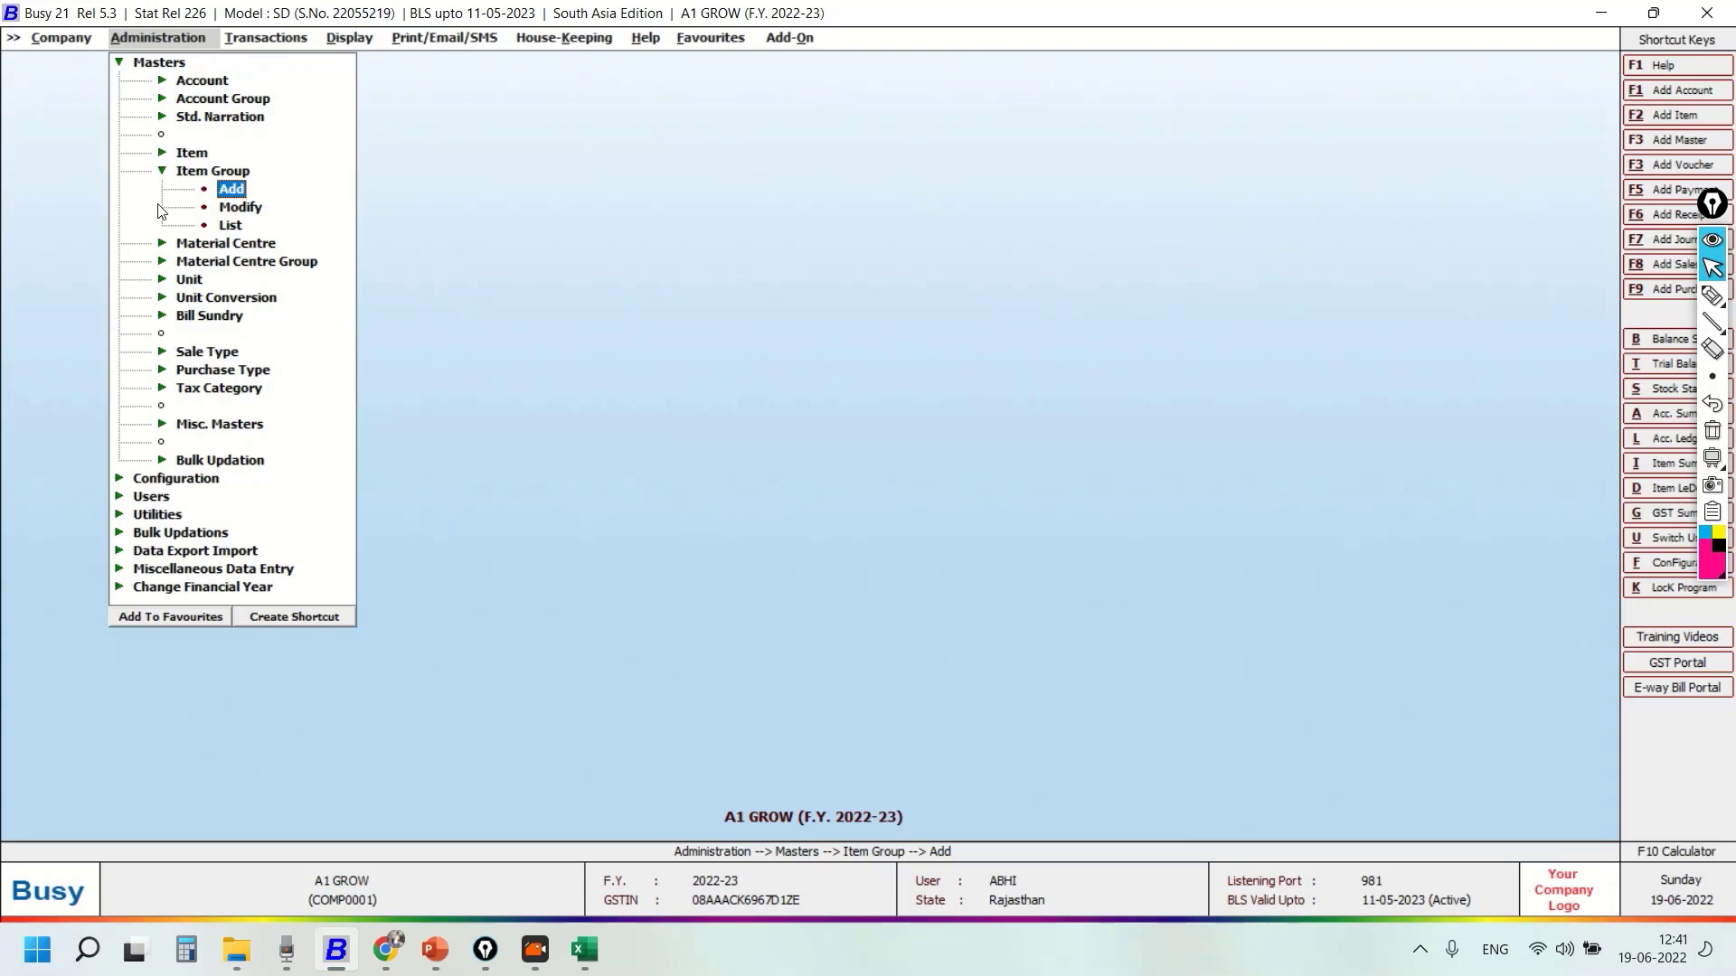
# - Create and save a non-primary item group named "Excel Item" under the General group, without specifying an HSN code or tax category
pyautogui.press('Return')
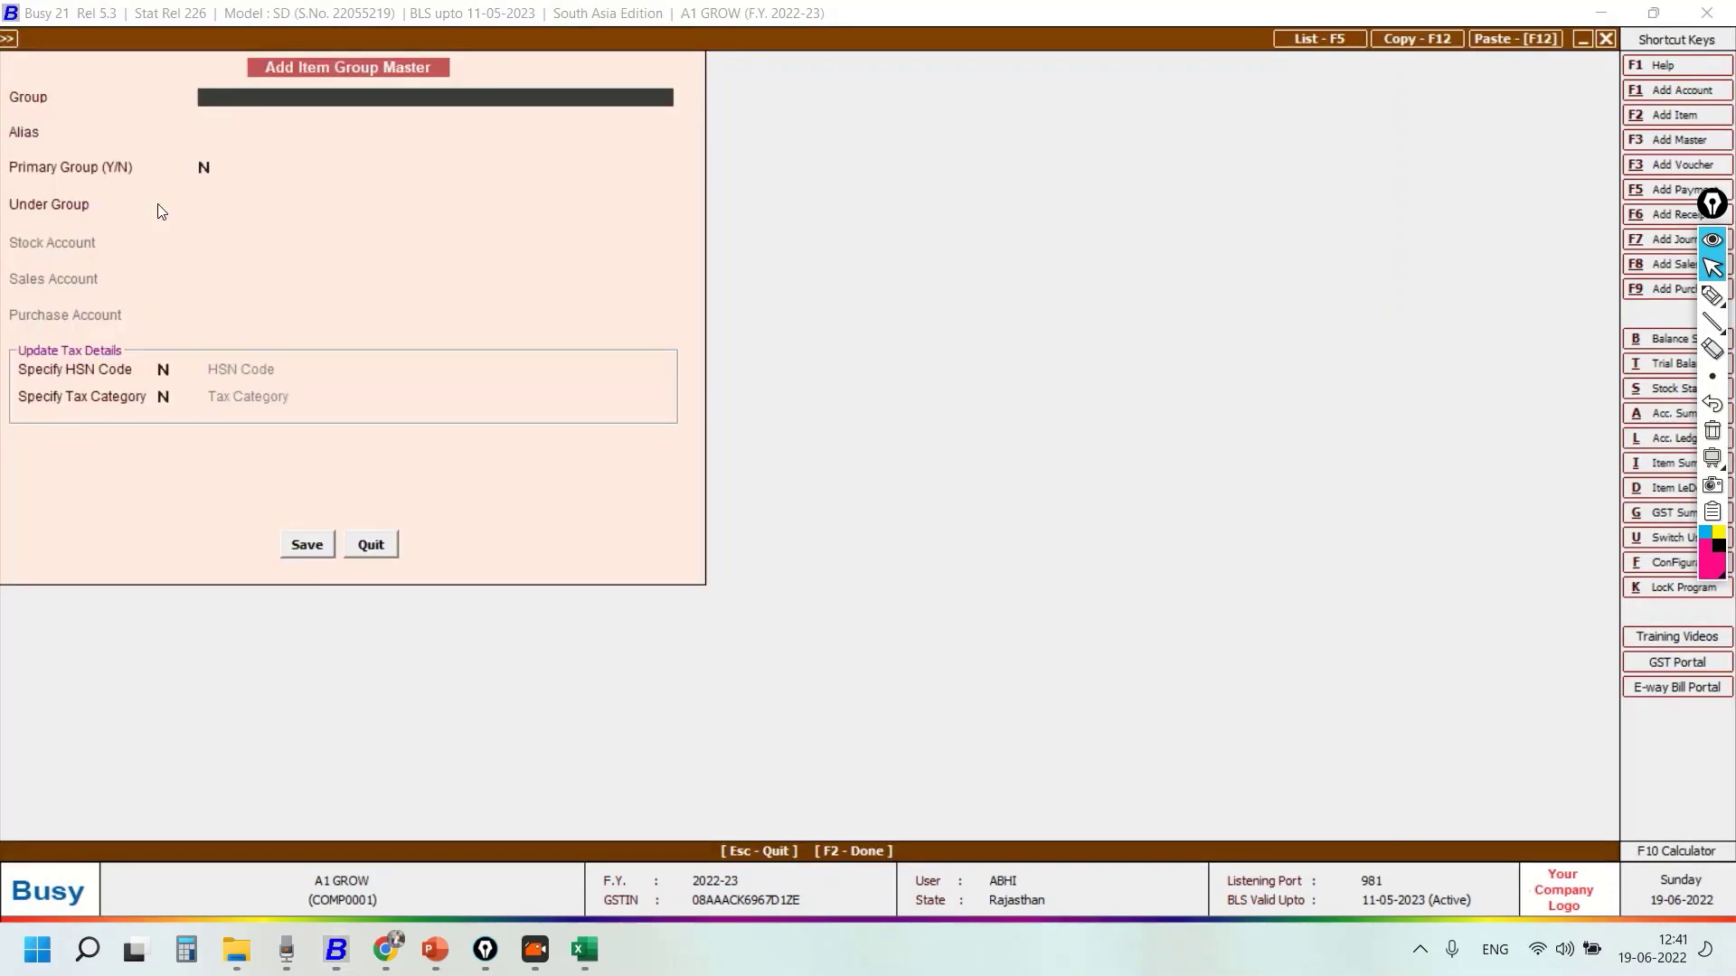
pyautogui.write('Excel Item')
pyautogui.press('Return')
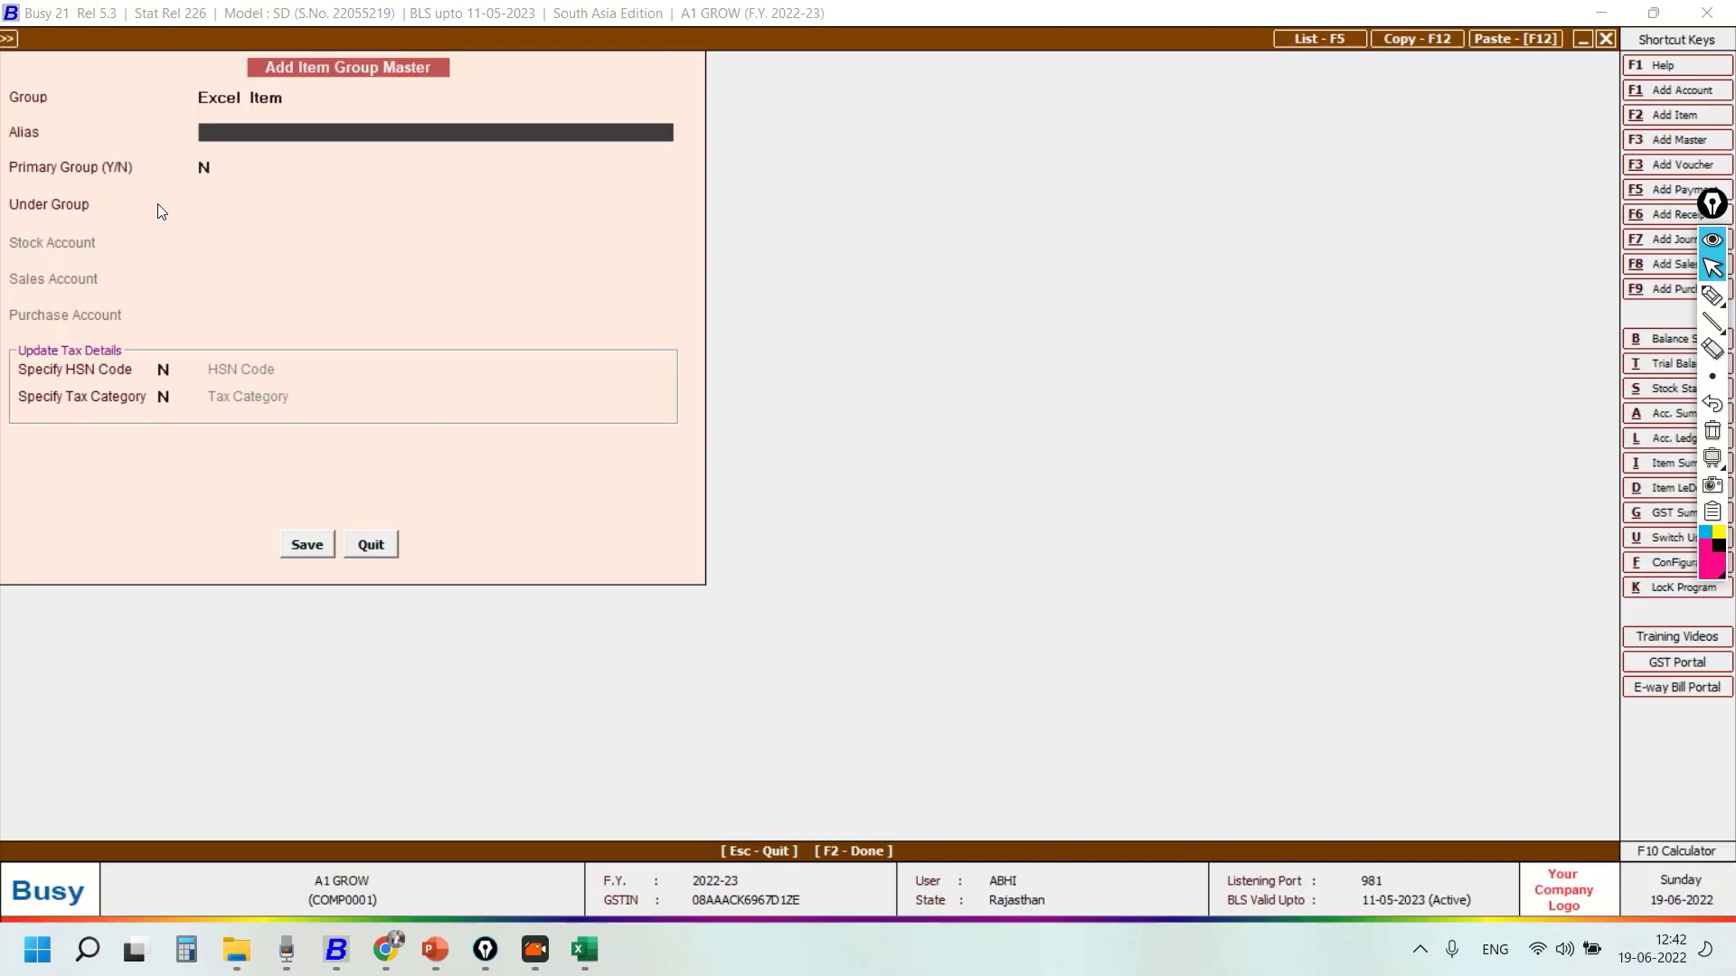
pyautogui.press('Return')
pyautogui.press('Return')
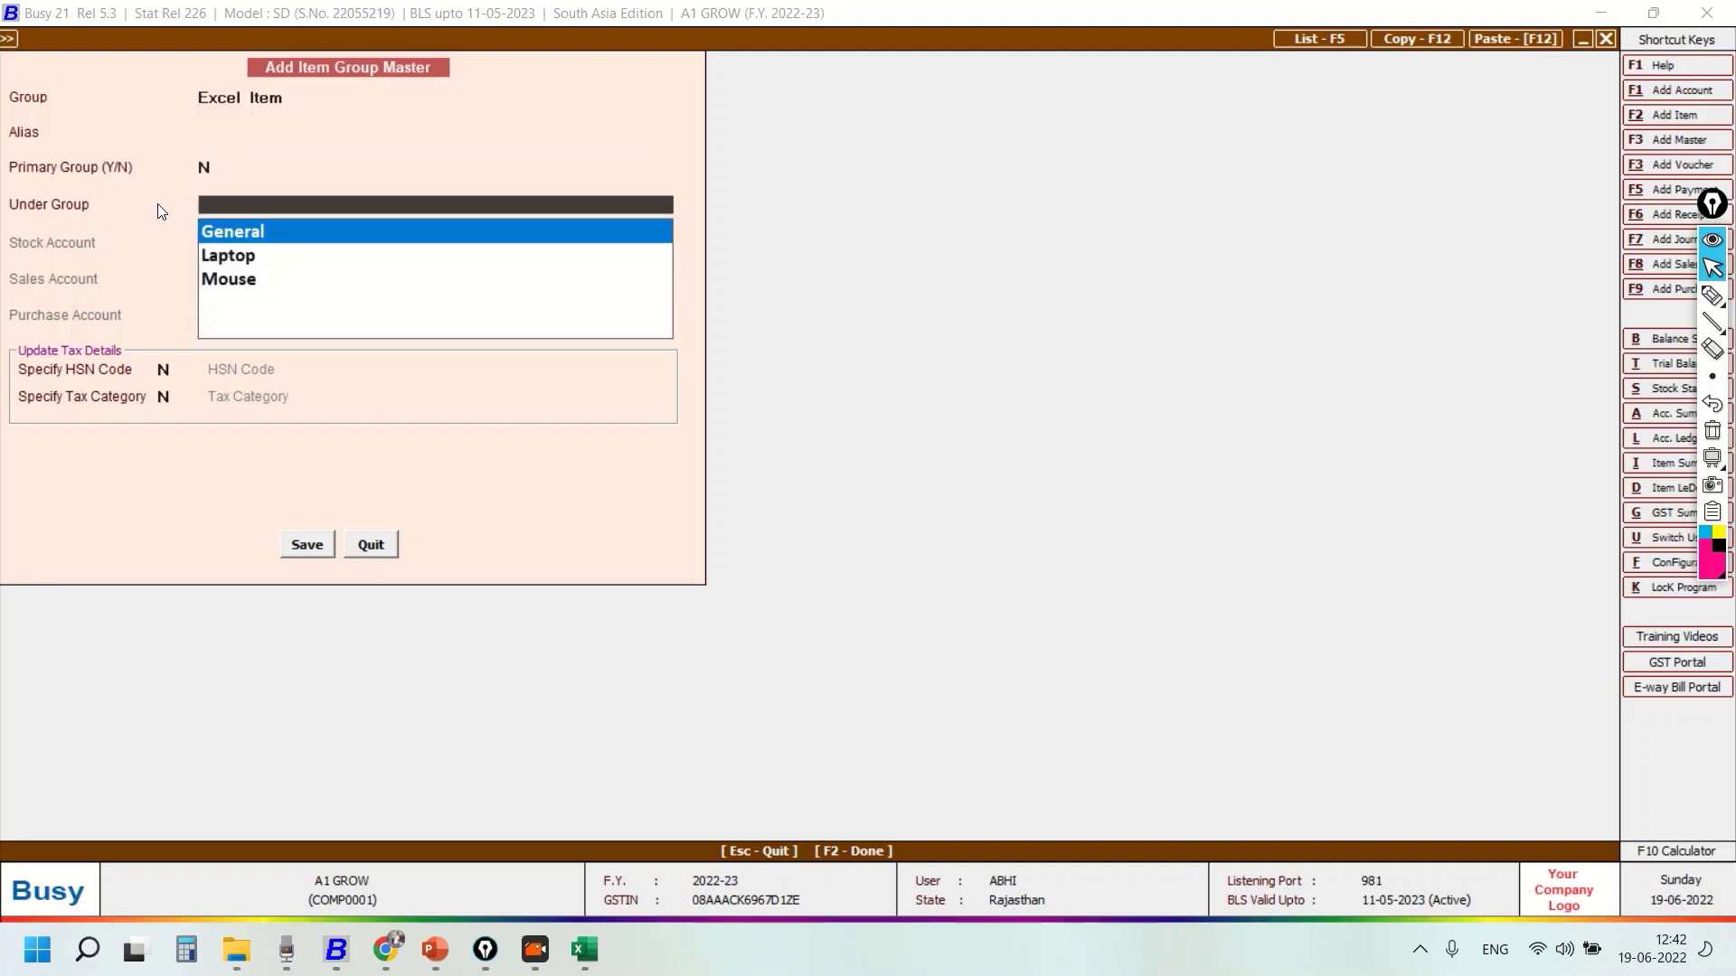
pyautogui.press('Return')
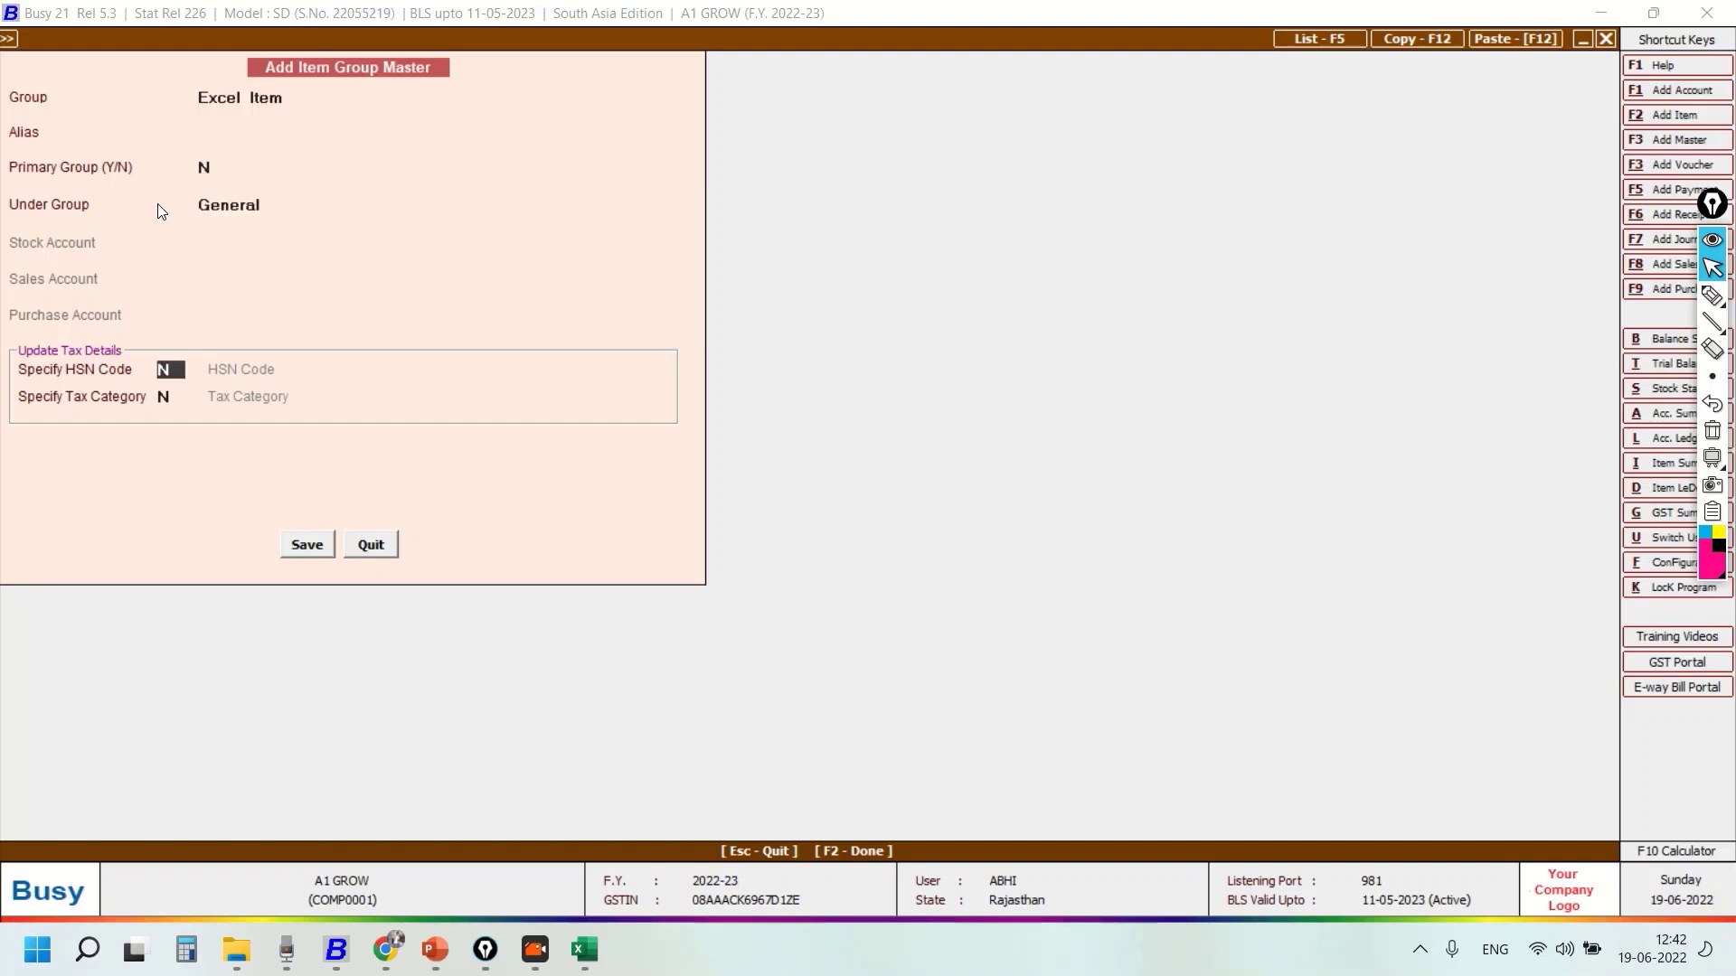
pyautogui.press('Return')
pyautogui.press('Return')
pyautogui.press('Return')
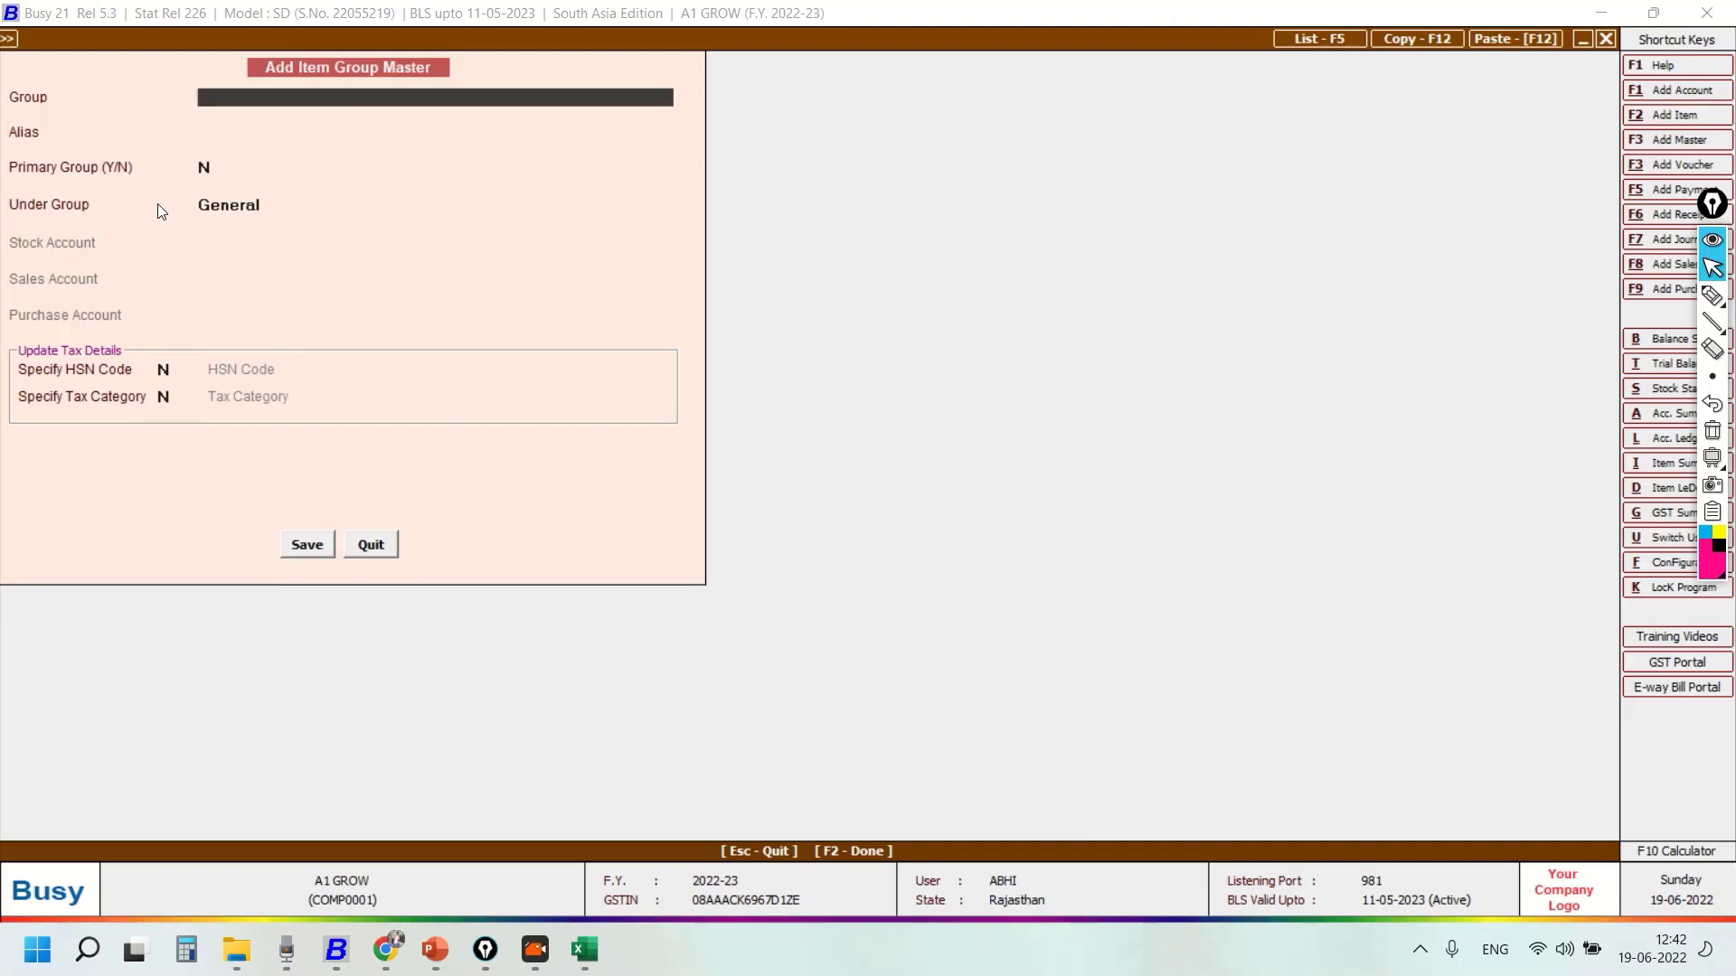
# - Leave the item group form and open a blank Add Item Master form
pyautogui.press('Escape')
pyautogui.press('Up')
pyautogui.press('Up')
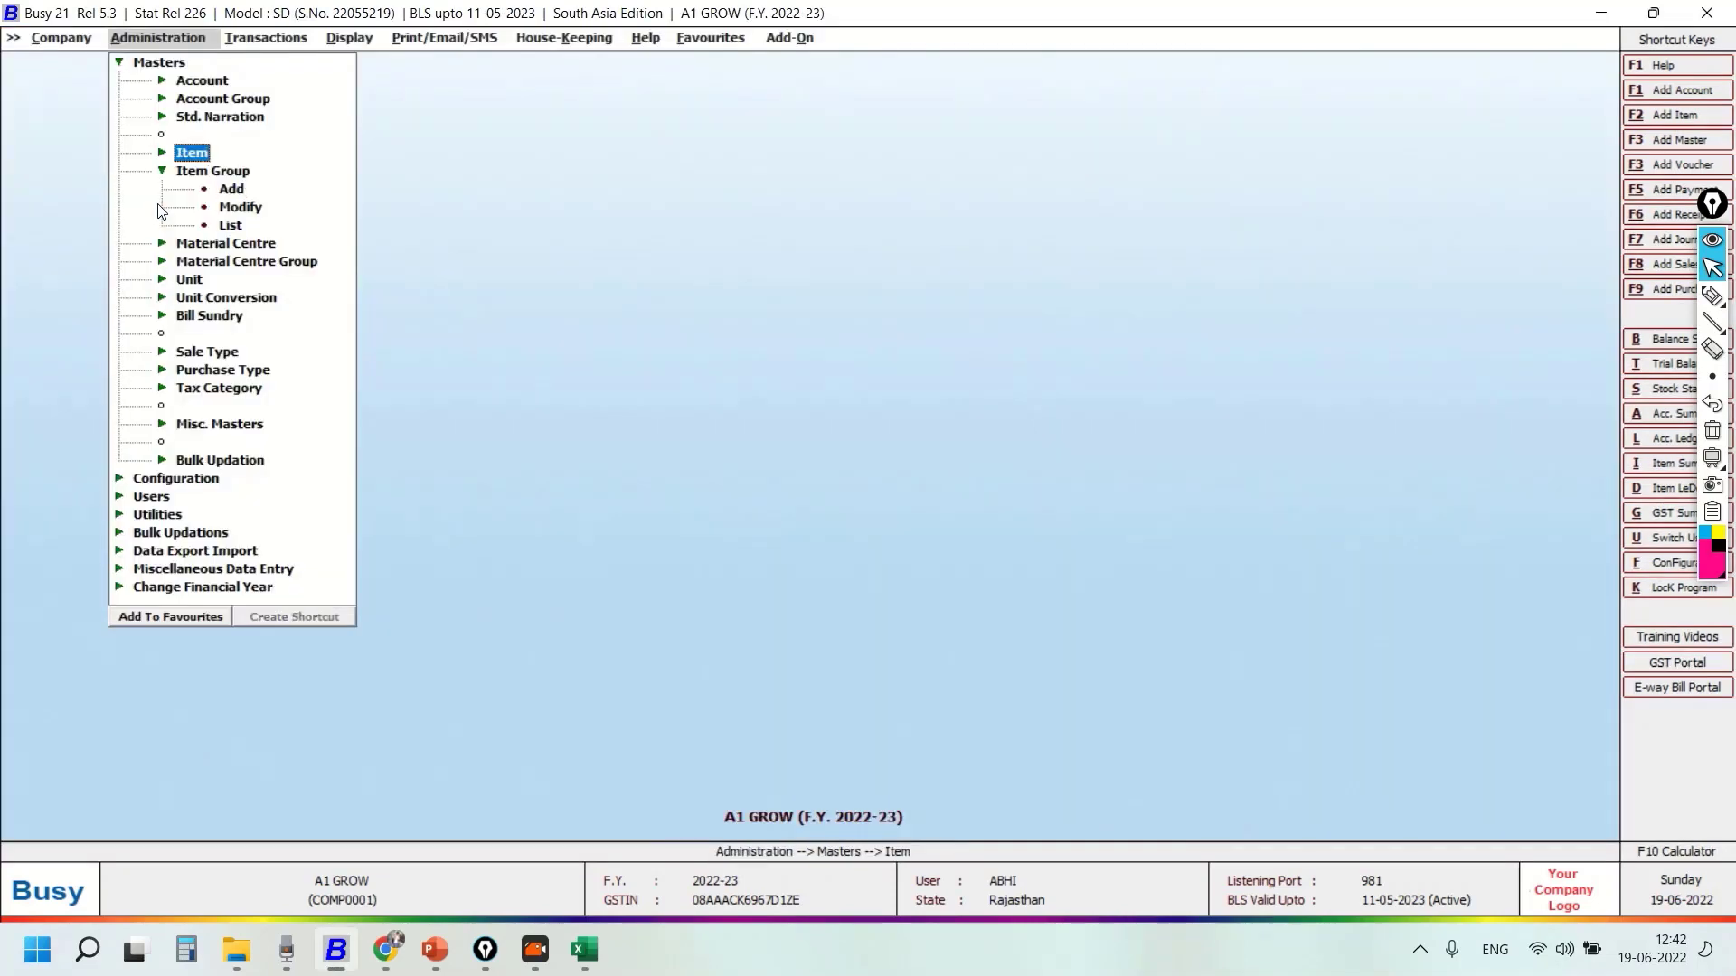
pyautogui.press('Return')
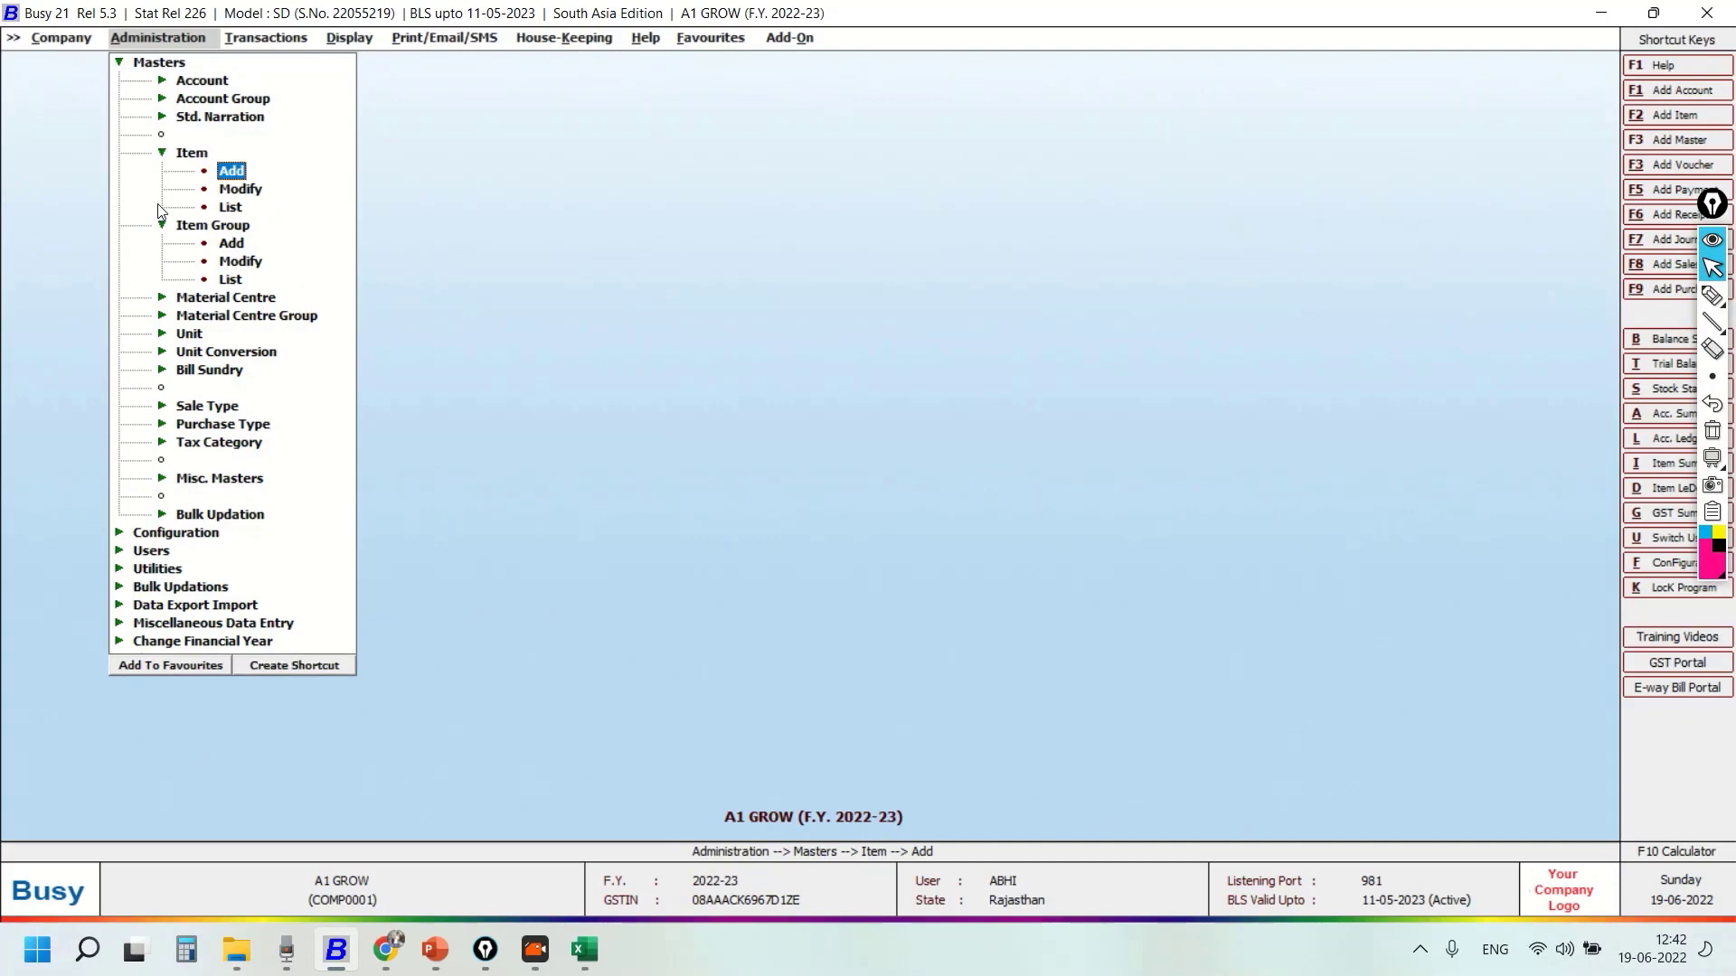
pyautogui.press('Return')
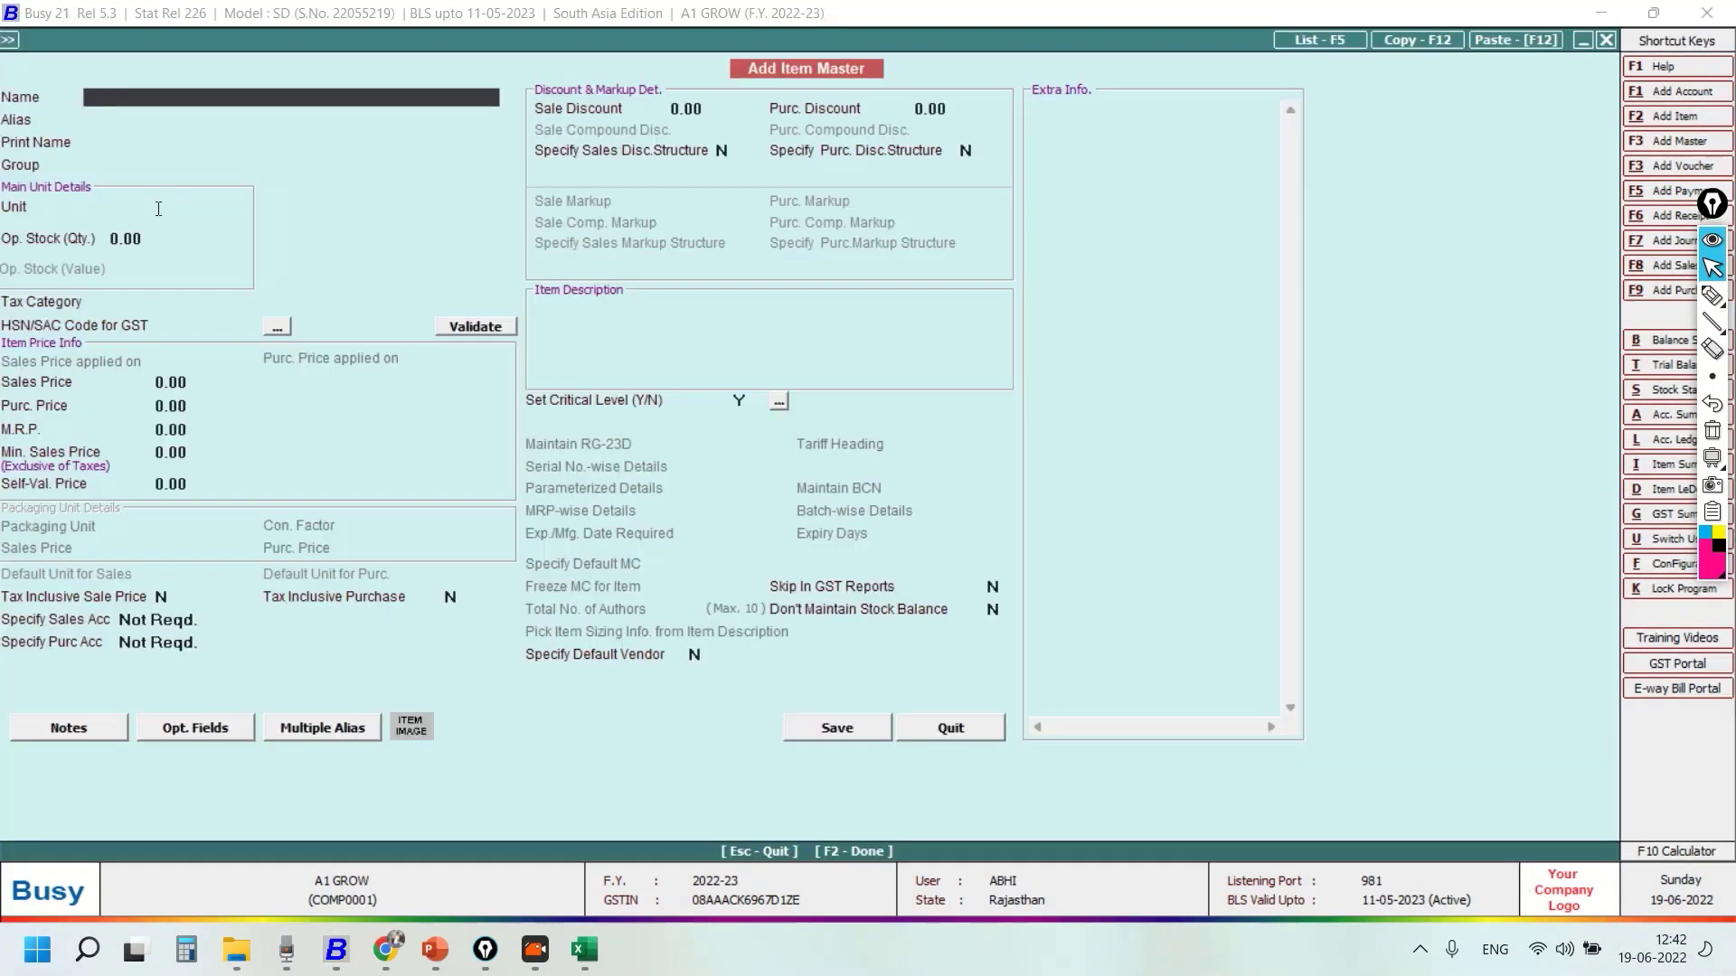
# - Switch to the item workbook in Excel, enter the header "item name" in A1 and fit column A to its text
pyautogui.click(586, 956)
pyautogui.press('super+Down')
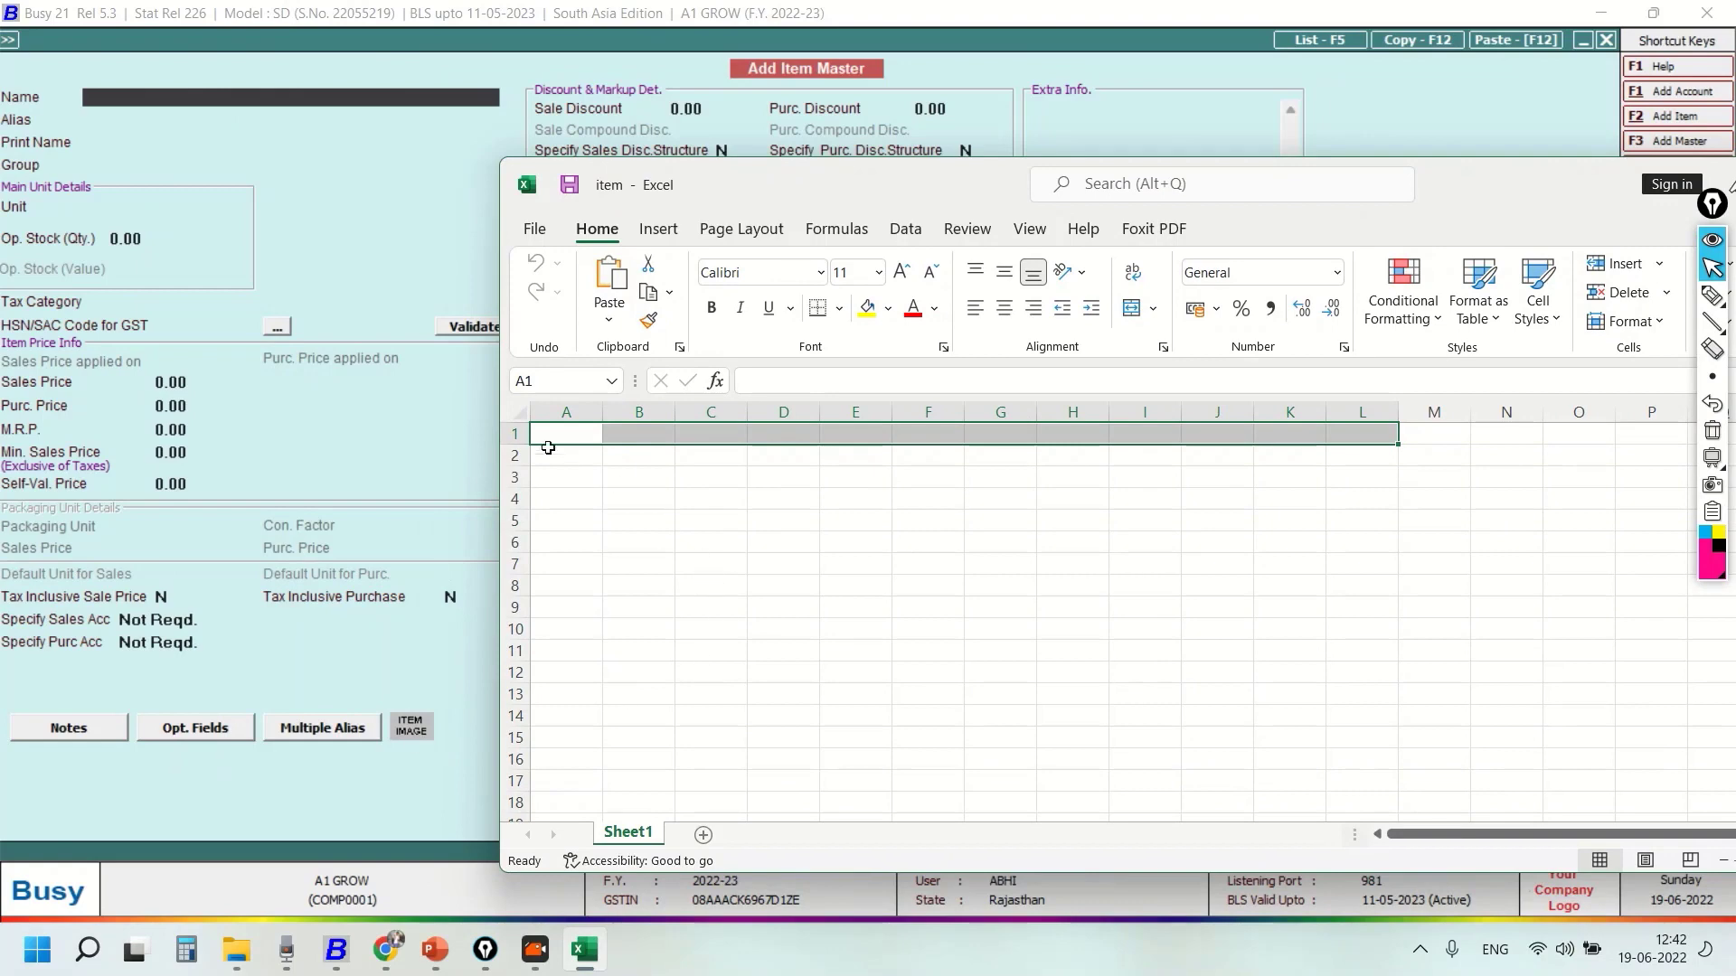
pyautogui.moveTo(543, 438); pyautogui.dragTo(1199, 447)
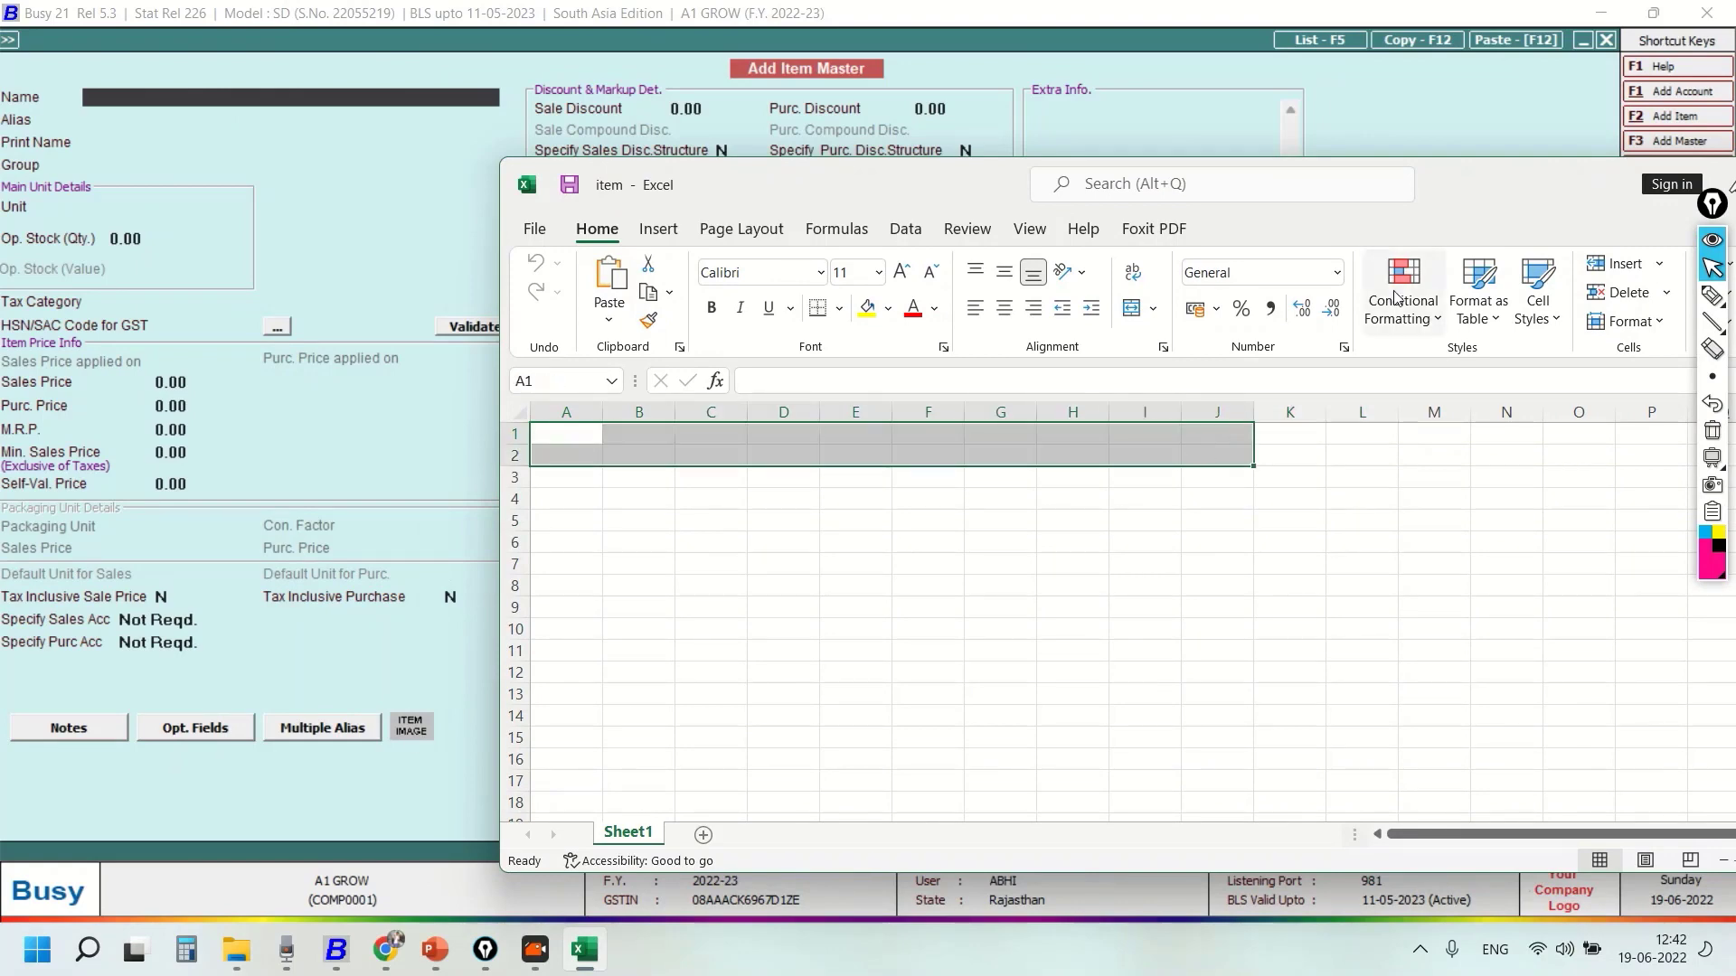
pyautogui.doubleClick(1488, 196)
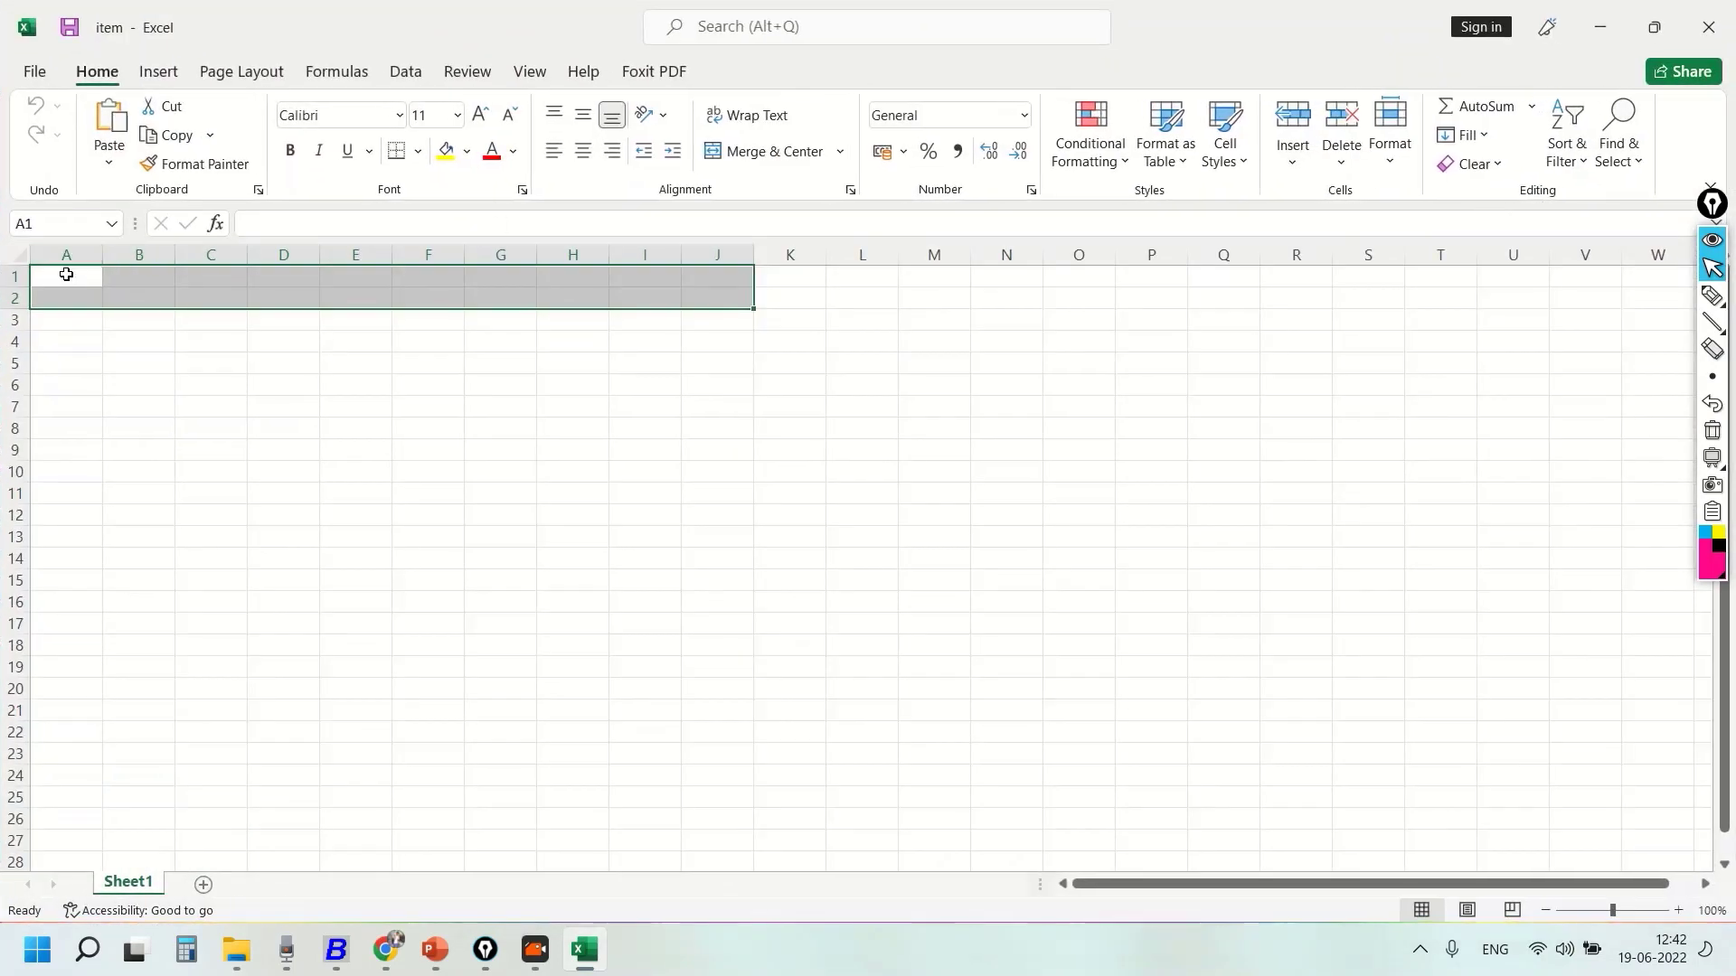
pyautogui.click(66, 279)
pyautogui.write('item')
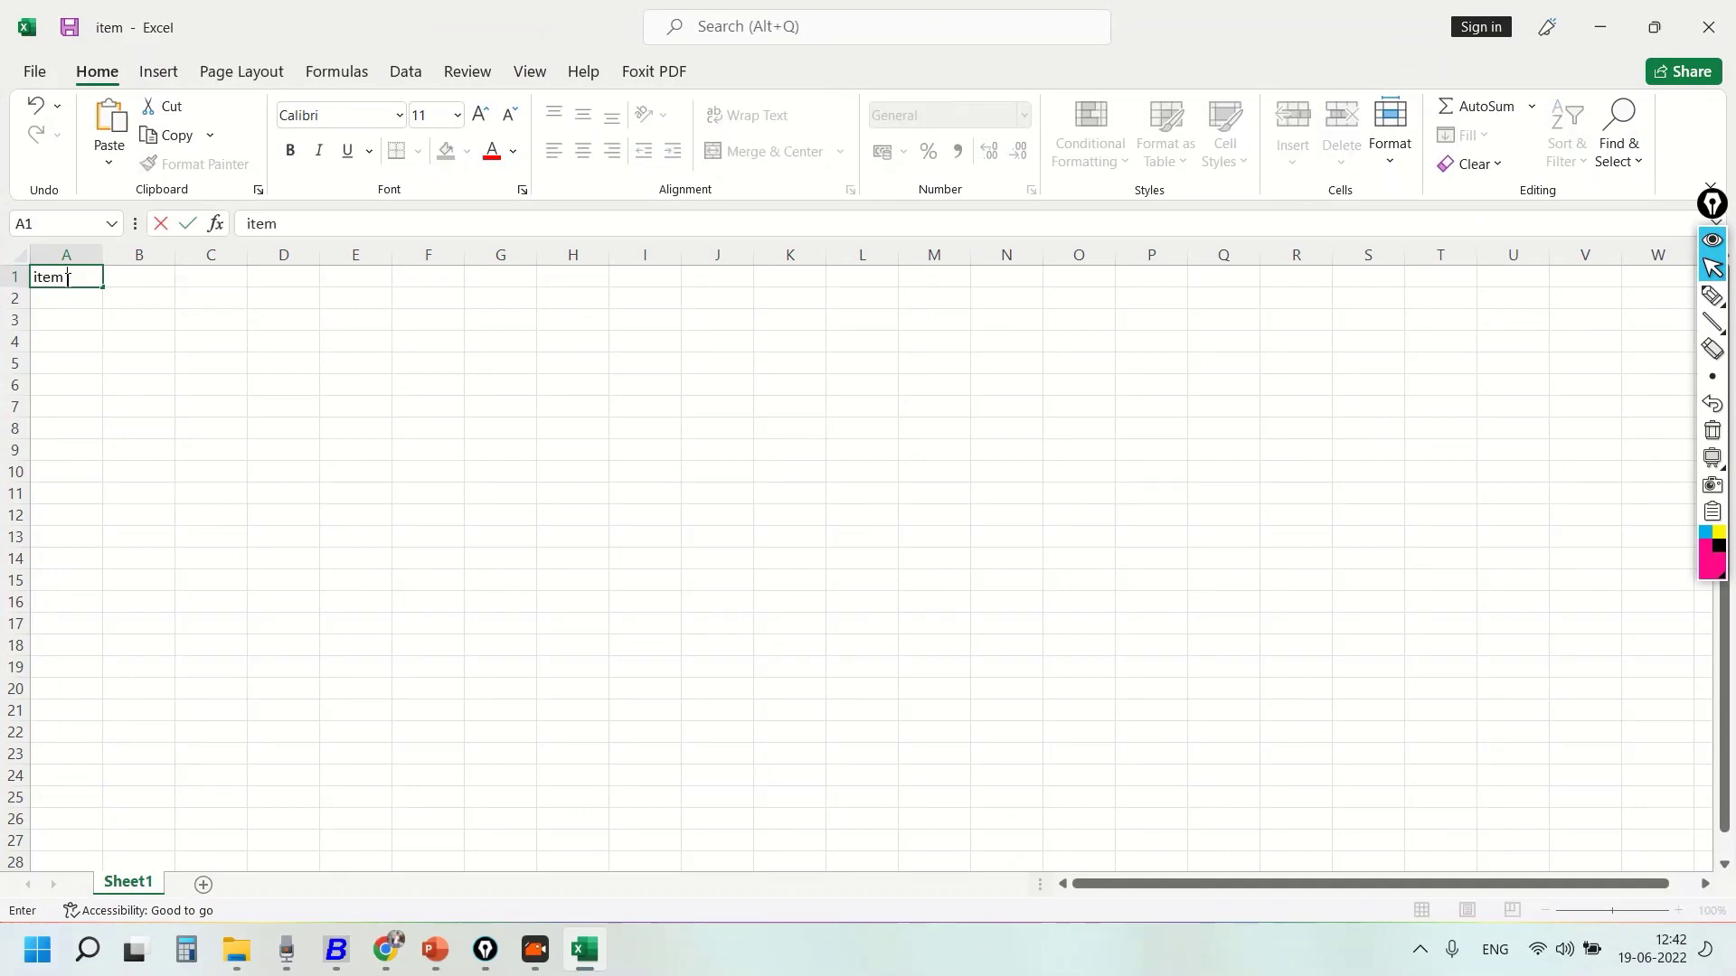
pyautogui.write(' name')
pyautogui.press('Return')
pyautogui.doubleClick(102, 256)
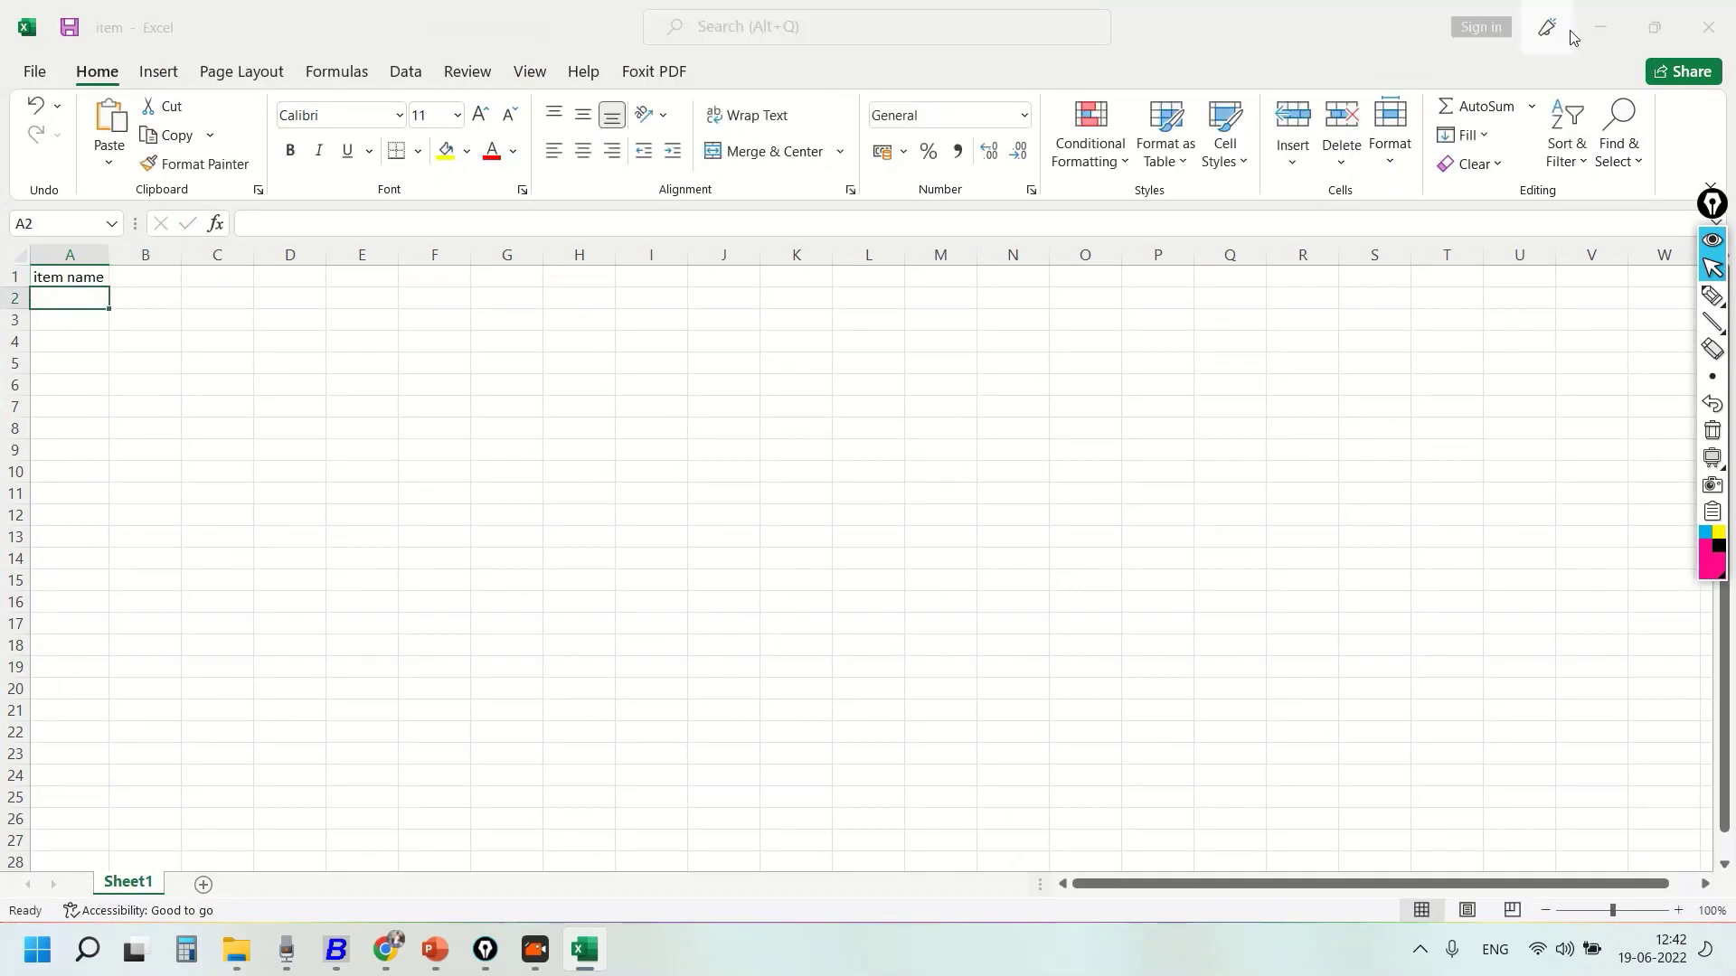
# - Return to Busy and enter K as the new item's name
pyautogui.click(1577, 36)
pyautogui.write('k')
pyautogui.press('Return')
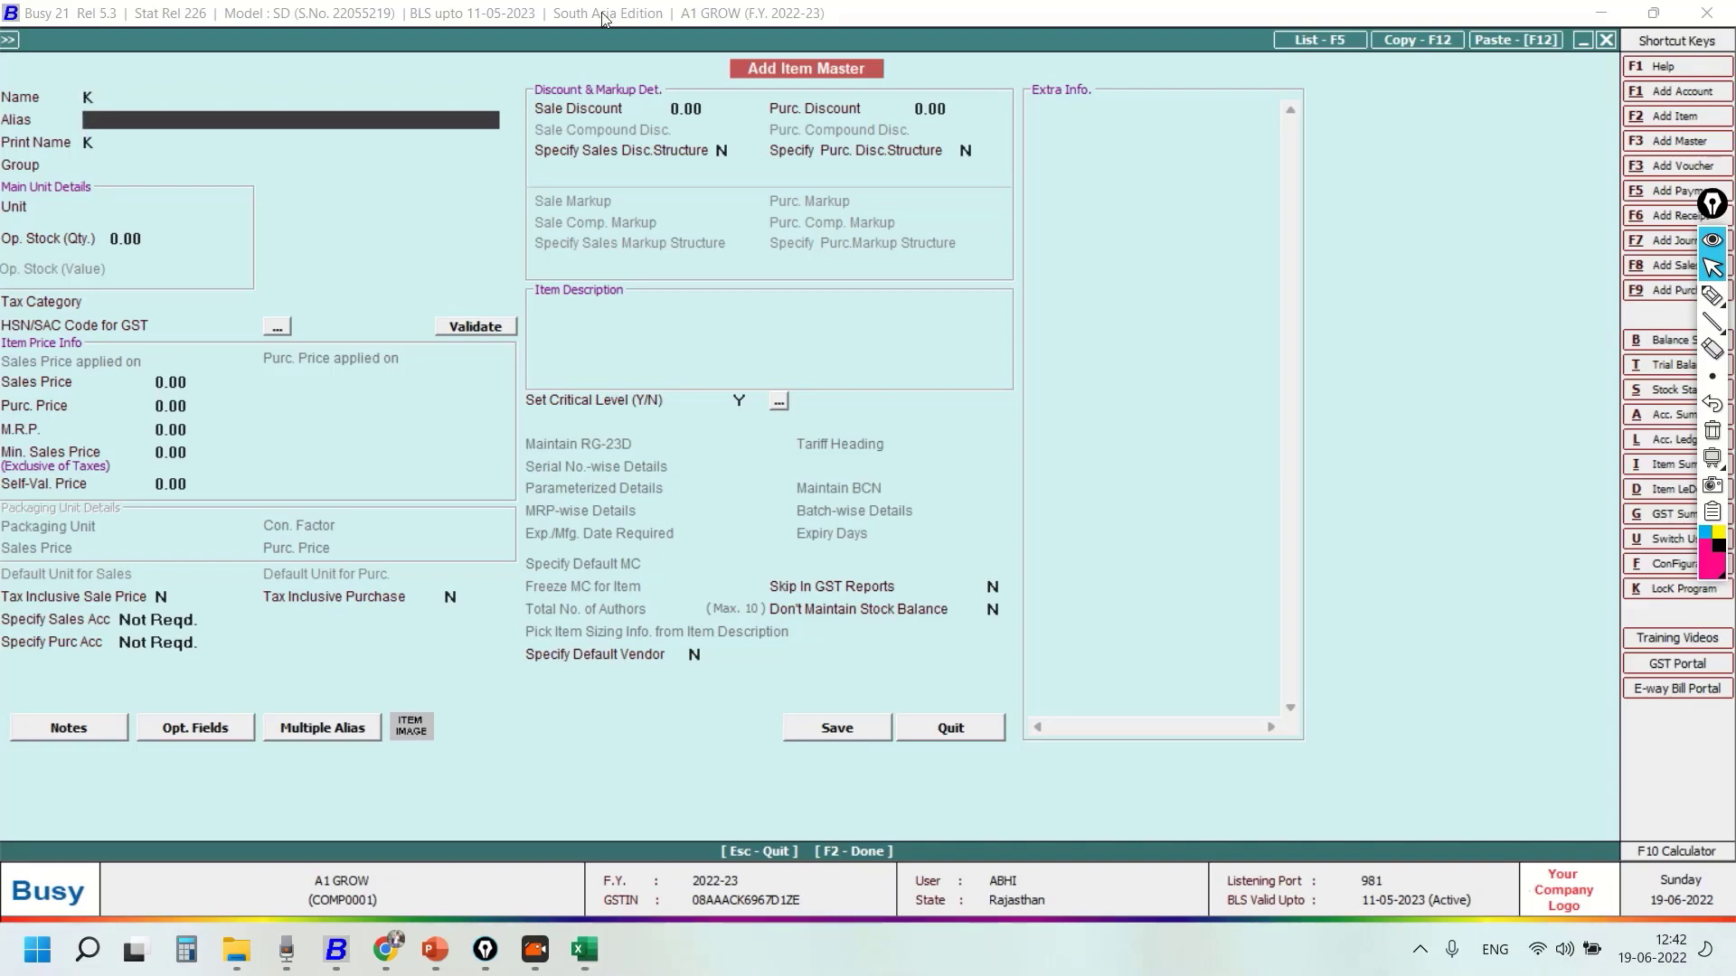
# - Switch to Excel and enter the header "alias" in B1
pyautogui.hotkey('alt', 'Tab')
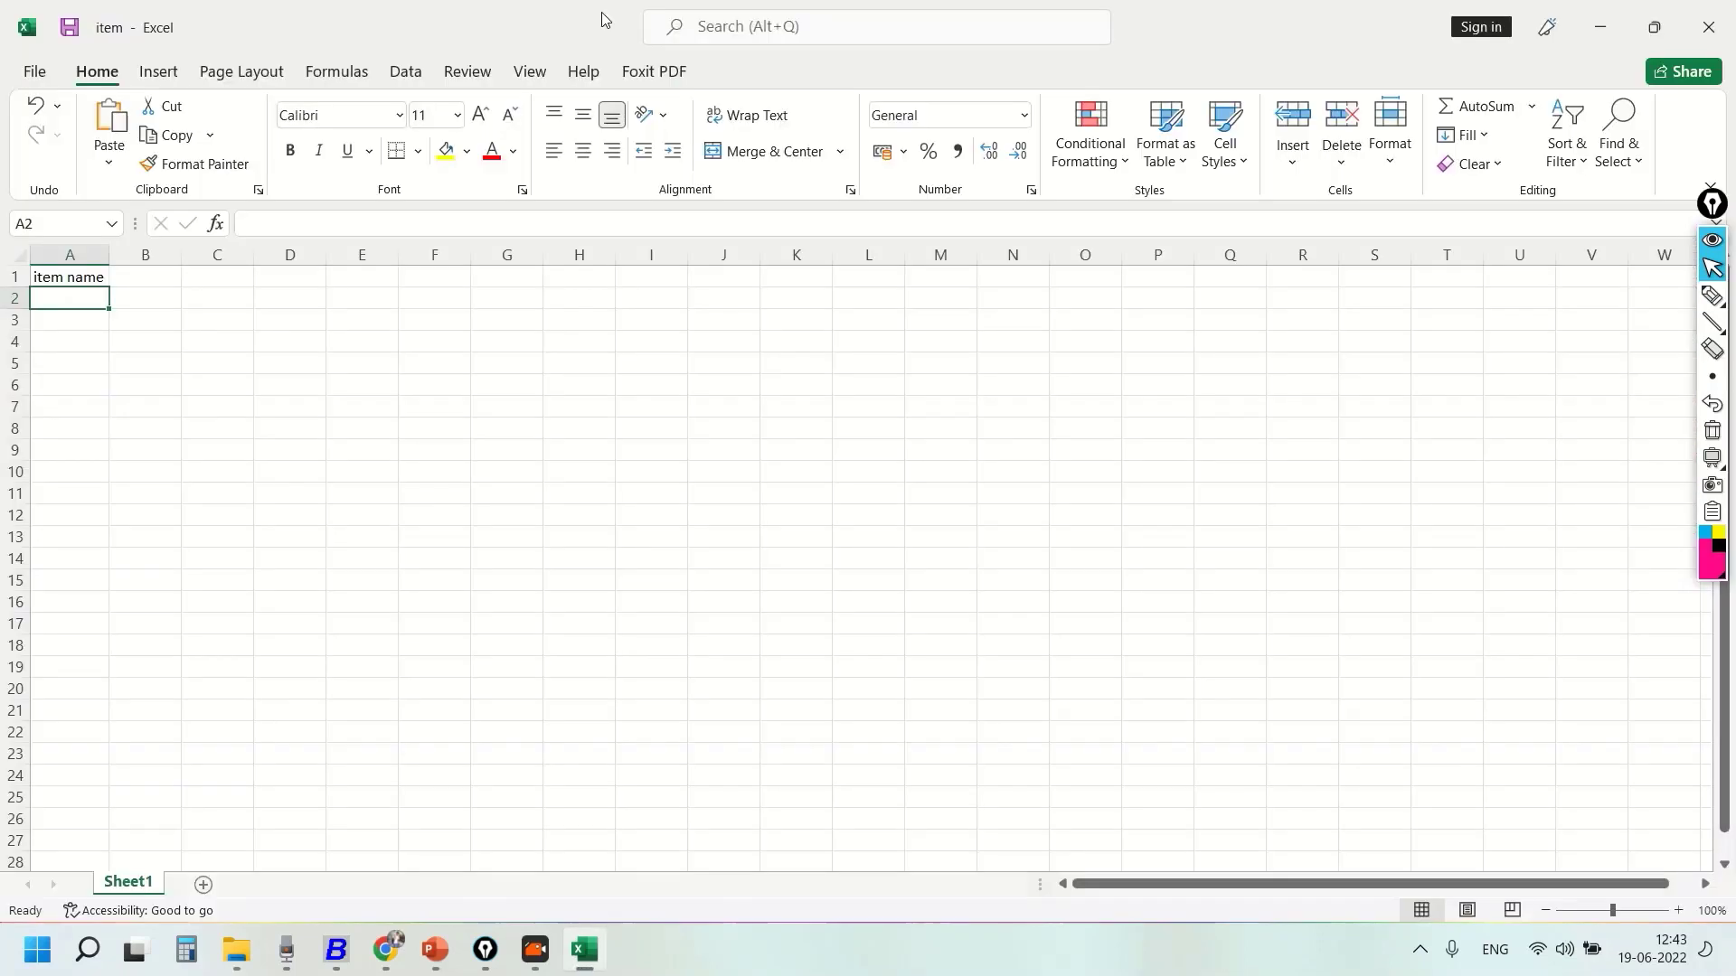
pyautogui.press('Up')
pyautogui.press('Right')
pyautogui.press('Left')
pyautogui.press('Right')
pyautogui.write('alias')
pyautogui.press('Tab')
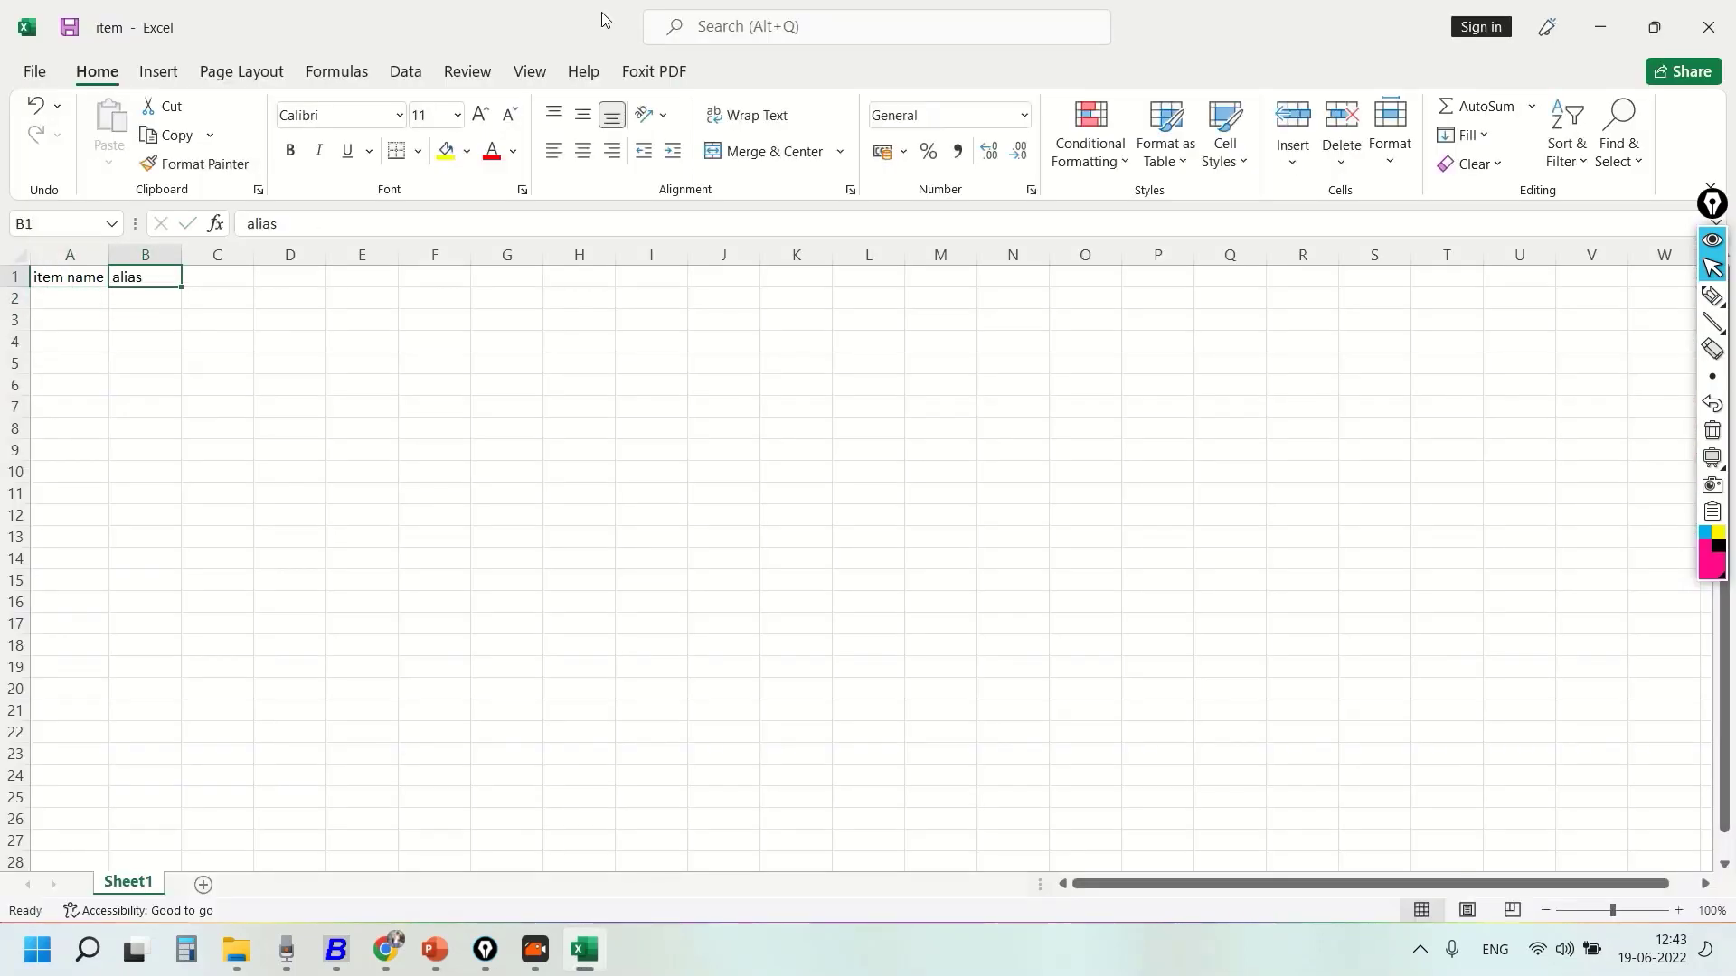
# - Check the Busy item form and enter the header "group" in C1 of the Excel sheet
pyautogui.hotkey('alt', 'Tab')
pyautogui.hotkey('alt', 'Tab')
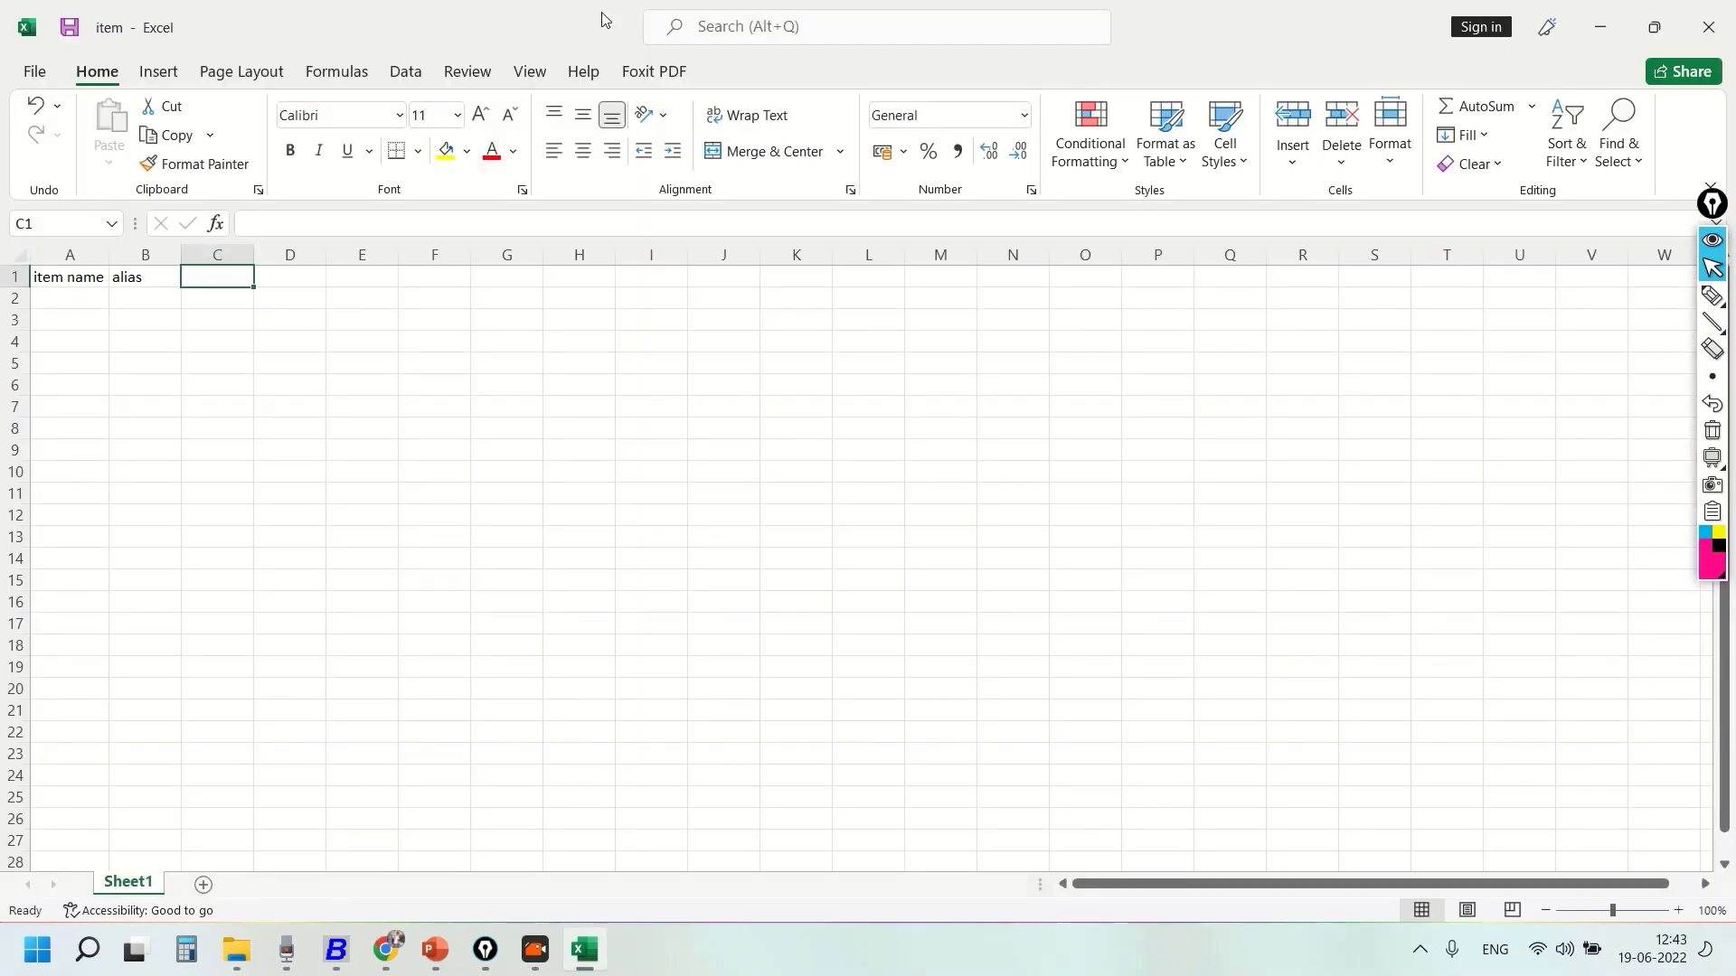
pyautogui.write('group')
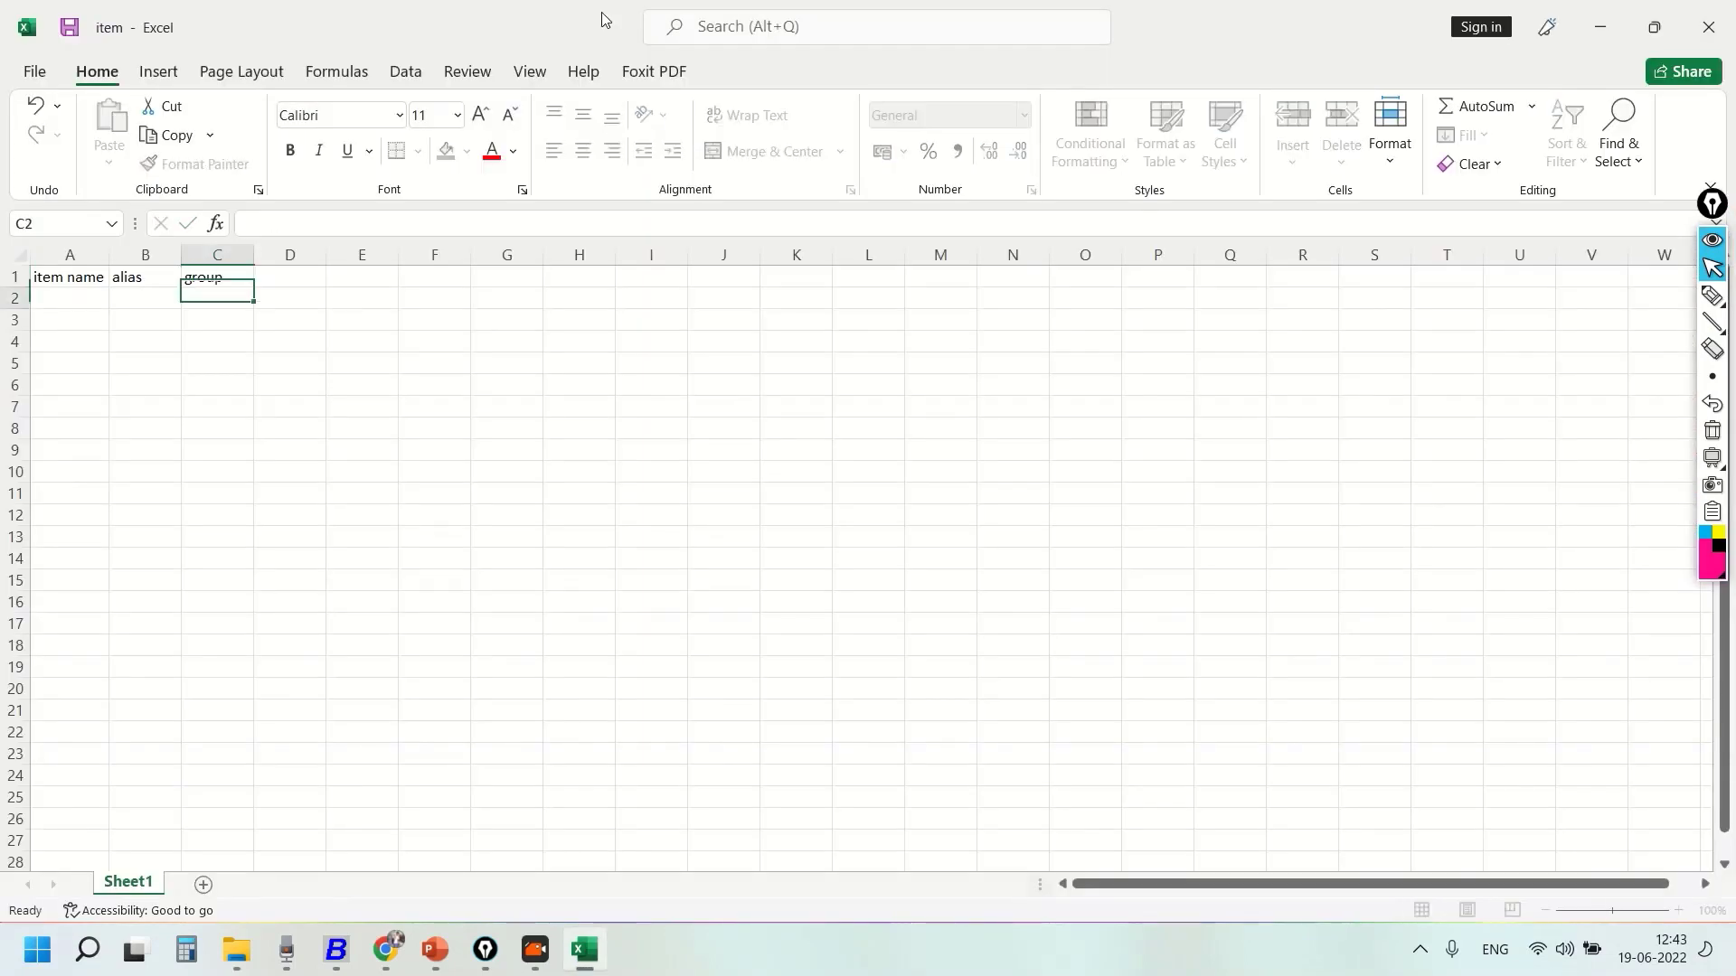
pyautogui.press('Tab')
# - Switch to Busy and assign item K to the Excel Item group
pyautogui.hotkey('alt', 'Tab')
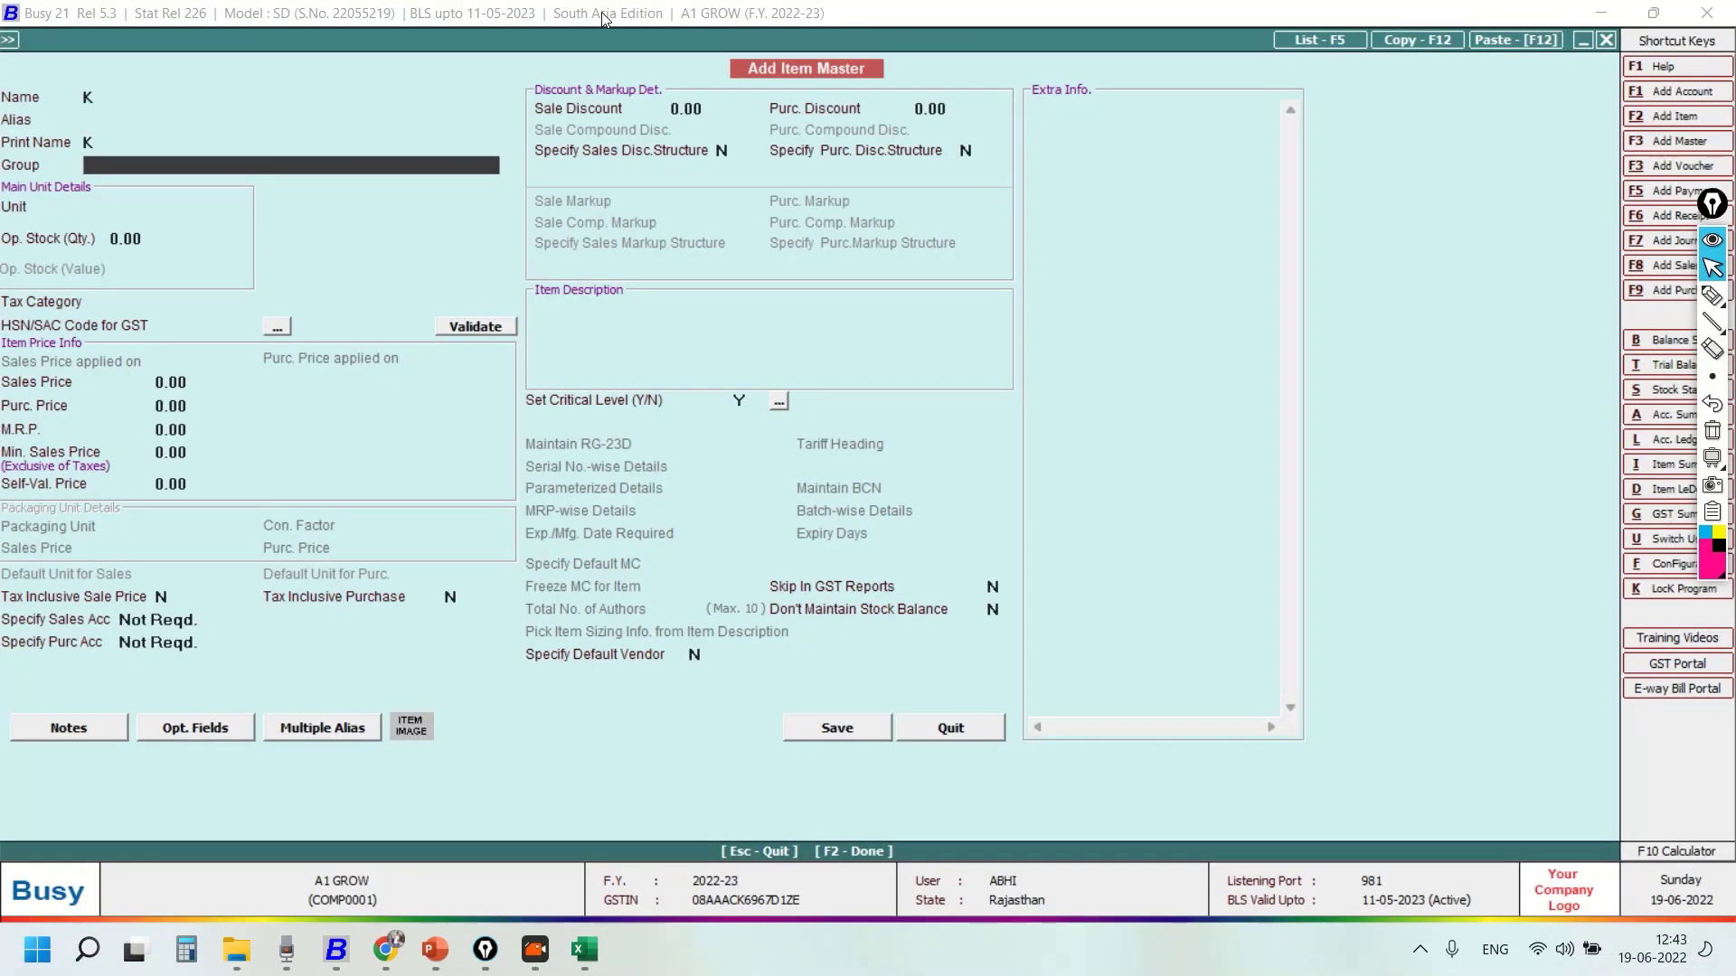
pyautogui.write('Excel Item')
pyautogui.press('Return')
# - Enter the header "units" in D1 of the Excel sheet and set item K's unit to Kgs. in Busy
pyautogui.hotkey('alt', 'Tab')
pyautogui.write('unit')
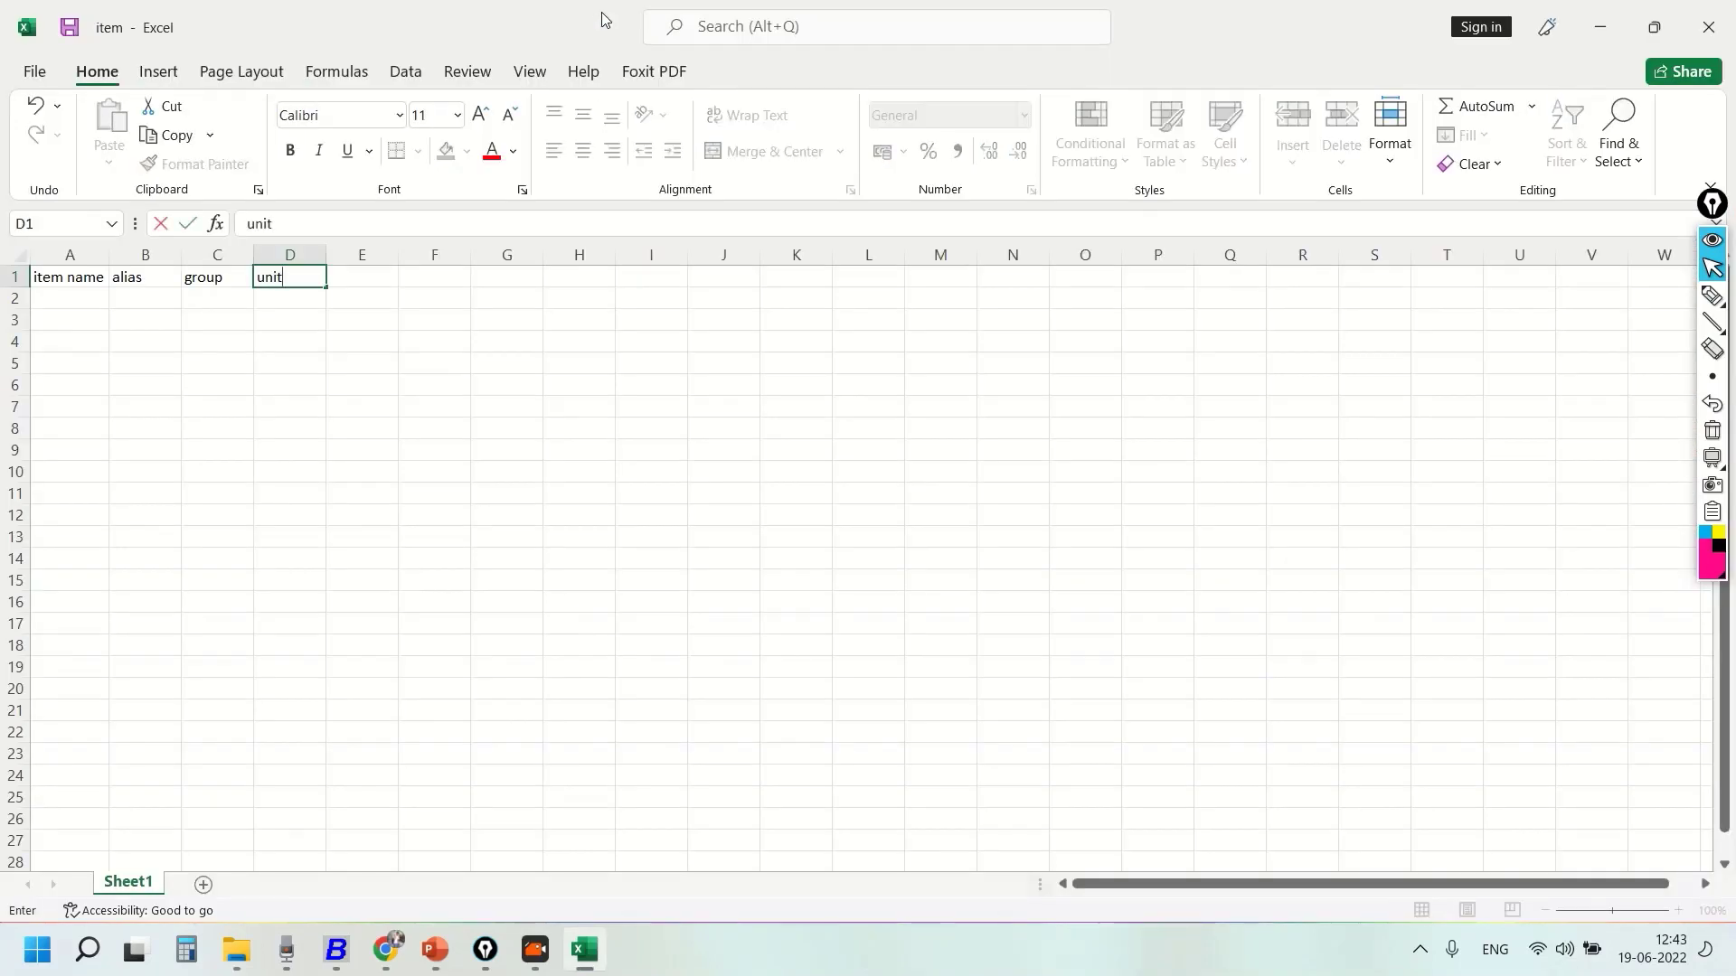
pyautogui.hotkey('alt', 'Tab')
pyautogui.press('Down')
pyautogui.press('Down')
pyautogui.press('Down')
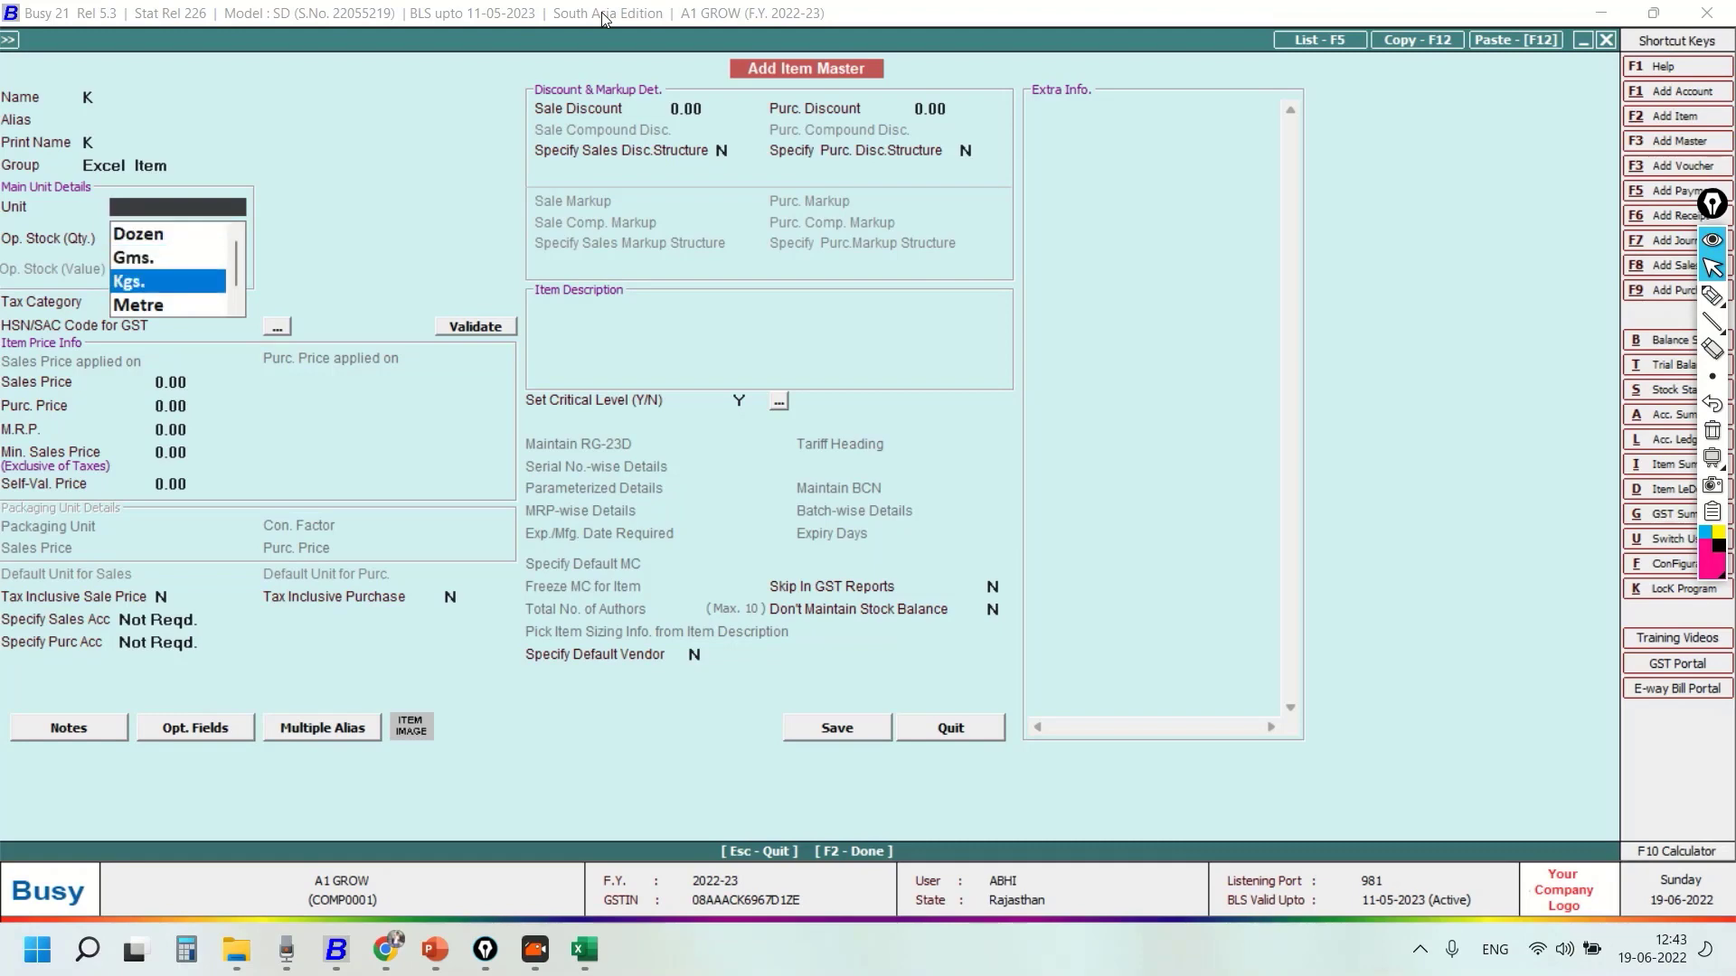
pyautogui.press('Return')
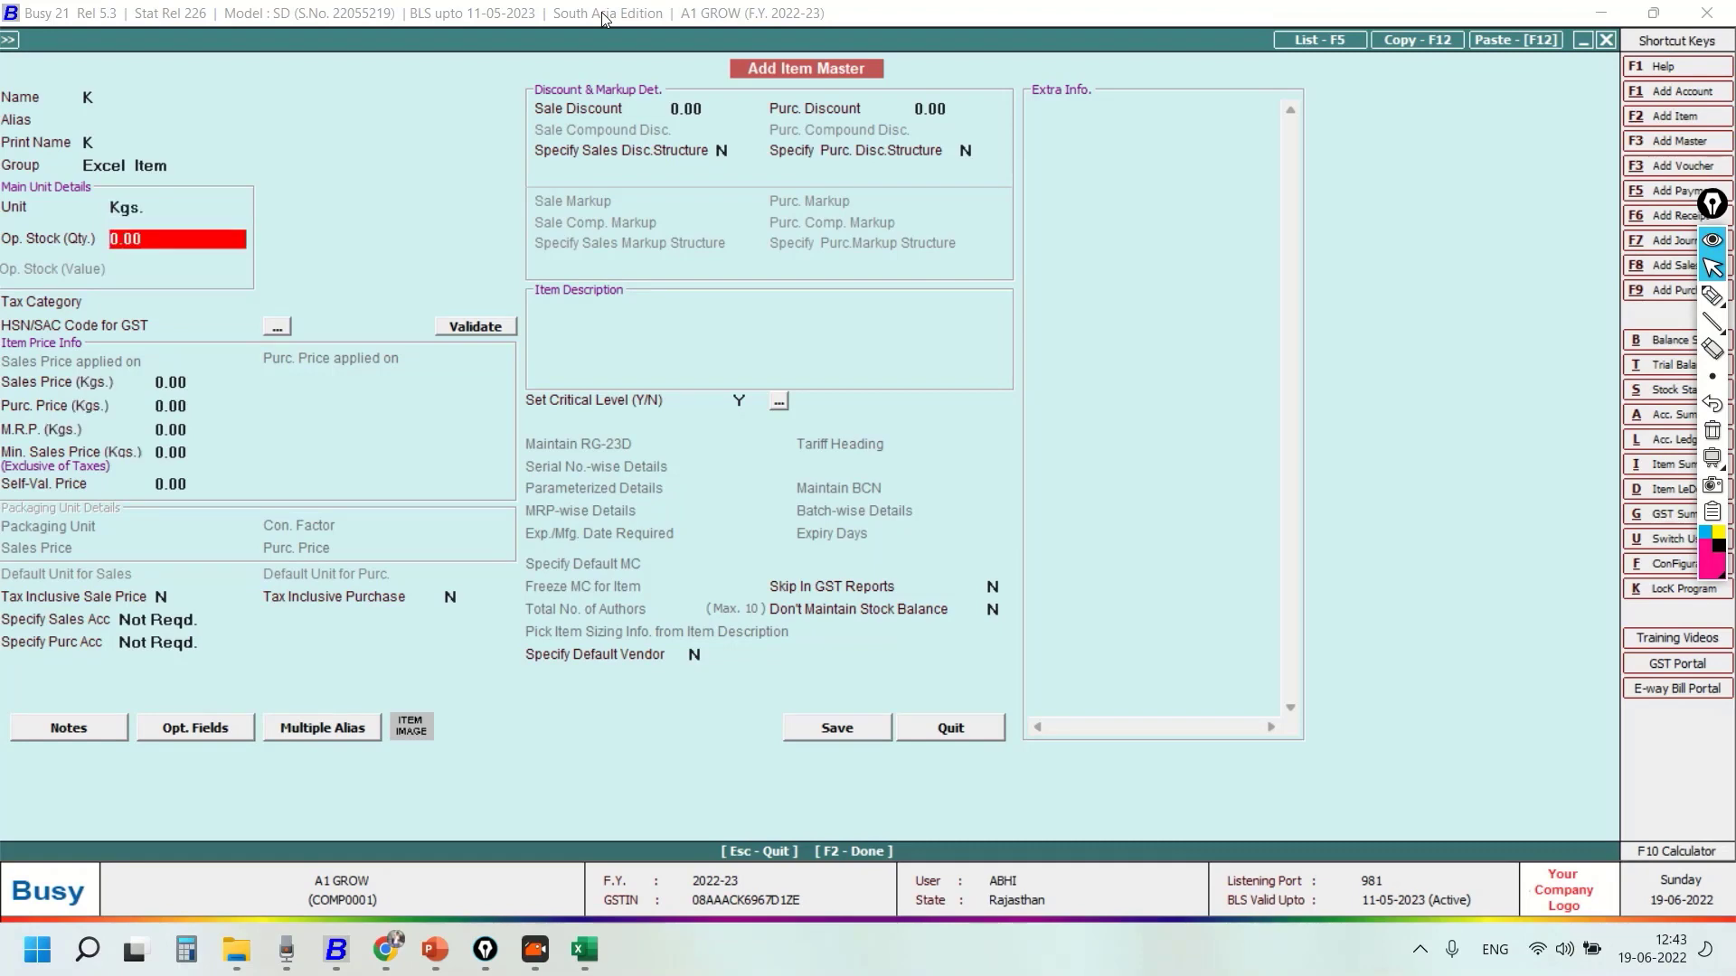
# - Skip the opening stock quantity and set item K's tax category to GST 12%
pyautogui.press('Return')
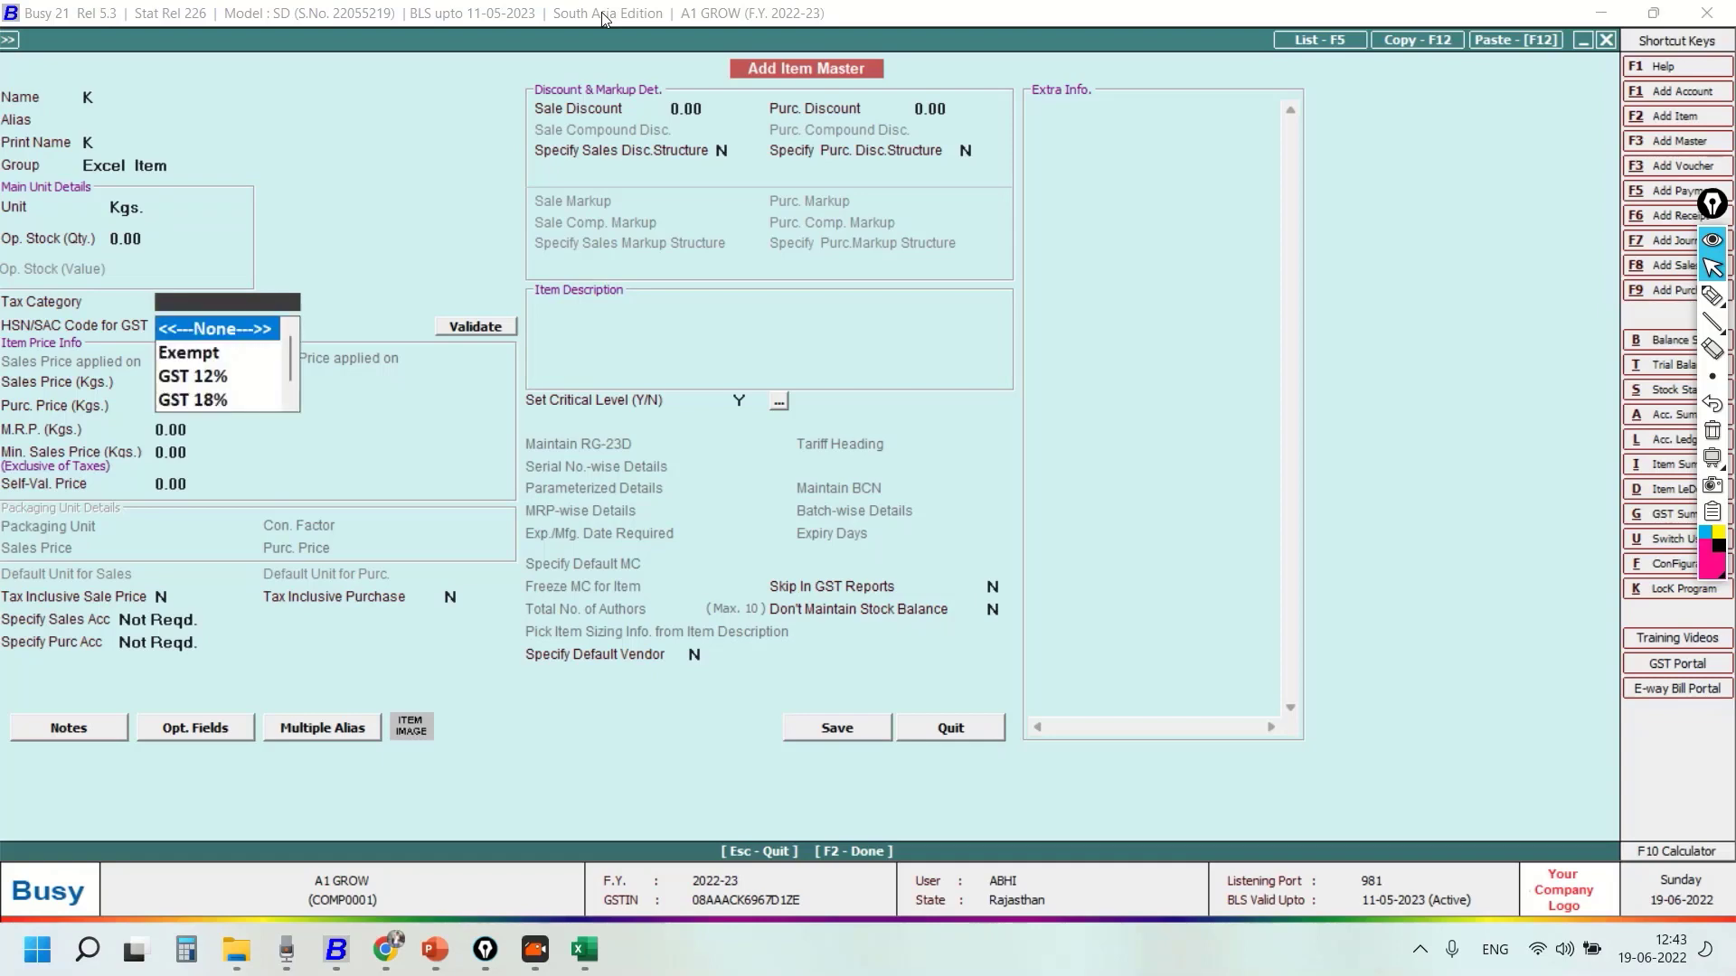
pyautogui.press('Down')
pyautogui.press('Down')
pyautogui.press('Down')
pyautogui.press('Down')
pyautogui.press('Down')
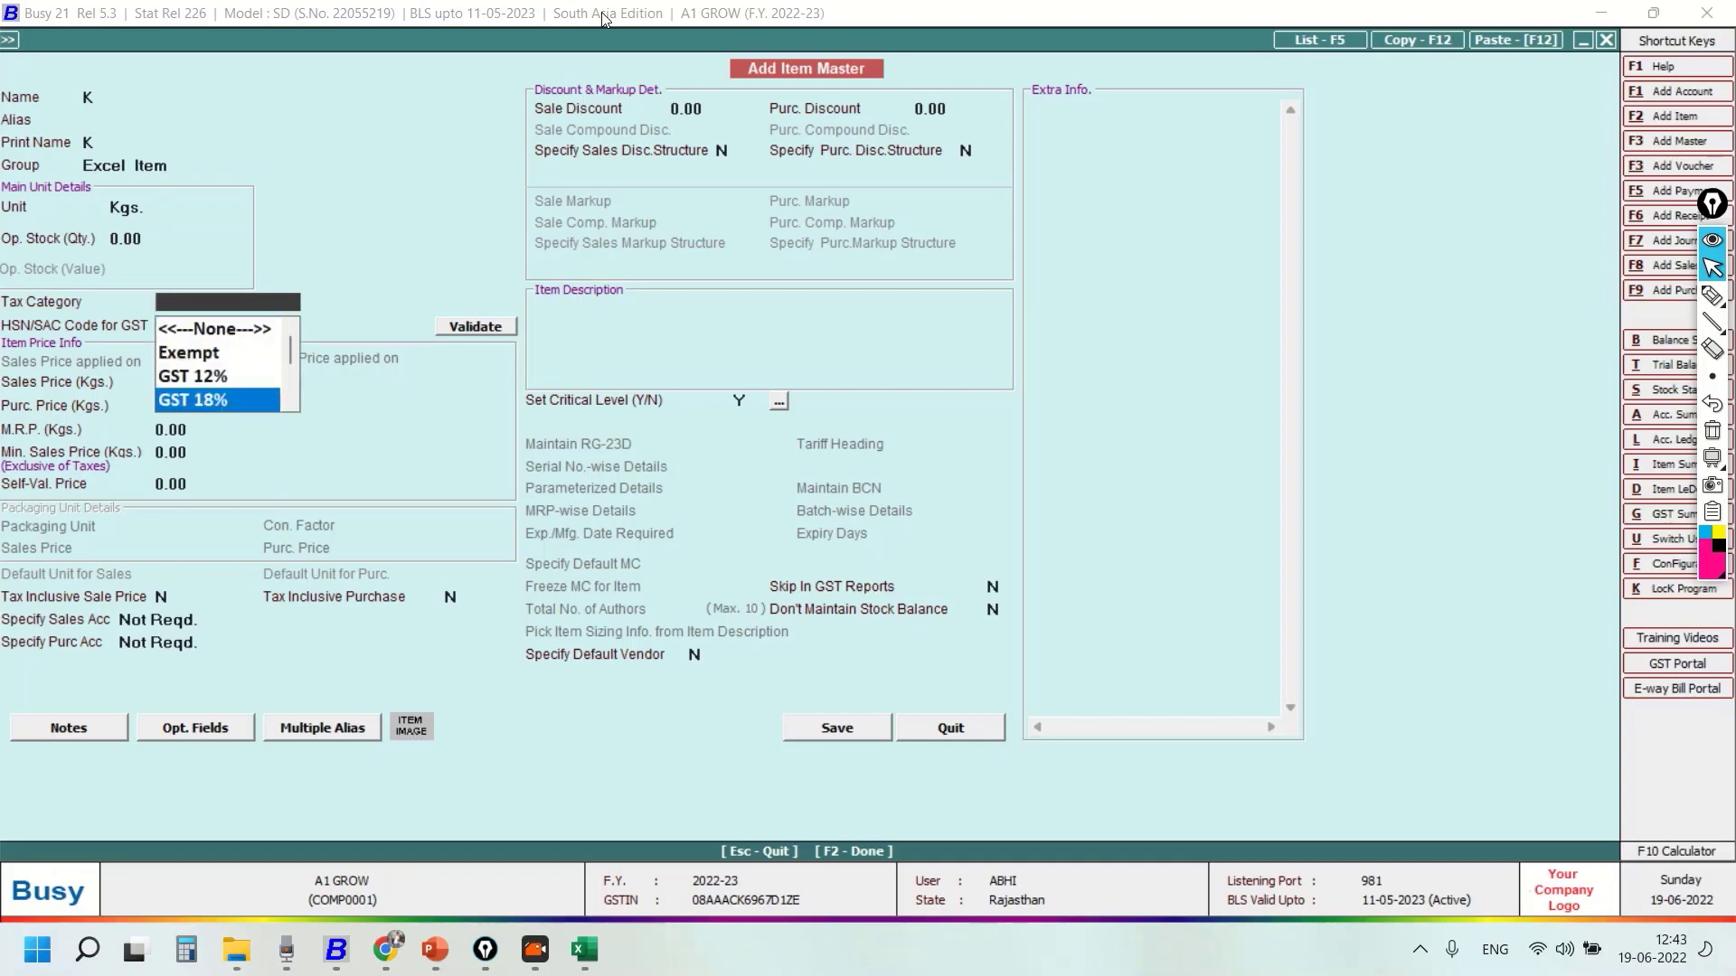
pyautogui.press('Up')
pyautogui.press('Up')
pyautogui.press('Up')
pyautogui.press('Up')
pyautogui.press('Down')
pyautogui.press('Return')
pyautogui.press('Up')
# - Switch to Excel and enter the header "gst rate" in E1
pyautogui.hotkey('alt', 'Tab')
pyautogui.write('gst')
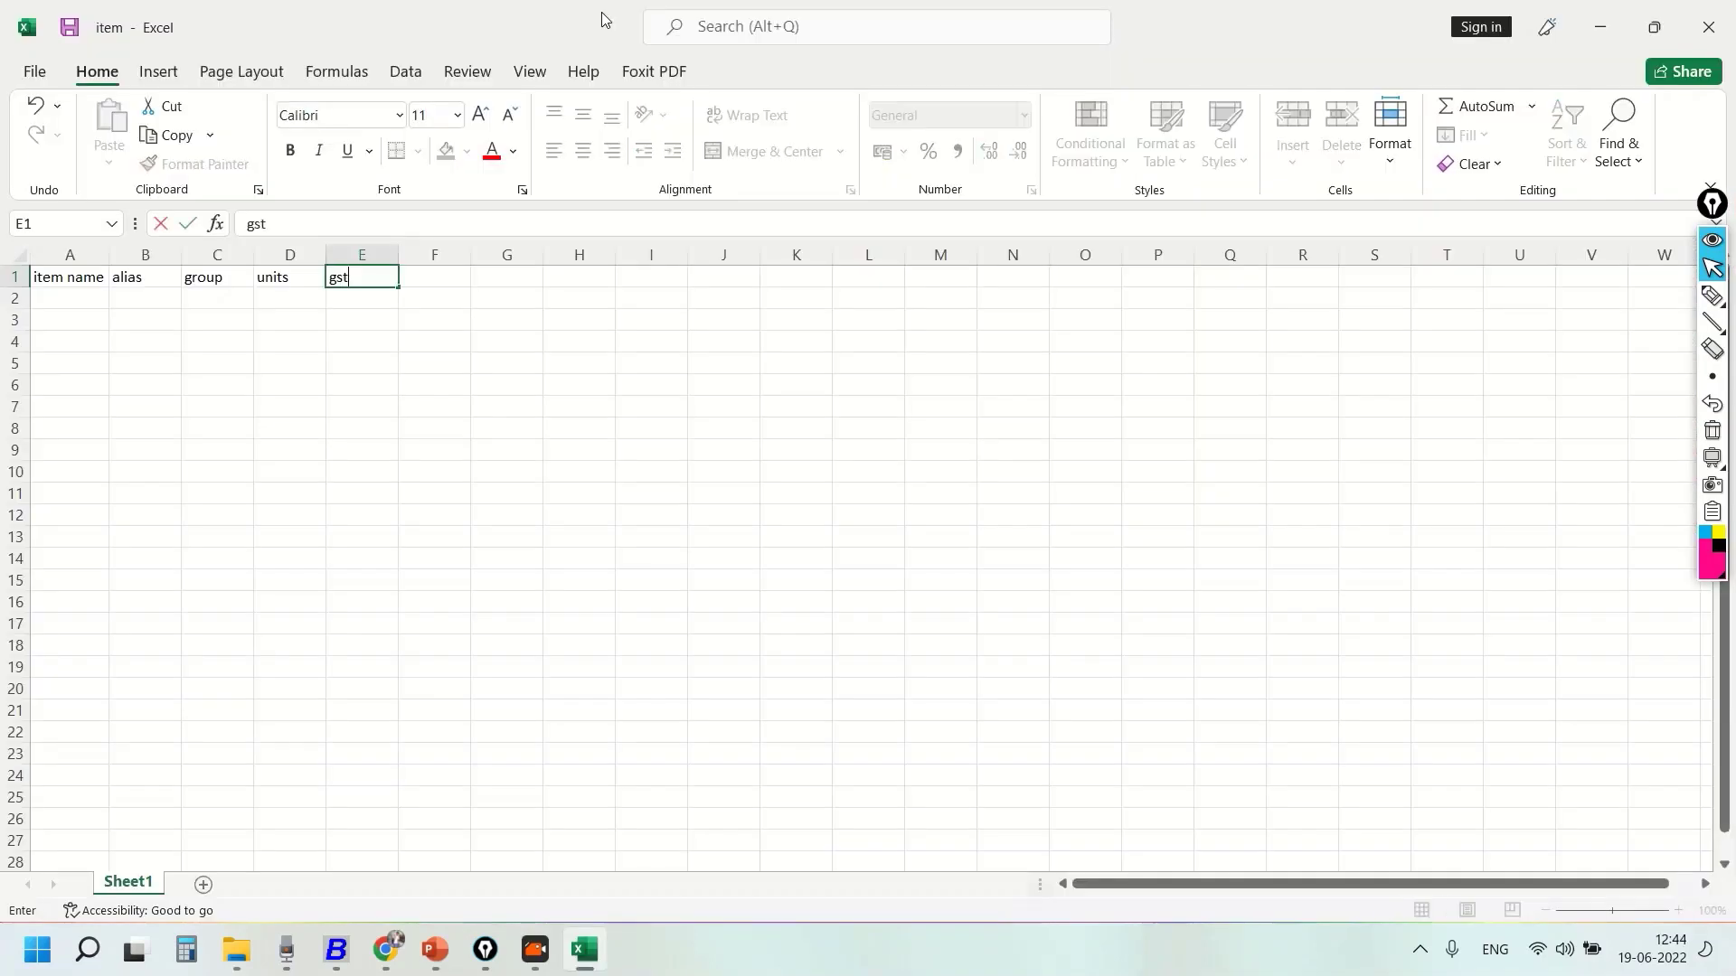
pyautogui.write(' rate')
pyautogui.press('Return')
pyautogui.press('Up')
pyautogui.press('Right')
# - Check the HSN/SAC field in Busy and enter the header "hsn code" in F1 of the Excel sheet
pyautogui.hotkey('alt', 'Tab')
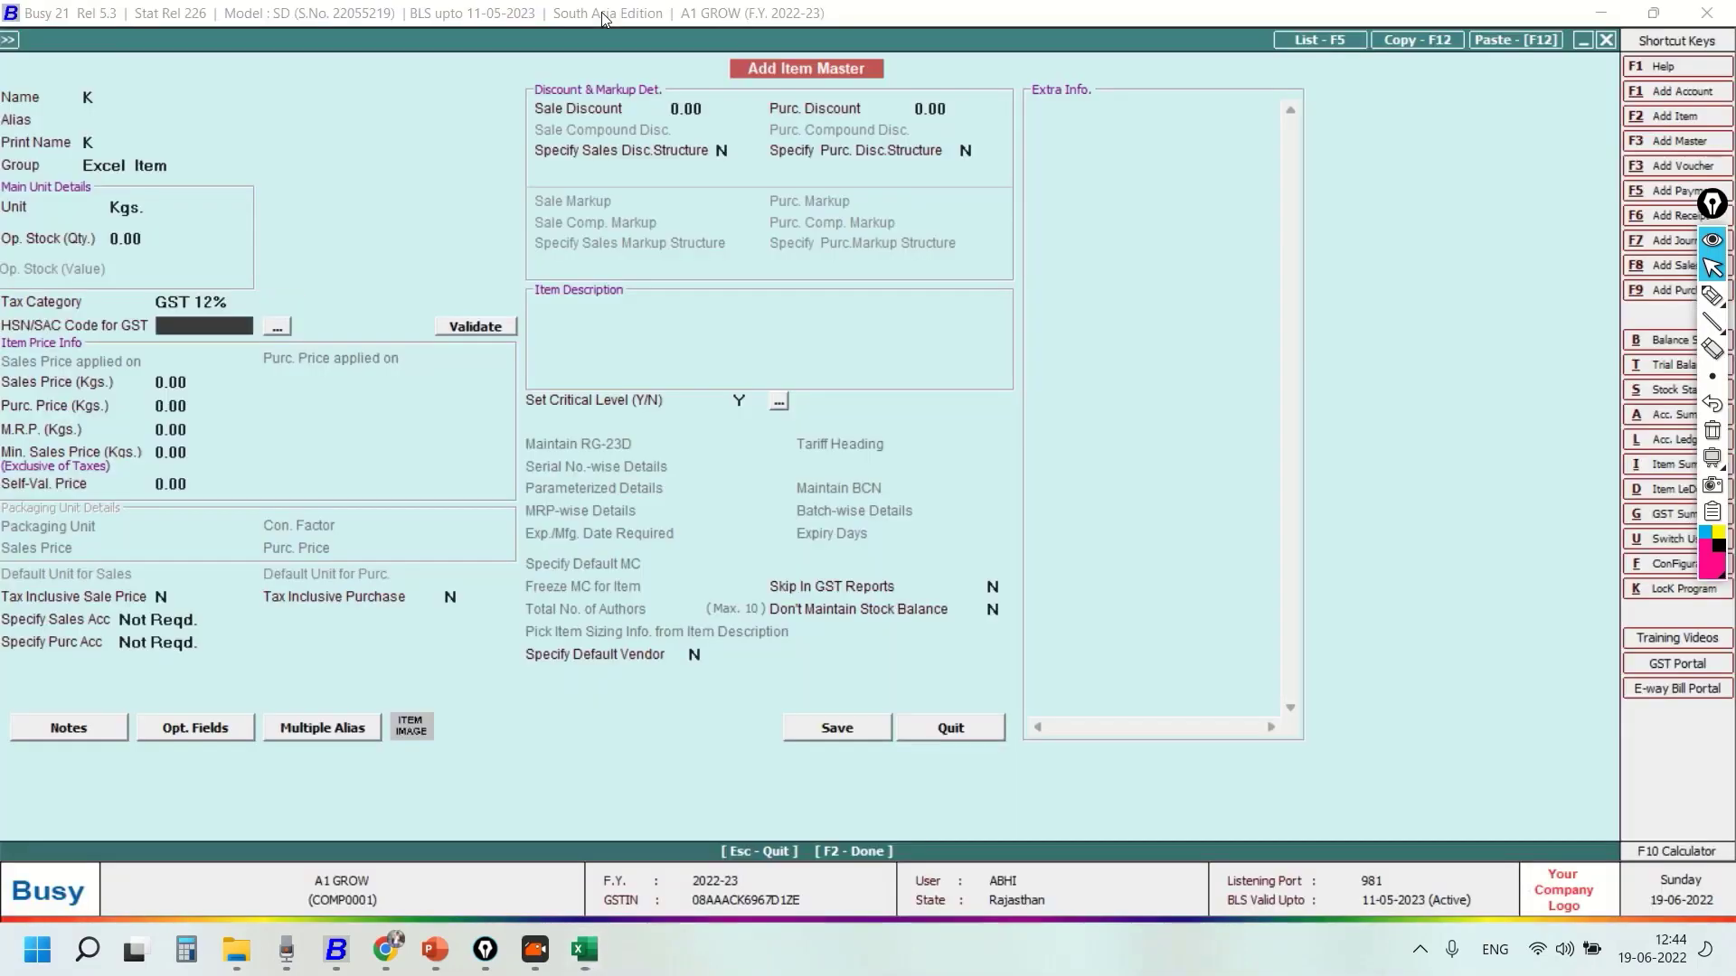
pyautogui.hotkey('alt', 'Tab')
pyautogui.write('hs')
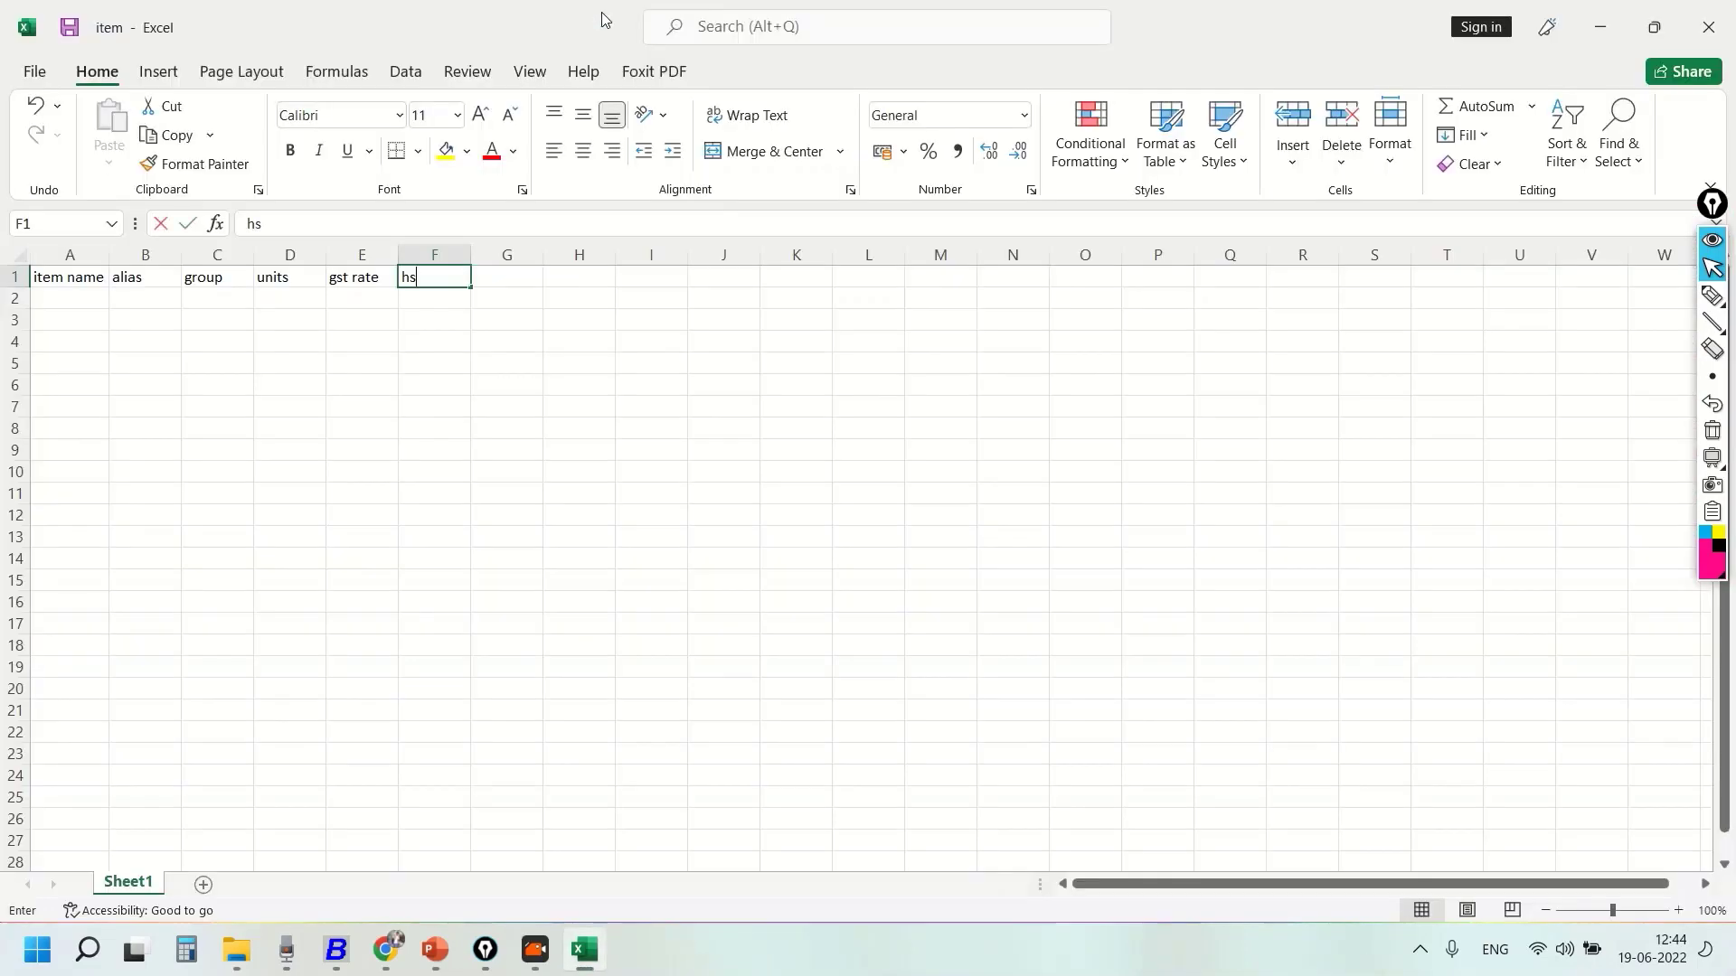
pyautogui.write("n code'")
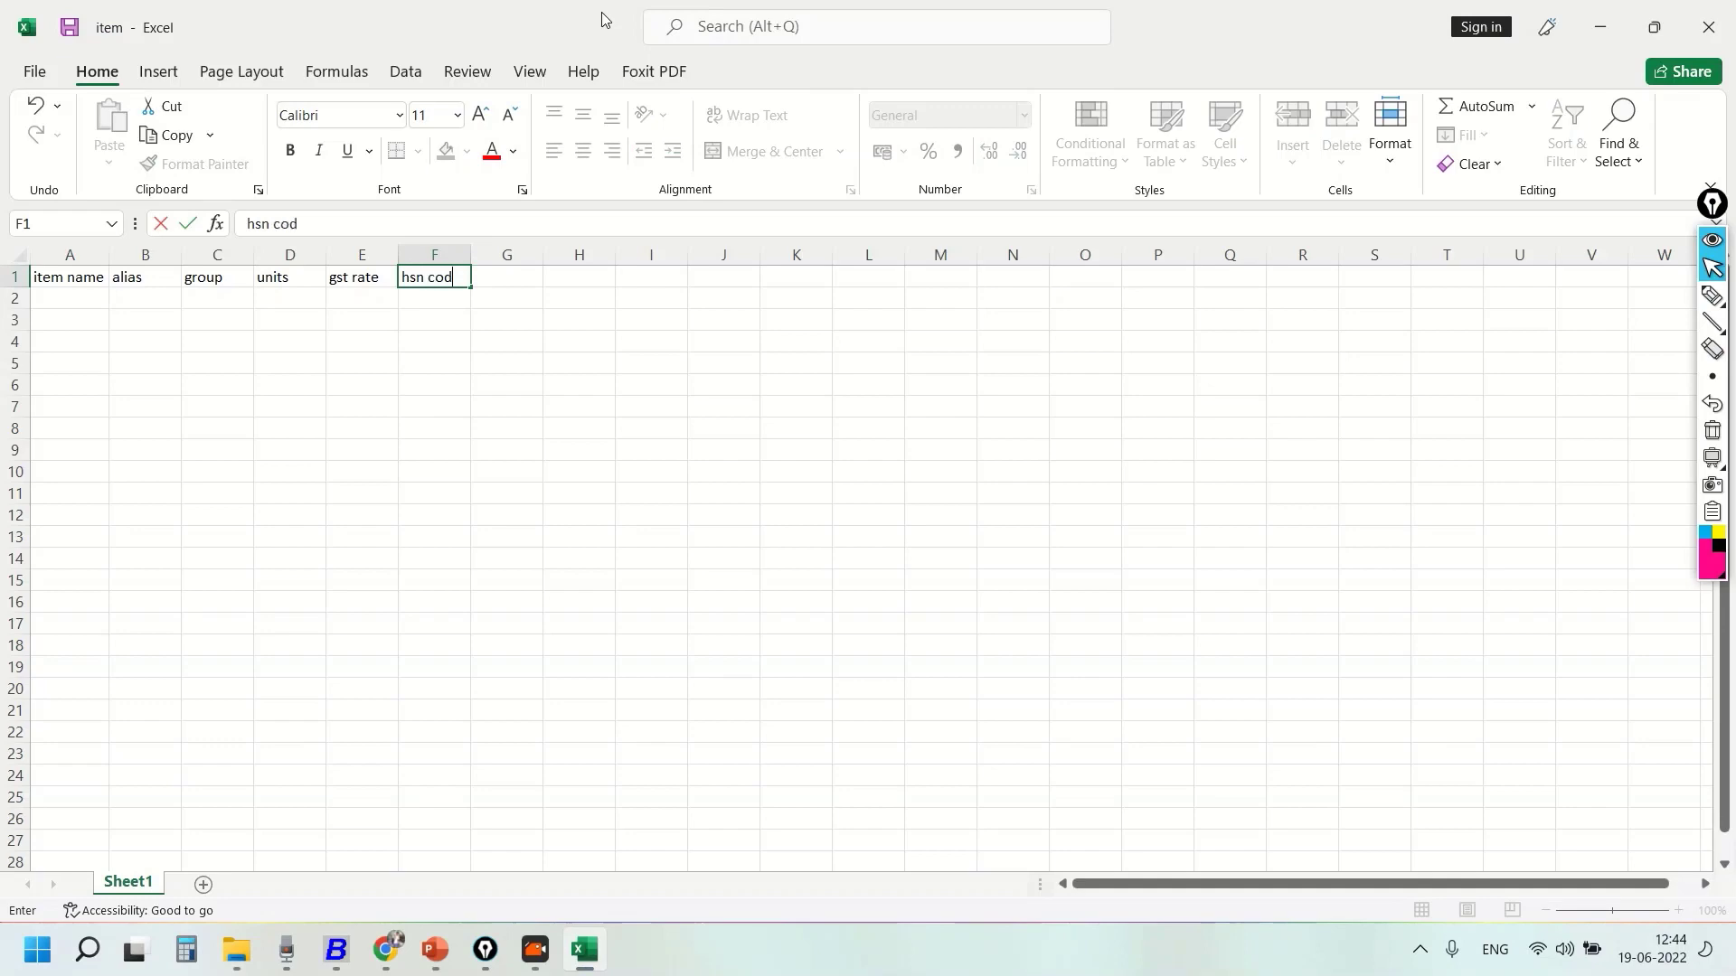
pyautogui.press('Tab')
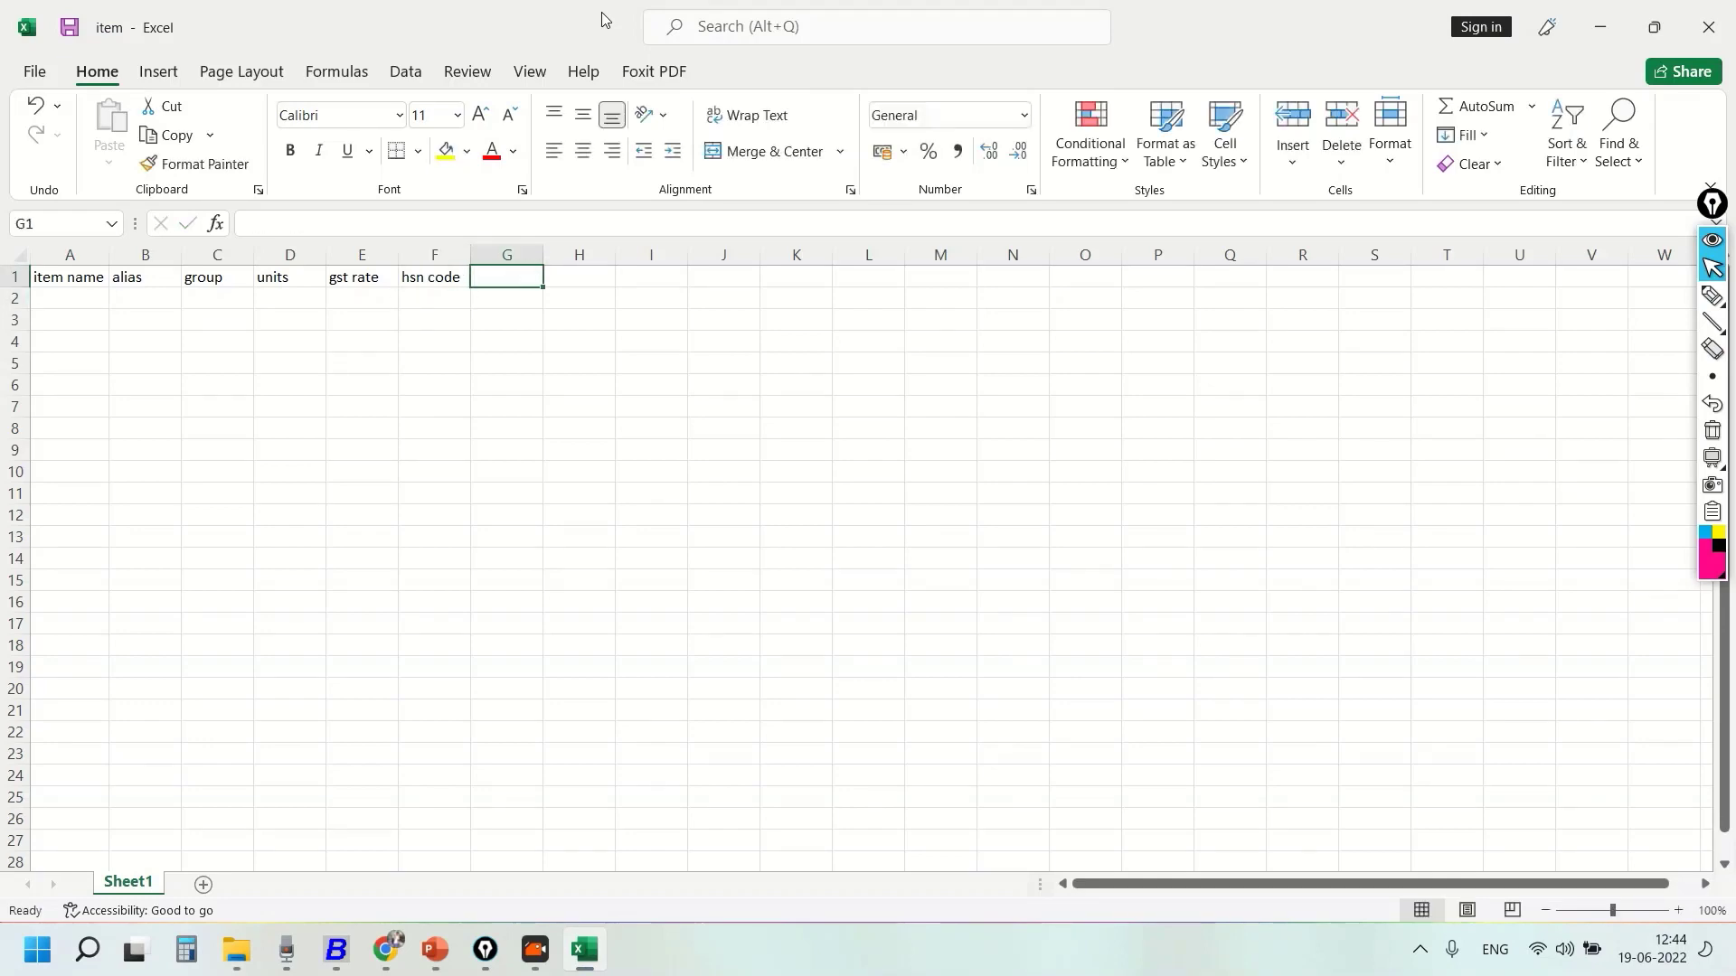
# - Switch to Busy and set item K's HSN/SAC code for GST to 1217
pyautogui.hotkey('alt', 'Tab')
pyautogui.press('Return')
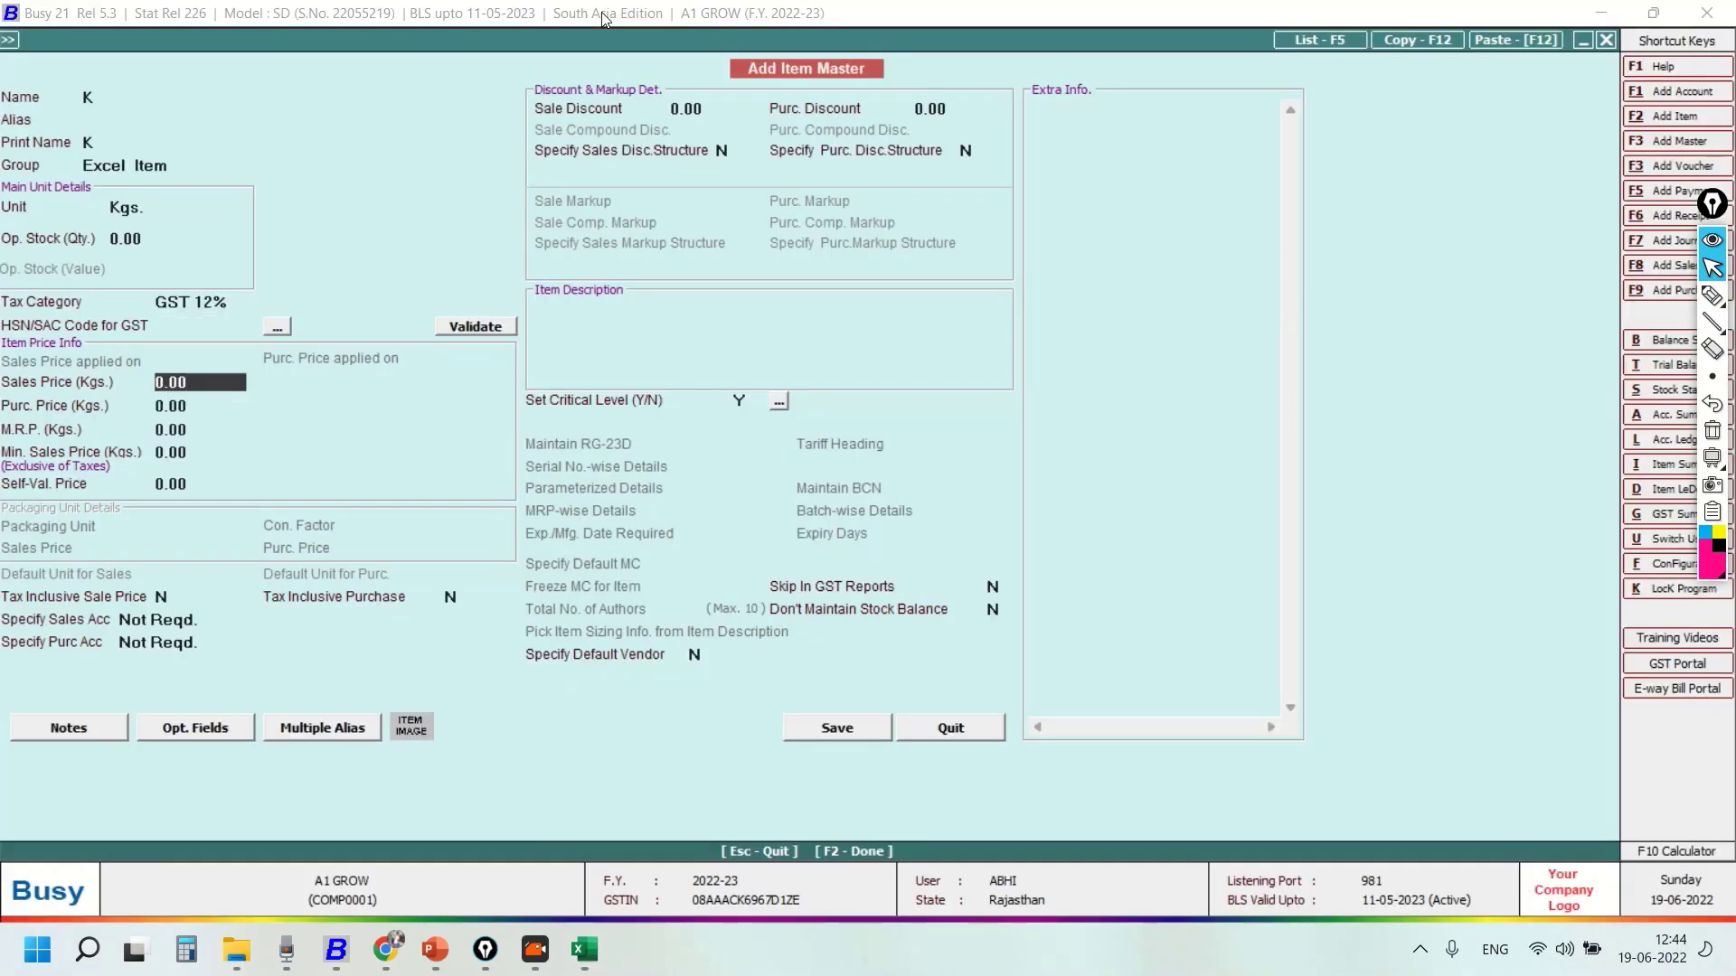
pyautogui.press('Up')
pyautogui.write('1217')
pyautogui.press('Return')
# - Switch to Excel and enter the header "sale price" in G1
pyautogui.hotkey('alt', 'Tab')
pyautogui.write('saleing')
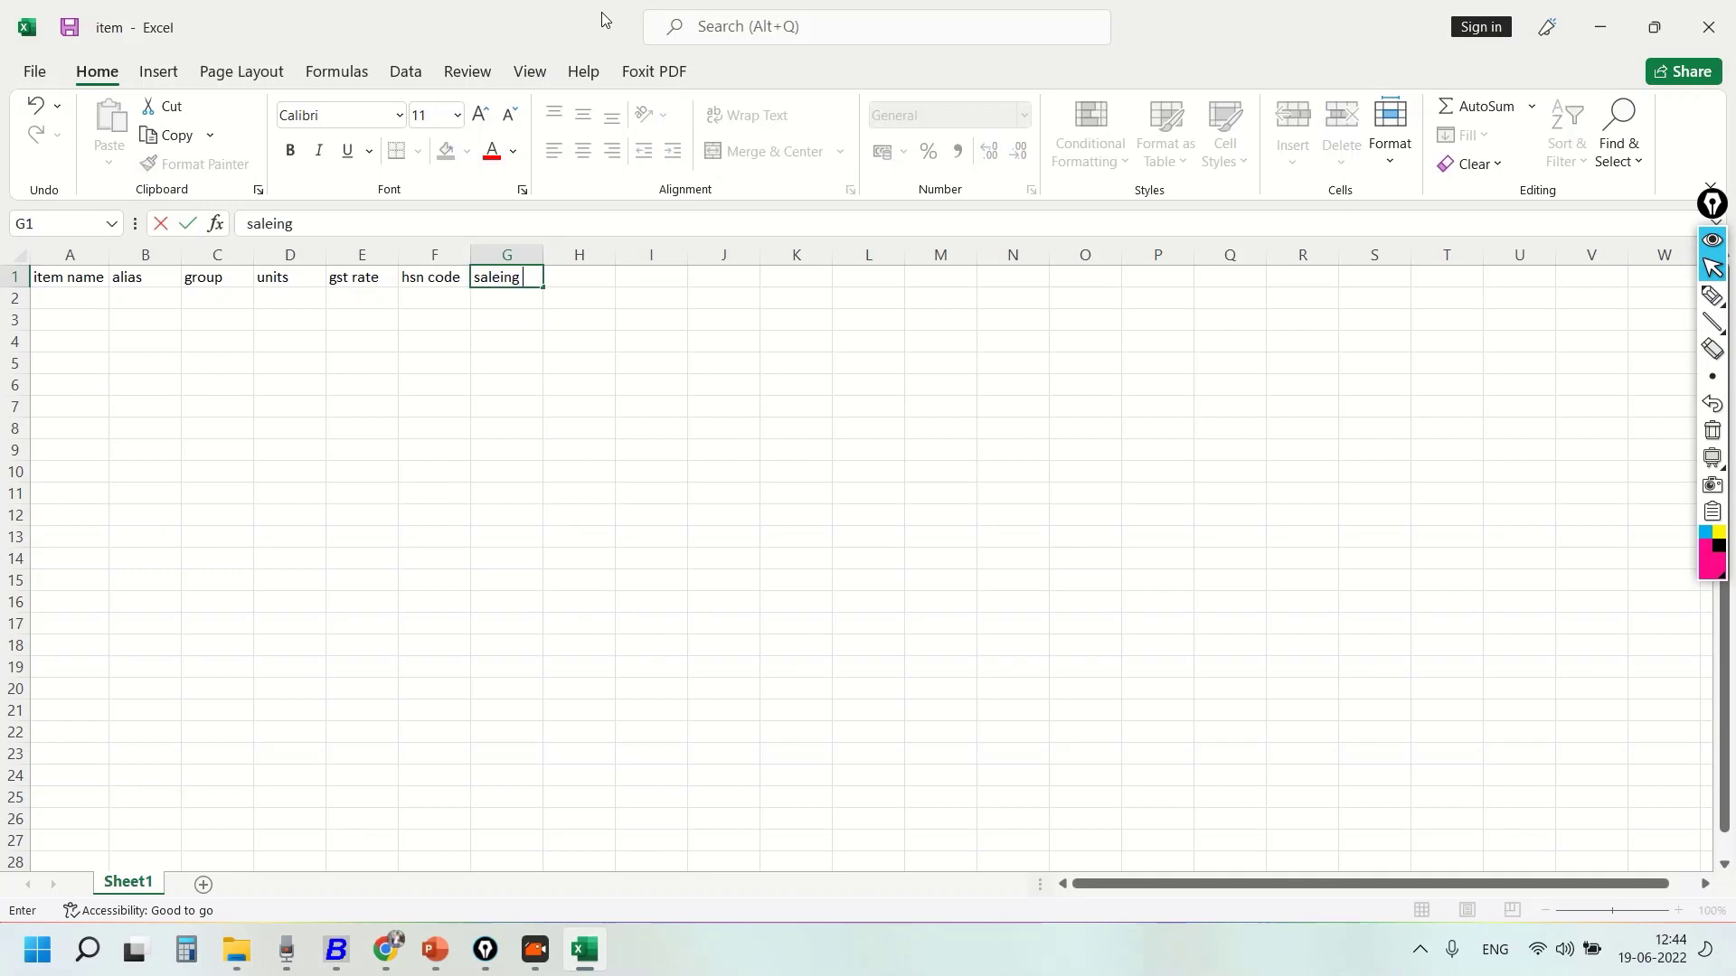
pyautogui.press('BackSpace')
pyautogui.press('BackSpace')
pyautogui.press('BackSpace')
pyautogui.write('price')
pyautogui.press('Return')
# - Enter the header "pur price" in H1
pyautogui.press('Up')
pyautogui.press('Right')
pyautogui.write('p')
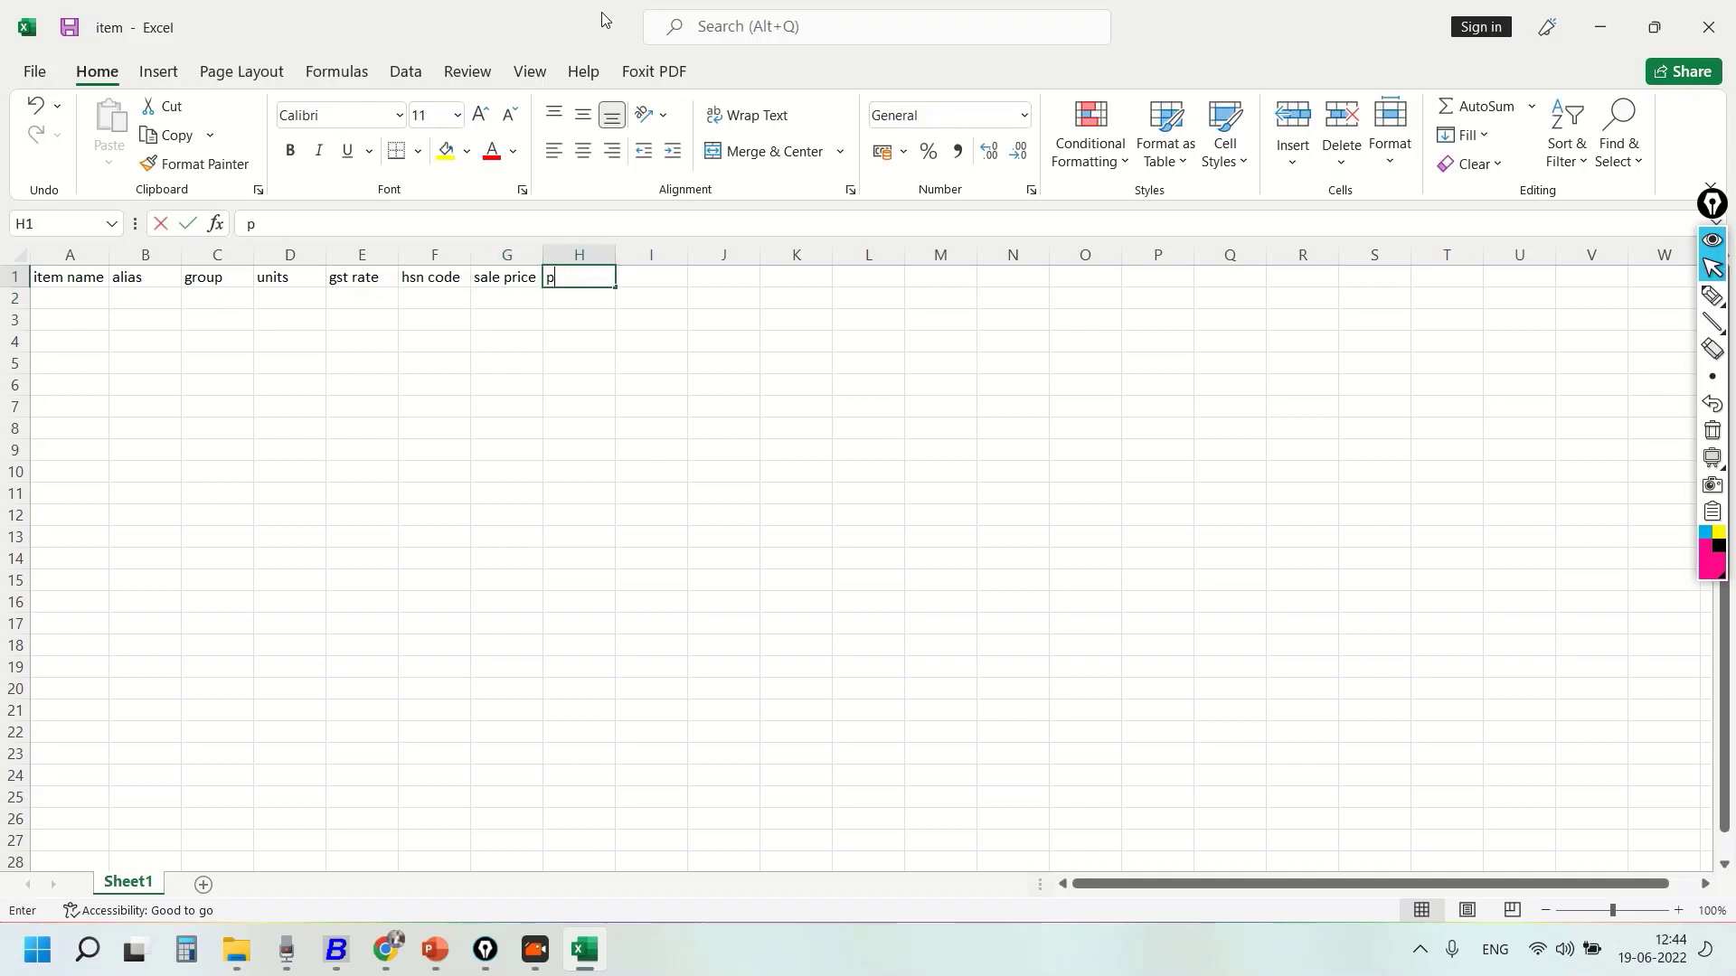
pyautogui.write('ur ')
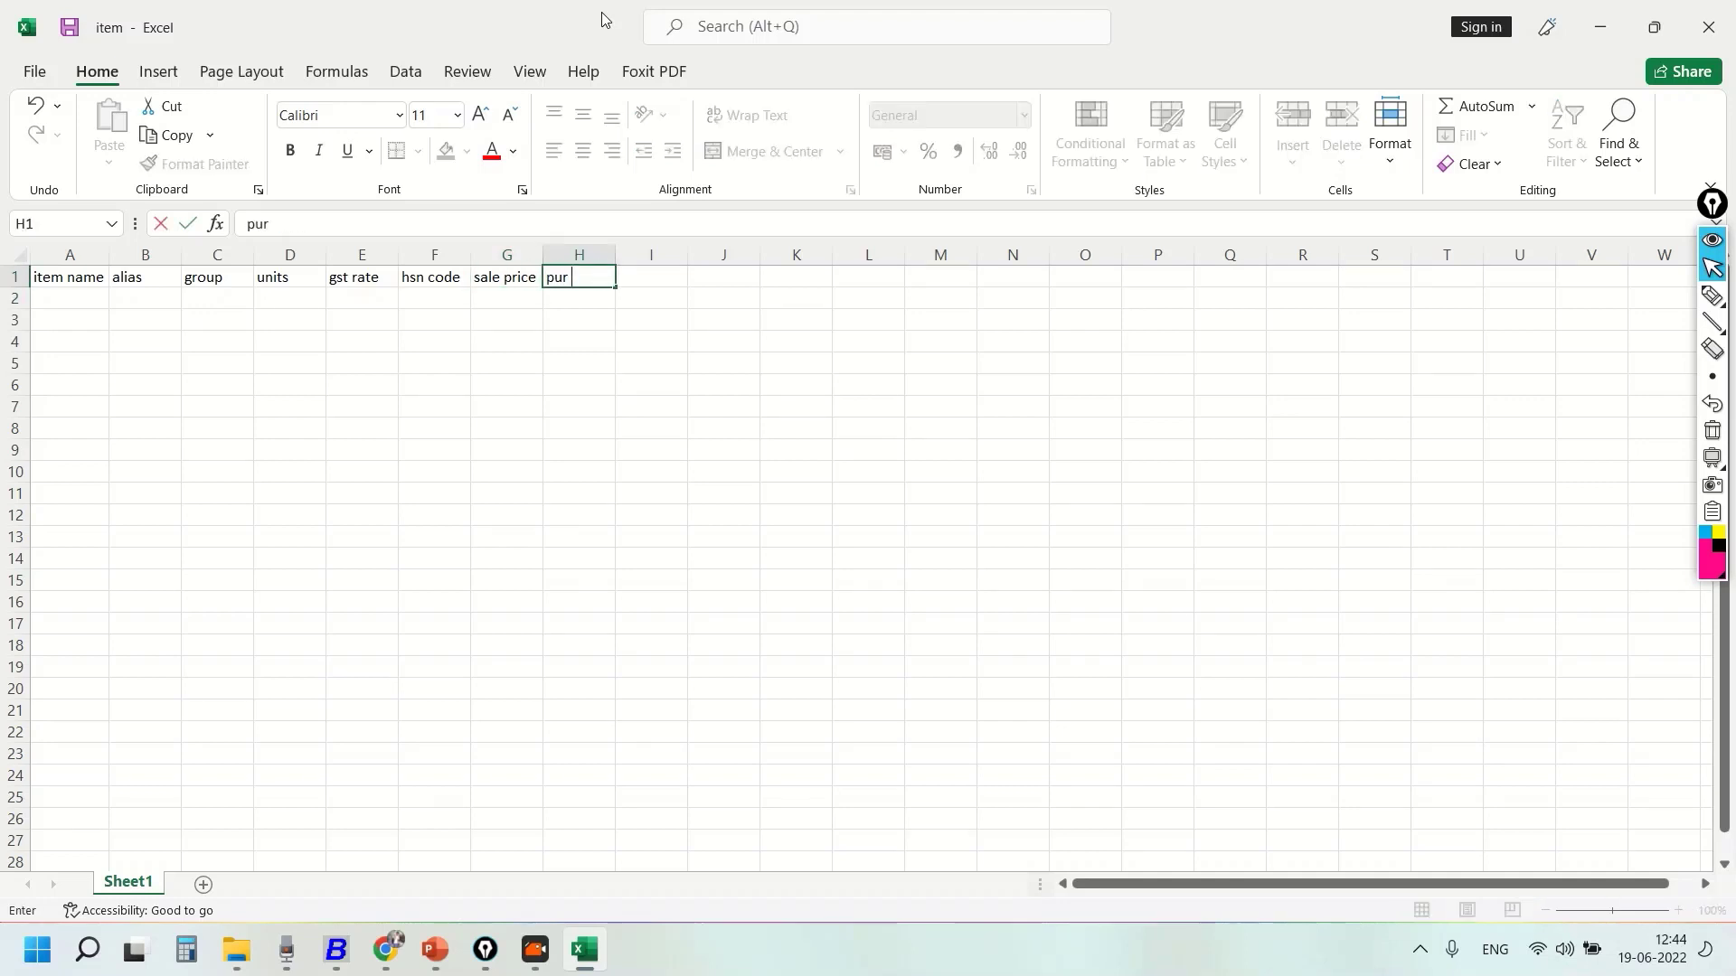
pyautogui.write('price')
pyautogui.press('Return')
# - Switch to Busy and set item K's sales price to 50 and purchase price to 30
pyautogui.hotkey('alt', 'Tab')
pyautogui.press('Return')
pyautogui.press('Up')
pyautogui.write('50')
pyautogui.press('Return')
pyautogui.write('3')
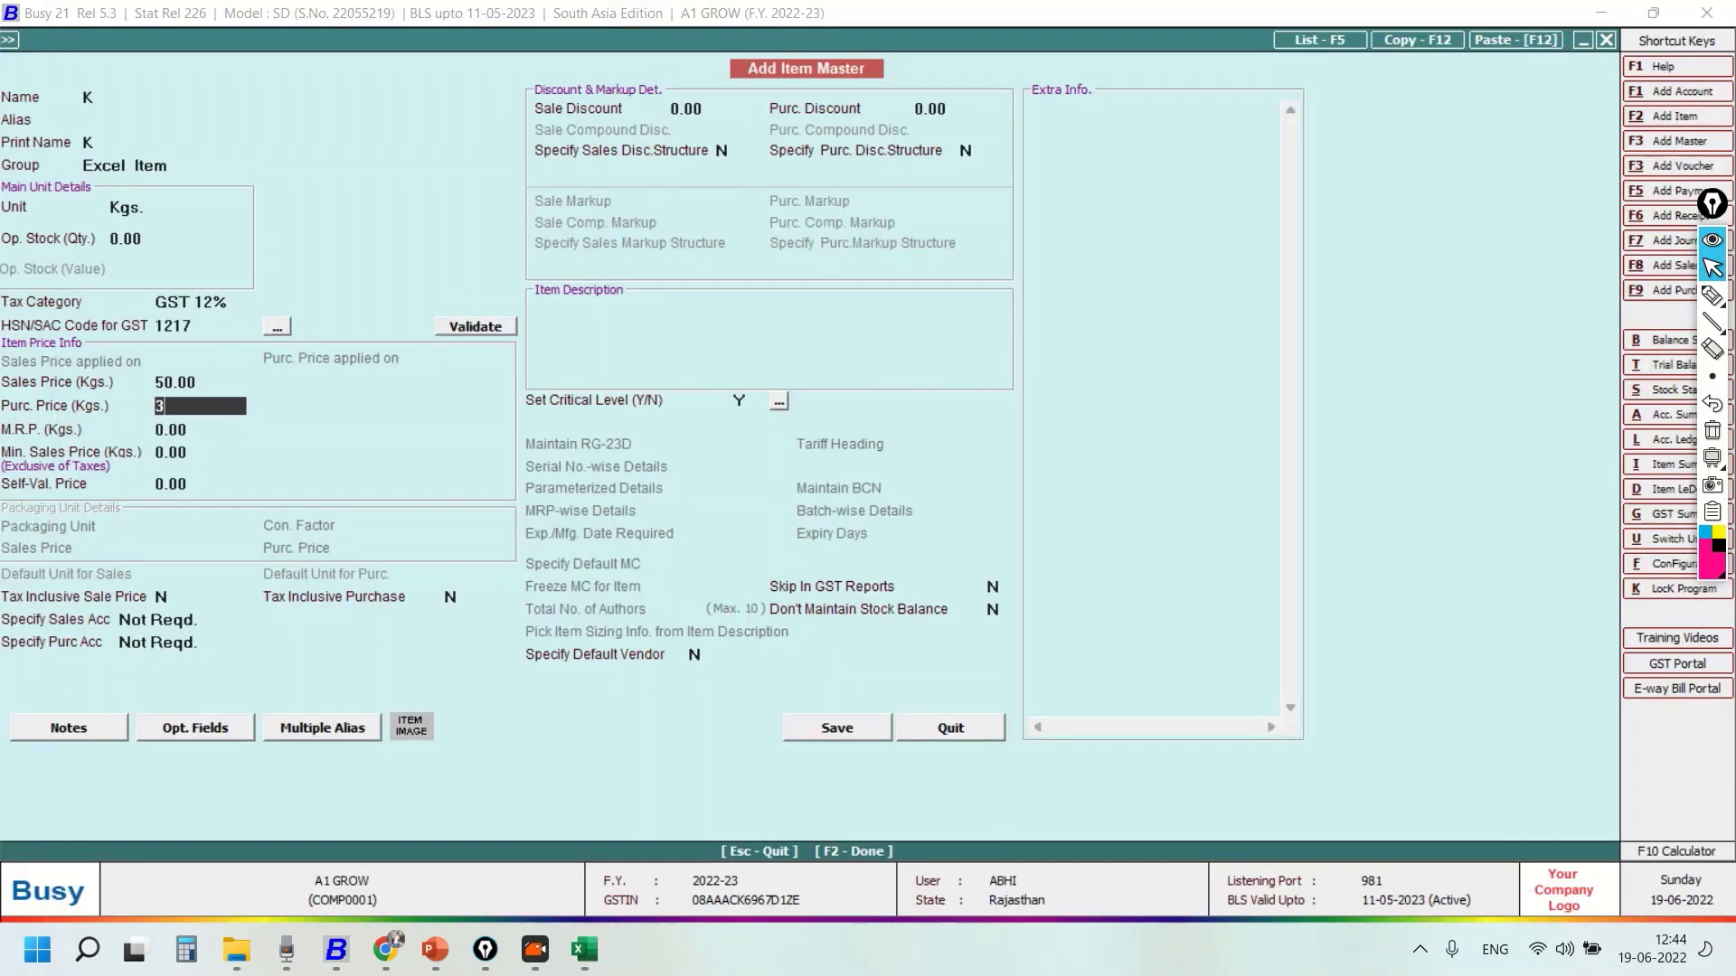
pyautogui.write('0')
pyautogui.press('Return')
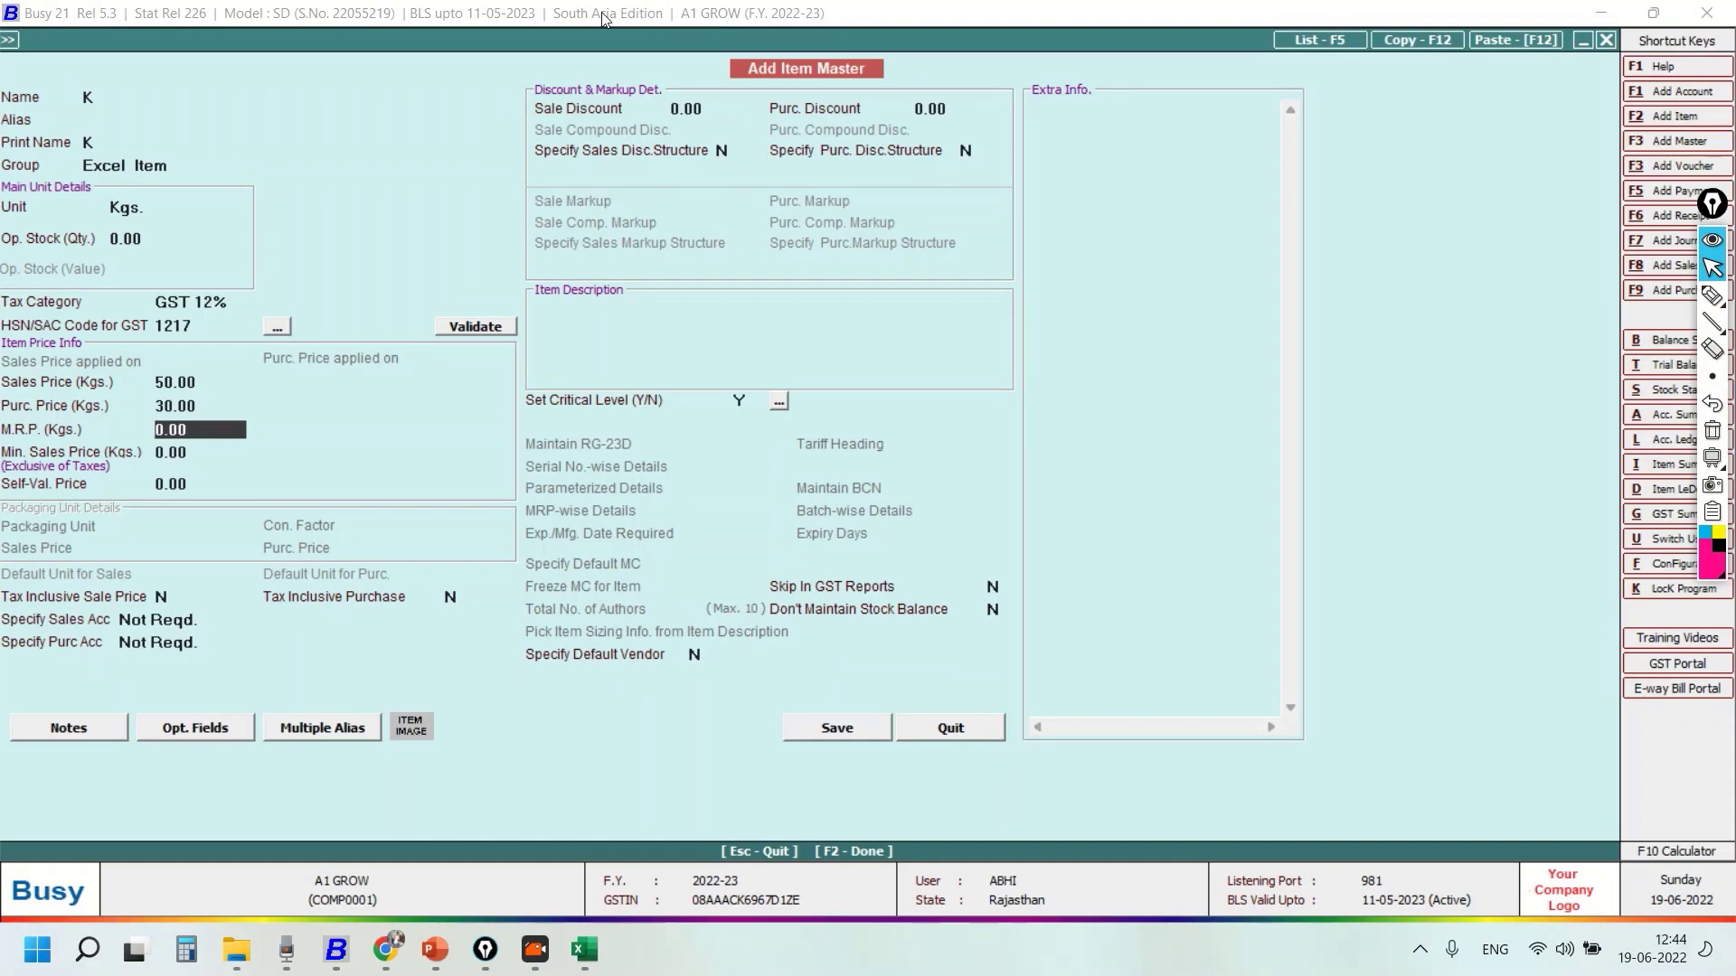
# - Go through item K's remaining price, tax, account and discount fields up to the first item description line
pyautogui.press('Return')
pyautogui.press('Return')
pyautogui.press('Return')
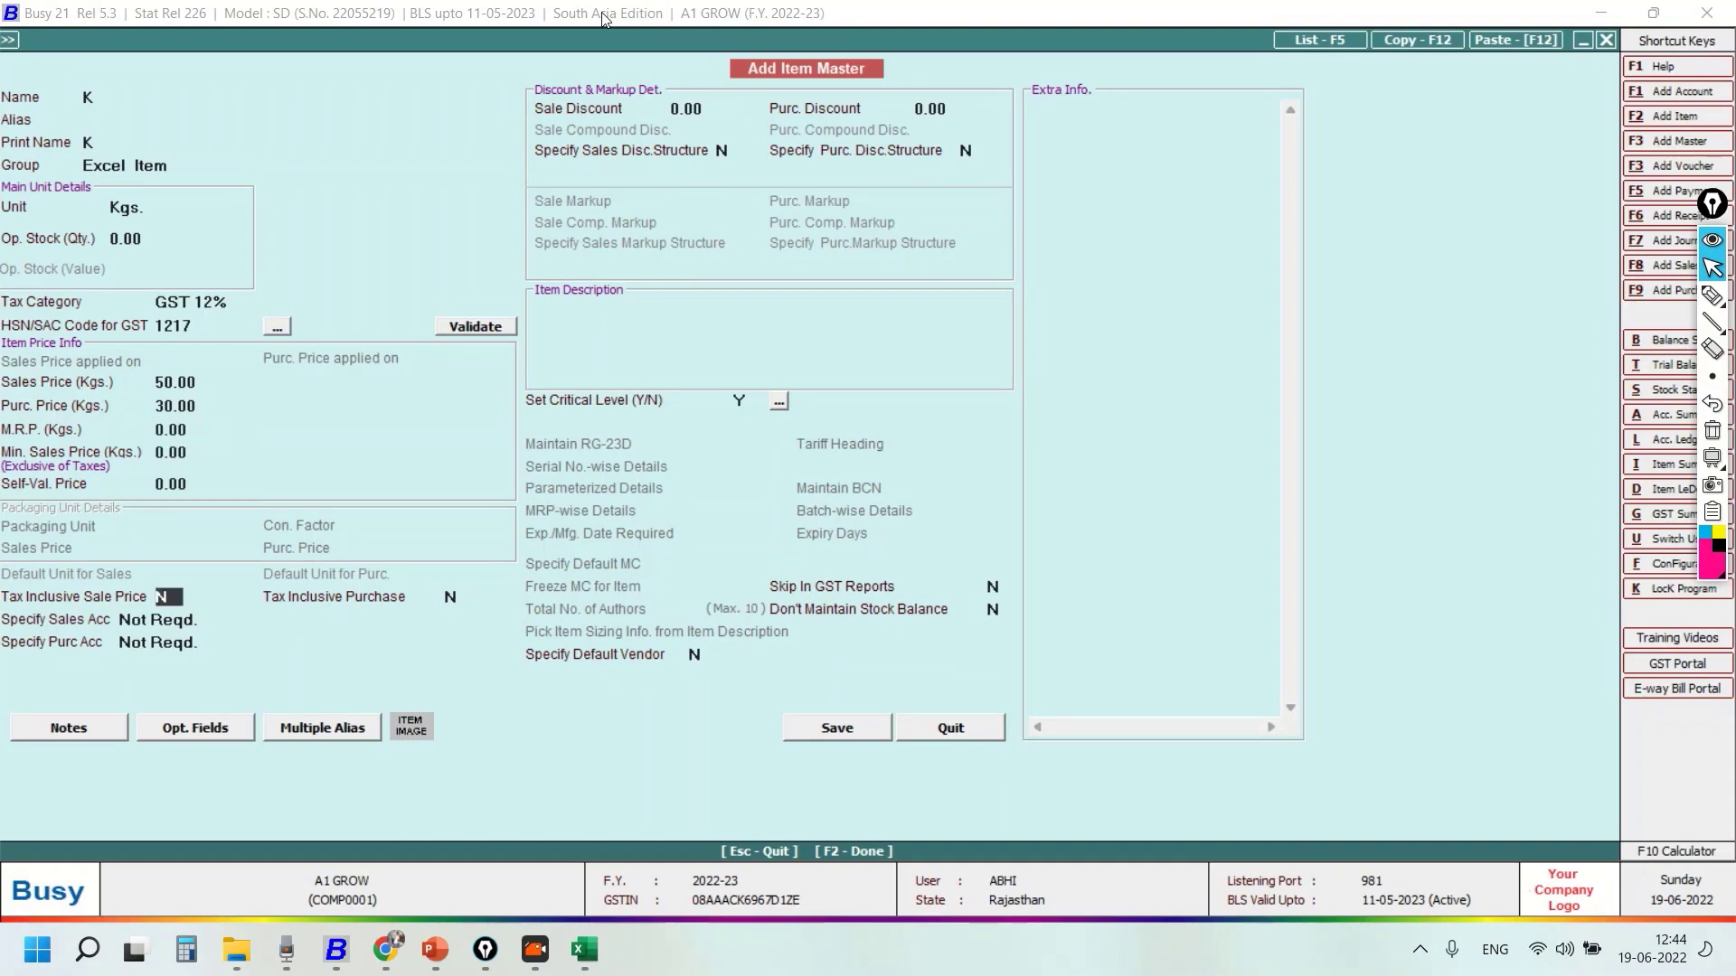
pyautogui.press('Return')
pyautogui.press('Return')
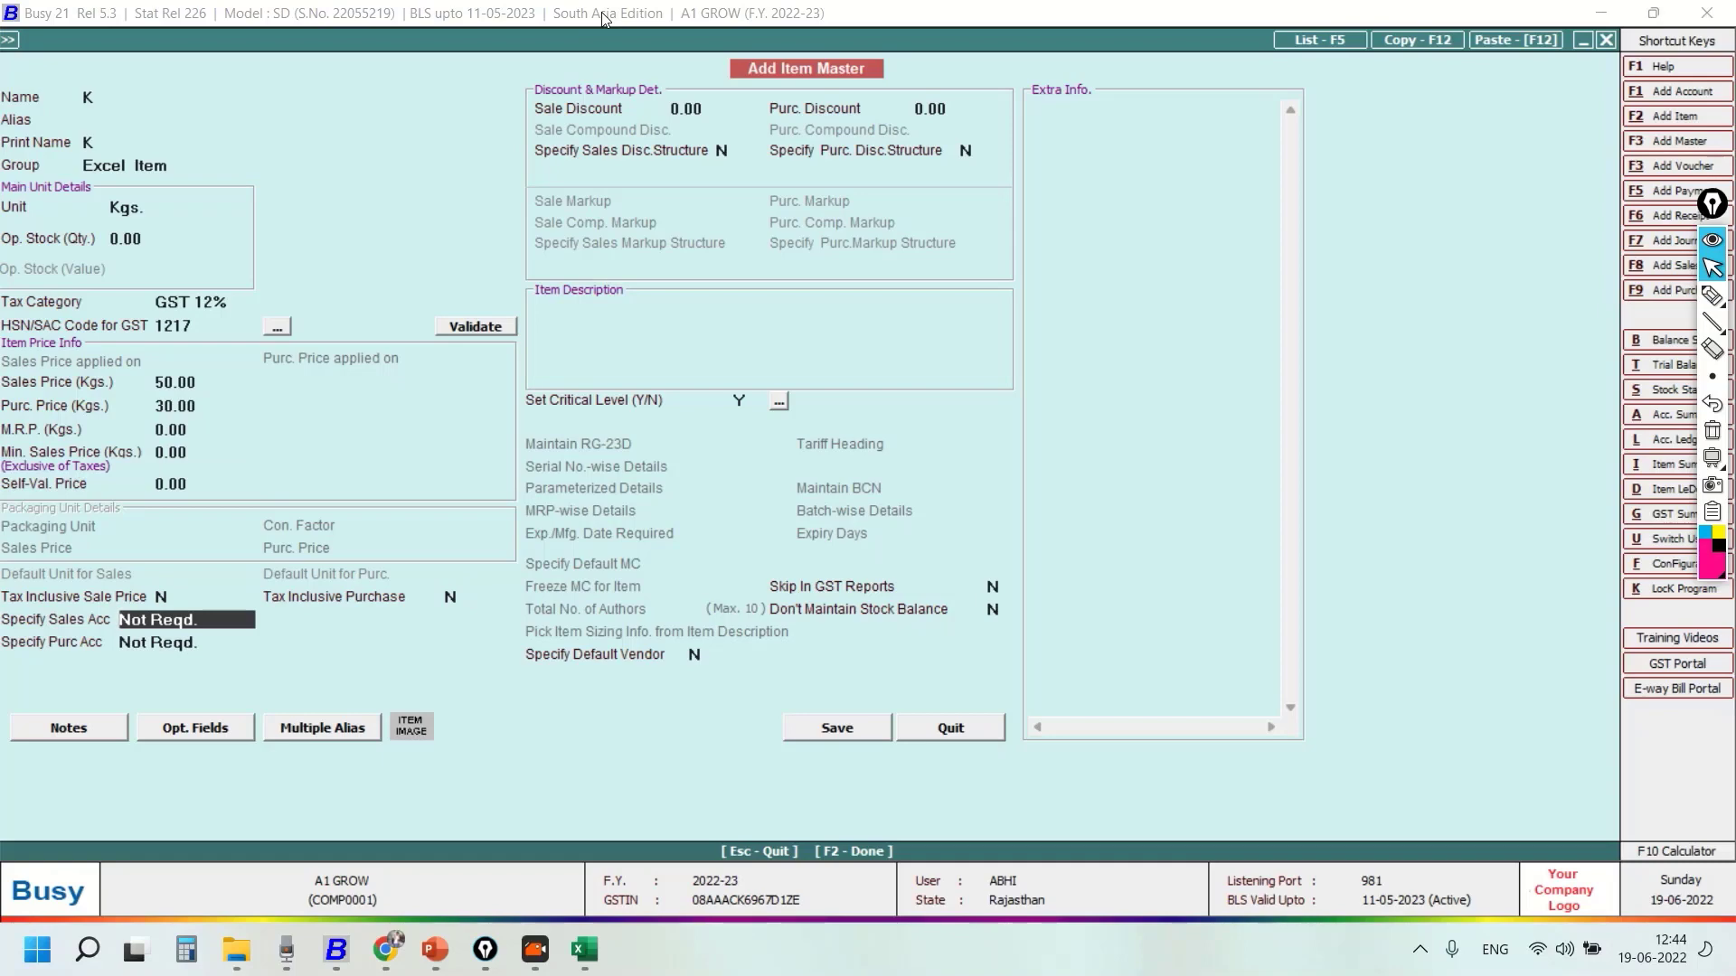
pyautogui.press('Return')
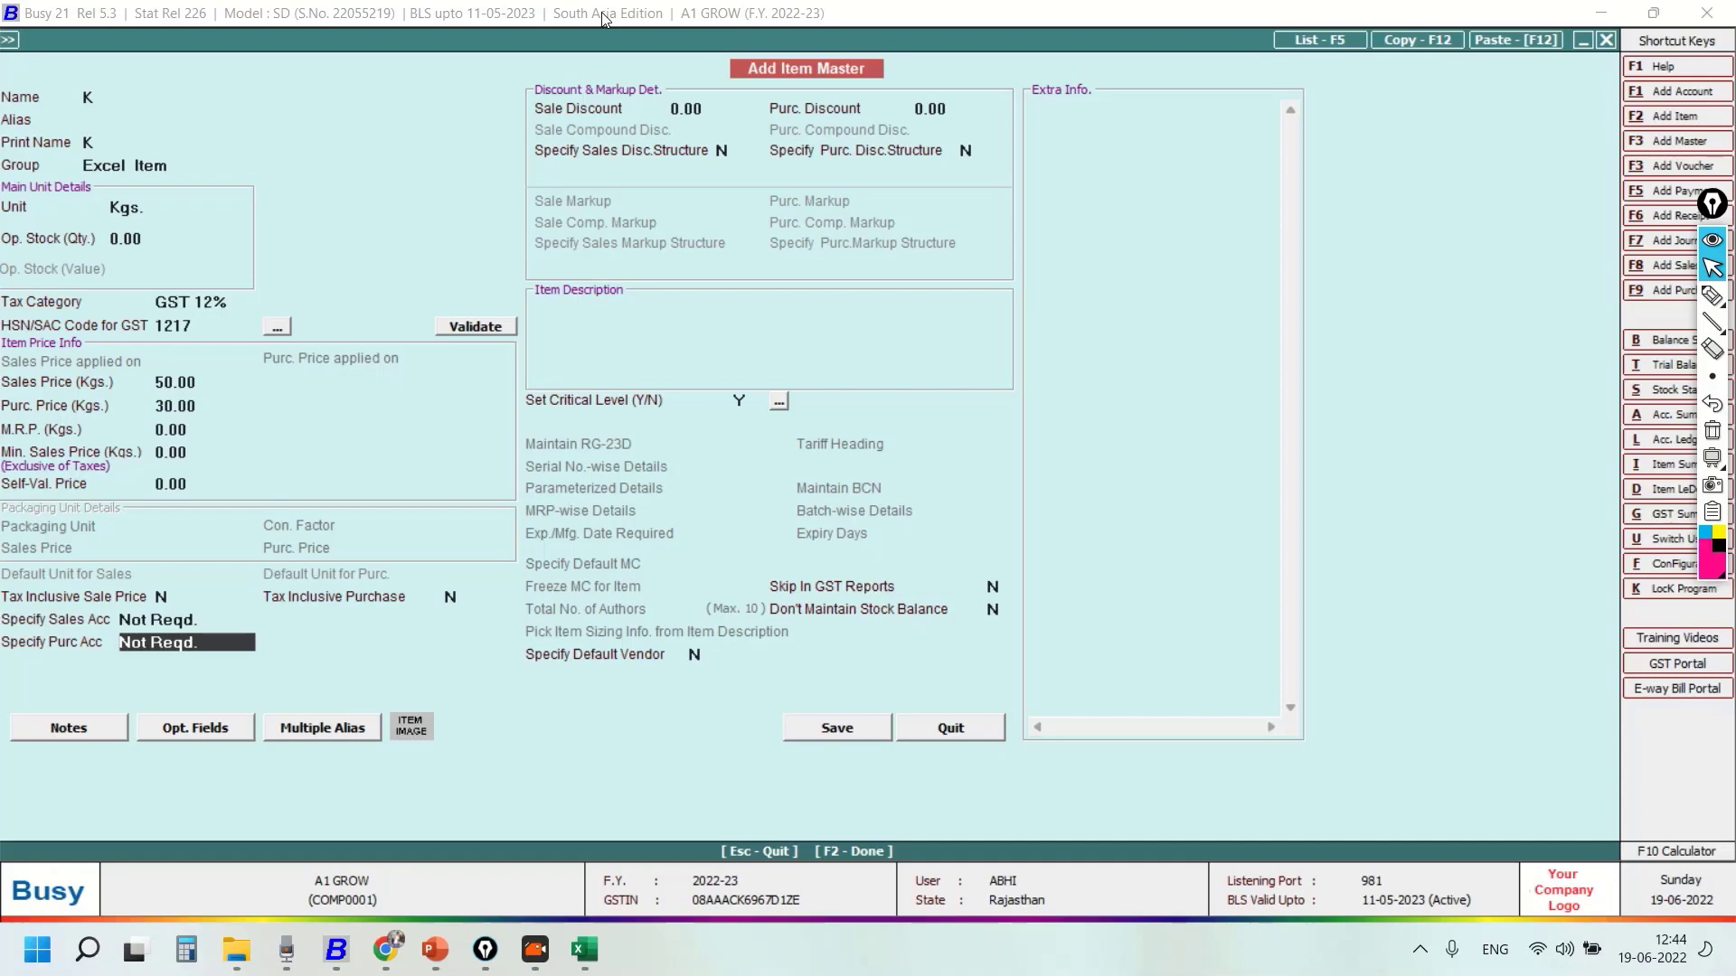
pyautogui.press('Return')
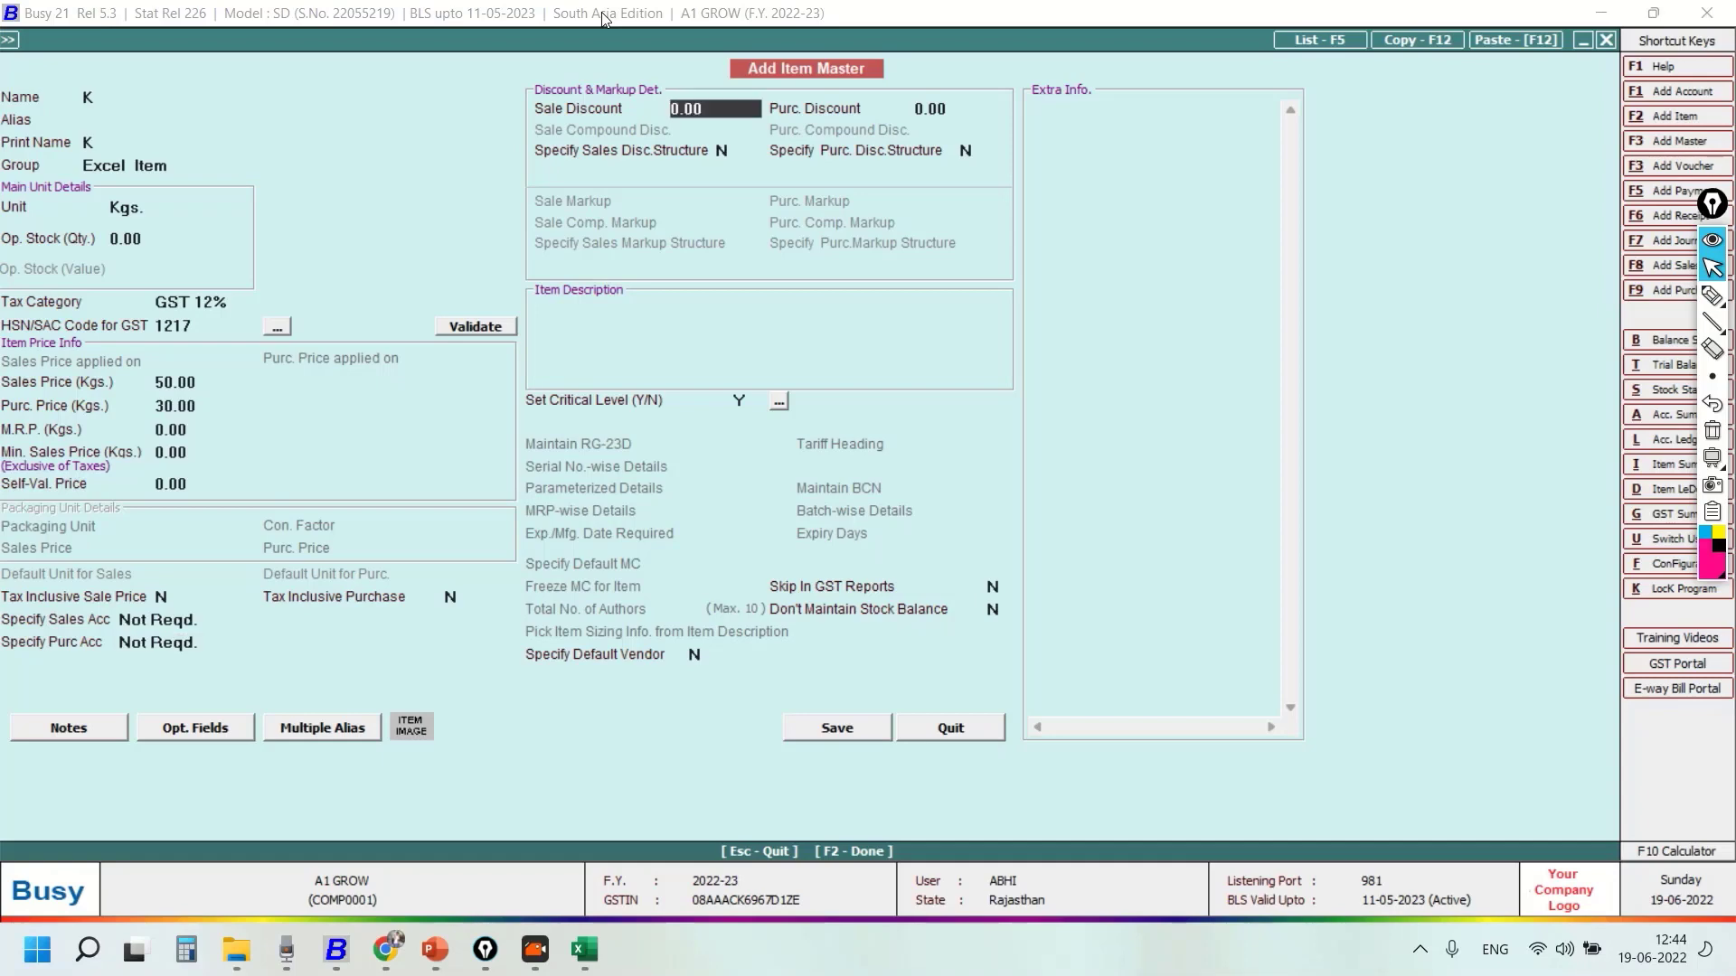
pyautogui.press('Return')
pyautogui.press('Return')
pyautogui.press('Return')
pyautogui.press('Return')
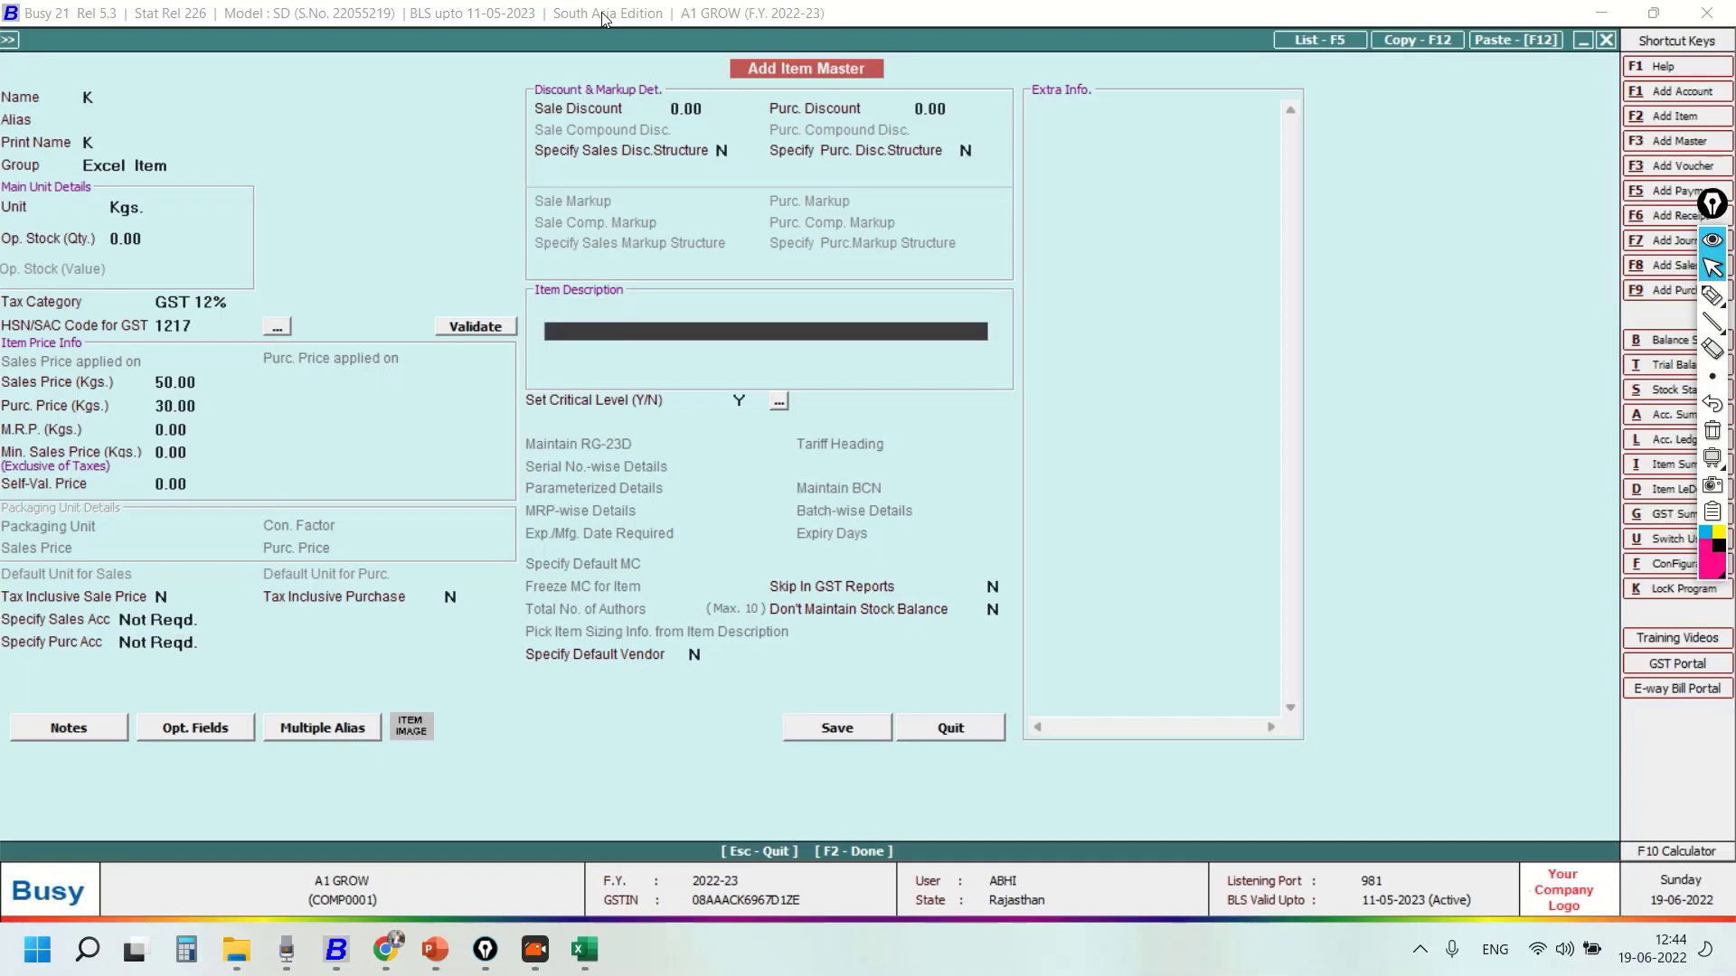
pyautogui.press('Up')
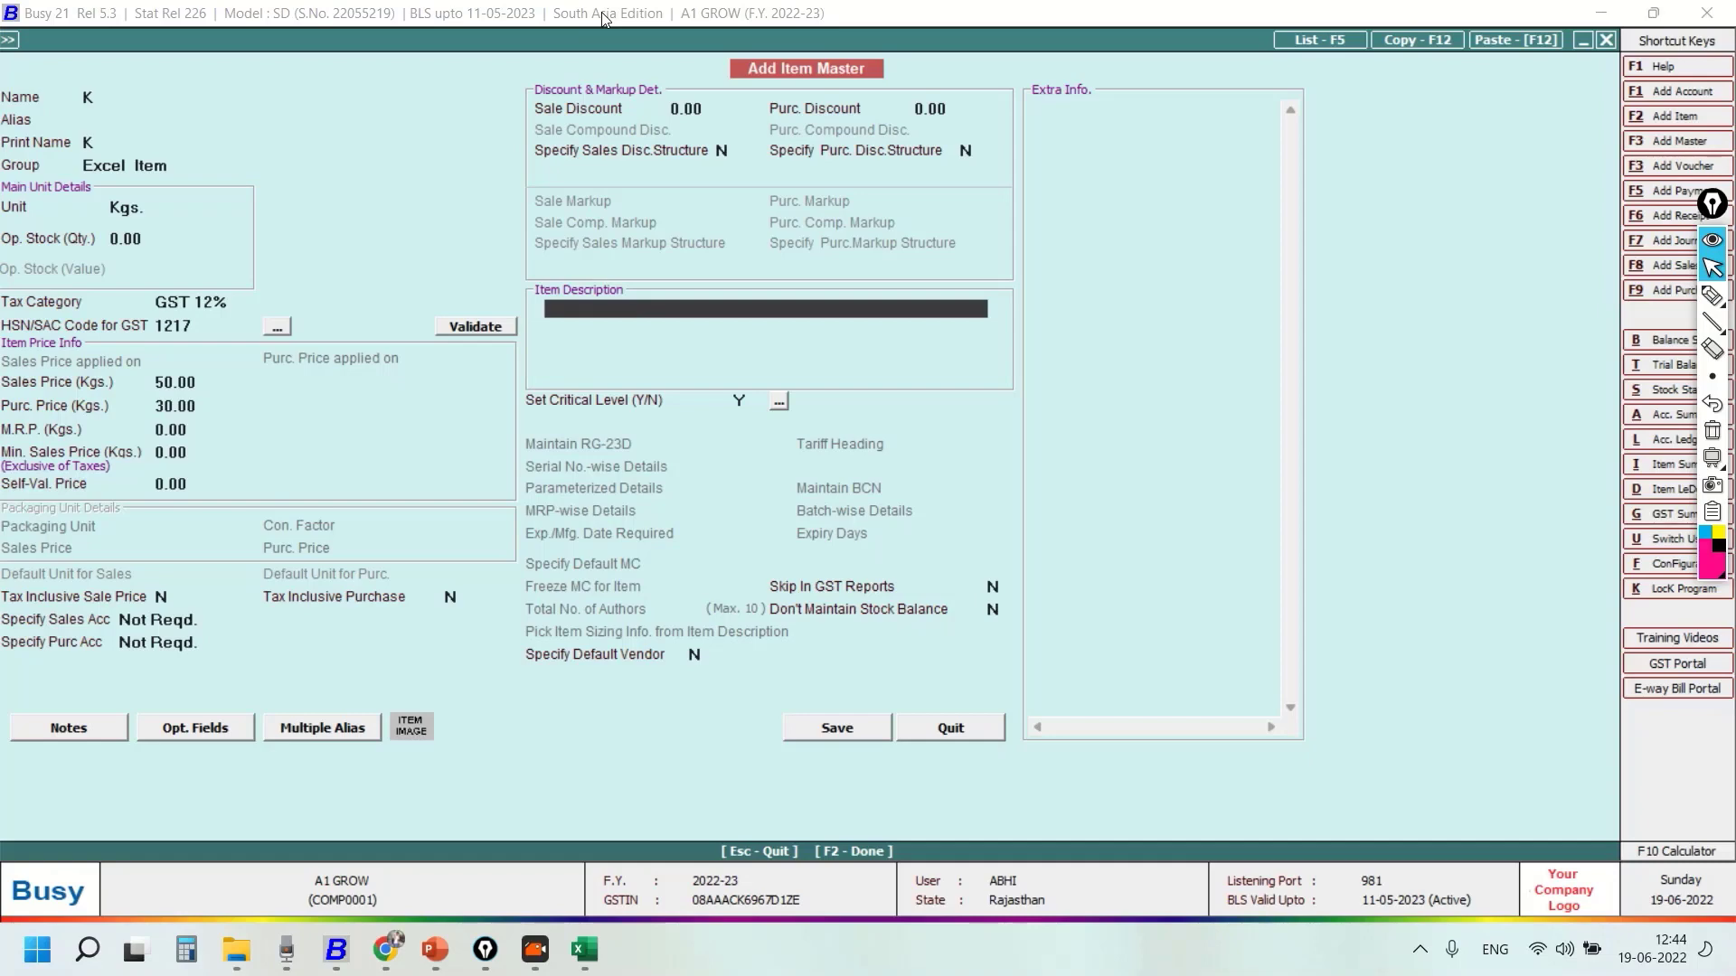
# - Switch to Excel and enter the header "item des." in I1, checking the field name in Busy
pyautogui.hotkey('alt', 'Tab')
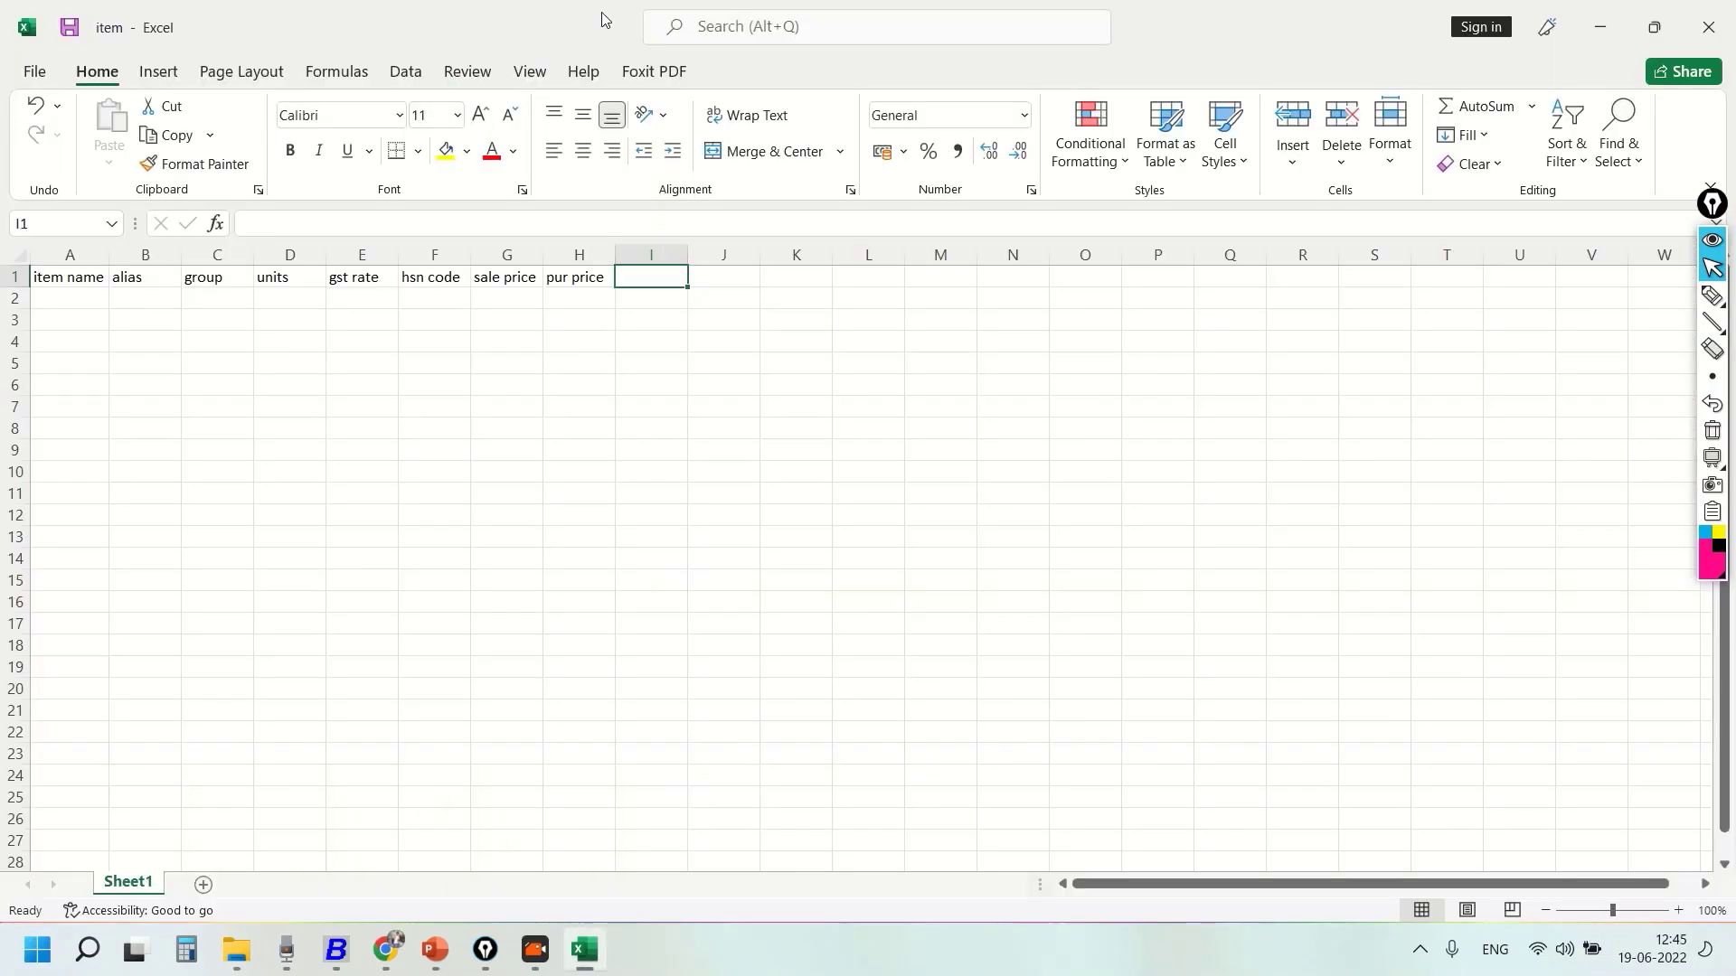
pyautogui.write('item desc')
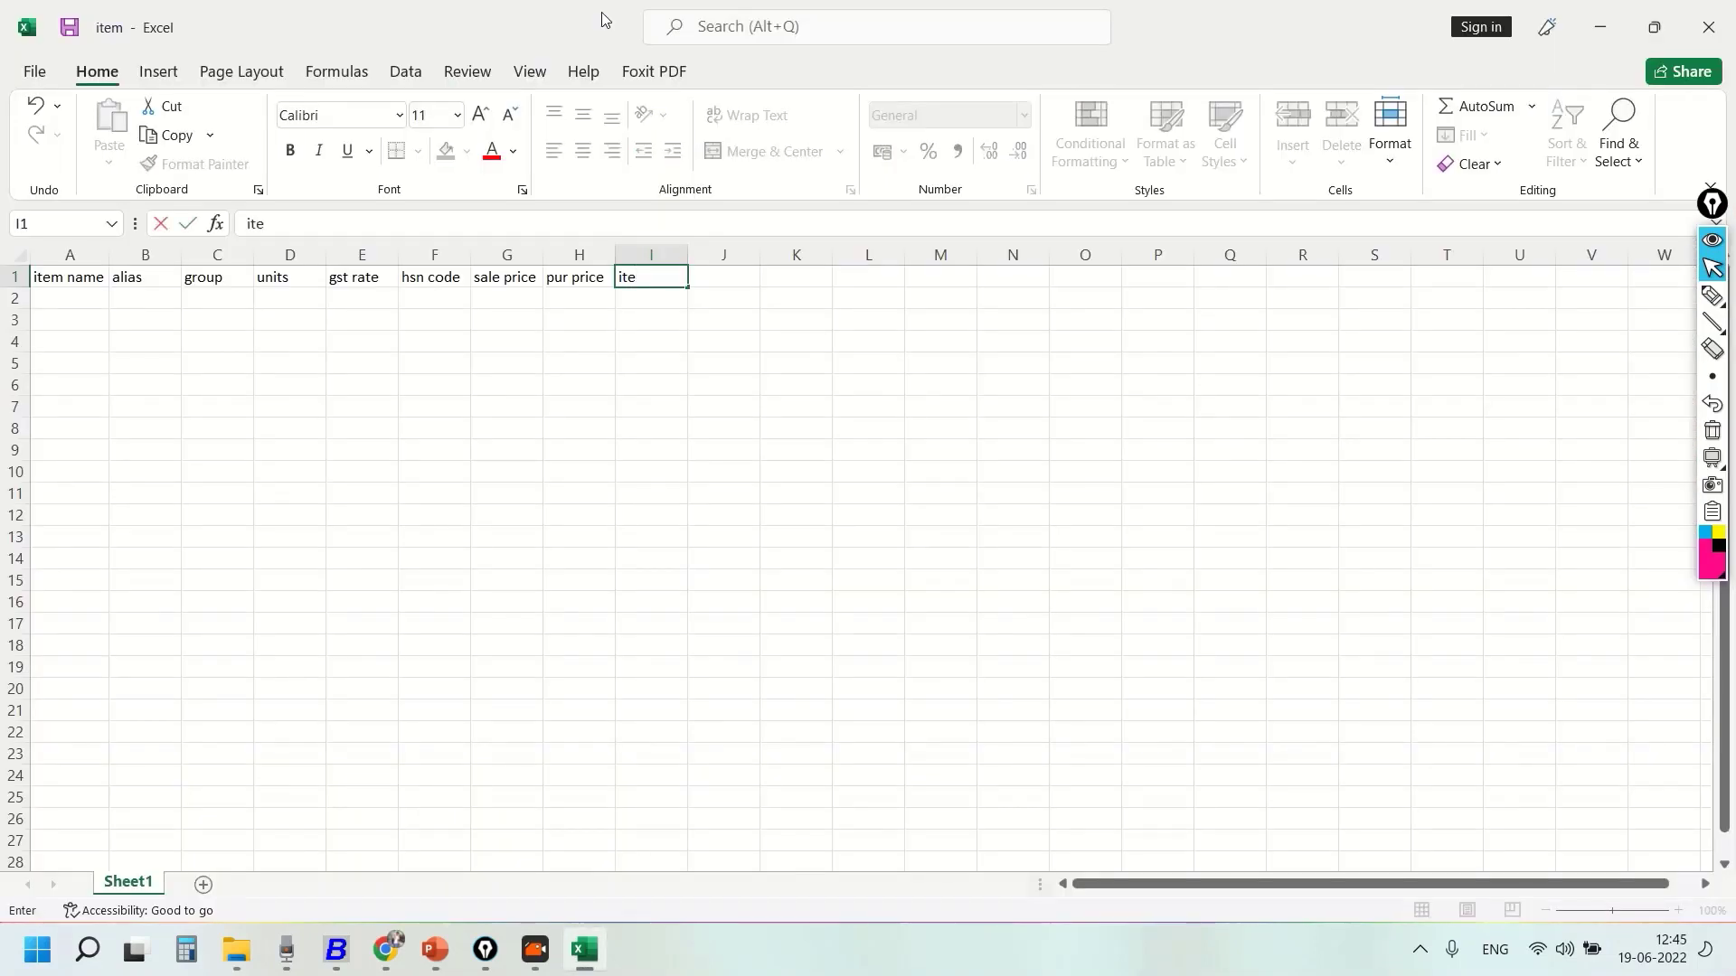
pyautogui.hotkey('alt', 'Tab')
pyautogui.hotkey('alt', 'Tab')
pyautogui.write('sce')
pyautogui.press('BackSpace')
pyautogui.press('BackSpace')
pyautogui.write('.')
pyautogui.press('Return')
pyautogui.hotkey('alt', 'Tab')
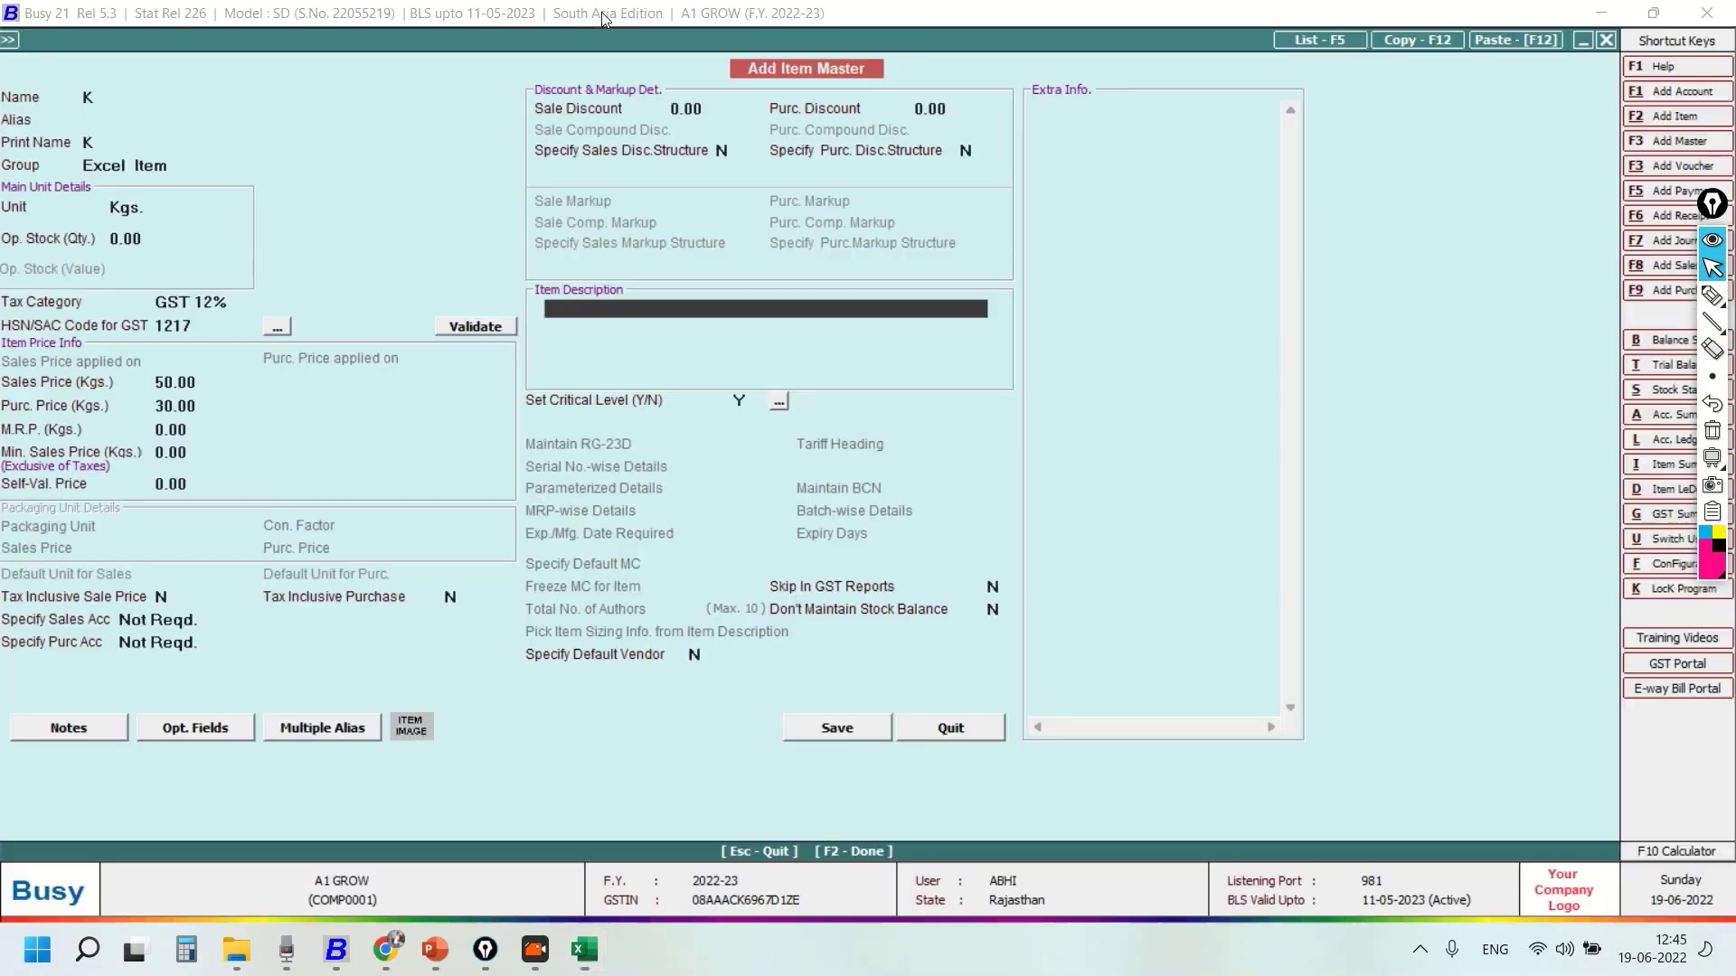
pyautogui.hotkey('alt', 'Tab')
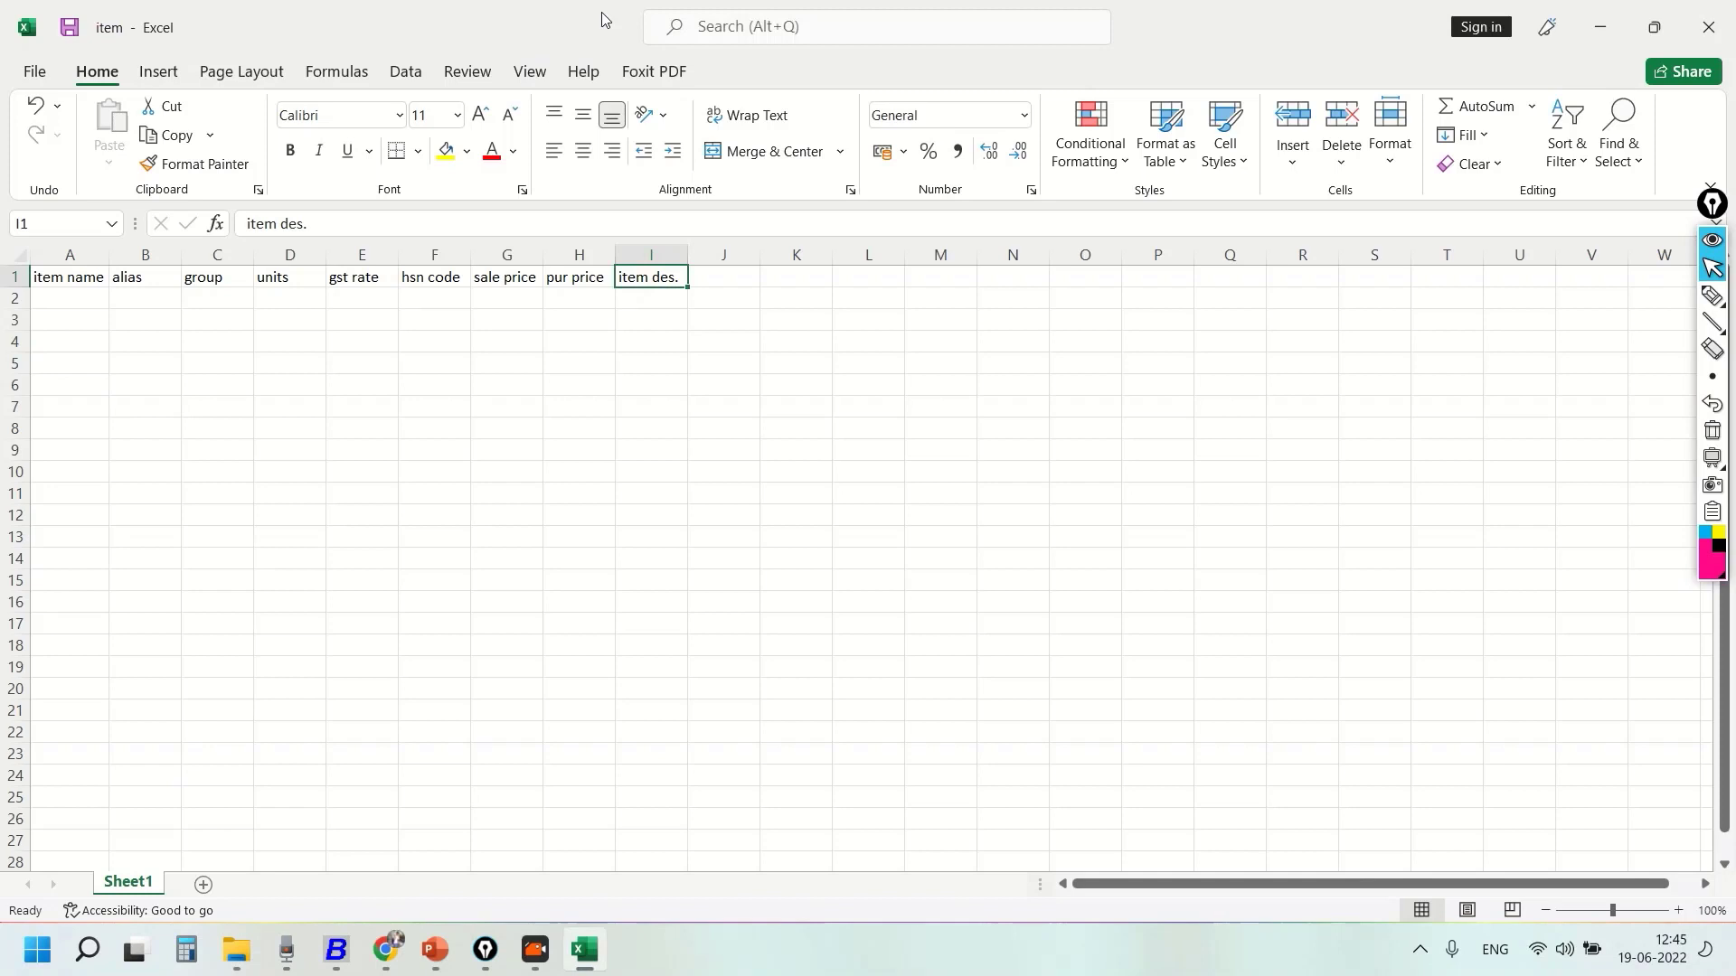
pyautogui.hotkey('shift', 'Left')
pyautogui.hotkey('shift', 'Home')
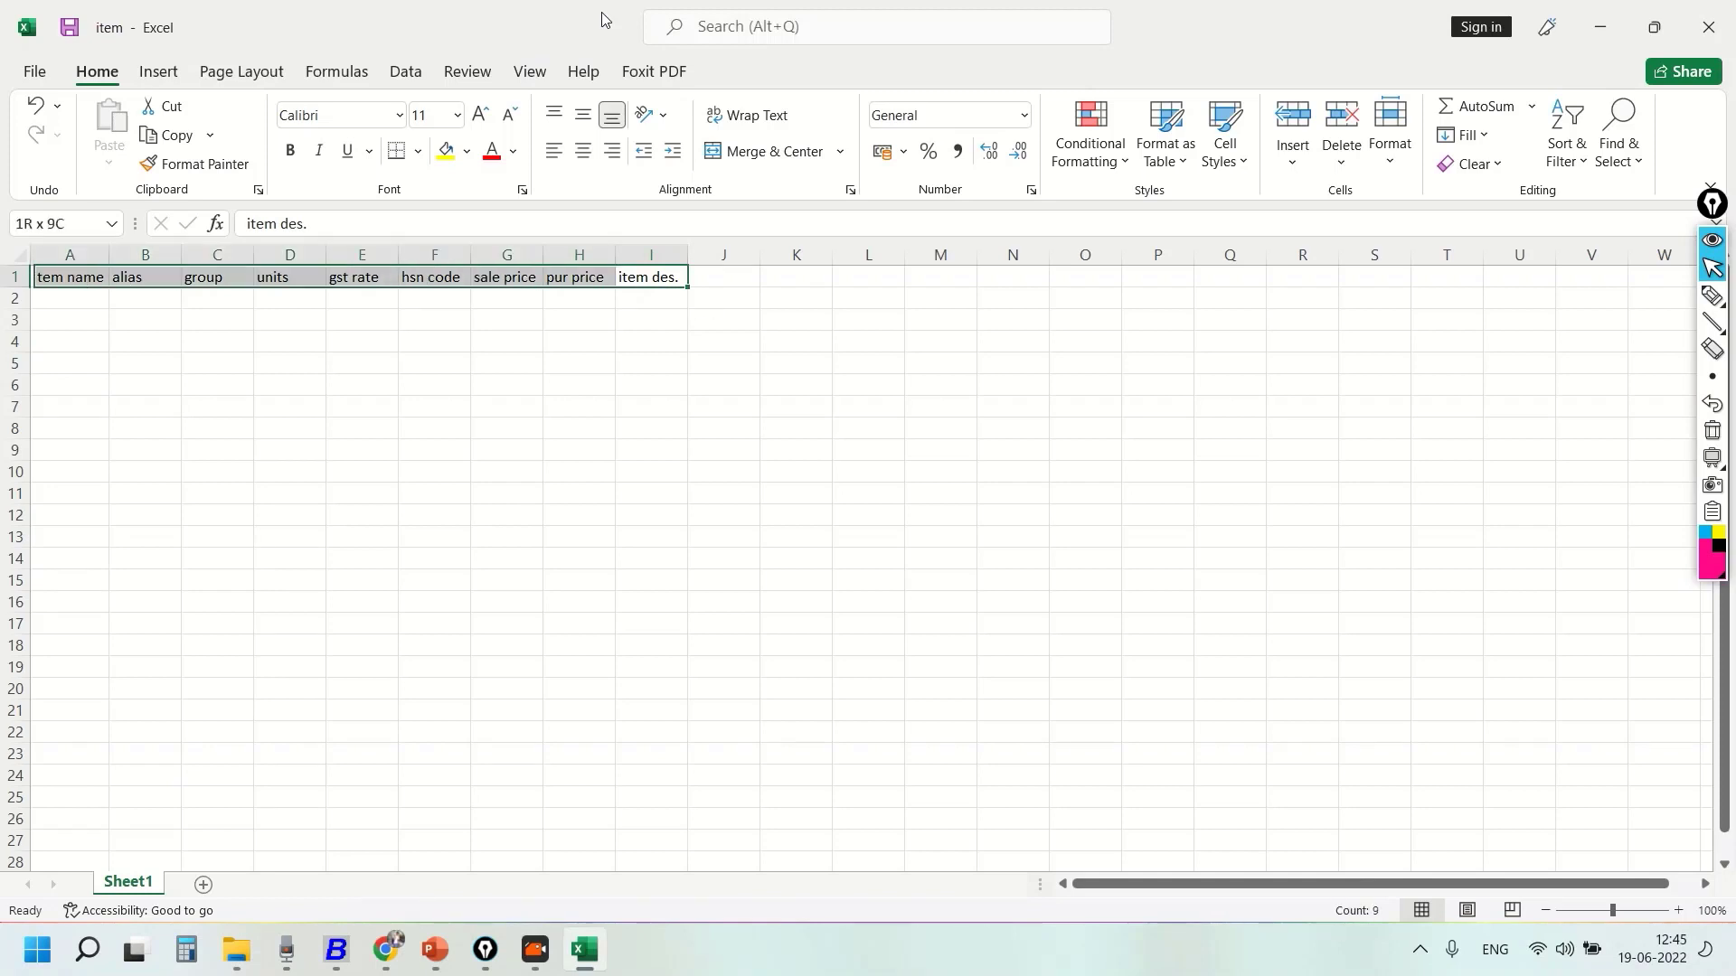
pyautogui.press('Left')
pyautogui.press('Right')
pyautogui.hotkey('shift', 'Left')
pyautogui.hotkey('shift', 'Left')
pyautogui.hotkey('shift', 'Left')
pyautogui.hotkey('shift', 'Left')
pyautogui.hotkey('shift', 'Left')
pyautogui.hotkey('shift', 'Left')
pyautogui.hotkey('shift', 'Left')
pyautogui.hotkey('shift', 'Left')
# - Enter the formula =PROPER(A1) in A2 to capitalize the item name header
pyautogui.press('Left')
pyautogui.press('Left')
pyautogui.press('Left')
pyautogui.press('Left')
pyautogui.press('Left')
pyautogui.press('Left')
pyautogui.press('Left')
pyautogui.press('Left')
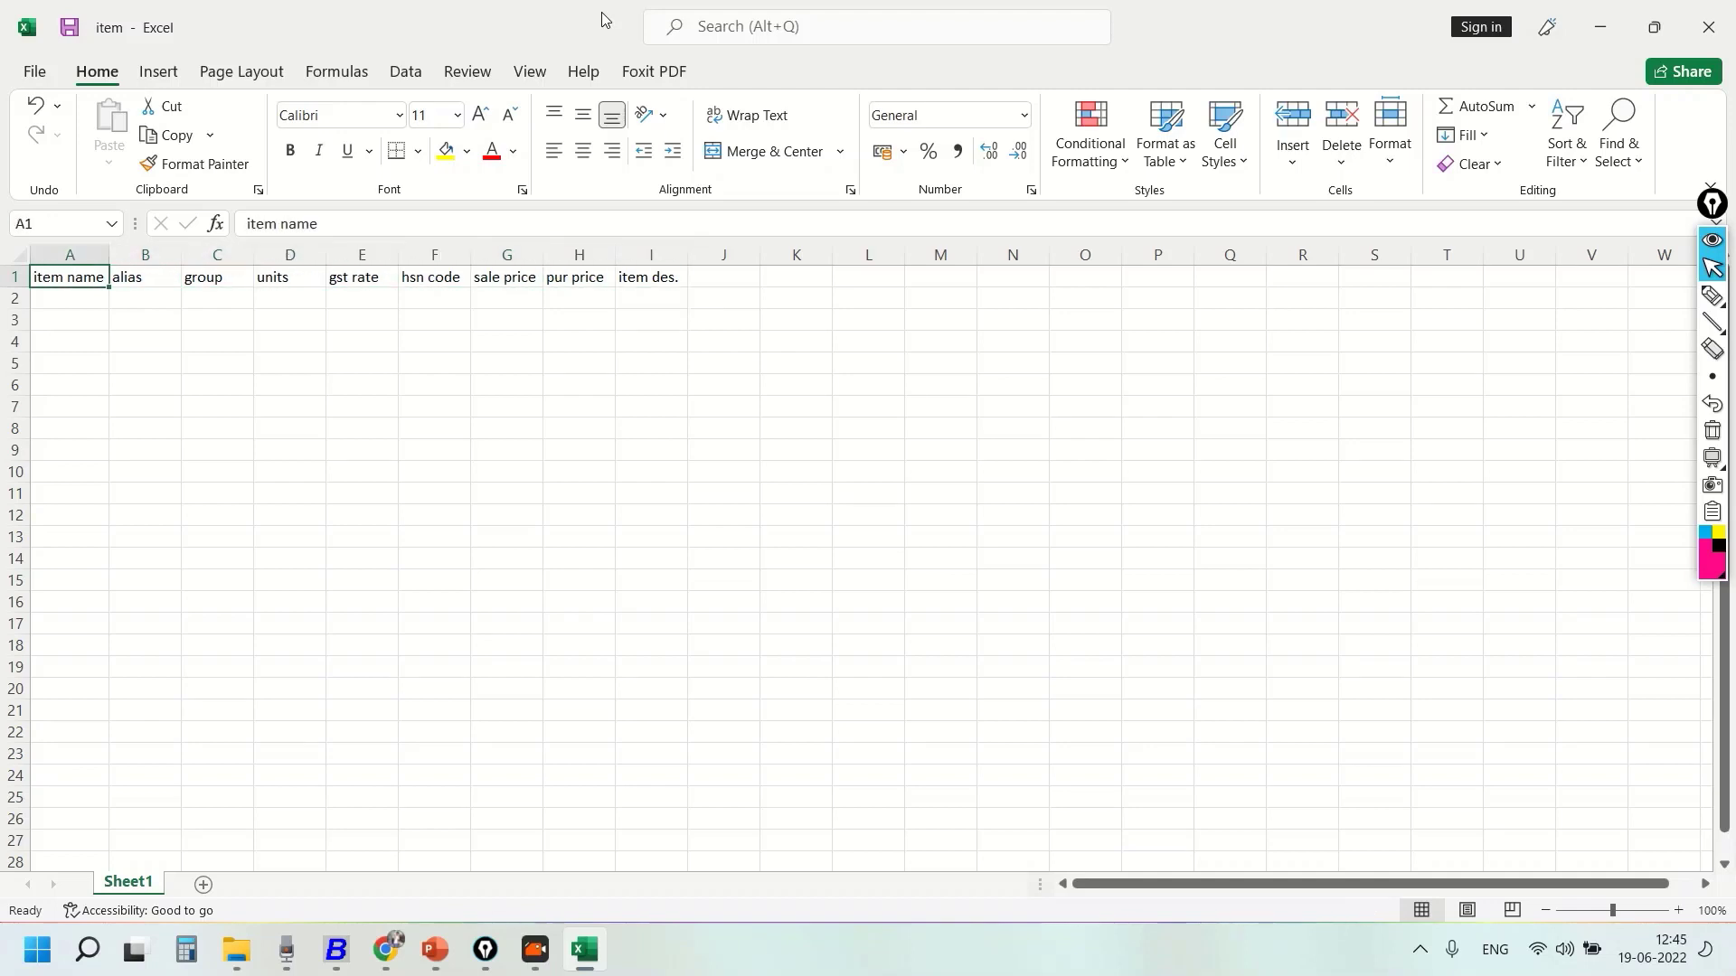
pyautogui.press('Down')
pyautogui.write('=pro')
pyautogui.press('Down')
pyautogui.press('Down')
pyautogui.press('Tab')
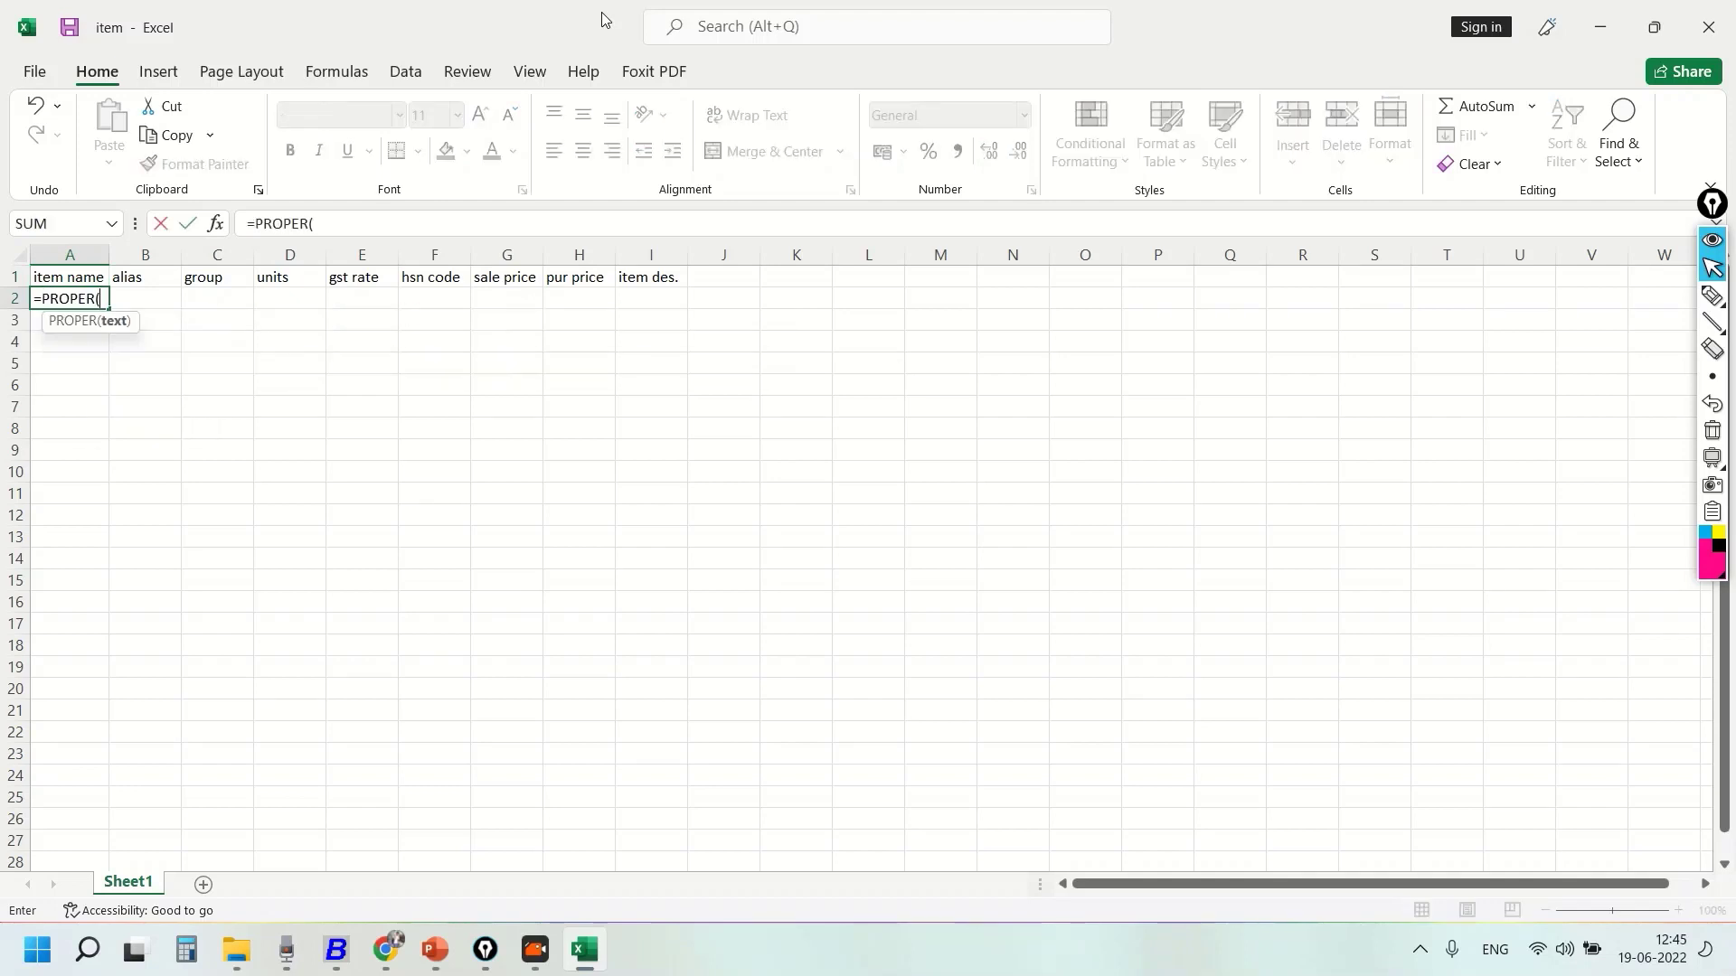
pyautogui.press('Up')
pyautogui.hotkey('ctrl', 'Return')
# - Copy the PROPER formula from A2 across row 2 through column I
pyautogui.hotkey('shift', 'Right')
pyautogui.hotkey('shift', 'Right')
pyautogui.hotkey('shift', 'Right')
pyautogui.hotkey('shift', 'Right')
pyautogui.hotkey('shift', 'Right')
pyautogui.hotkey('shift', 'Right')
pyautogui.hotkey('shift', 'Right')
pyautogui.hotkey('shift', 'Right')
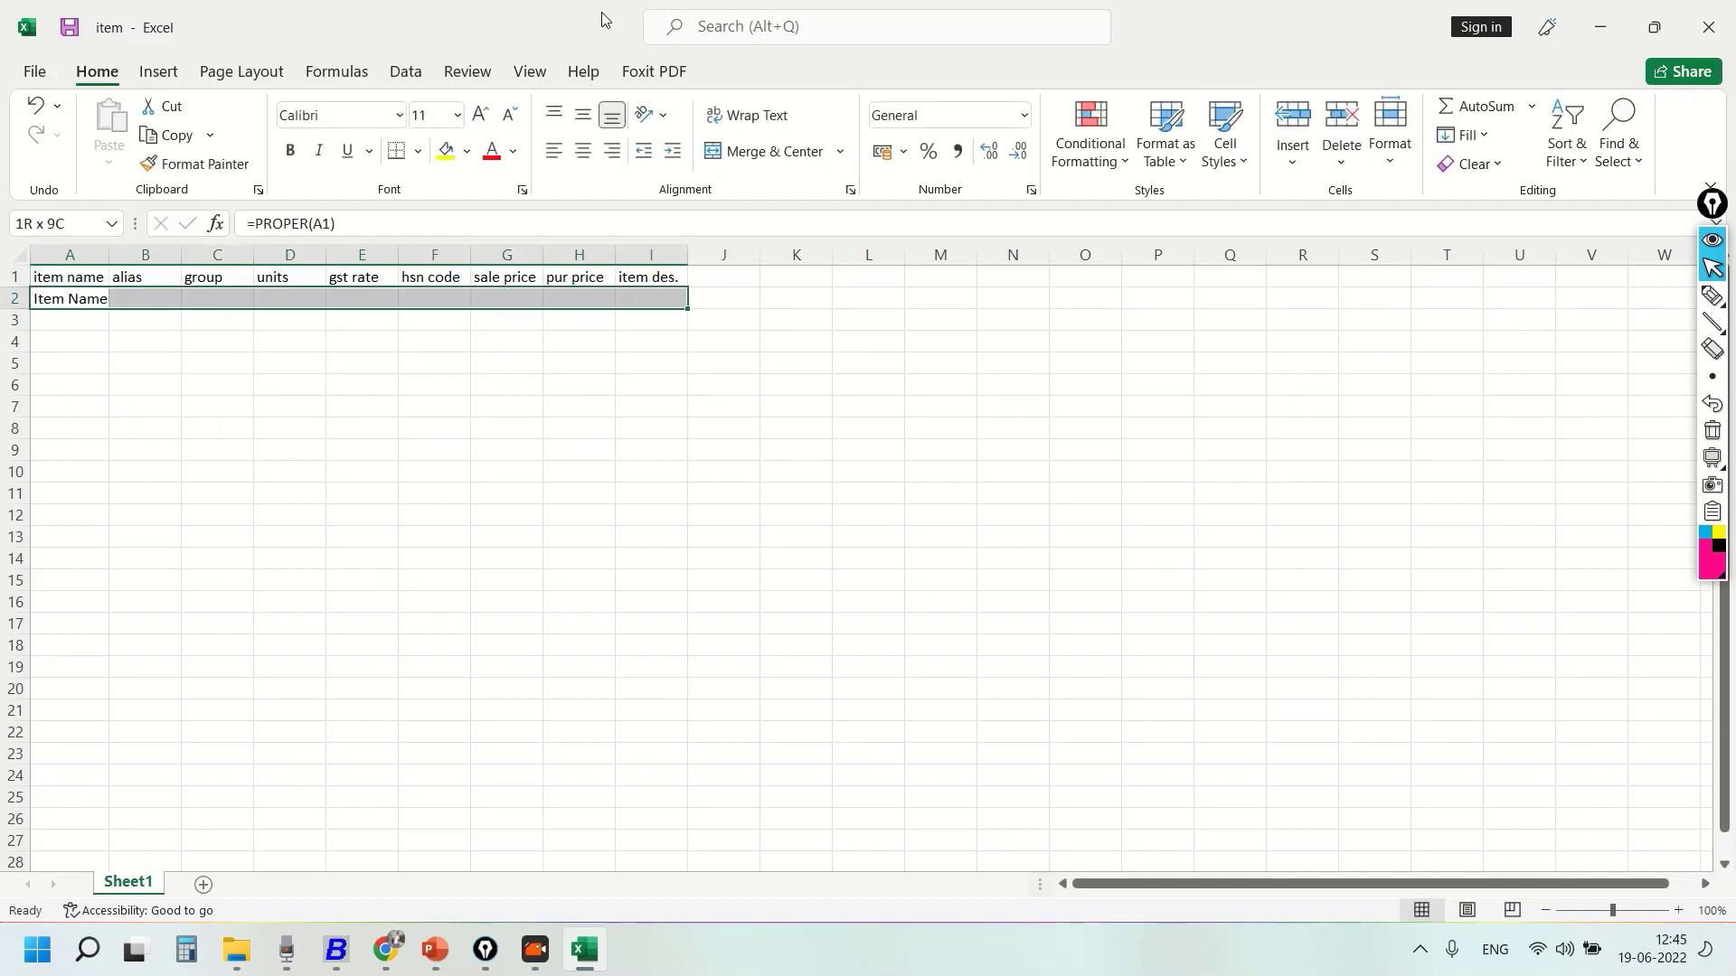
pyautogui.press('Left')
pyautogui.hotkey('ctrl', 'c')
pyautogui.hotkey('shift', 'Right')
pyautogui.hotkey('shift', 'Right')
pyautogui.hotkey('shift', 'Right')
pyautogui.hotkey('shift', 'Right')
pyautogui.hotkey('shift', 'Right')
pyautogui.hotkey('shift', 'Right')
pyautogui.hotkey('shift', 'Right')
pyautogui.hotkey('shift', 'Right')
pyautogui.hotkey('ctrl', 'v')
pyautogui.press('Up')
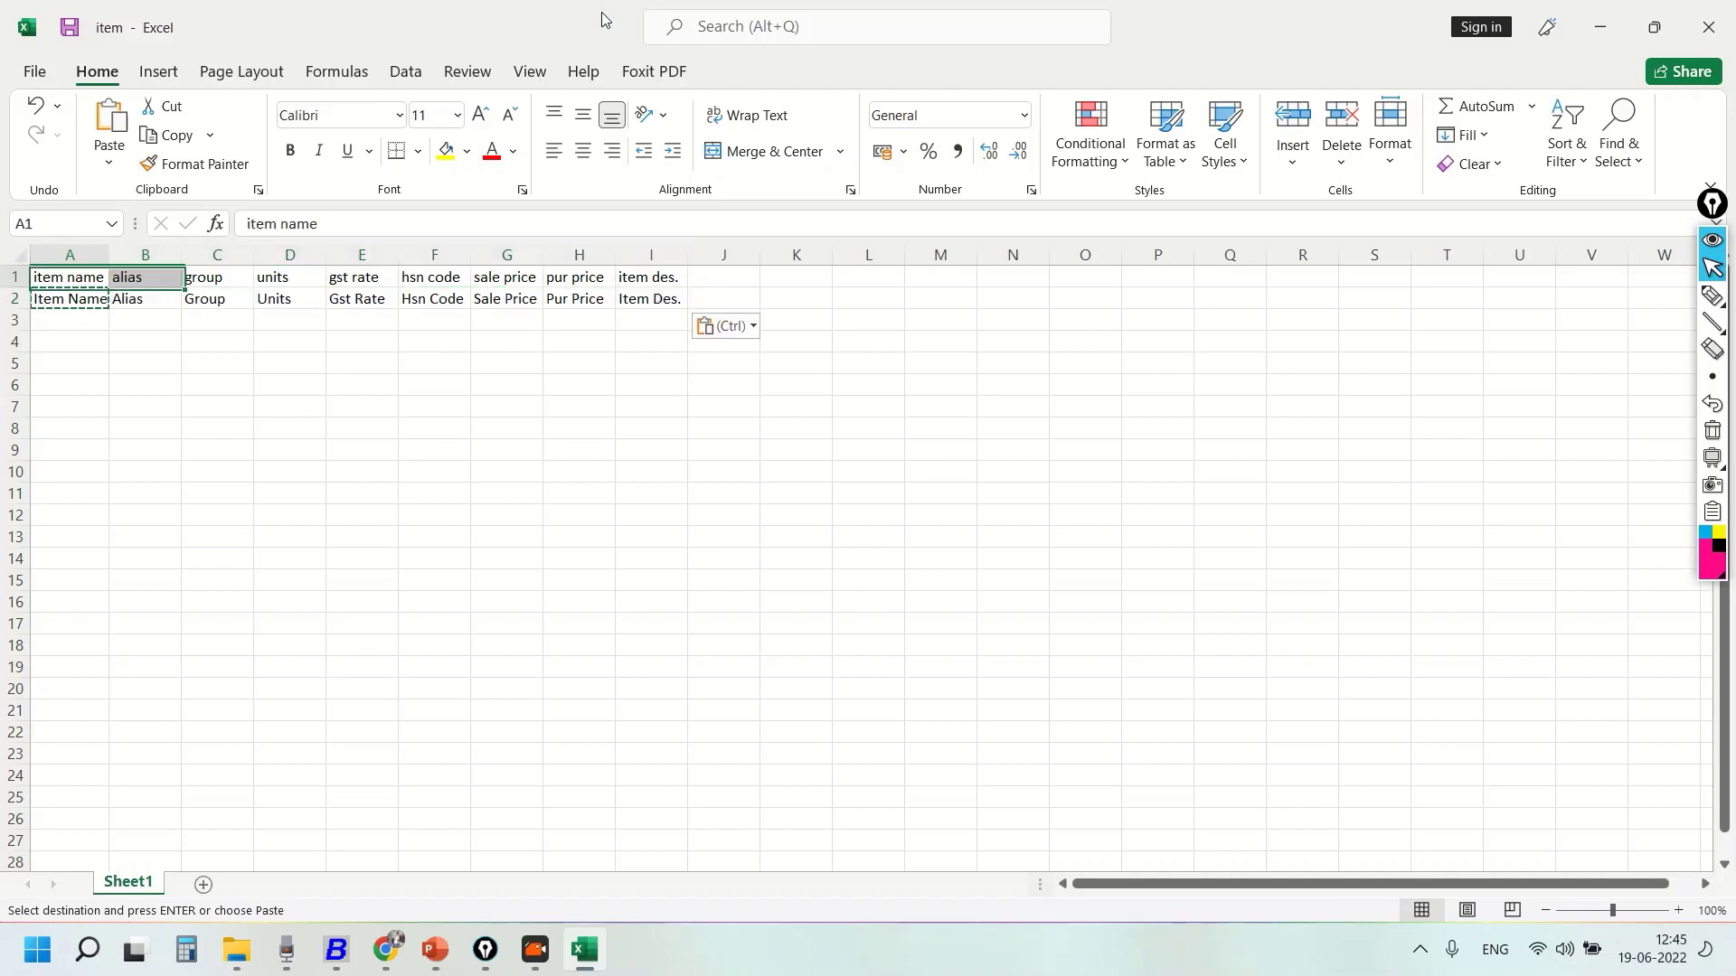
# - Replace the formulas in row 2 with their values
pyautogui.press('Down')
pyautogui.hotkey('shift', 'space')
pyautogui.hotkey('ctrl', 'c')
pyautogui.hotkey('ctrl', 'alt', 'v')
pyautogui.press('v')
pyautogui.press('Return')
# - Delete the original lowercase header row at row 1
pyautogui.press('Up')
pyautogui.hotkey('shift', 'space')
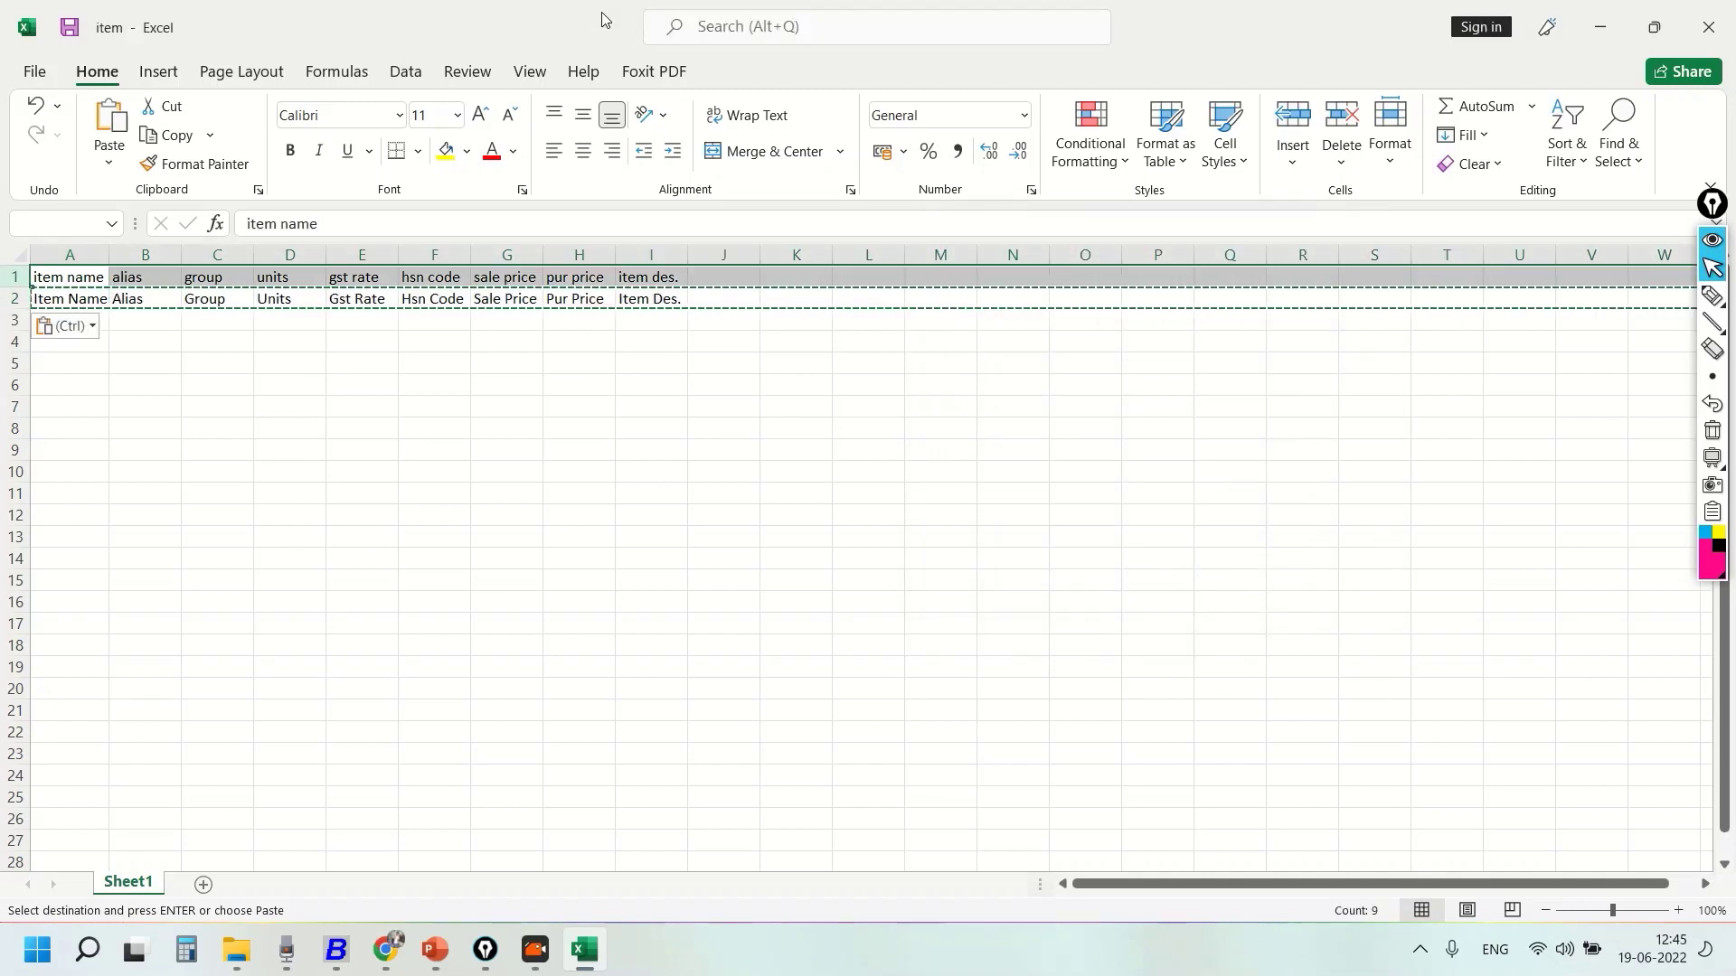
pyautogui.hotkey('ctrl', '-')
pyautogui.press('Left')
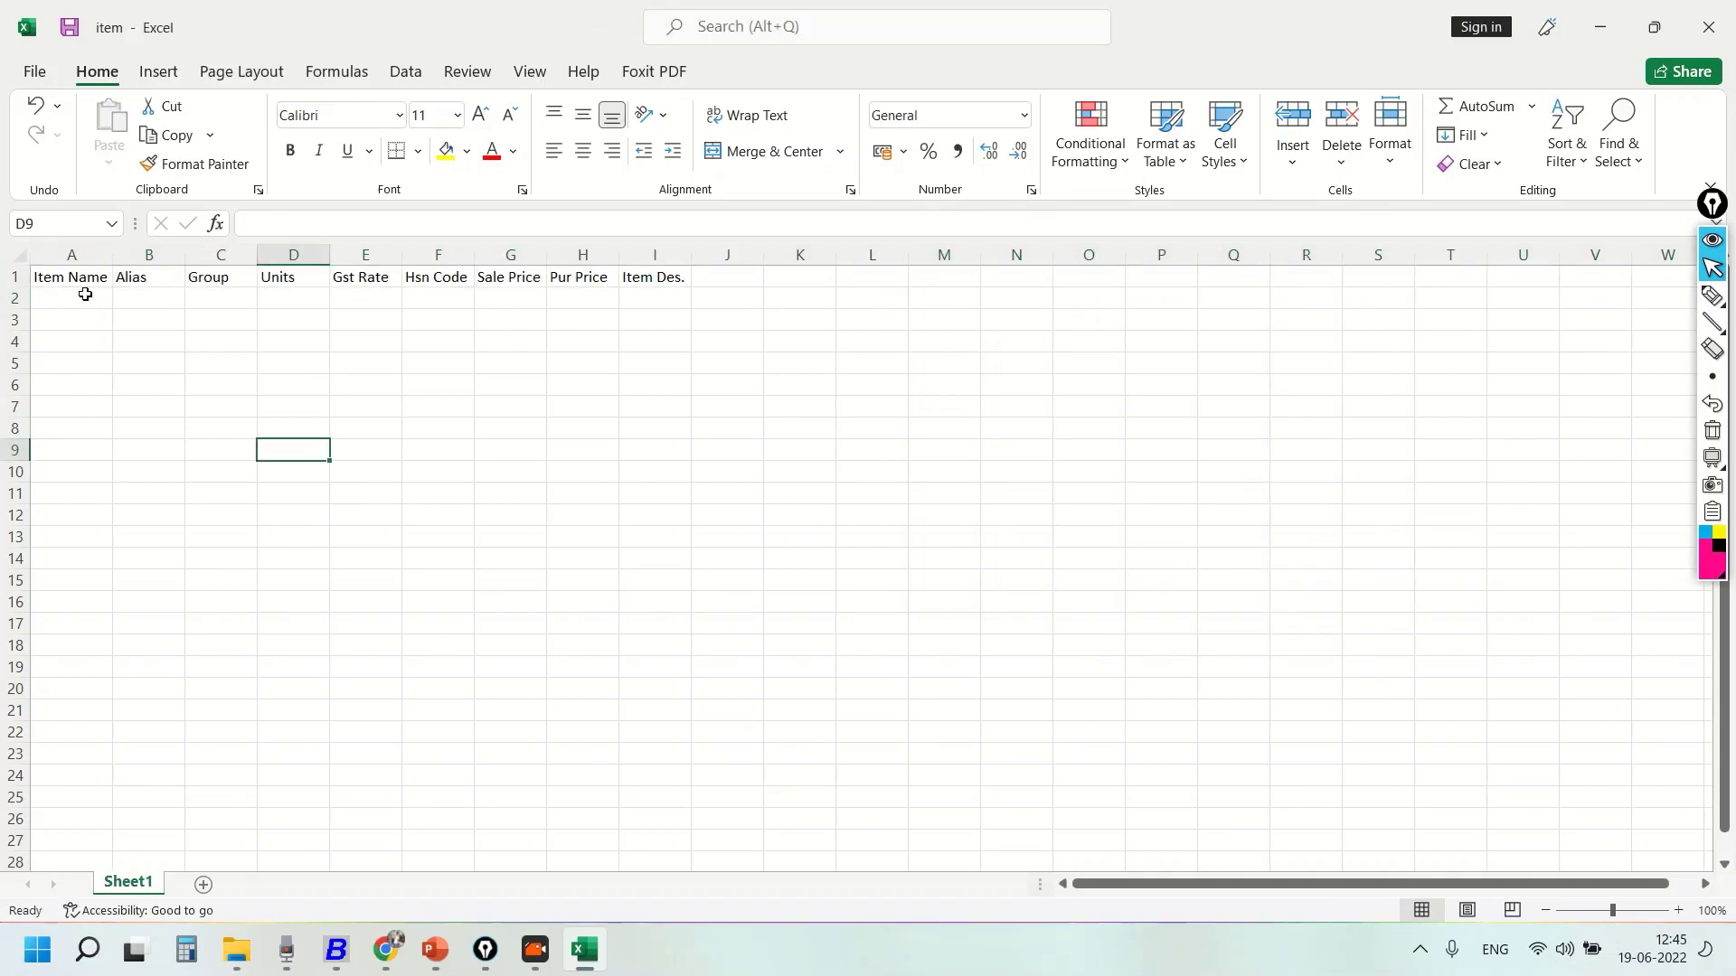
# - Enter item name A1 in A2 and fill the series down the Item Name column to A50 in row 51
pyautogui.click(87, 293)
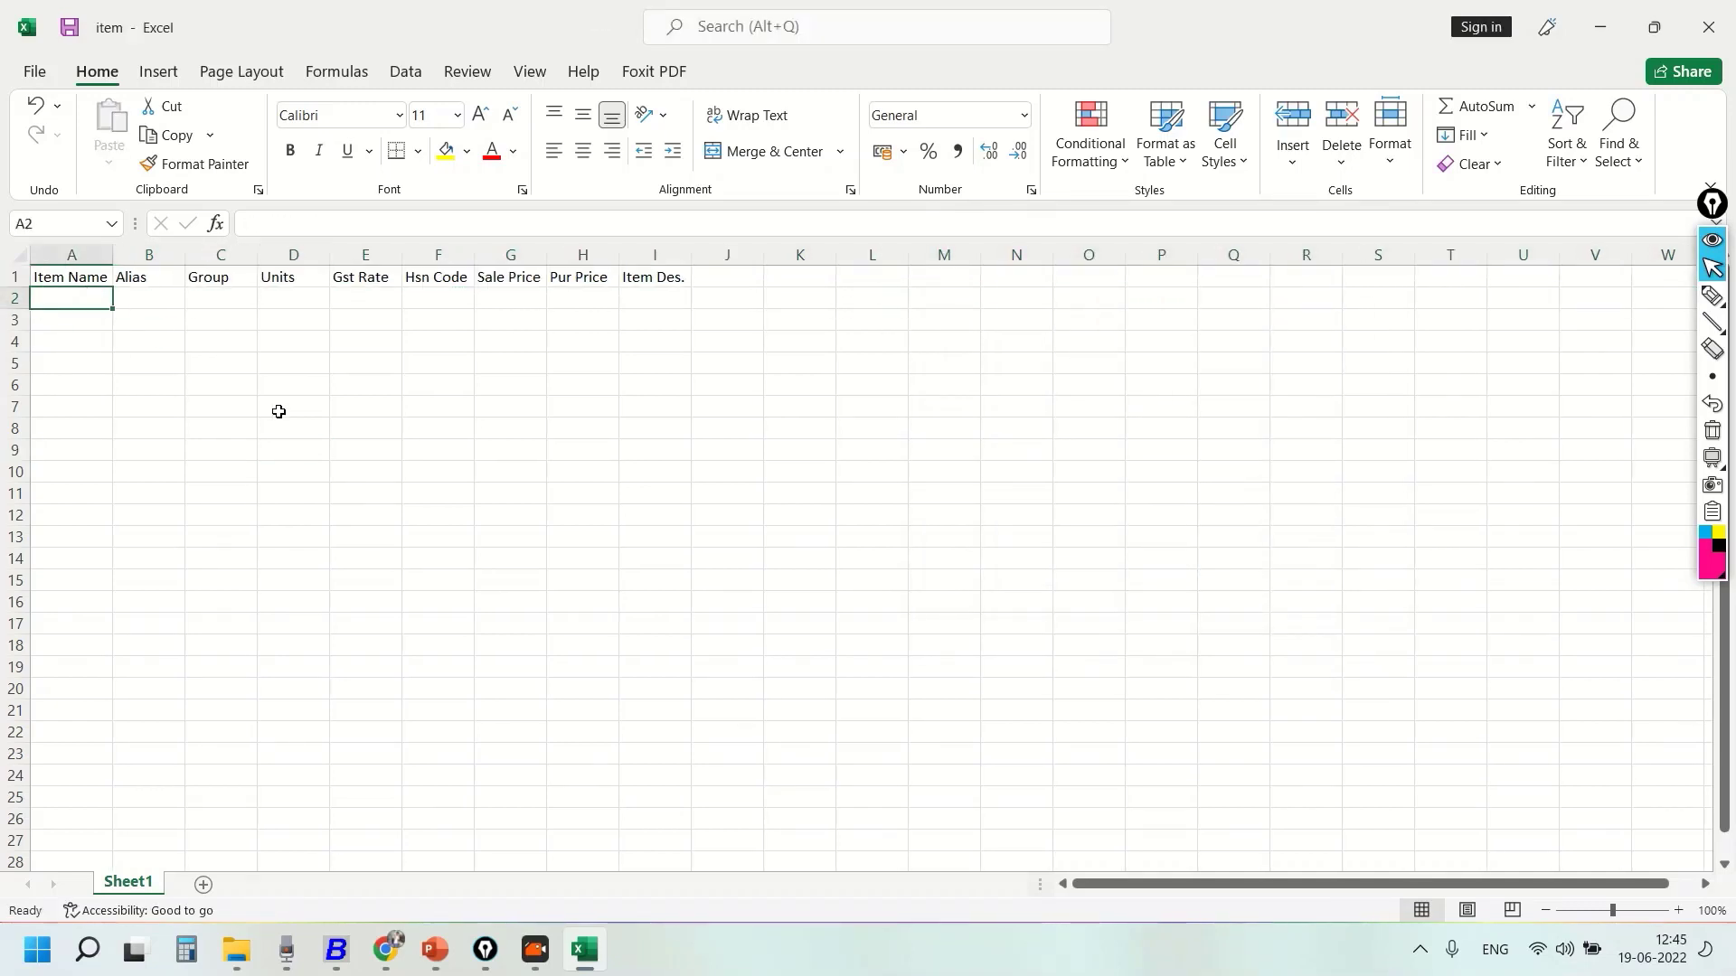
pyautogui.write('A1')
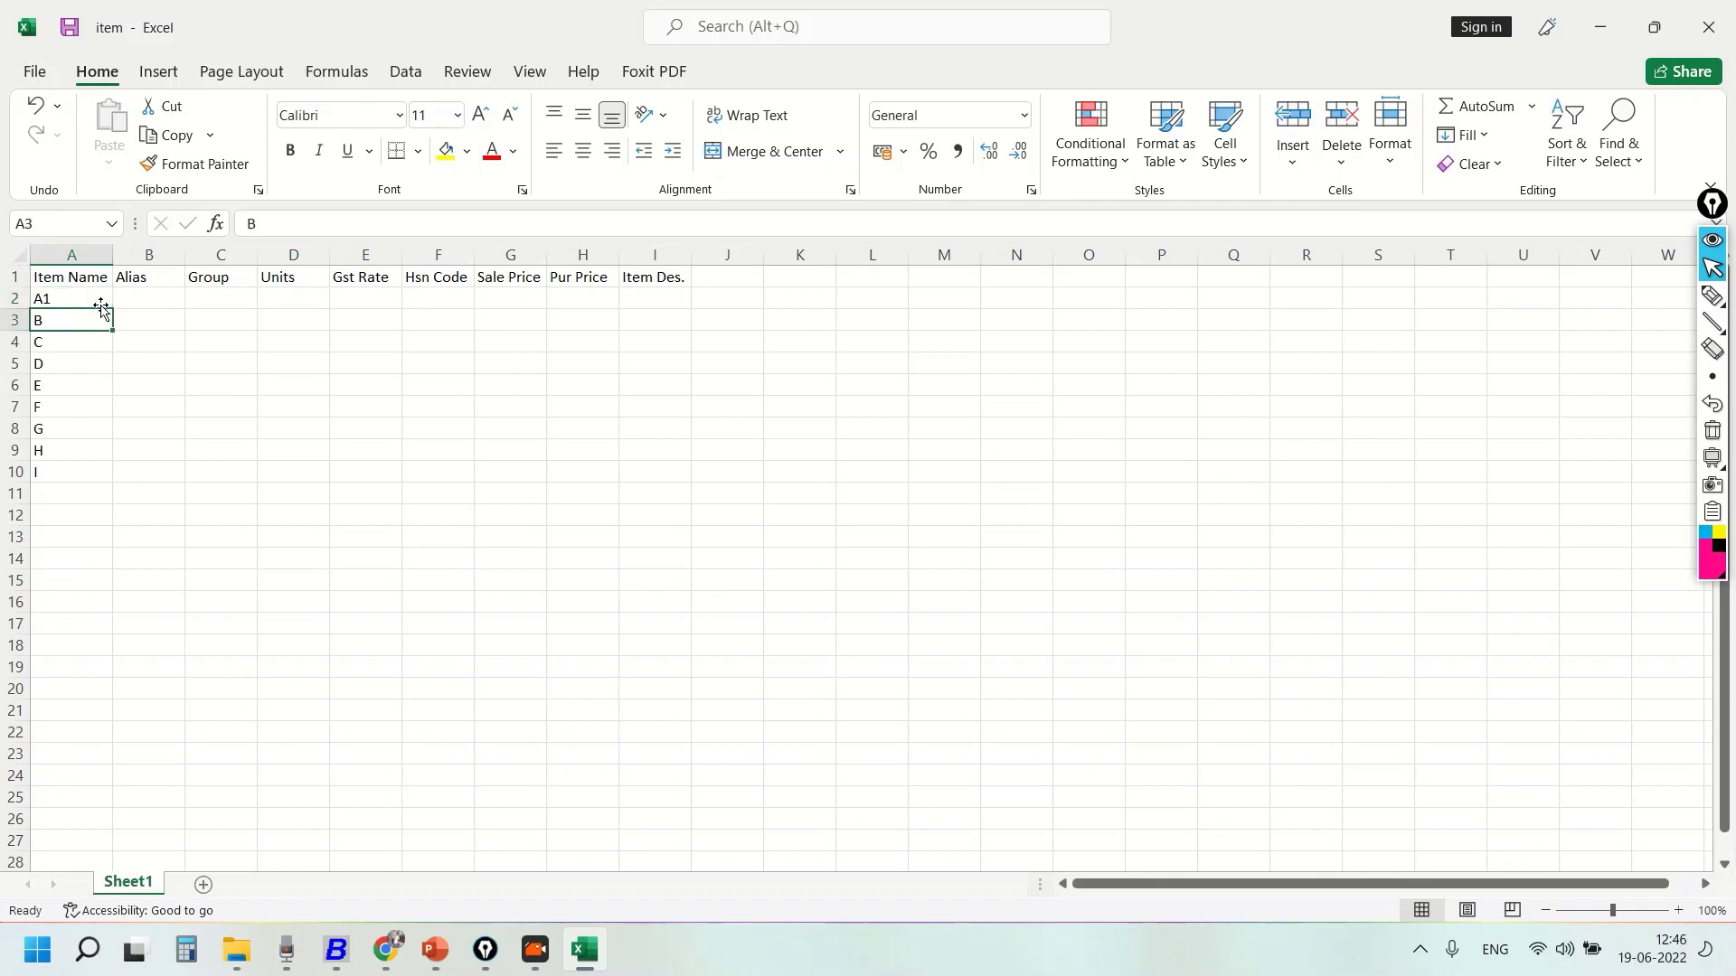
pyautogui.click(97, 302)
pyautogui.moveTo(112, 309); pyautogui.dragTo(121, 854)
pyautogui.click(217, 730)
pyautogui.scroll(8, 193, 694)
pyautogui.scroll(-7, 54, 563)
pyautogui.scroll(7, 105, 601)
pyautogui.click(354, 426)
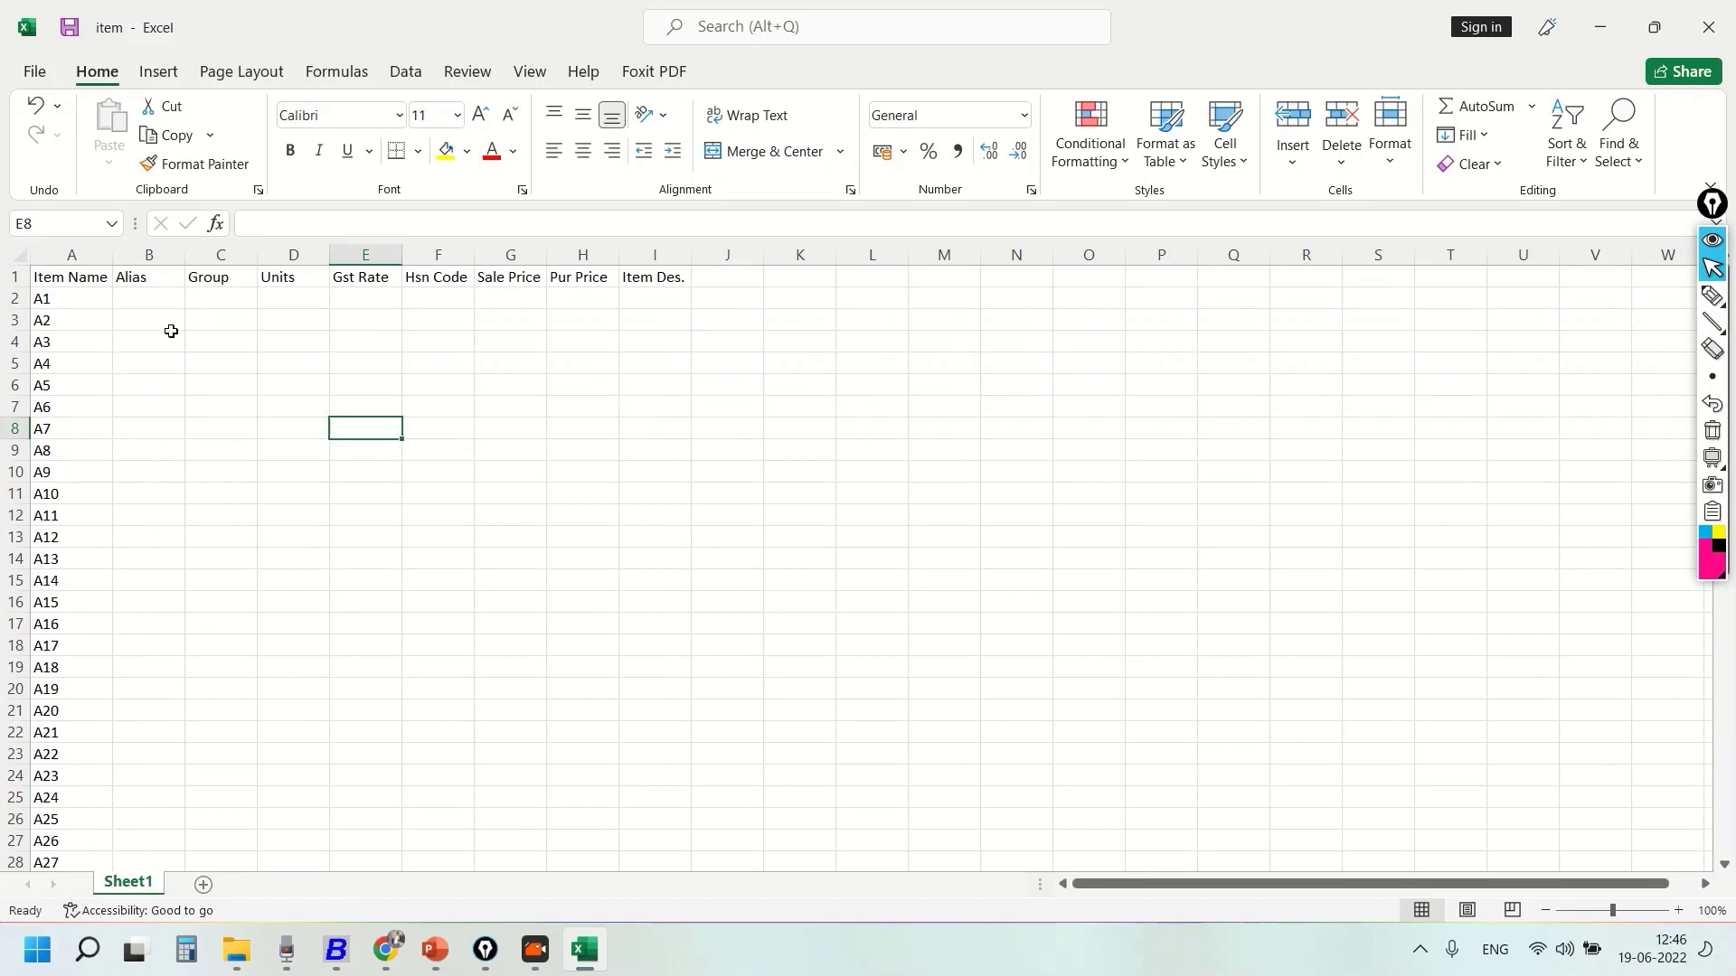
# - Enter the alias GROW1 for the first item in B2
pyautogui.click(137, 302)
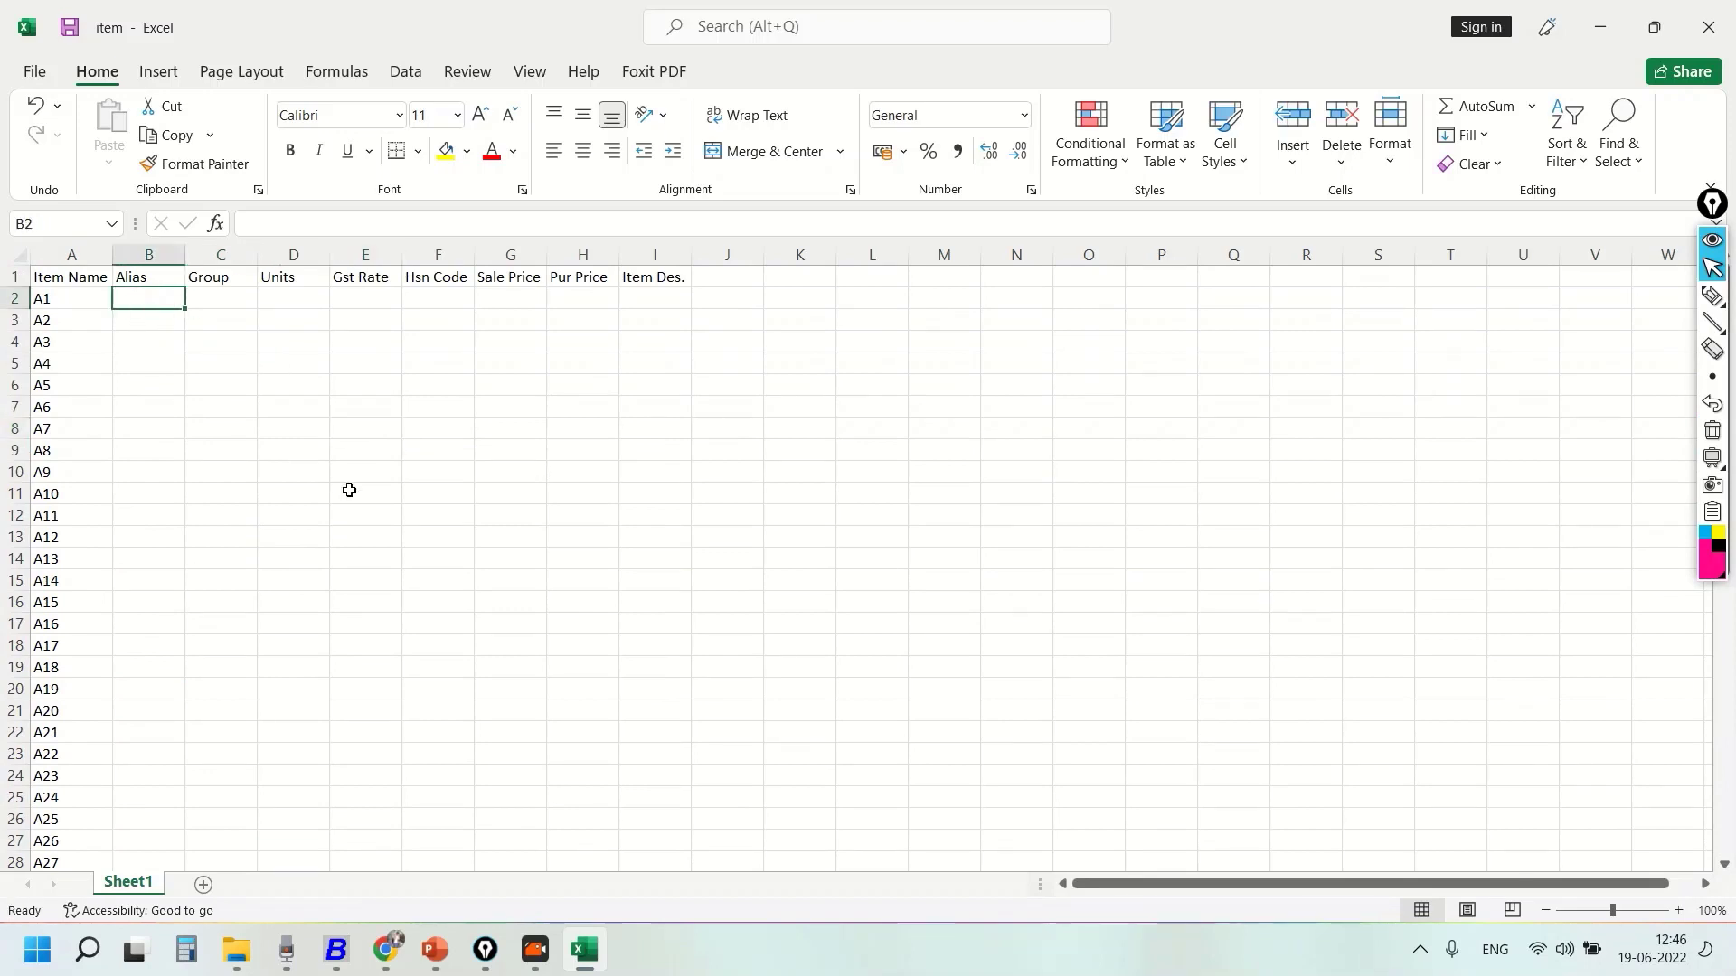
pyautogui.write('GROW1')
pyautogui.press('Return')
# - Fill the alias GROW1 down the Alias column from B2 to B51
pyautogui.press('Up')
pyautogui.press('Left')
pyautogui.hotkey('ctrl', 'Down')
pyautogui.press('Right')
pyautogui.hotkey('ctrl', 'shift', 'Up')
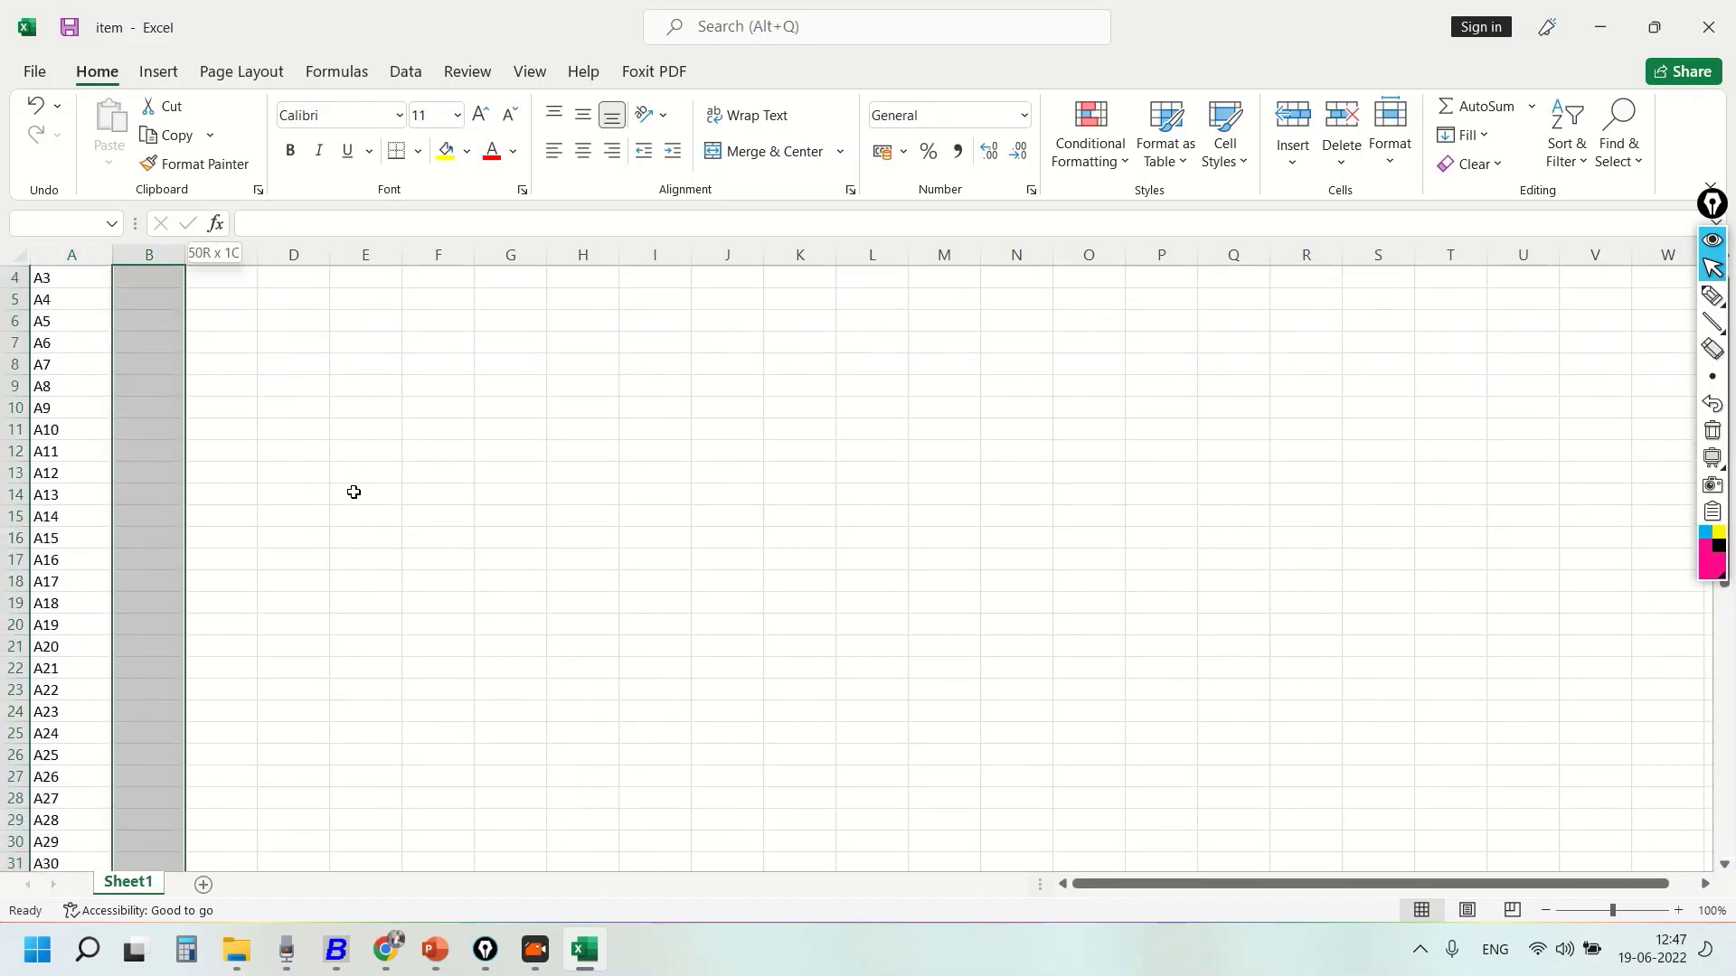
pyautogui.hotkey('ctrl', 'd')
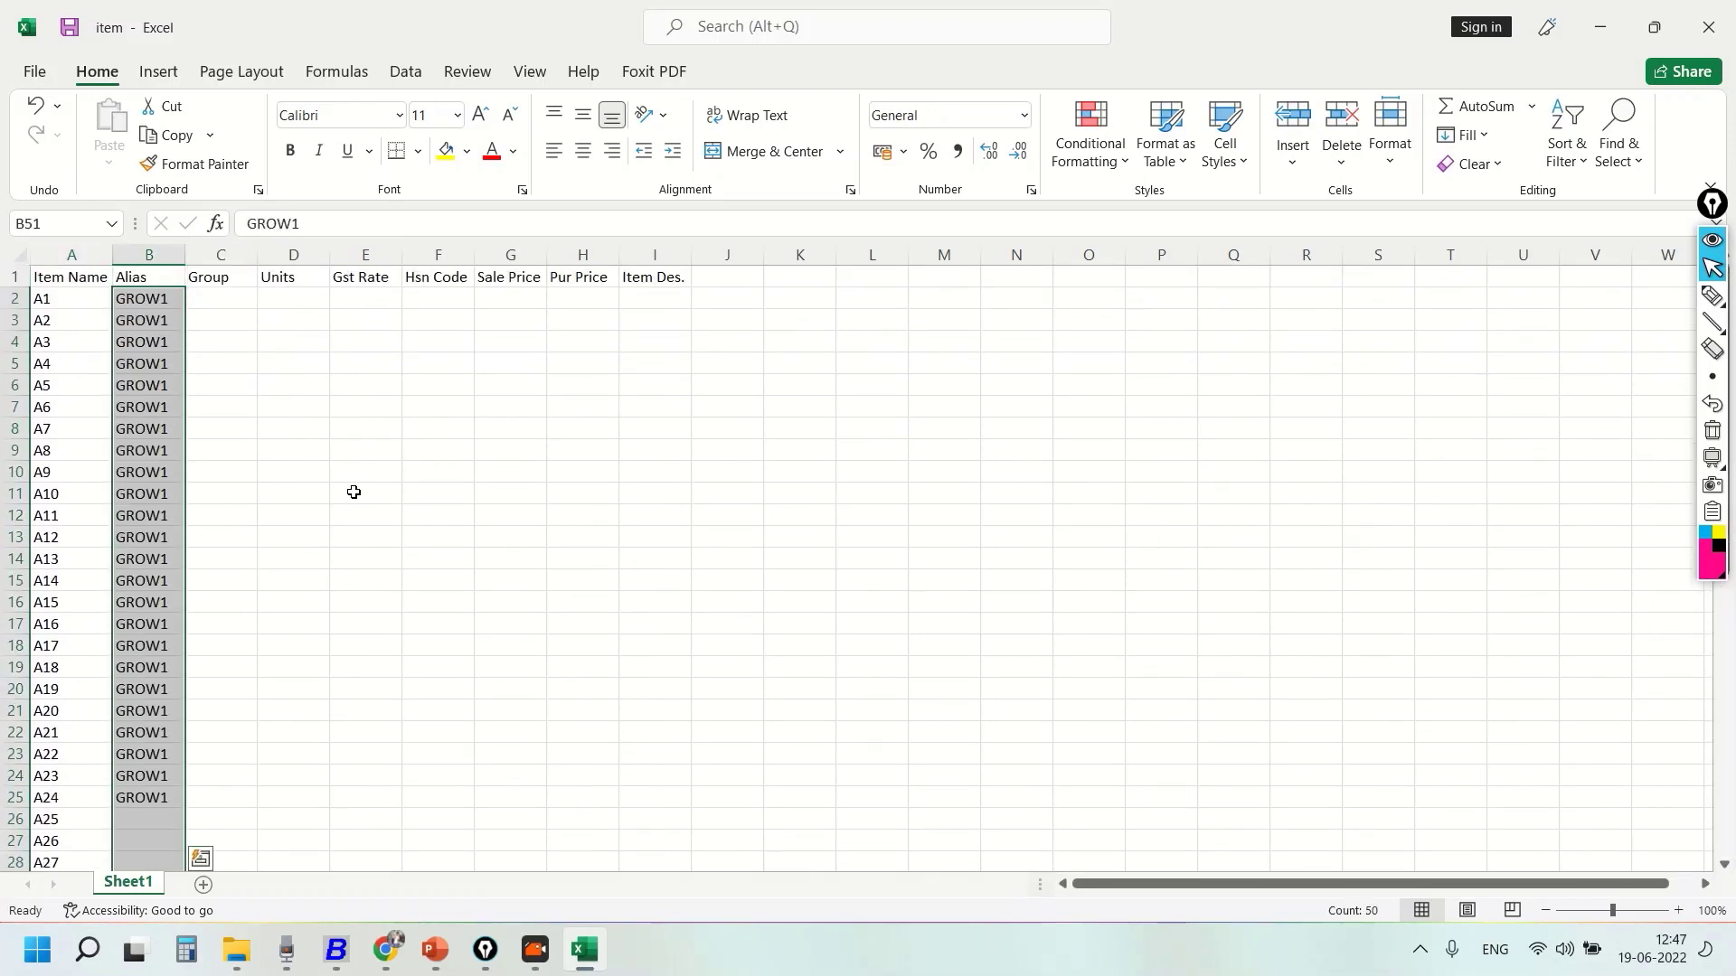
pyautogui.press('Up')
pyautogui.hotkey('ctrl', 'Up')
pyautogui.press('Down')
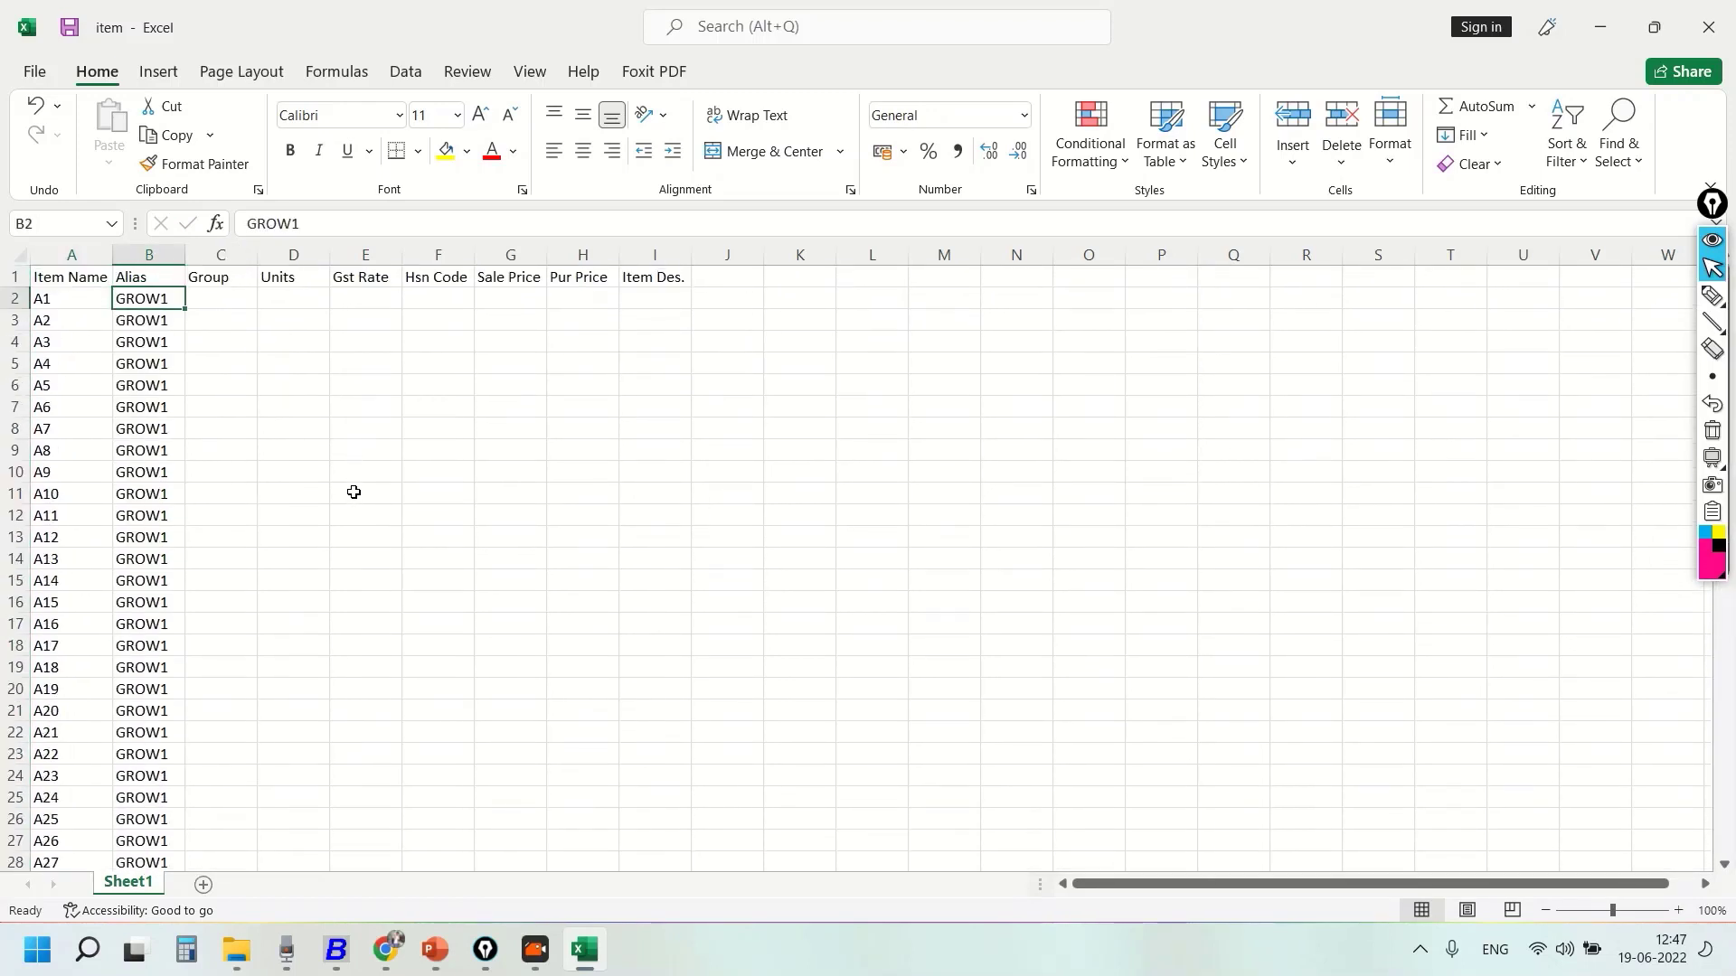
# - Enter GROW2 in B3 and extend the alias series from B2:B3 down to GROW50 in row 51
pyautogui.press('Down')
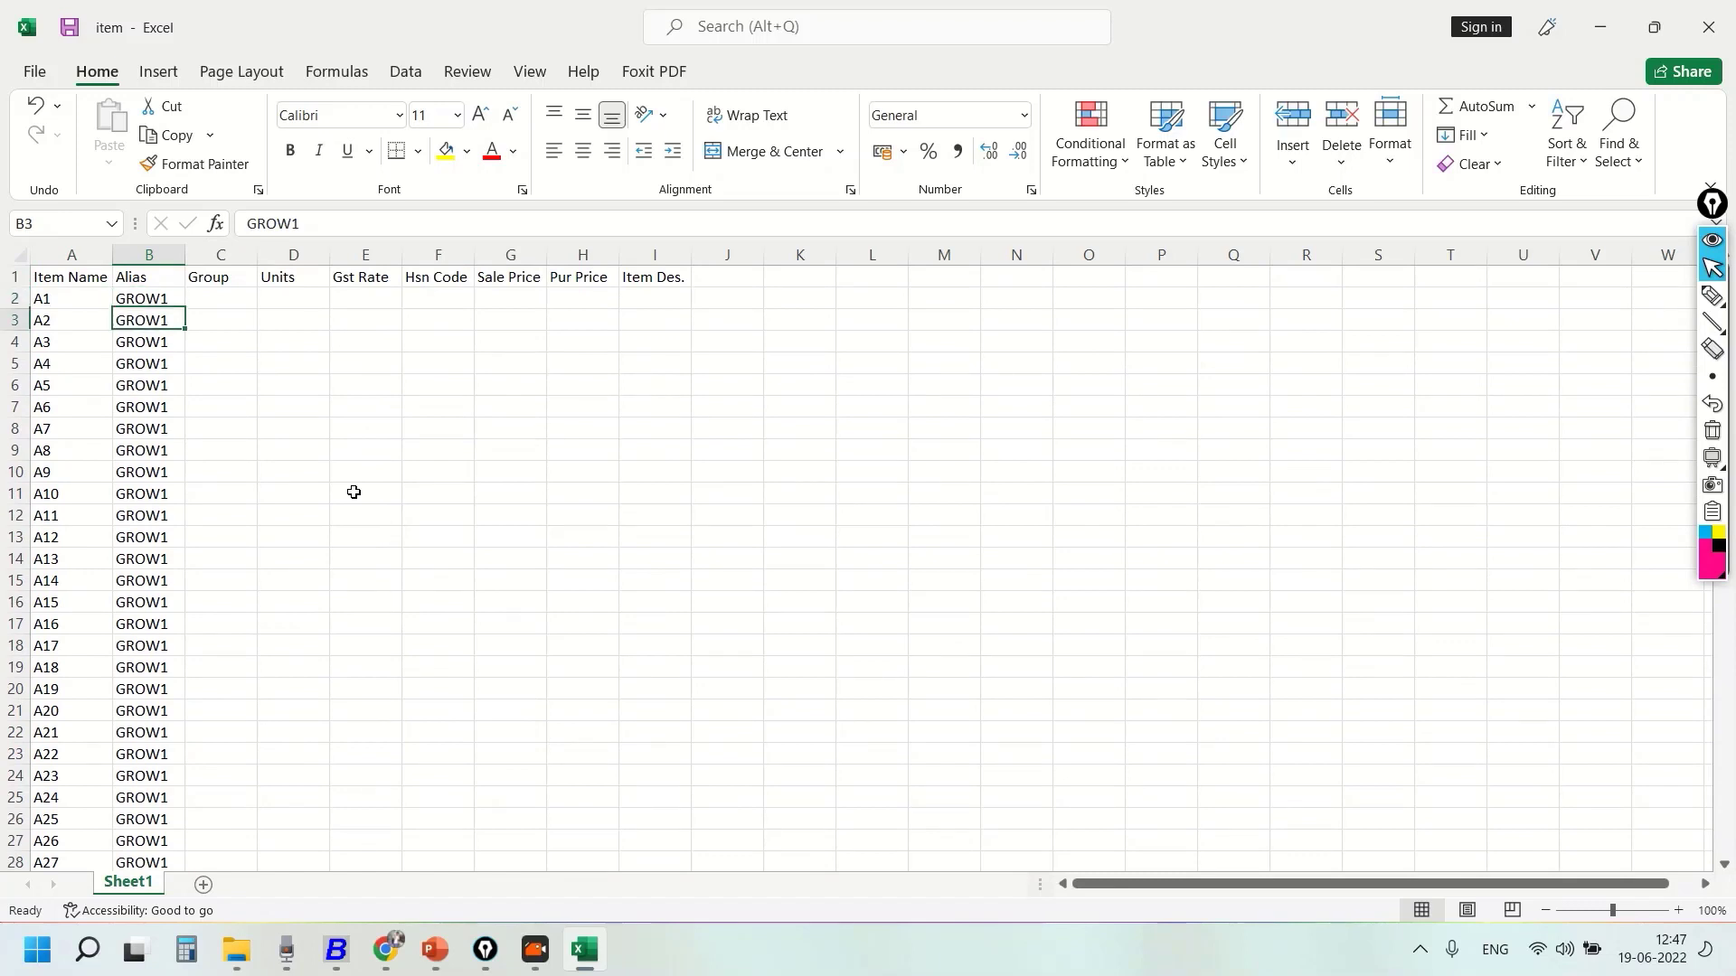
pyautogui.write('GROW2')
pyautogui.press('Return')
pyautogui.press('Up')
pyautogui.press('Up')
pyautogui.hotkey('shift', 'Down')
pyautogui.moveTo(185, 331); pyautogui.dragTo(187, 828)
pyautogui.scroll(8, 281, 737)
pyautogui.click(314, 497)
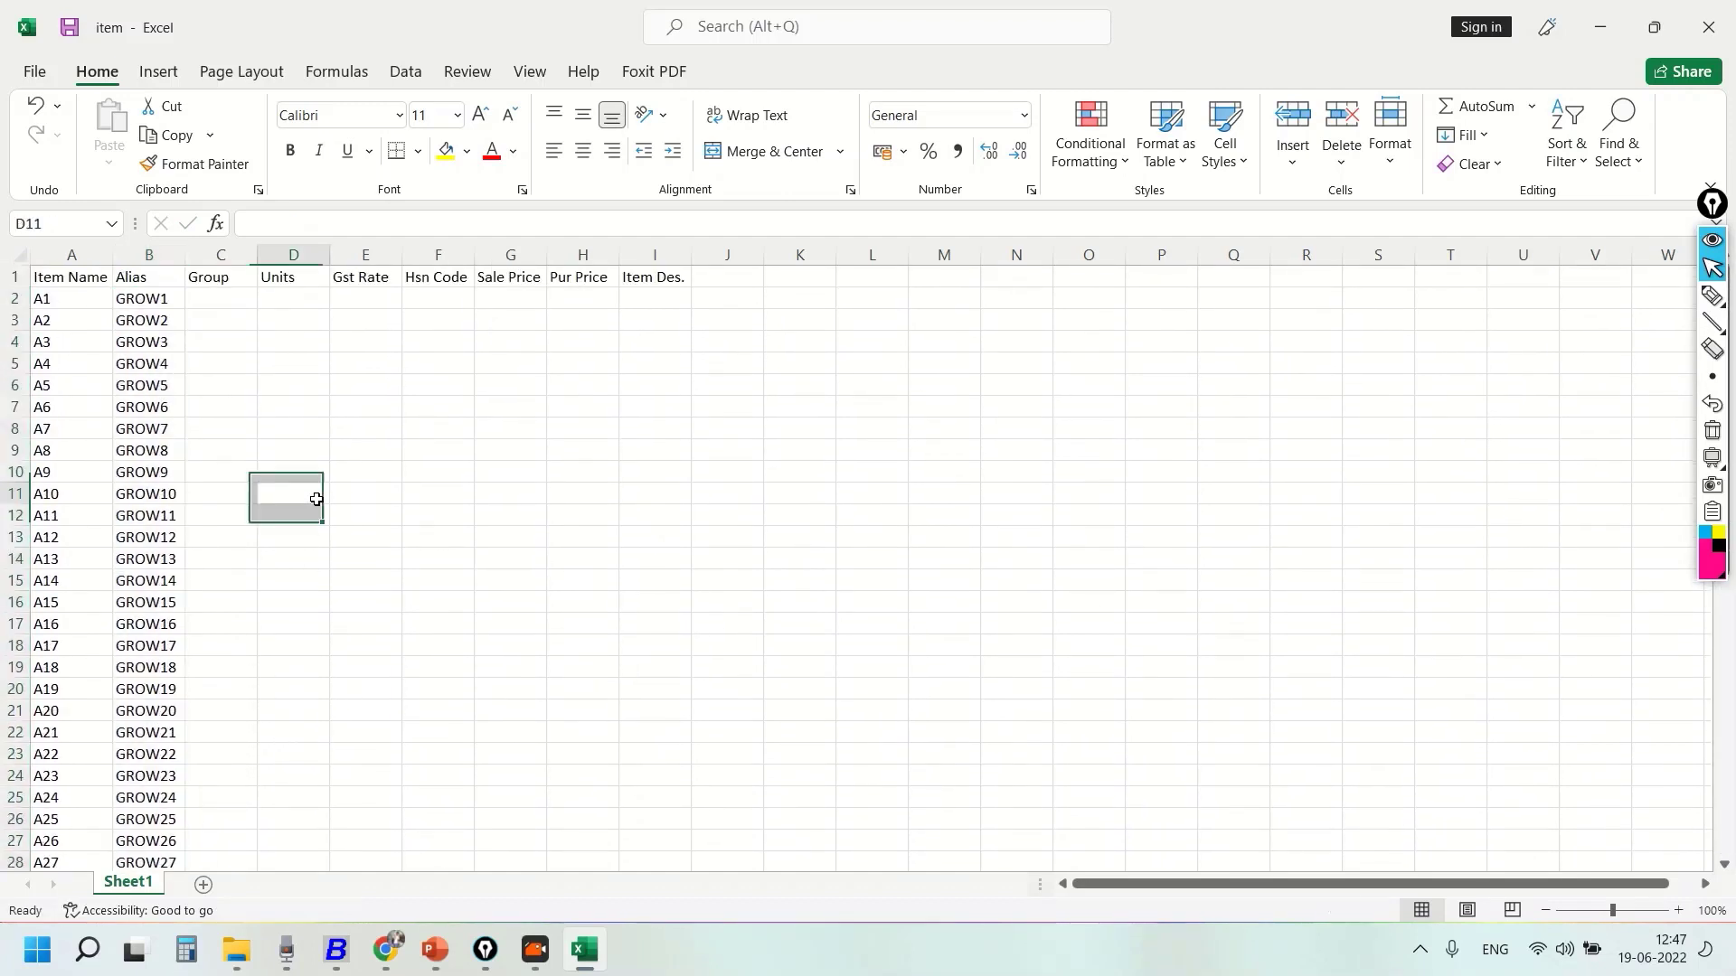
# - Look through the filled item rows and fit the Alias column's width to its contents
pyautogui.click(58, 253)
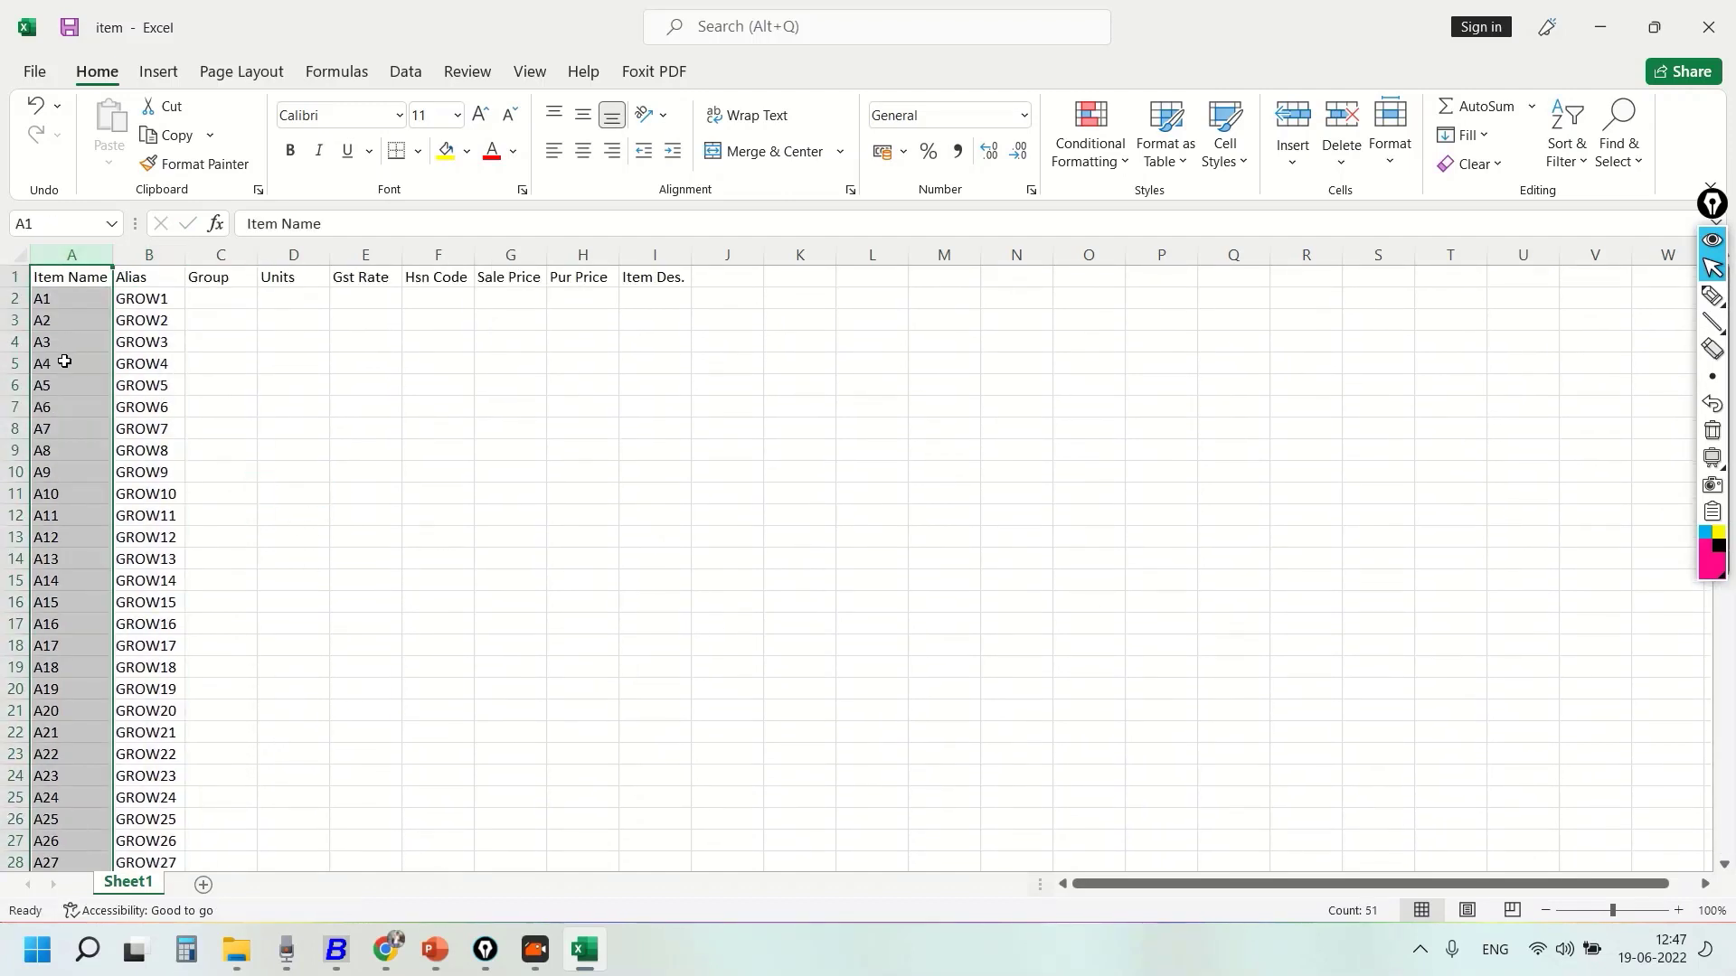
pyautogui.scroll(-10, 49, 563)
pyautogui.scroll(-8, 49, 563)
pyautogui.scroll(12, 49, 603)
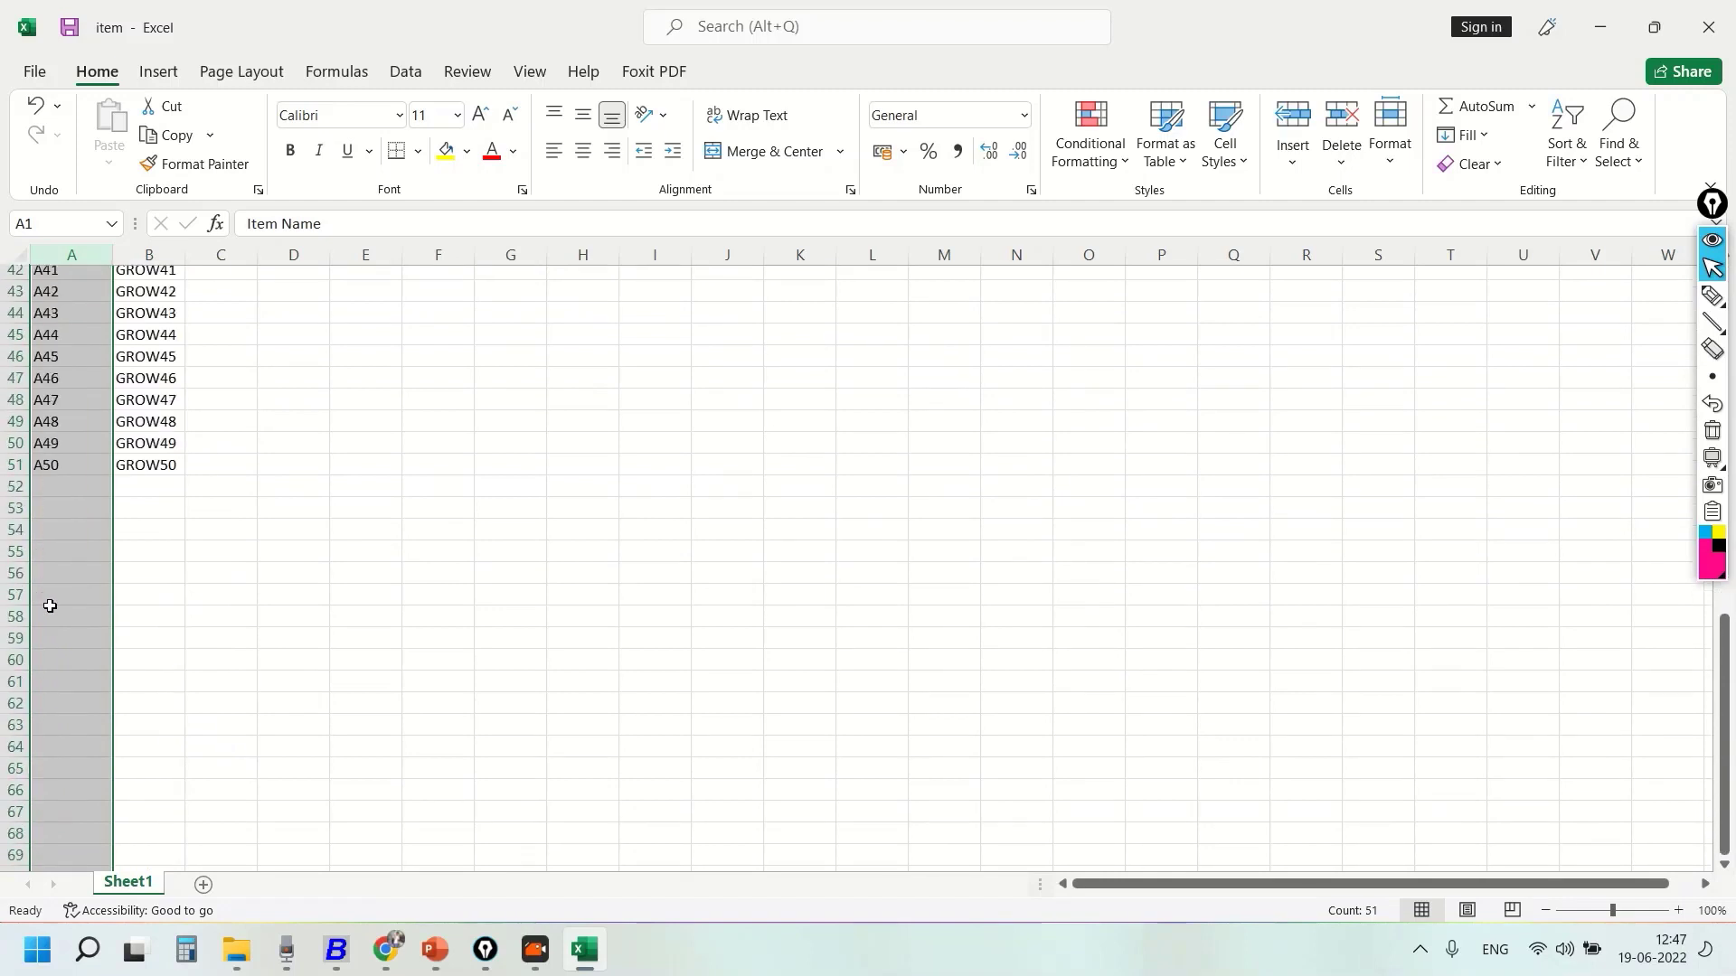
pyautogui.scroll(6, 192, 557)
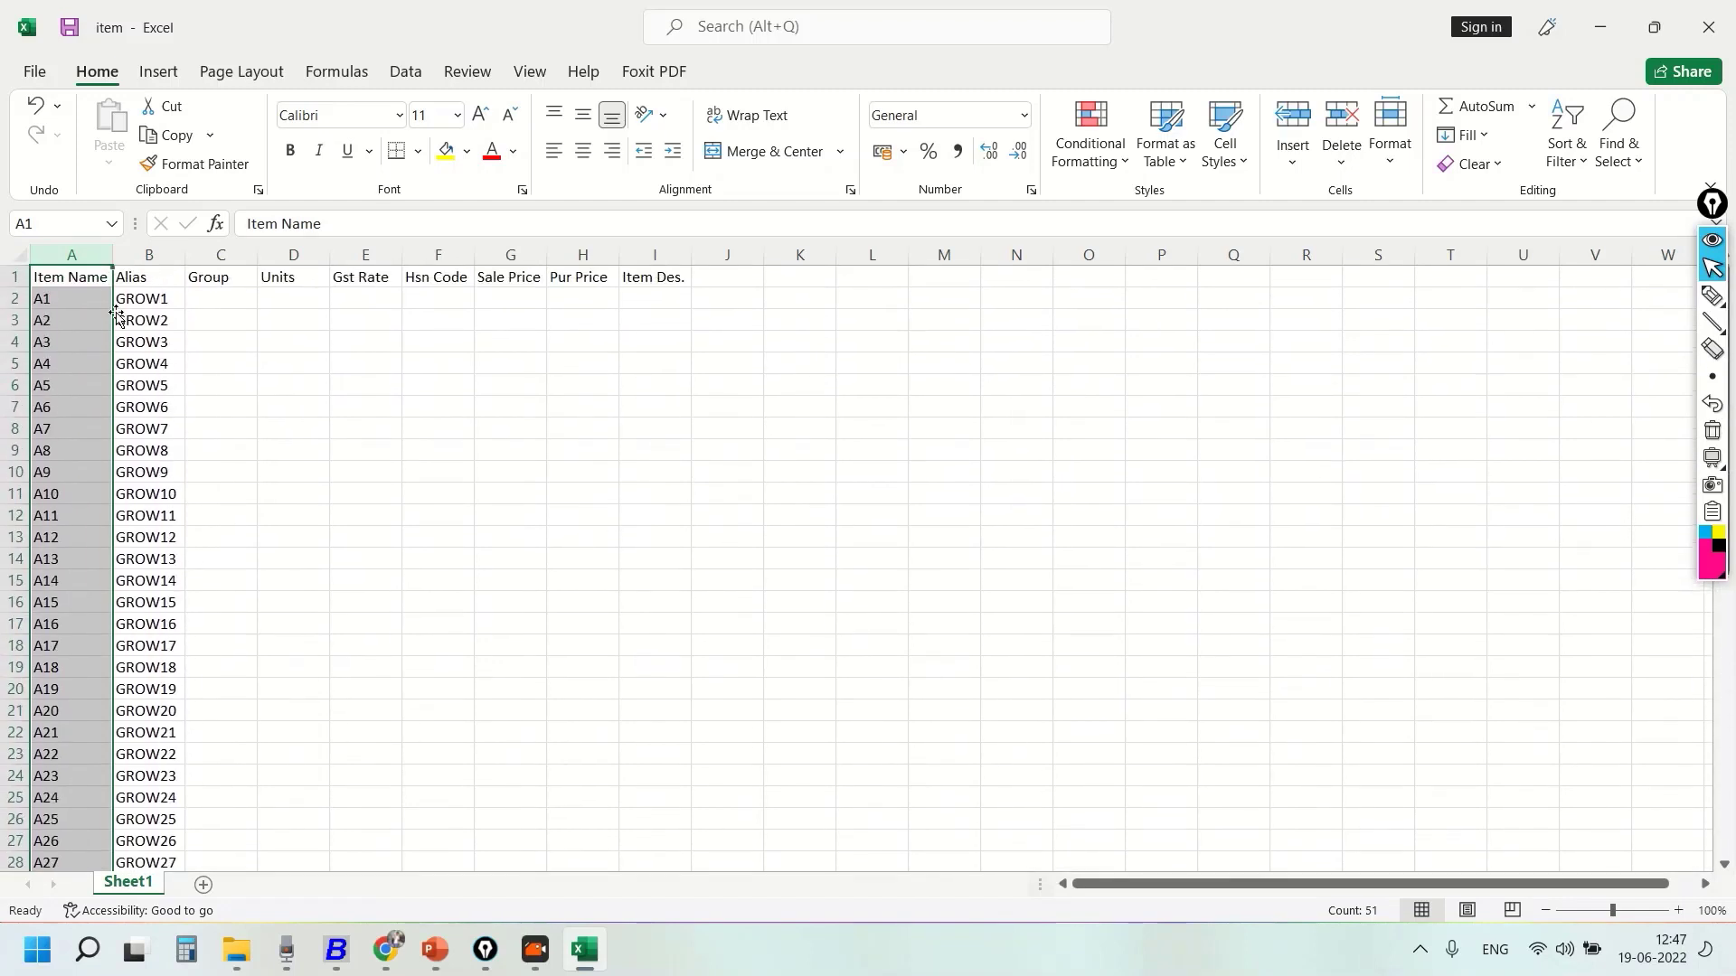
pyautogui.click(167, 254)
pyautogui.doubleClick(182, 260)
# - Select C2 for the group entry, and switch to Busy to check item K's group name in the item master
pyautogui.click(231, 309)
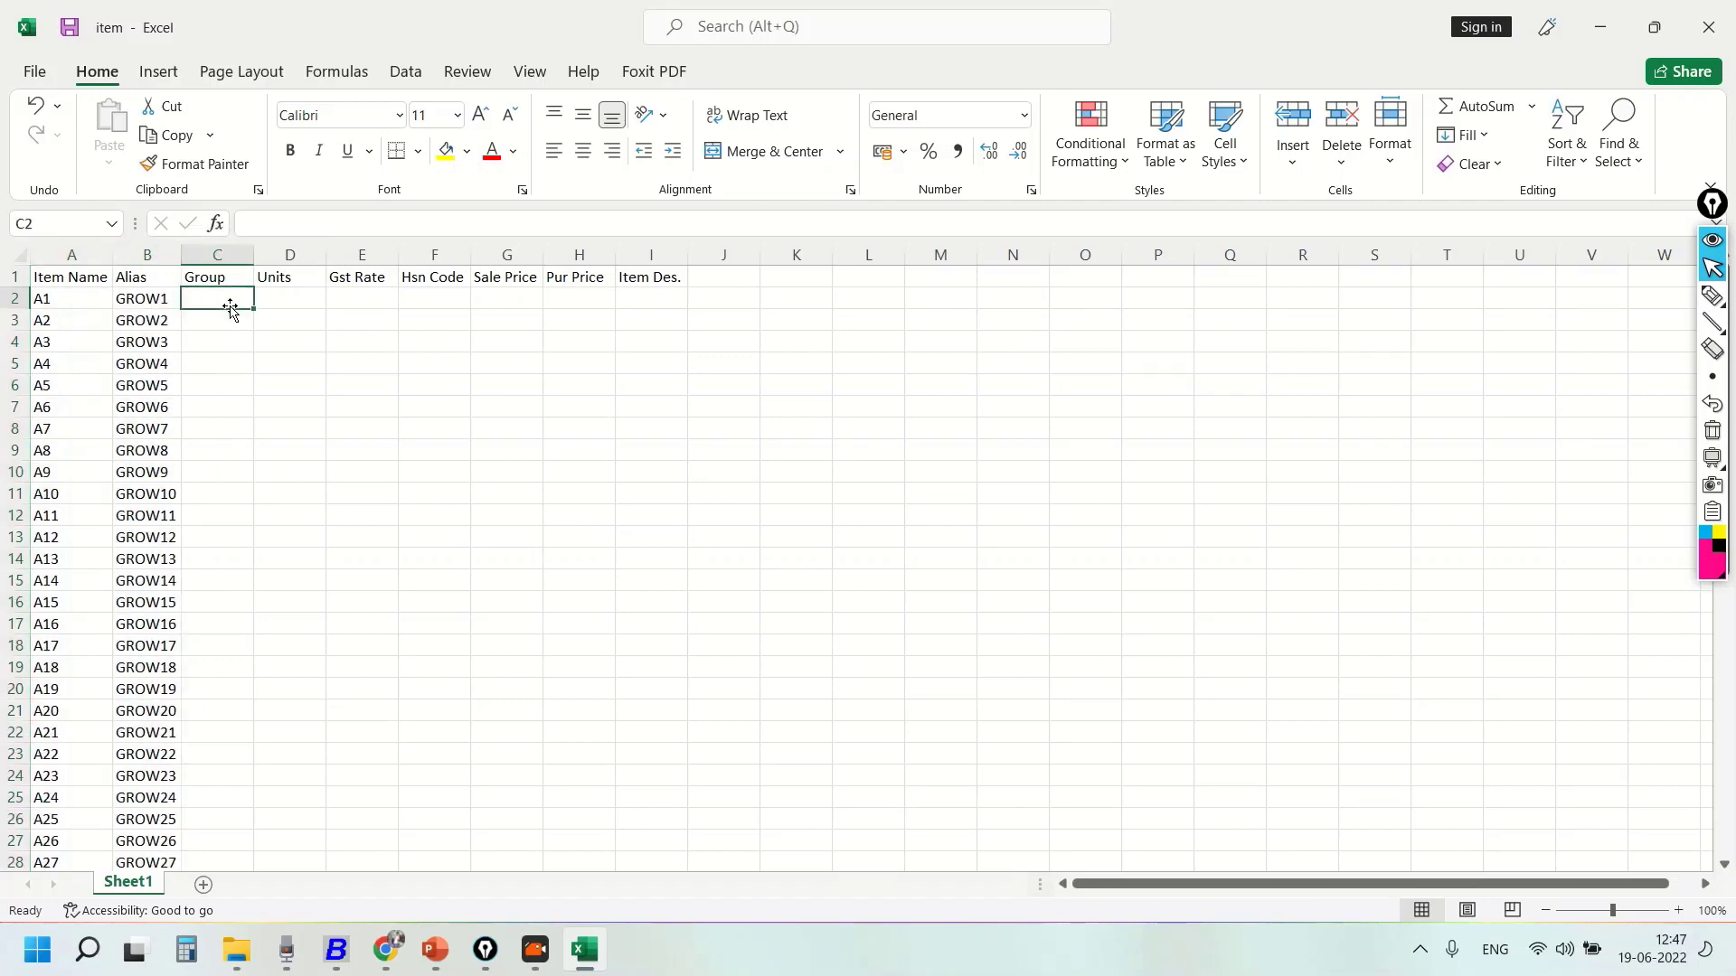
pyautogui.hotkey('alt', 'Tab')
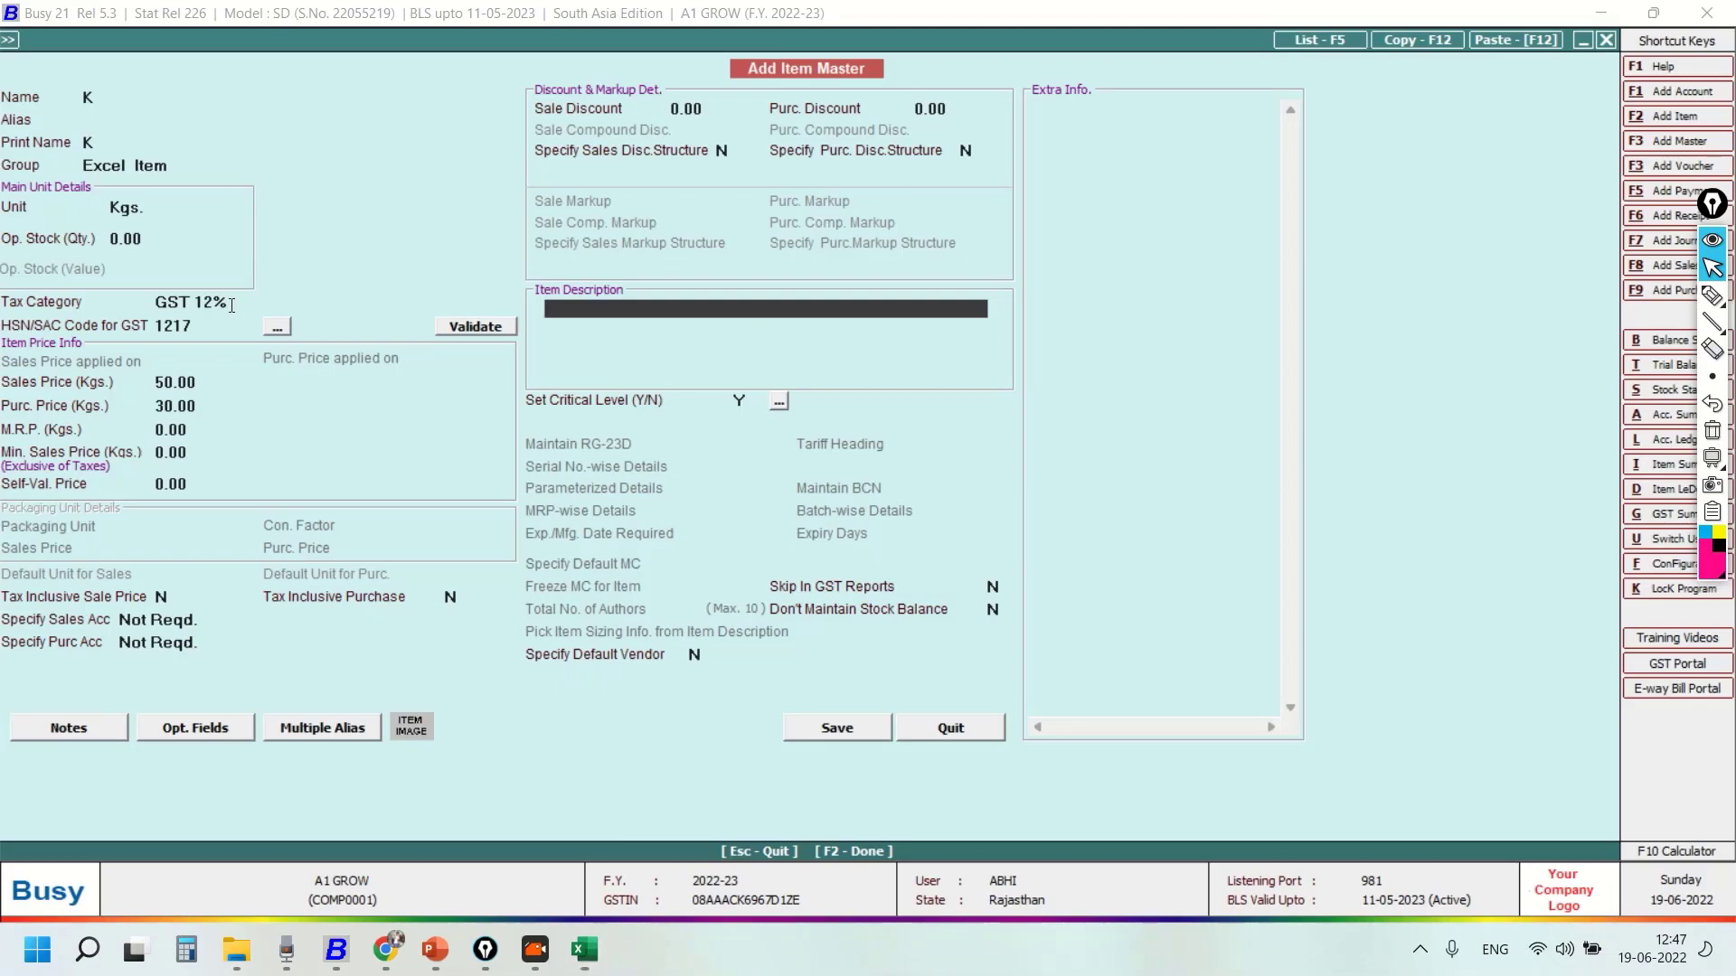
pyautogui.press('Down')
pyautogui.press('Up')
pyautogui.press('Up')
pyautogui.press('Up')
pyautogui.press('Up')
pyautogui.press('Up')
pyautogui.press('Up')
pyautogui.press('Up')
pyautogui.press('Up')
pyautogui.press('Up')
pyautogui.press('Up')
pyautogui.press('Up')
pyautogui.press('Up')
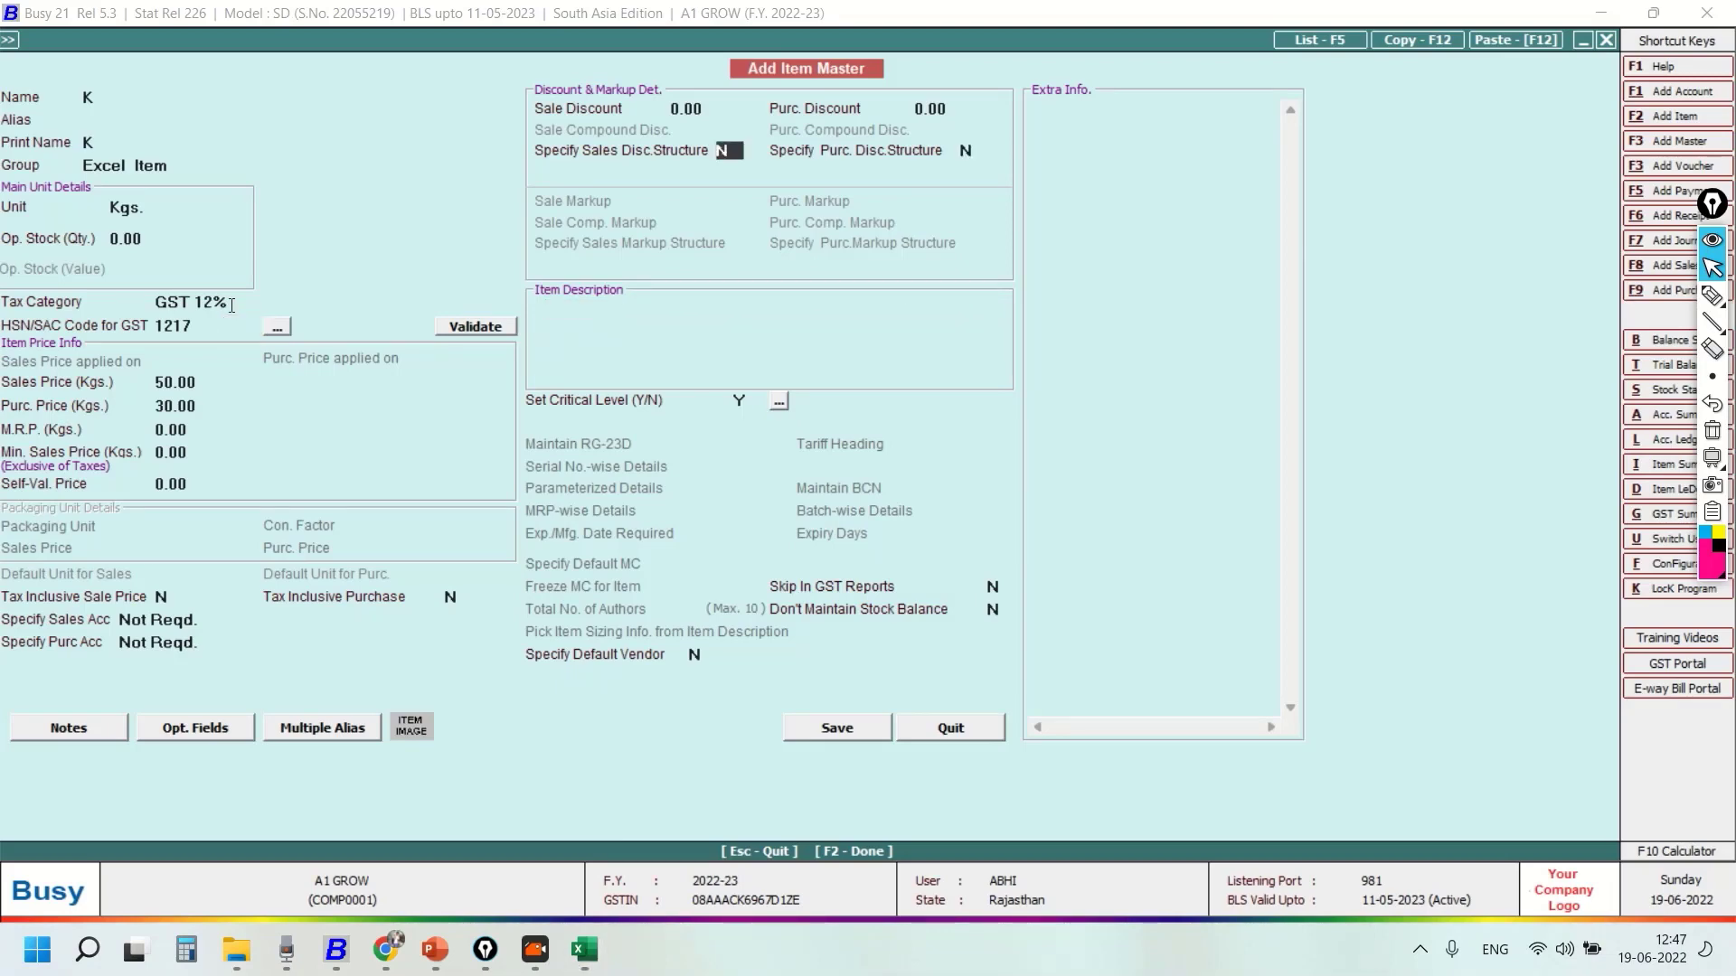
pyautogui.press('Up')
pyautogui.press('Up')
pyautogui.press('Up')
pyautogui.press('Up')
pyautogui.press('Up')
pyautogui.press('Up')
pyautogui.press('Up')
pyautogui.press('Up')
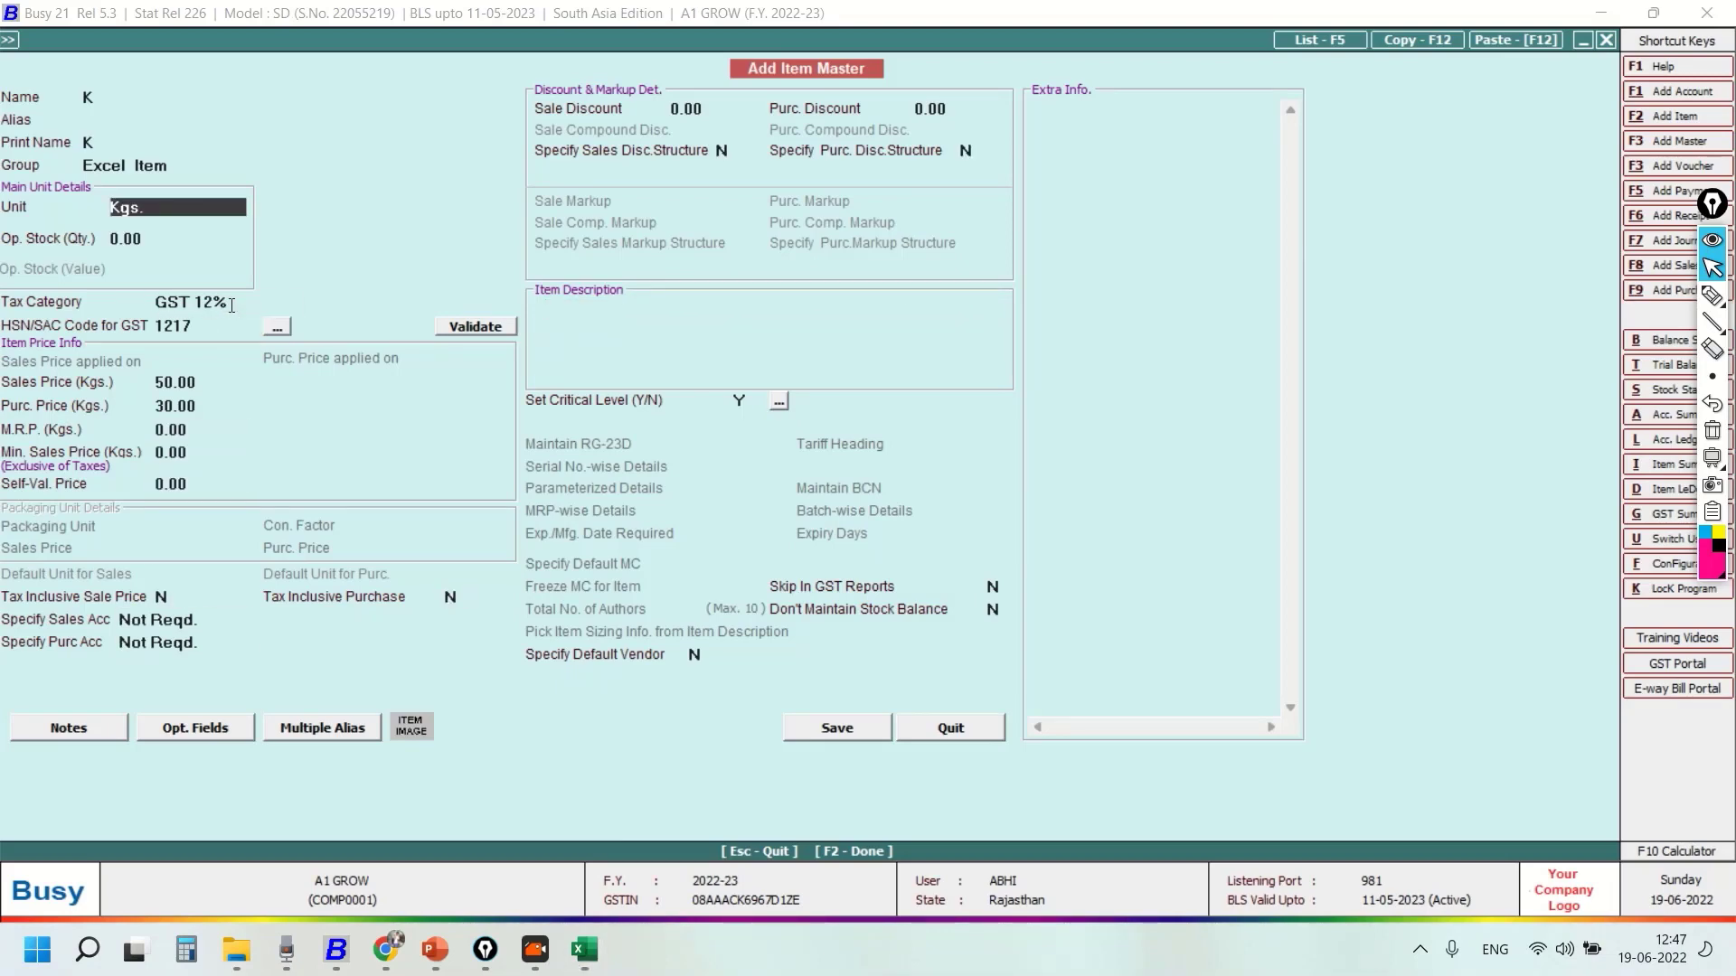
# - Return to Excel and enter the group name "Excel item" in C2, checking it against item K in Busy
pyautogui.hotkey('alt', 'Tab')
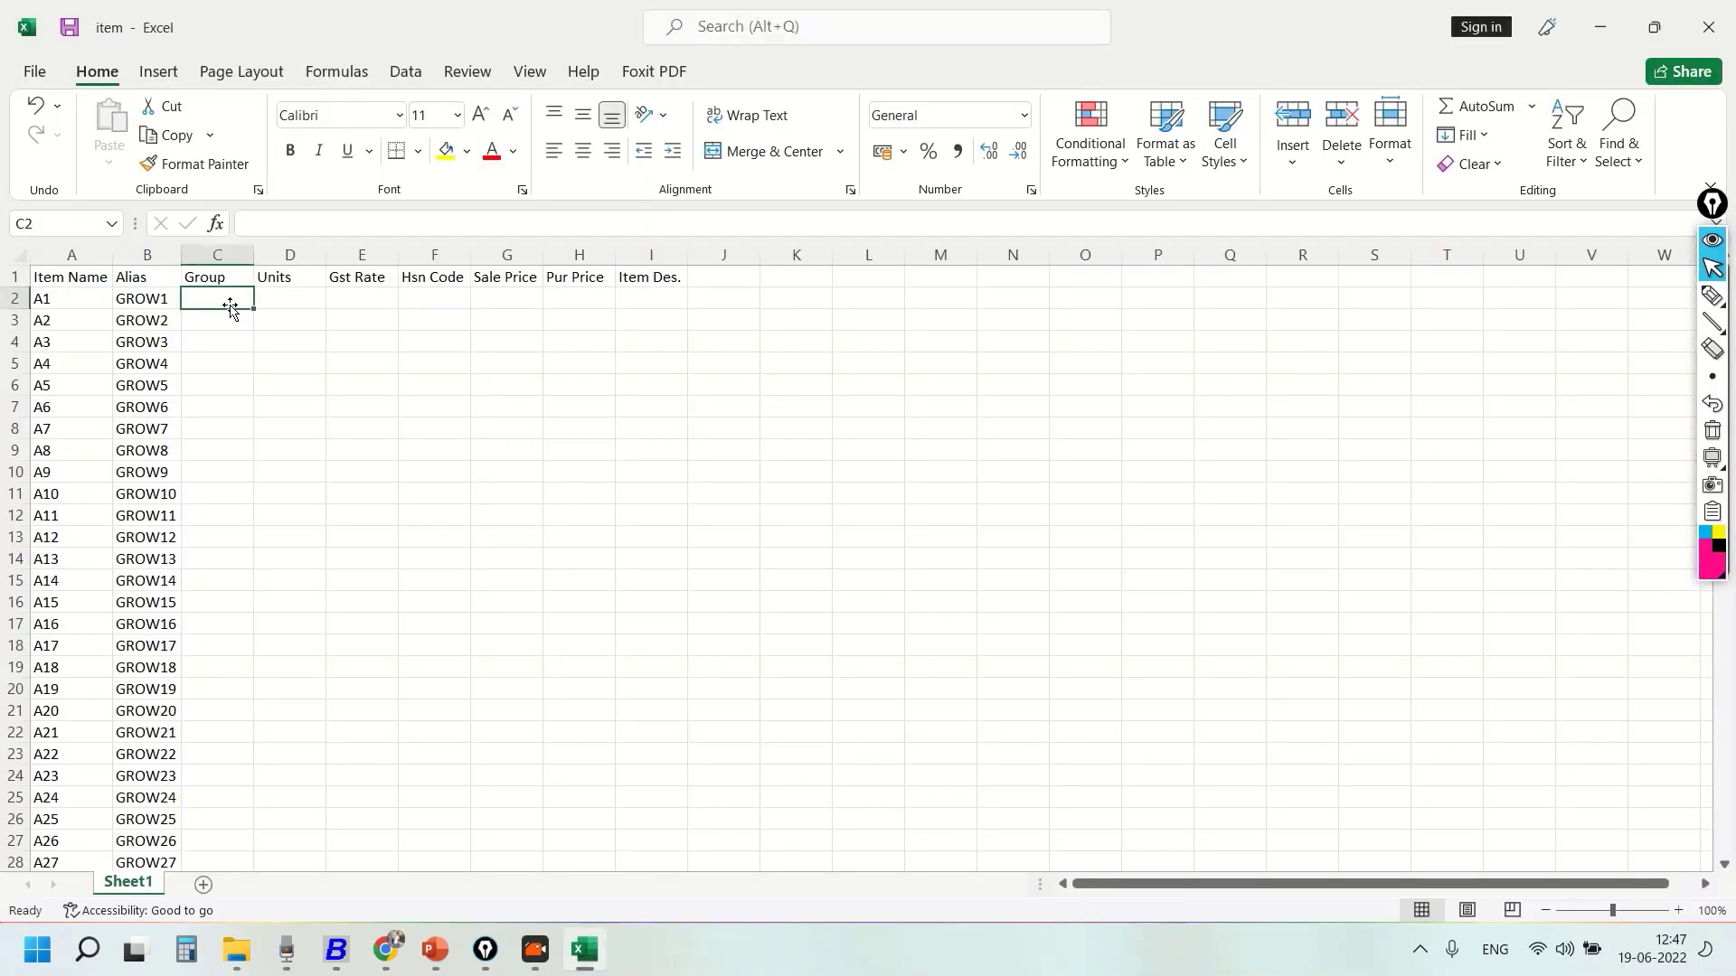
pyautogui.write('Excel')
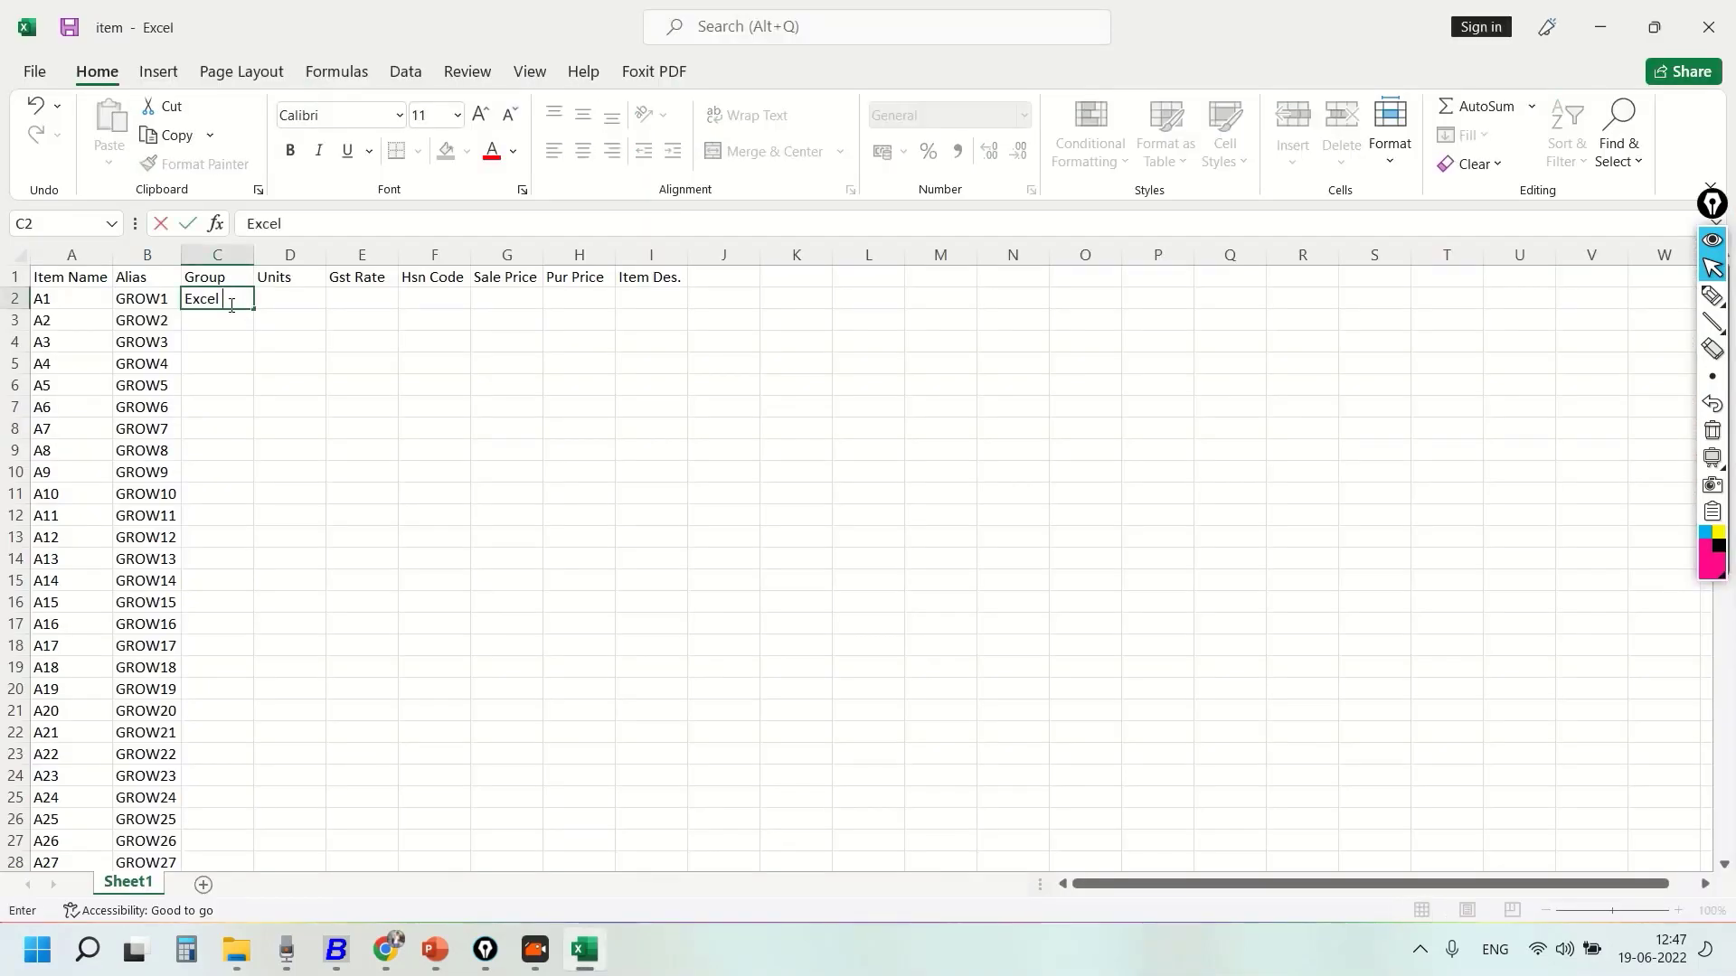
pyautogui.hotkey('alt', 'Tab')
pyautogui.hotkey('alt', 'Tab')
pyautogui.write('ite')
pyautogui.hotkey('alt', 'Tab')
pyautogui.hotkey('alt', 'Tab')
pyautogui.write('m')
pyautogui.press('Return')
# - Fill the group "Excel item" down the Group column from C2 to C51
pyautogui.press('Left')
pyautogui.hotkey('ctrl', 'Down')
pyautogui.press('Right')
pyautogui.hotkey('ctrl', 'shift', 'Up')
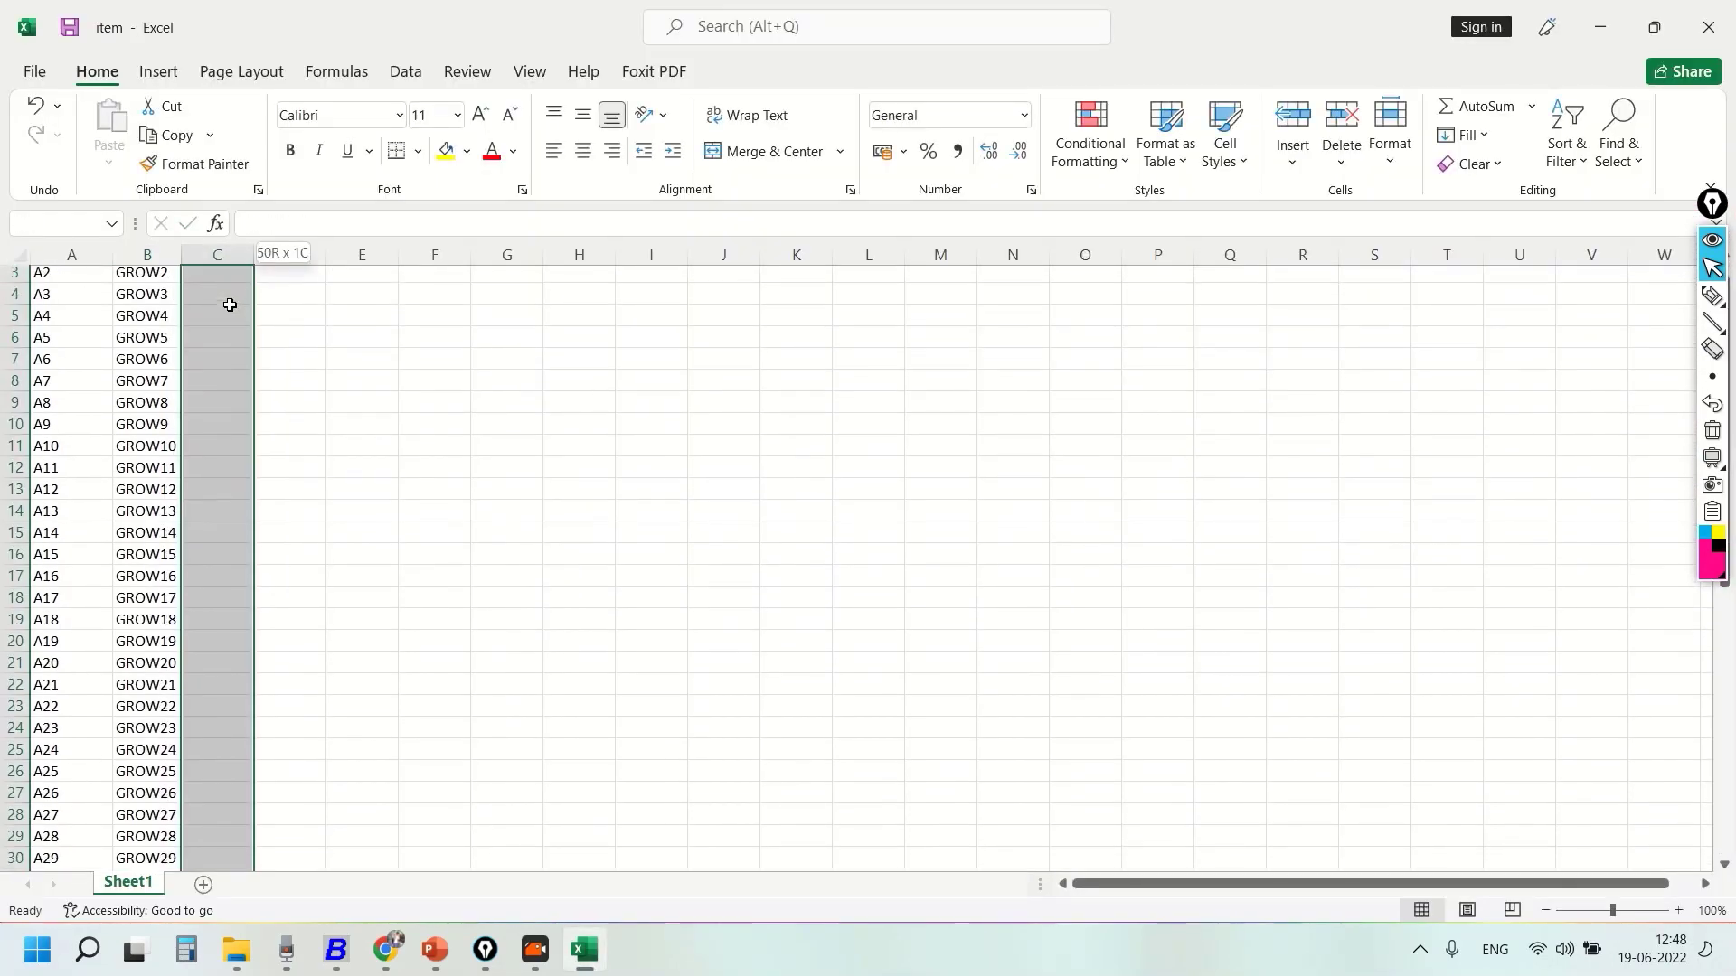
pyautogui.hotkey('ctrl', 'd')
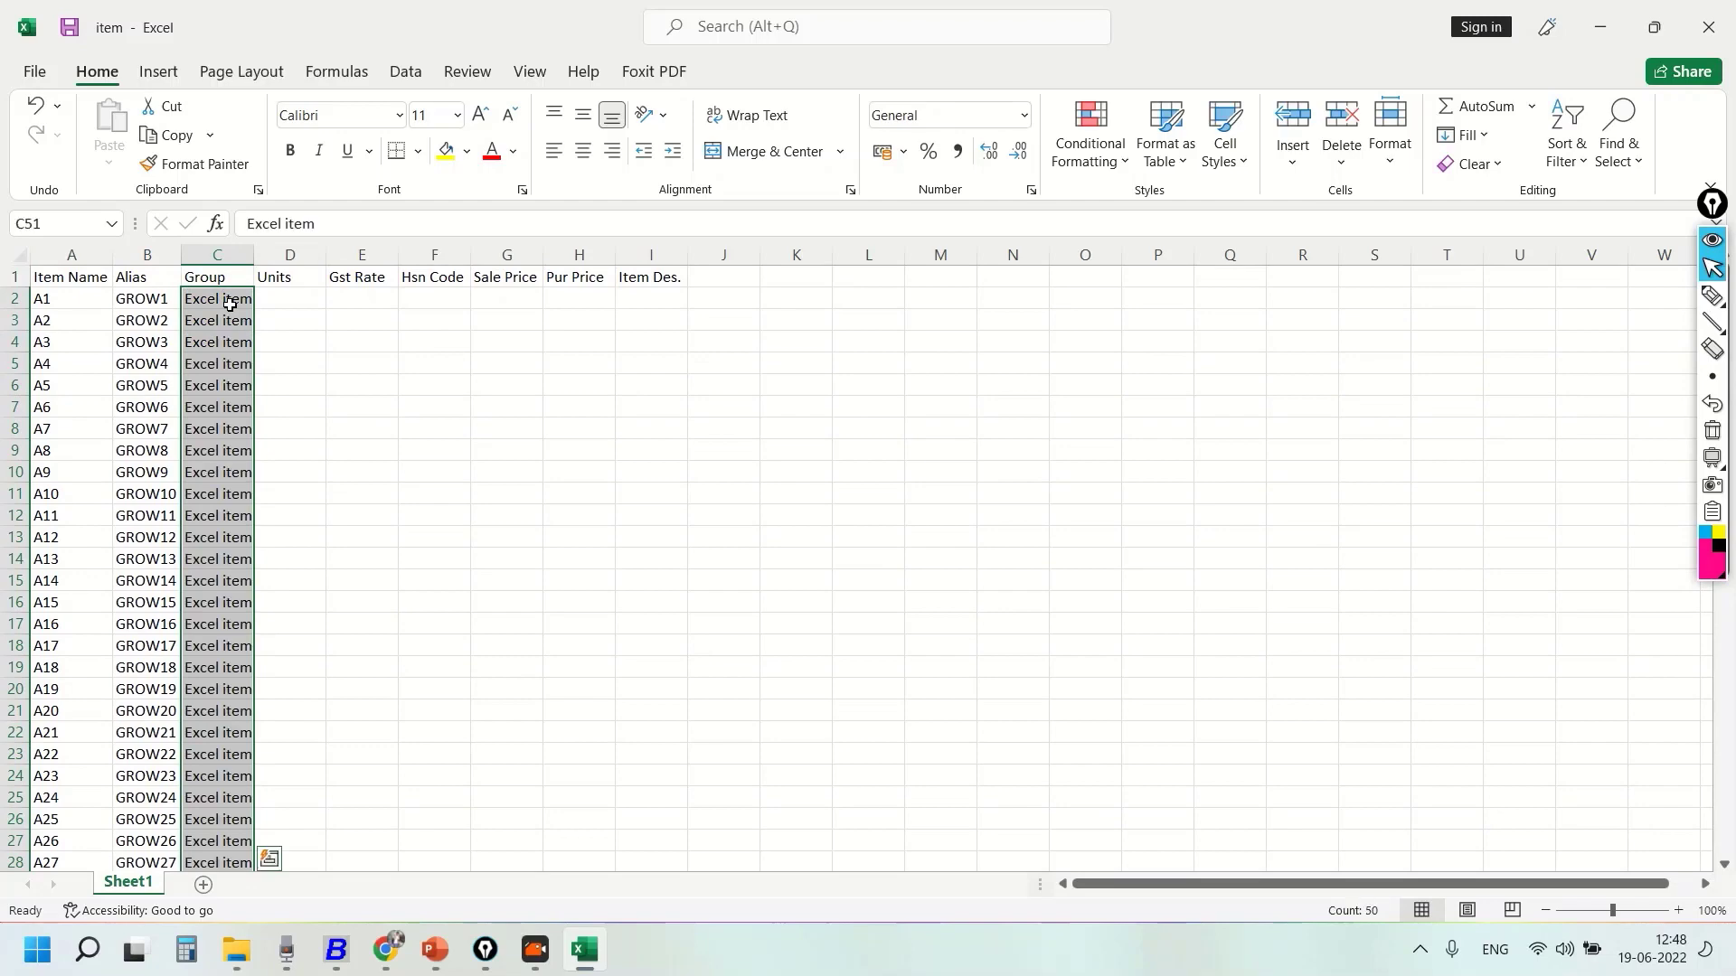
# - Select D2 for the unit entry, then switch to Busy and bring up the list of available units for item K
pyautogui.press('Right')
pyautogui.press('Right')
pyautogui.scroll(-1, 229, 304)
pyautogui.press('Left')
pyautogui.hotkey('ctrl', 'Up')
pyautogui.press('Down')
pyautogui.hotkey('alt', 'Tab')
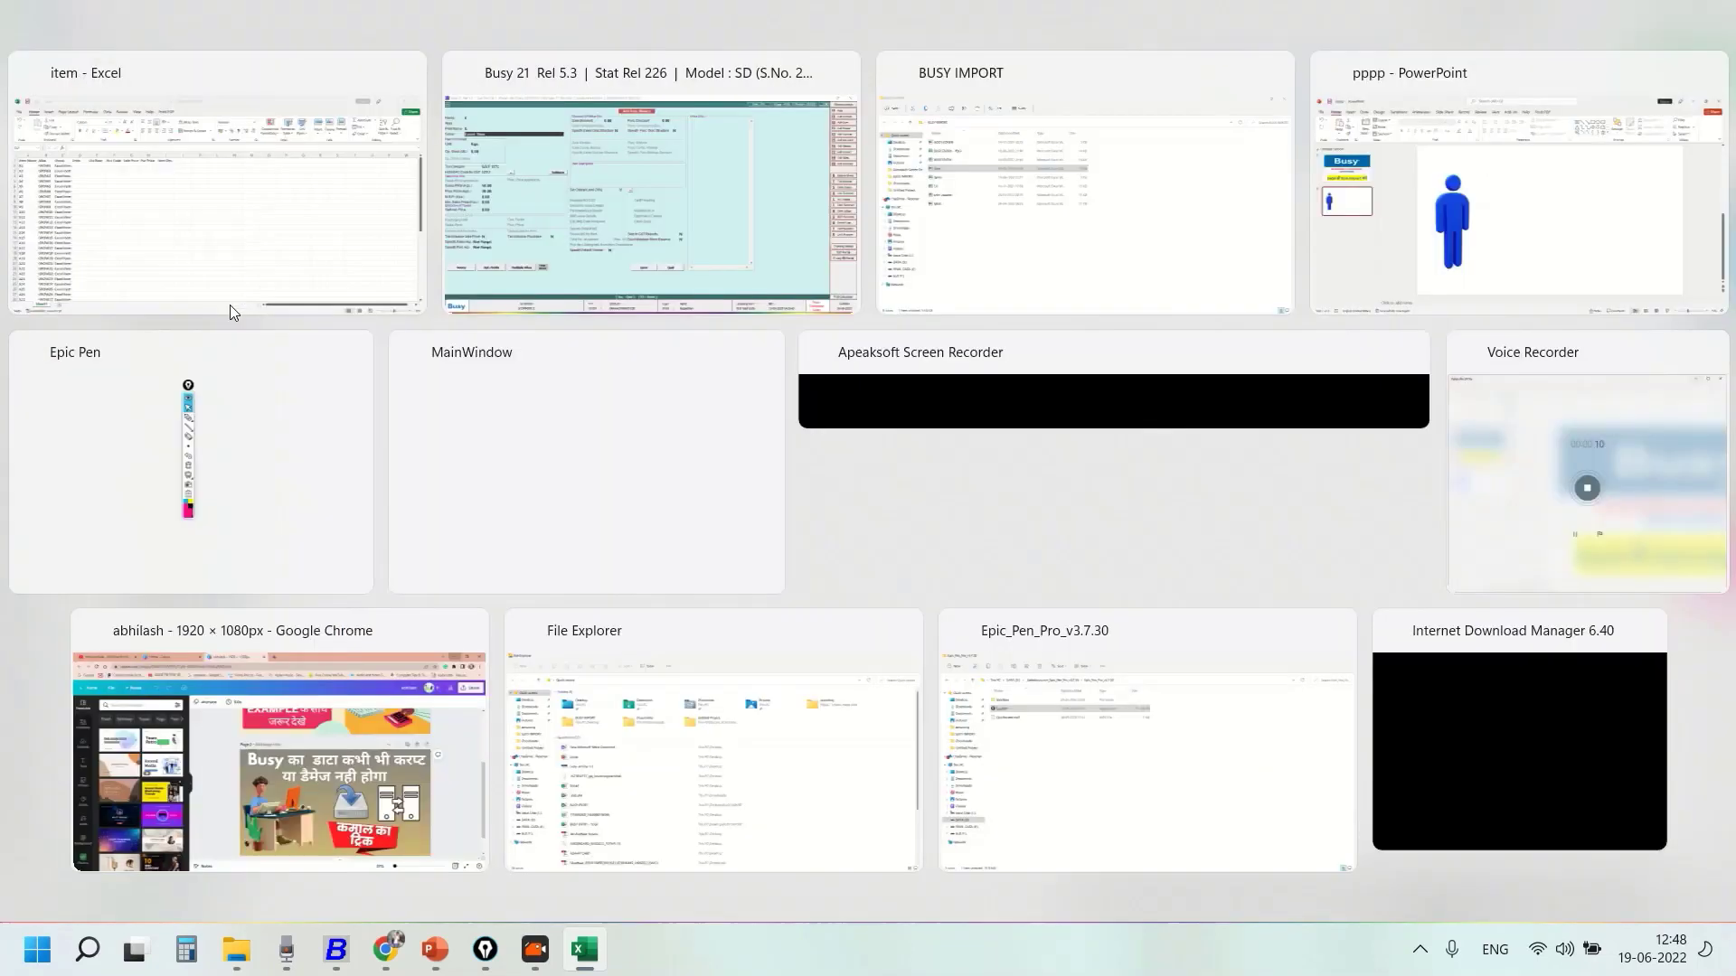
pyautogui.press('Return')
pyautogui.press('BackSpace')
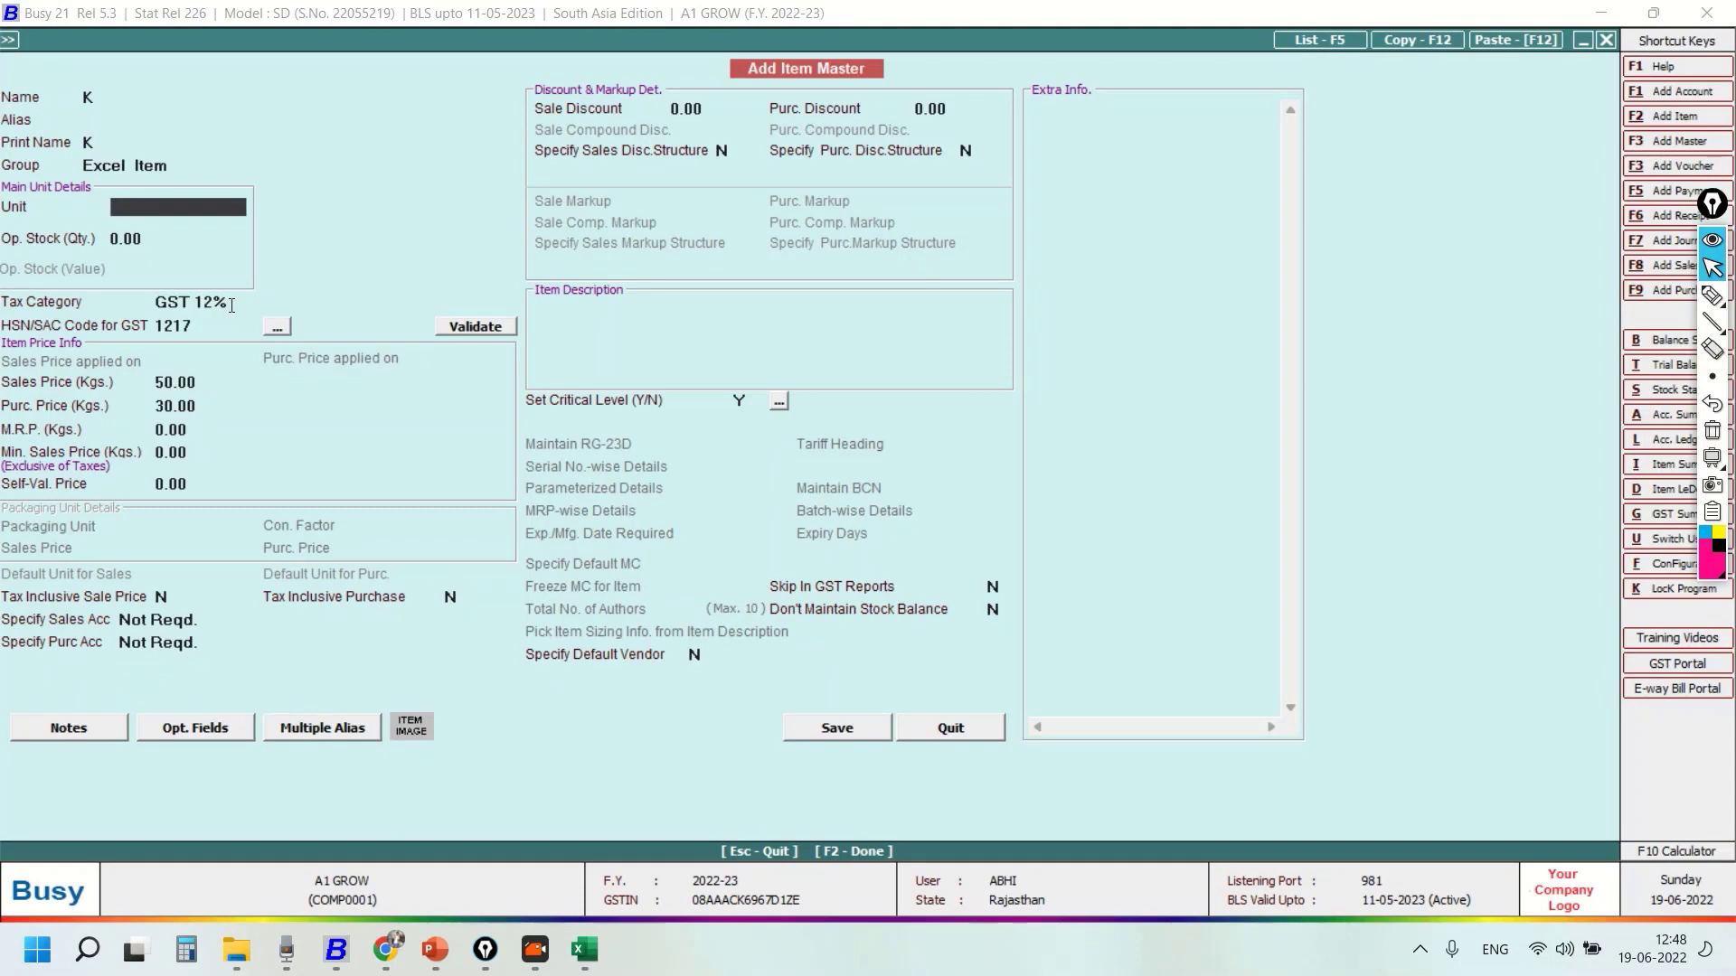
pyautogui.press('space')
pyautogui.hotkey('alt', 'Tab')
pyautogui.hotkey('alt', 'Tab')
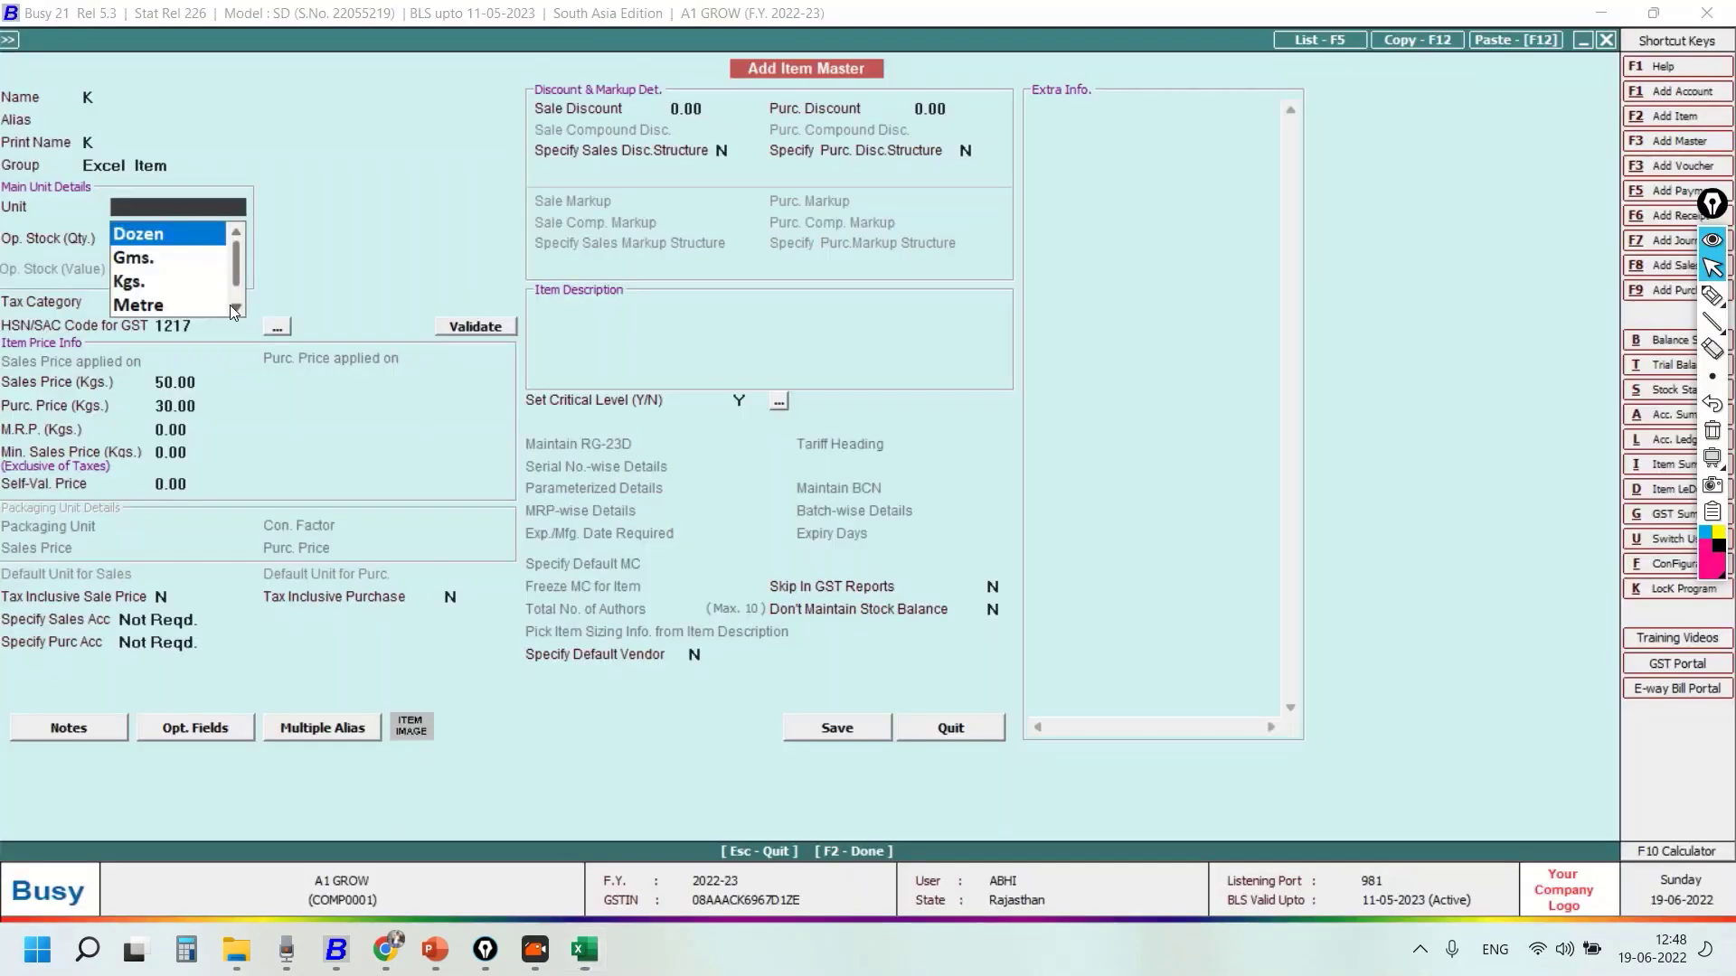
# - Switch back to Excel and enter the unit Dozen in D2
pyautogui.hotkey('alt', 'Tab')
pyautogui.write('D')
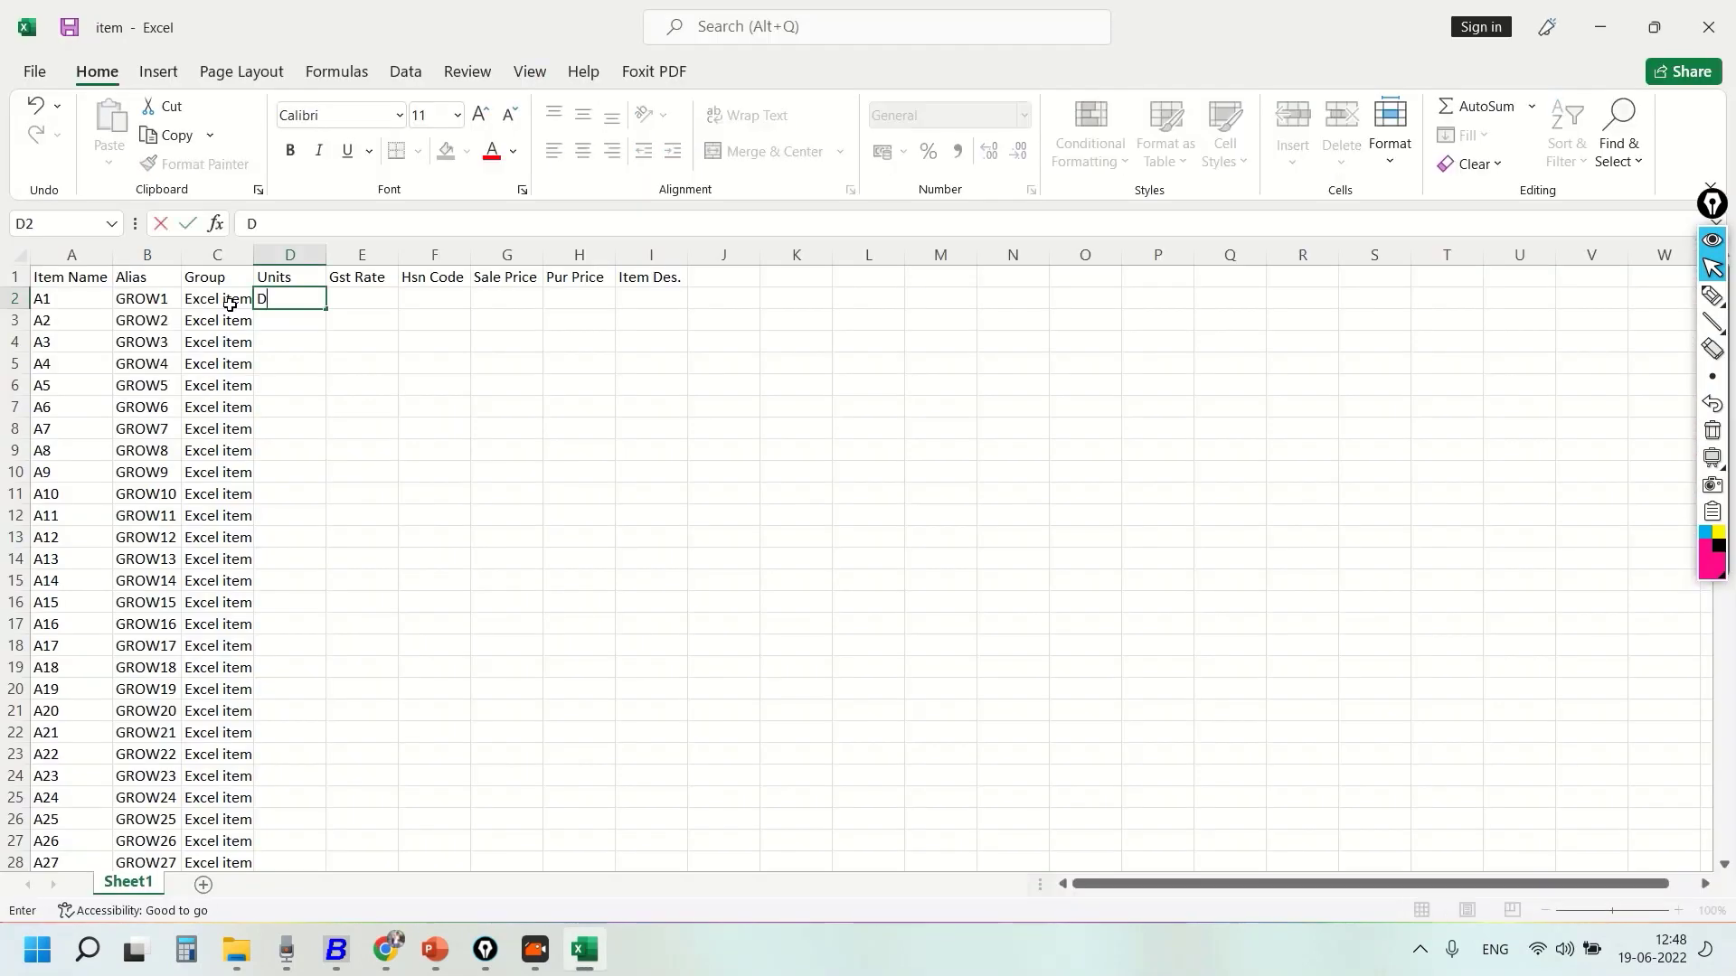
pyautogui.press('Return')
# - Enter the unit Gms. in D3, matching the spelling and capital letter in Busy's unit list
pyautogui.hotkey('alt', 'Tab')
pyautogui.press('Down')
pyautogui.hotkey('alt', 'Tab')
pyautogui.write('gms.')
pyautogui.hotkey('alt', 'Tab')
pyautogui.hotkey('alt', 'Tab')
pyautogui.press('Left')
pyautogui.press('Right')
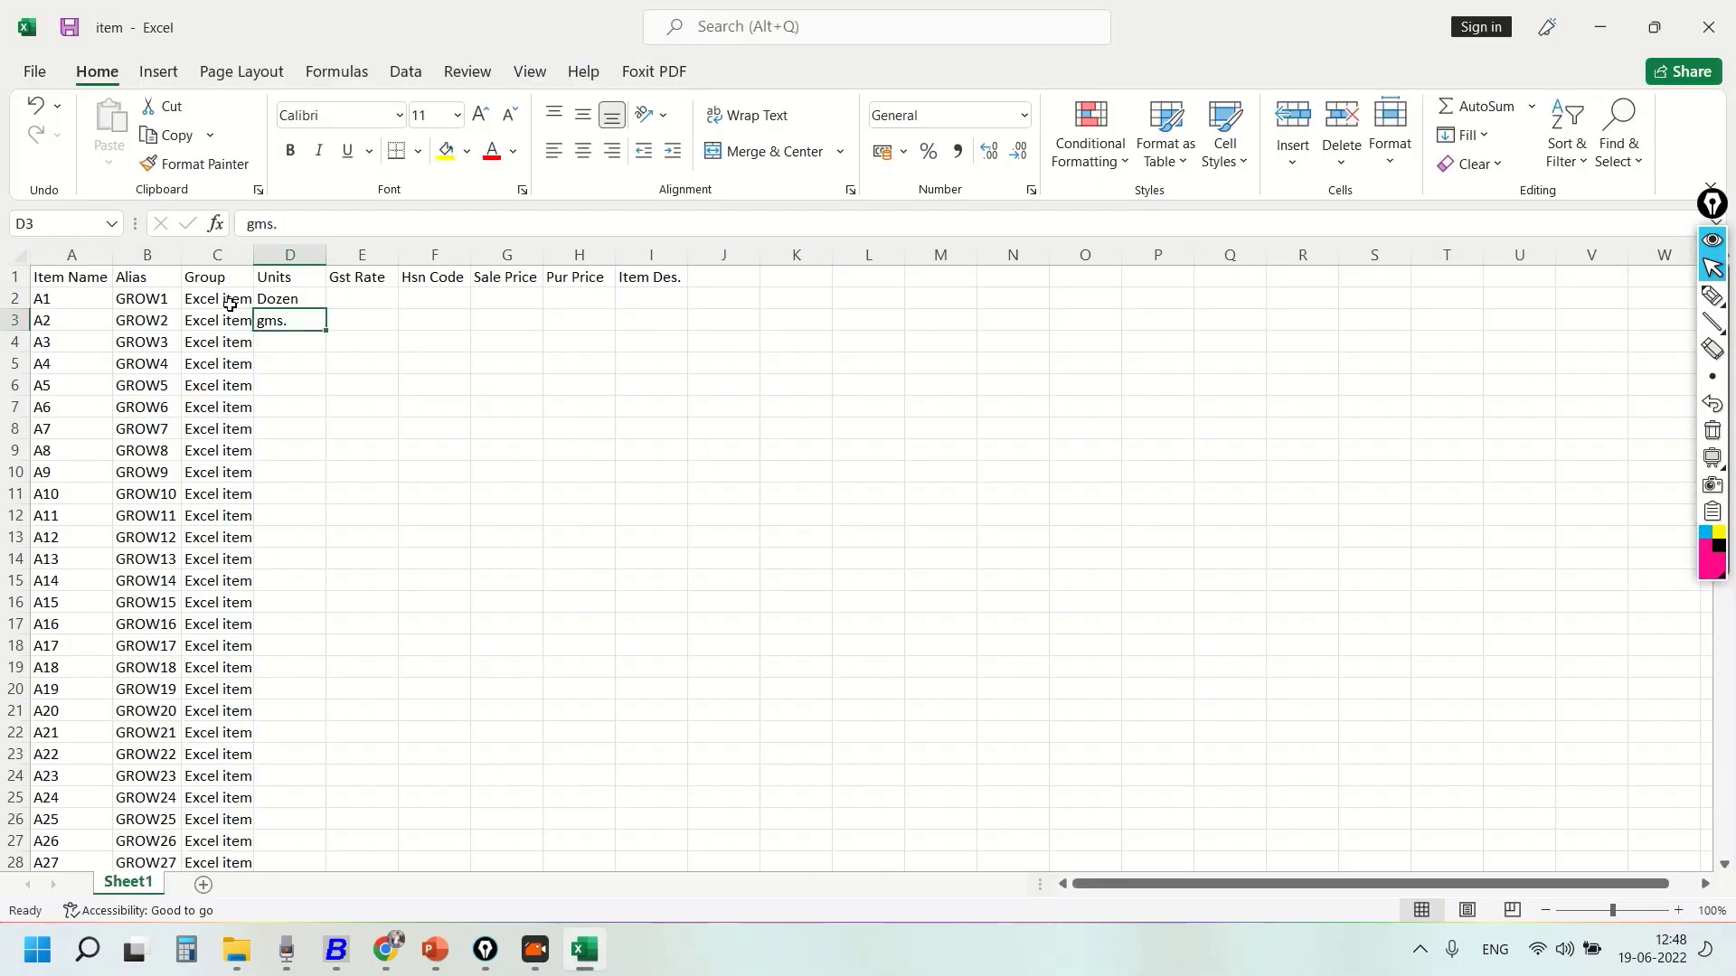
pyautogui.write('Gms.')
pyautogui.press('Return')
pyautogui.press('Up')
# - Enter the unit Kgs. in D4, checking its spelling against Busy's unit list
pyautogui.hotkey('alt', 'Tab')
pyautogui.press('Down')
pyautogui.hotkey('alt', 'Tab')
pyautogui.press('Down')
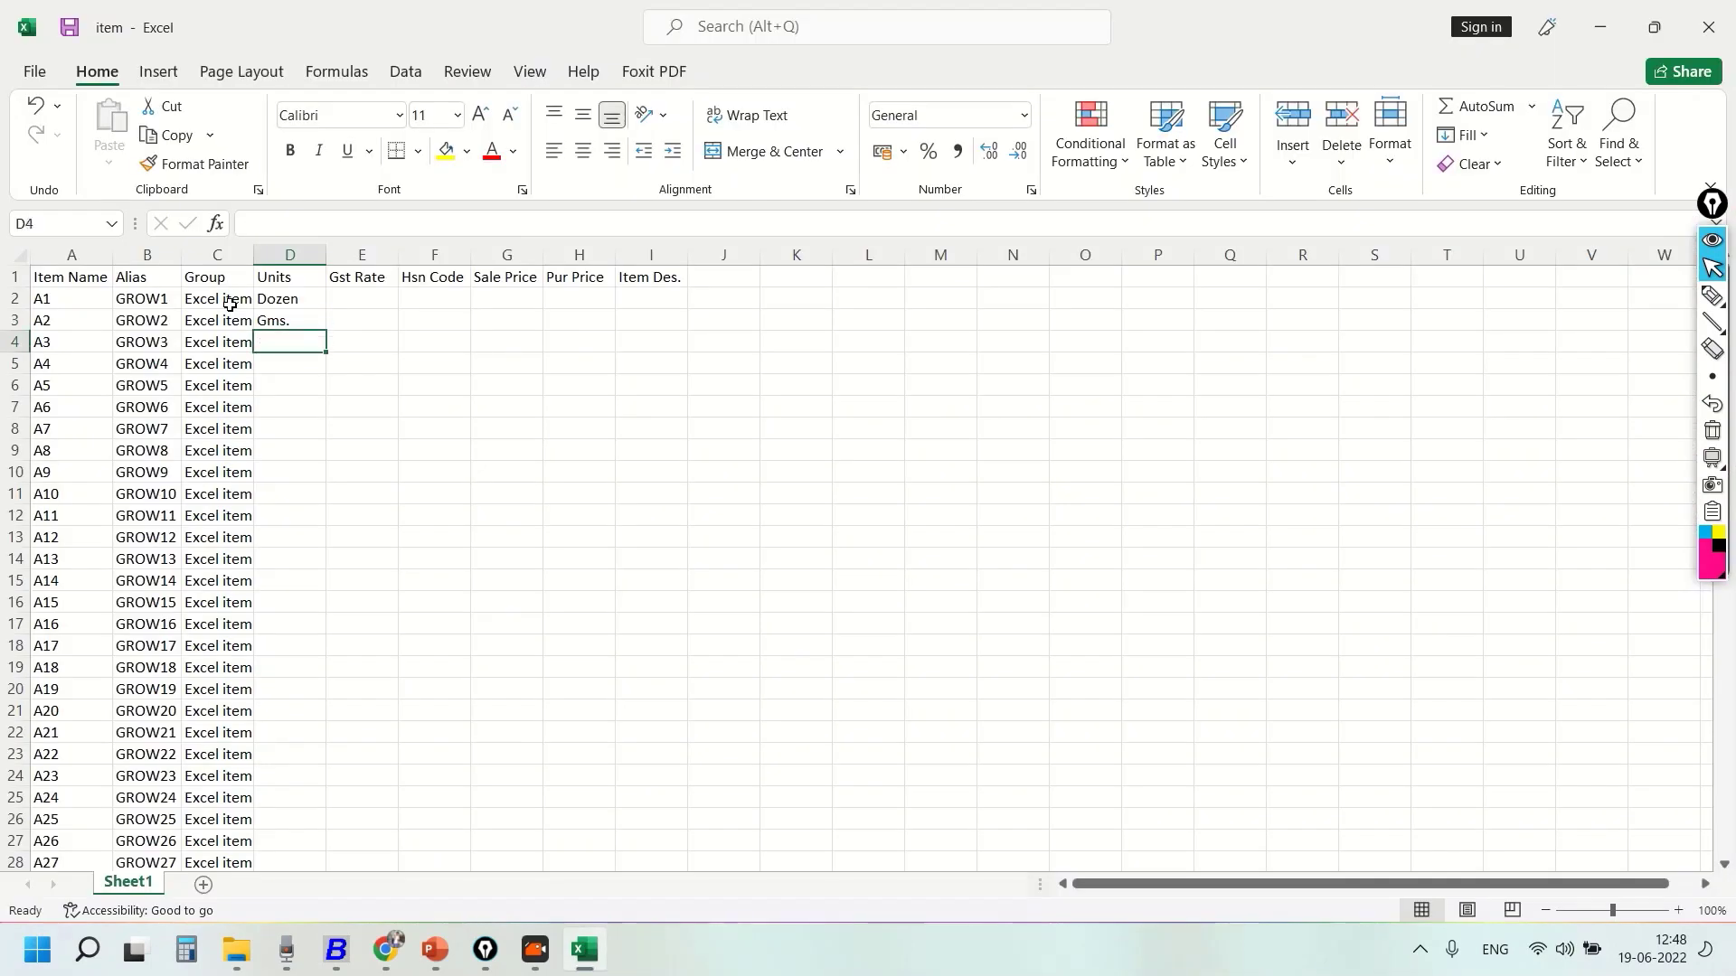
pyautogui.write('Kg')
pyautogui.hotkey('alt', 'Tab')
pyautogui.press('Down')
pyautogui.hotkey('alt', 'Tab')
pyautogui.write('s.')
pyautogui.press('Return')
# - Enter the unit Metre in D5, checking its spelling against Busy's unit list
pyautogui.write('Metre')
pyautogui.hotkey('alt', 'Tab')
pyautogui.hotkey('alt', 'Tab')
pyautogui.hotkey('alt', 'Tab')
pyautogui.hotkey('alt', 'Tab')
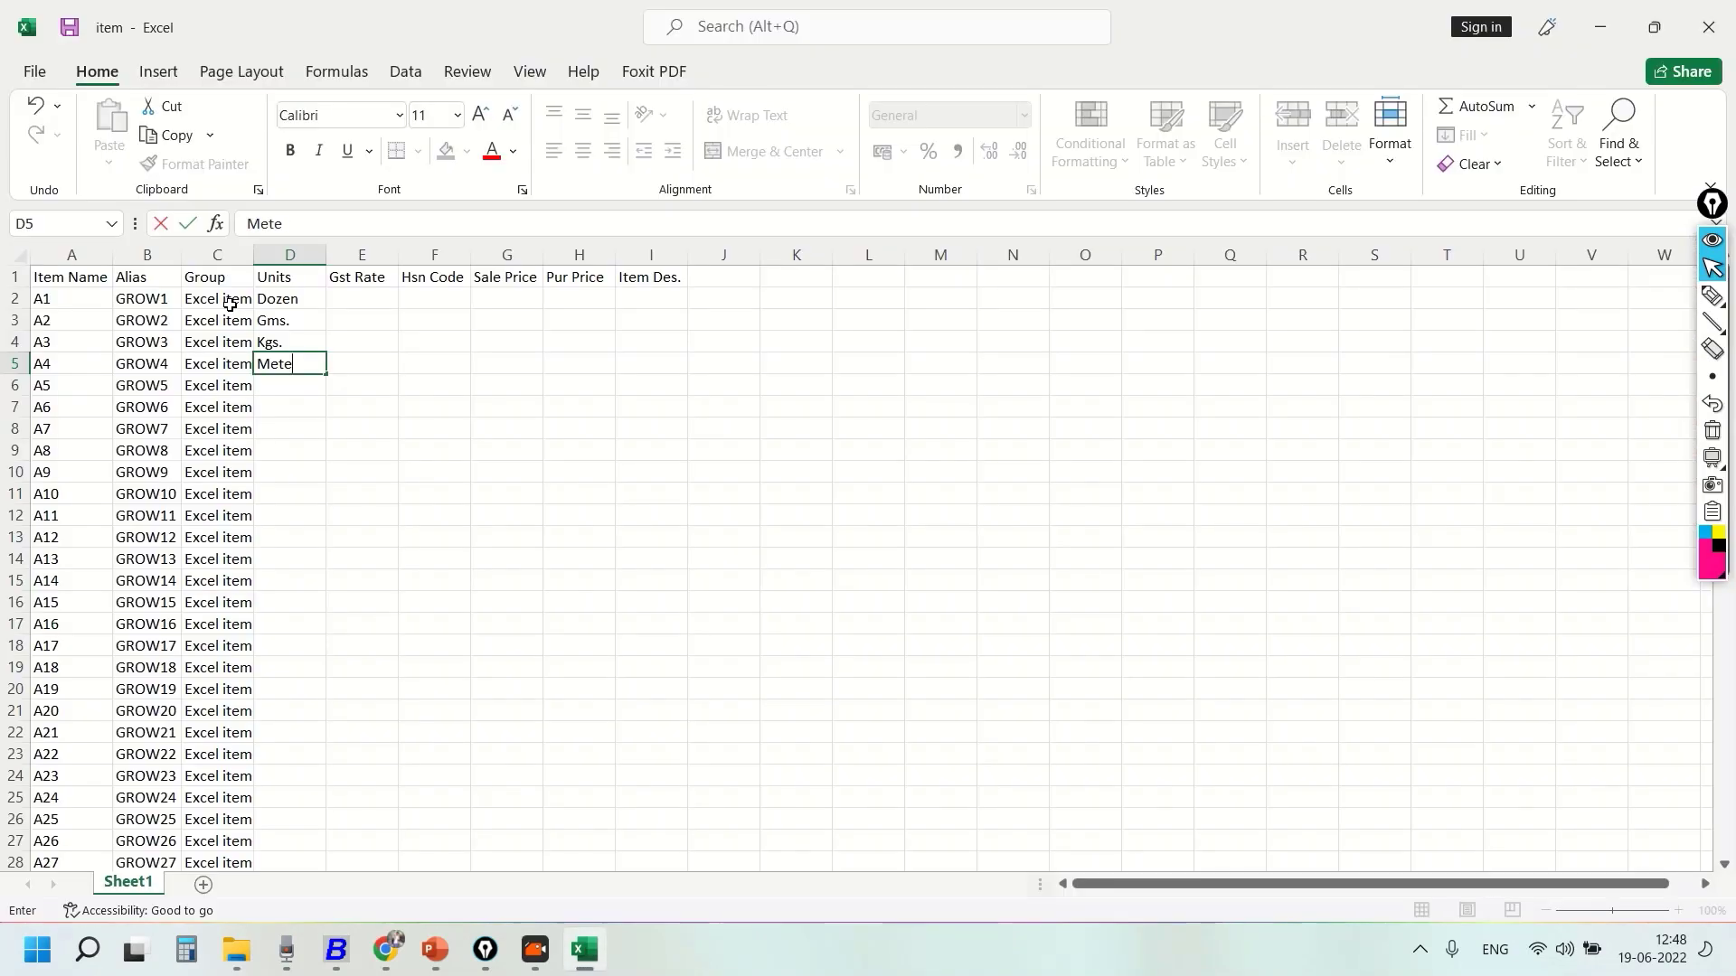
pyautogui.write('re')
pyautogui.press('Return')
# - Look further down Busy's unit list and enter the unit Pcs. in D6
pyautogui.hotkey('alt', 'Tab')
pyautogui.press('Down')
pyautogui.press('Down')
pyautogui.press('Down')
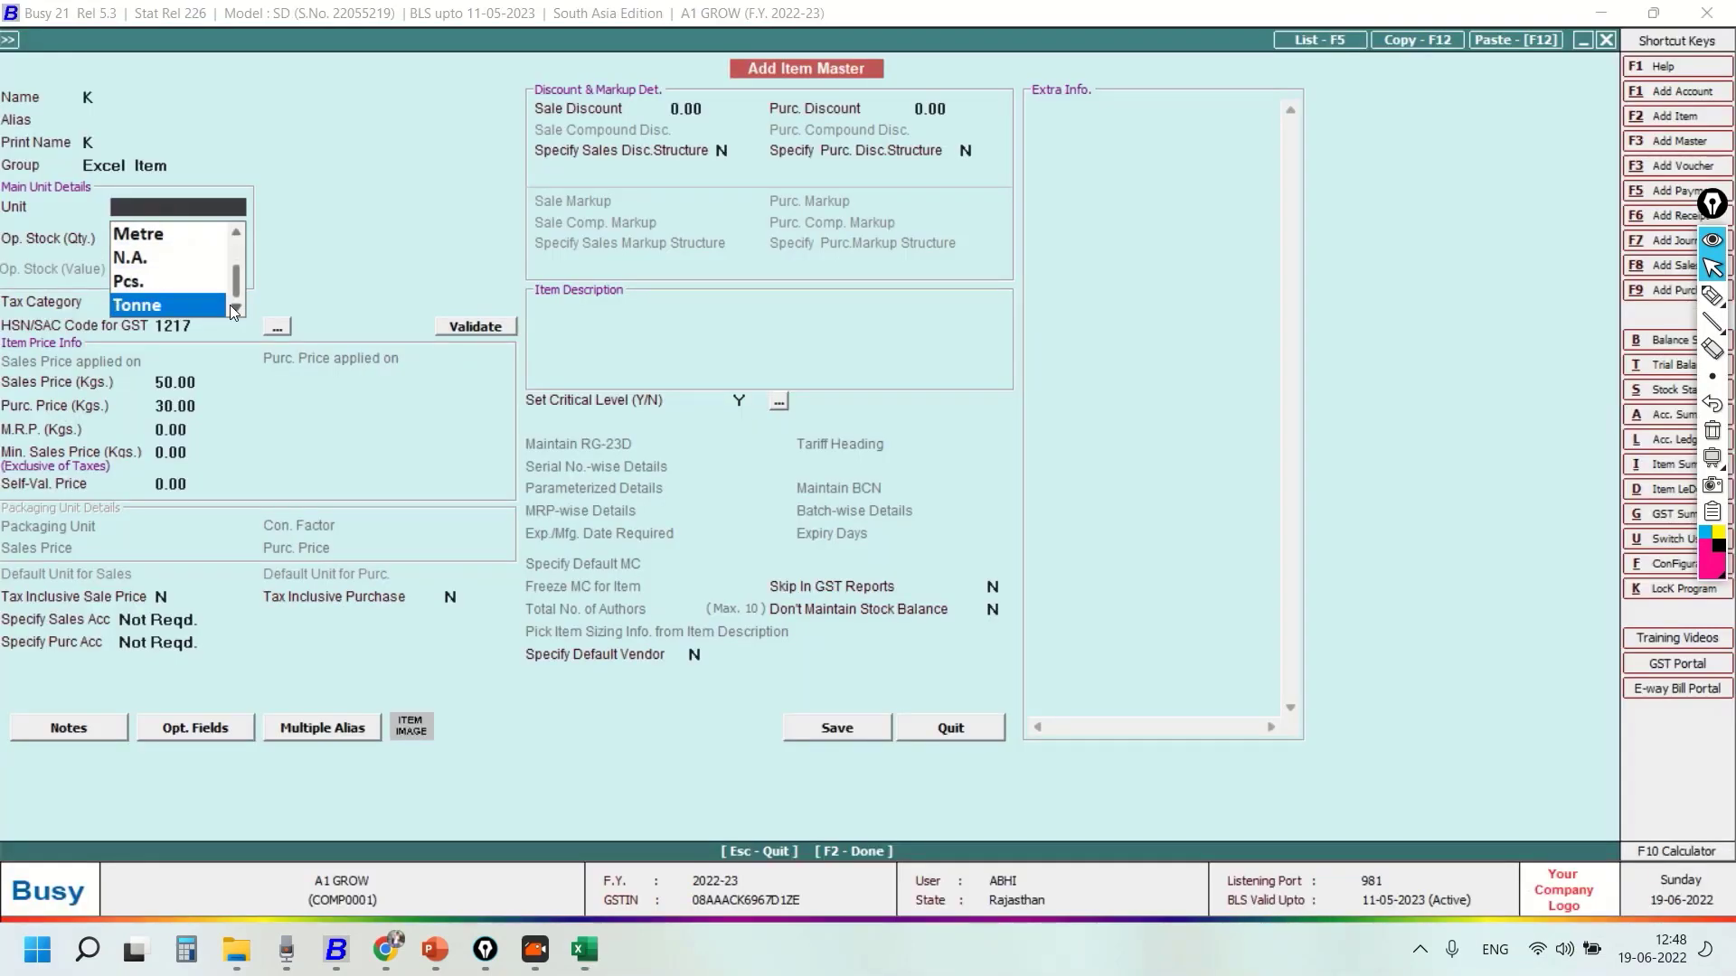
pyautogui.hotkey('alt', 'Tab')
pyautogui.write('p')
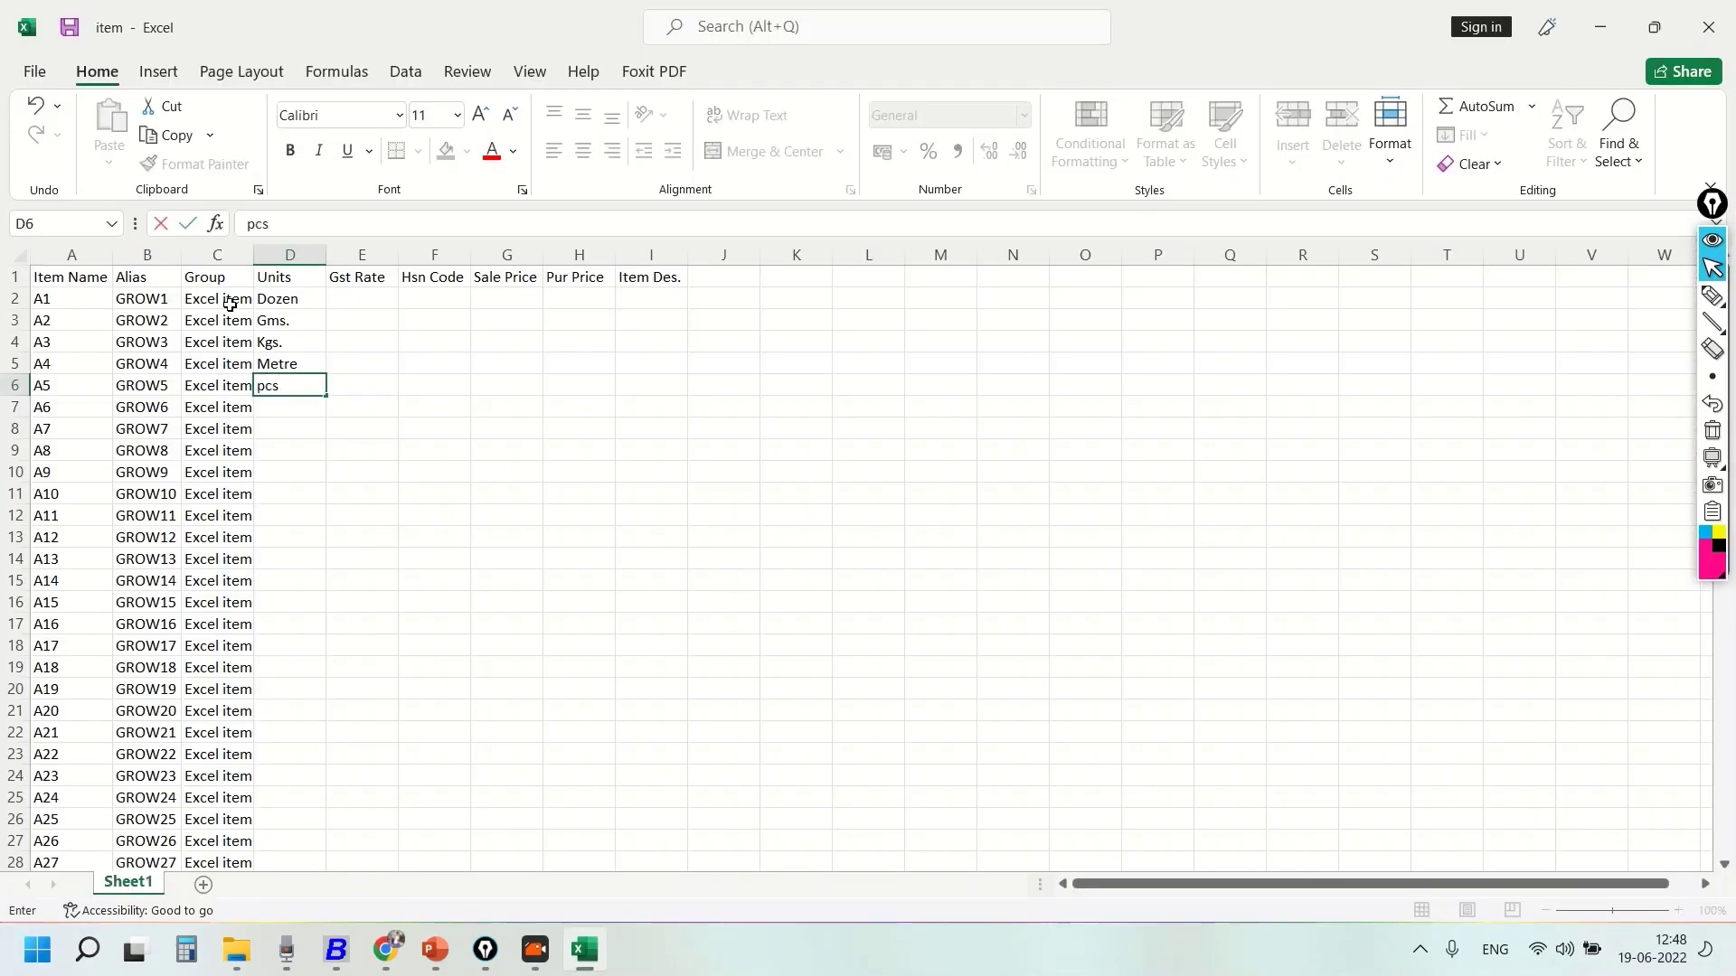
pyautogui.press('BackSpace')
pyautogui.press('BackSpace')
pyautogui.press('BackSpace')
pyautogui.write('Pcs')
# - Check the next unit in Busy's list and enter Units in D7
pyautogui.hotkey('alt', 'Tab')
pyautogui.press('Down')
pyautogui.hotkey('alt', 'Tab')
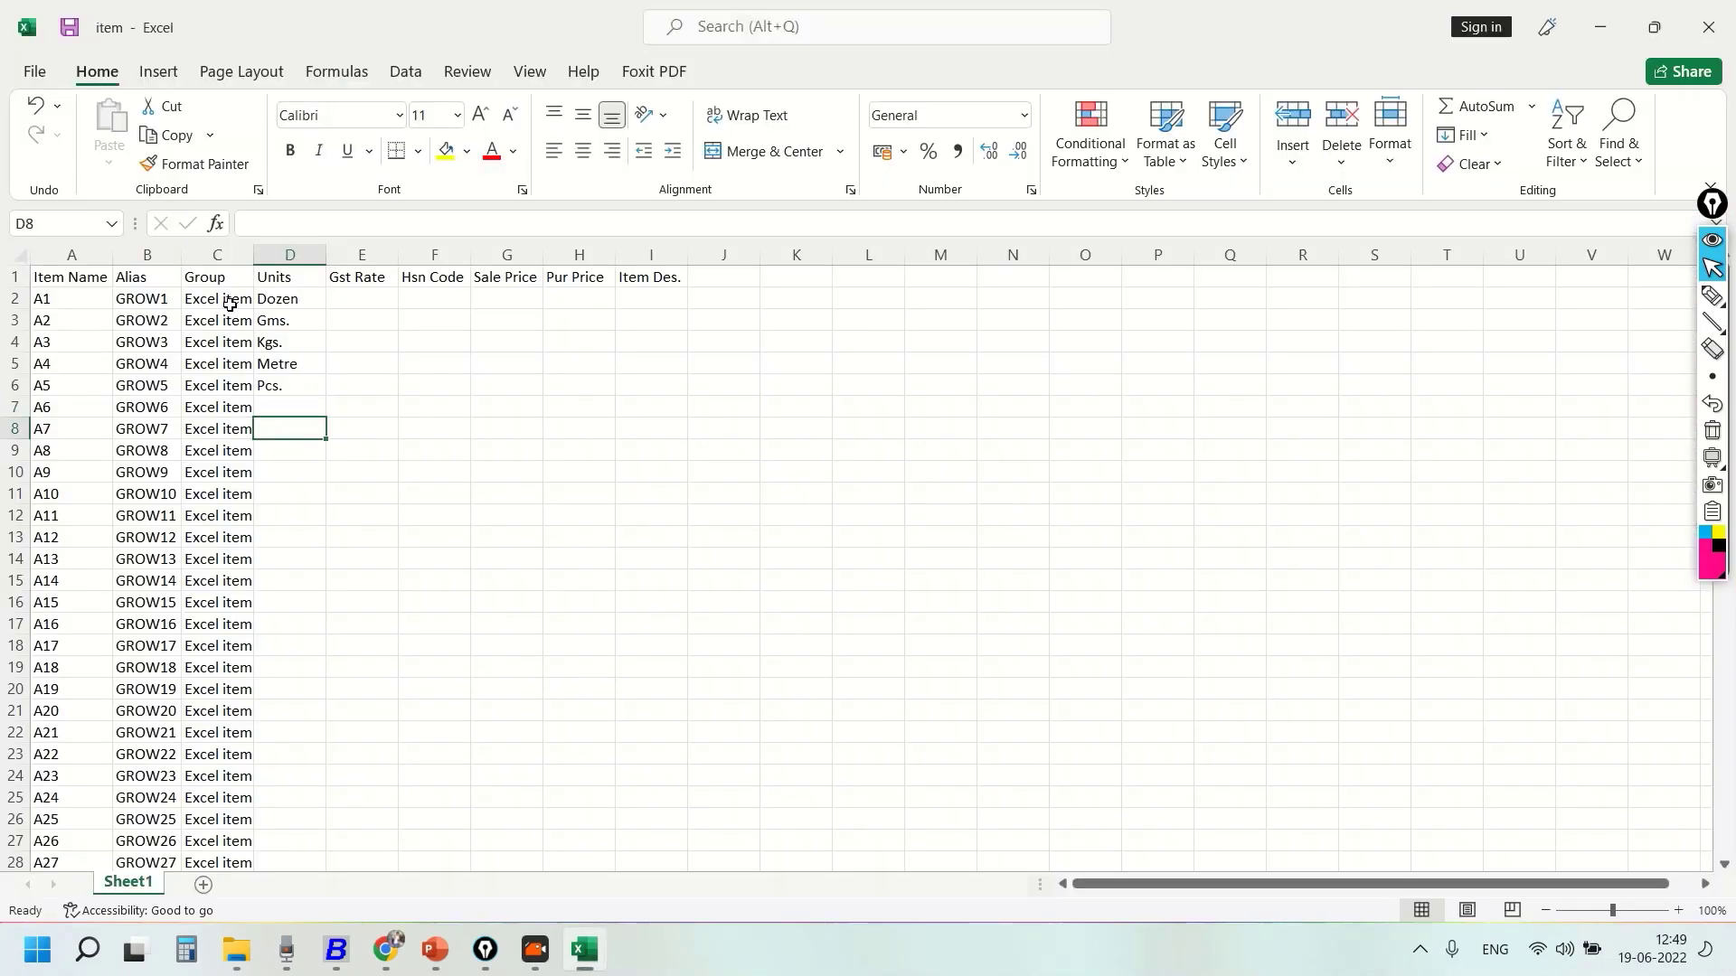
pyautogui.write('Units')
pyautogui.press('Return')
# - Repeat the six units in D2:D7 down the Units column to row 51 and review the filled rows
pyautogui.press('Up')
pyautogui.press('Up')
pyautogui.press('Up')
pyautogui.press('Up')
pyautogui.press('Up')
pyautogui.press('Up')
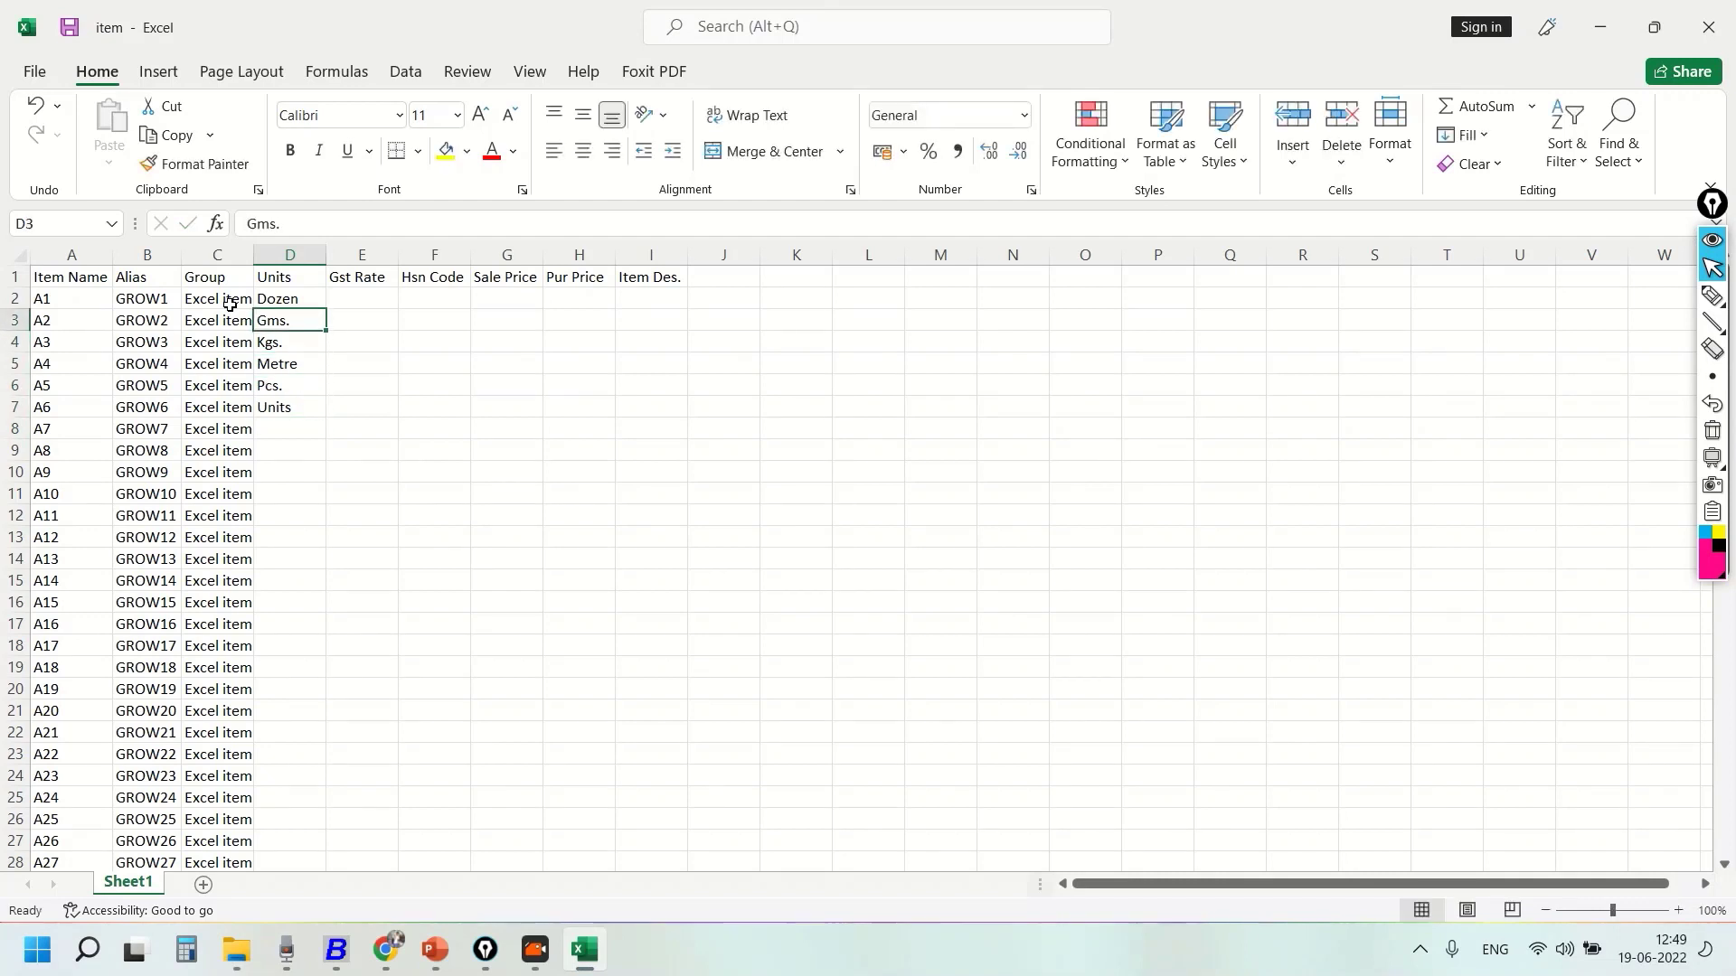
pyautogui.hotkey('shift', 'Down')
pyautogui.hotkey('shift', 'Down')
pyautogui.hotkey('shift', 'Down')
pyautogui.hotkey('shift', 'Down')
pyautogui.hotkey('shift', 'Down')
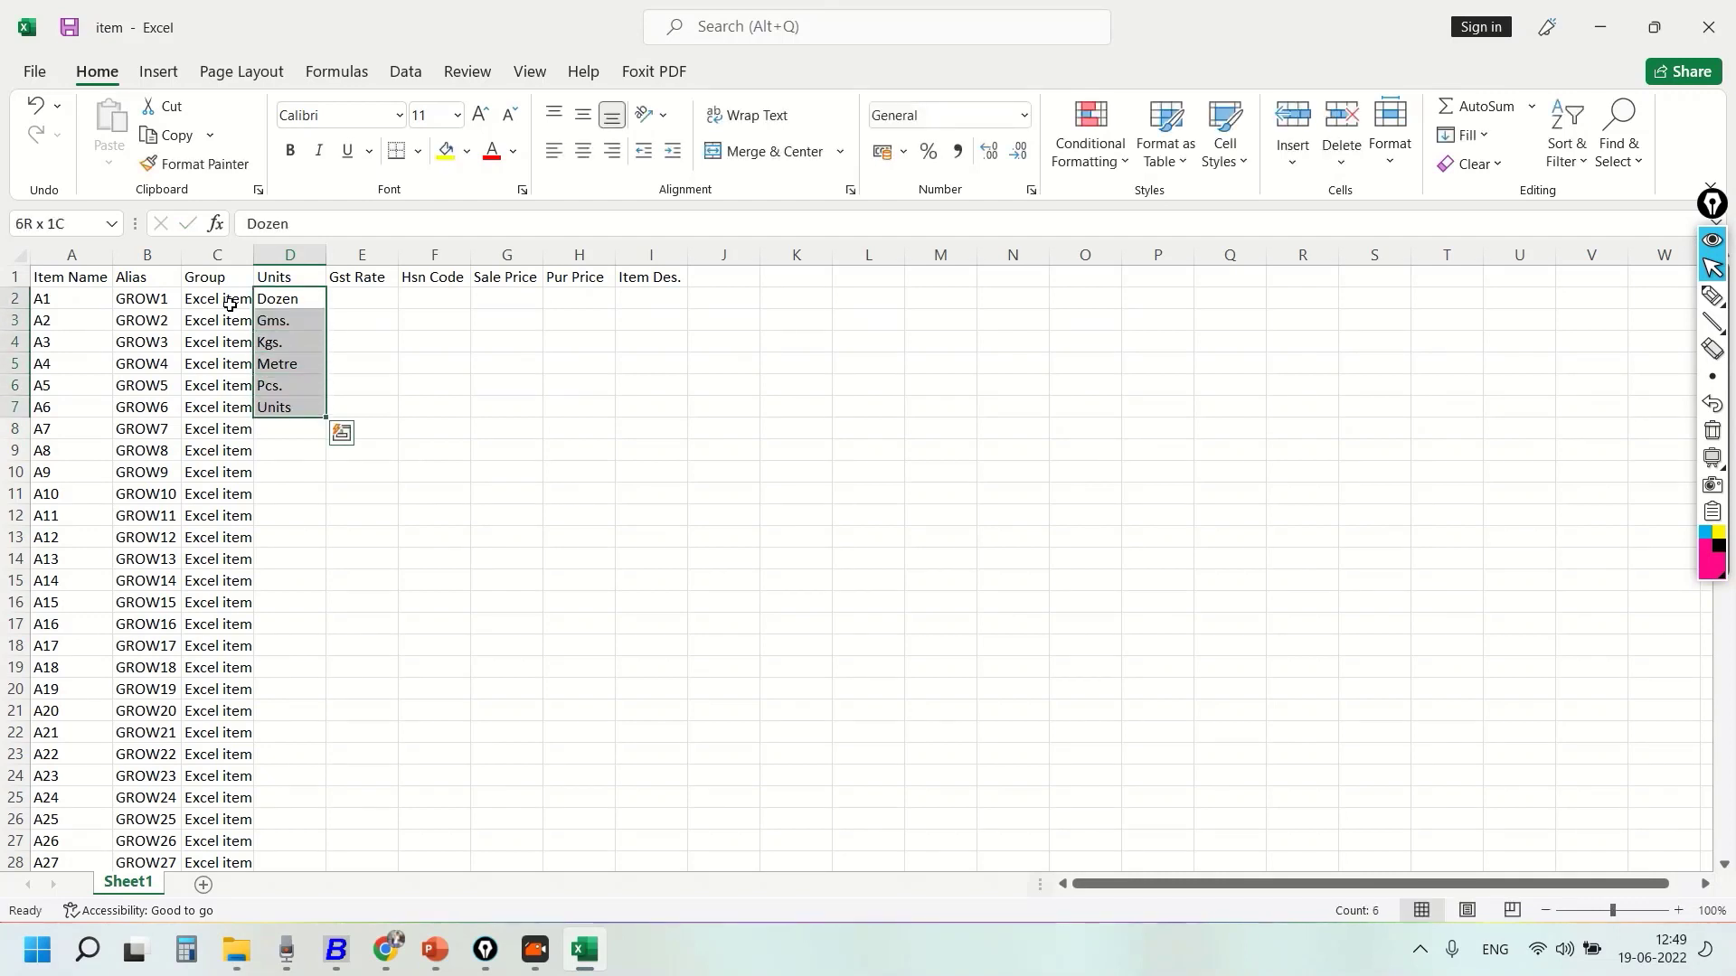
pyautogui.moveTo(326, 414); pyautogui.dragTo(339, 836)
pyautogui.scroll(8, 445, 651)
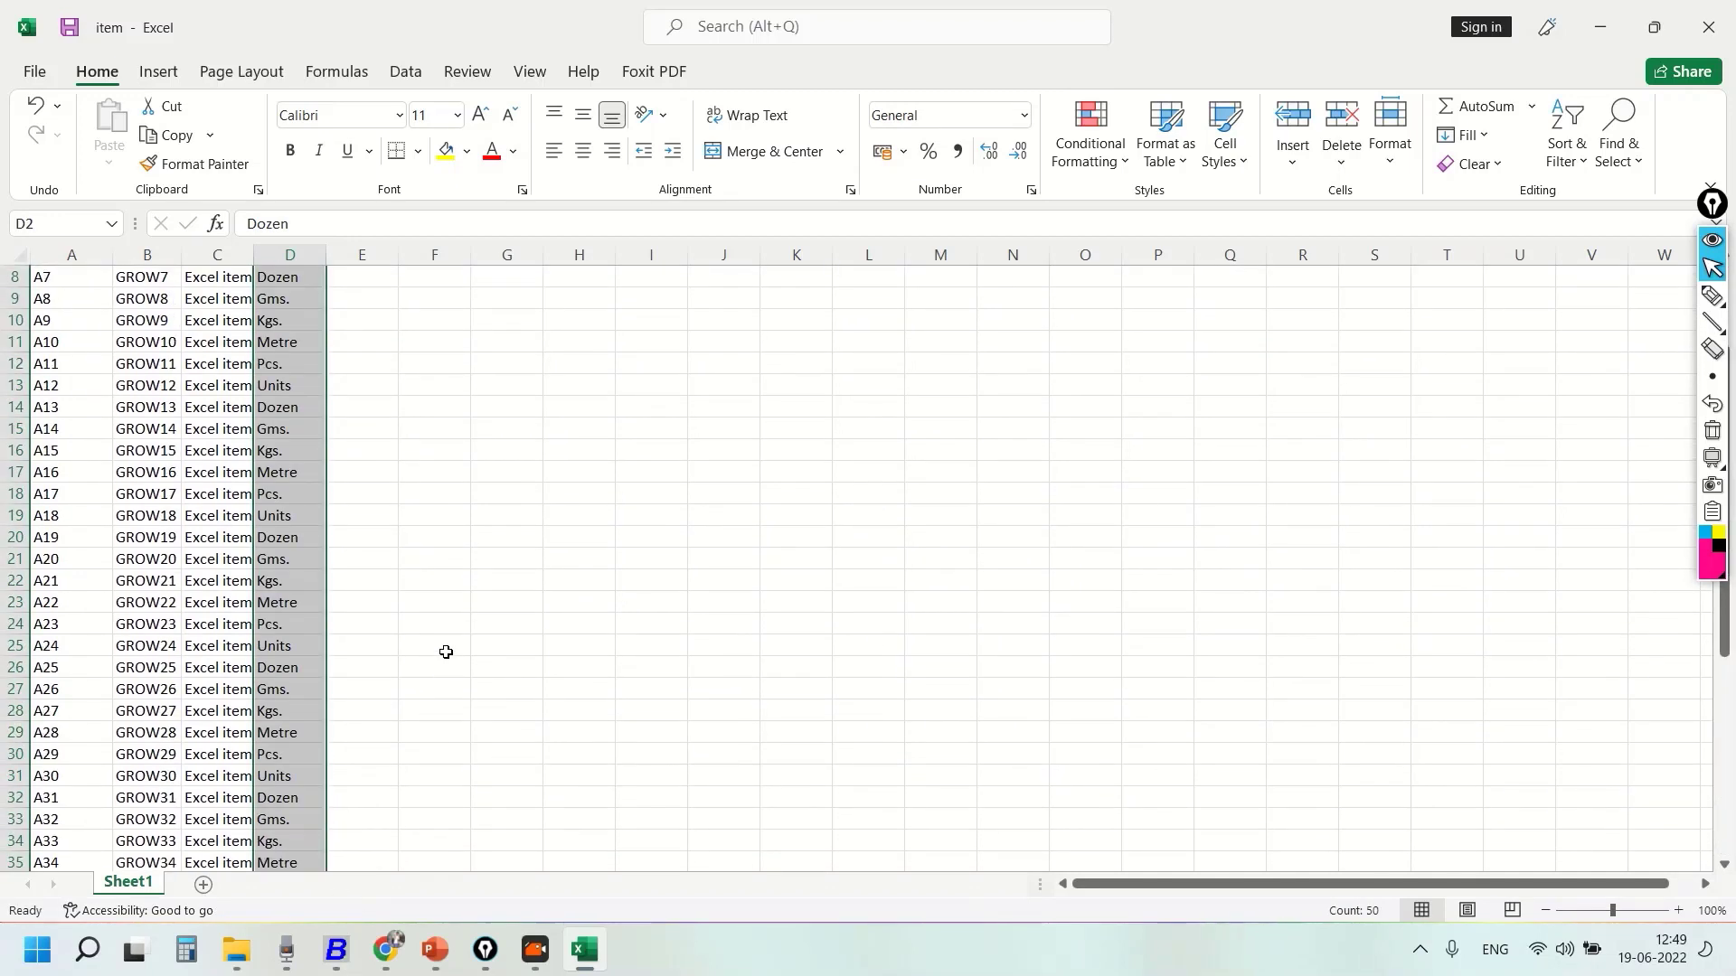
pyautogui.click(459, 425)
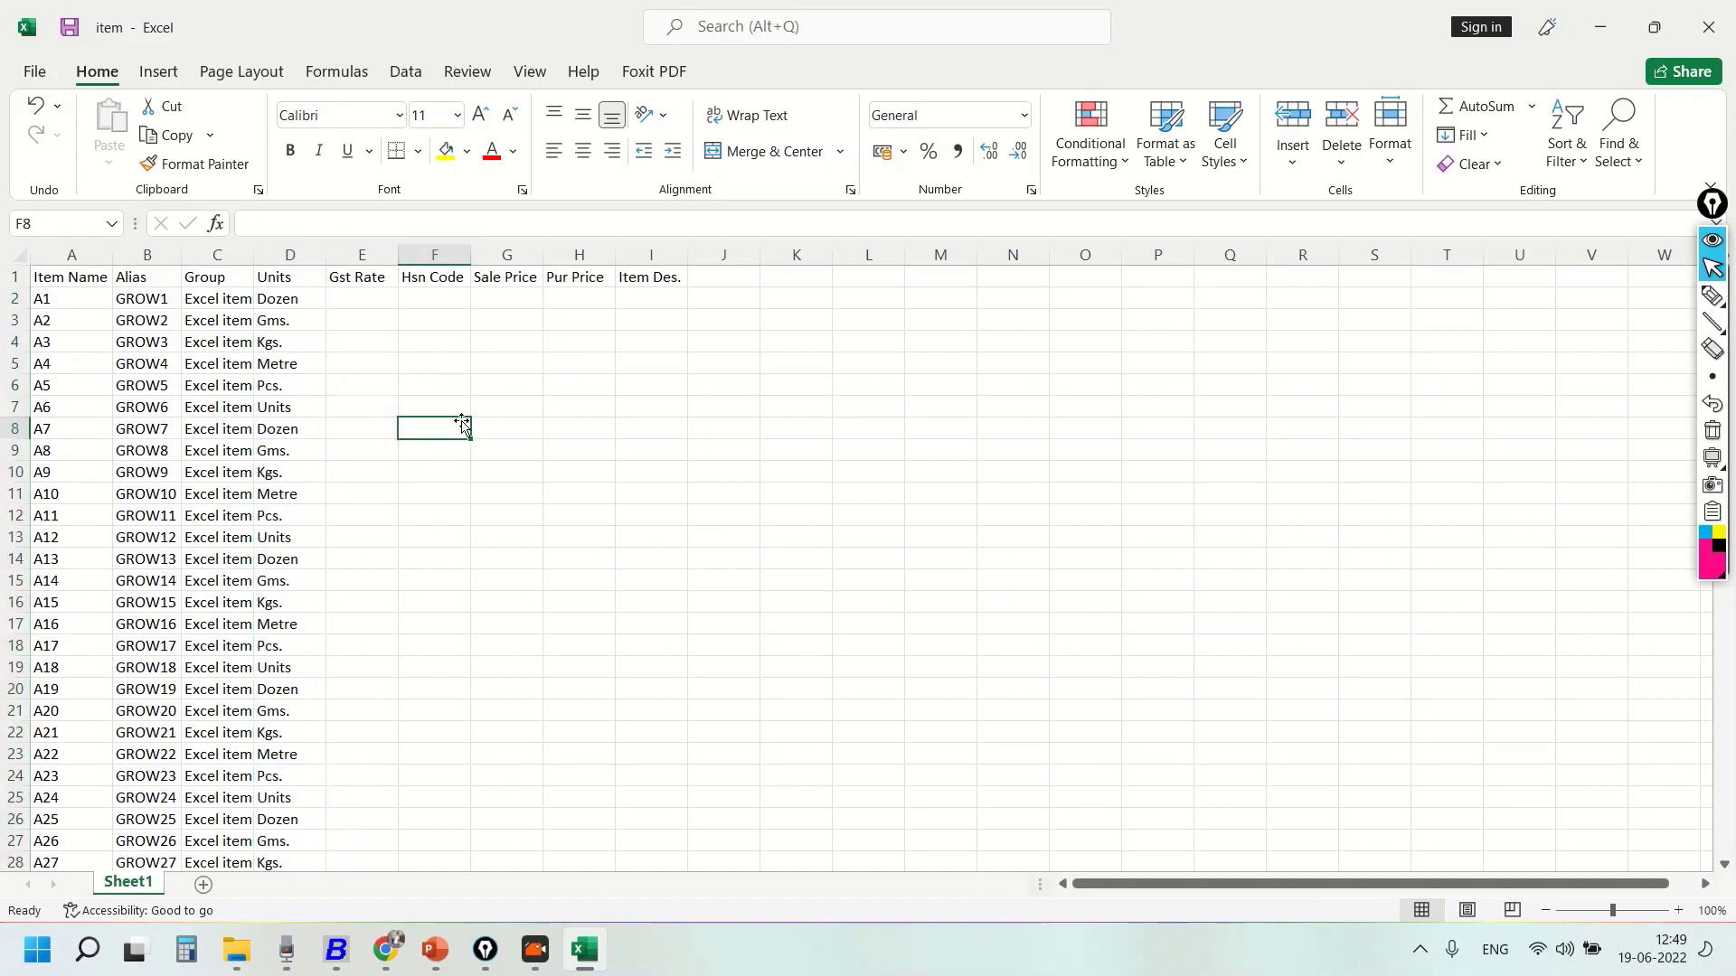
# - Select E2 for the GST rate, then in Busy set item K's unit to Units and move on to its tax category
pyautogui.click(362, 307)
pyautogui.hotkey('alt', 'Tab')
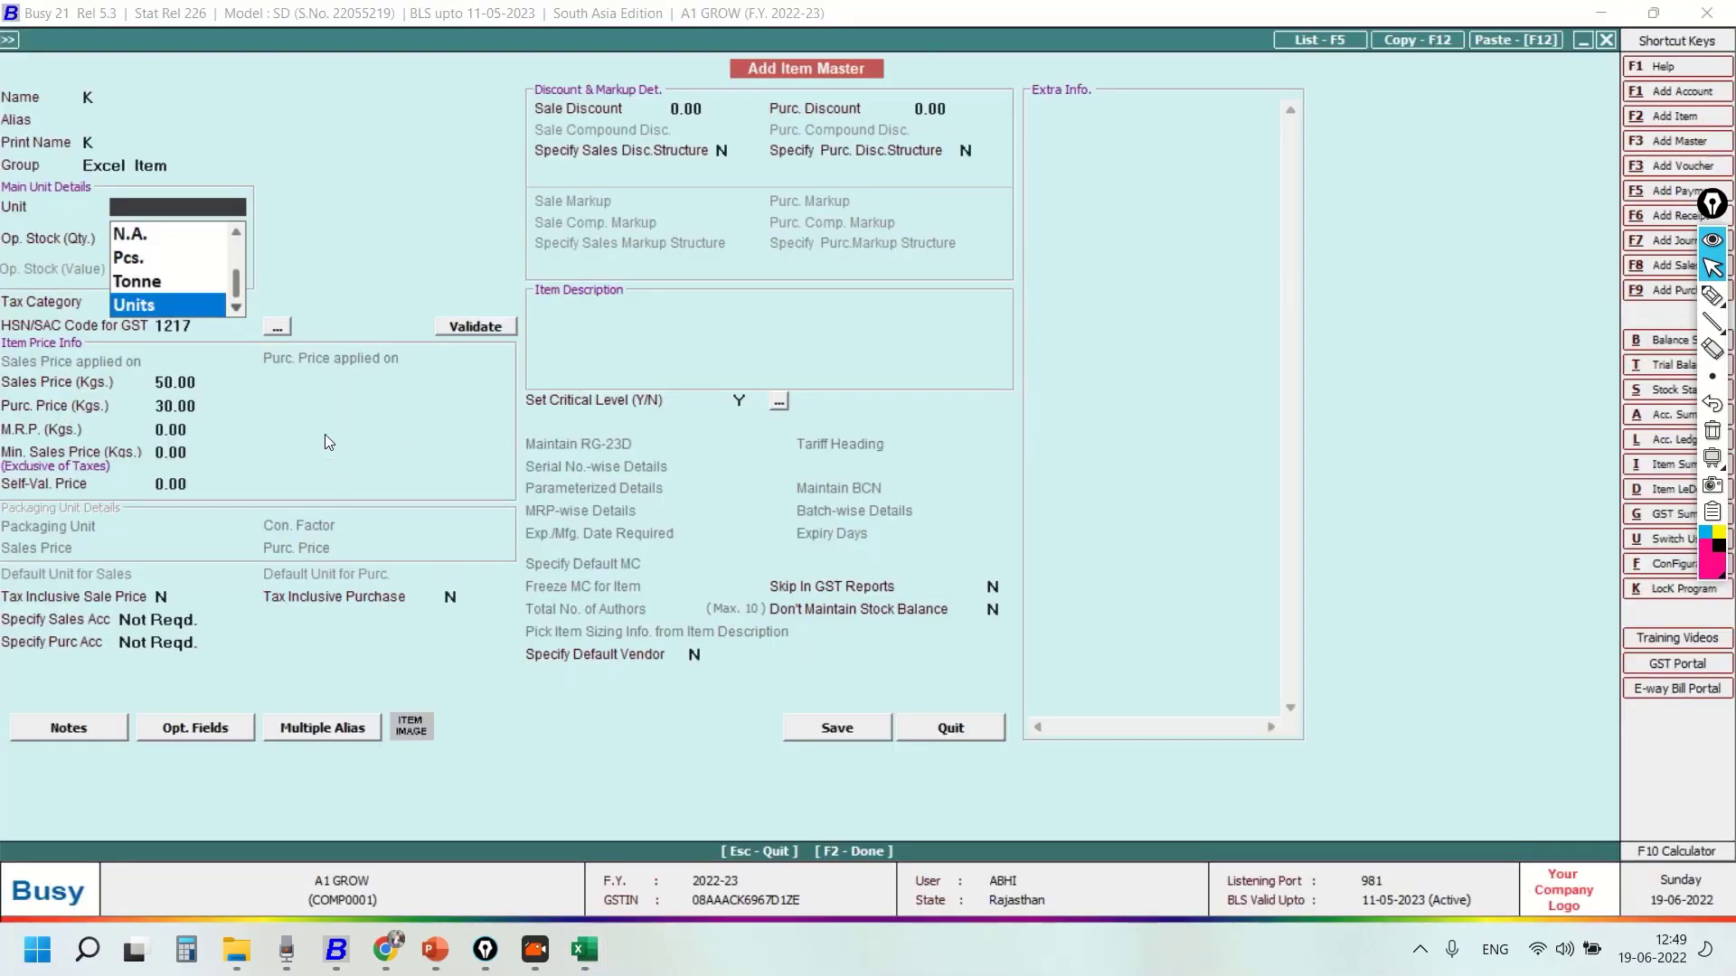
pyautogui.press('Return')
pyautogui.press('Return')
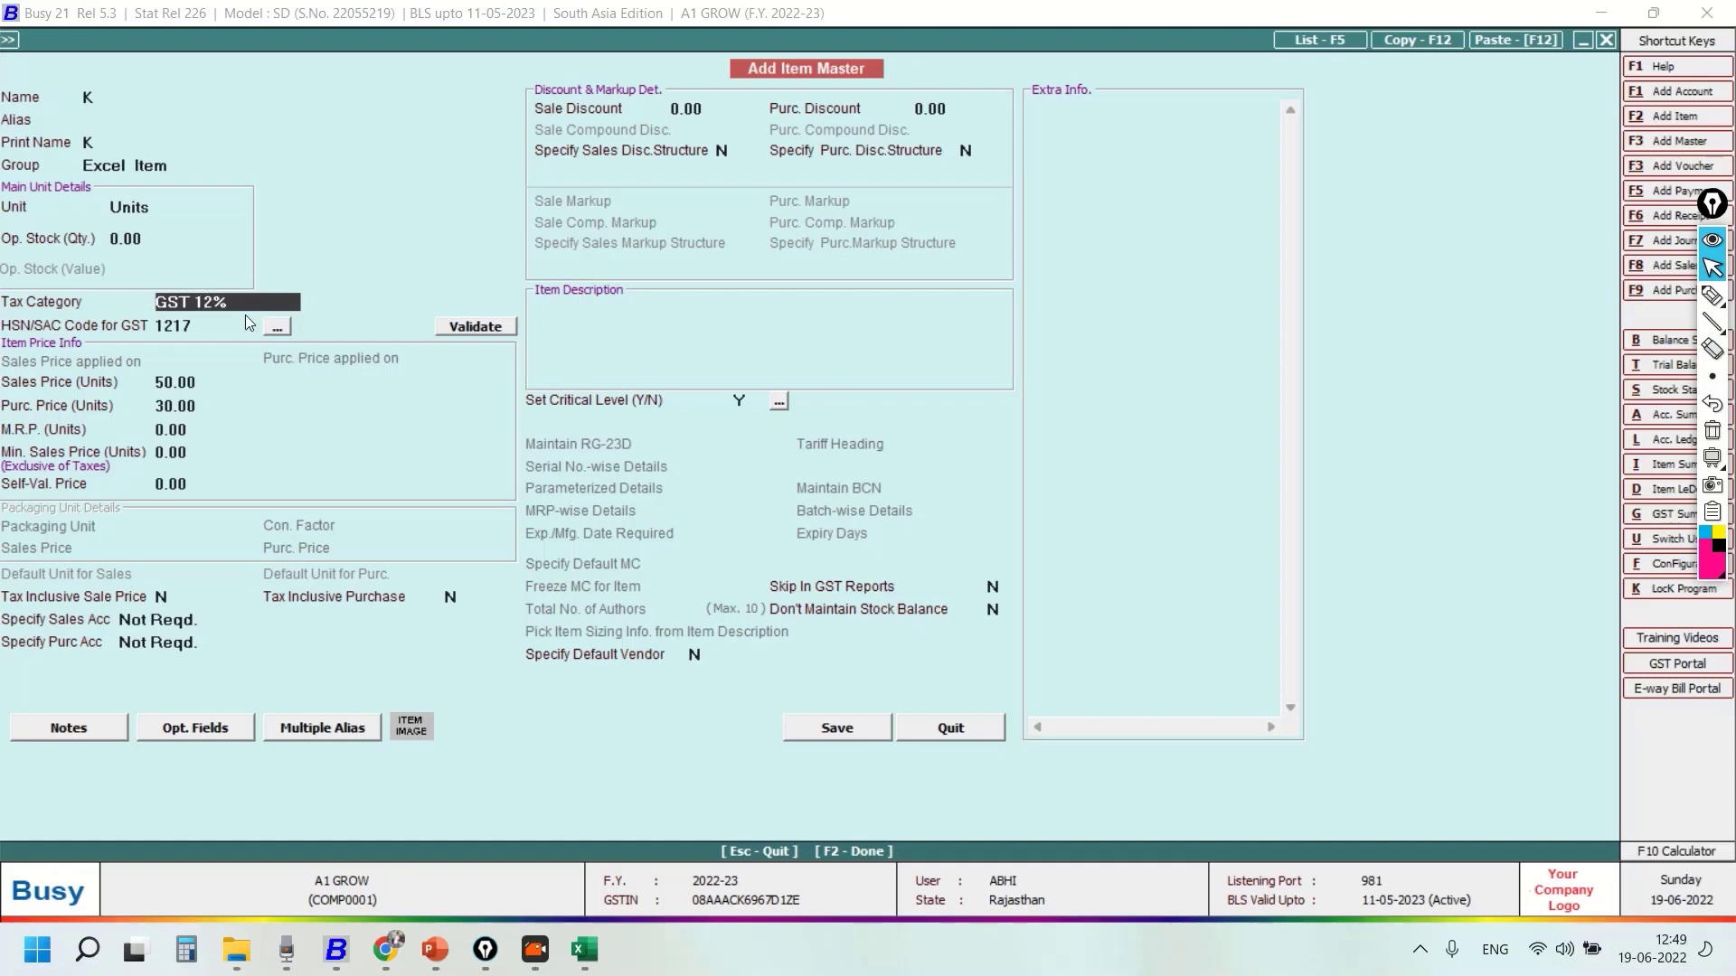
# - Look through the tax categories available for item K in Busy
pyautogui.write('2%')
pyautogui.press('Down')
pyautogui.press('Down')
pyautogui.press('Down')
pyautogui.press('Down')
pyautogui.press('Down')
pyautogui.press('Down')
pyautogui.press('Down')
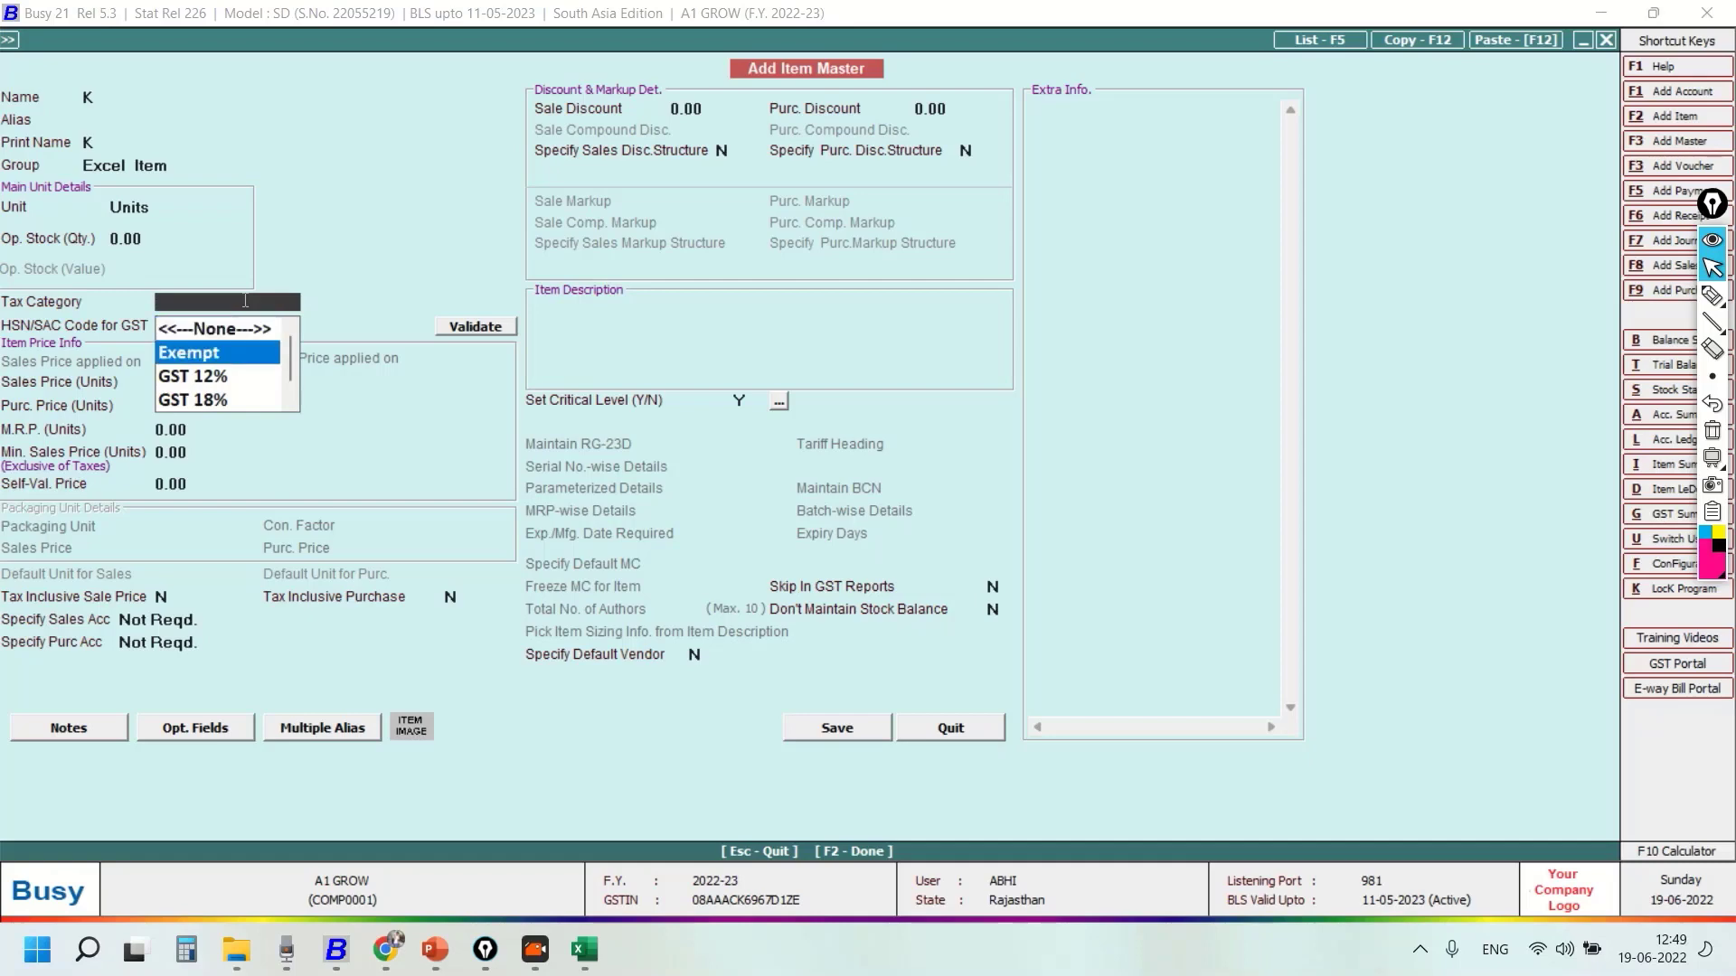
pyautogui.press('Up')
pyautogui.press('Up')
pyautogui.press('Up')
pyautogui.press('Up')
pyautogui.press('Up')
pyautogui.press('Up')
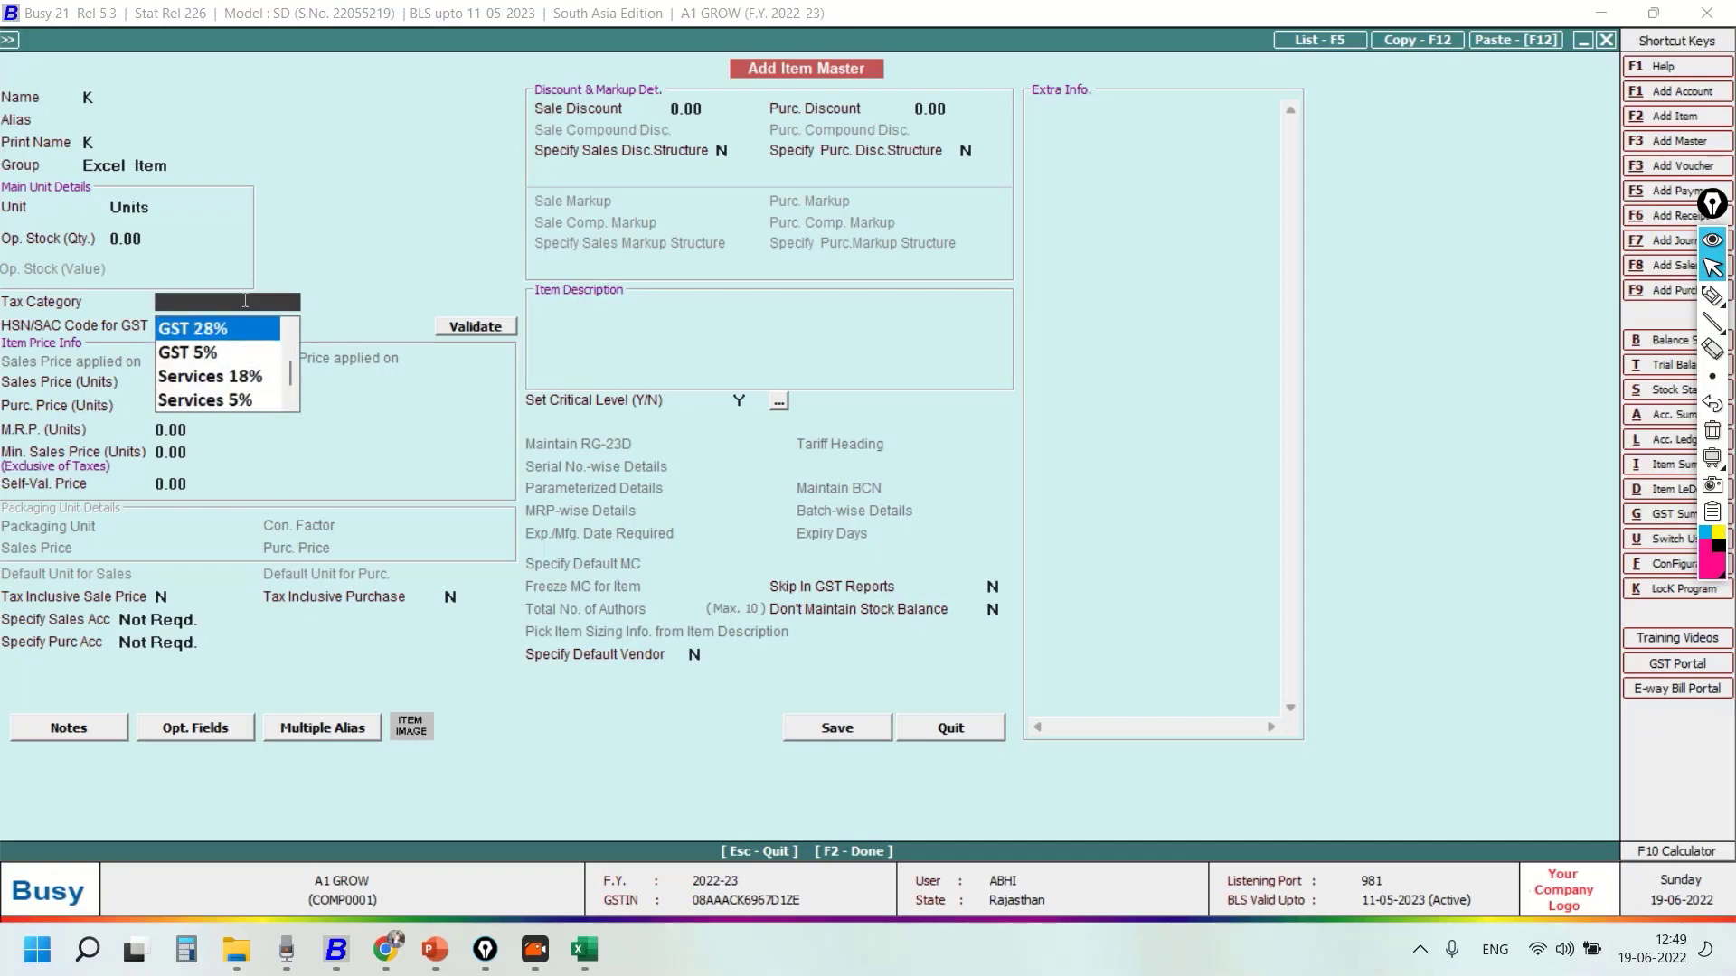
pyautogui.press('Down')
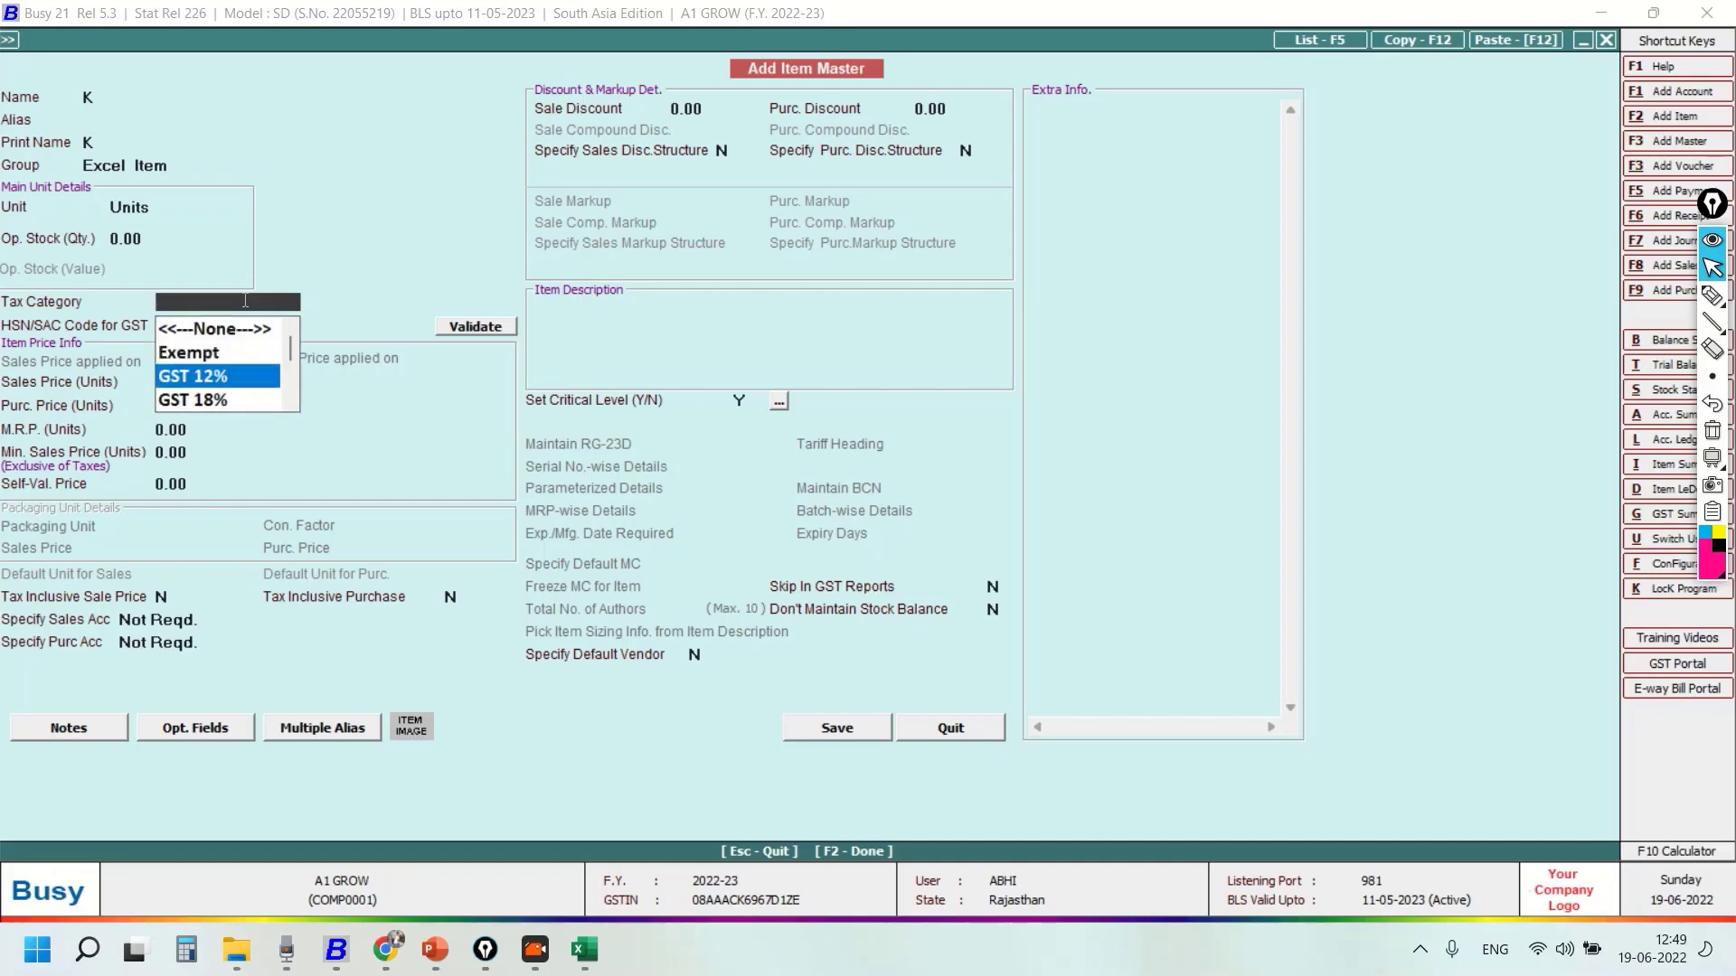
# - Enter GST 12% in E2, matching the tax category name in Busy
pyautogui.hotkey('alt', 'Tab')
pyautogui.write('gst')
pyautogui.hotkey('alt', 'Tab')
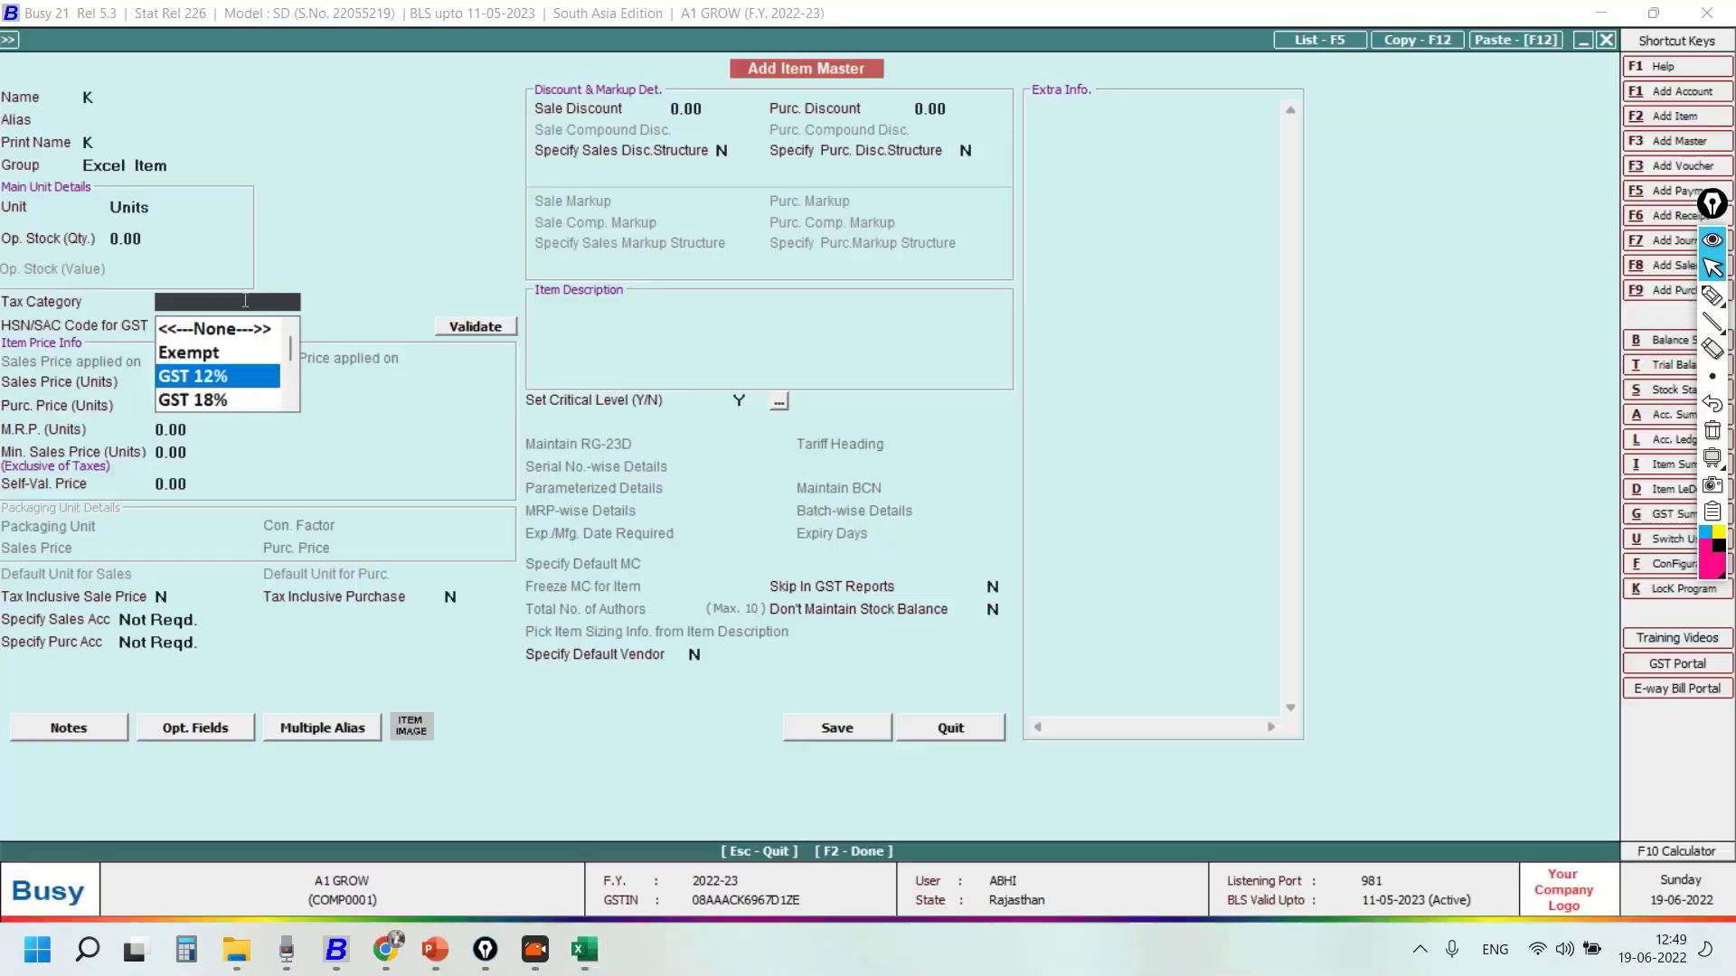
pyautogui.hotkey('alt', 'Tab')
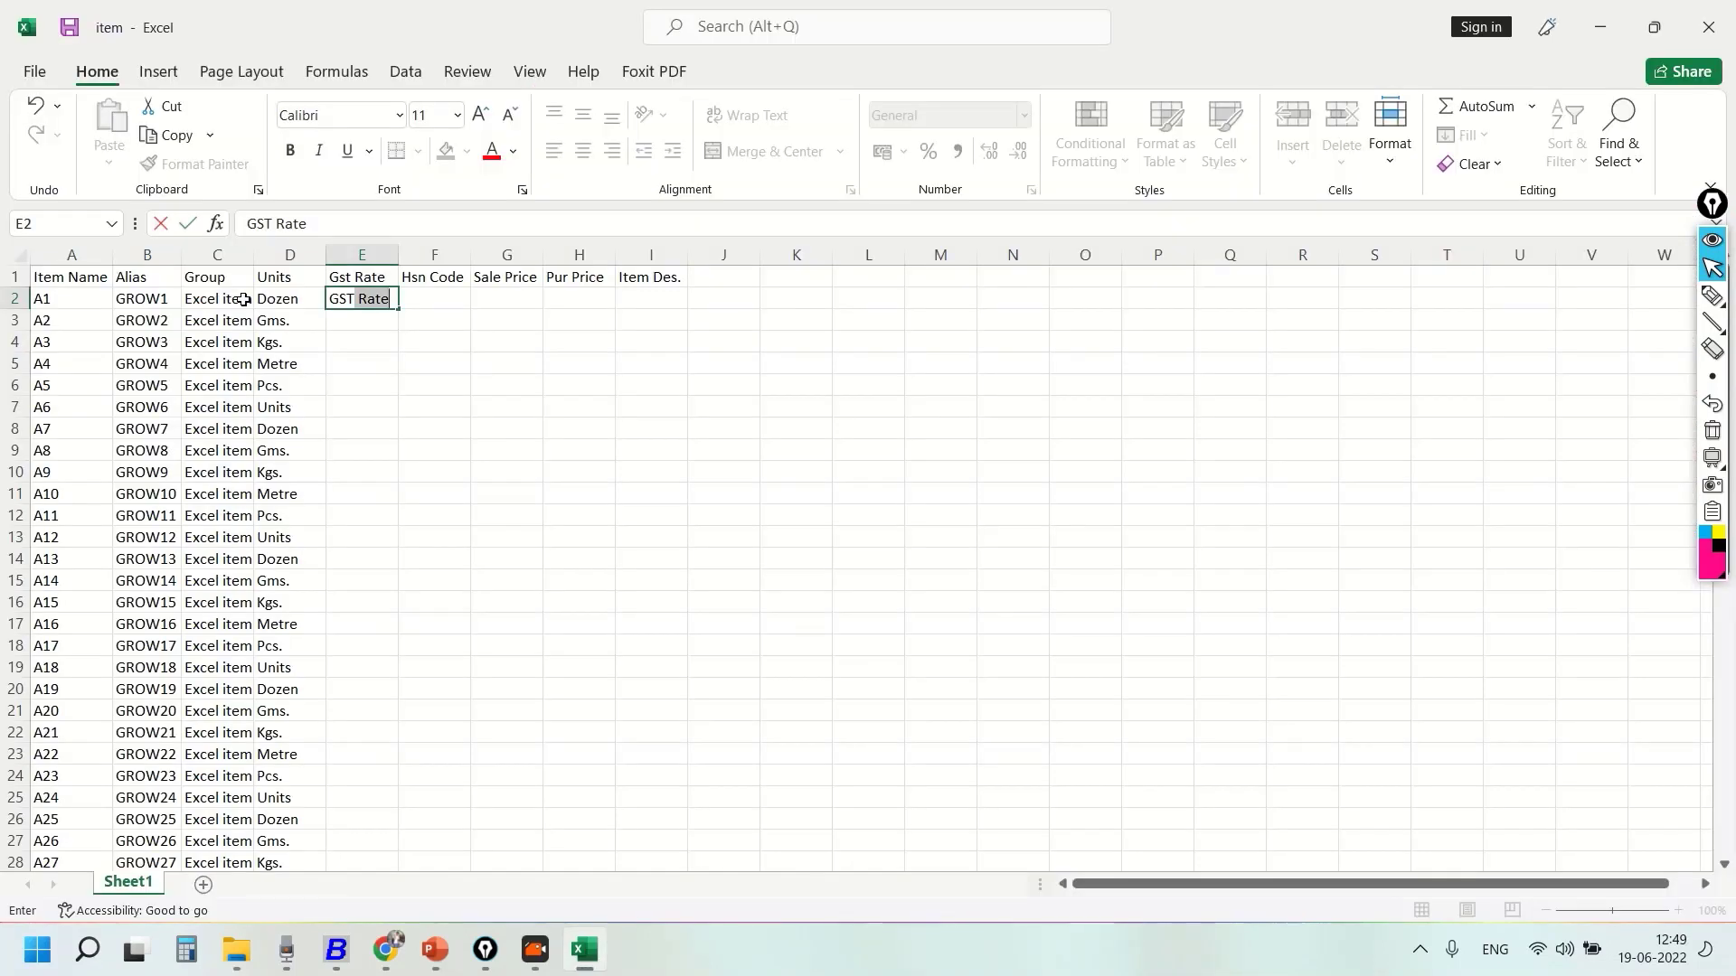
pyautogui.press('BackSpace')
pyautogui.write('1')
# - Examine the names of the other GST rates in Busy's tax category list
pyautogui.hotkey('alt', 'Tab')
pyautogui.press('Down')
pyautogui.press('Down')
pyautogui.press('Down')
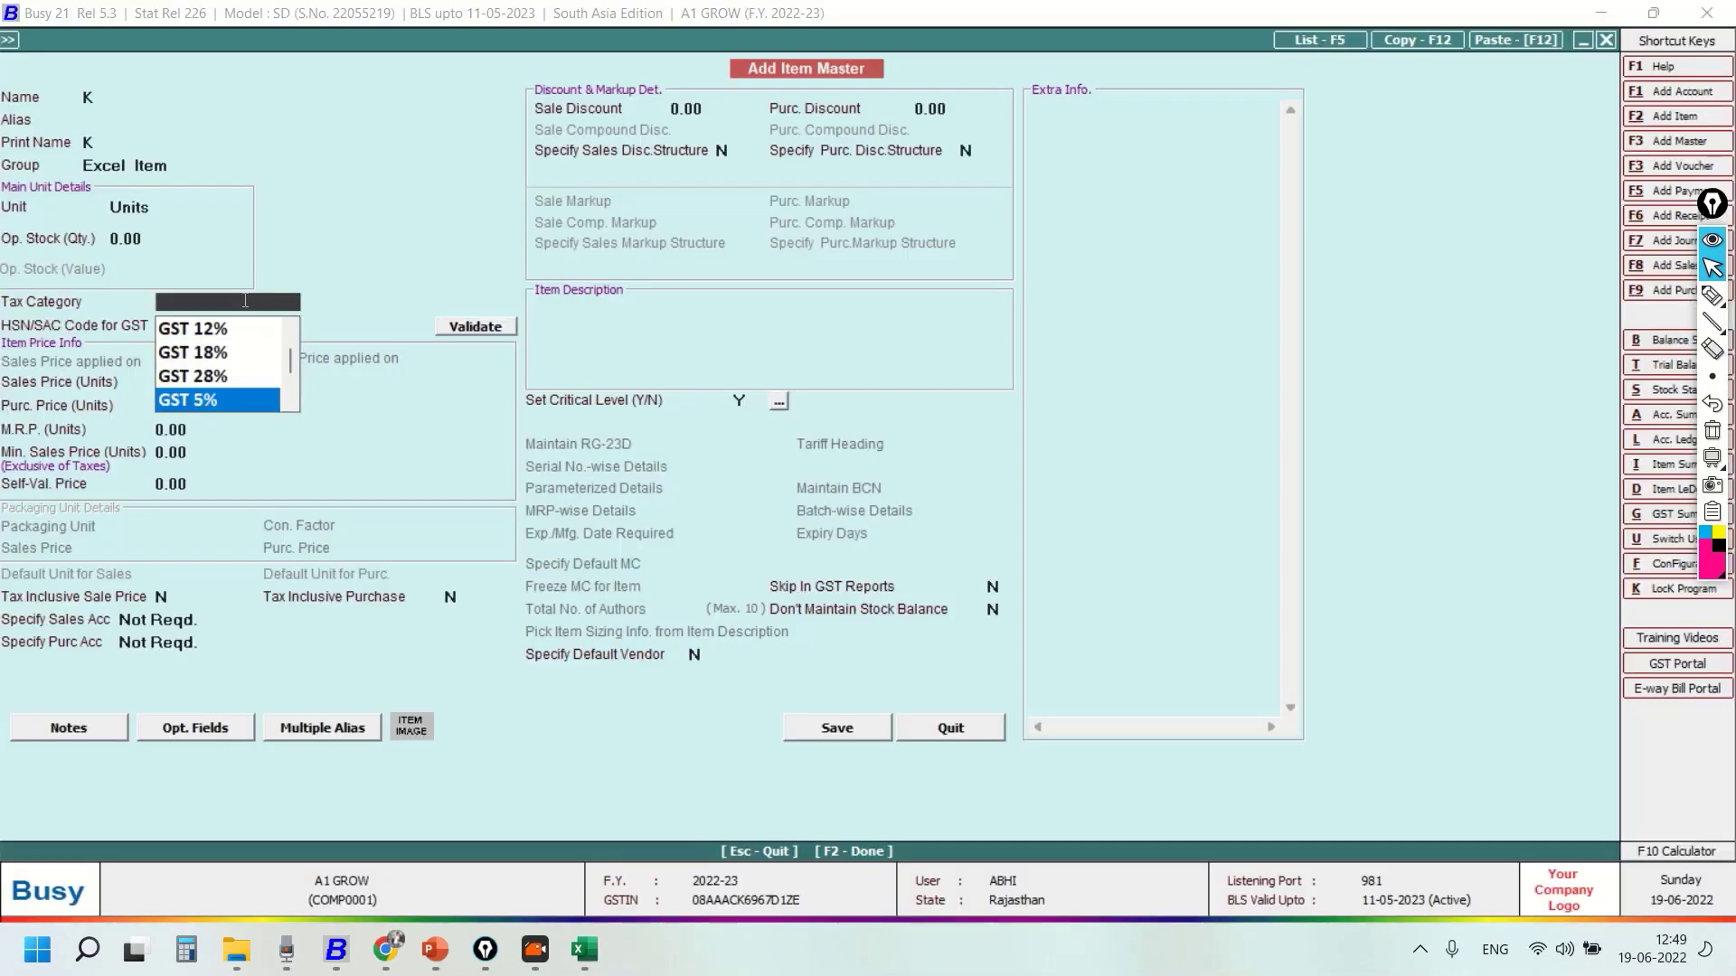
pyautogui.press('Down')
pyautogui.press('Up')
pyautogui.press('Up')
pyautogui.press('Up')
pyautogui.press('Up')
pyautogui.press('Up')
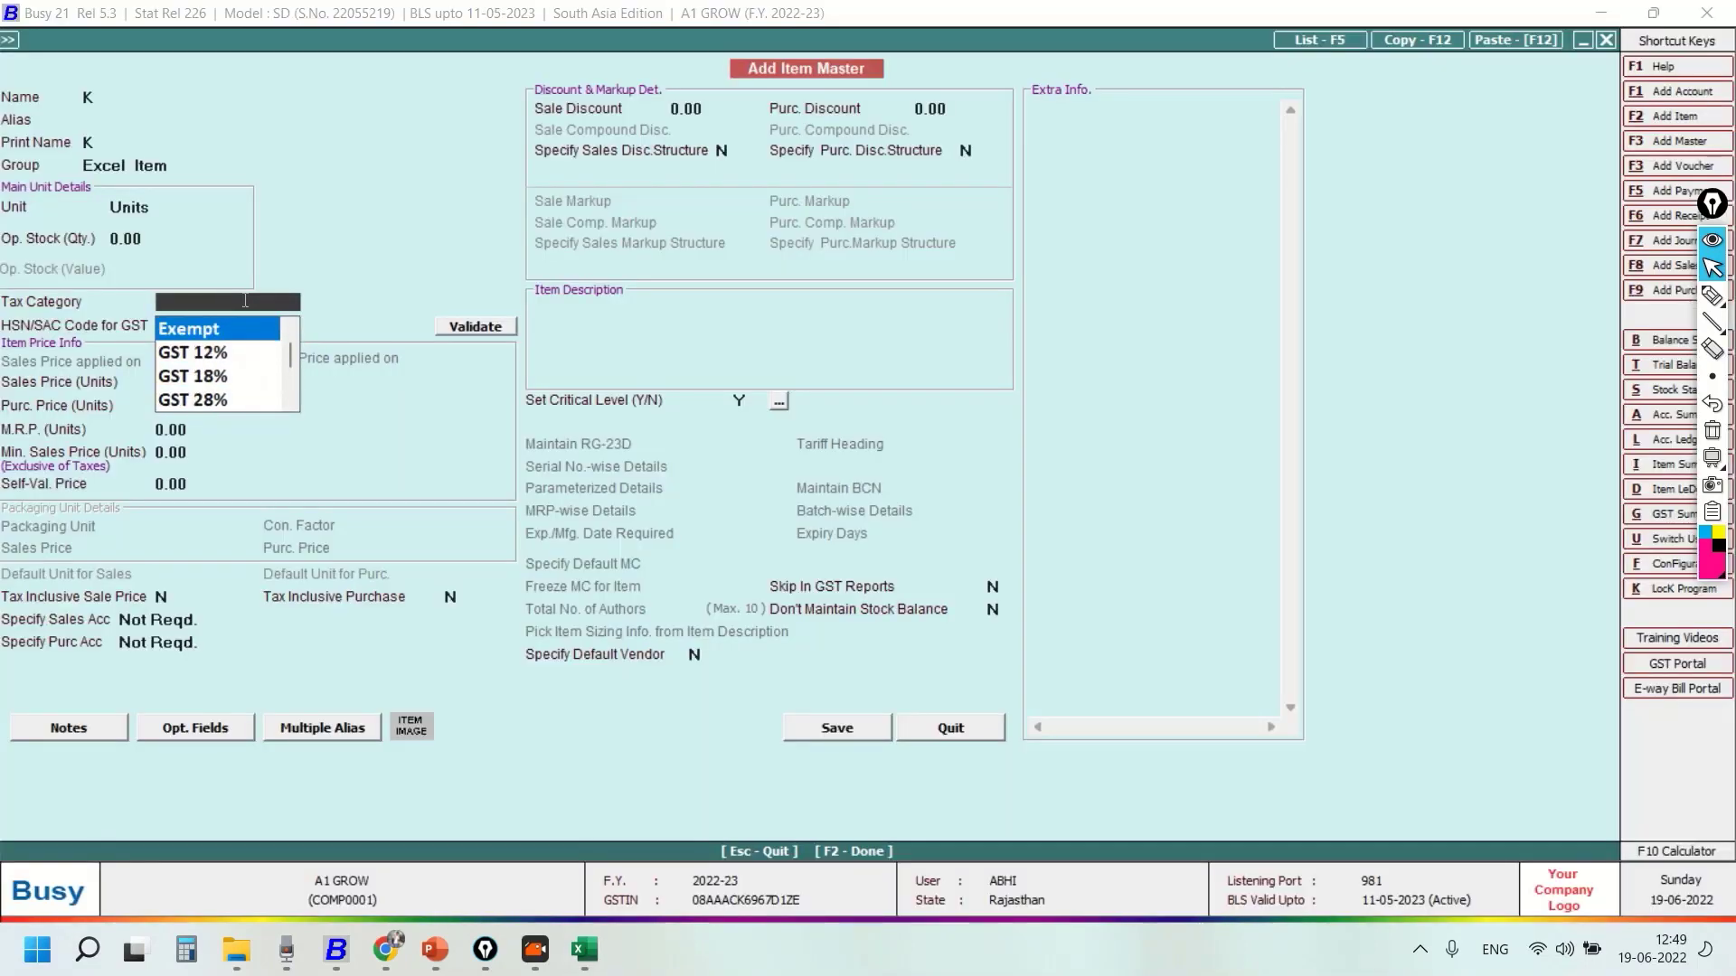
pyautogui.press('Down')
pyautogui.press('Down')
pyautogui.press('Down')
pyautogui.press('Down')
pyautogui.press('Down')
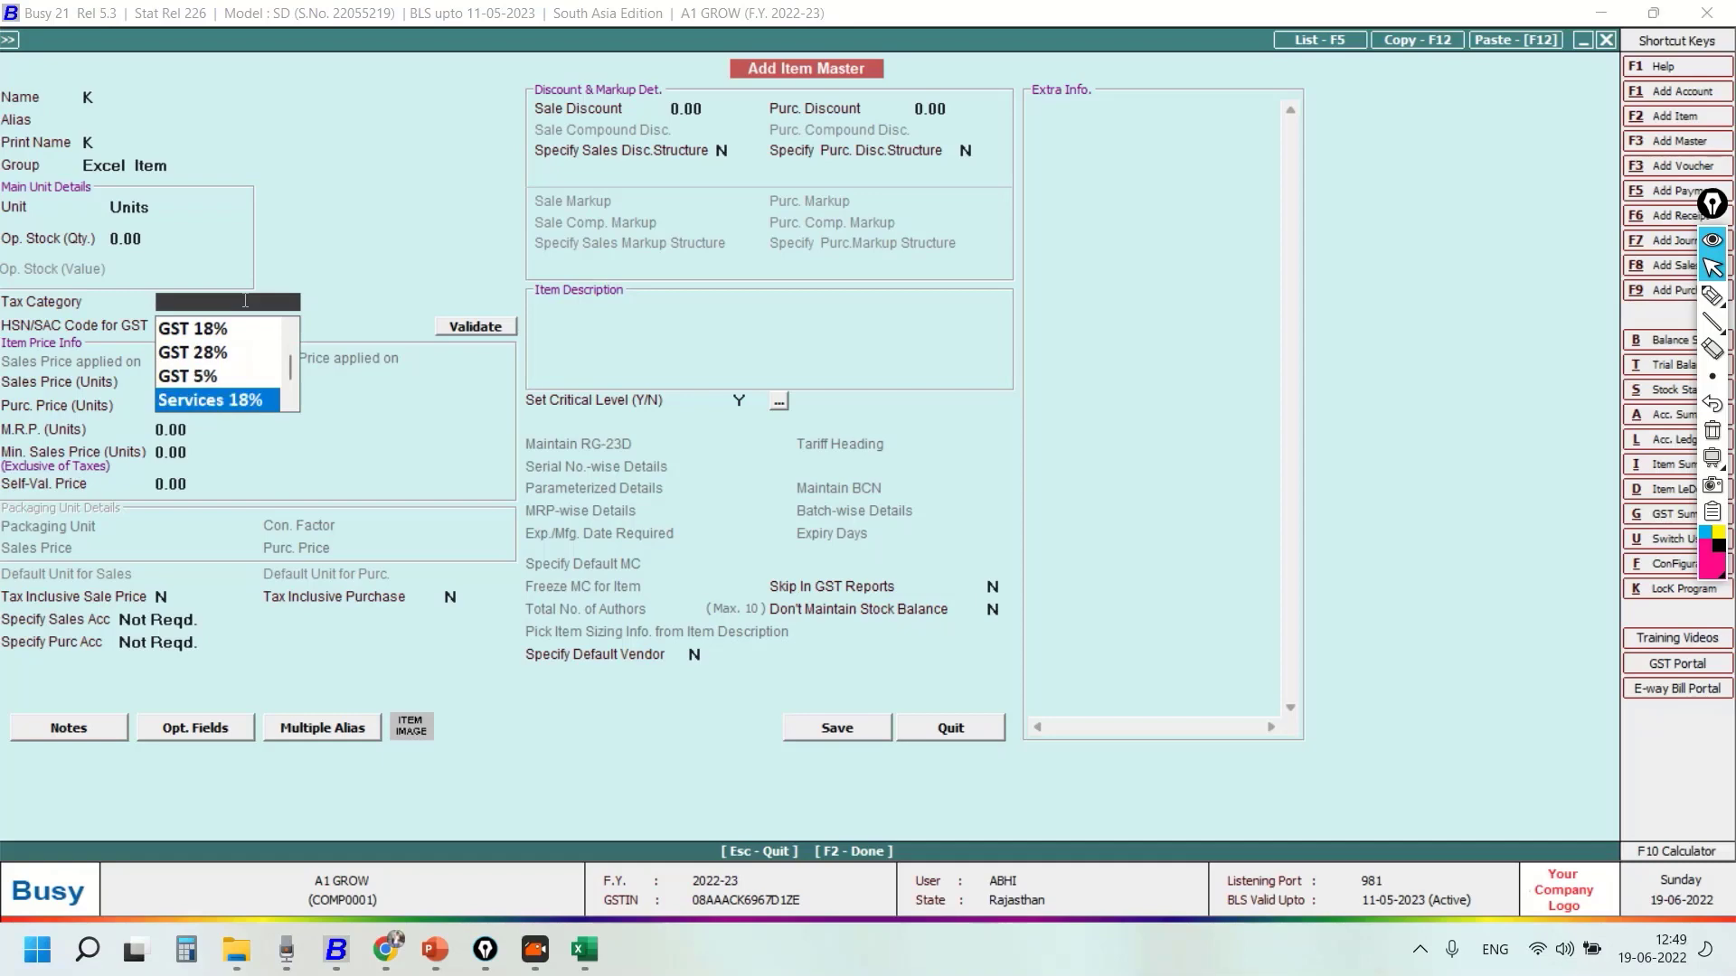
# - Return to Excel and fill GST 12% down from E2 to E6
pyautogui.hotkey('alt', 'Tab')
pyautogui.press('Up')
pyautogui.hotkey('shift', 'Down')
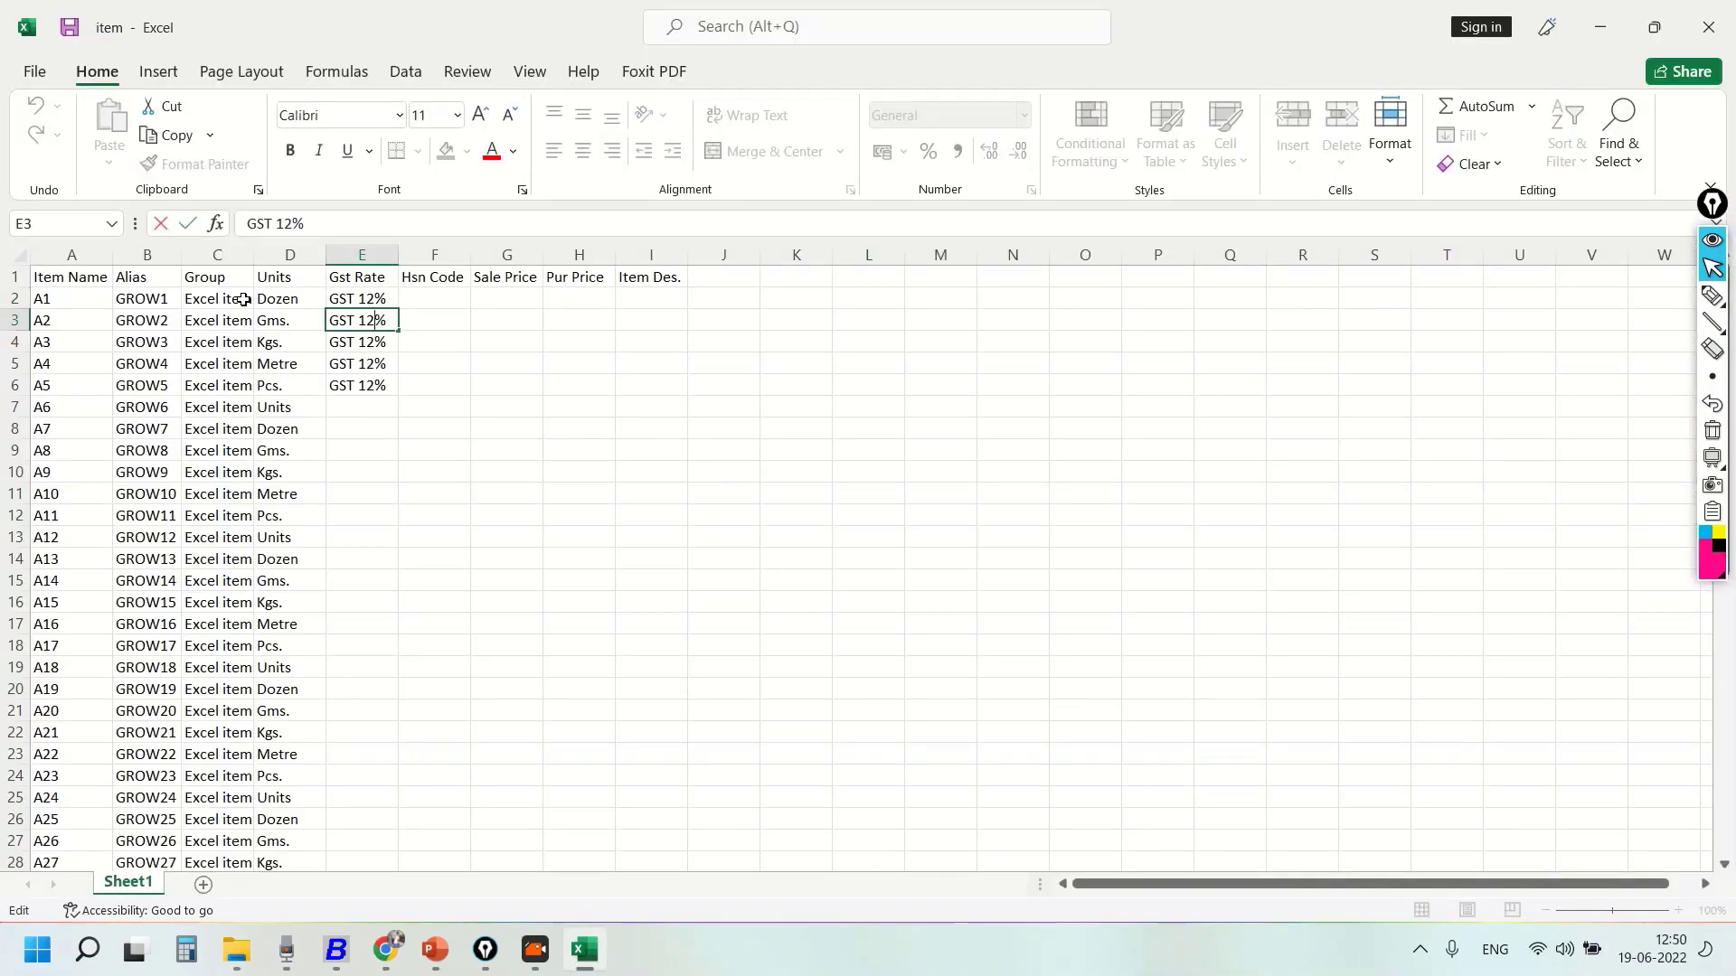
# - Change the GST rate in E3 to GST 5%
pyautogui.press('BackSpace')
pyautogui.press('BackSpace')
pyautogui.write('5')
pyautogui.press('Return')
# - Change the GST rate in E4 to GST 28%
pyautogui.press('F2')
pyautogui.press('Left')
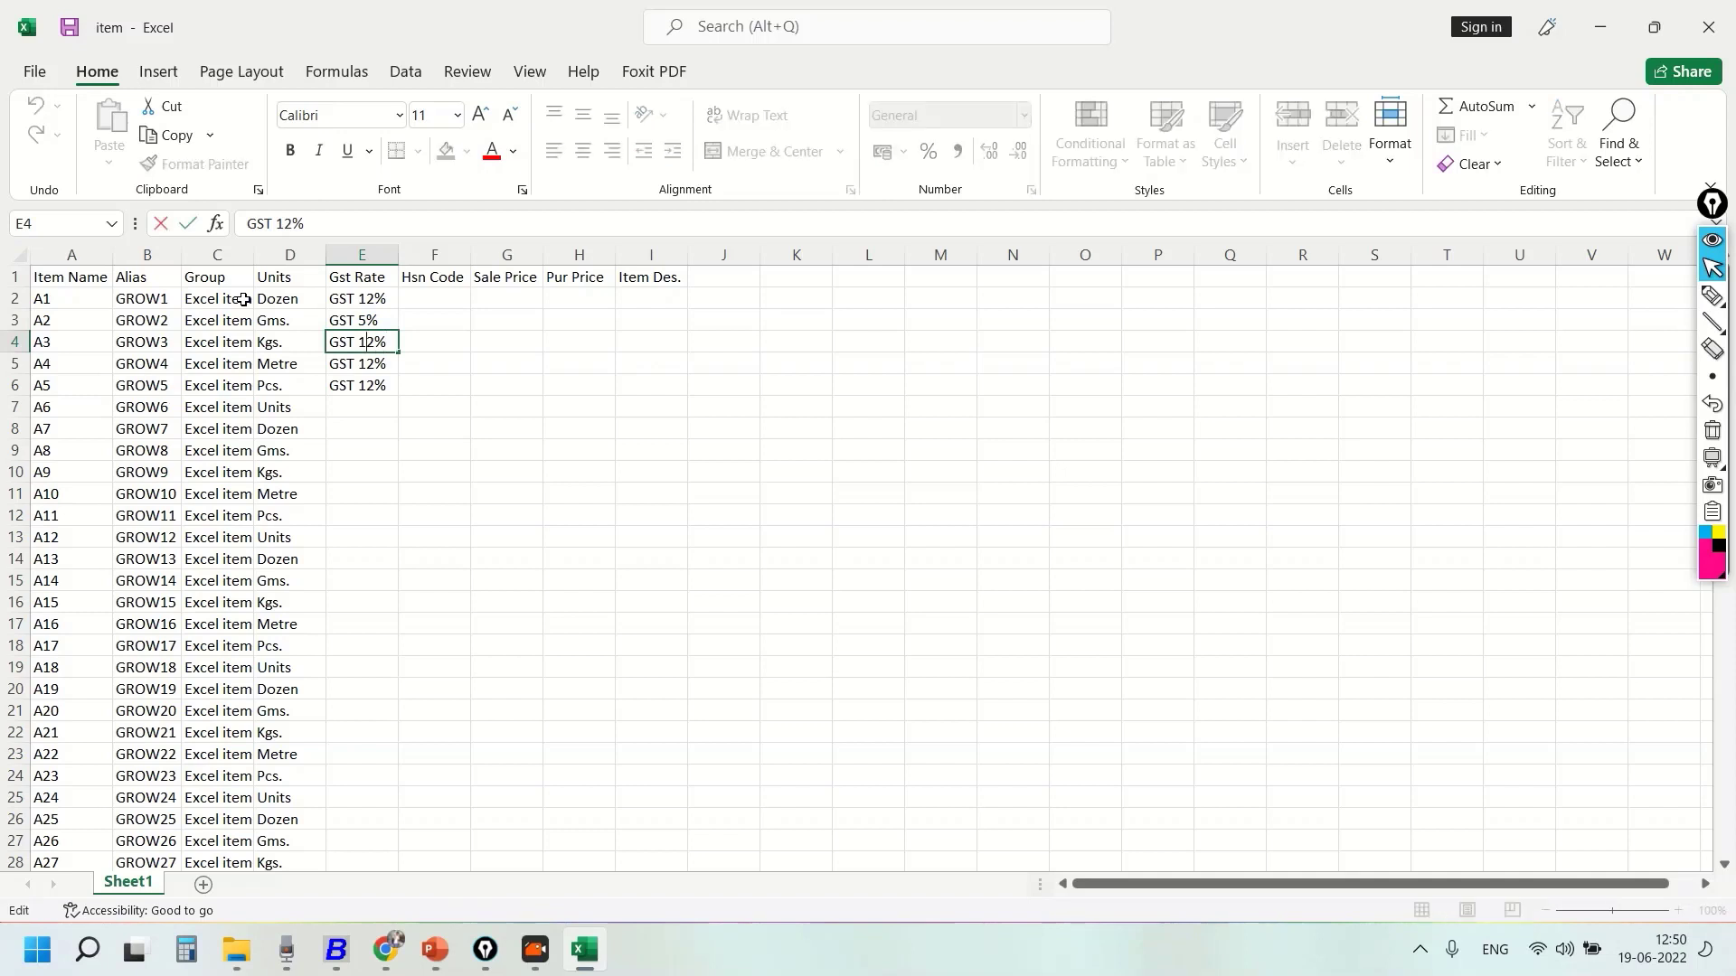
pyautogui.press('Left')
pyautogui.press('BackSpace')
pyautogui.write('0')
pyautogui.press('Delete')
pyautogui.press('BackSpace')
pyautogui.write('28')
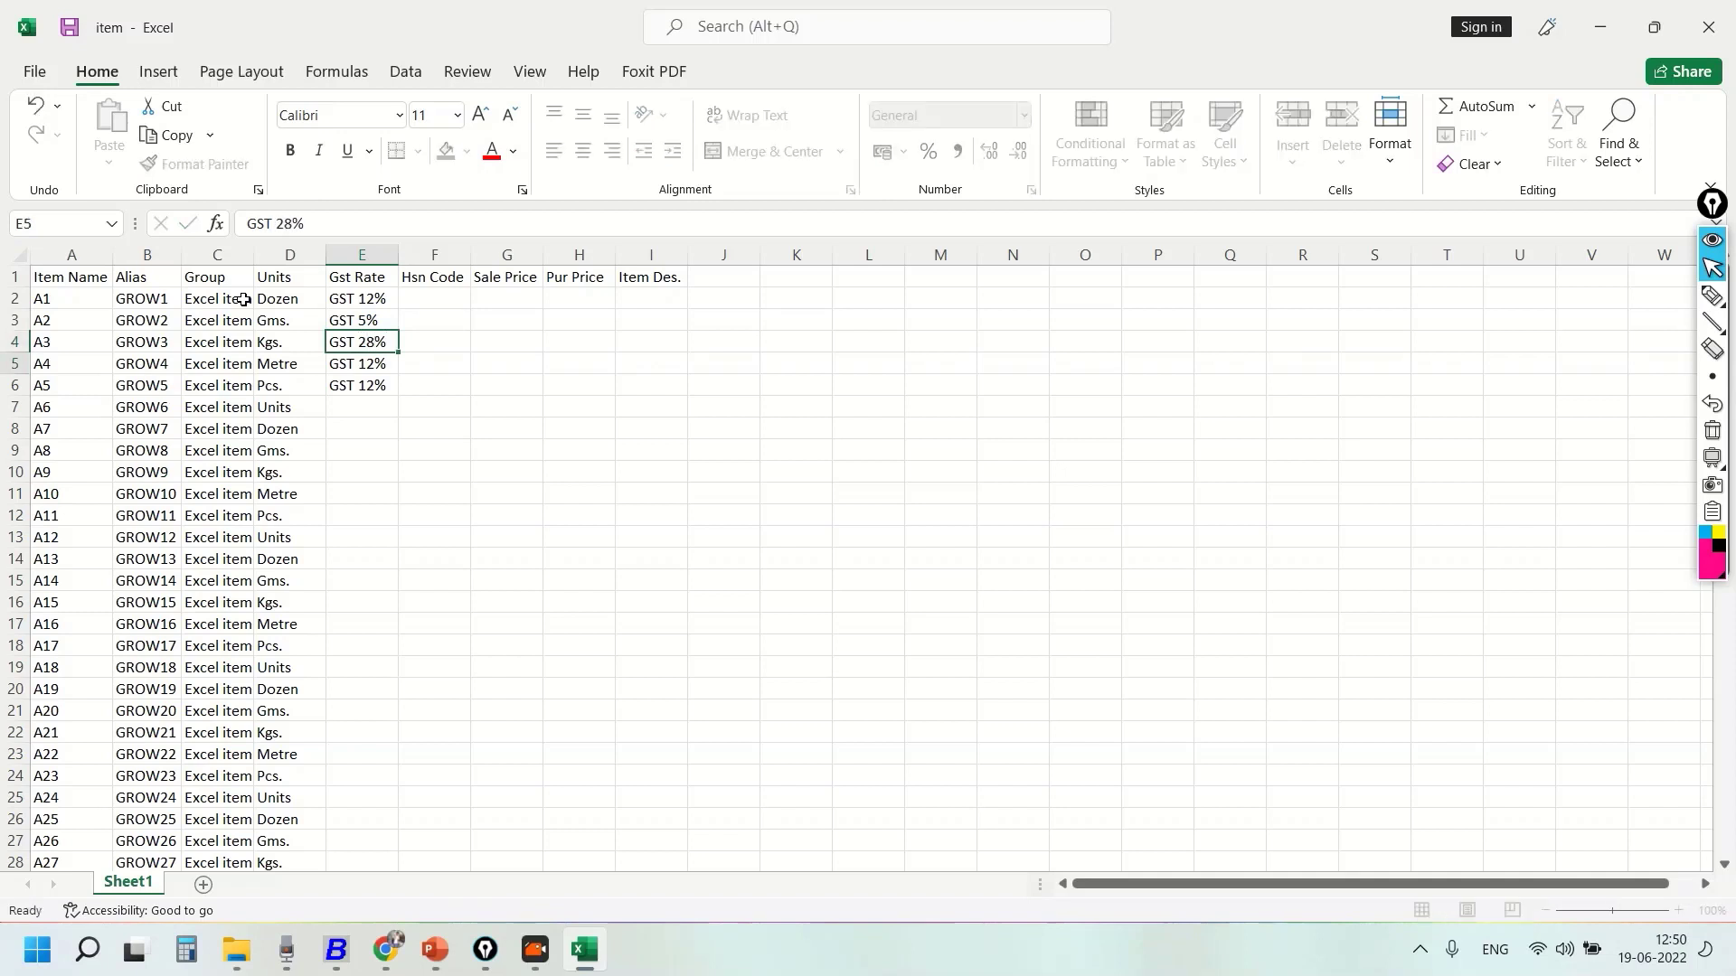
pyautogui.press('Return')
# - Change the GST rate in E5 to GST 18%
pyautogui.press('F2')
pyautogui.press('Left')
pyautogui.press('Left')
pyautogui.press('Delete')
pyautogui.press('BackSpace')
pyautogui.write('18')
pyautogui.press('Return')
# - Repeat the four GST rates in E2:E5 down the Gst Rate column to row 51
pyautogui.press('Up')
pyautogui.press('Up')
pyautogui.press('Up')
pyautogui.press('Up')
pyautogui.hotkey('shift', 'Down')
pyautogui.hotkey('shift', 'Down')
pyautogui.hotkey('shift', 'Down')
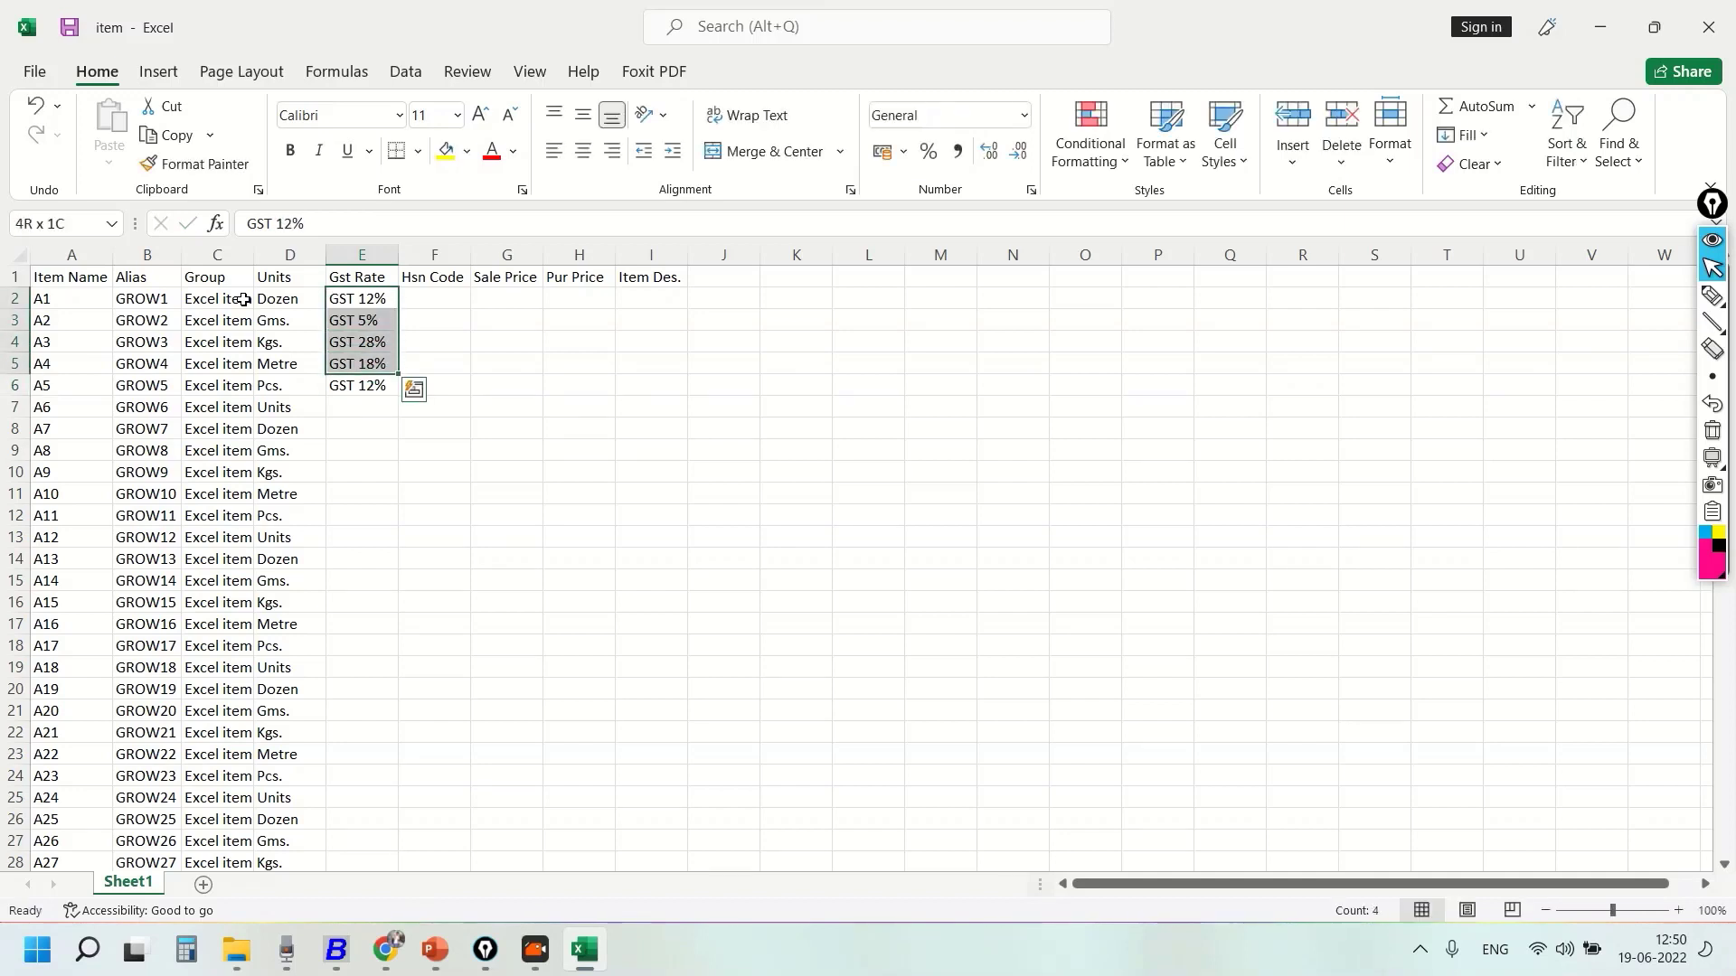
pyautogui.moveTo(401, 378); pyautogui.dragTo(434, 632)
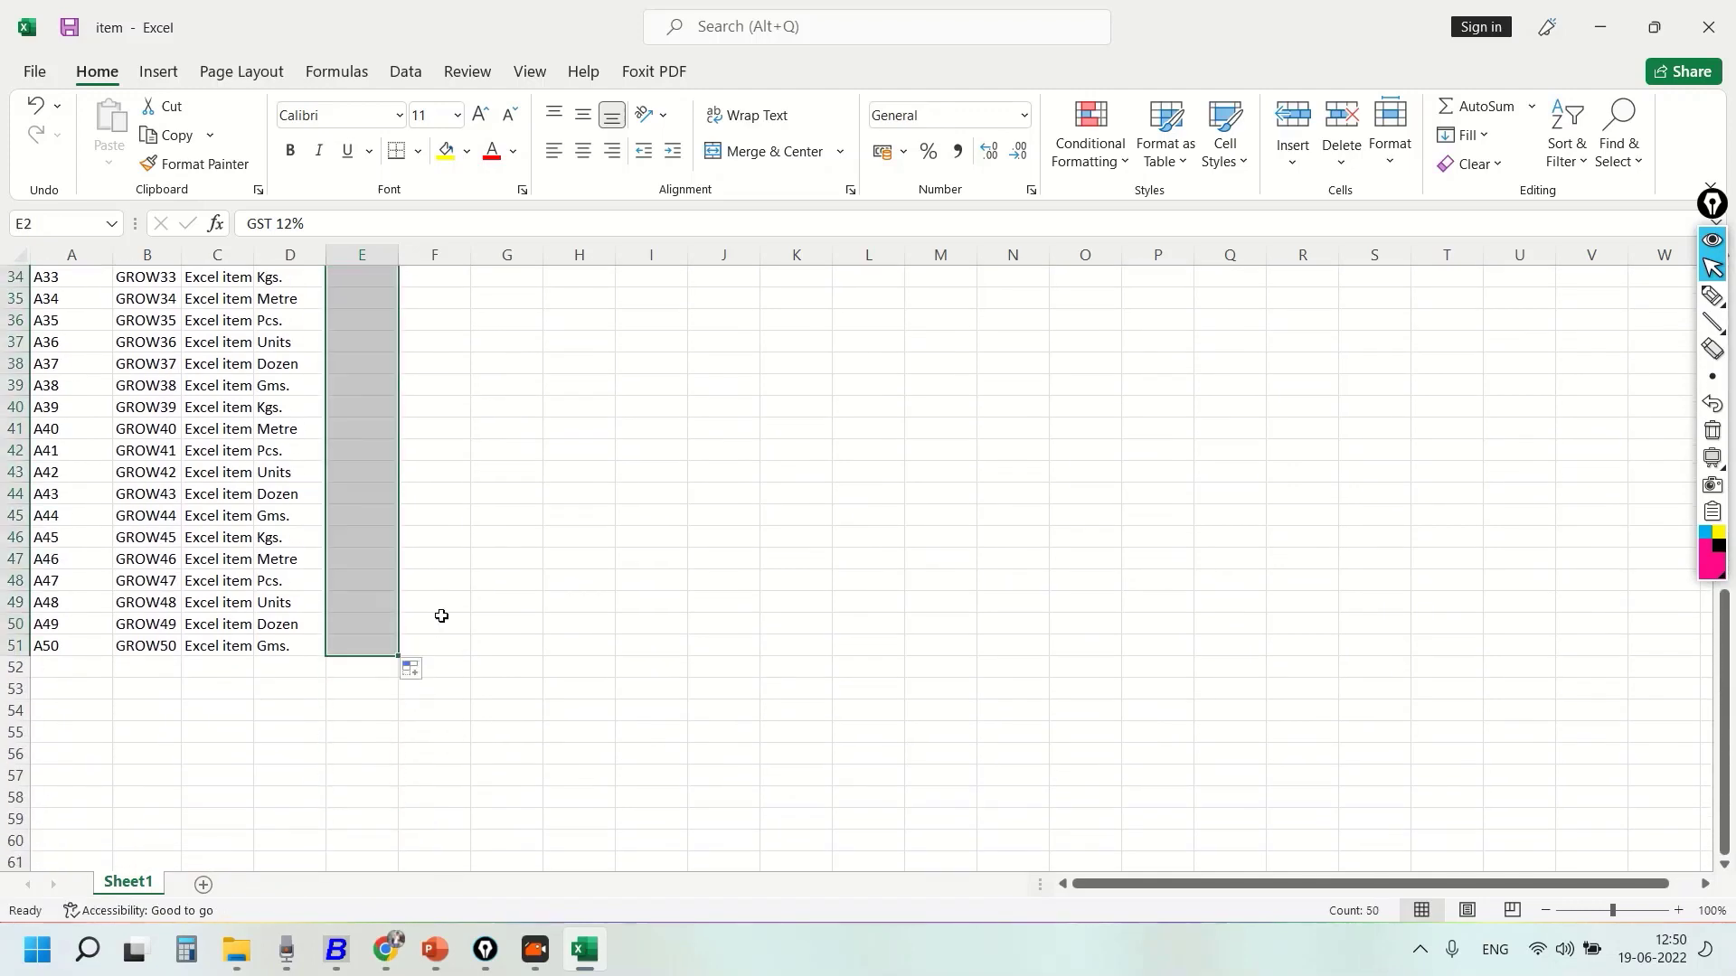
# - Enter 1217 as the first HSN code in cell F2
pyautogui.scroll(11, 480, 477)
pyautogui.click(496, 363)
pyautogui.scroll(-10, 426, 507)
pyautogui.scroll(10, 426, 507)
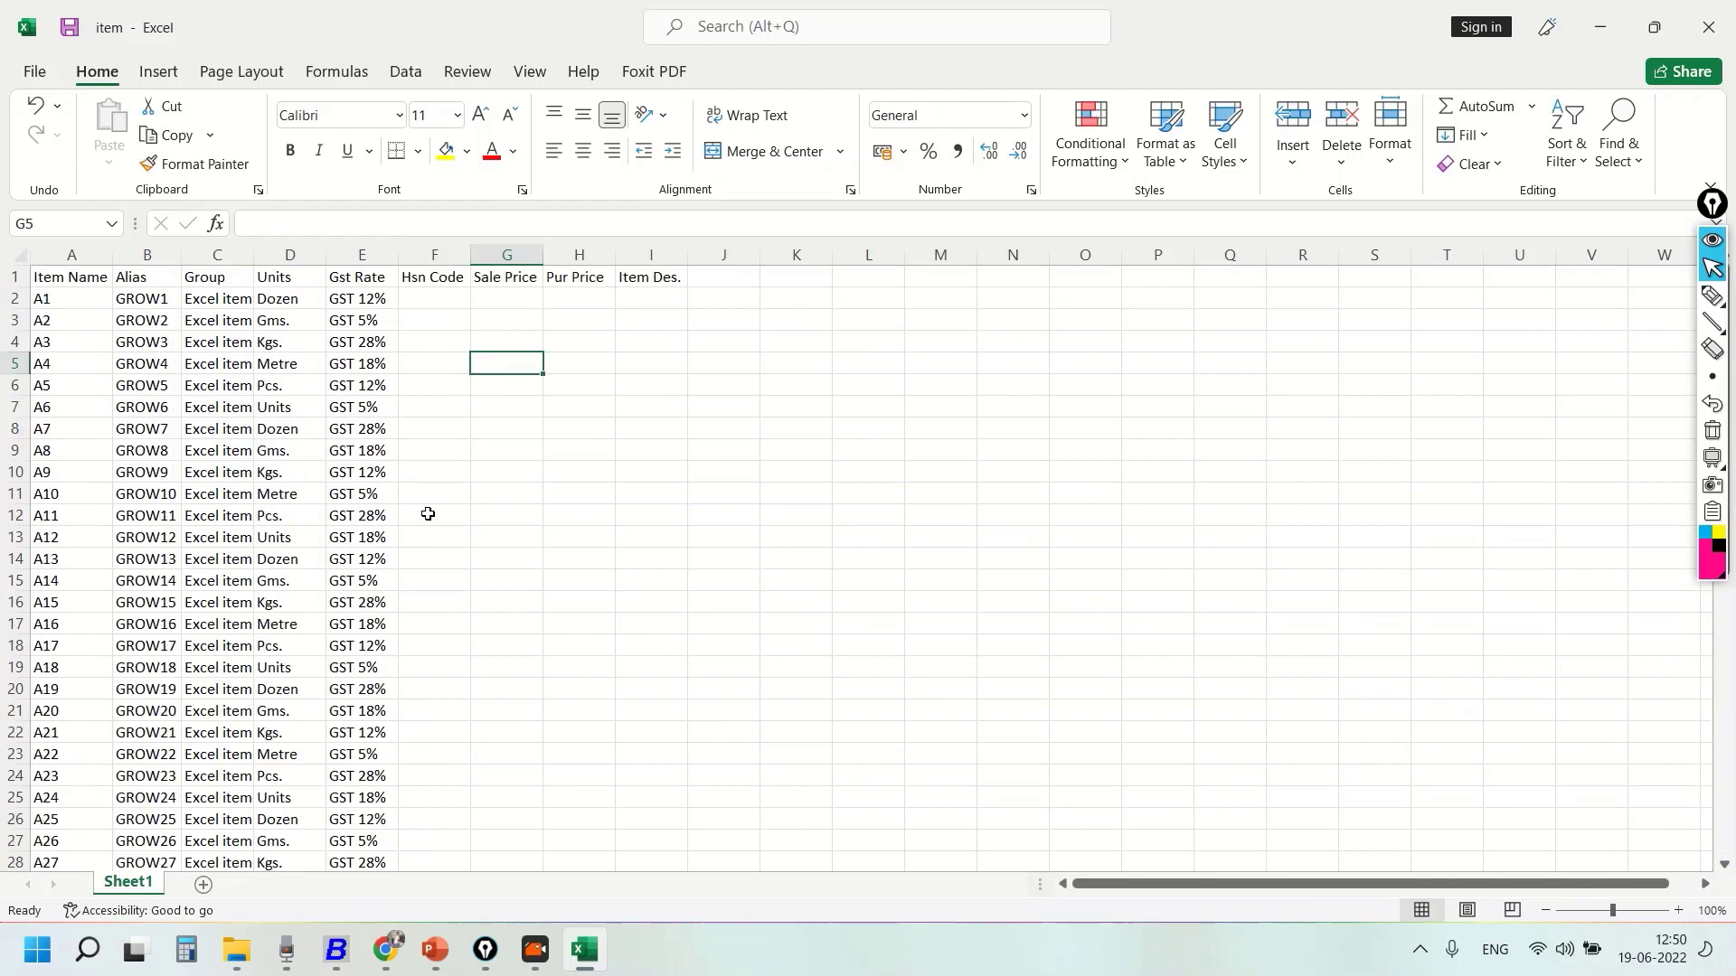
pyautogui.click(436, 277)
pyautogui.click(436, 296)
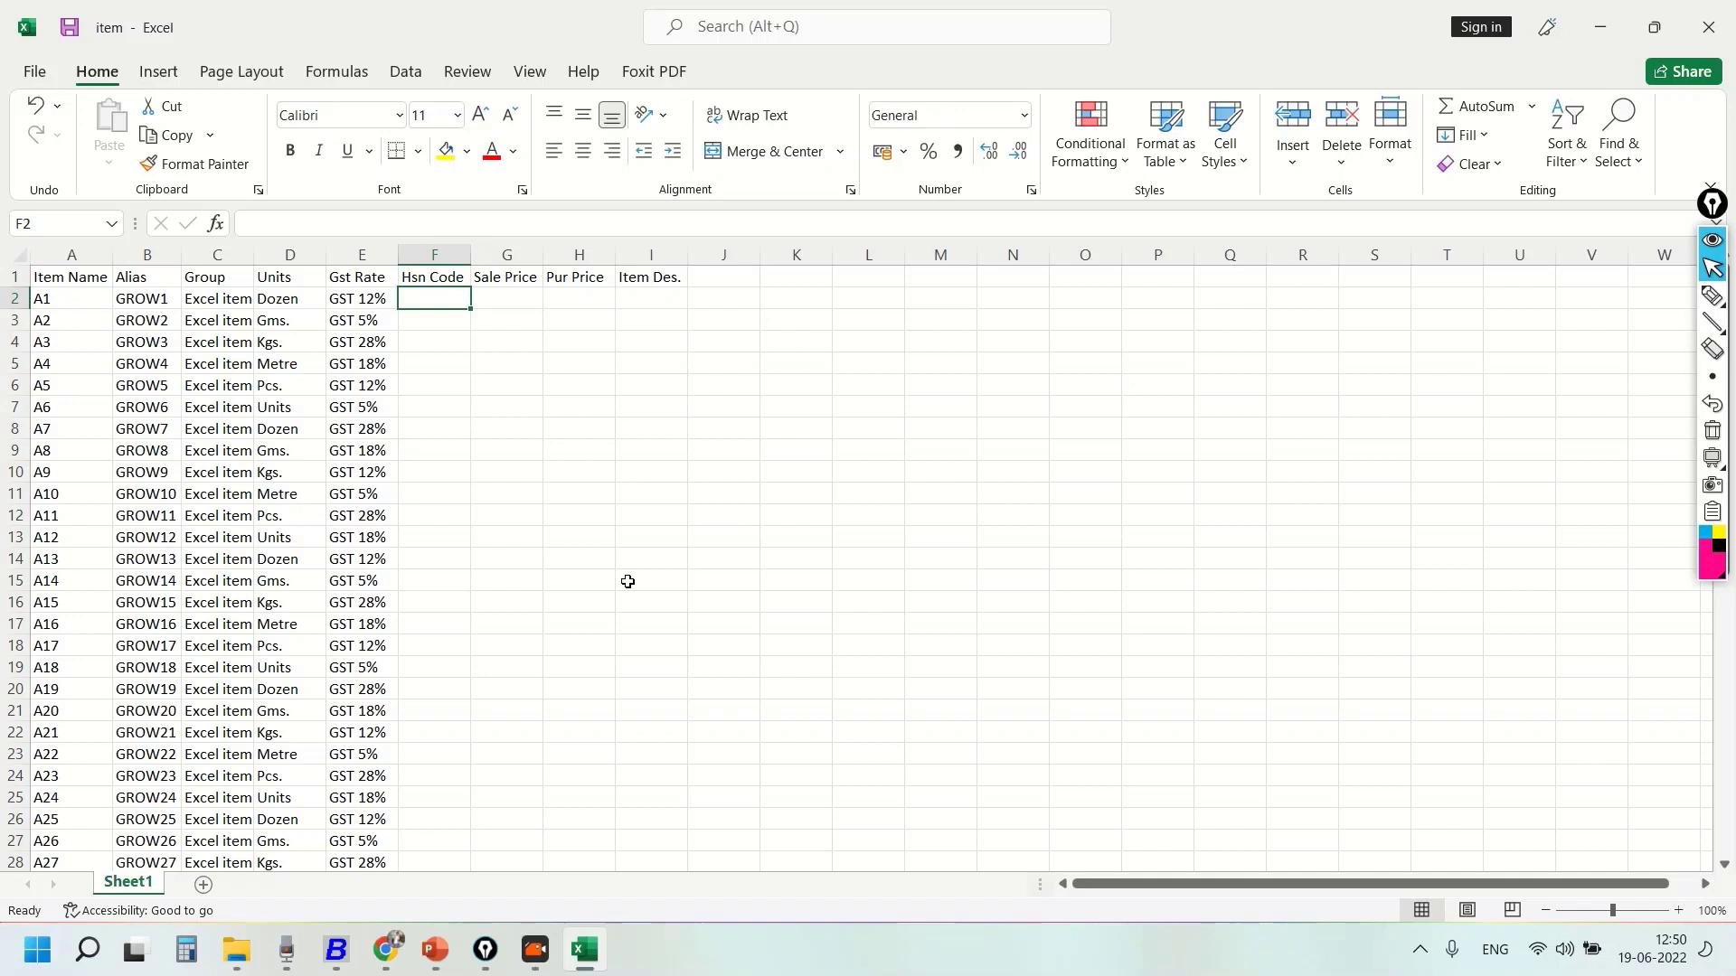
pyautogui.write('1217')
pyautogui.press('Return')
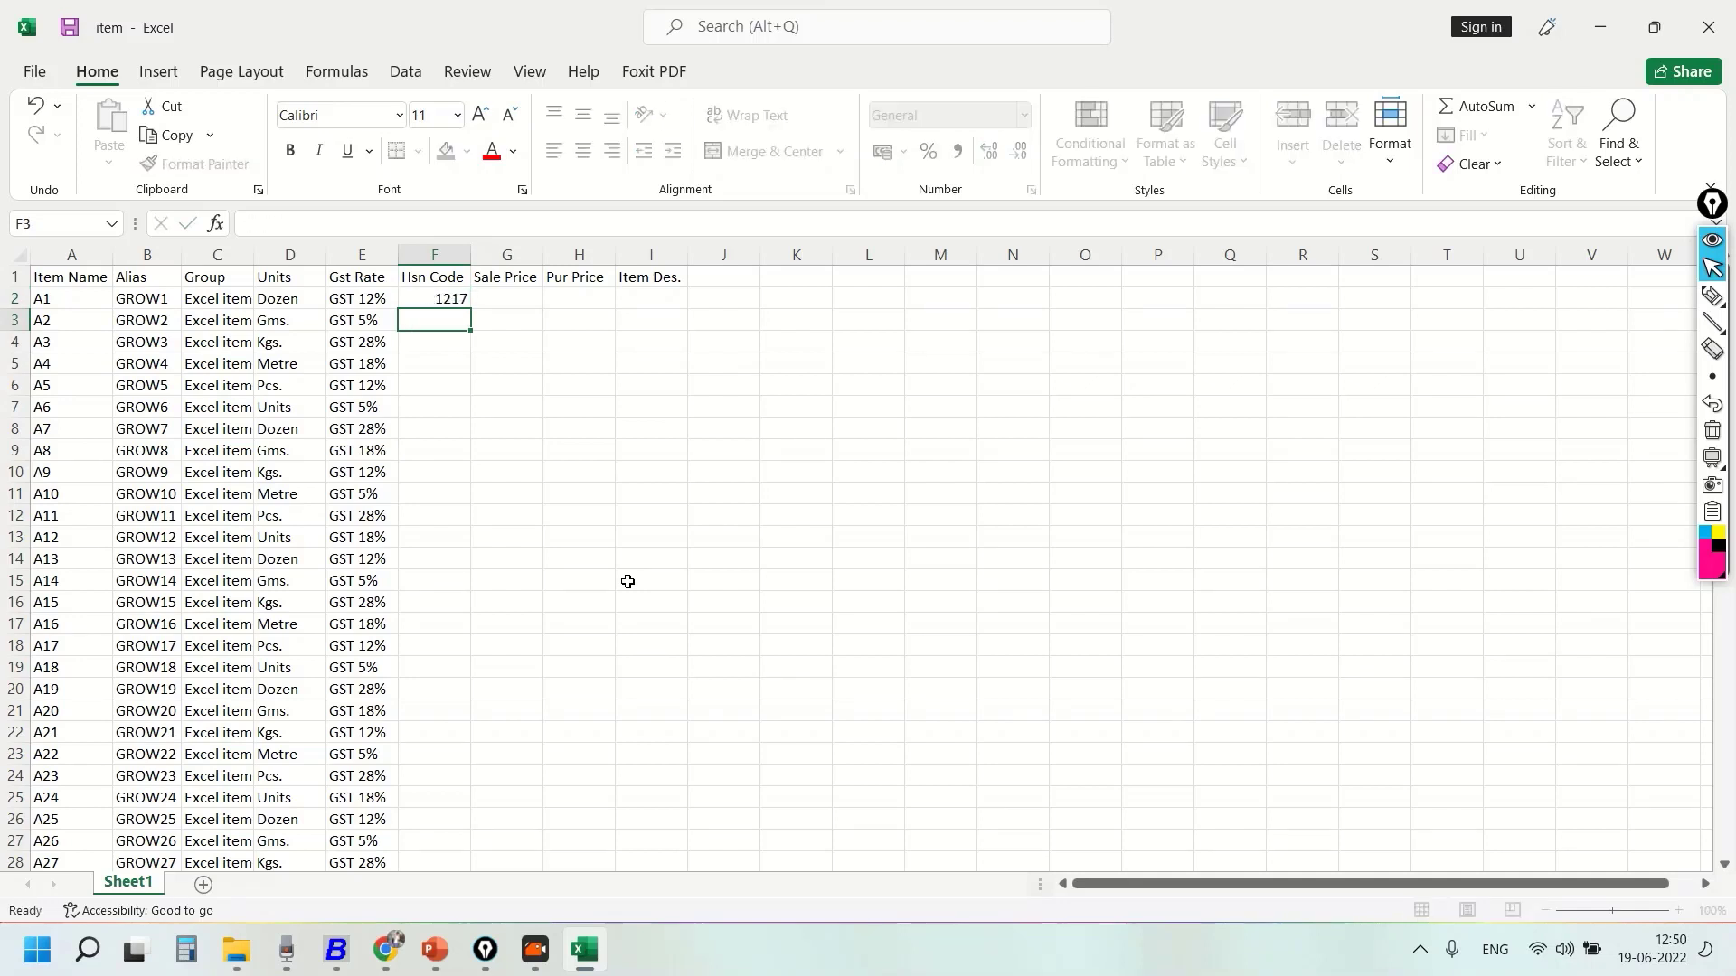
# - Extend the HSN codes as a series from 1217 and 1458 down the Hsn Code column to row 51
pyautogui.press('Up')
pyautogui.moveTo(470, 310); pyautogui.dragTo(476, 853)
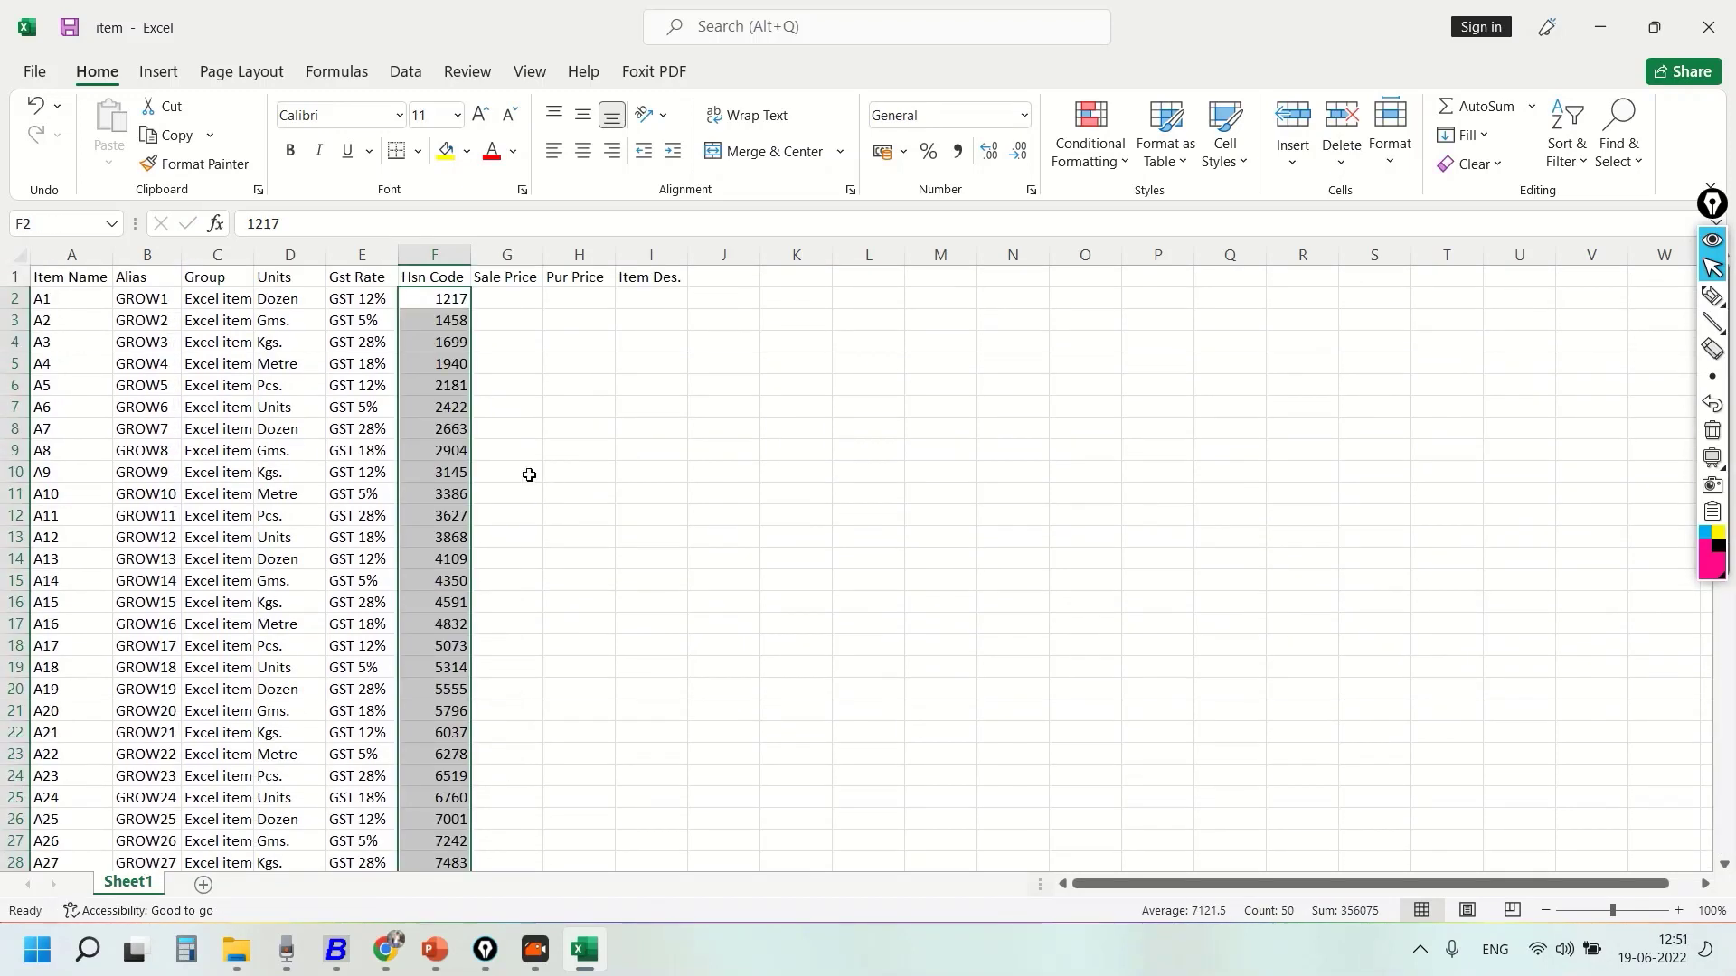
pyautogui.scroll(-11, 443, 543)
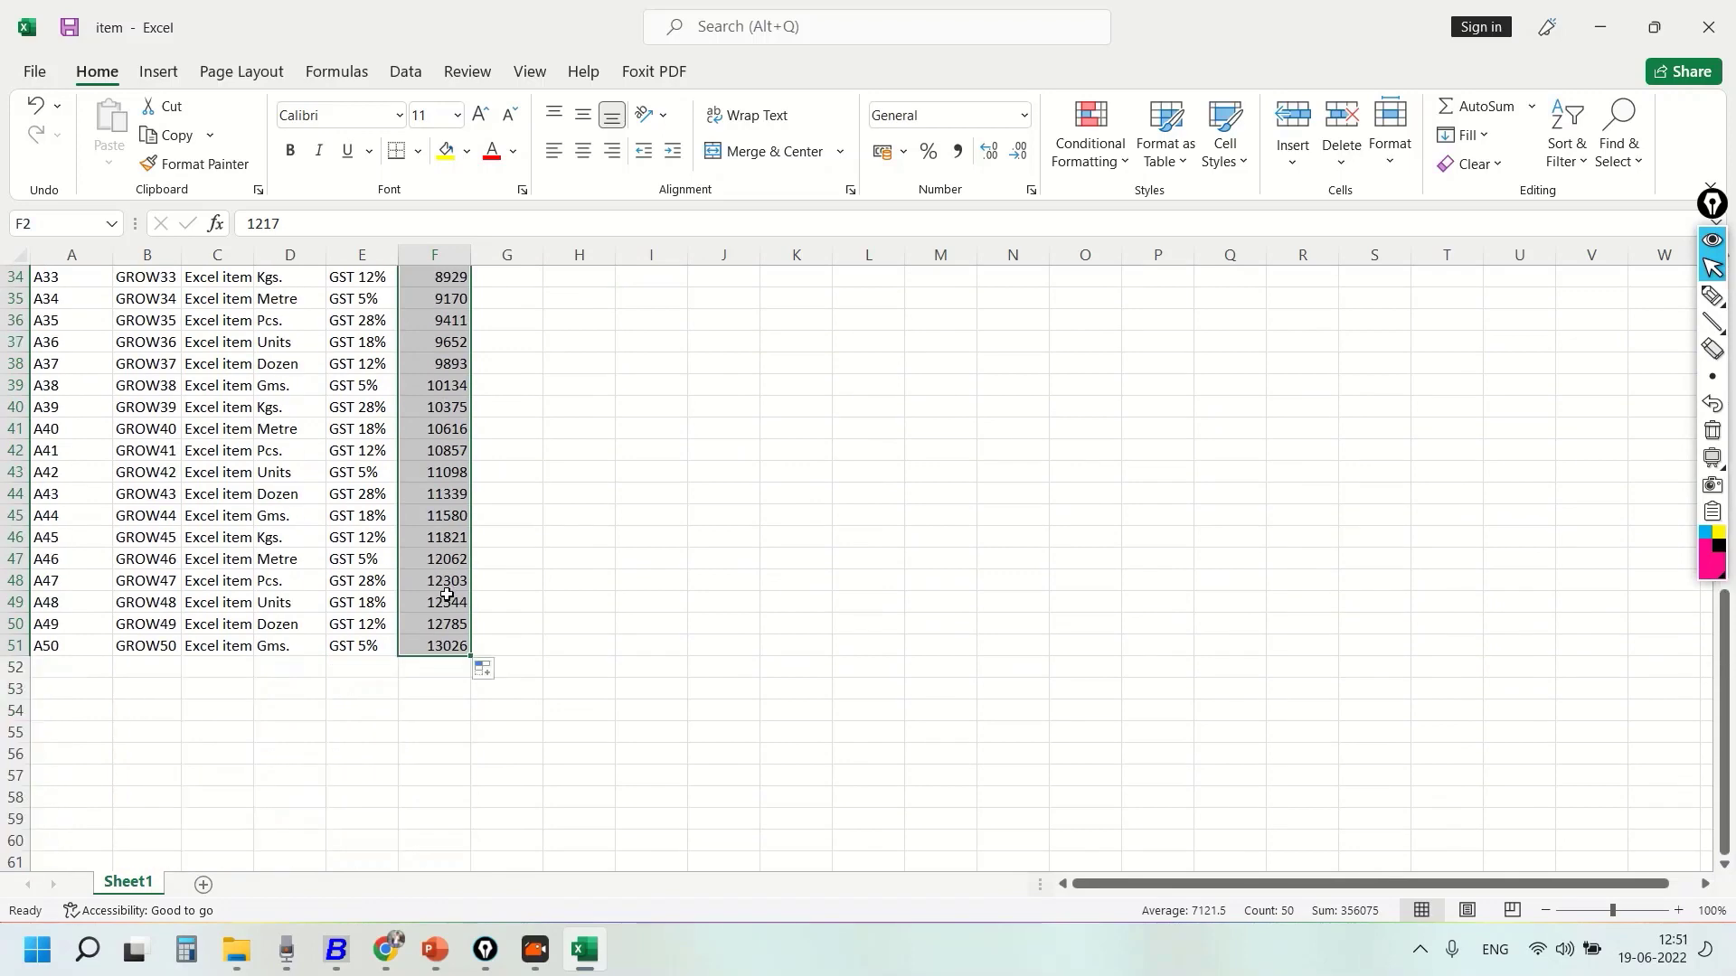
pyautogui.click(457, 539)
pyautogui.scroll(4, 495, 491)
pyautogui.click(450, 367)
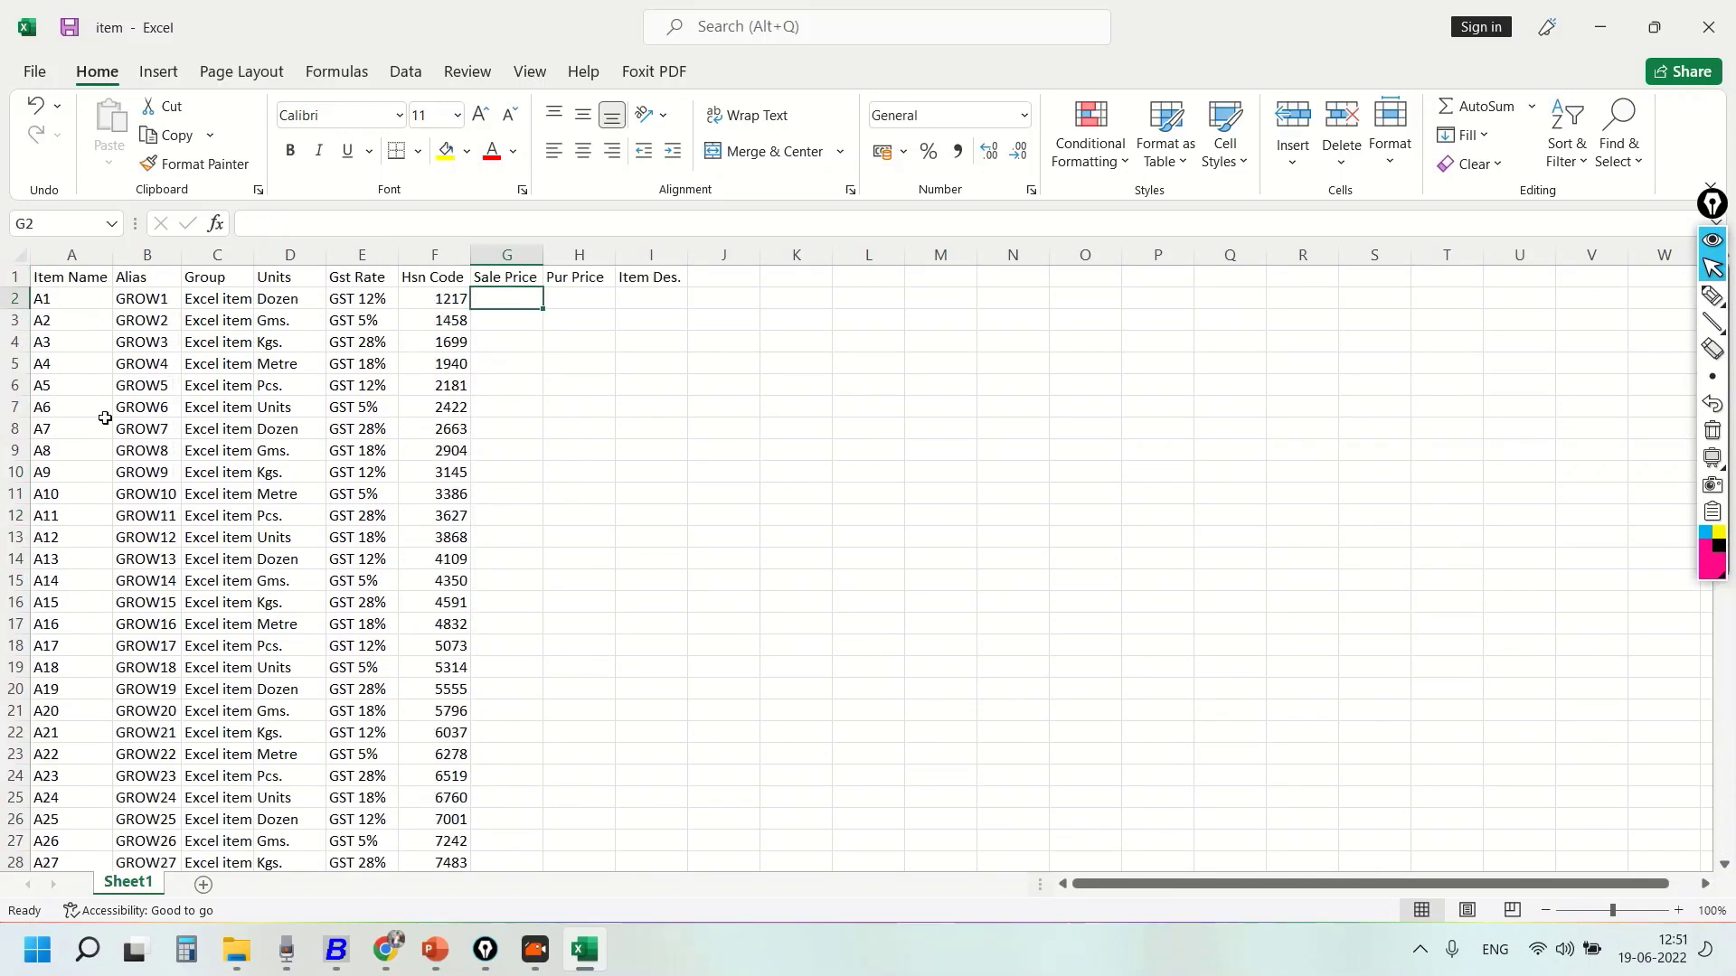
# - Enter purchase prices 20 and 80 in H2 and H3 and extend the series down to row 51
pyautogui.press('Right')
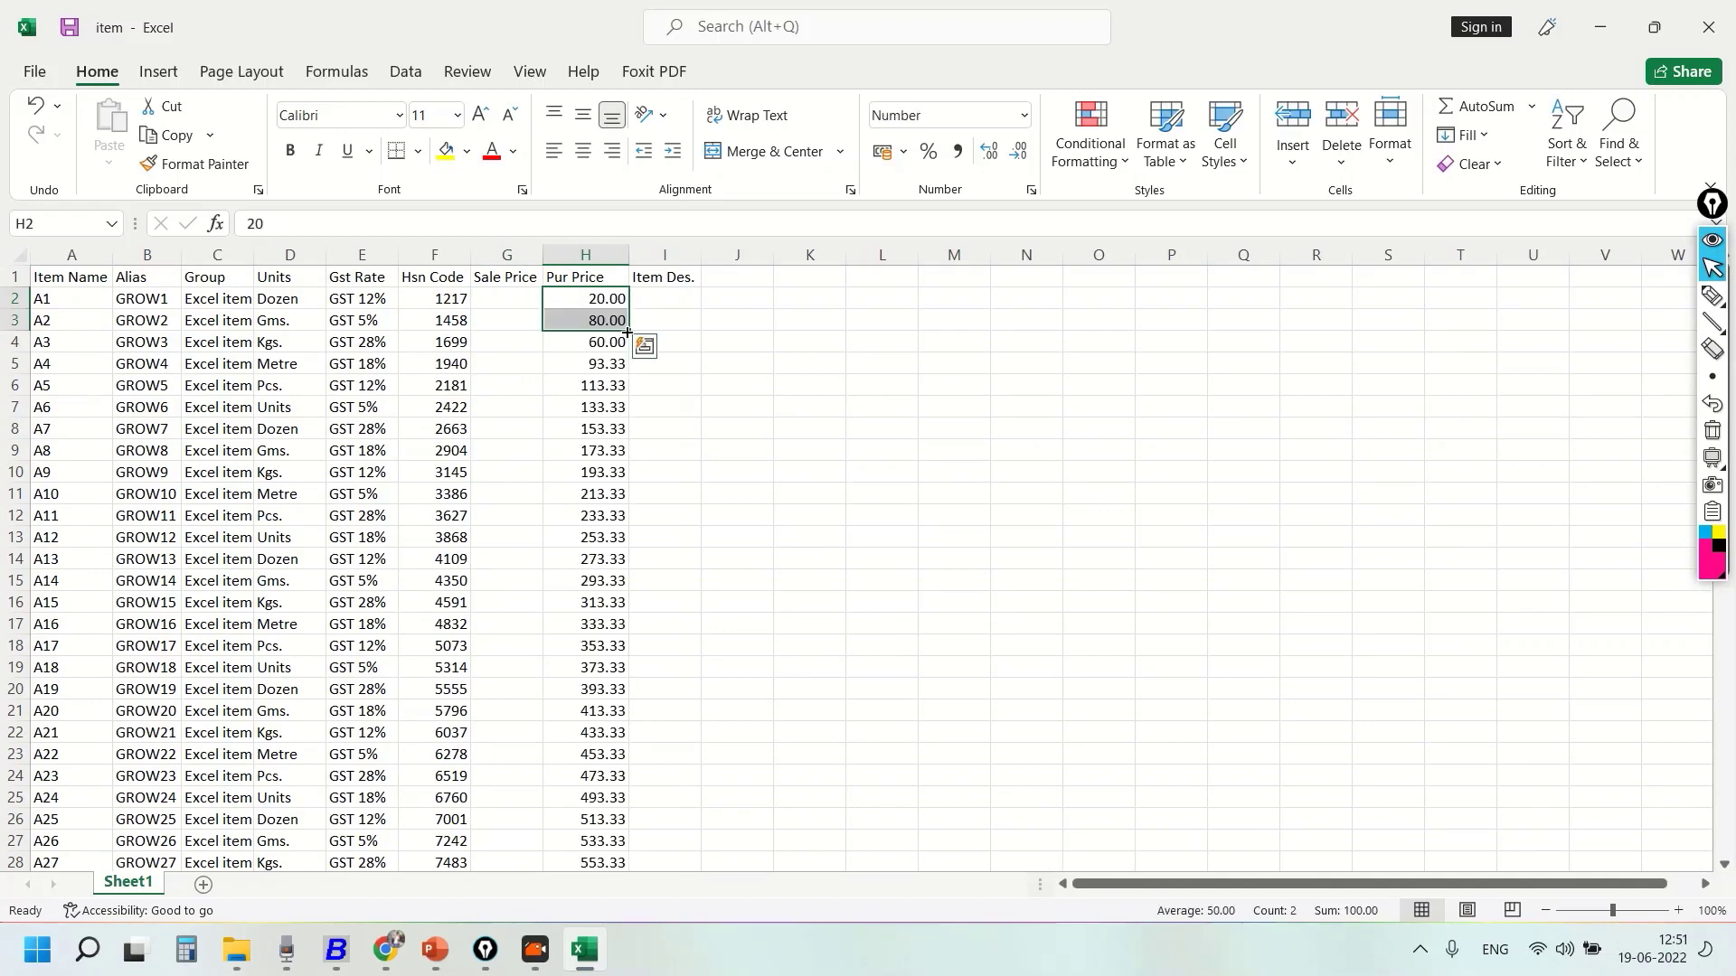
pyautogui.moveTo(639, 349); pyautogui.dragTo(638, 821)
pyautogui.scroll(9, 678, 619)
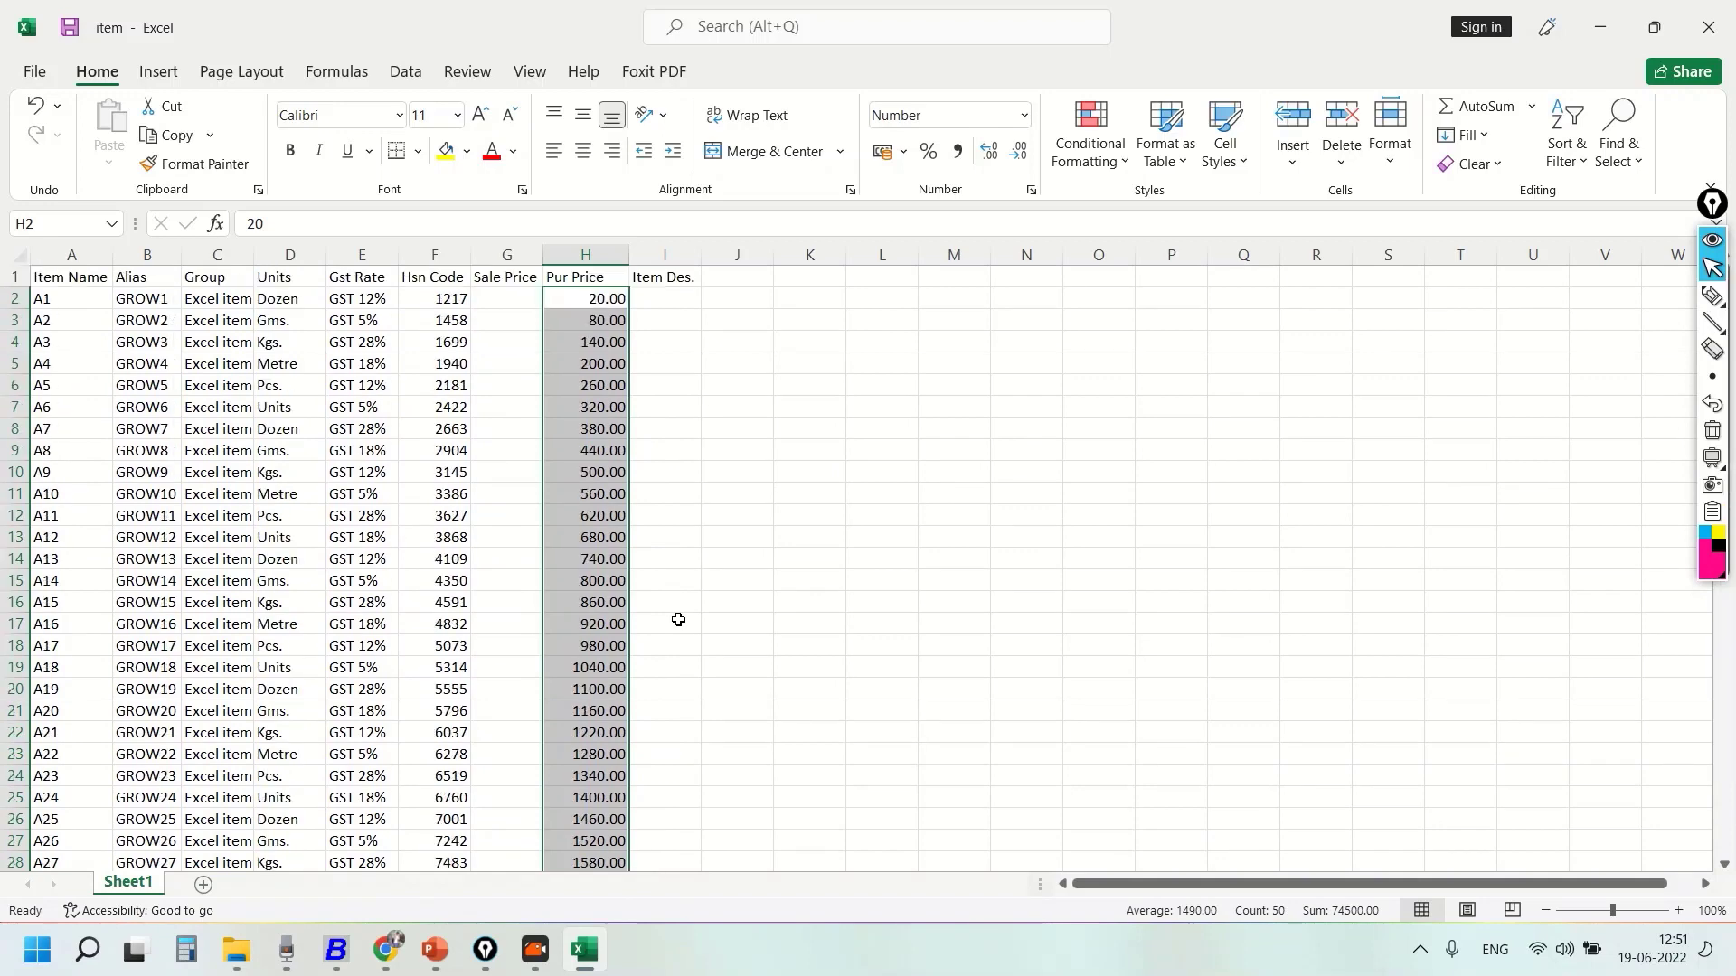
pyautogui.click(690, 535)
pyautogui.scroll(-4, 609, 561)
pyautogui.scroll(4, 608, 573)
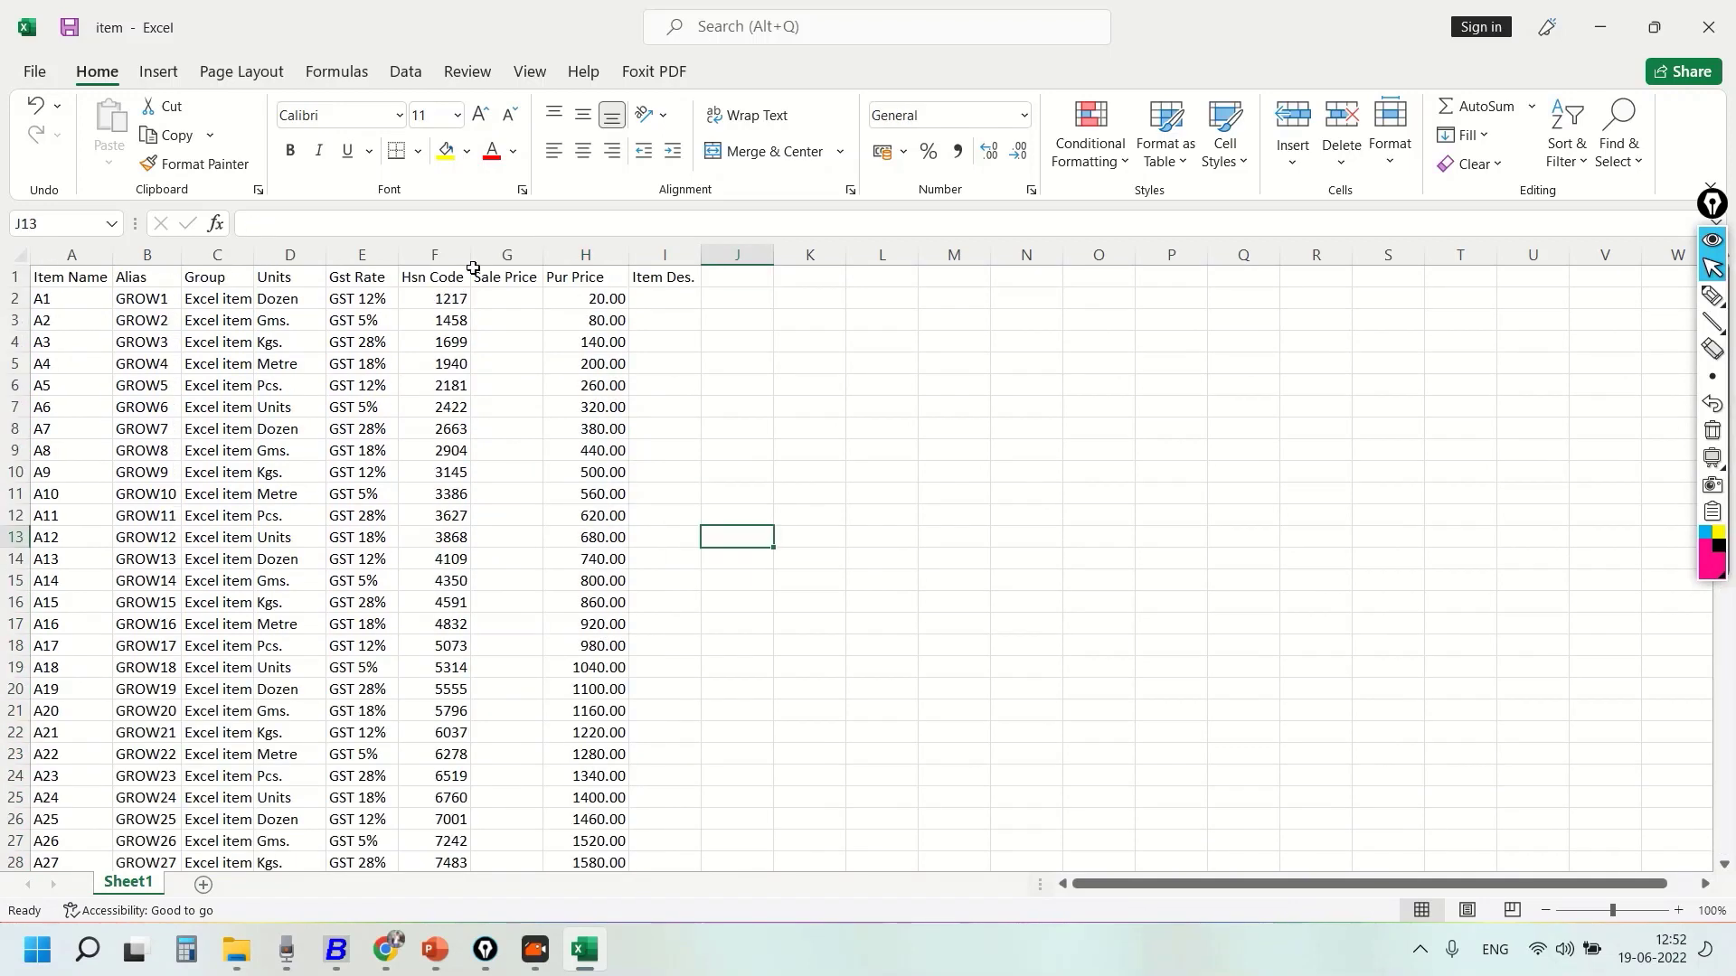
# - Enter a formula in G2 that calculates the sale price as H2*130%
pyautogui.click(496, 299)
pyautogui.write('+0')
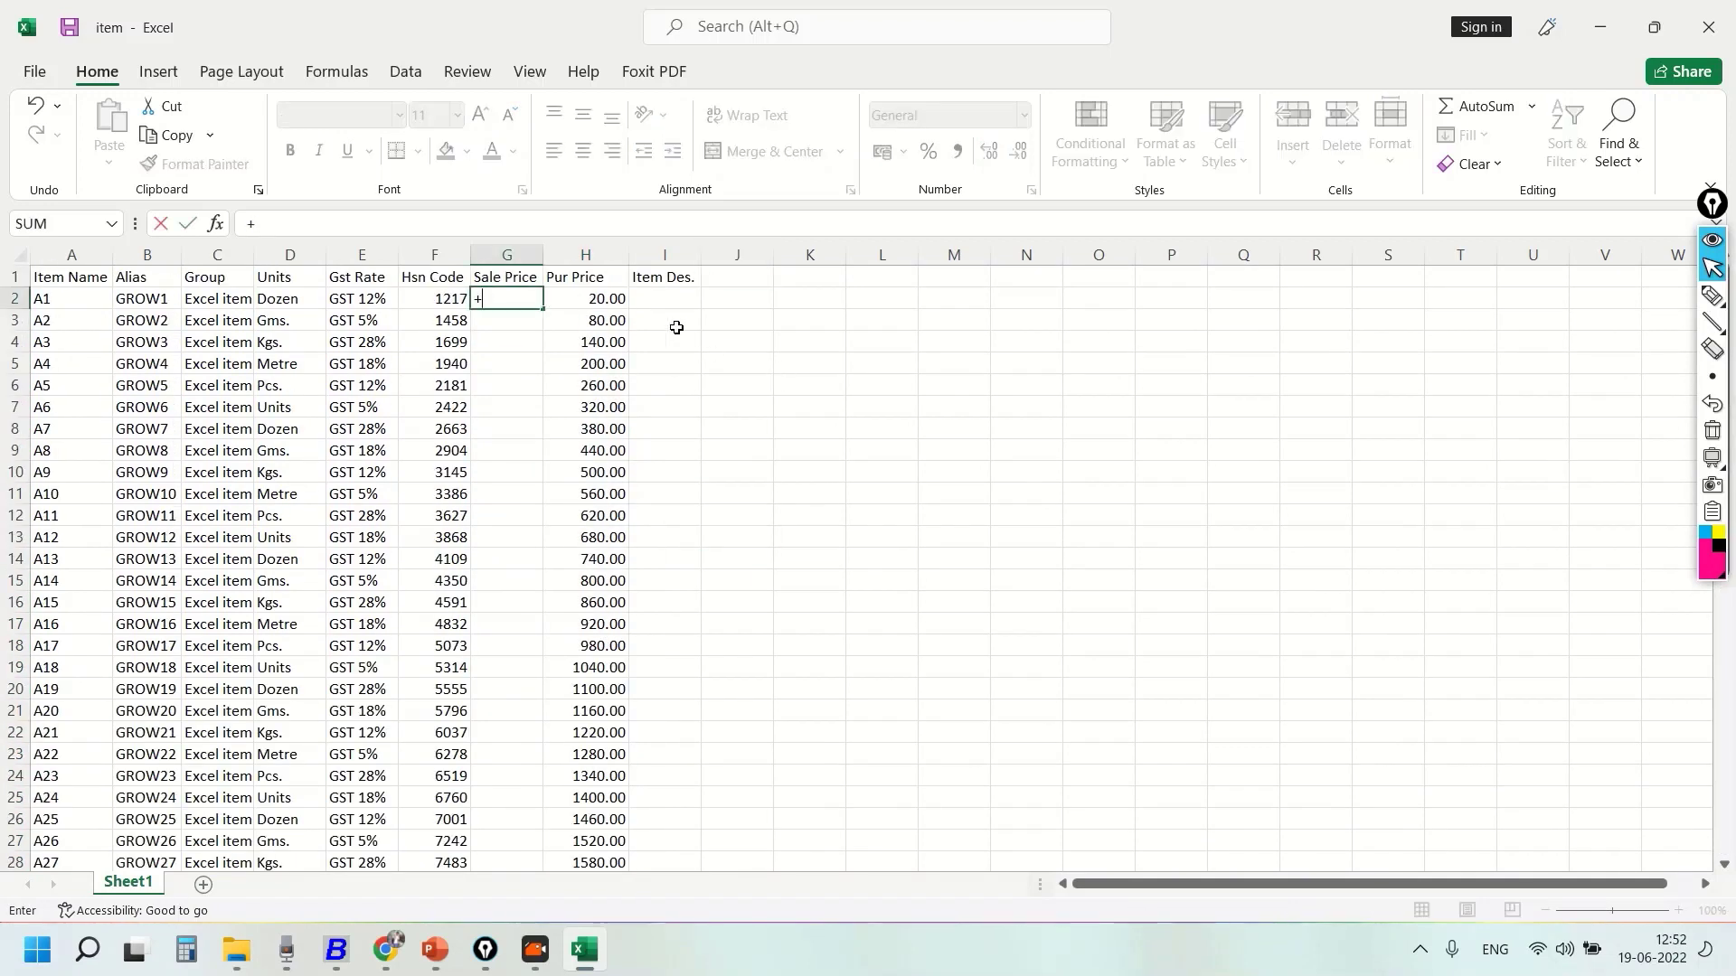
pyautogui.click(603, 299)
pyautogui.write('*')
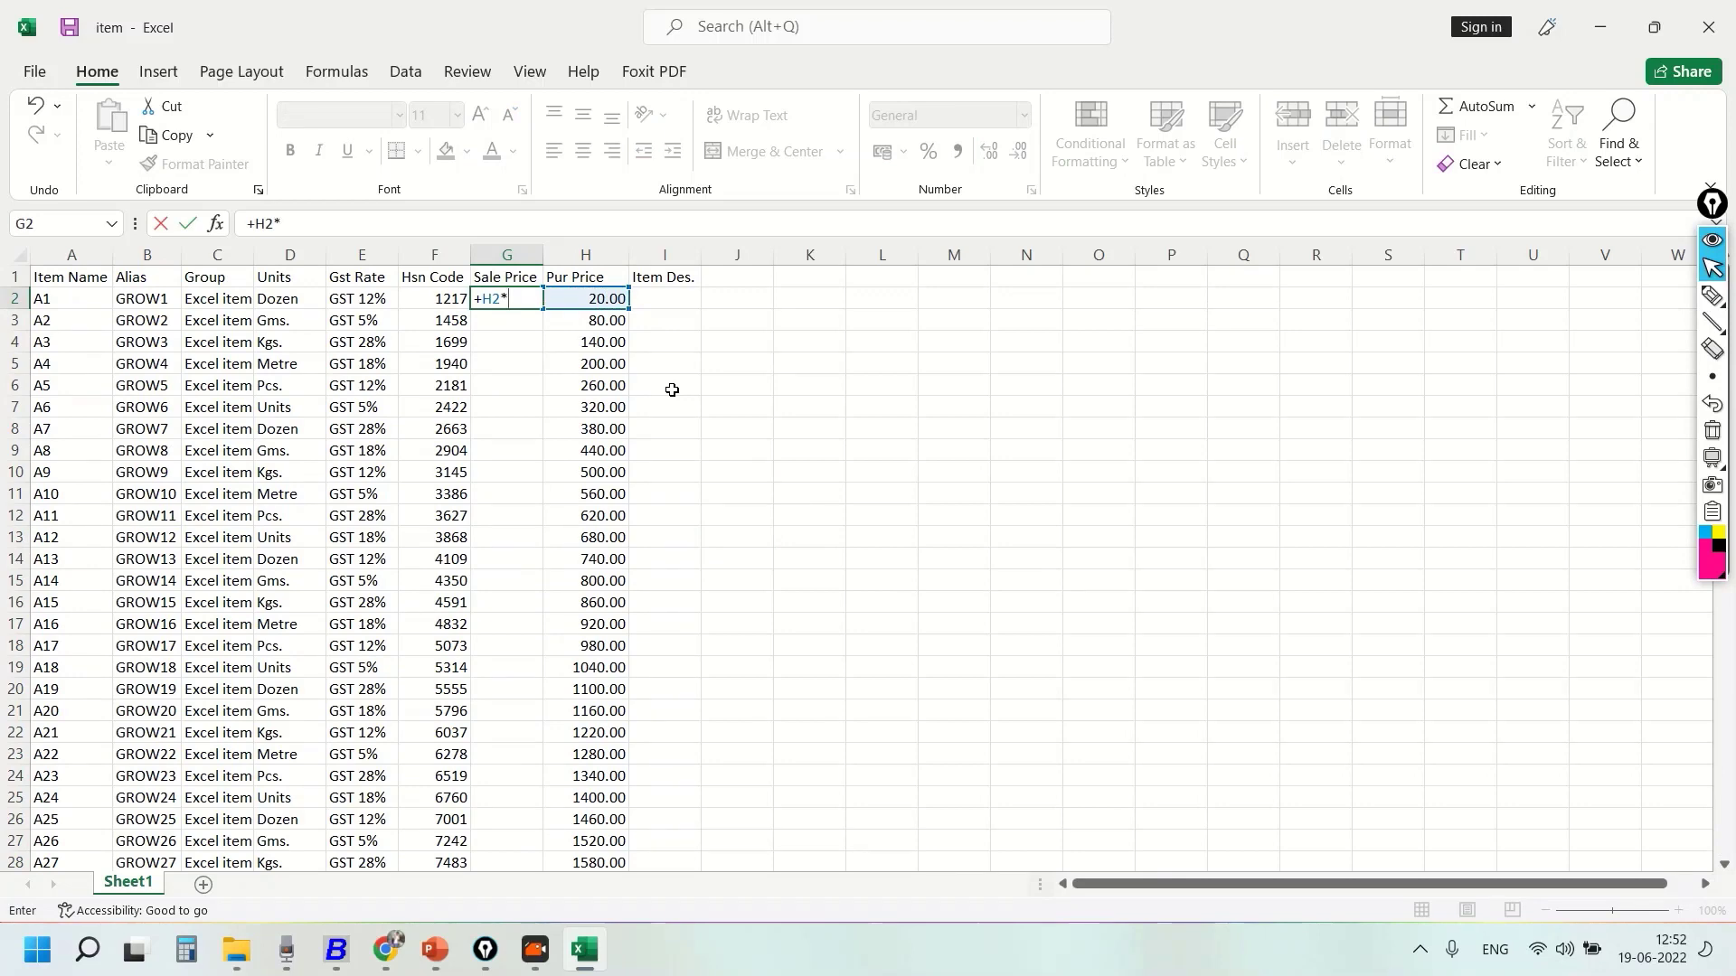
pyautogui.write('130%')
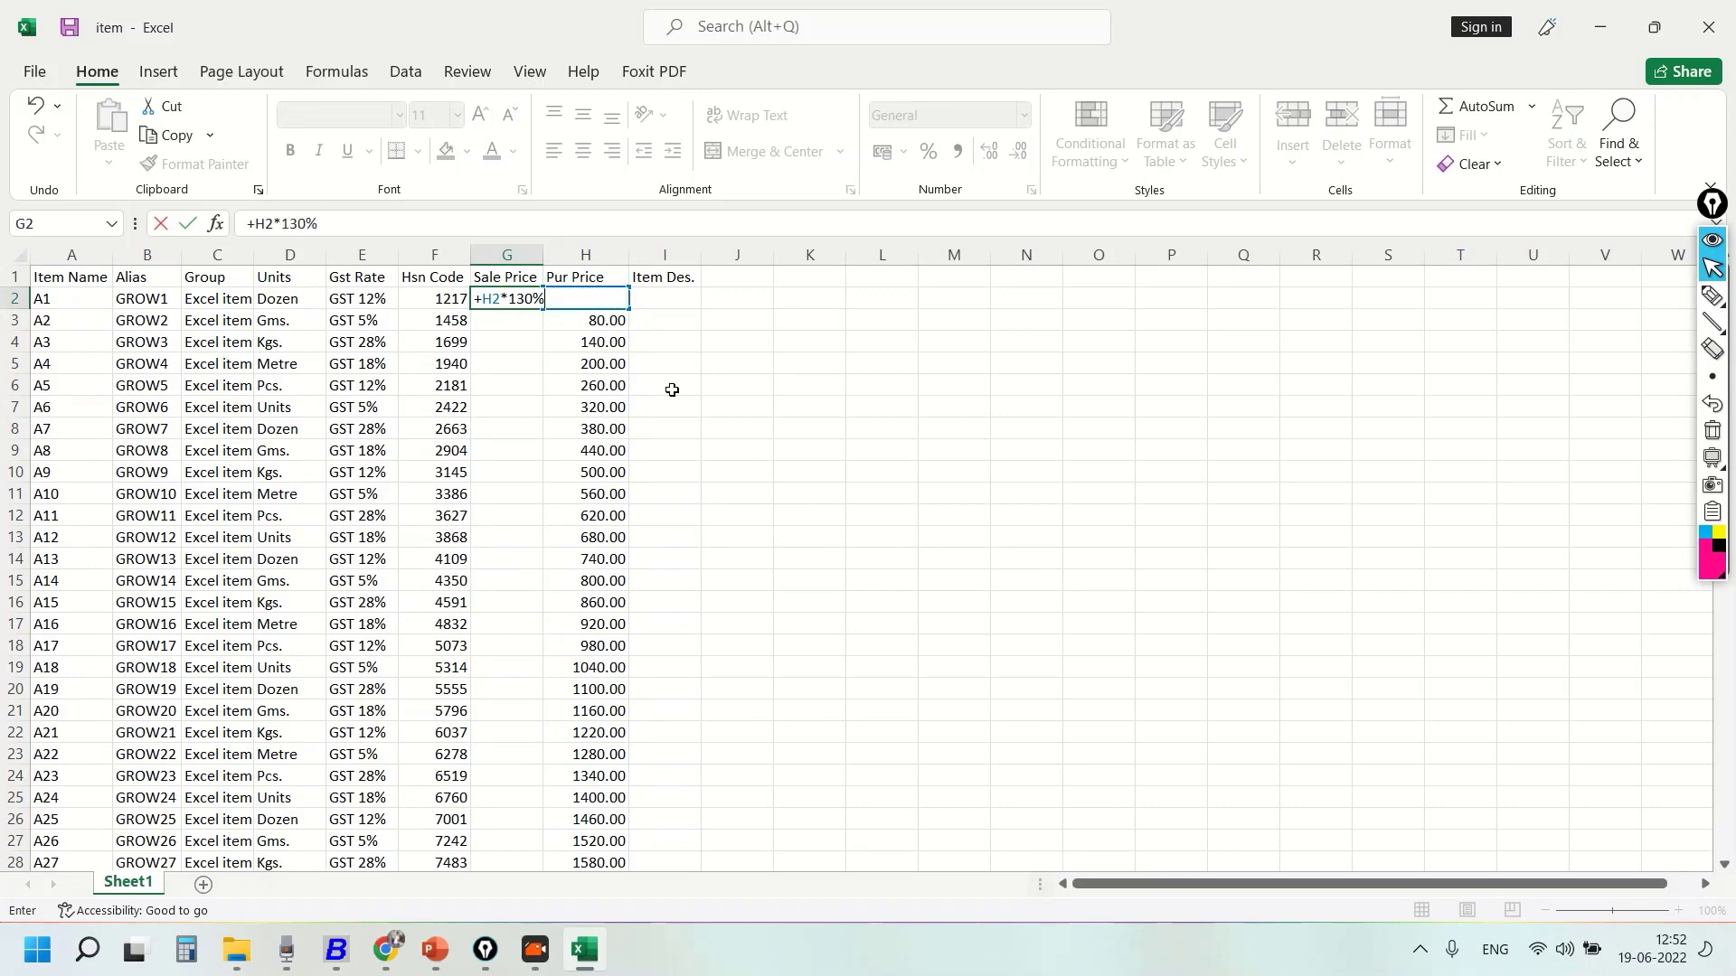
pyautogui.press('Tab')
# - Copy the sale price formula from G2 down the column to G51
pyautogui.press('Down')
pyautogui.hotkey('ctrl', 'Down')
pyautogui.press('Left')
pyautogui.hotkey('ctrl', 'shift', 'Up')
pyautogui.hotkey('ctrl', 'd')
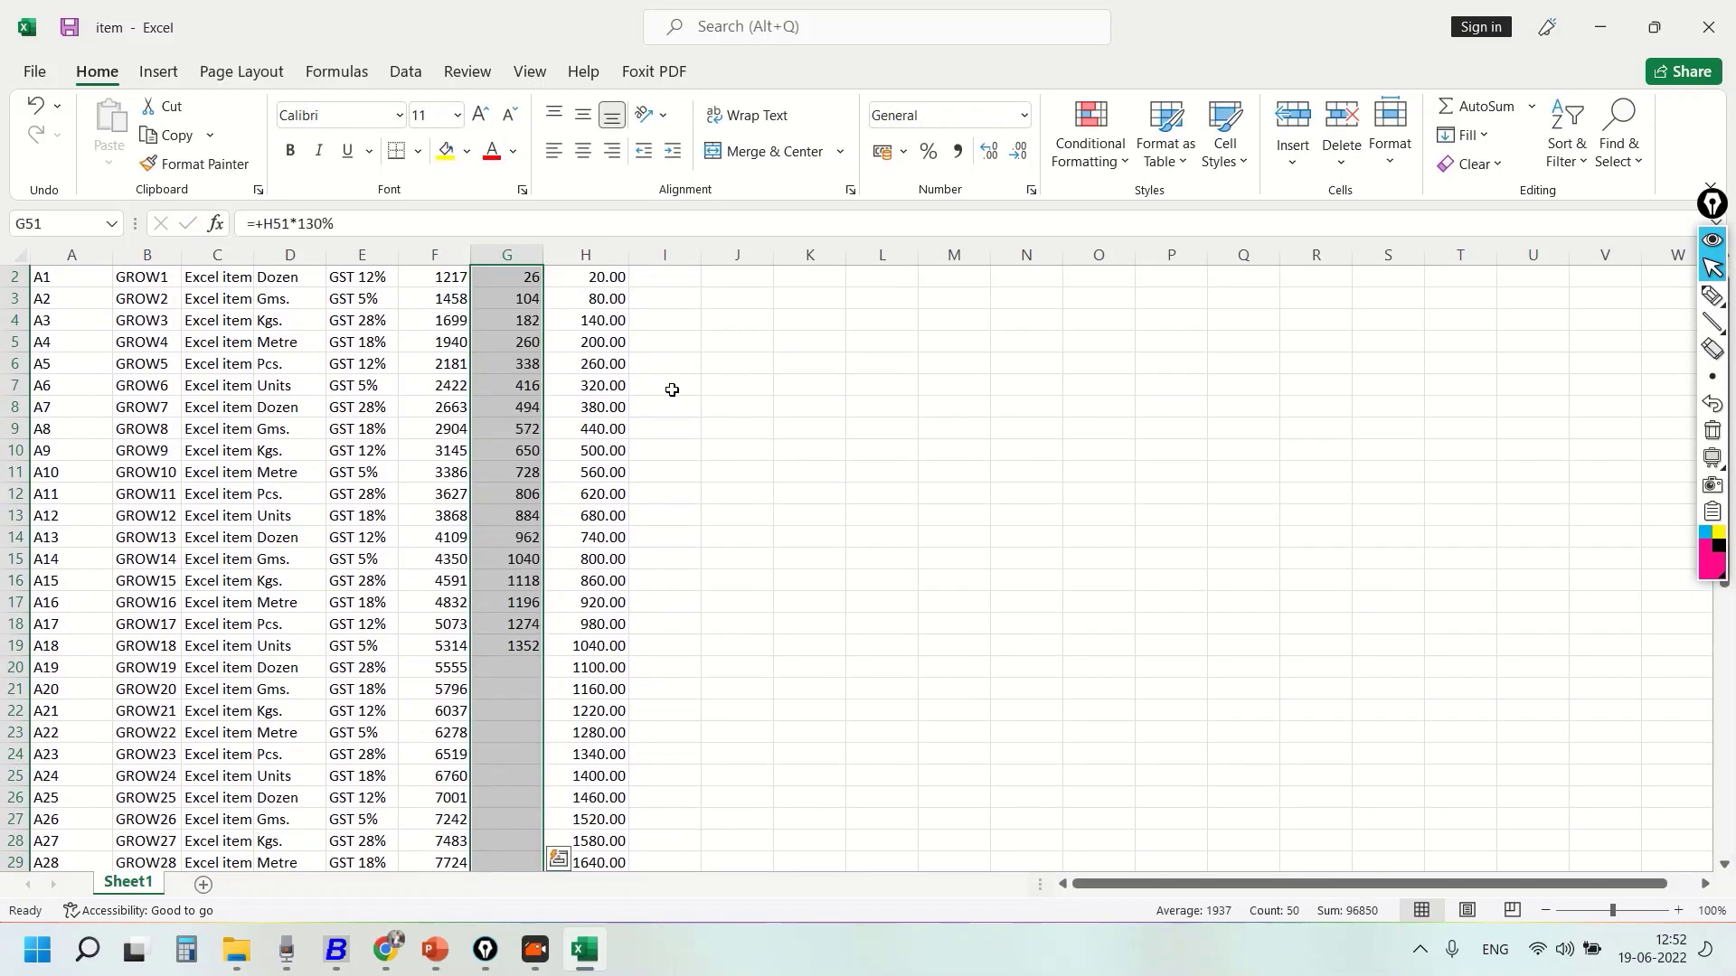
# - Replace the sale price formulas in G2:G51 with their plain values
pyautogui.hotkey('ctrl', 'c')
pyautogui.hotkey('ctrl', 'alt', 'v')
pyautogui.press('v')
pyautogui.press('Return')
pyautogui.press('Up')
pyautogui.press('Right')
pyautogui.press('Right')
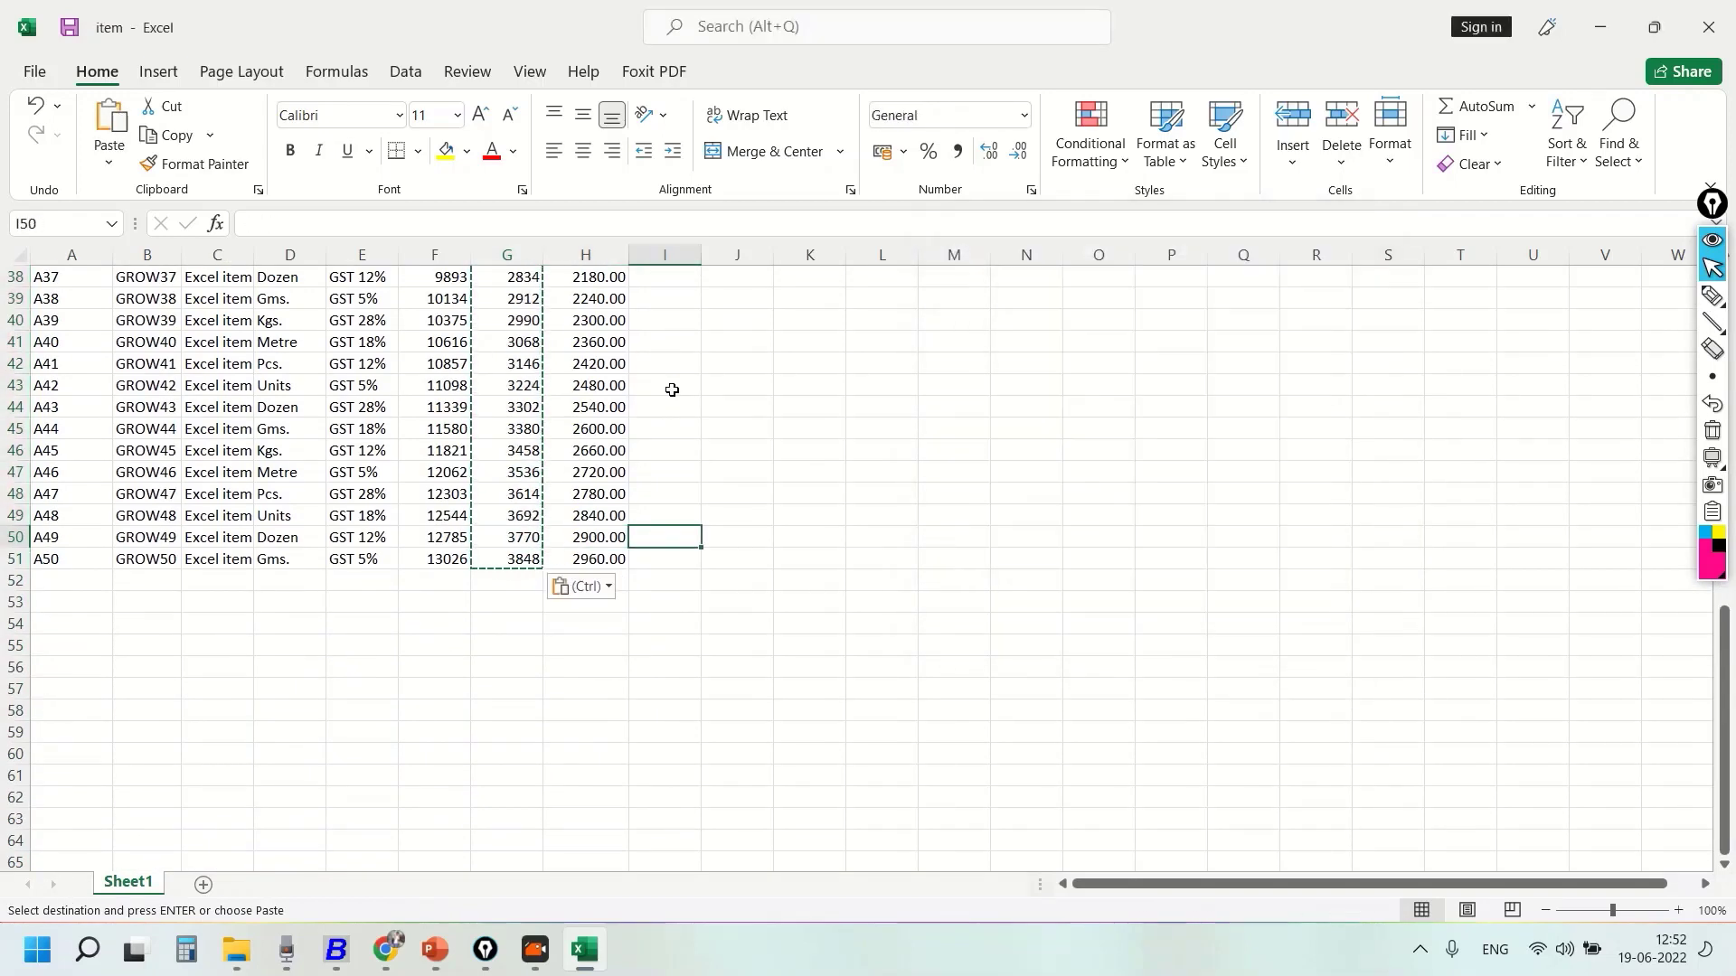
pyautogui.hotkey('ctrl', 'Up')
pyautogui.press('Down')
pyautogui.press('Escape')
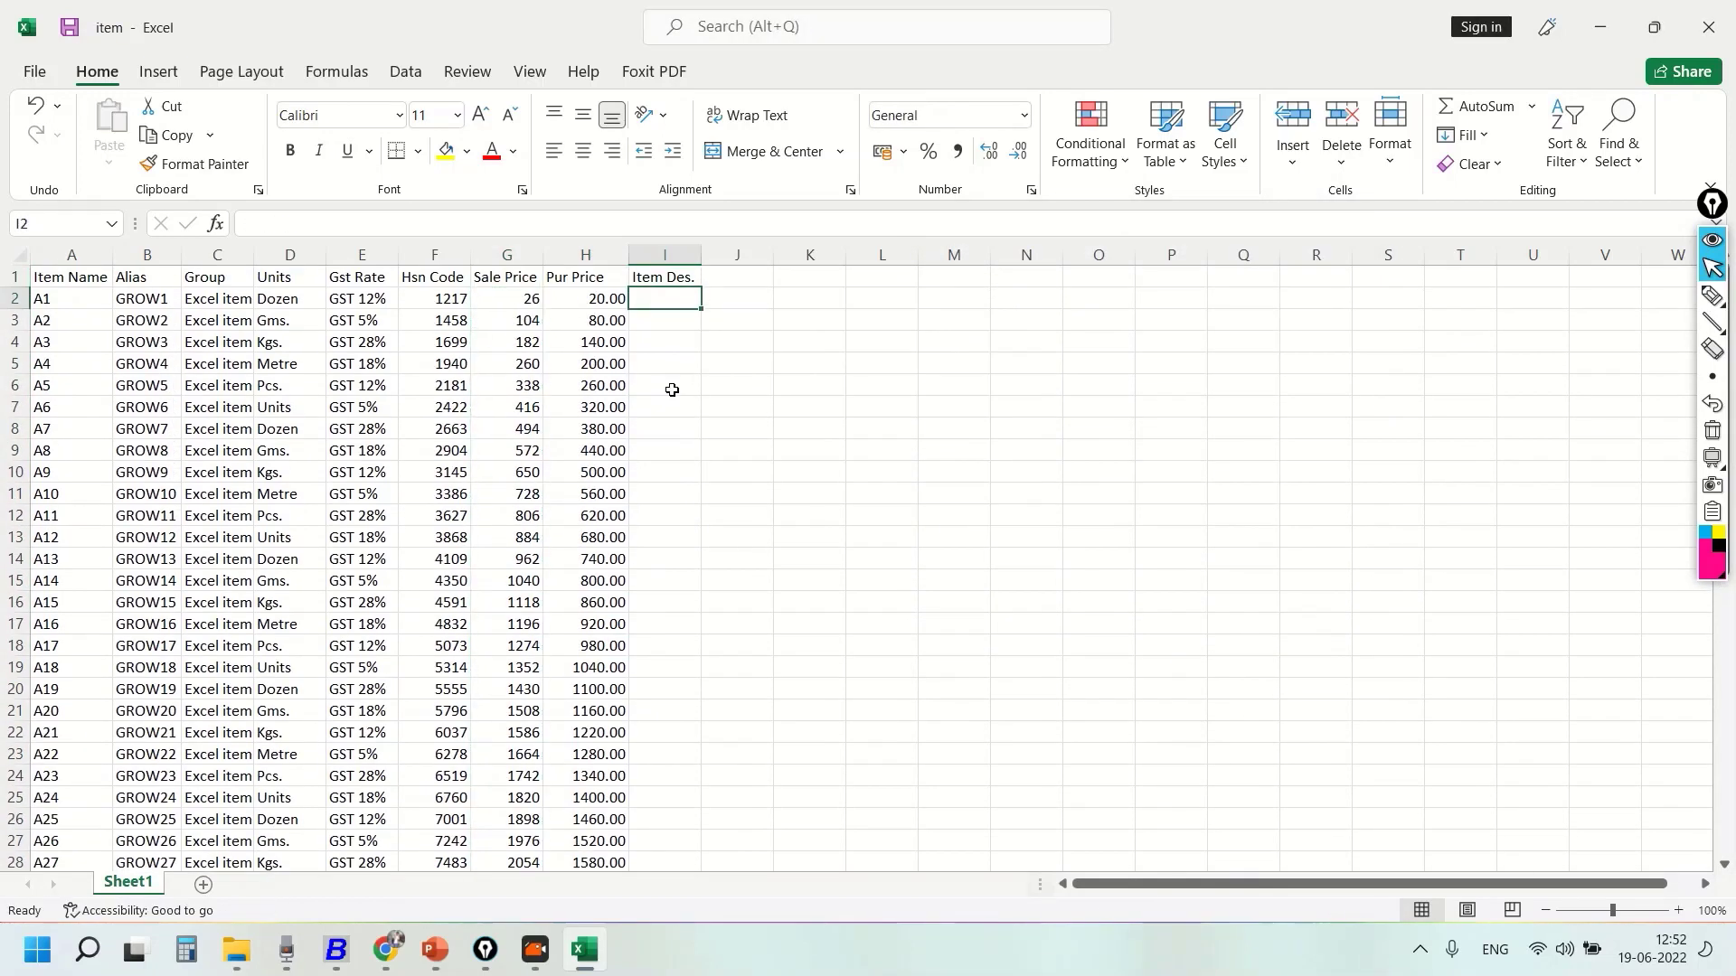
# - Enter item descriptions ZZZZZZ1 and ZZZZZZ2 in I2 and I3 and continue the series down to row 51
pyautogui.hotkey('ctrl', 'v')
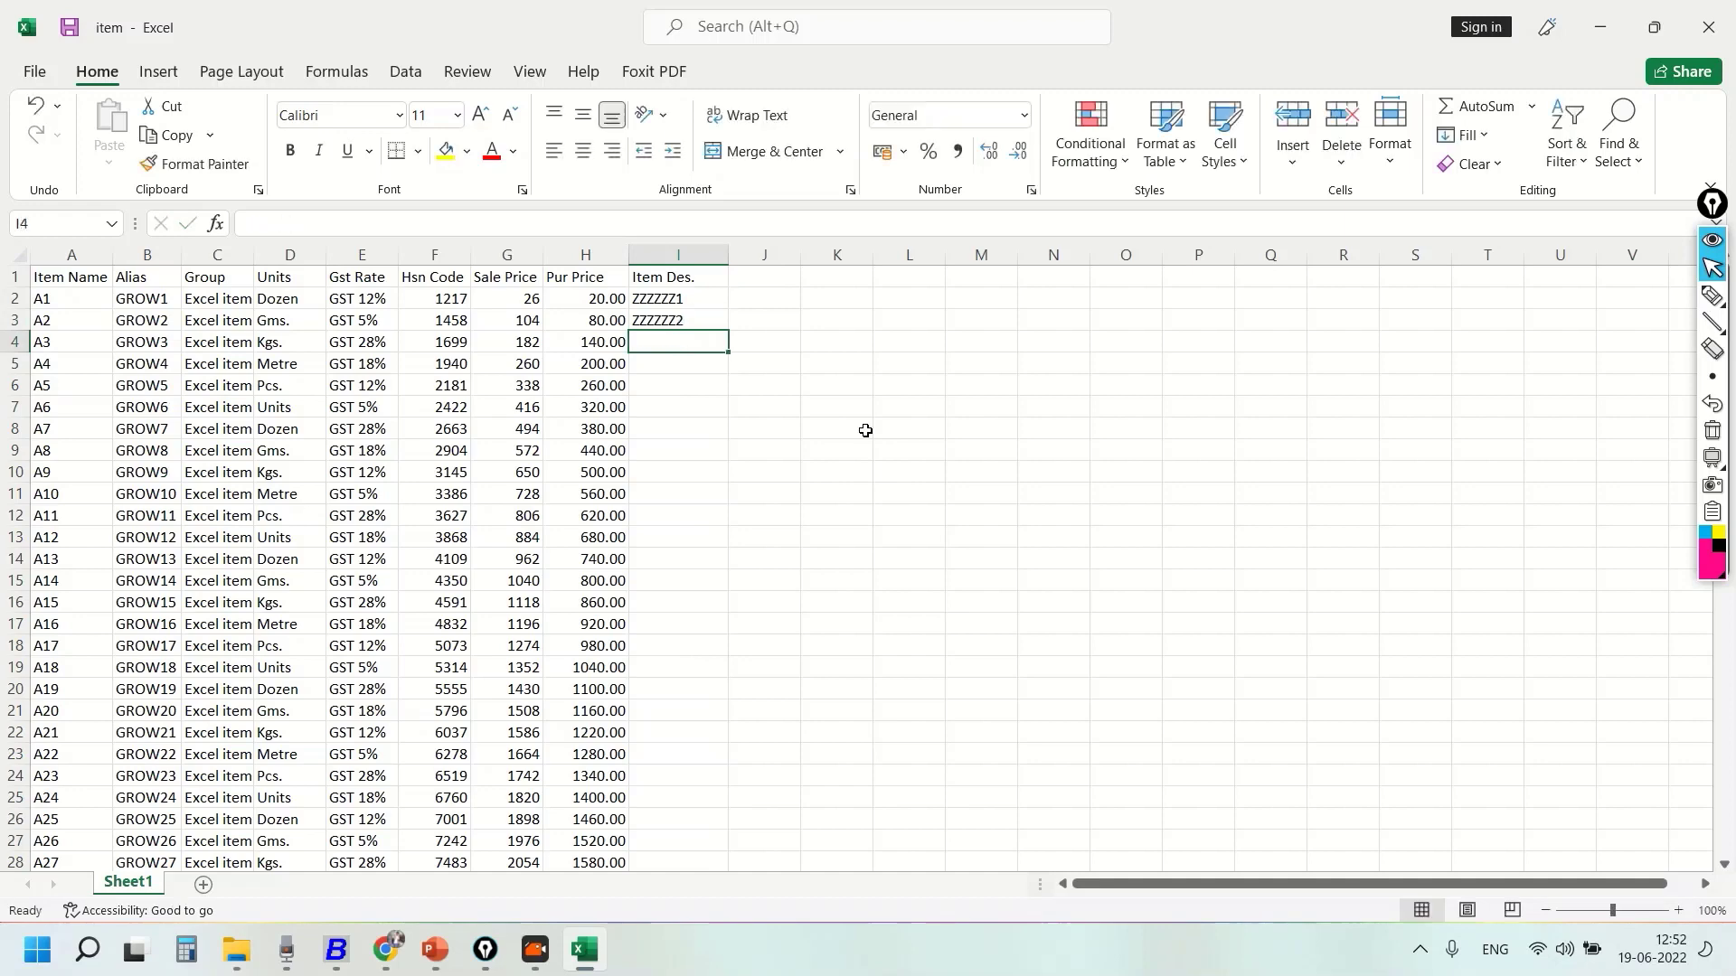
pyautogui.moveTo(728, 336); pyautogui.dragTo(643, 825)
pyautogui.scroll(8, 1125, 388)
pyautogui.click(1126, 385)
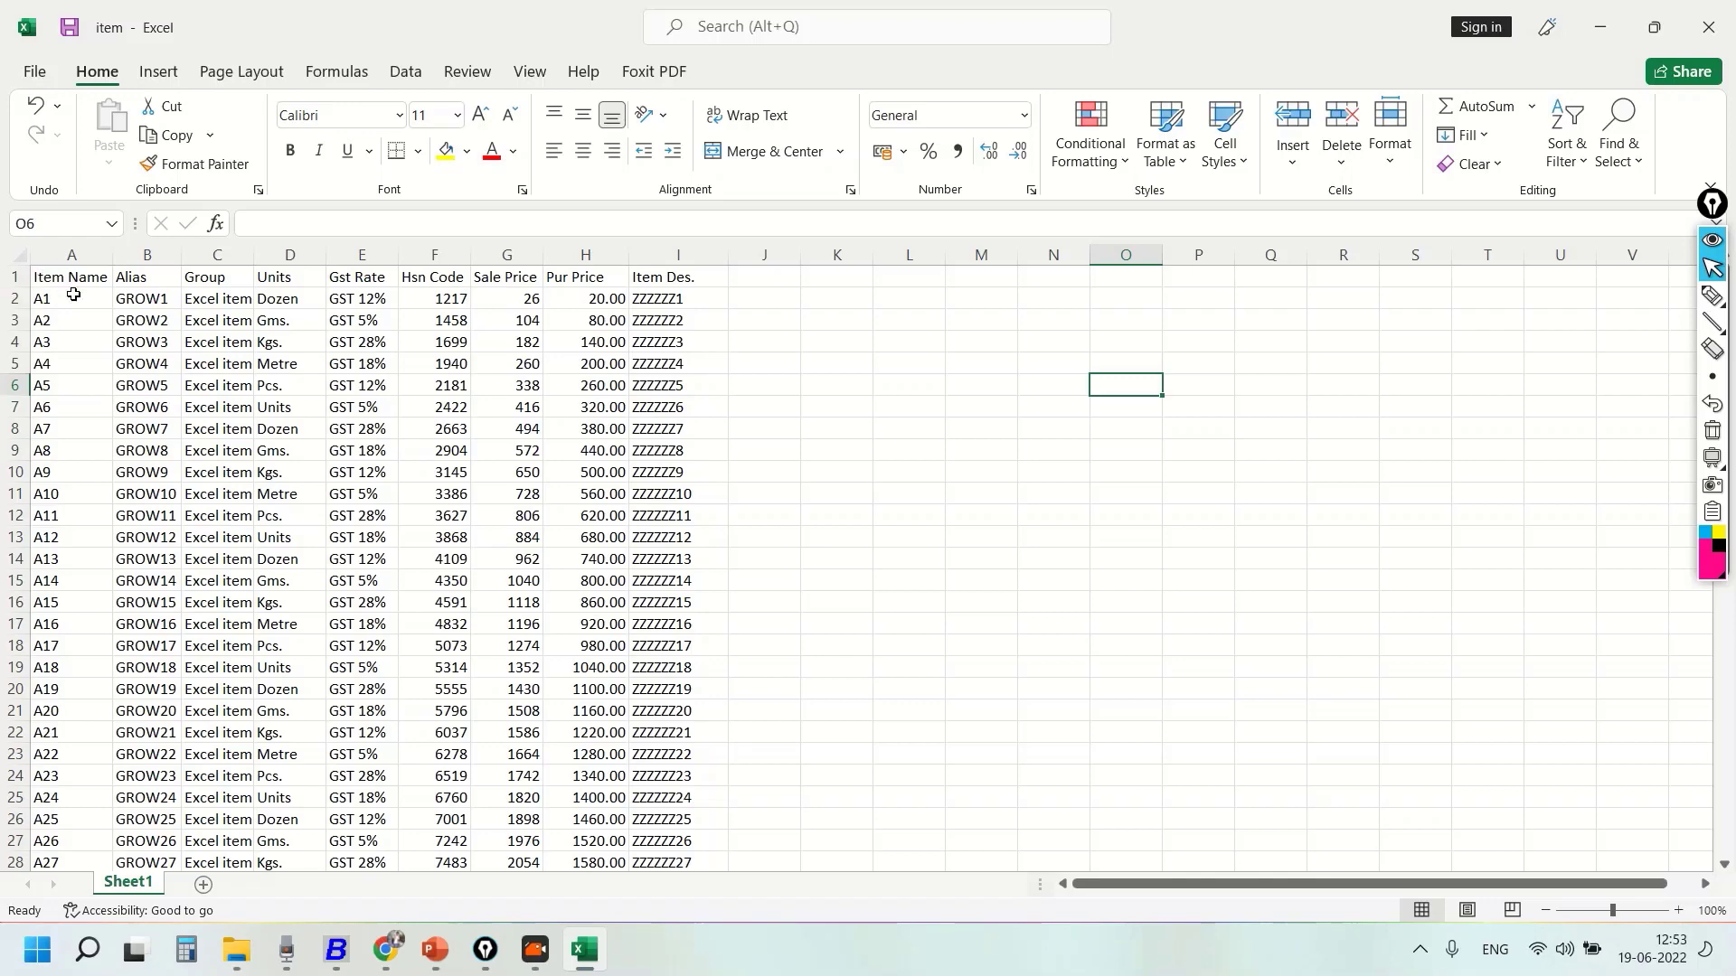
# - Select the item table A1:I51 and fit the Group column's width to its contents
pyautogui.scroll(-17, 194, 445)
pyautogui.scroll(7, 496, 539)
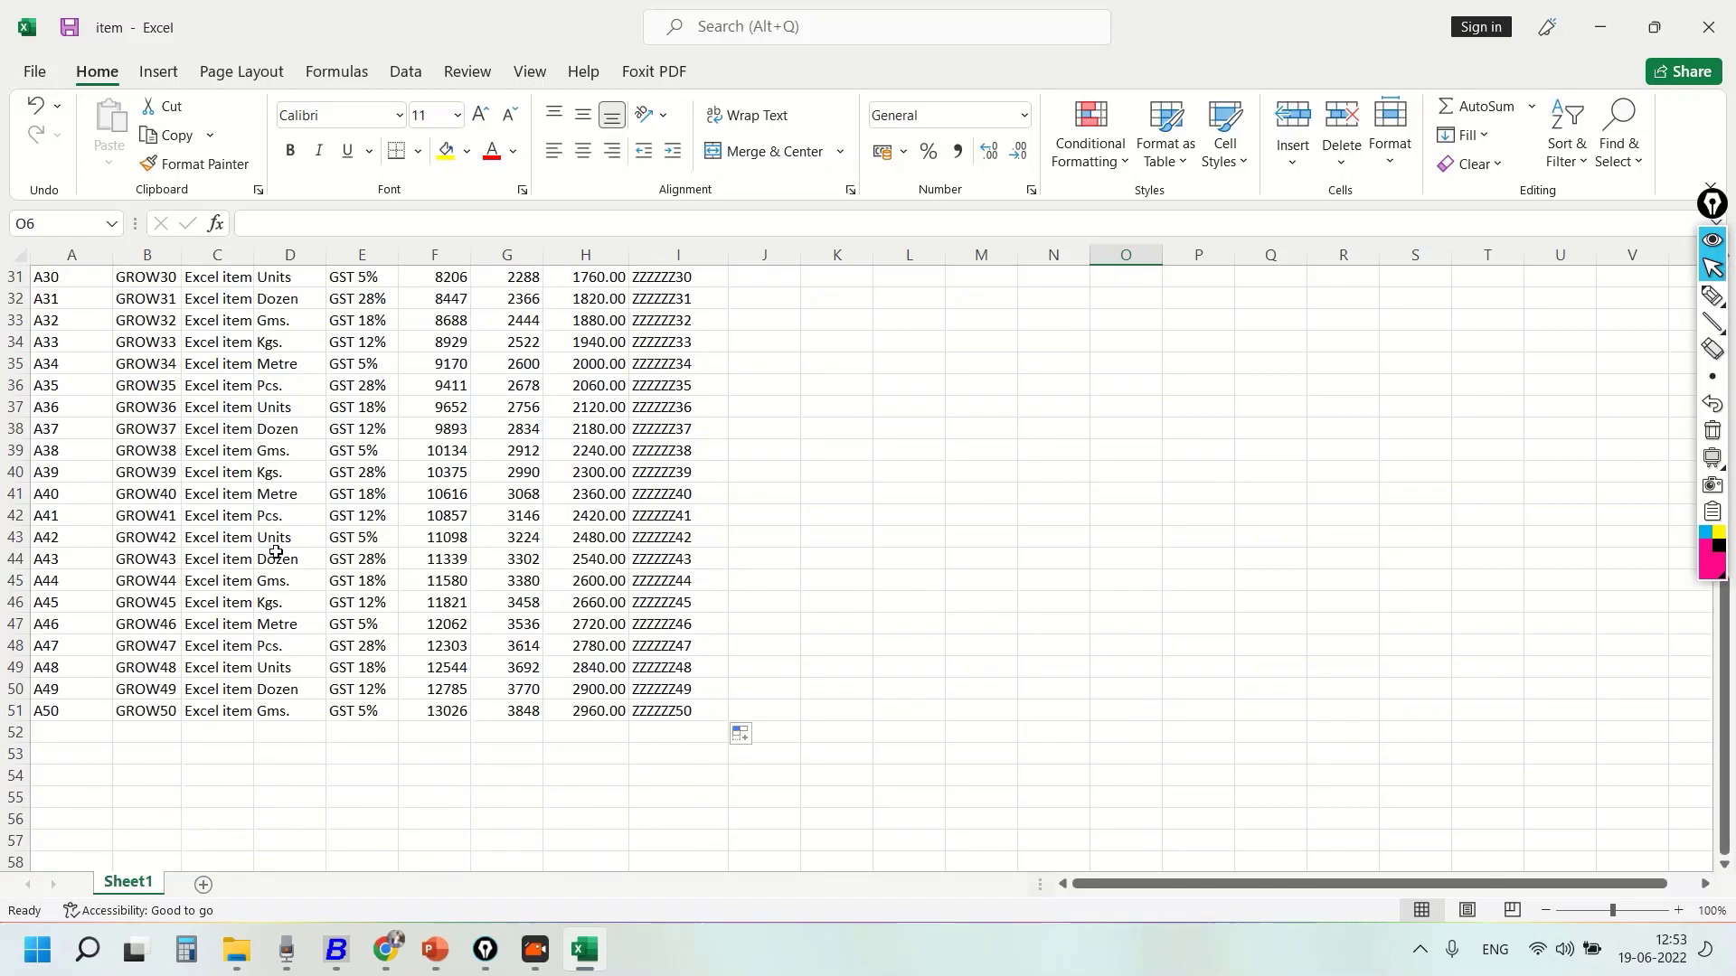
pyautogui.moveTo(669, 711); pyautogui.dragTo(5, 8)
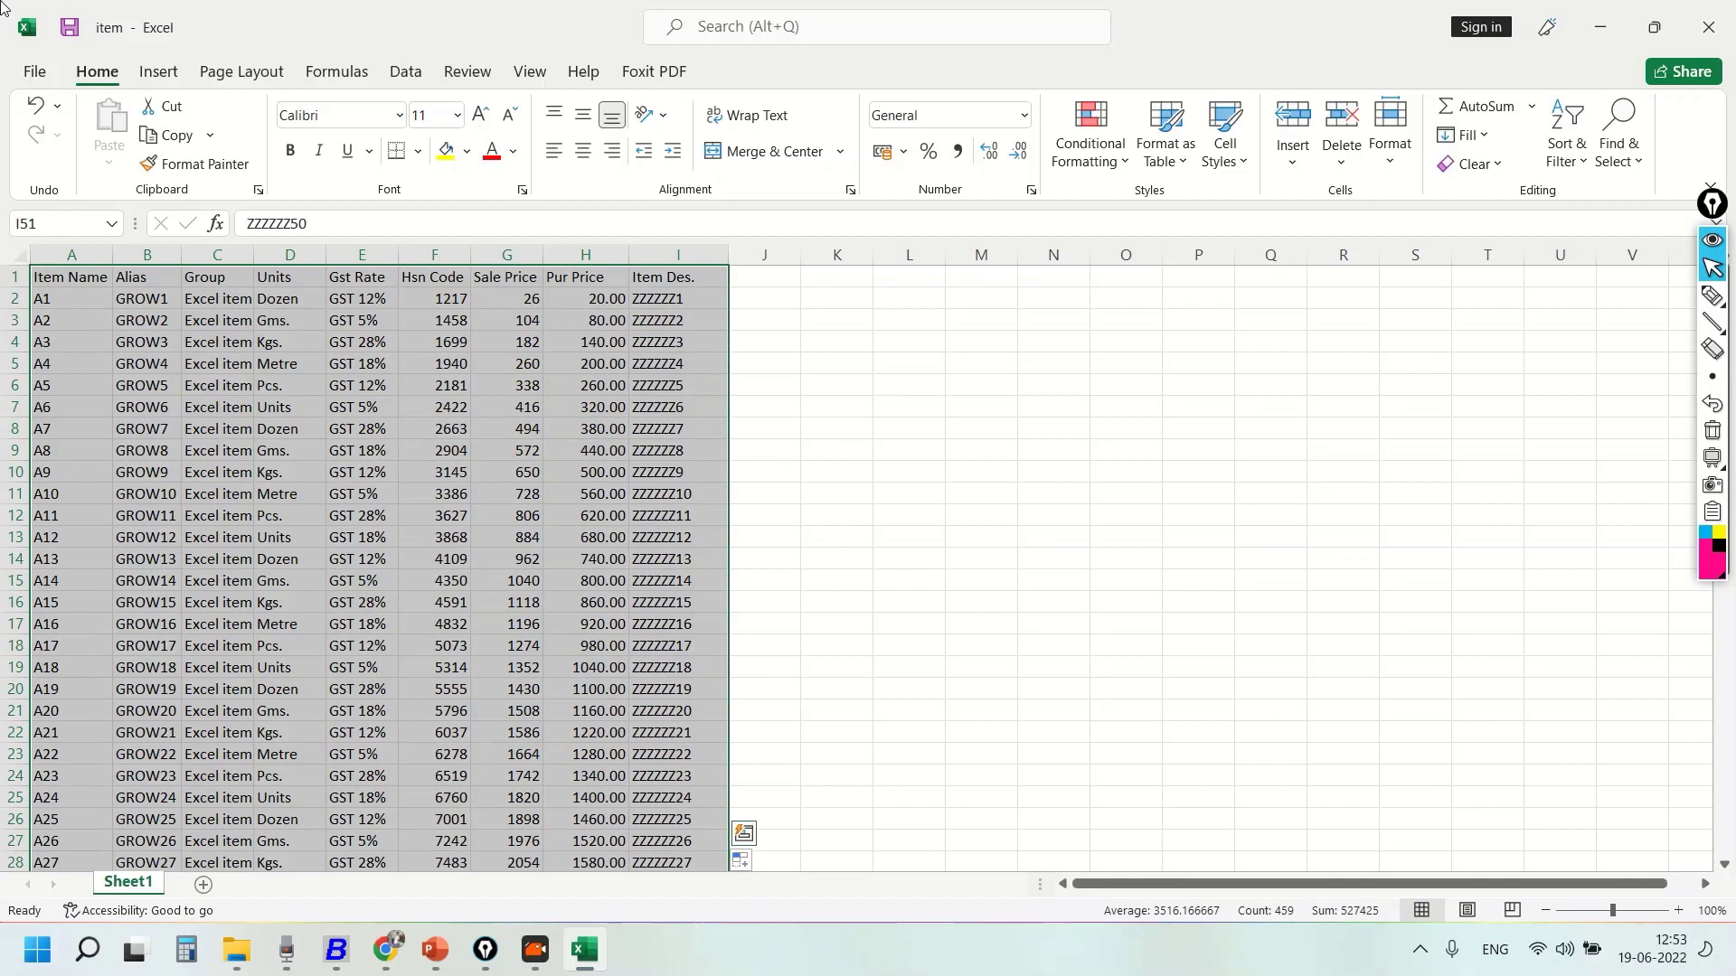
pyautogui.doubleClick(254, 254)
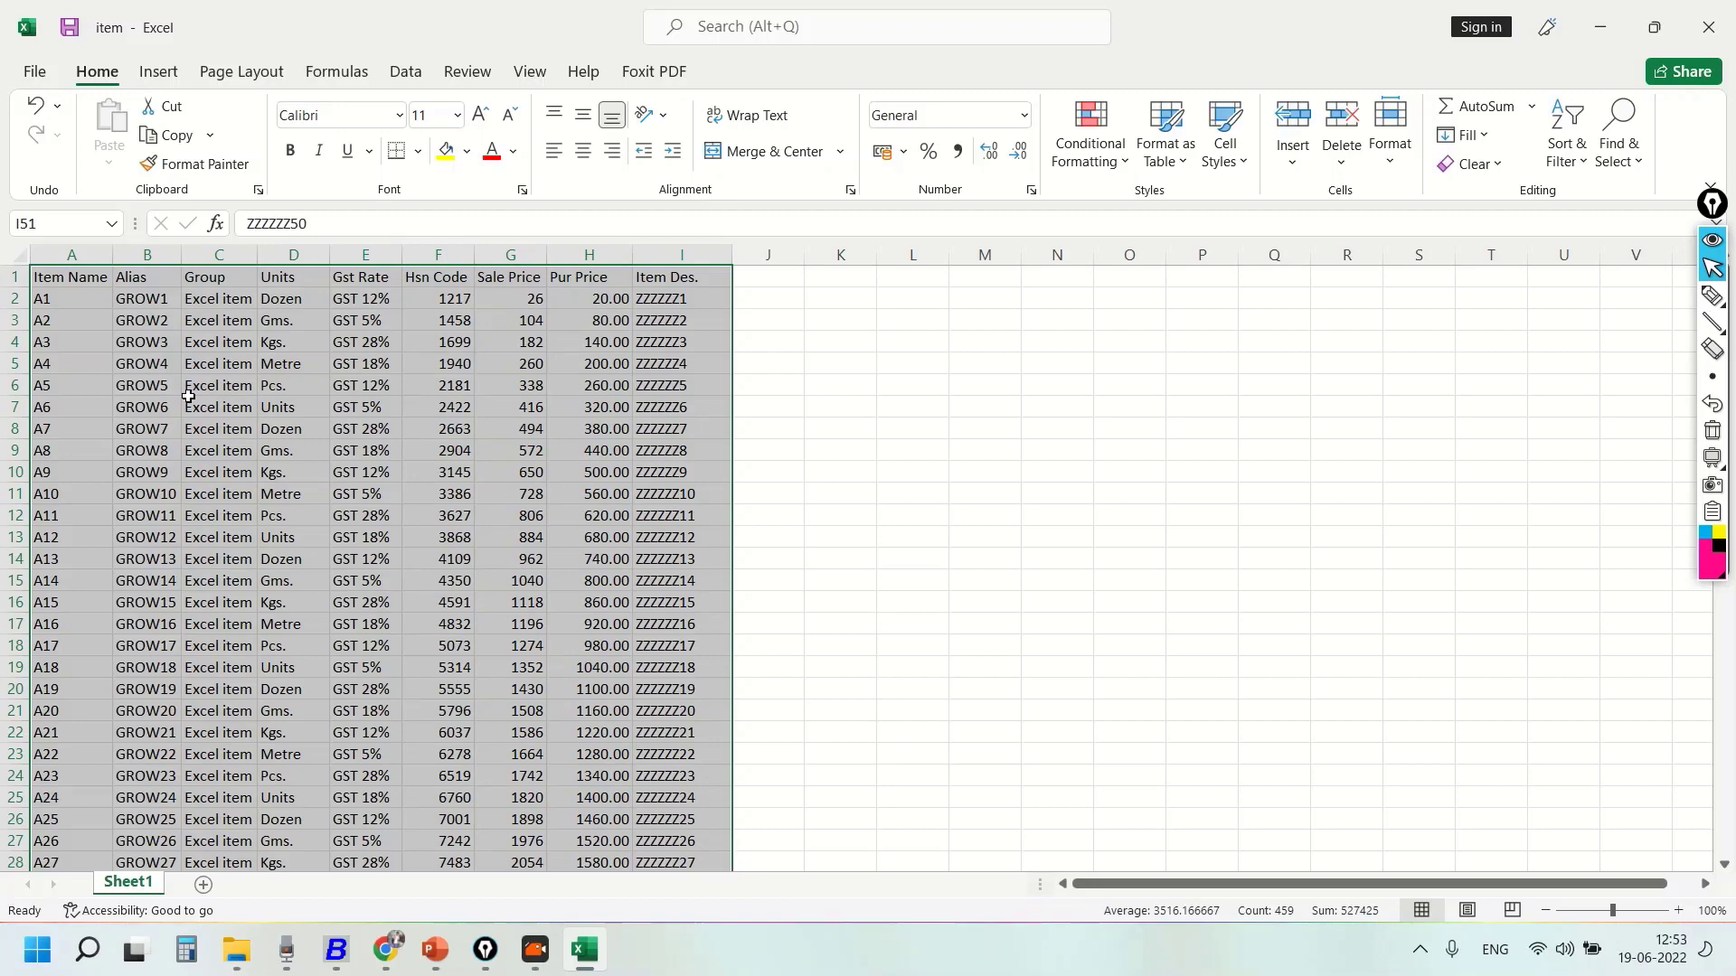
# - Switch to Busy and leave the Add Item Master form without saving
pyautogui.click(335, 951)
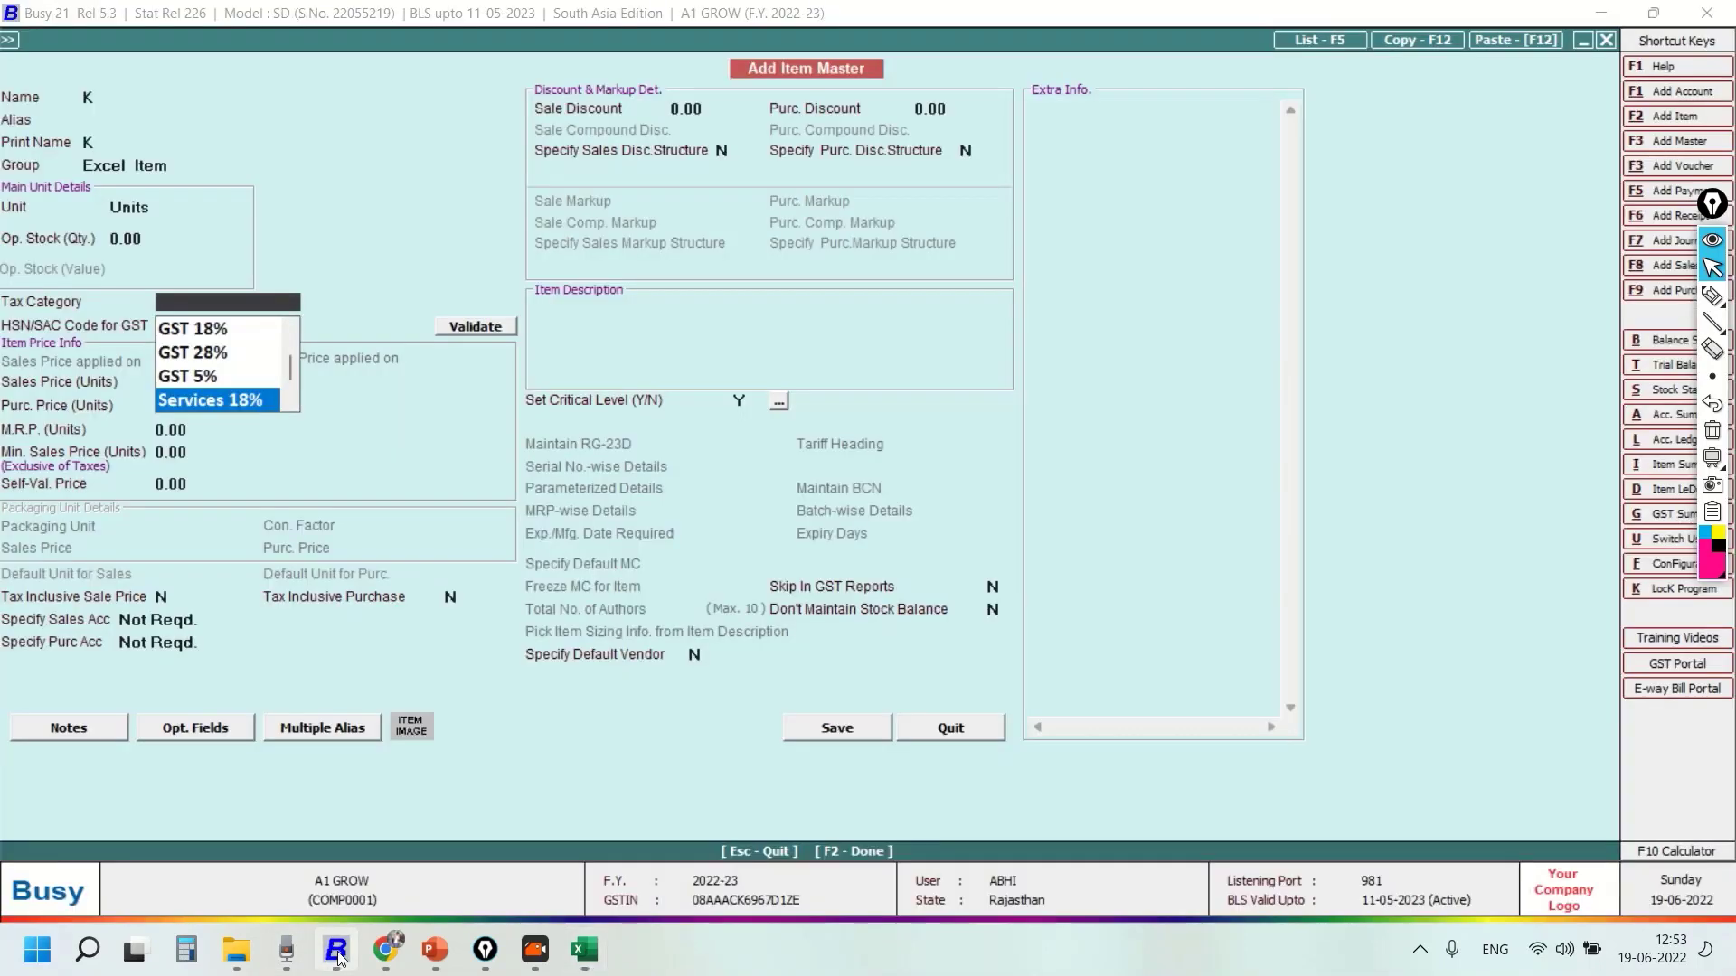
pyautogui.click(372, 779)
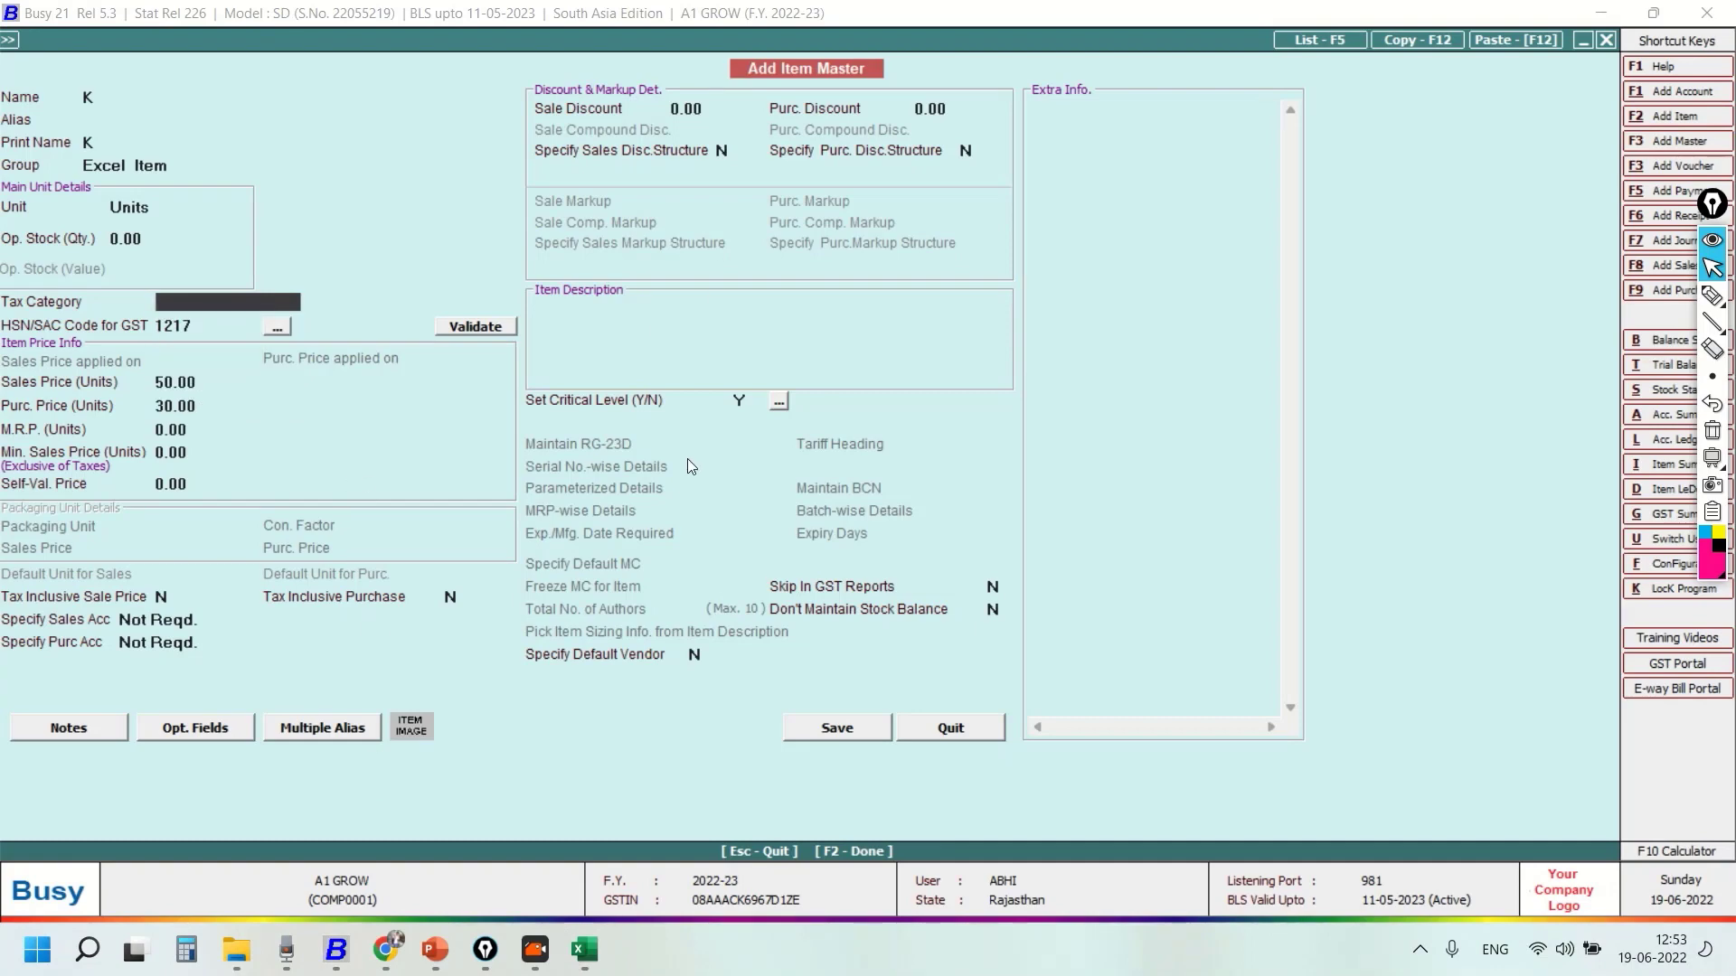
pyautogui.press('Escape')
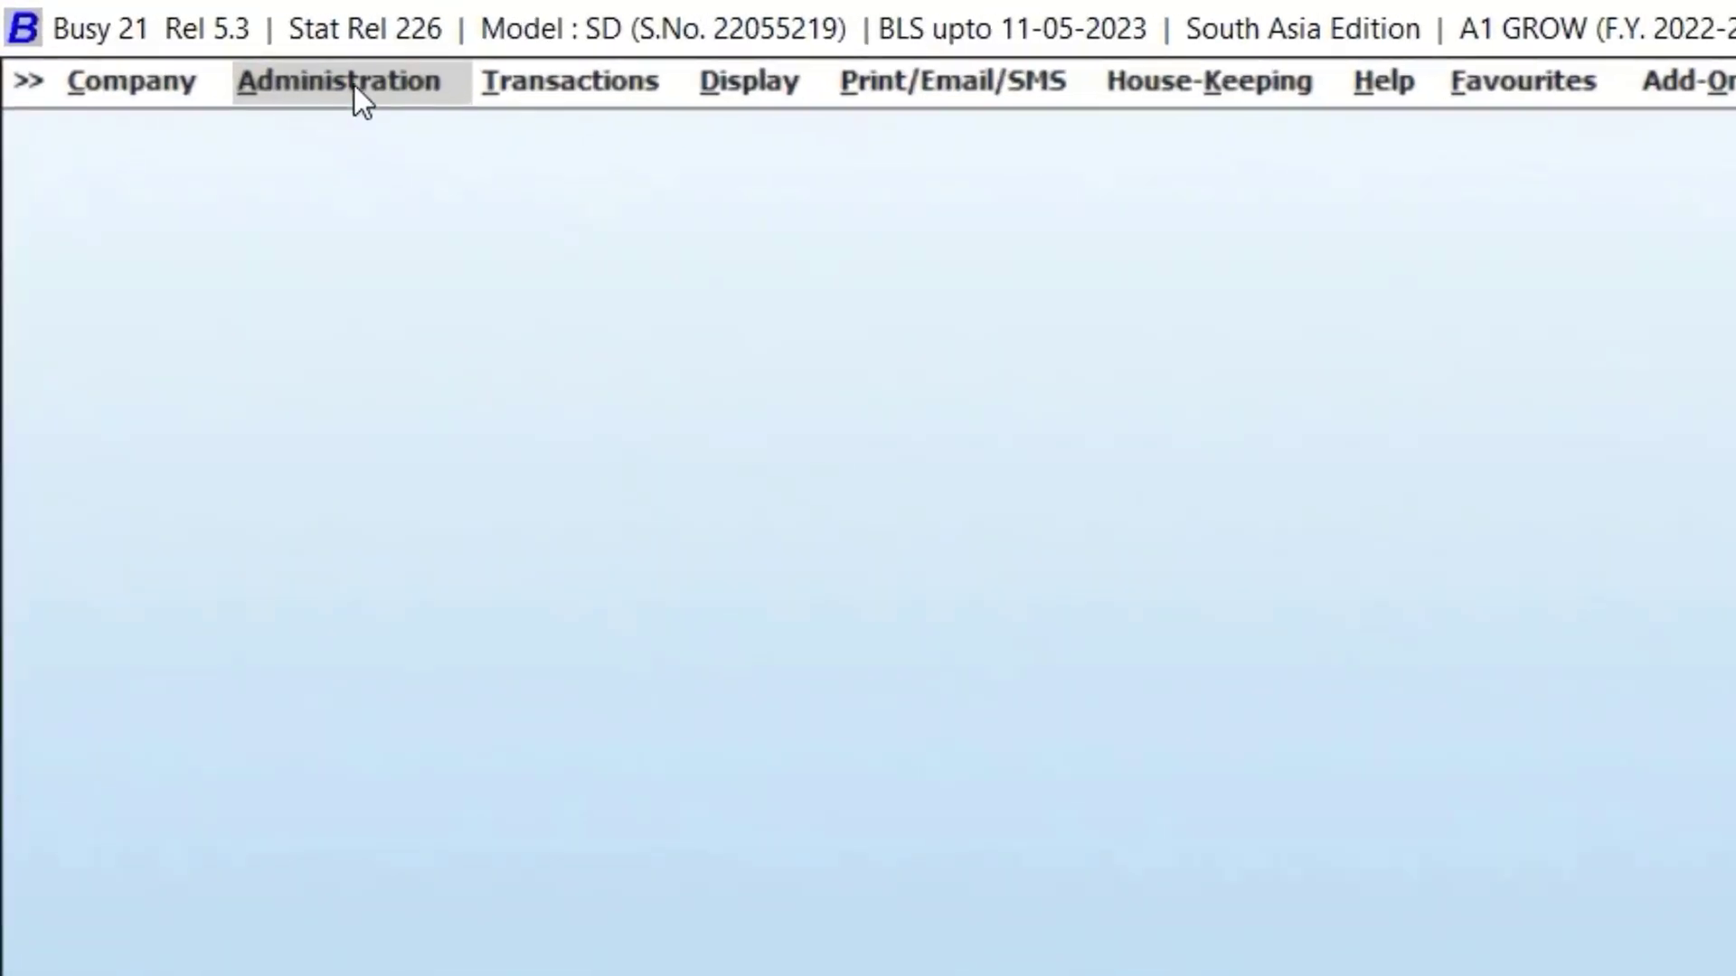
# - Open the import of item masters from MS Excel in Busy's data export and import options
pyautogui.click(354, 85)
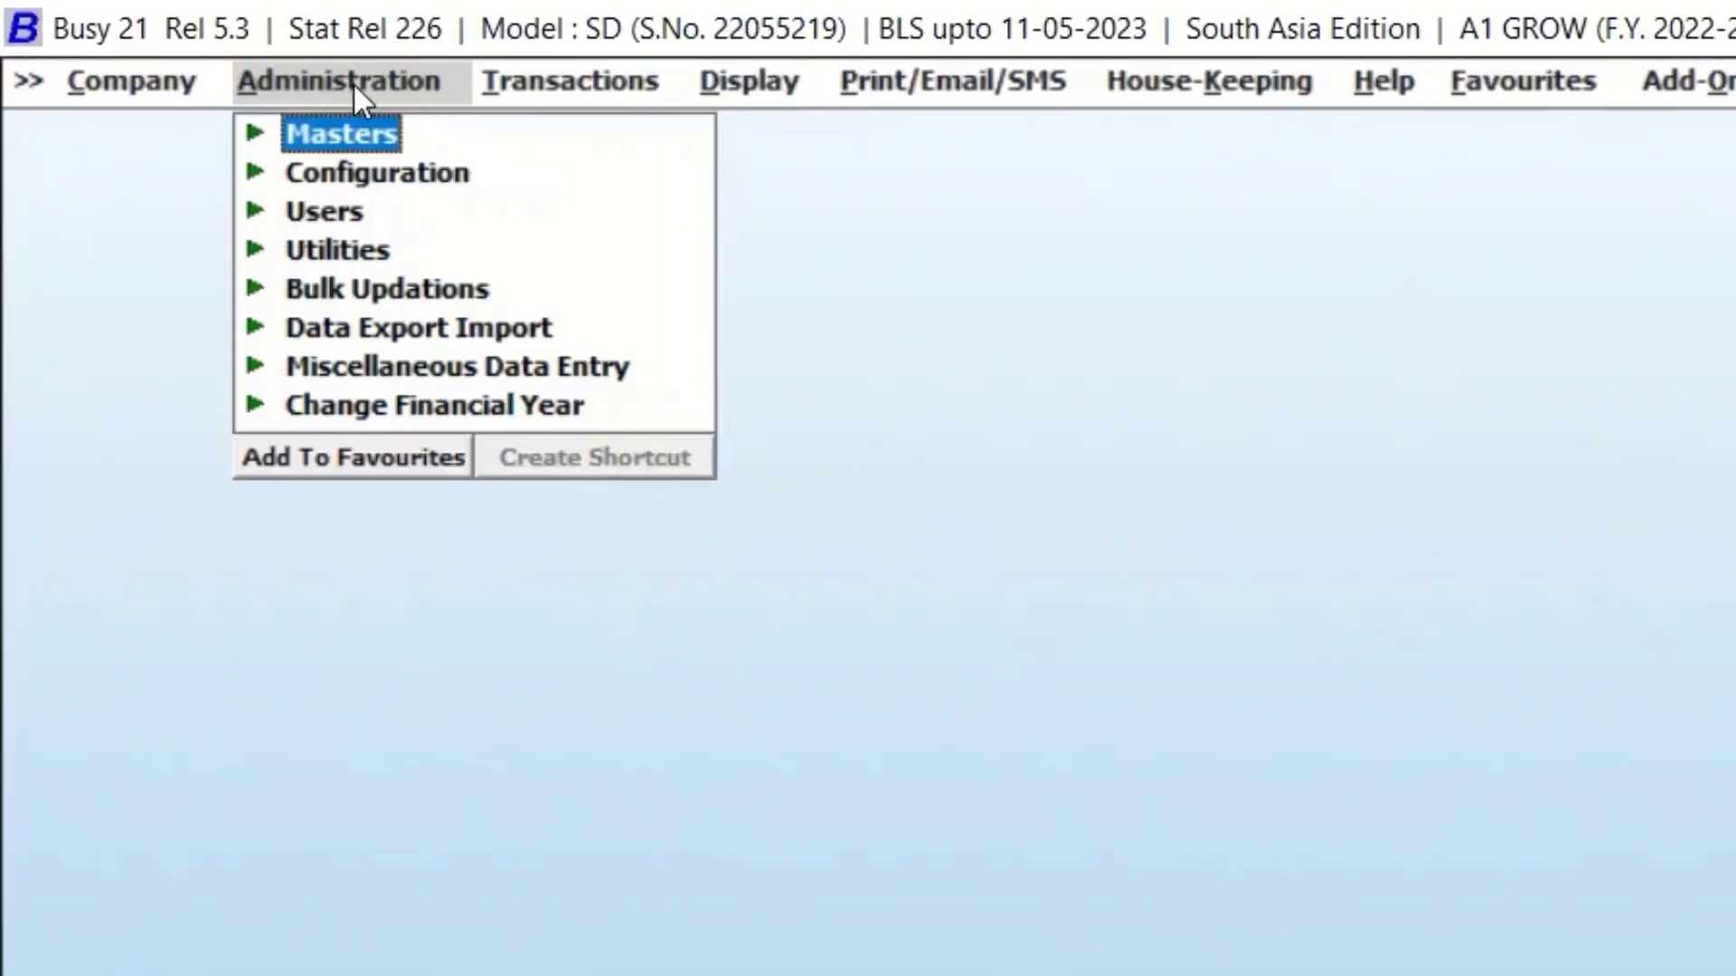
pyautogui.click(336, 326)
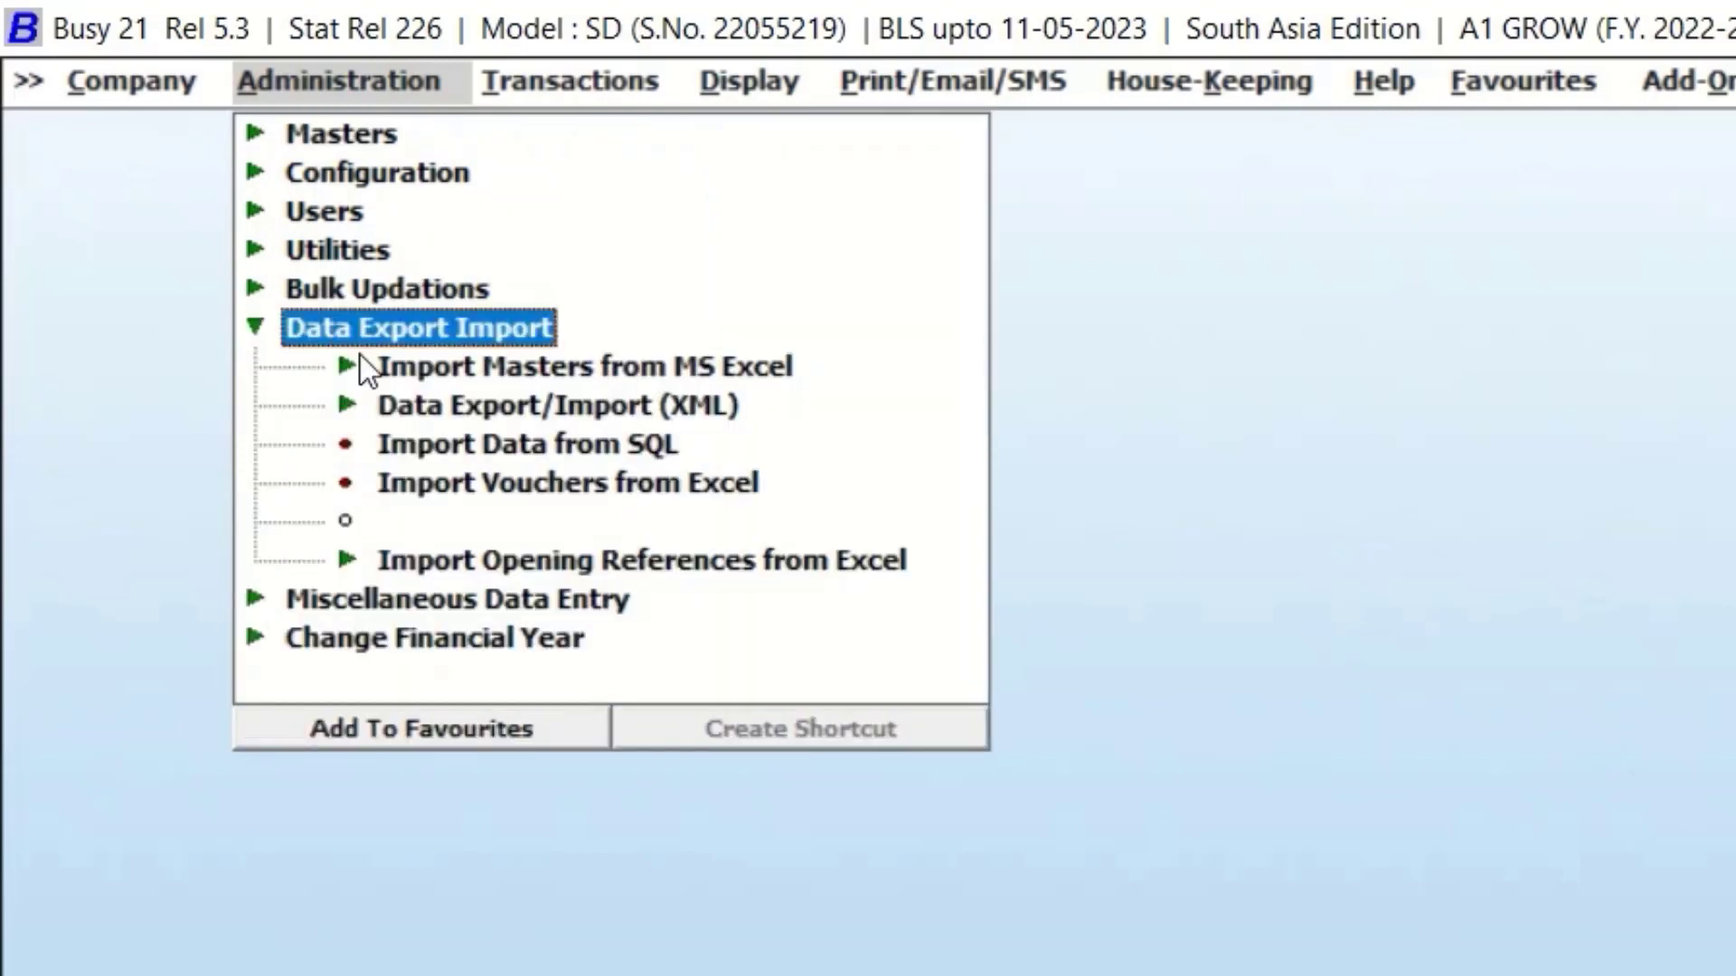
pyautogui.click(428, 371)
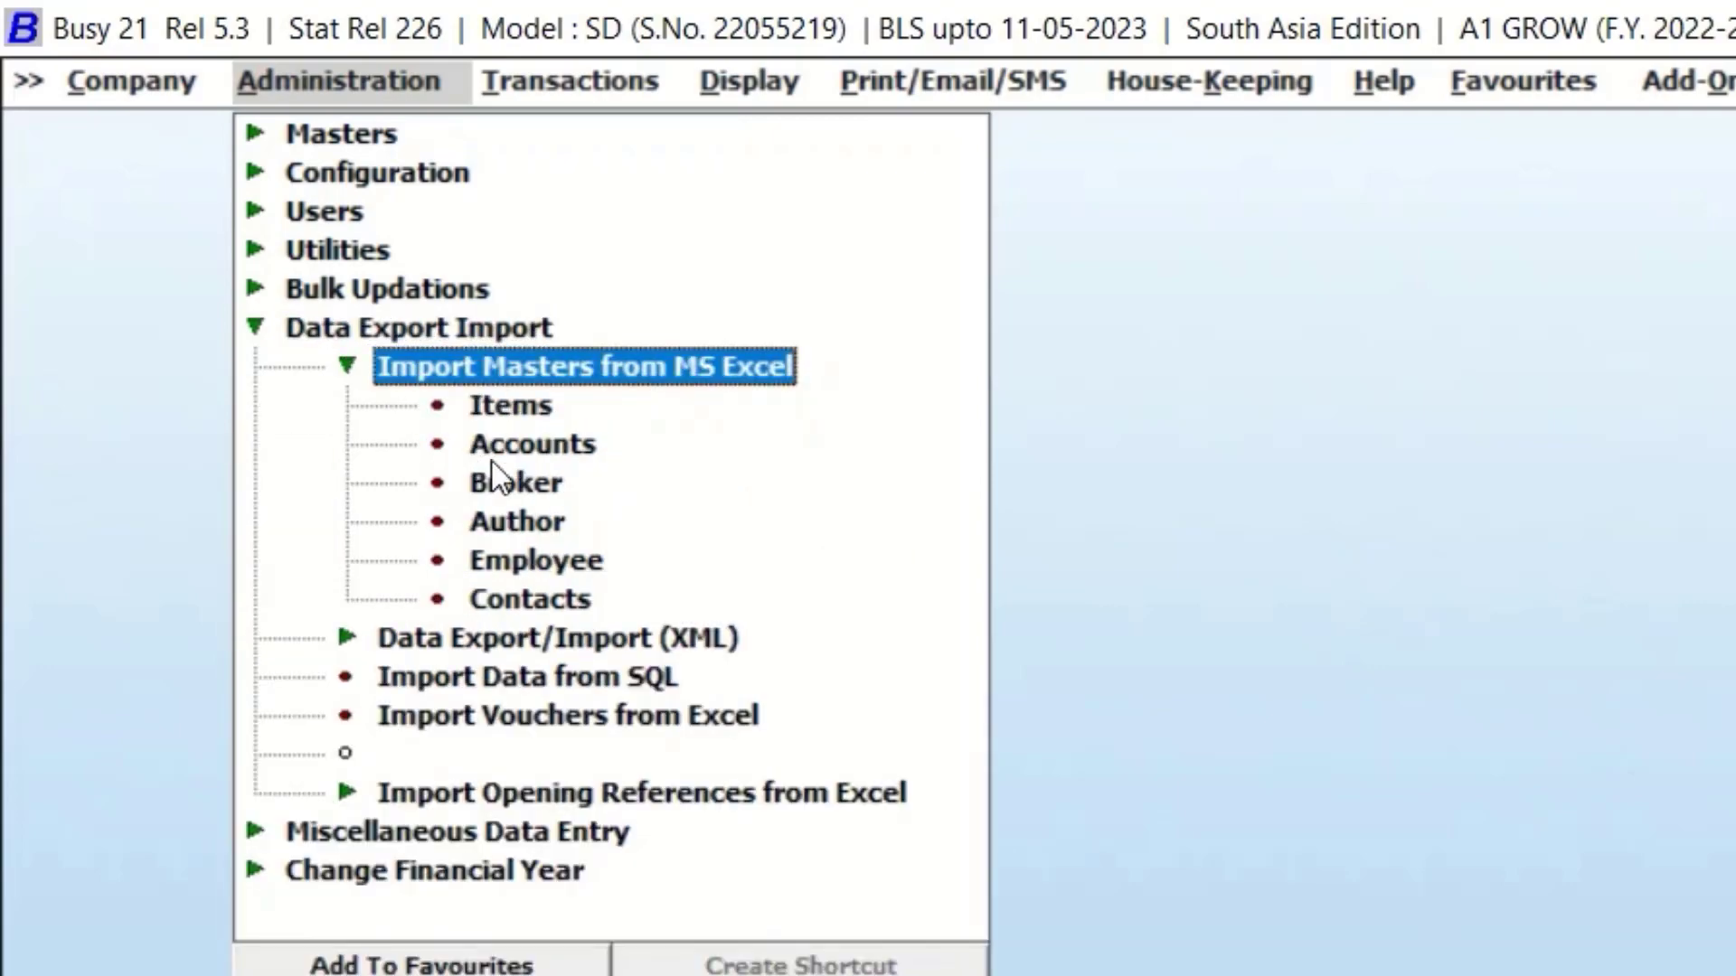
pyautogui.click(498, 407)
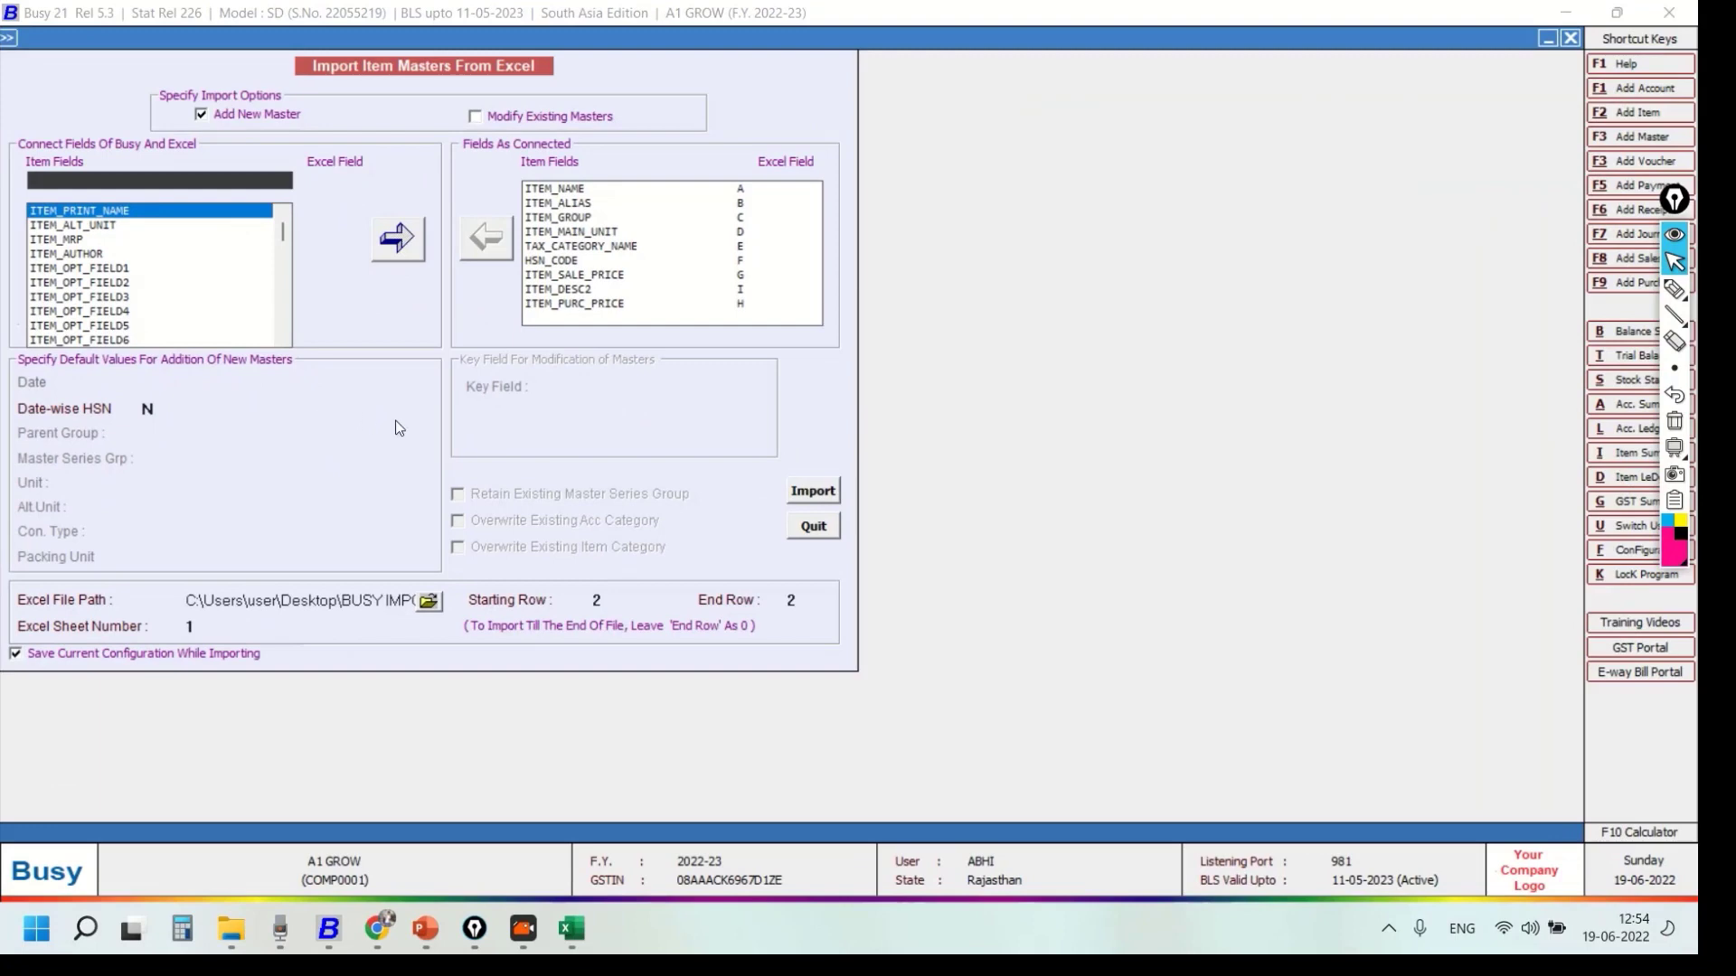
# - Remove all existing connections between Busy item fields and Excel columns, starting with ITEM_NAME
pyautogui.click(1175, 628)
pyautogui.click(1175, 530)
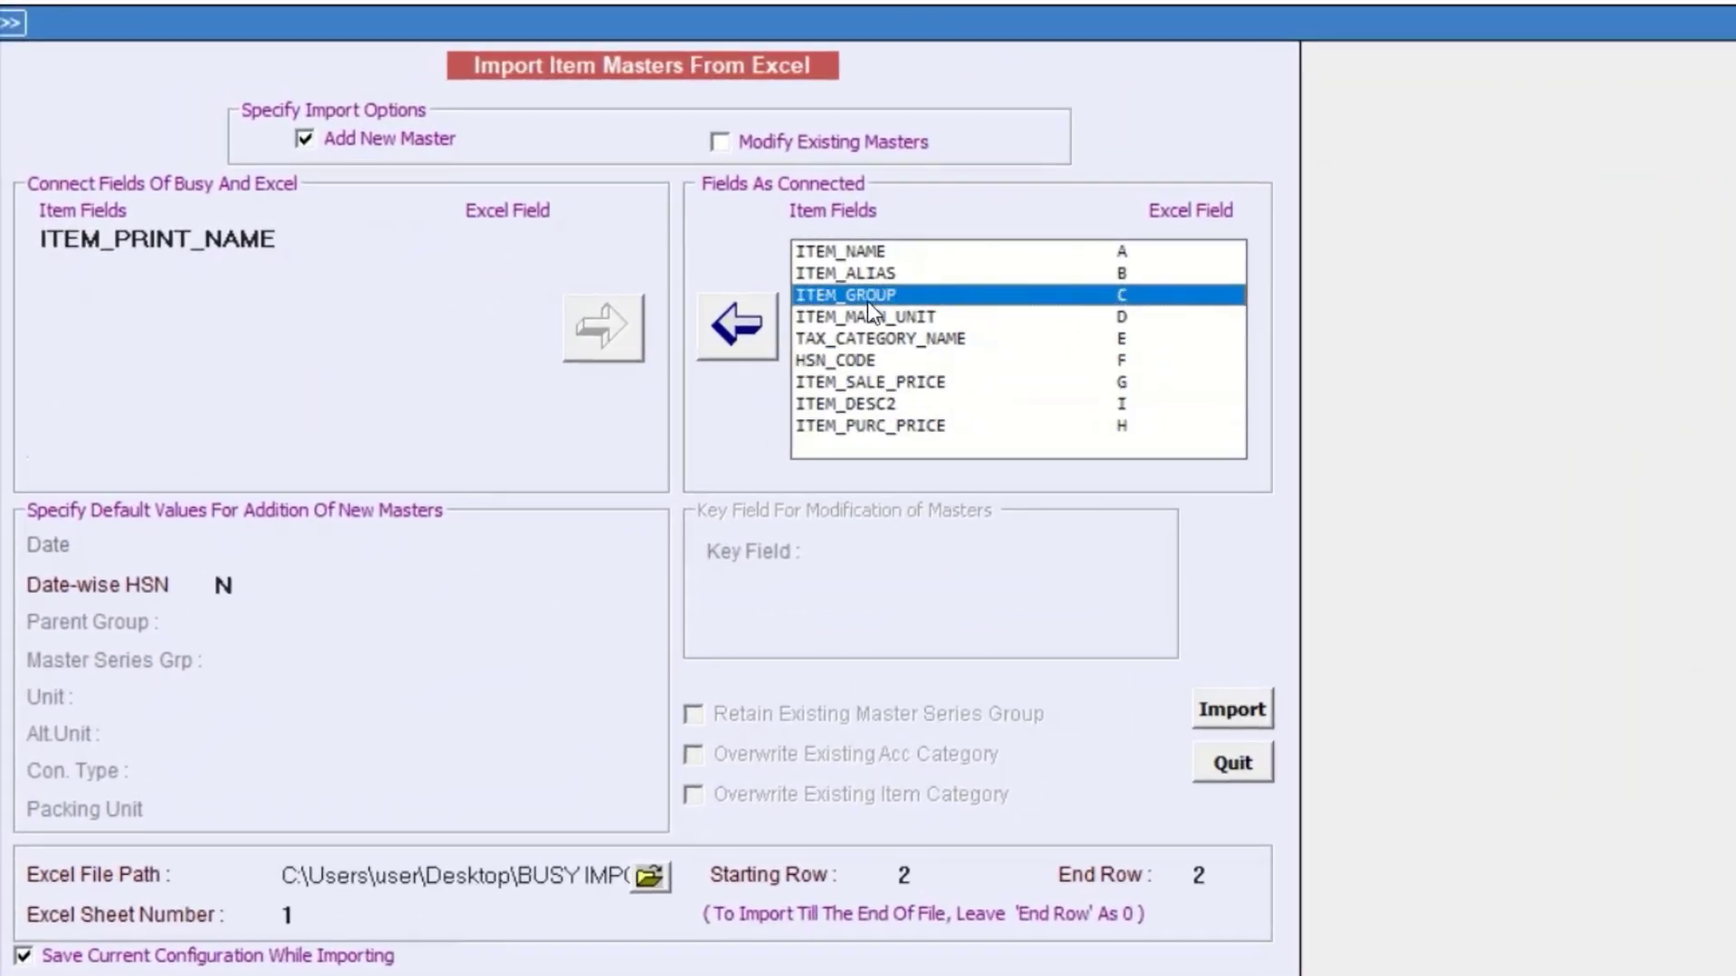
pyautogui.click(866, 250)
pyautogui.click(733, 342)
pyautogui.click(727, 342)
pyautogui.click(725, 342)
pyautogui.click(723, 342)
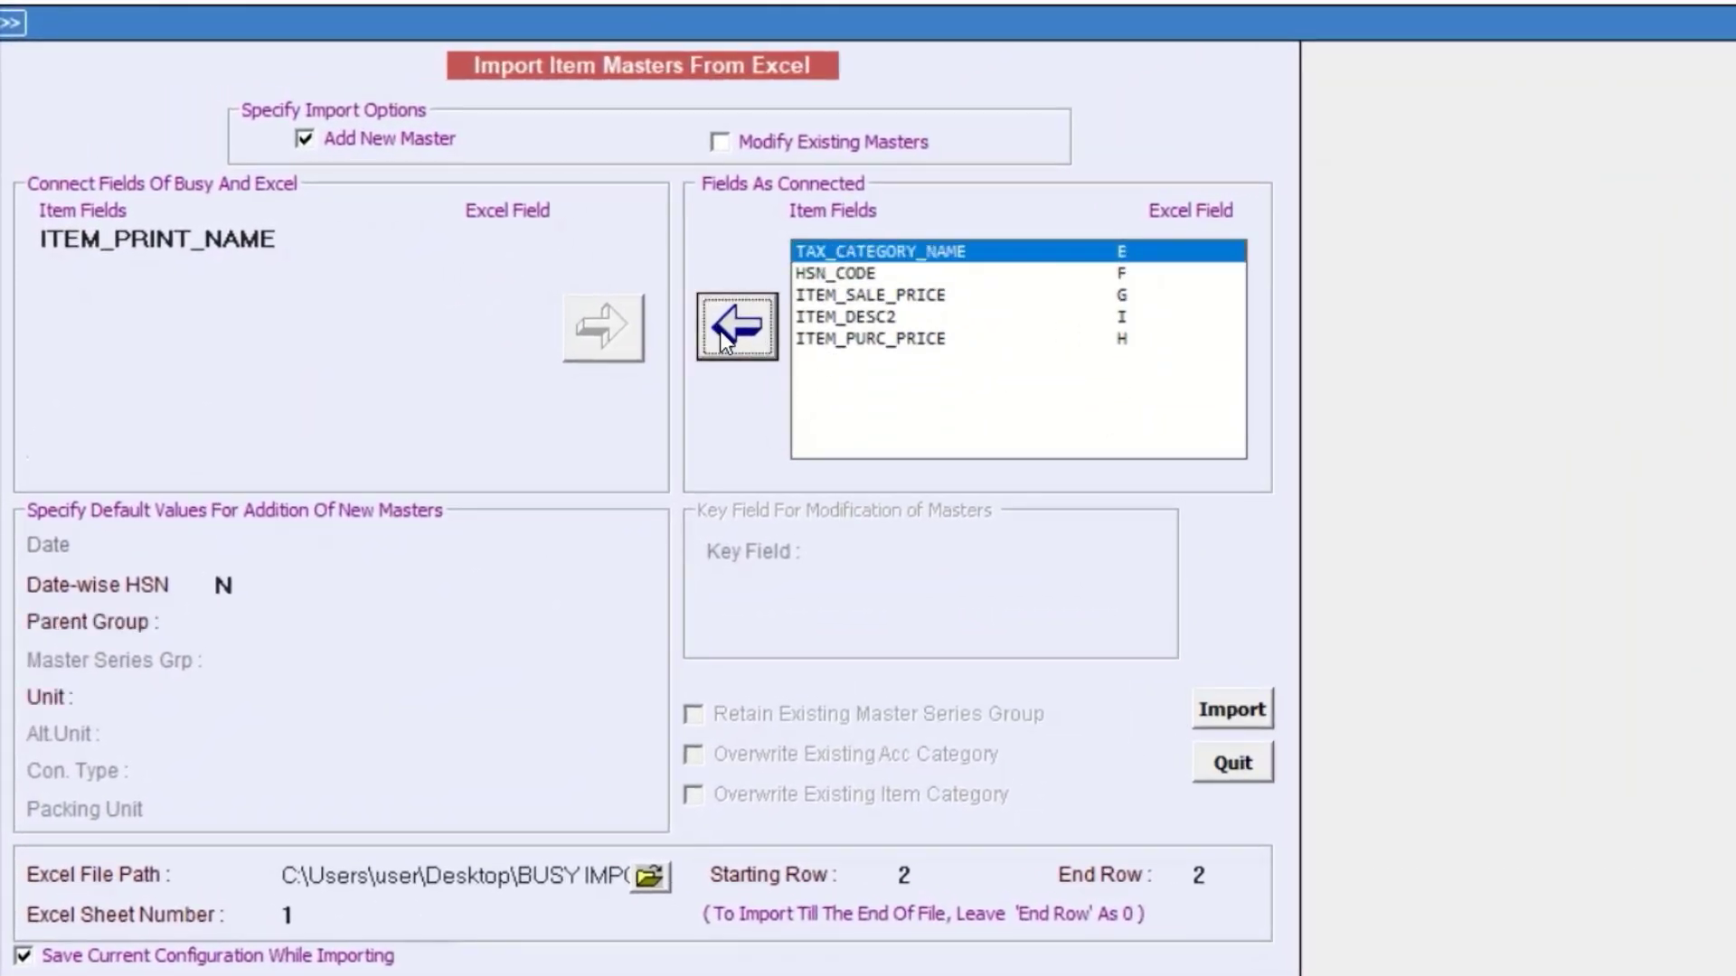
pyautogui.click(723, 341)
pyautogui.moveTo(1102, 314); pyautogui.dragTo(1410, 206)
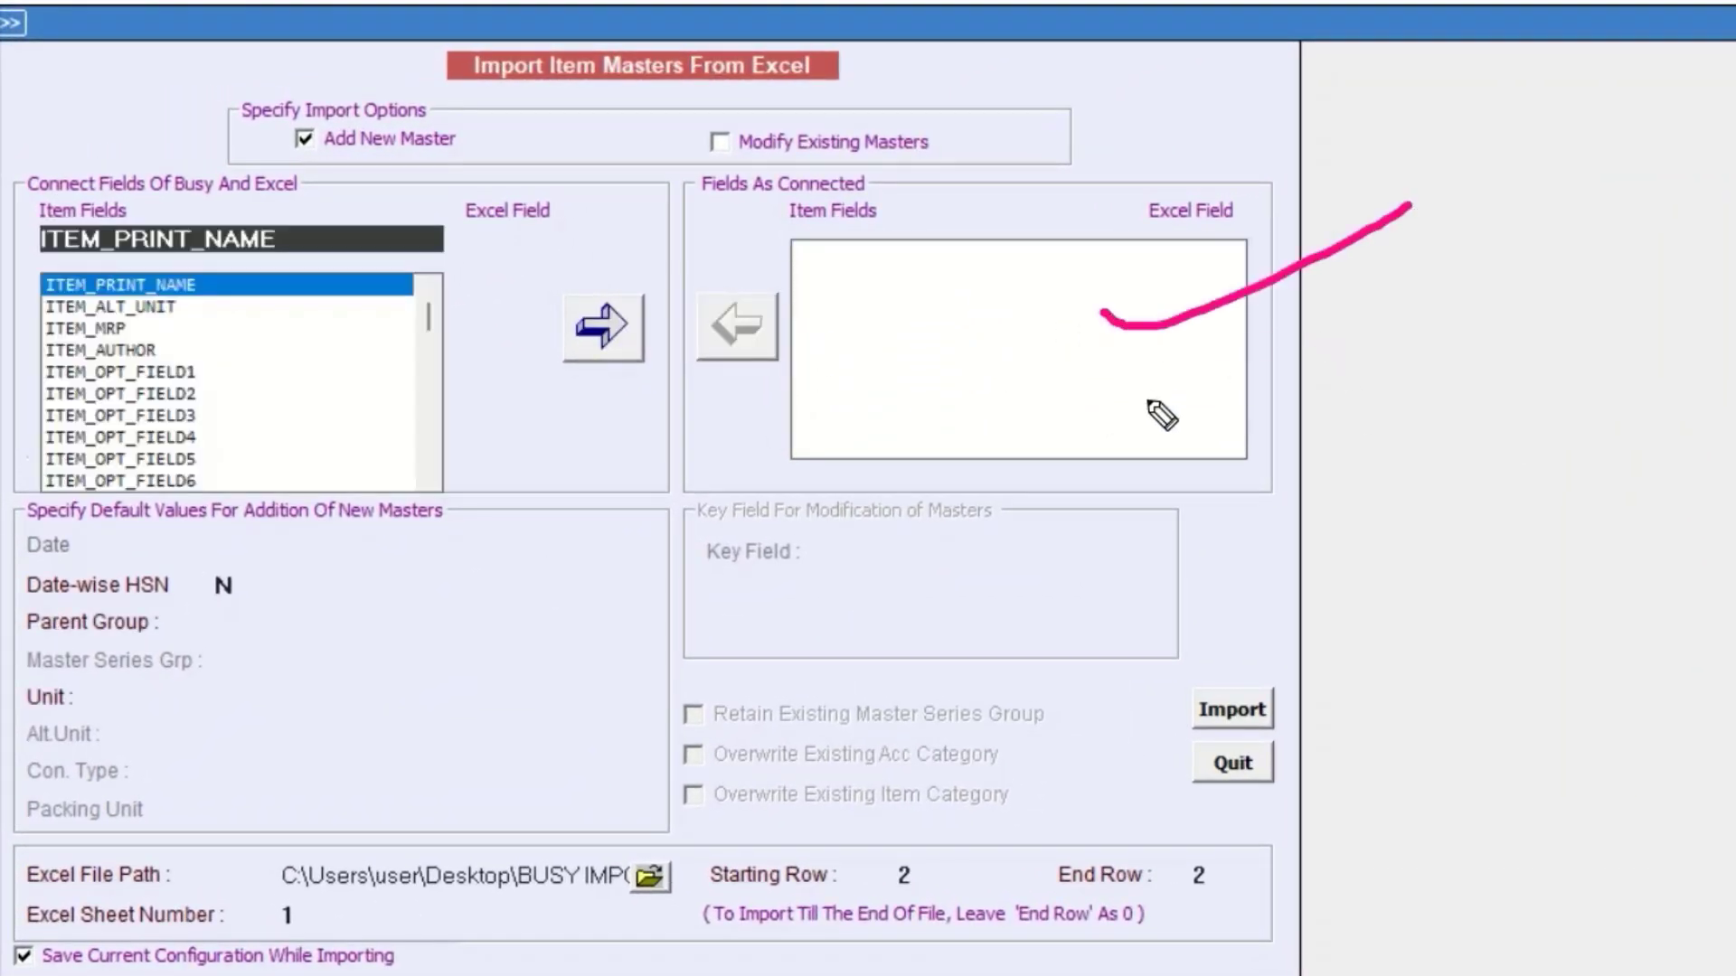
pyautogui.moveTo(1141, 359); pyautogui.dragTo(1184, 425)
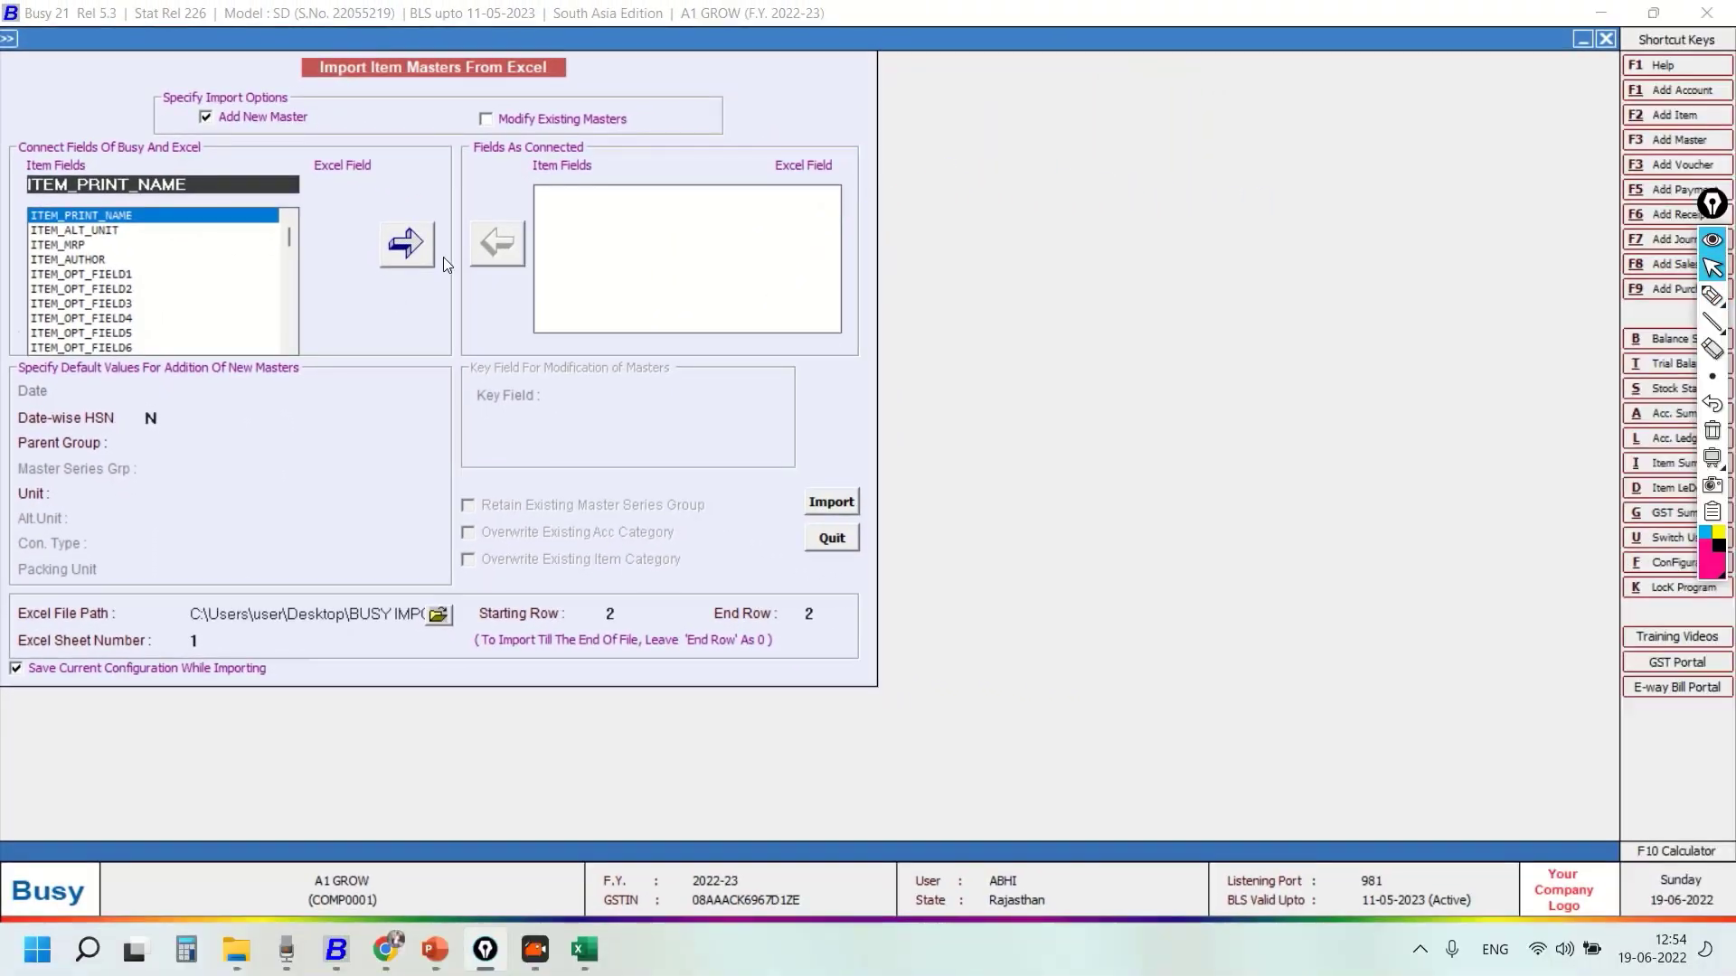
# - Show the Excel item sheet beside the Busy import form and check which column holds Item Name
pyautogui.click(583, 949)
pyautogui.click(727, 434)
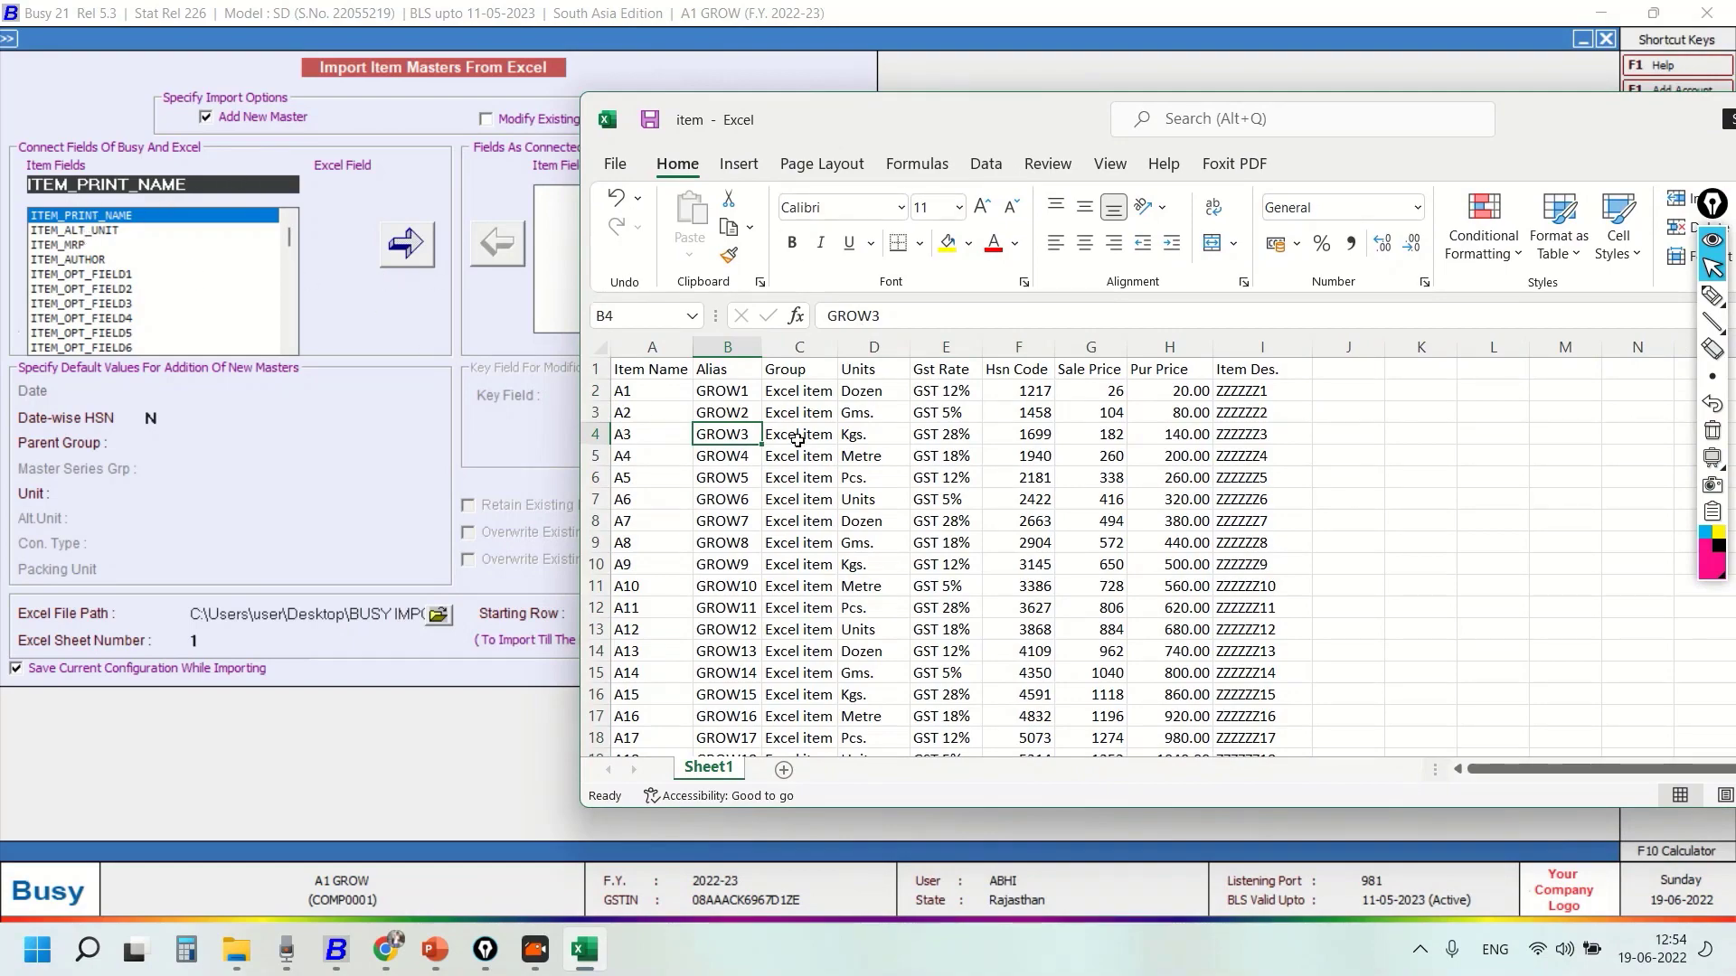
pyautogui.click(645, 370)
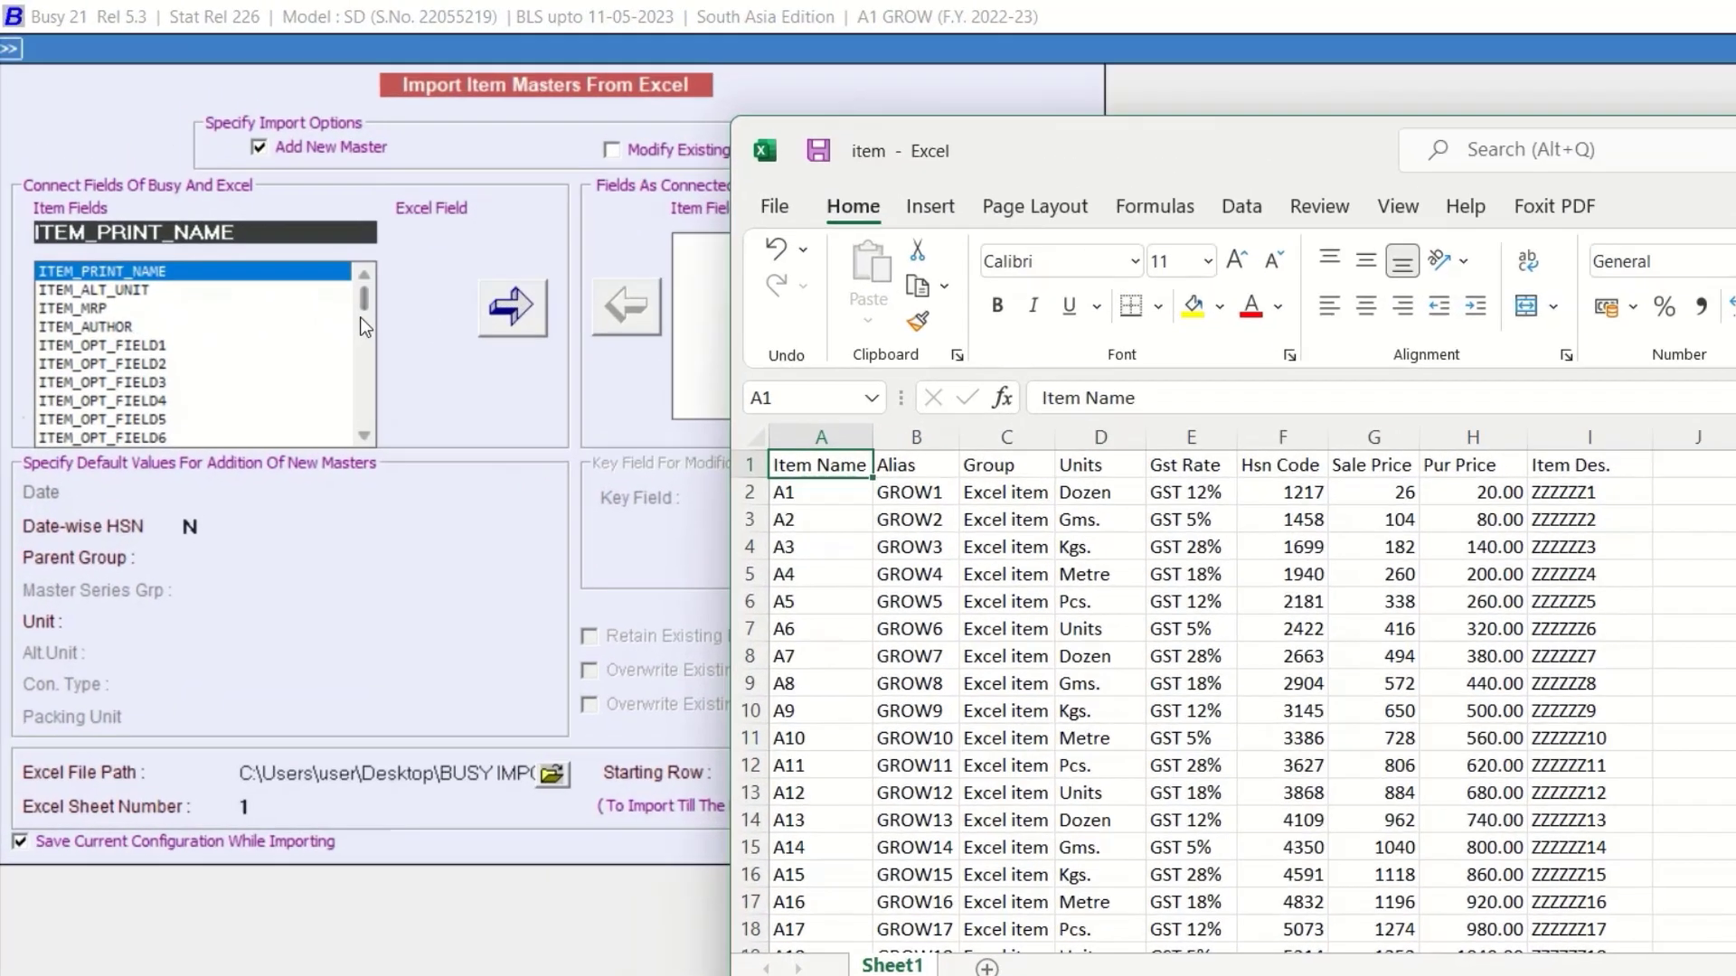
# - Connect the ITEM_NAME item field to Excel column A in the item master import form
pyautogui.click(363, 295)
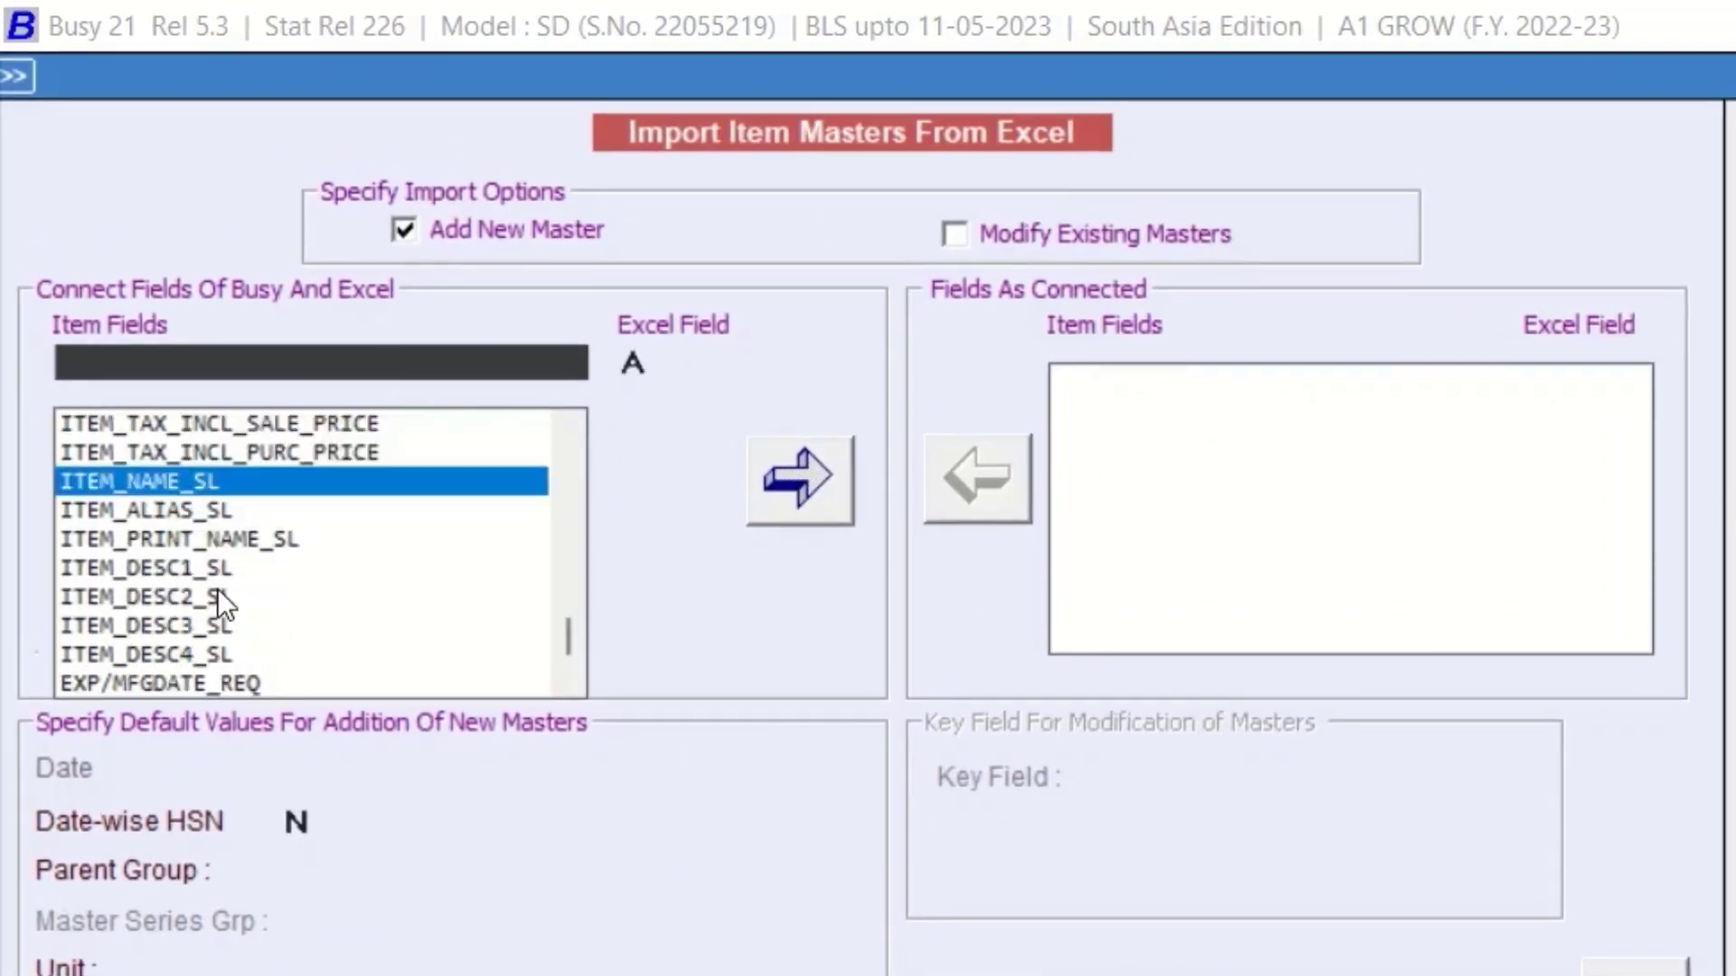
pyautogui.press('Down')
pyautogui.press('Down')
pyautogui.press('Down')
pyautogui.press('Down')
pyautogui.press('Down')
pyautogui.press('Down')
pyautogui.press('Down')
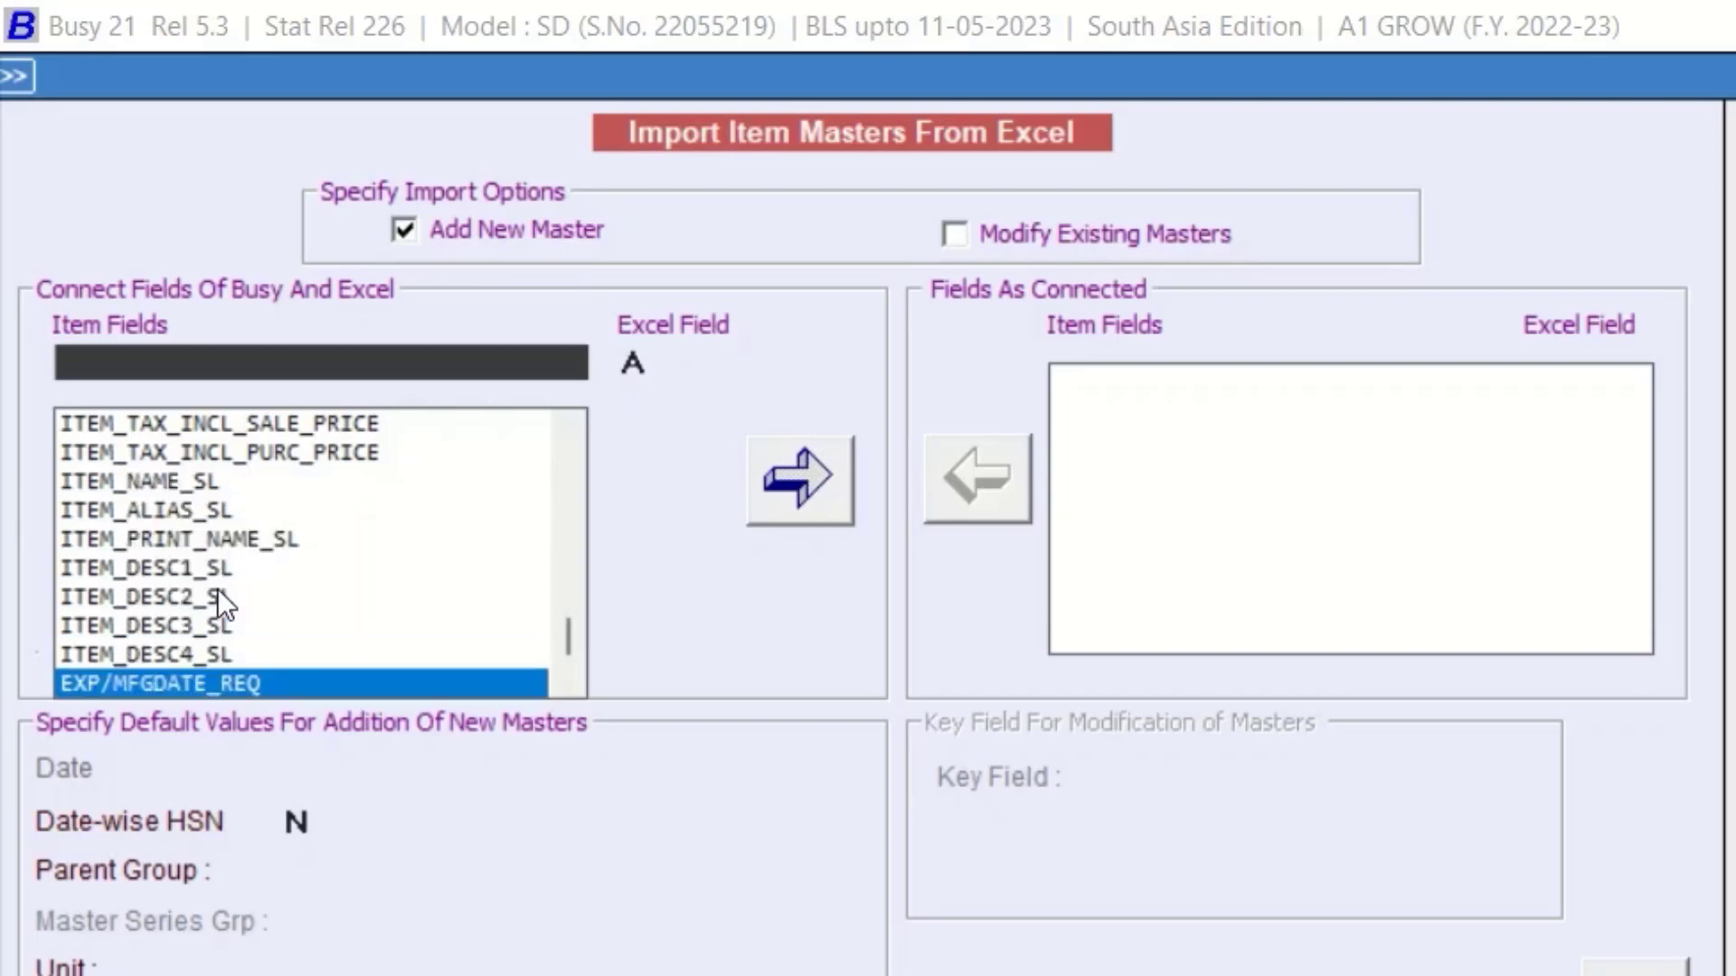
pyautogui.press('Down')
pyautogui.press('Down')
pyautogui.press('Down')
pyautogui.press('Down')
pyautogui.press('Down')
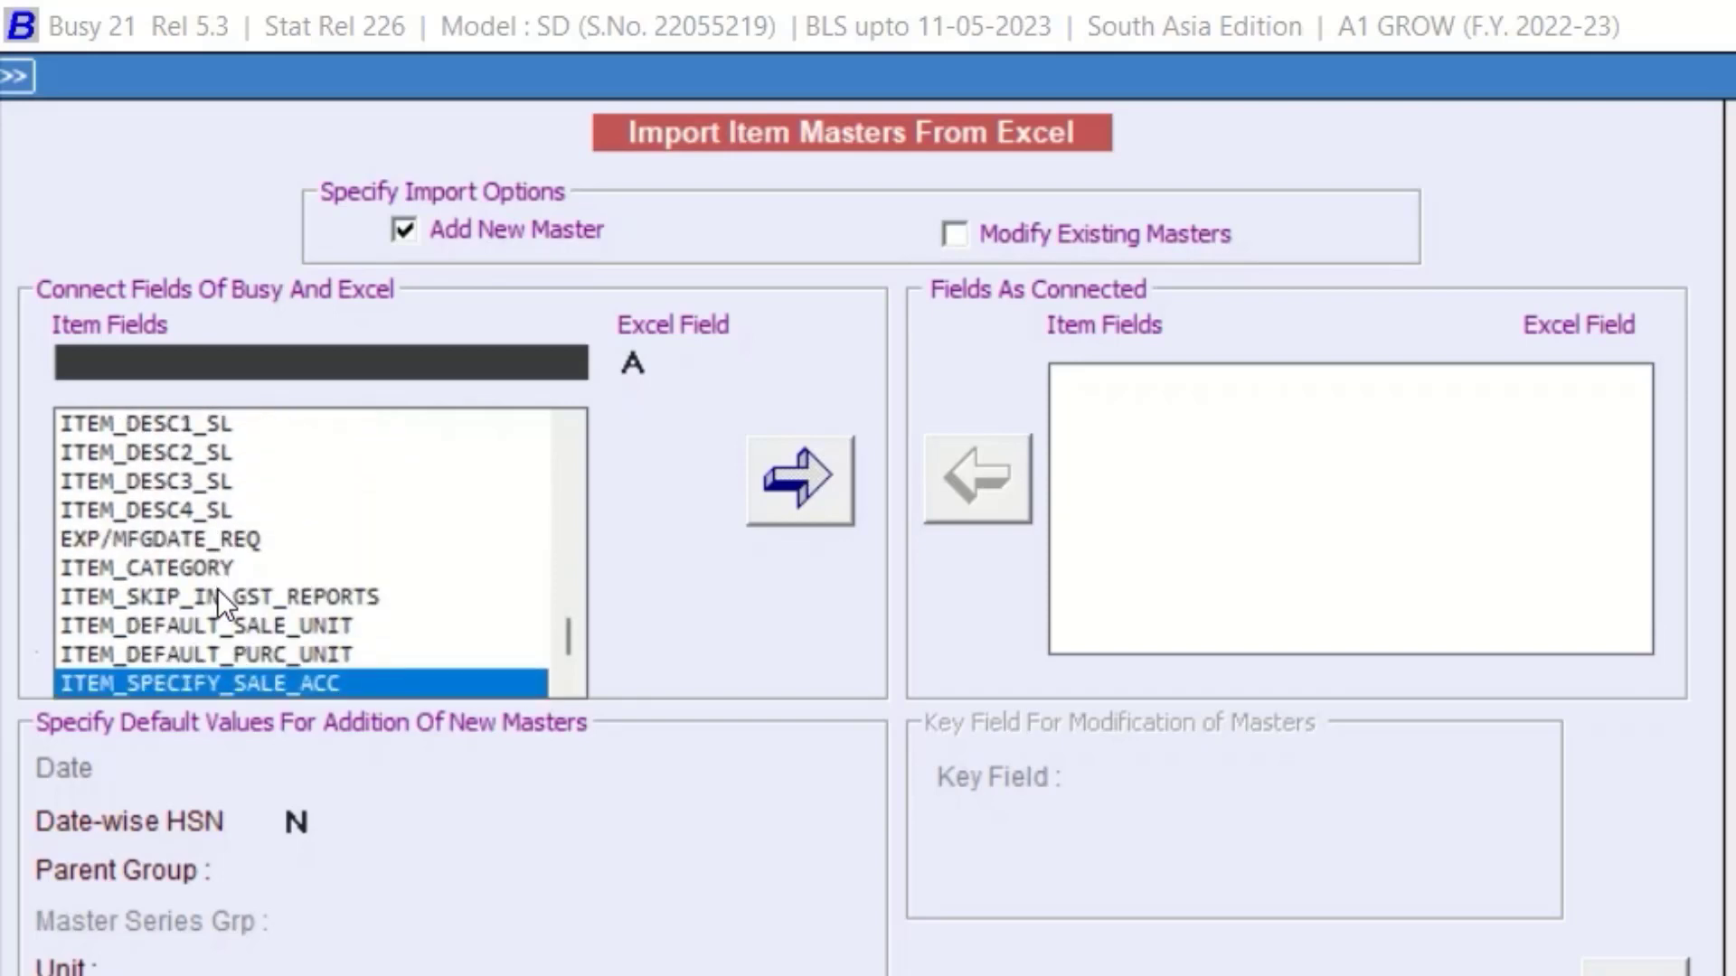
pyautogui.press('Down')
pyautogui.press('Down')
pyautogui.press('Down')
pyautogui.press('Down')
pyautogui.press('Down')
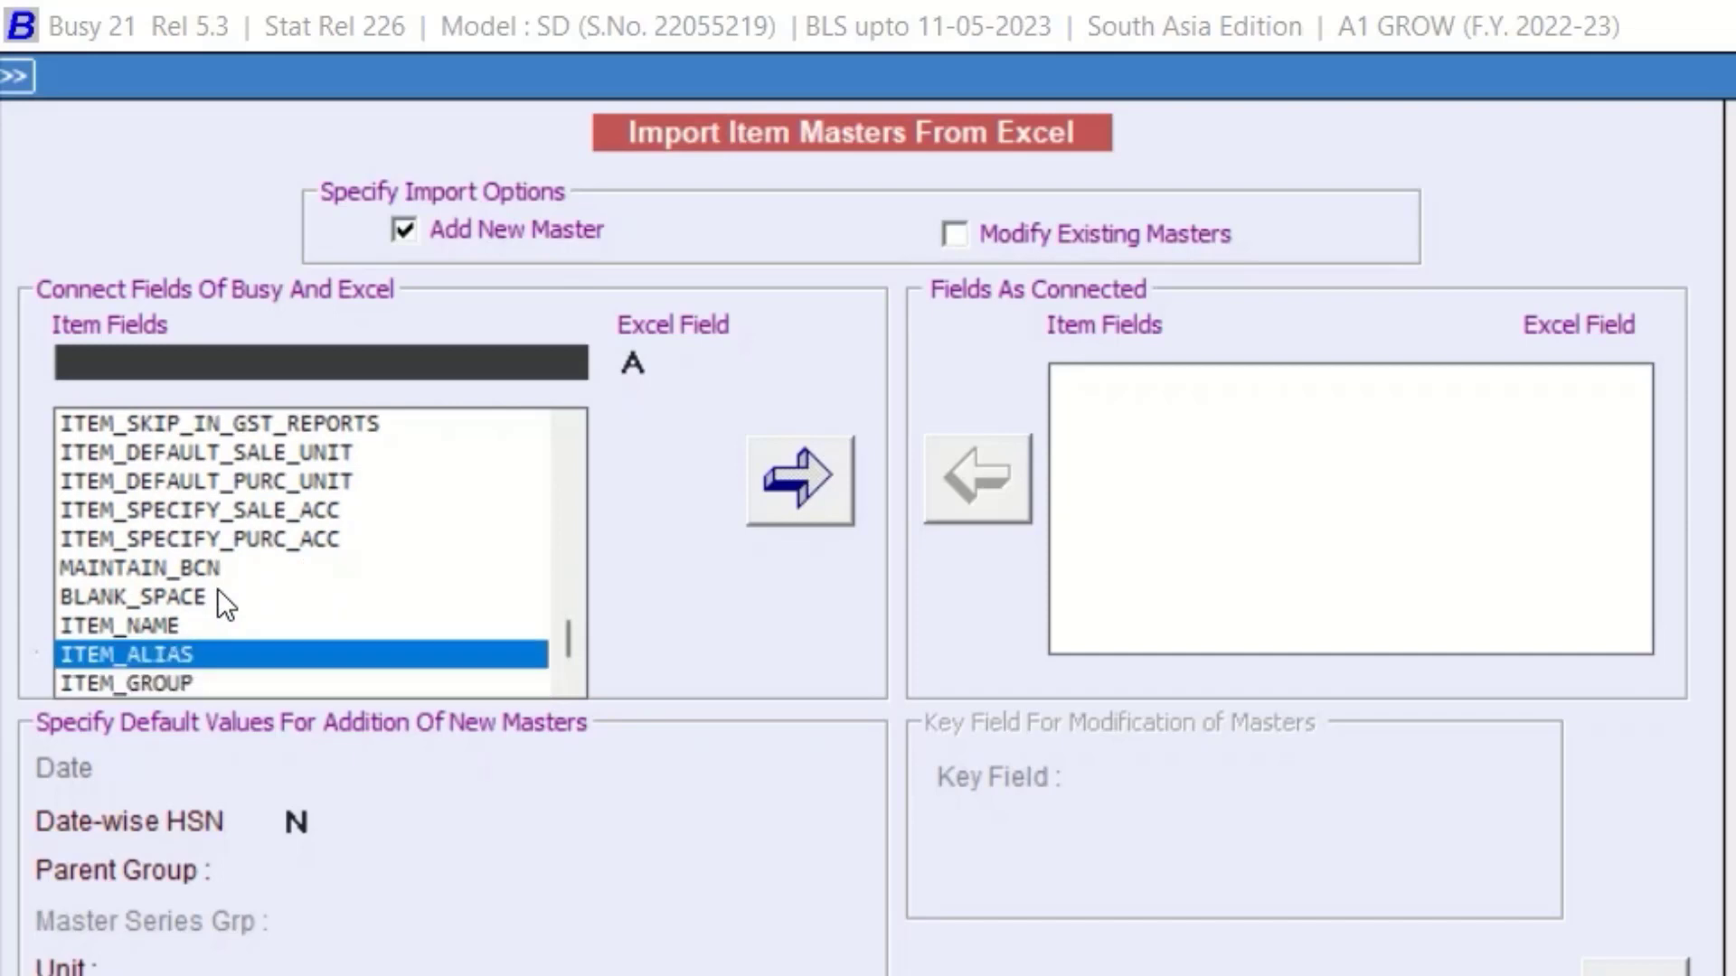
pyautogui.press('Up')
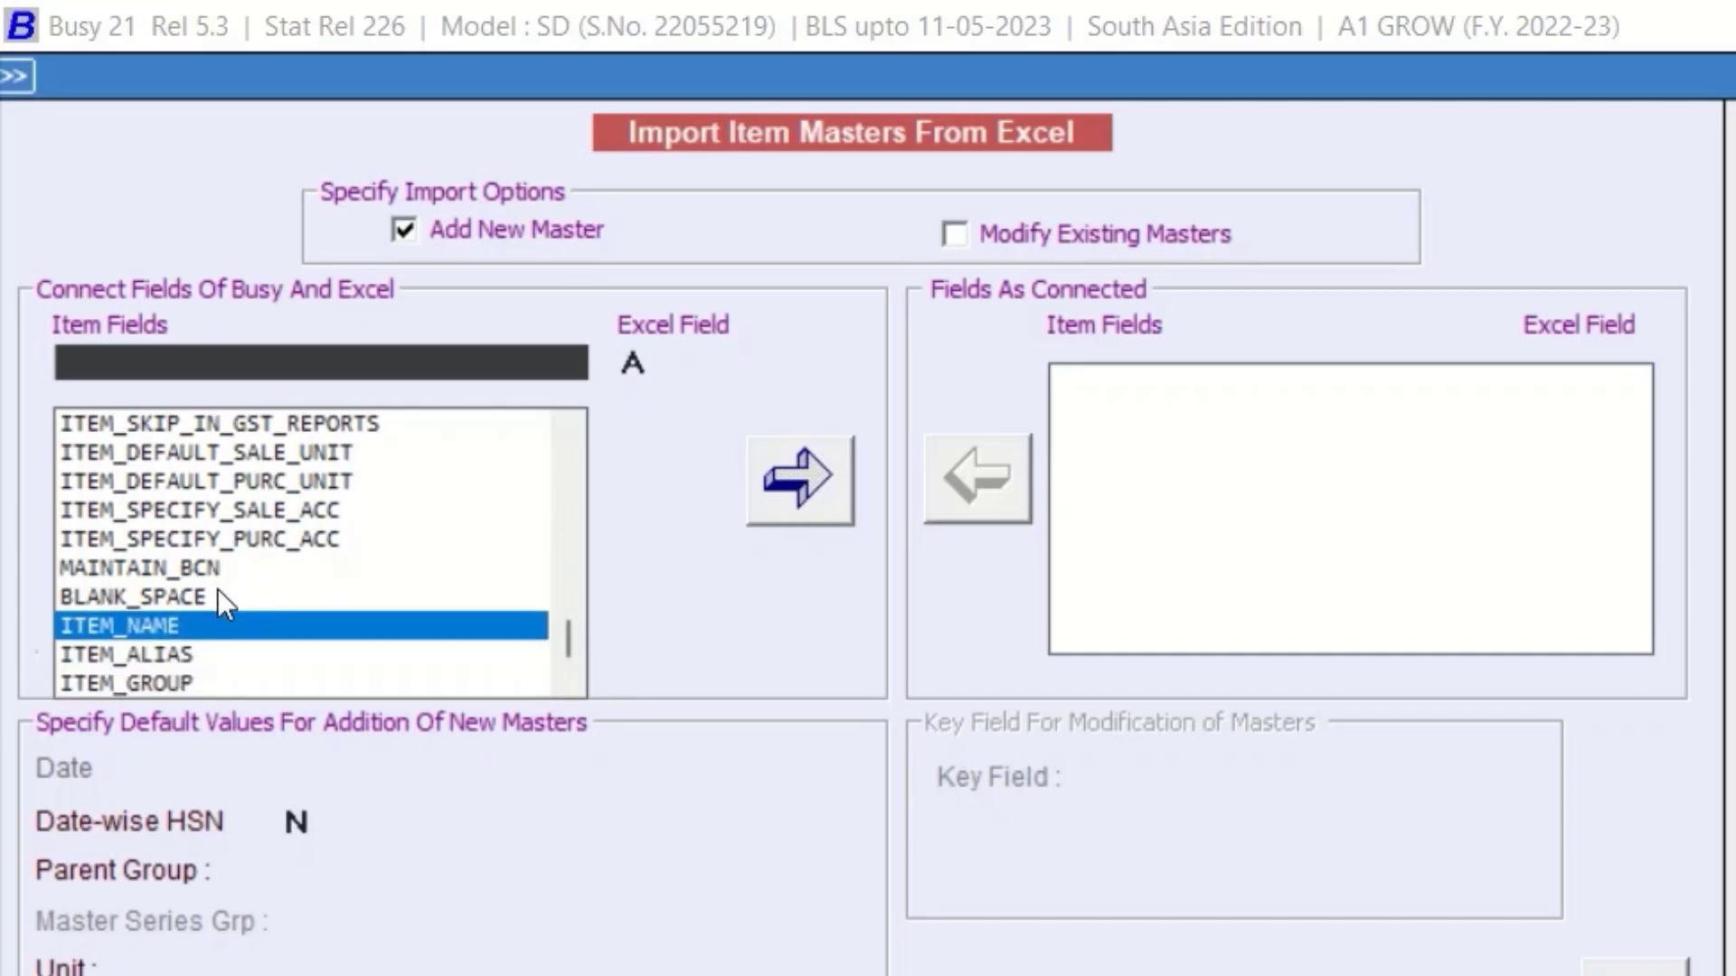
pyautogui.press('Return')
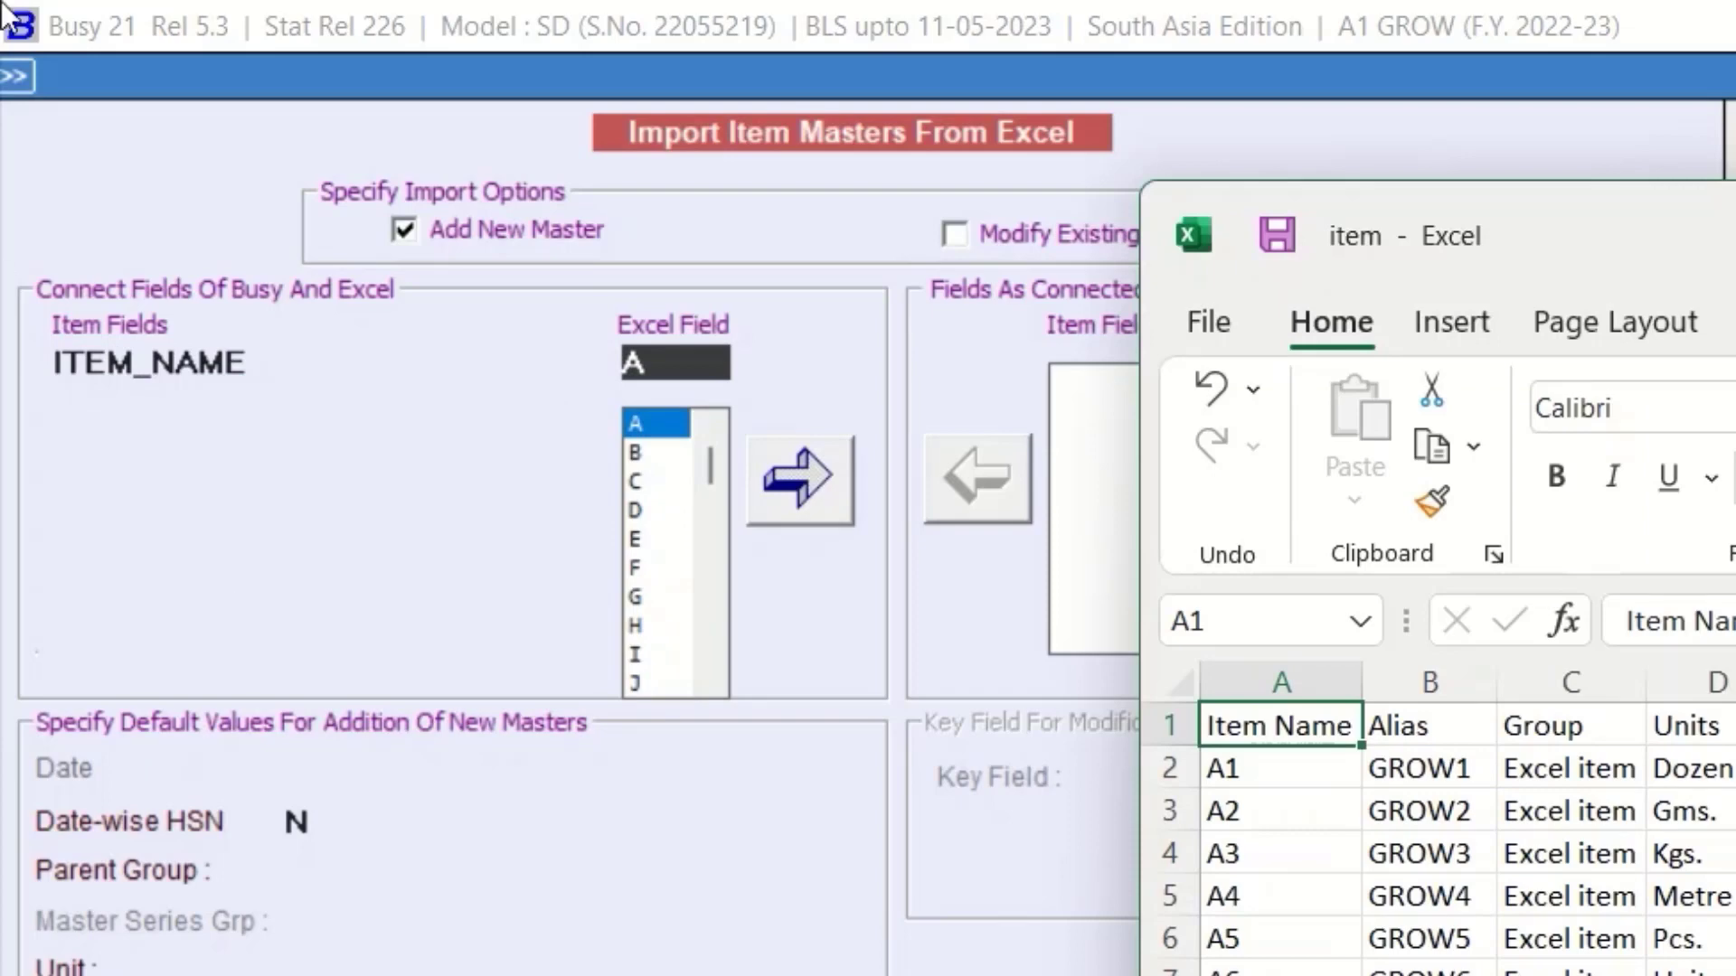
pyautogui.click(674, 416)
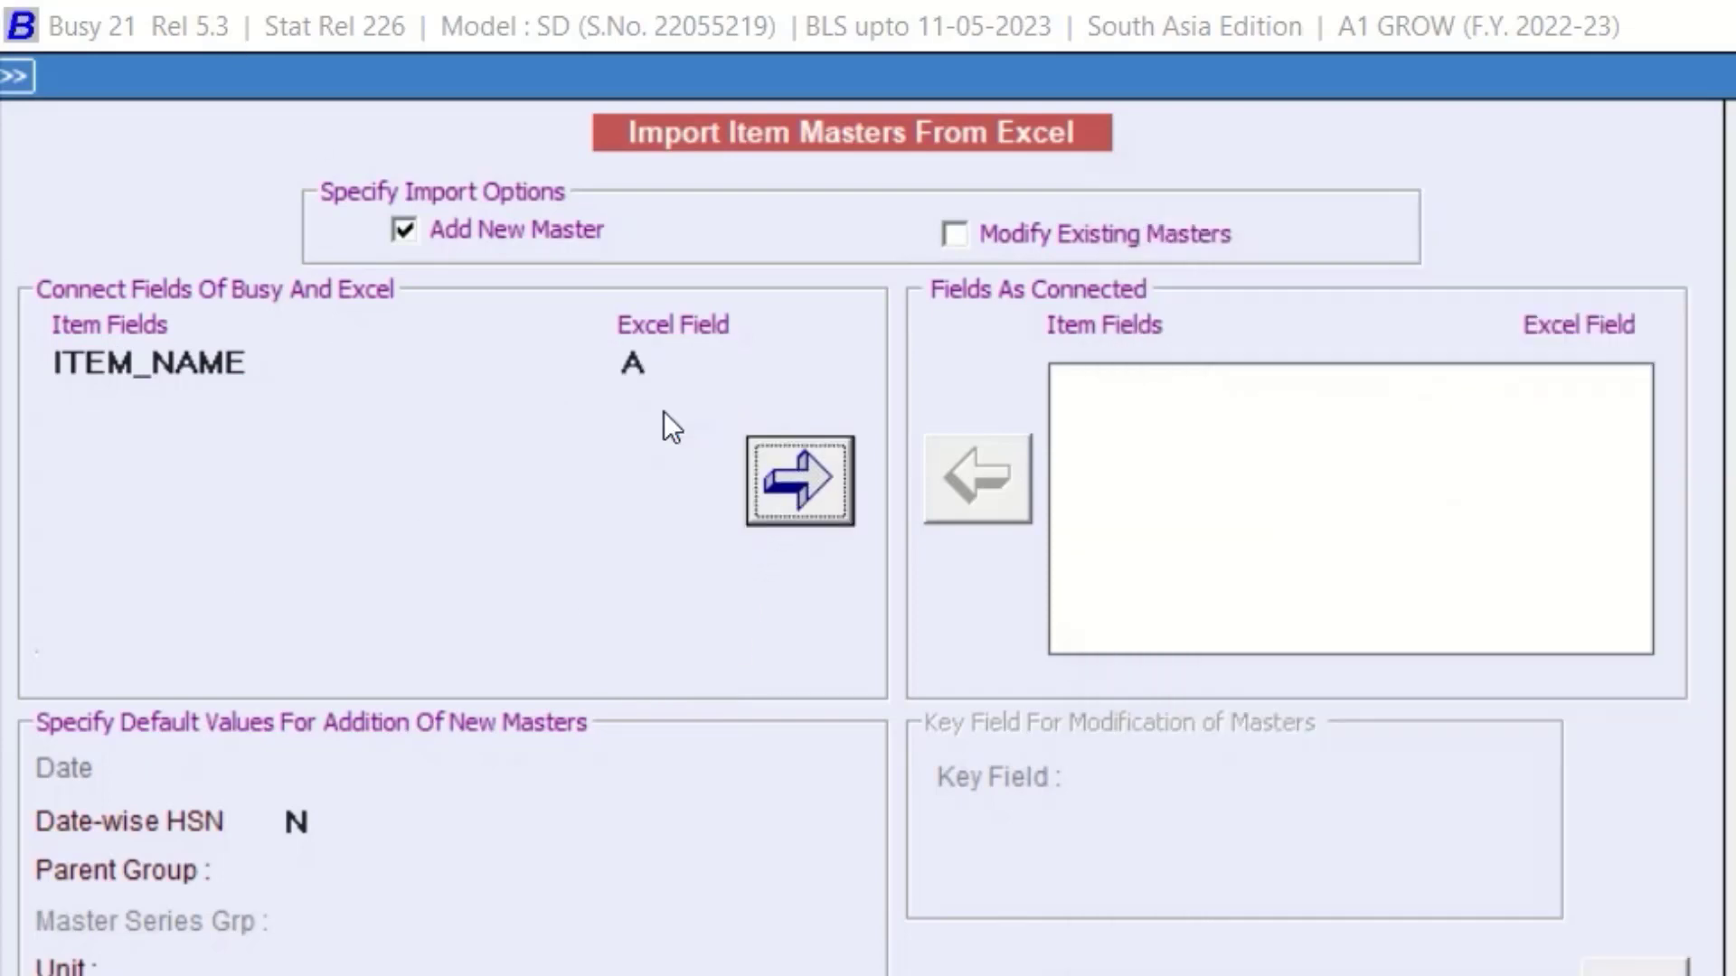
pyautogui.click(812, 479)
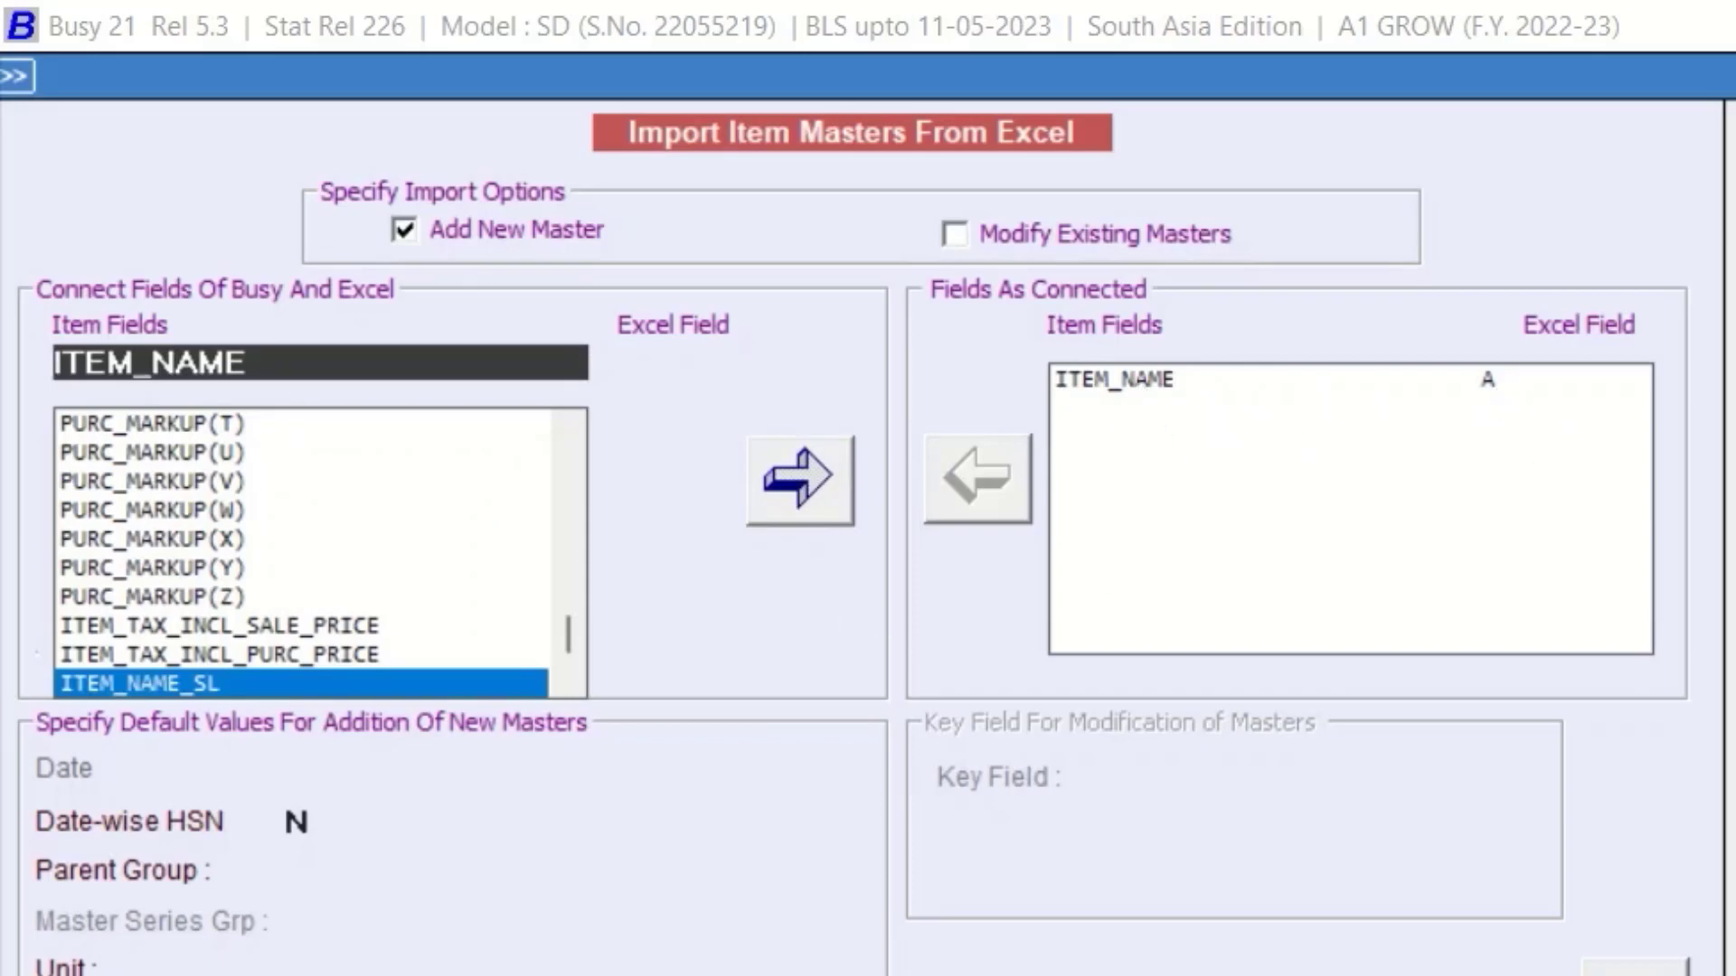
# - Check the Alias column in the Excel item sheet and connect the ITEM_ALIAS field to column B in Busy
pyautogui.hotkey('alt', 'Tab')
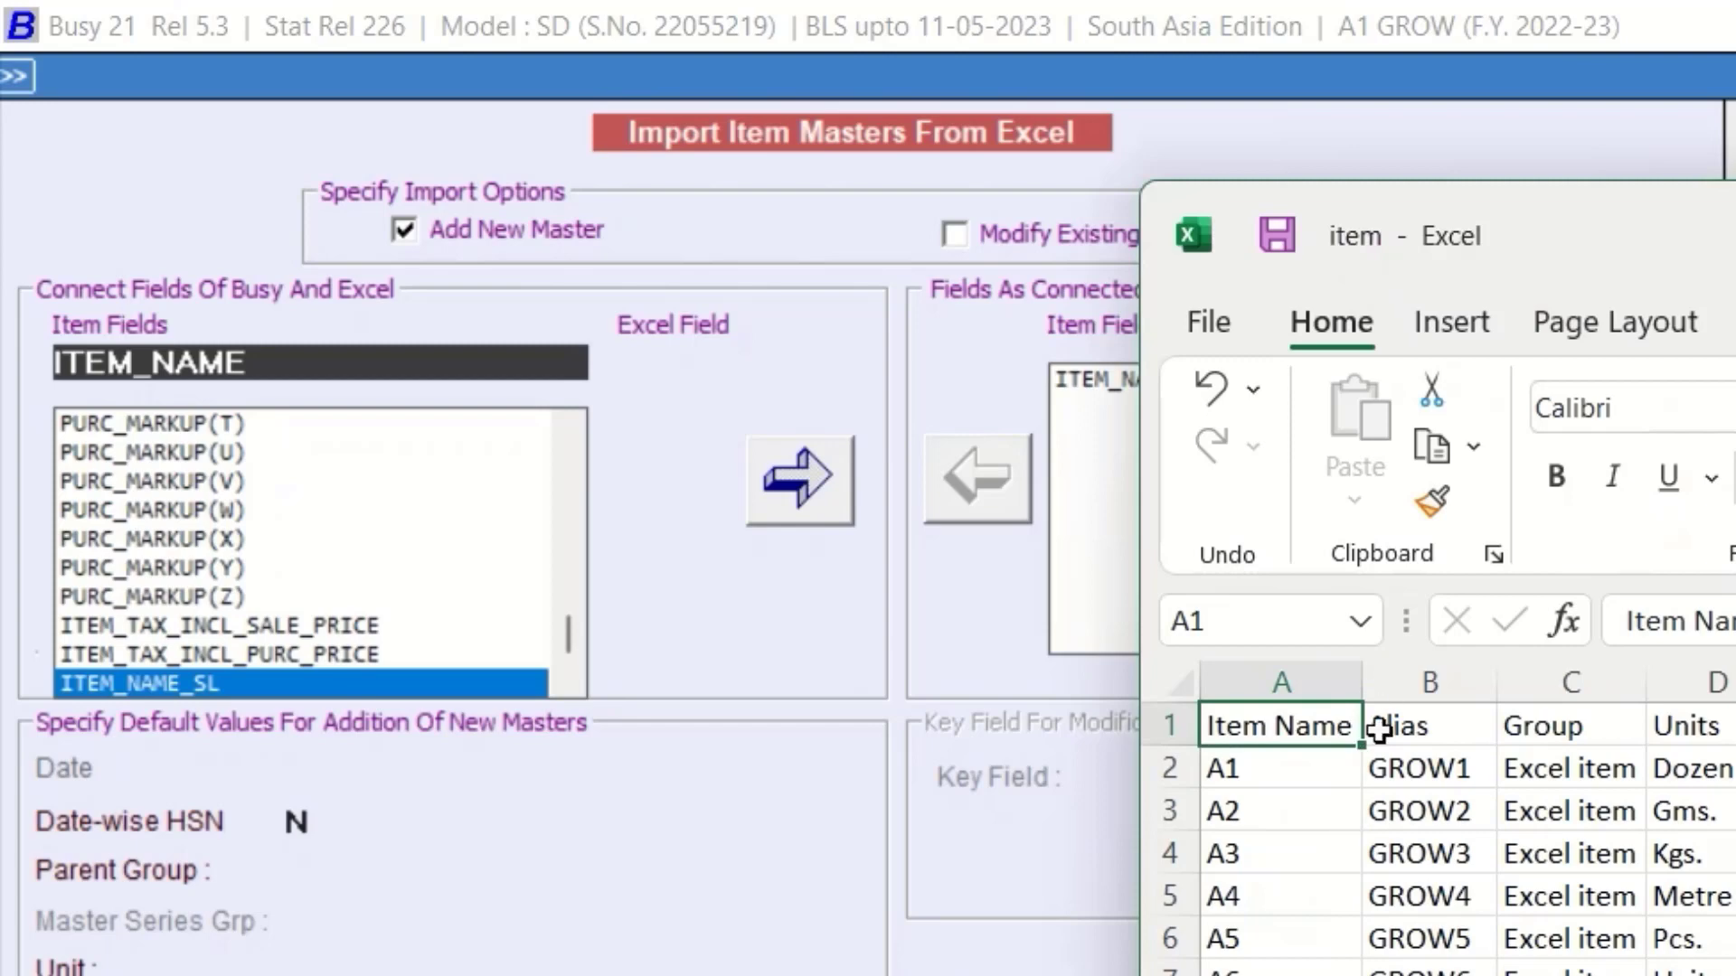
pyautogui.click(1426, 683)
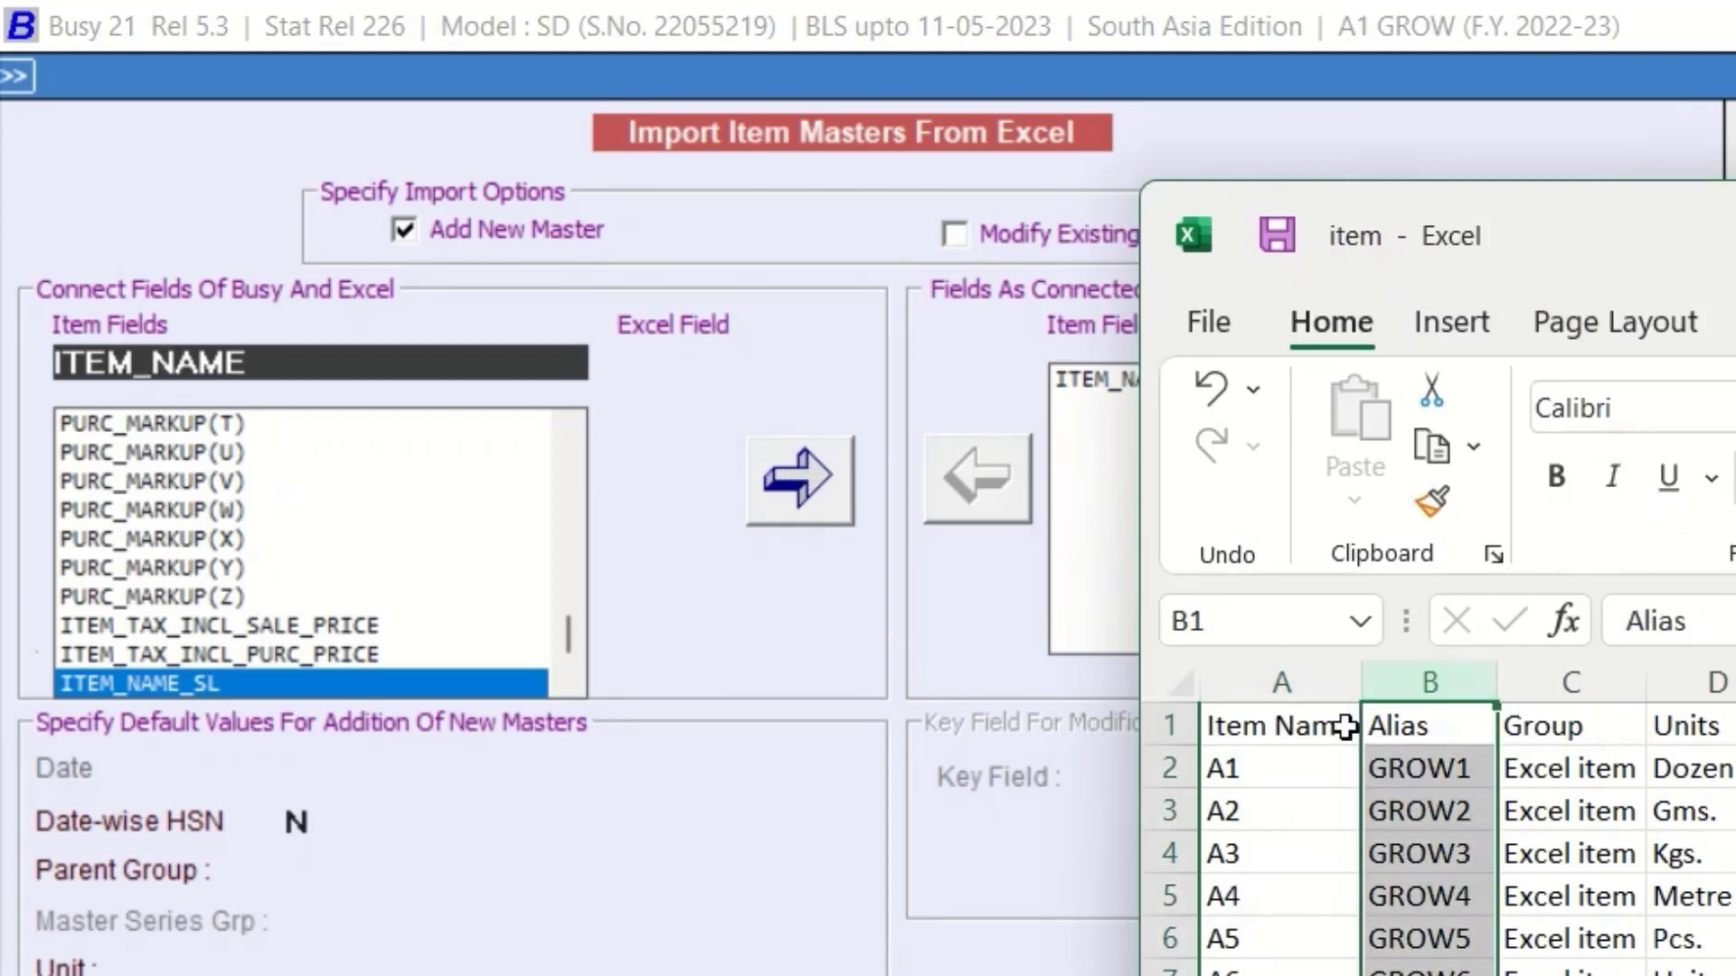
pyautogui.click(754, 850)
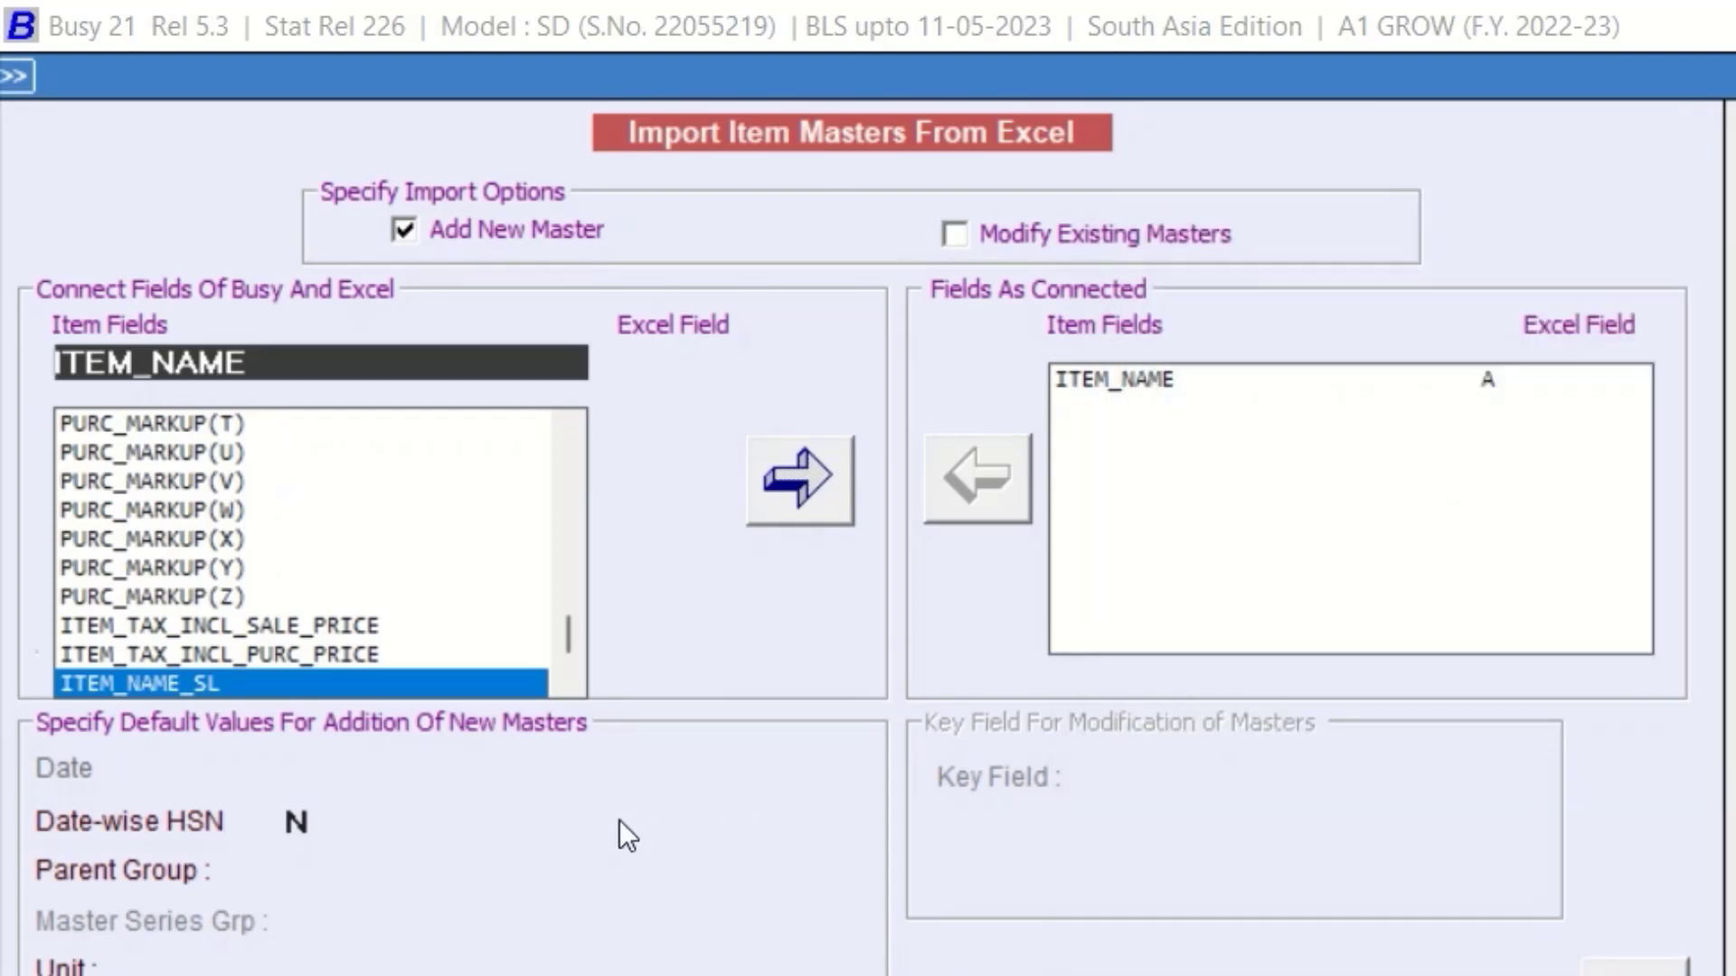
pyautogui.moveTo(571, 629); pyautogui.dragTo(568, 662)
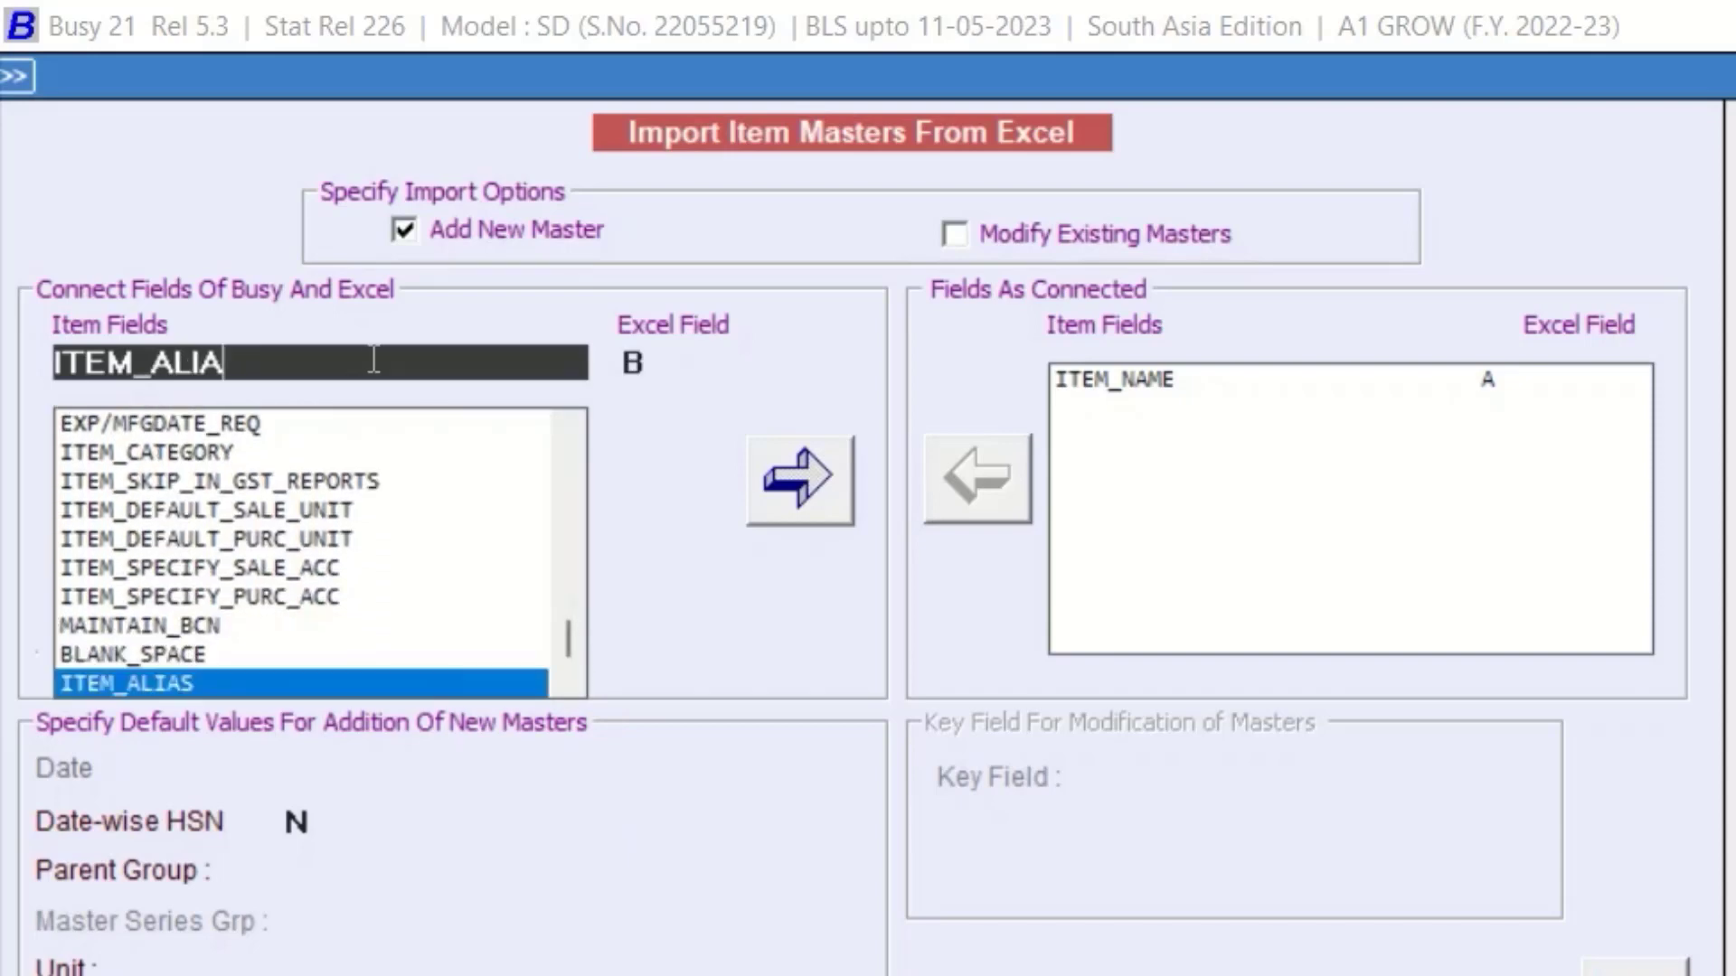
pyautogui.press('Return')
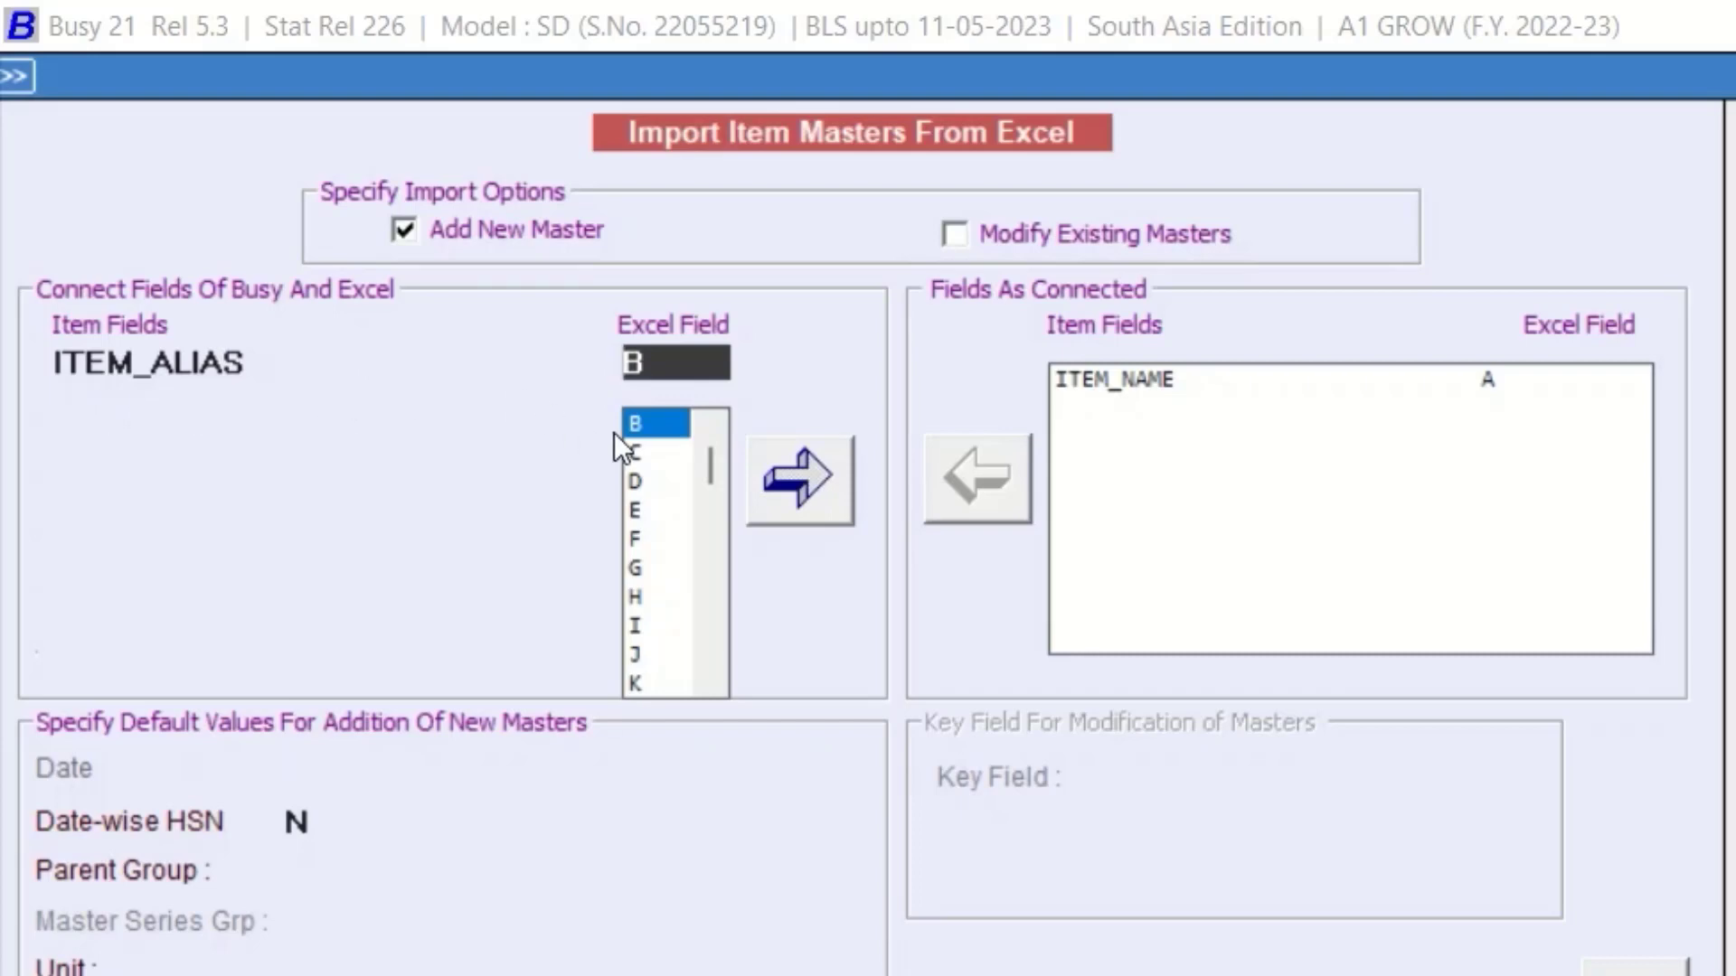
pyautogui.click(642, 425)
pyautogui.click(782, 468)
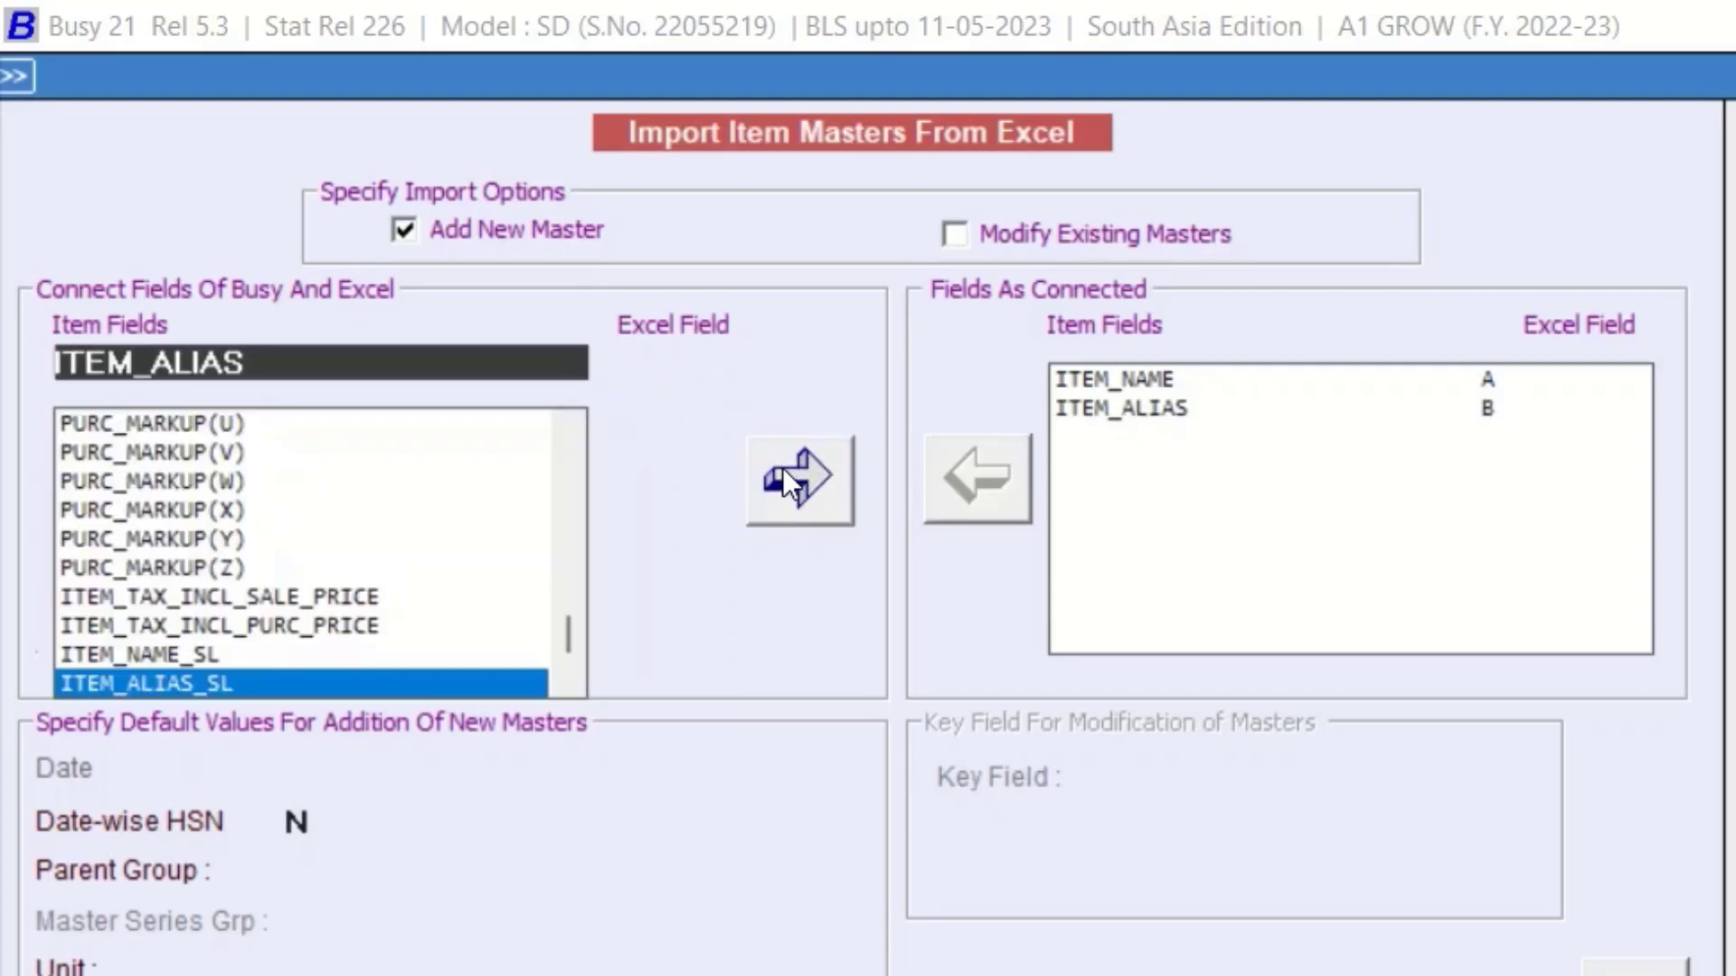
# - Check the Group column in the Excel sheet and connect the ITEM_GROUP_ALIAS field to column C in Busy
pyautogui.hotkey('alt', 'Tab')
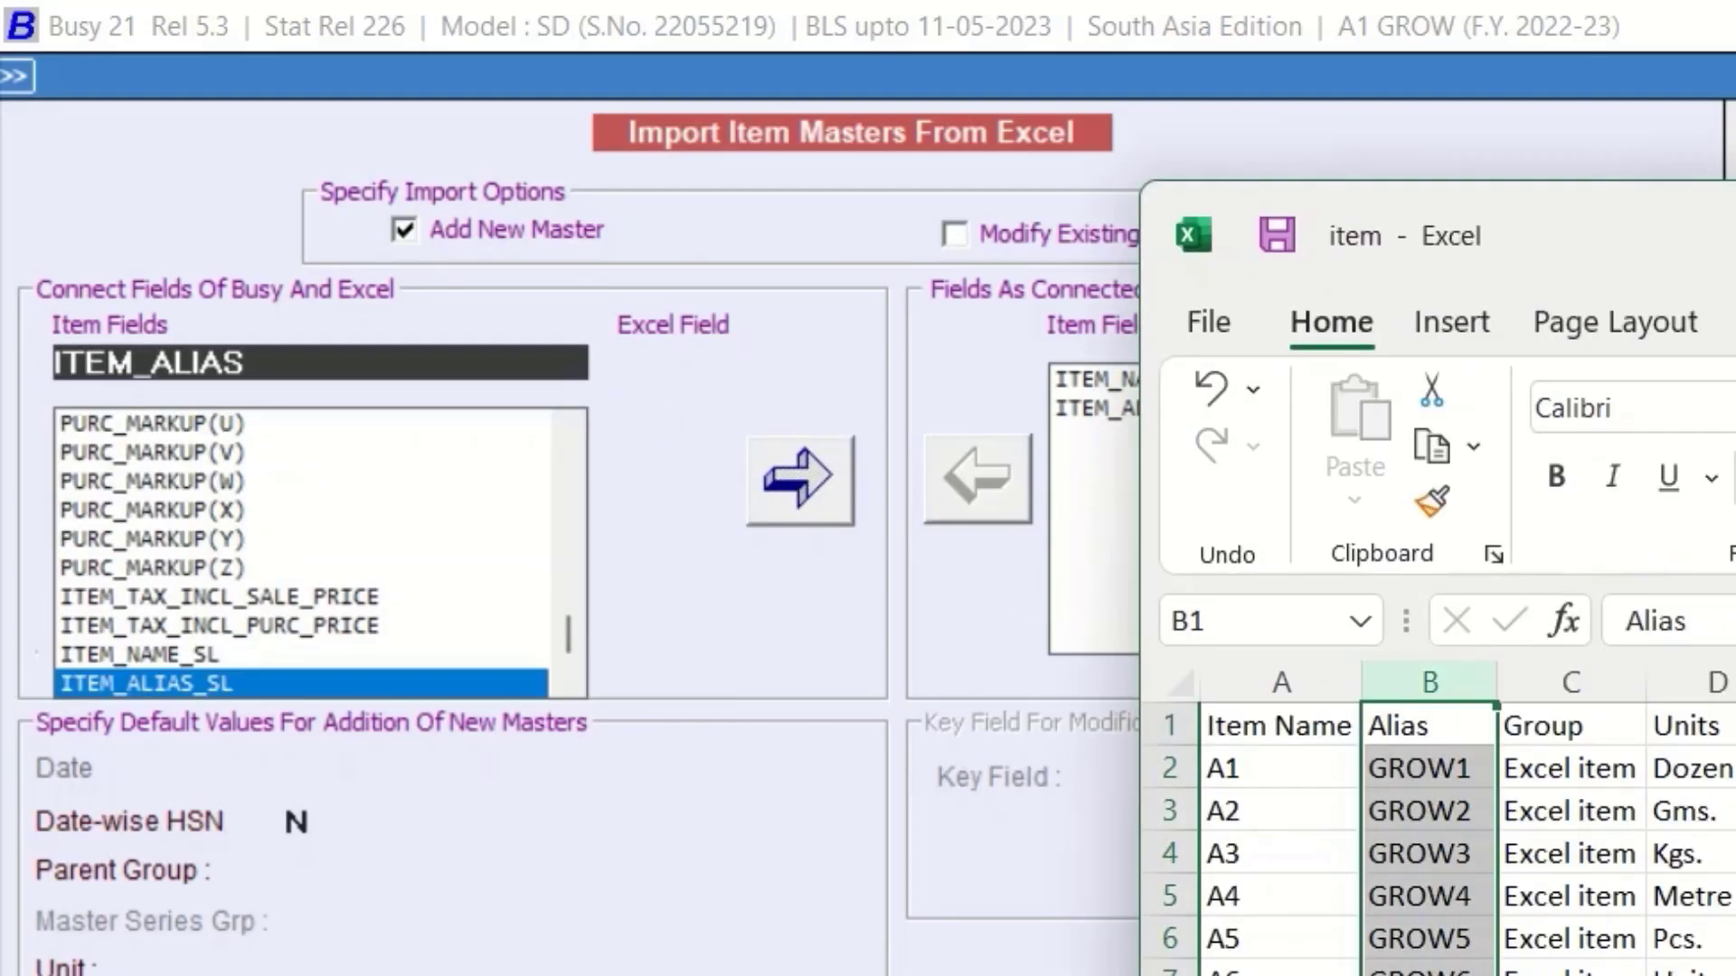
pyautogui.hotkey('alt', 'Tab')
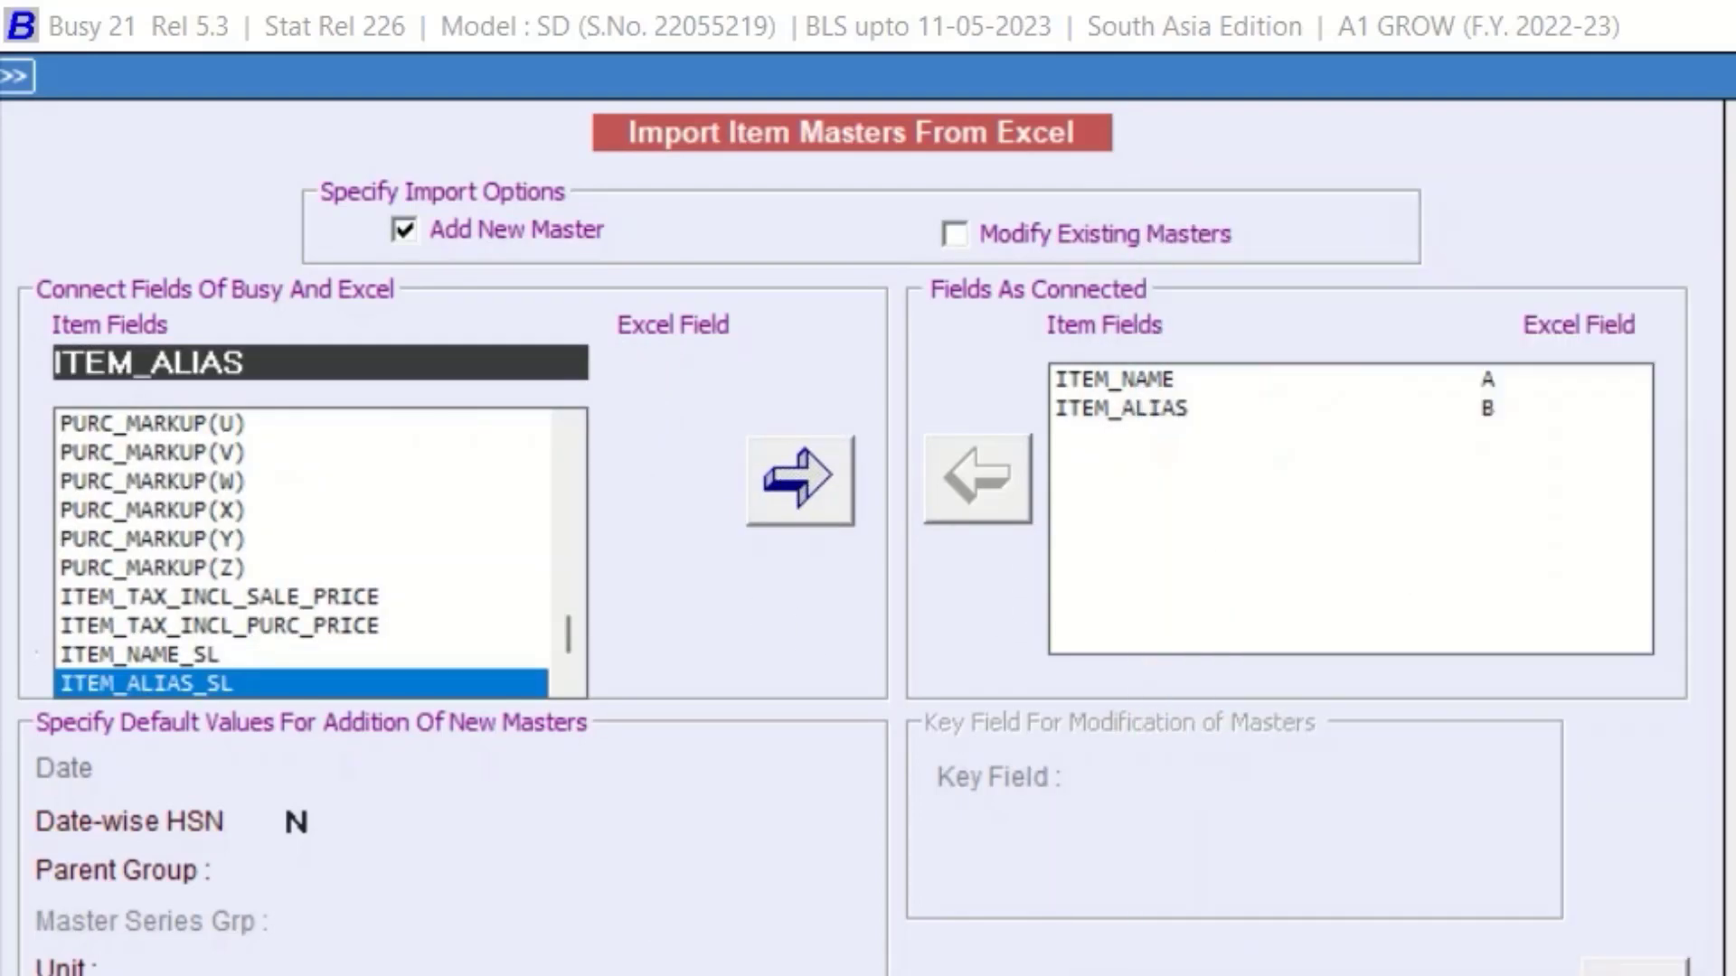
pyautogui.scroll(-3, 571, 678)
pyautogui.scroll(-2, 571, 676)
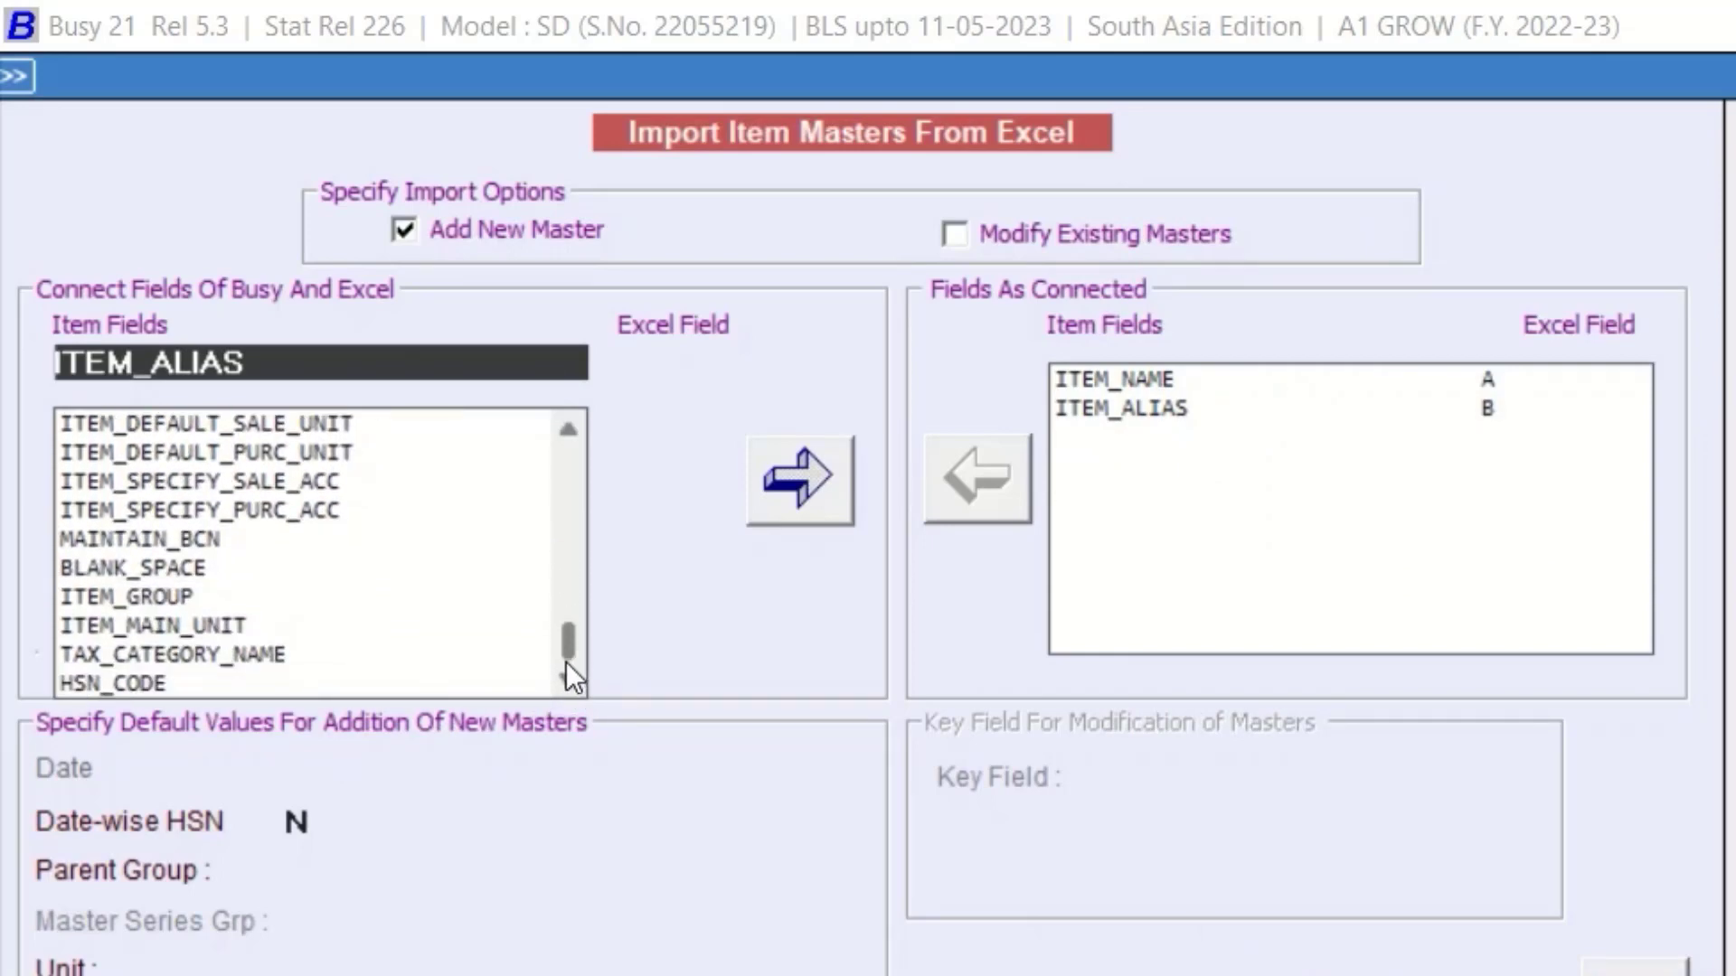
pyautogui.click(167, 626)
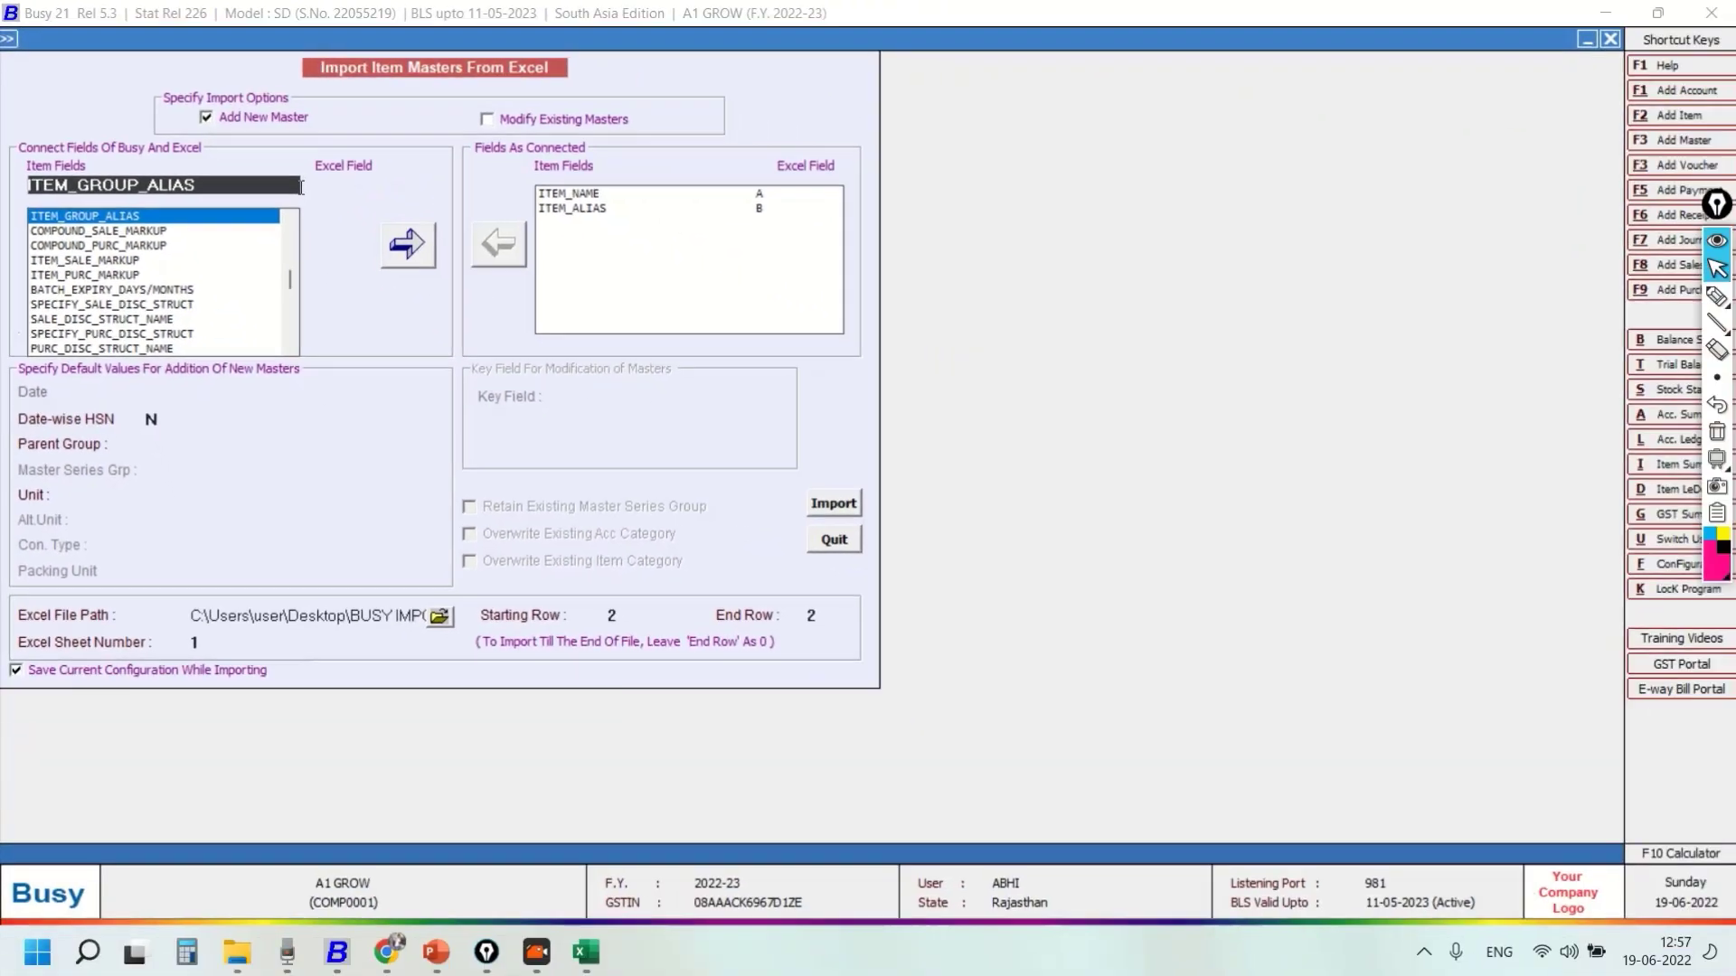
pyautogui.click(398, 246)
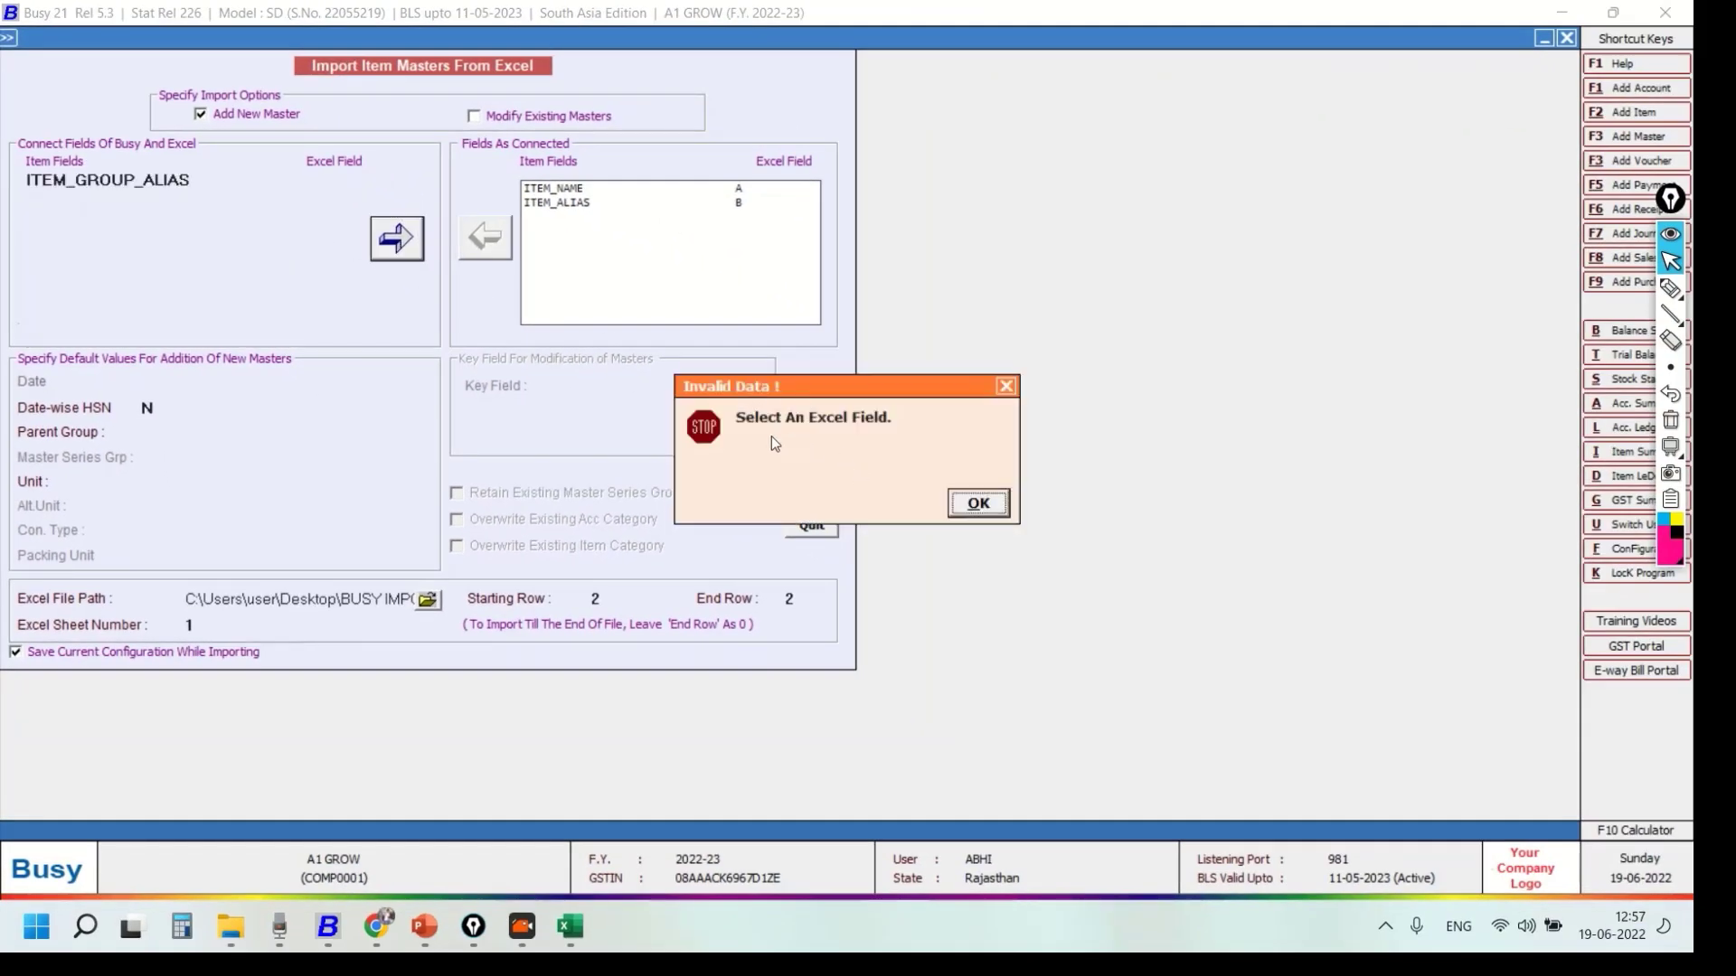
pyautogui.click(980, 507)
pyautogui.click(333, 175)
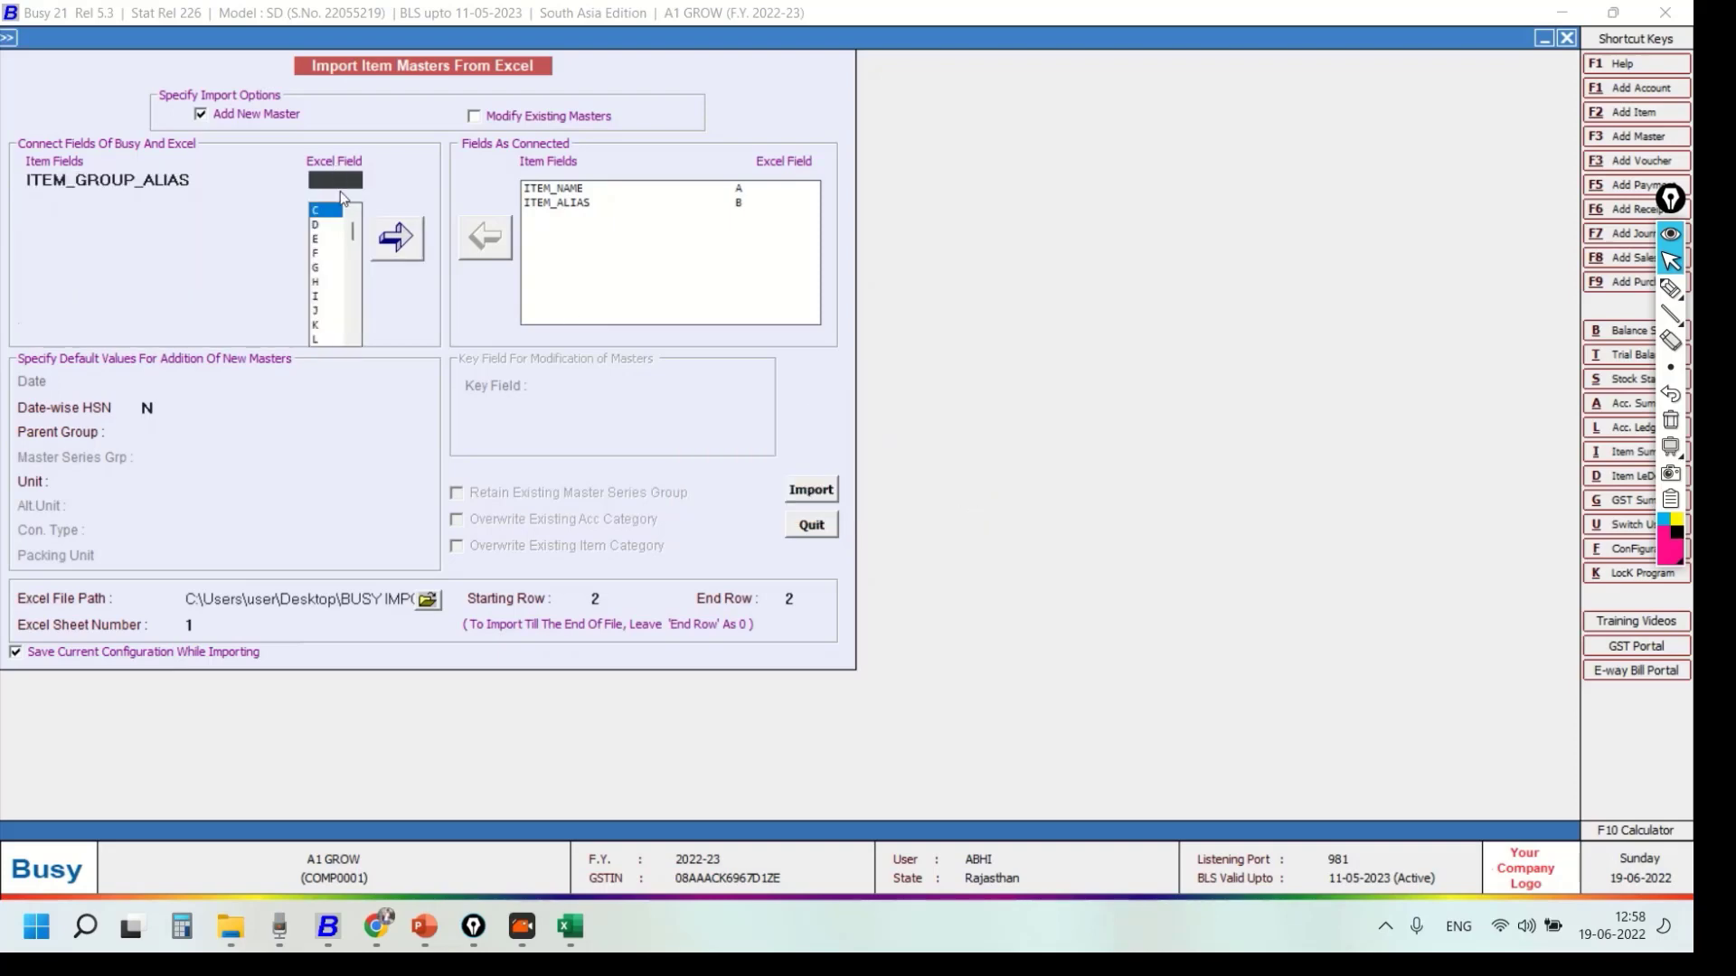
pyautogui.click(399, 240)
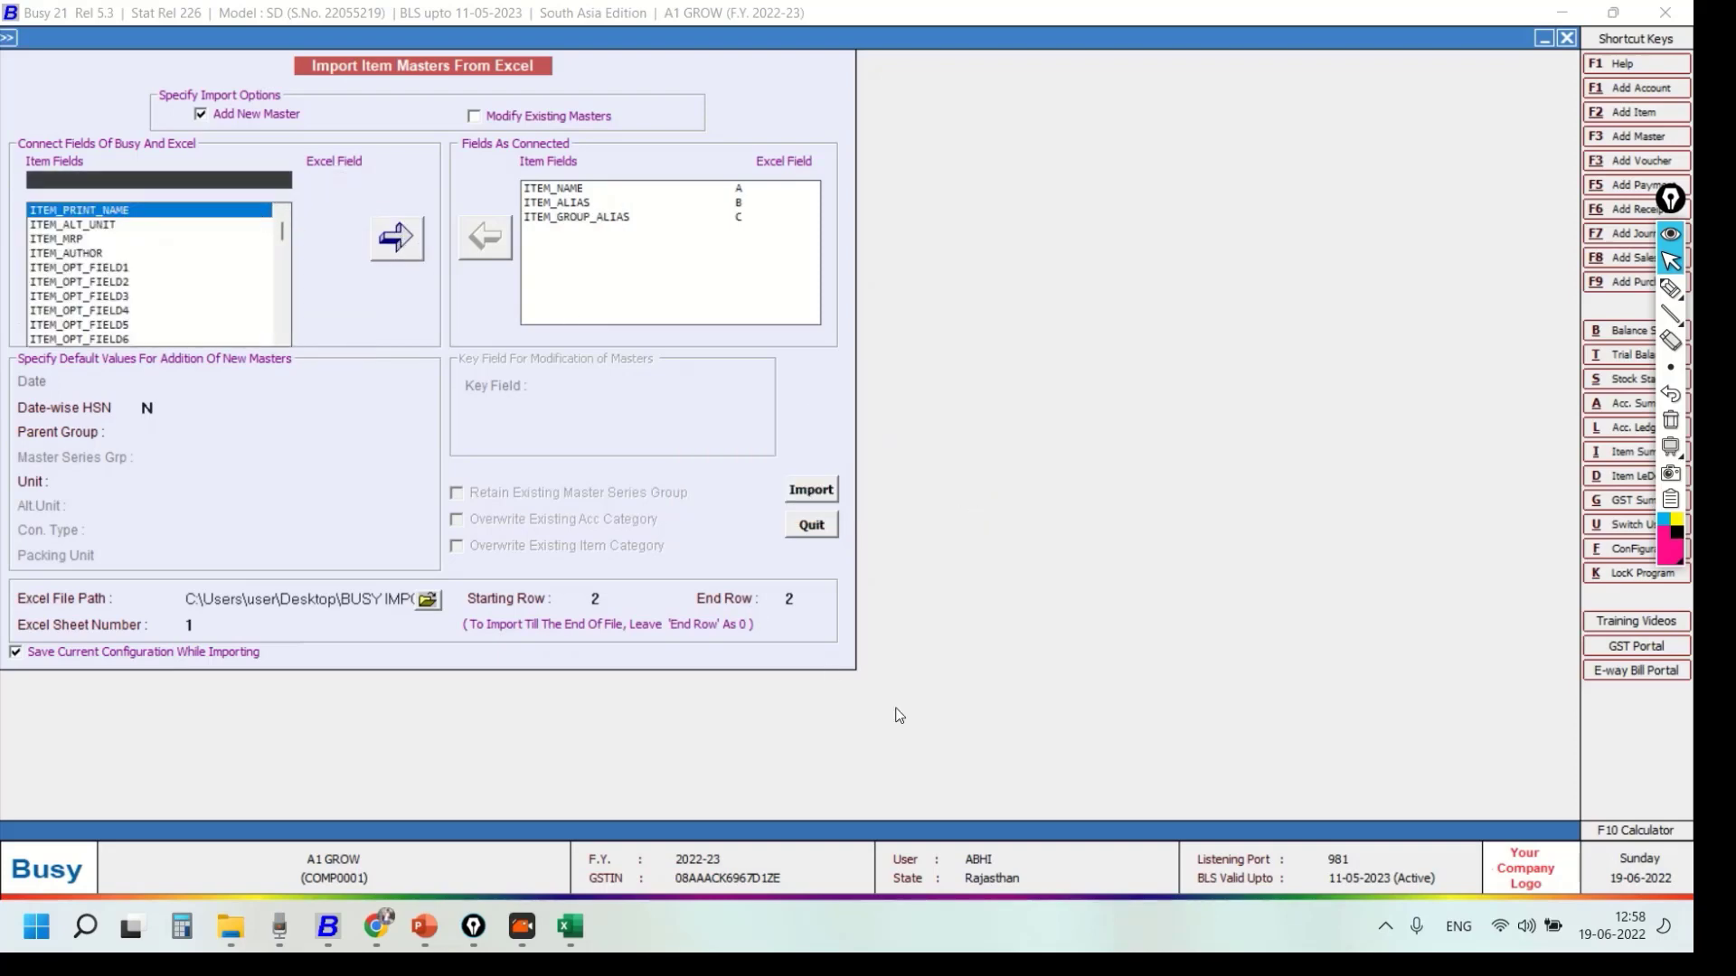
# - Check the Units column in the Excel sheet and connect the ITEM_MAIN_UNIT field to column D in Busy
pyautogui.click(574, 944)
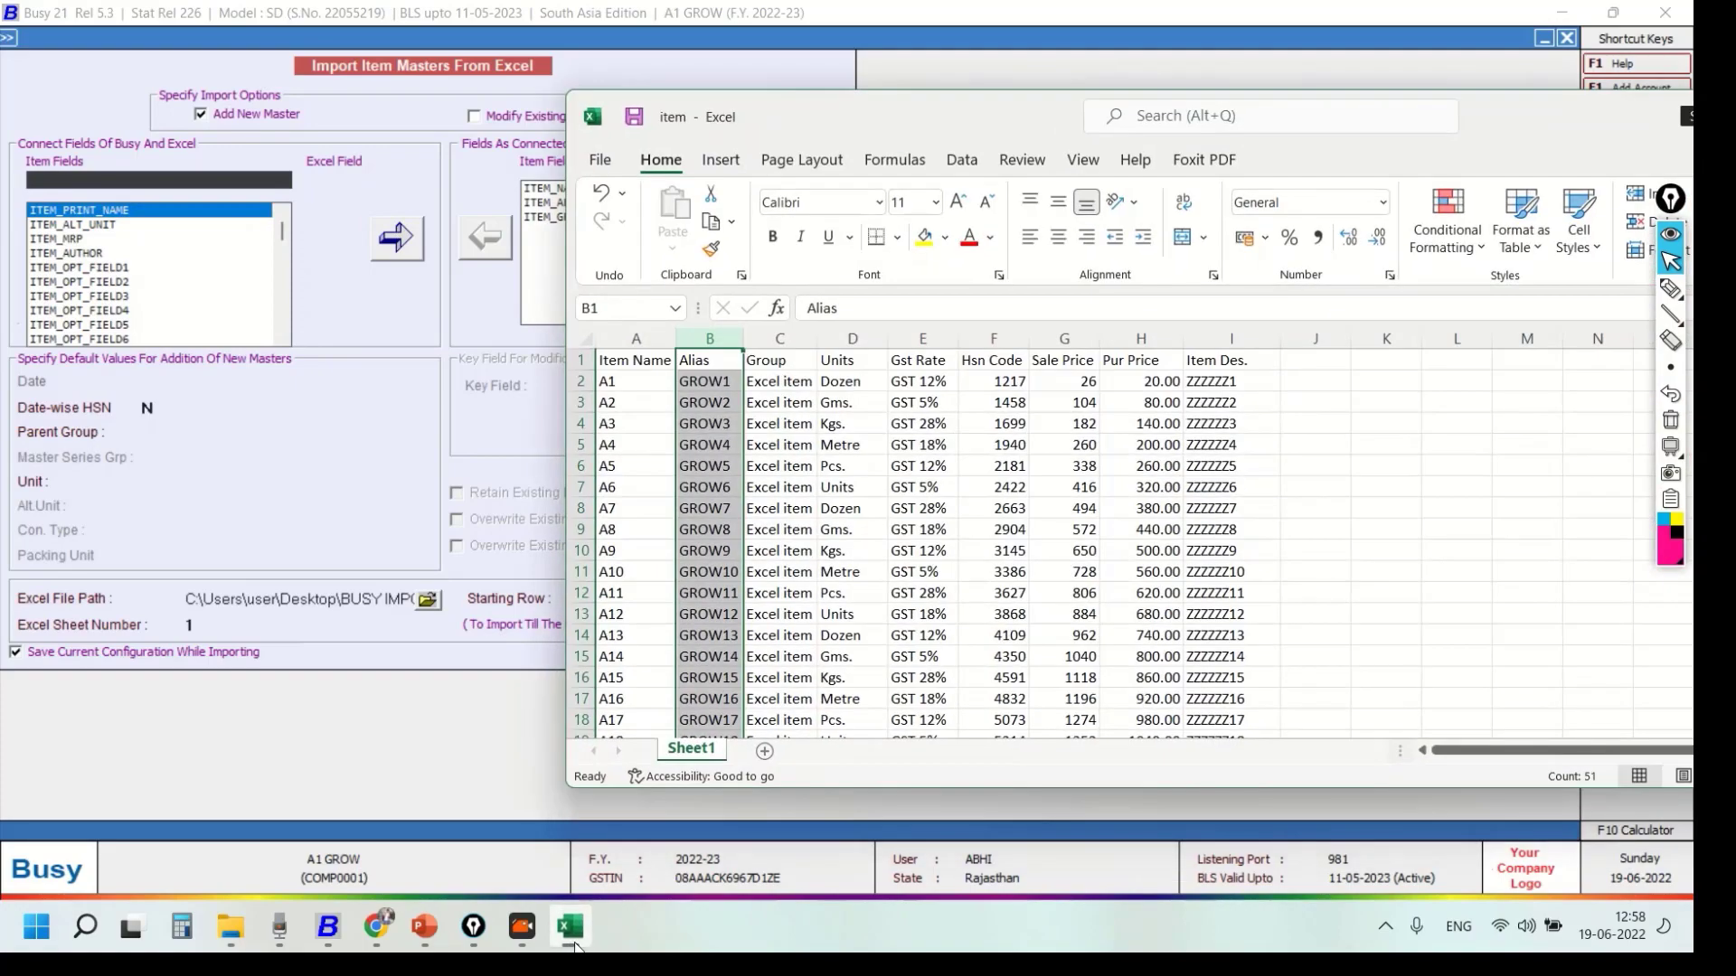
pyautogui.click(853, 338)
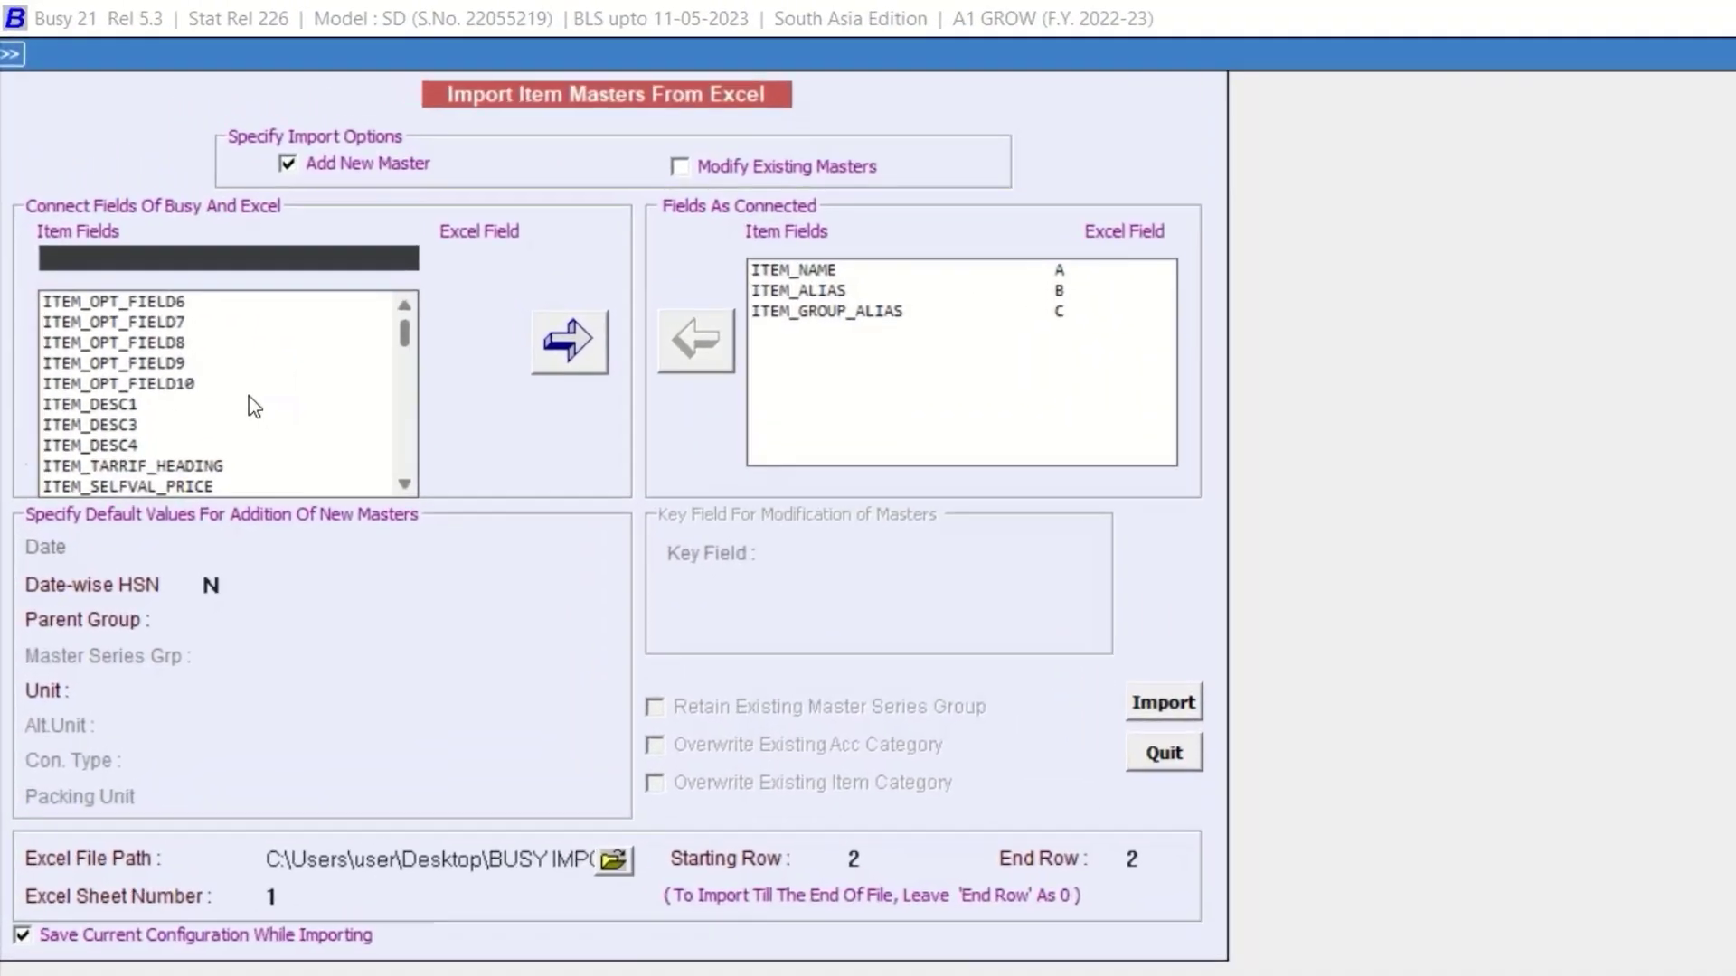
pyautogui.moveTo(404, 342); pyautogui.dragTo(395, 522)
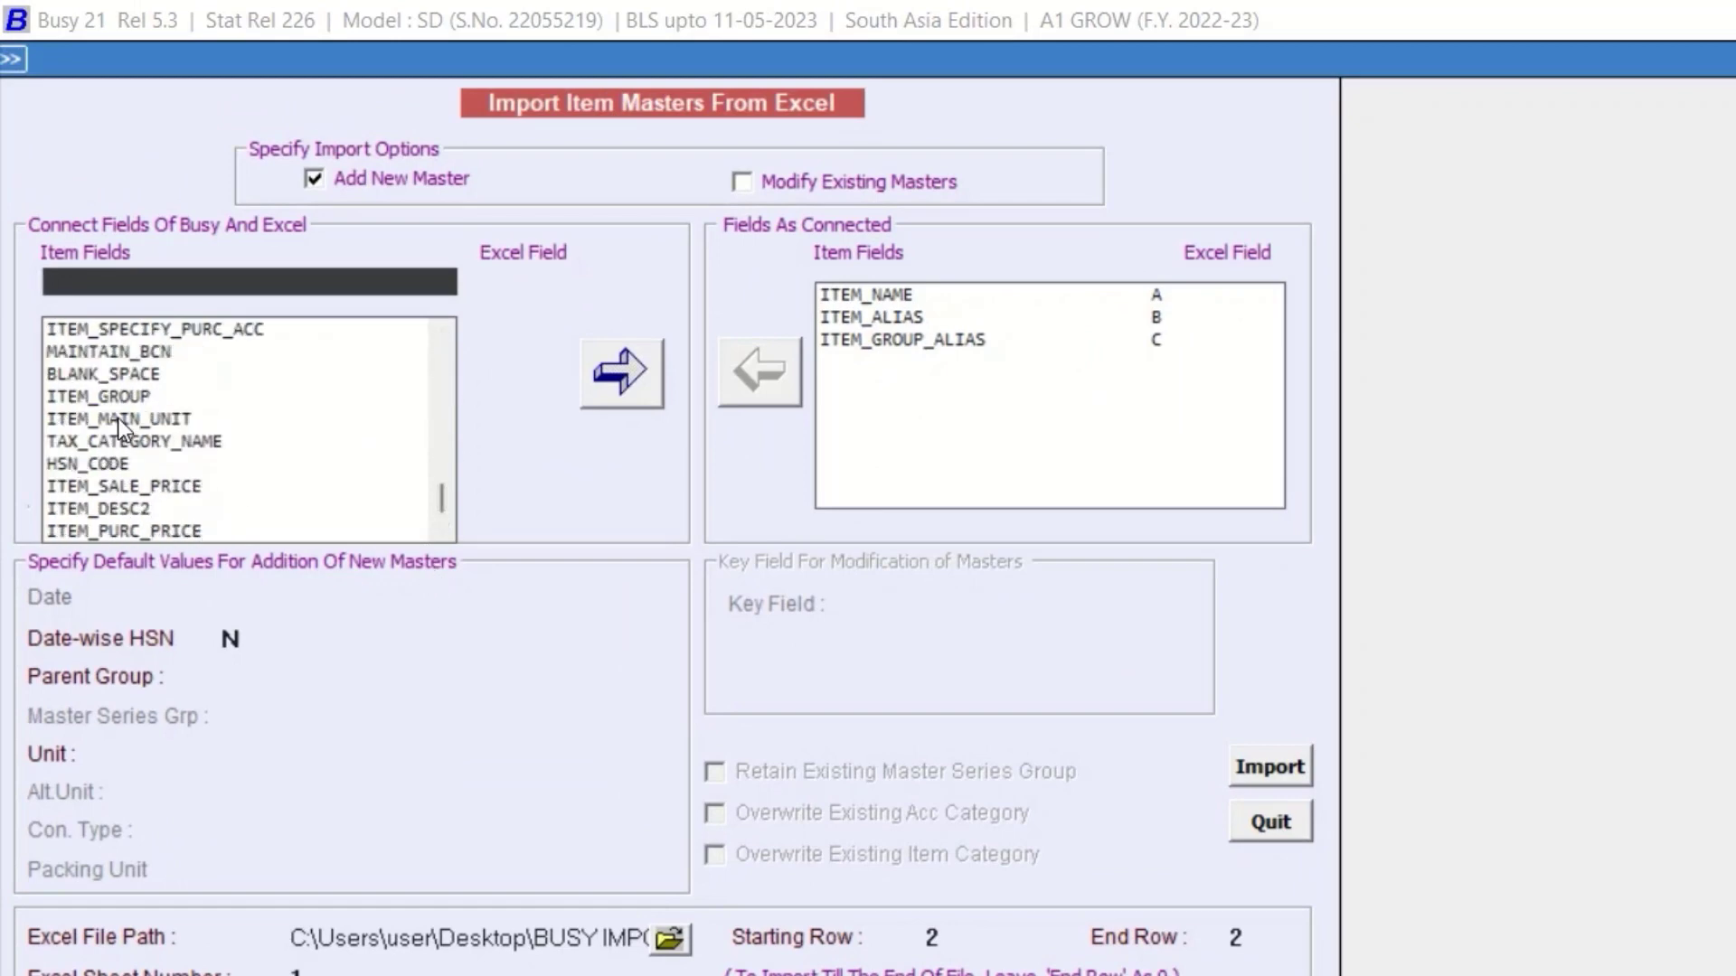
pyautogui.click(442, 332)
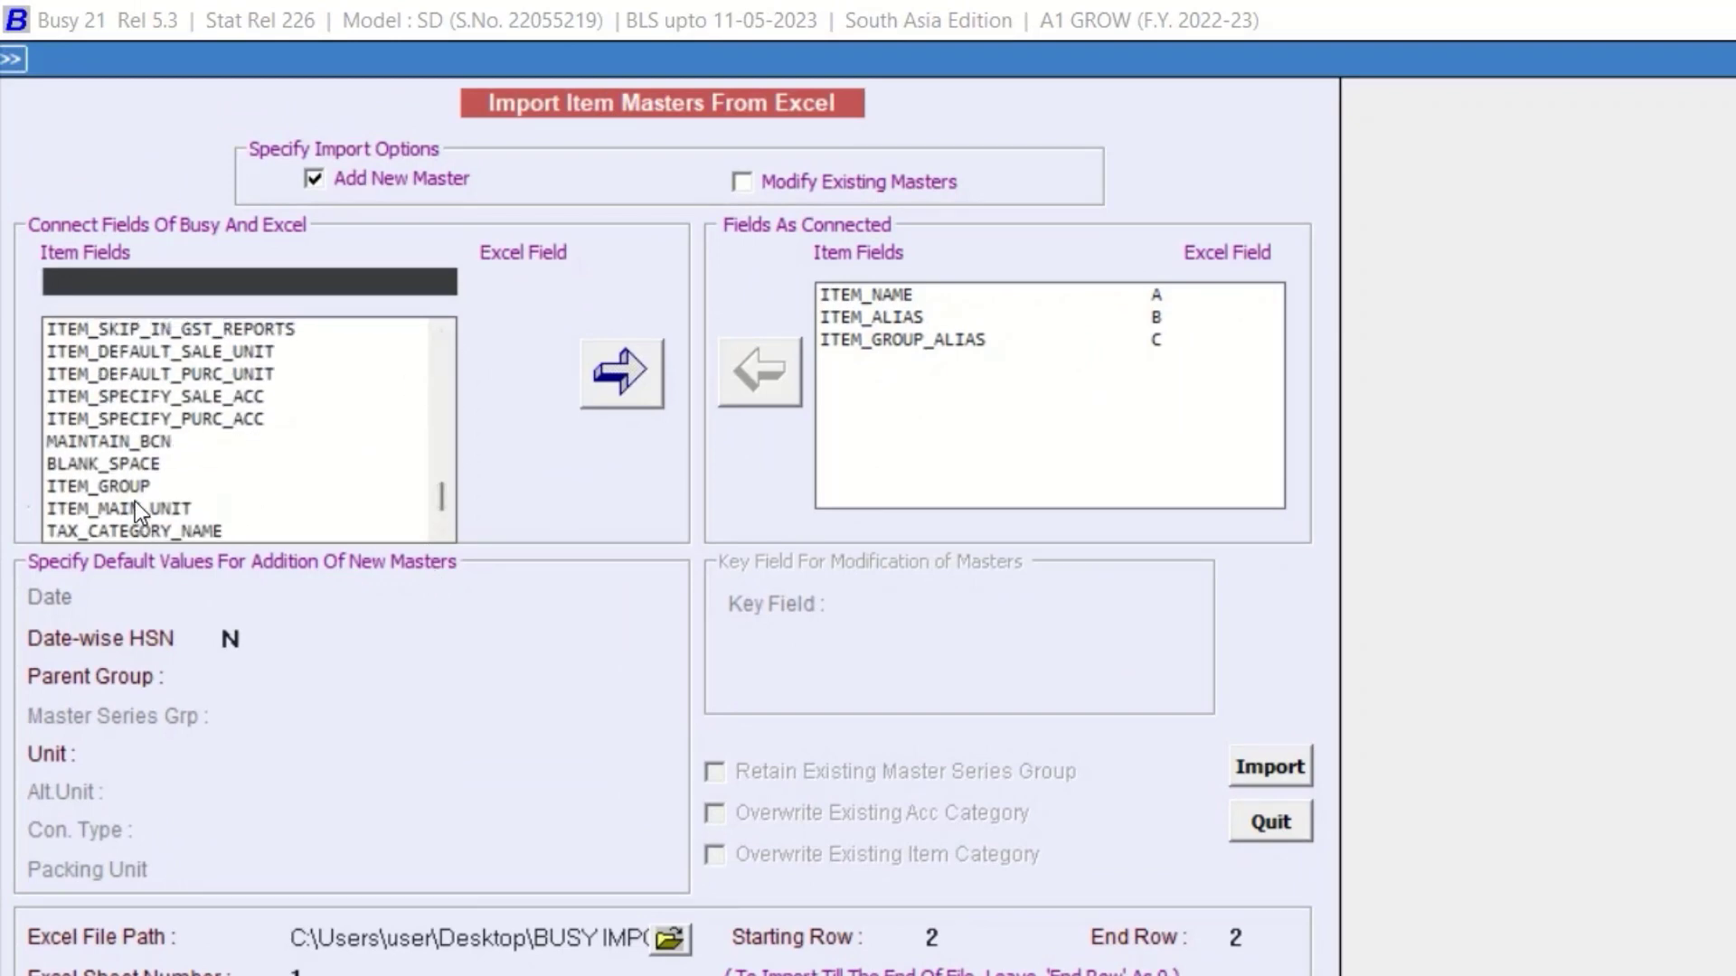
pyautogui.click(124, 510)
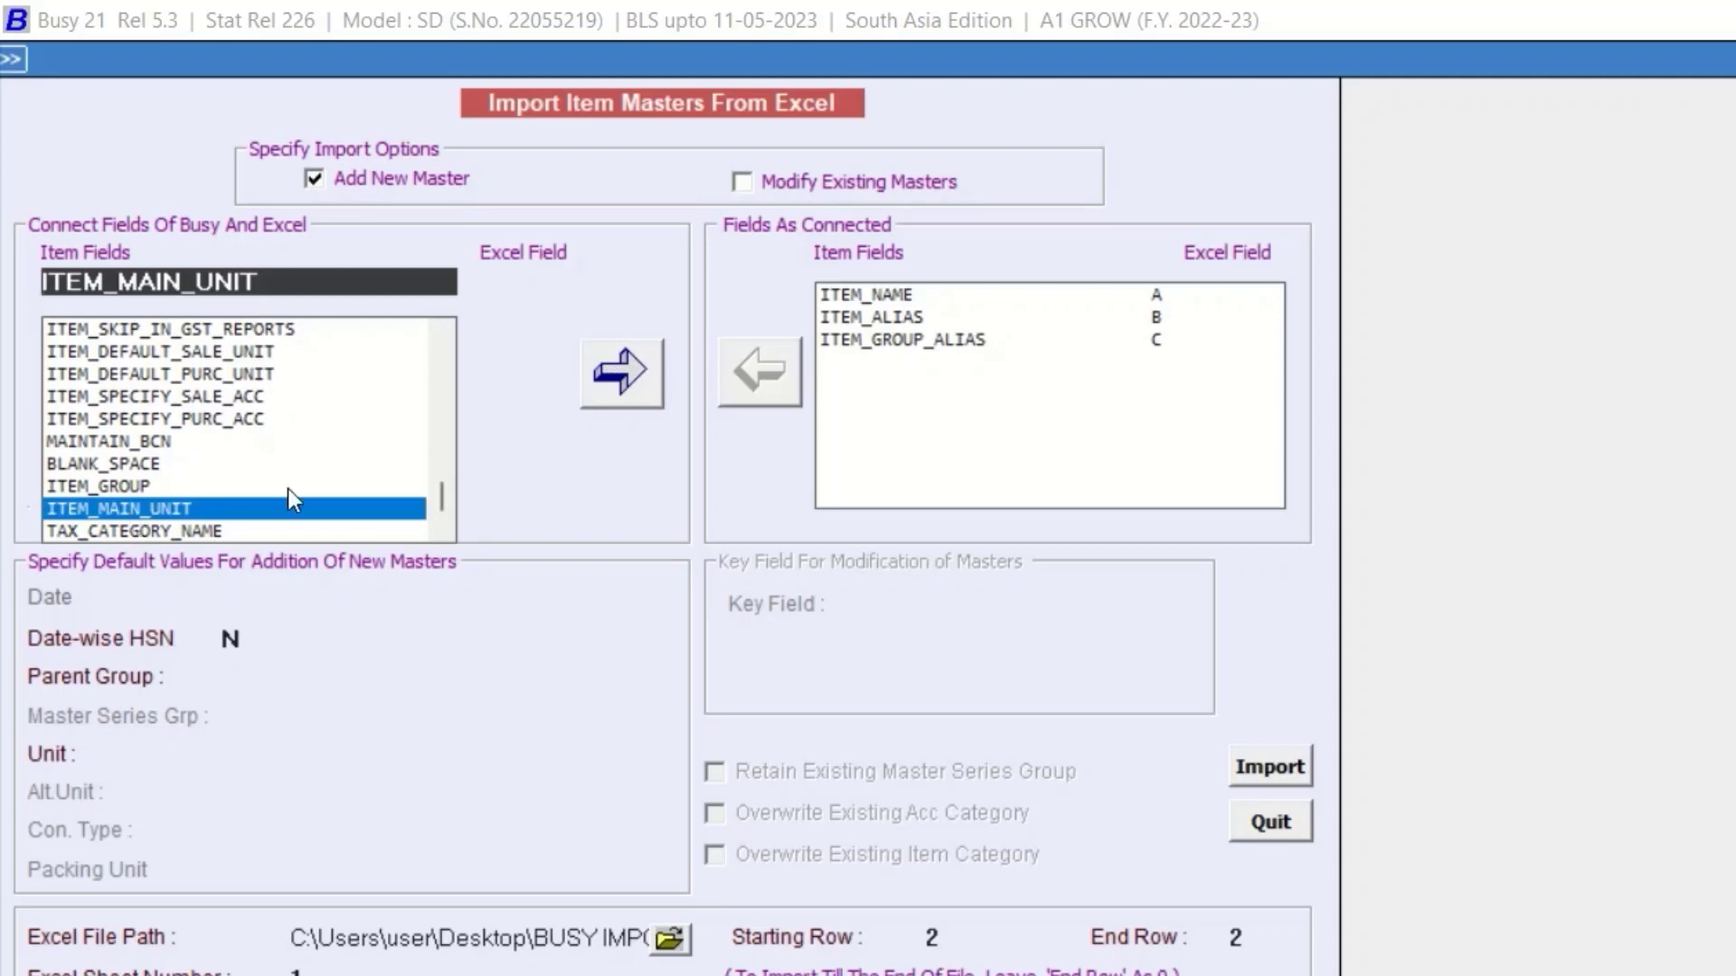
pyautogui.press('Return')
pyautogui.write('D')
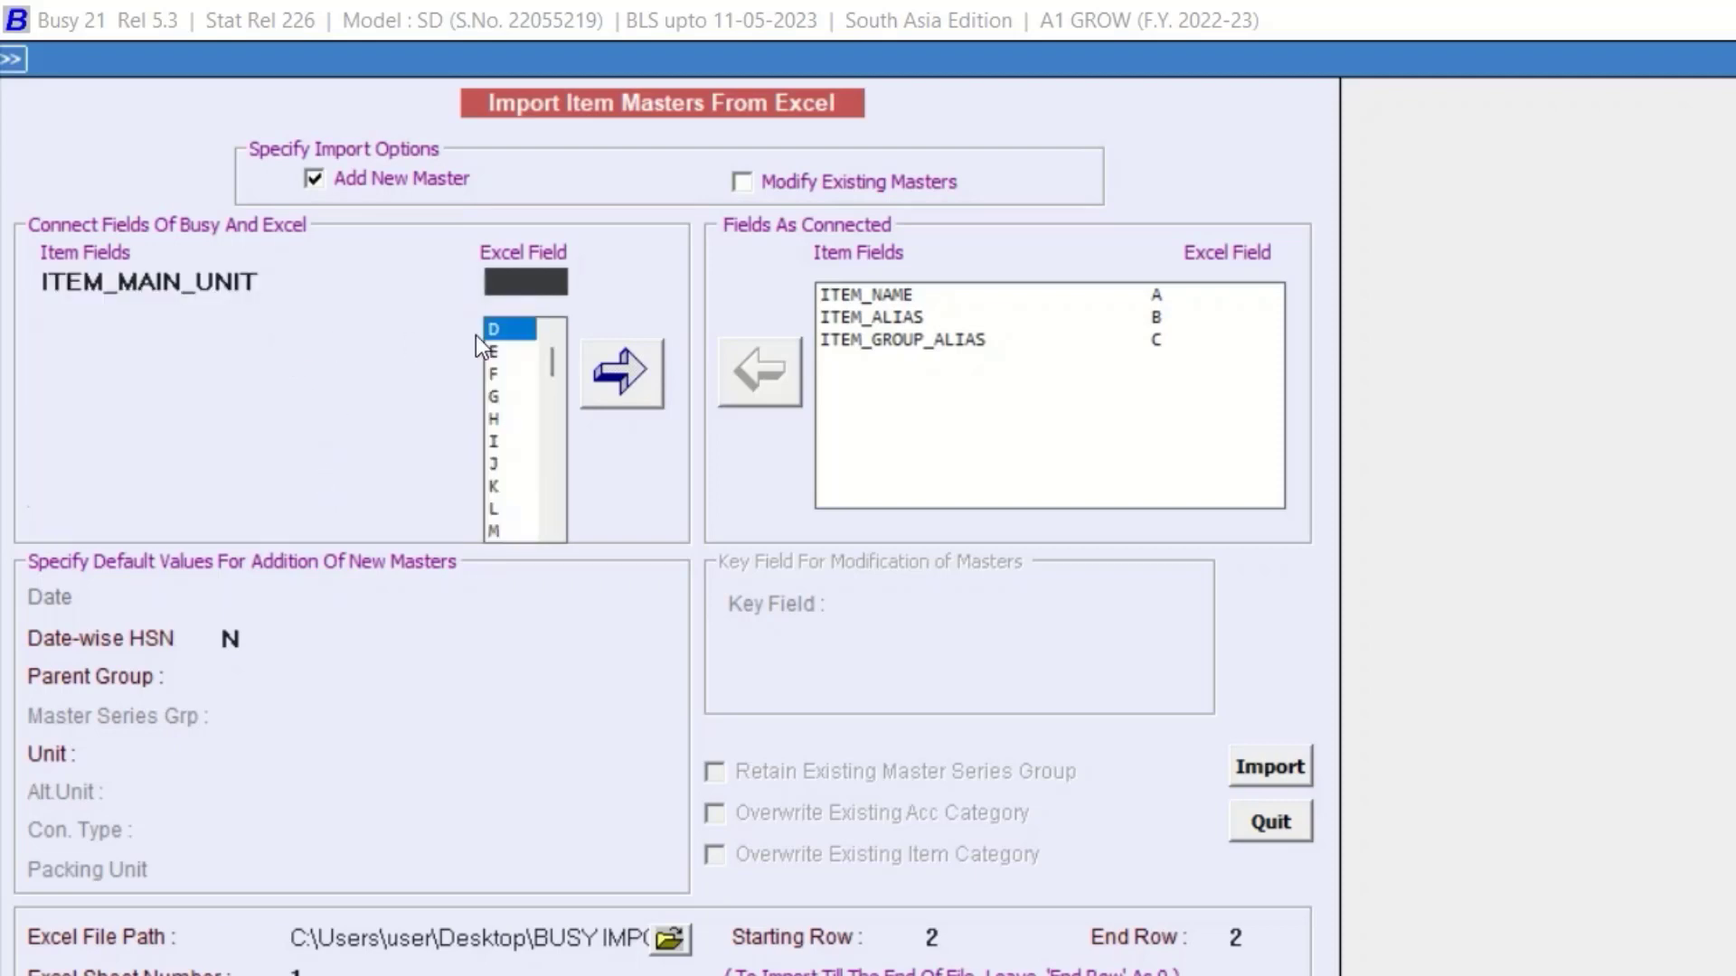
pyautogui.click(604, 373)
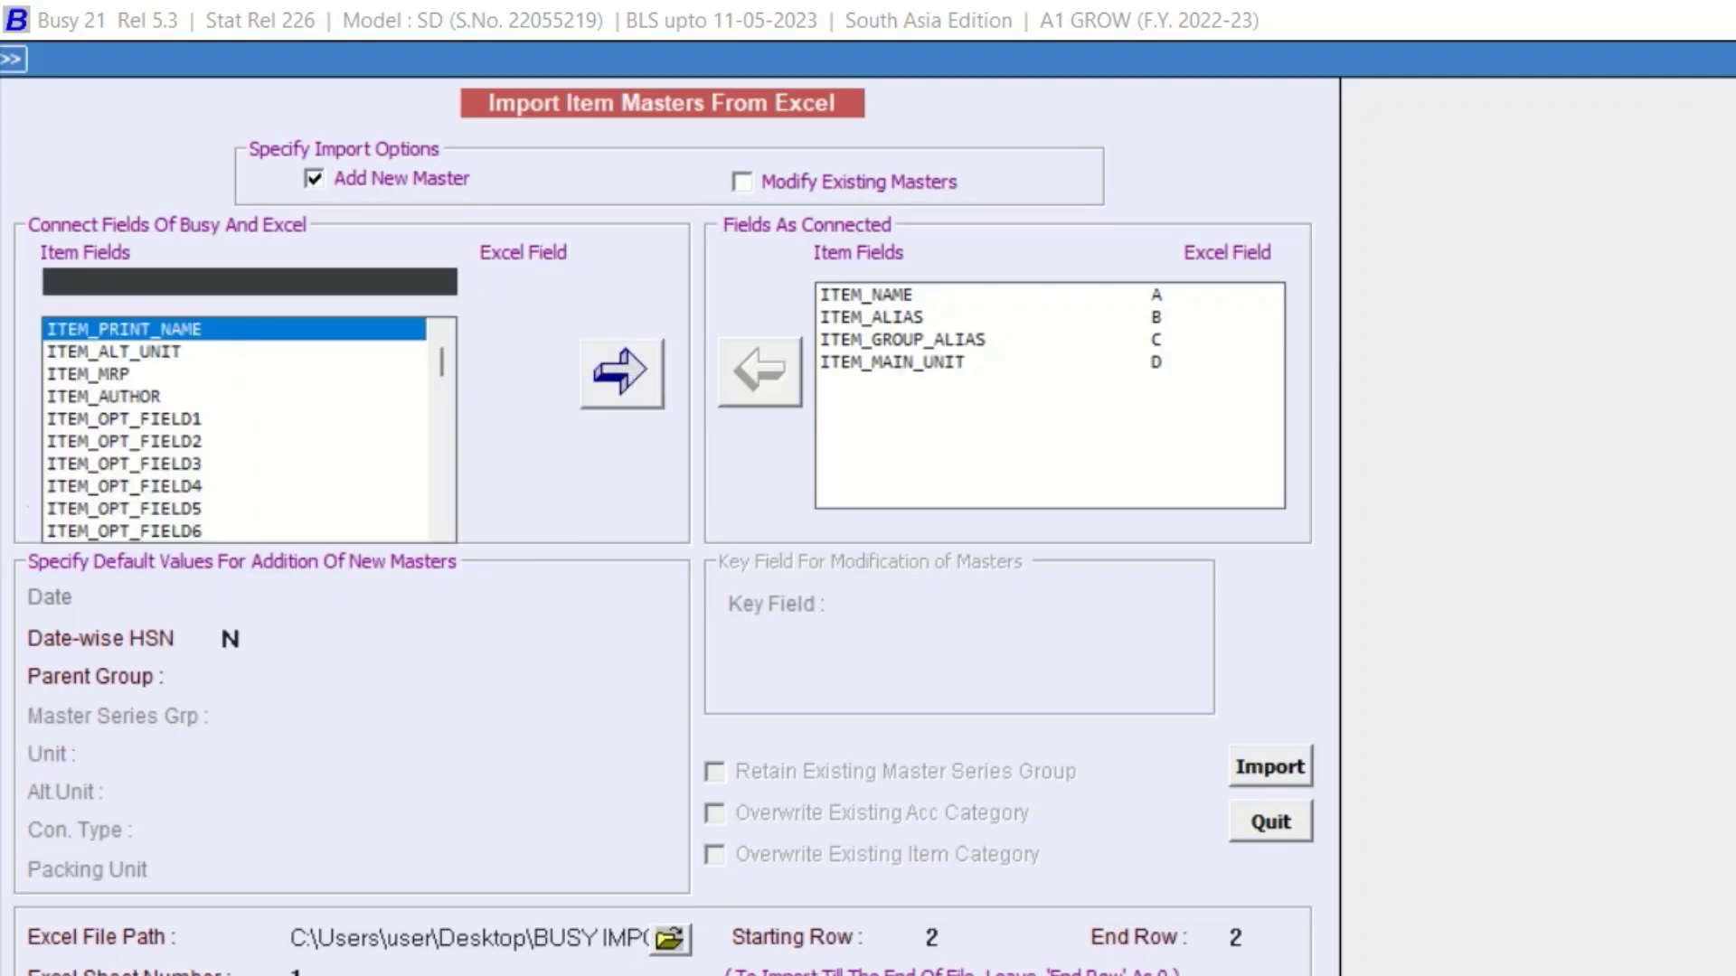
# - Check the Gst Rate column in the Excel sheet and connect the TAX_CATEGORY_NAME field to column E in Busy
pyautogui.hotkey('alt', 'Tab')
pyautogui.hotkey('alt', 'Tab')
pyautogui.hotkey('alt', 'Tab')
pyautogui.hotkey('alt', 'Tab')
pyautogui.hotkey('alt', 'Tab')
pyautogui.hotkey('alt', 'Tab')
pyautogui.moveTo(442, 366); pyautogui.dragTo(429, 525)
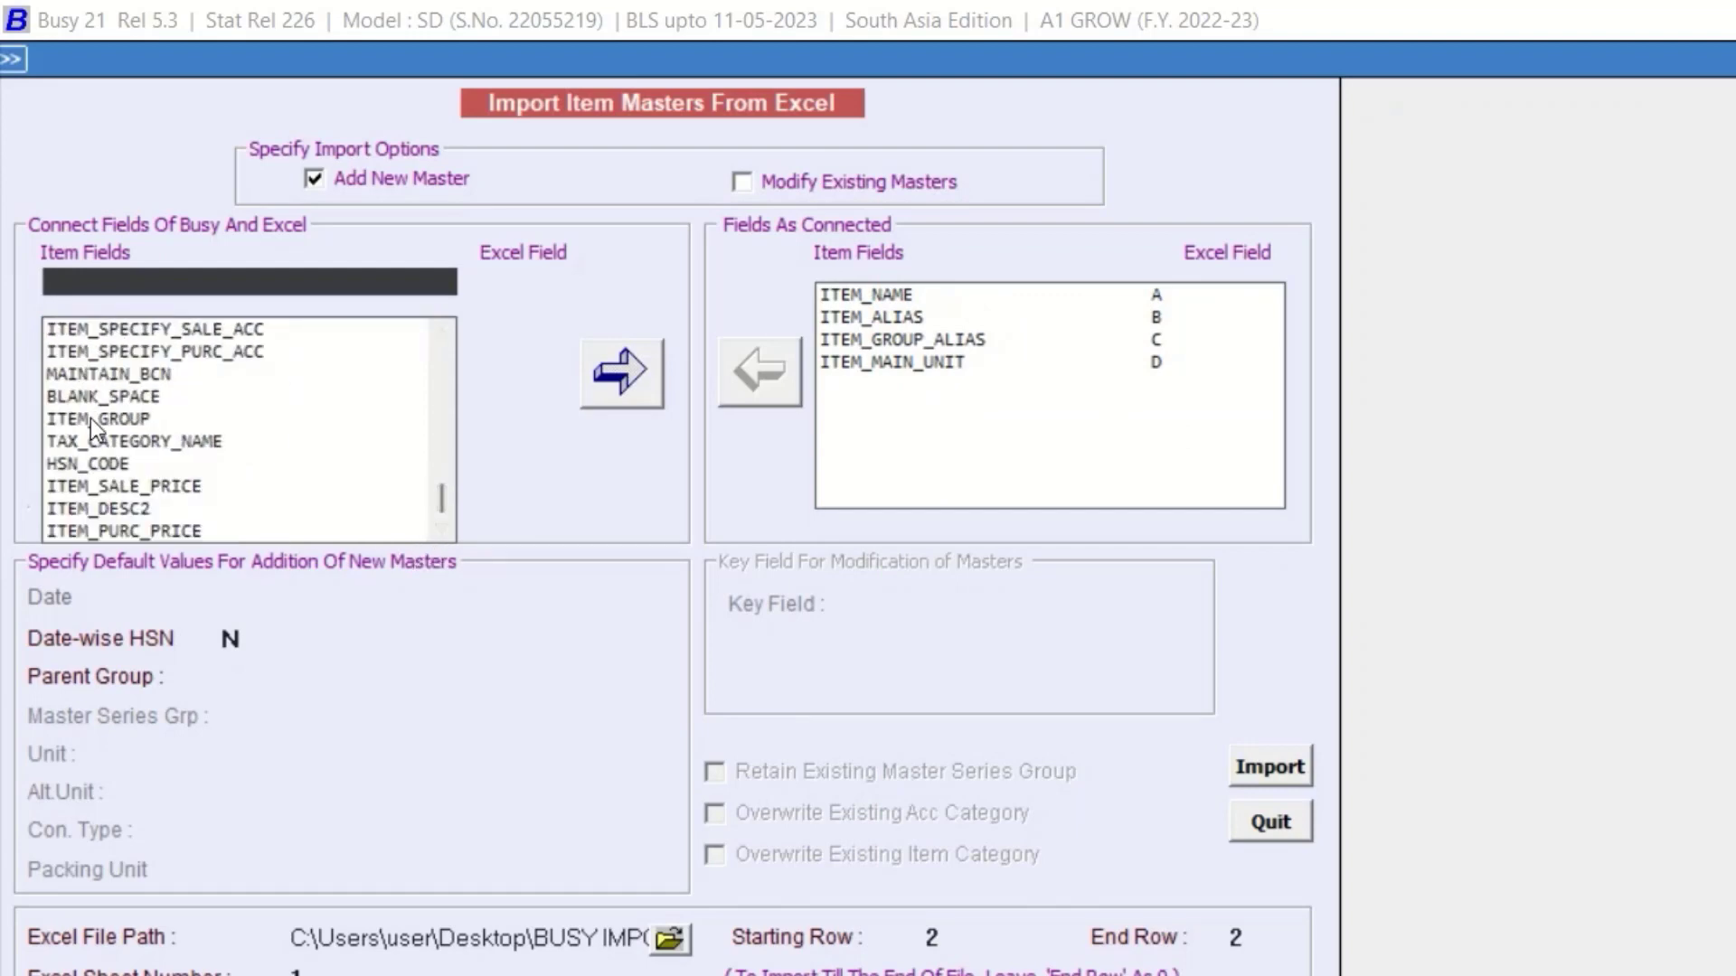
pyautogui.doubleClick(120, 441)
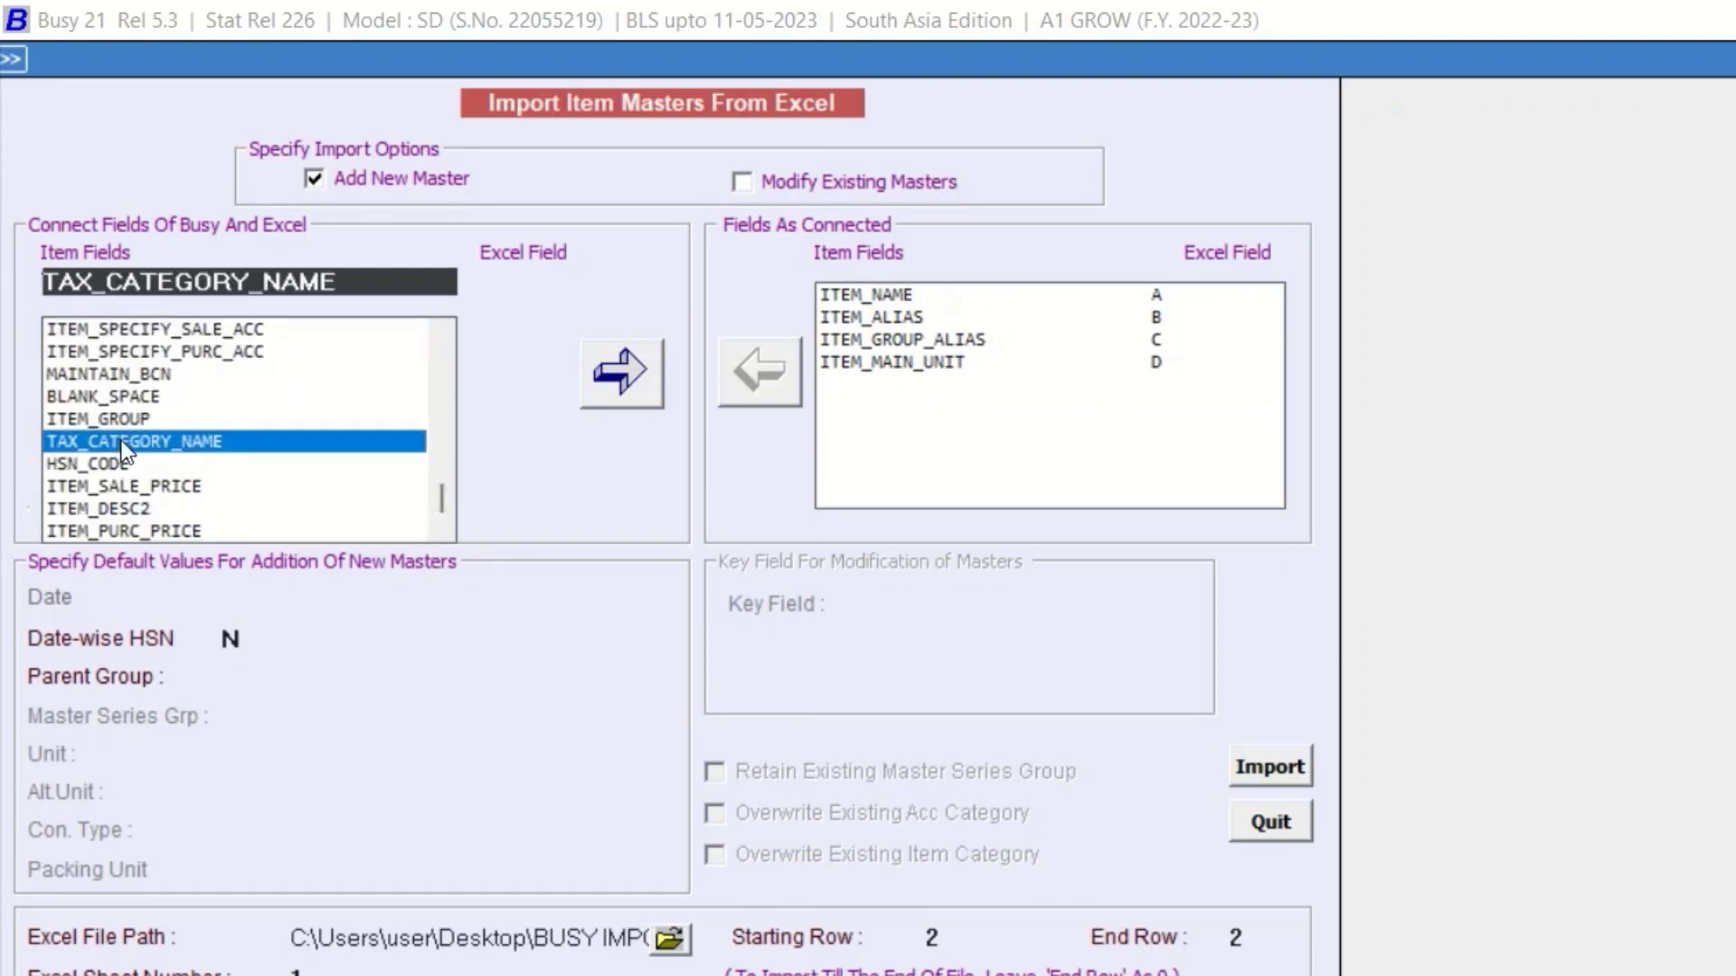
pyautogui.doubleClick(550, 325)
pyautogui.click(640, 364)
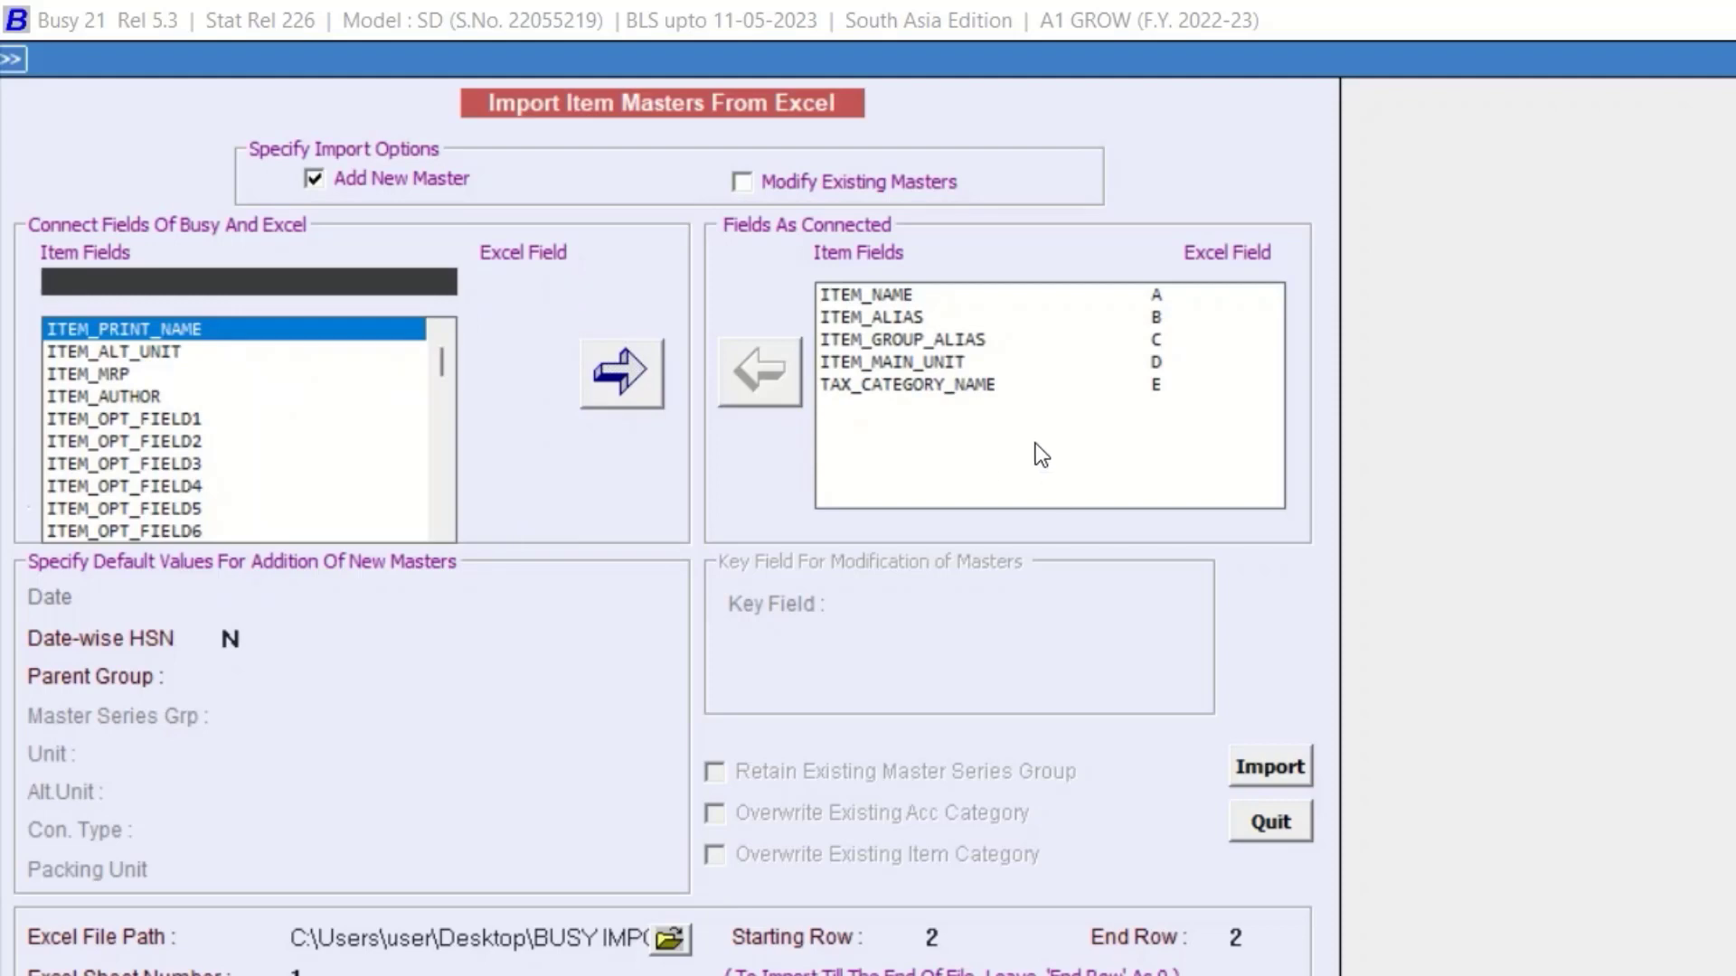
# - Check the Hsn Code column in the Excel item sheet and connect the HSN_CODE field to column F in Busy
pyautogui.hotkey('alt', 'Tab')
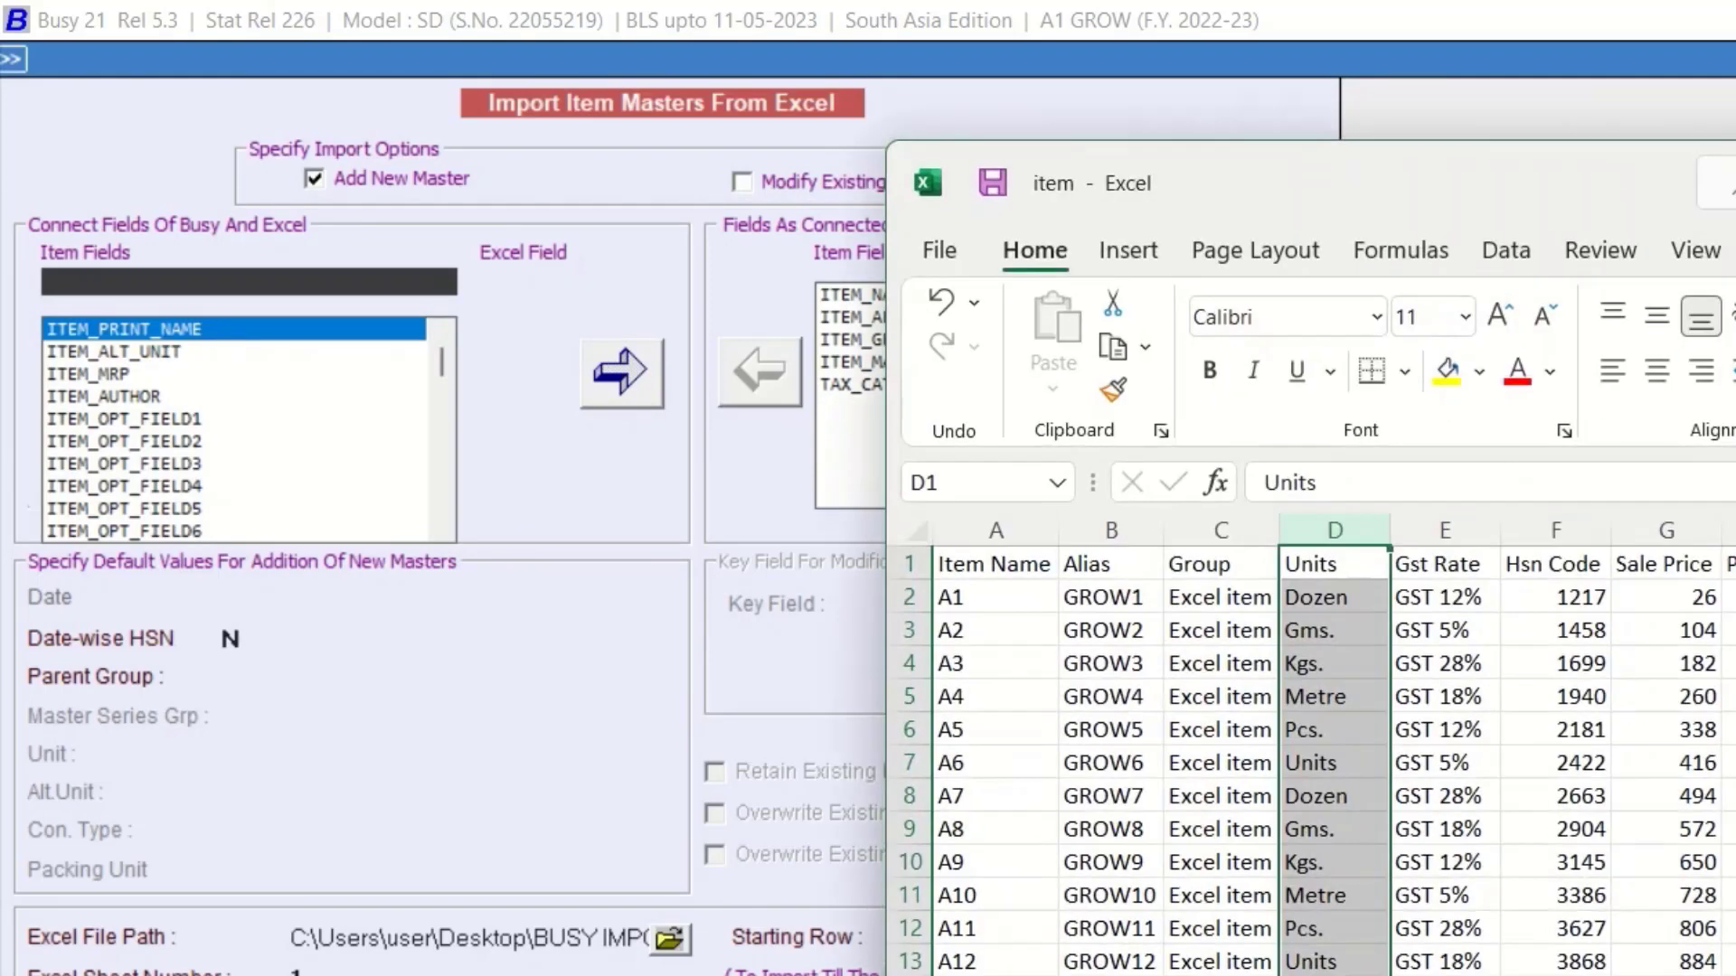
pyautogui.click(1554, 531)
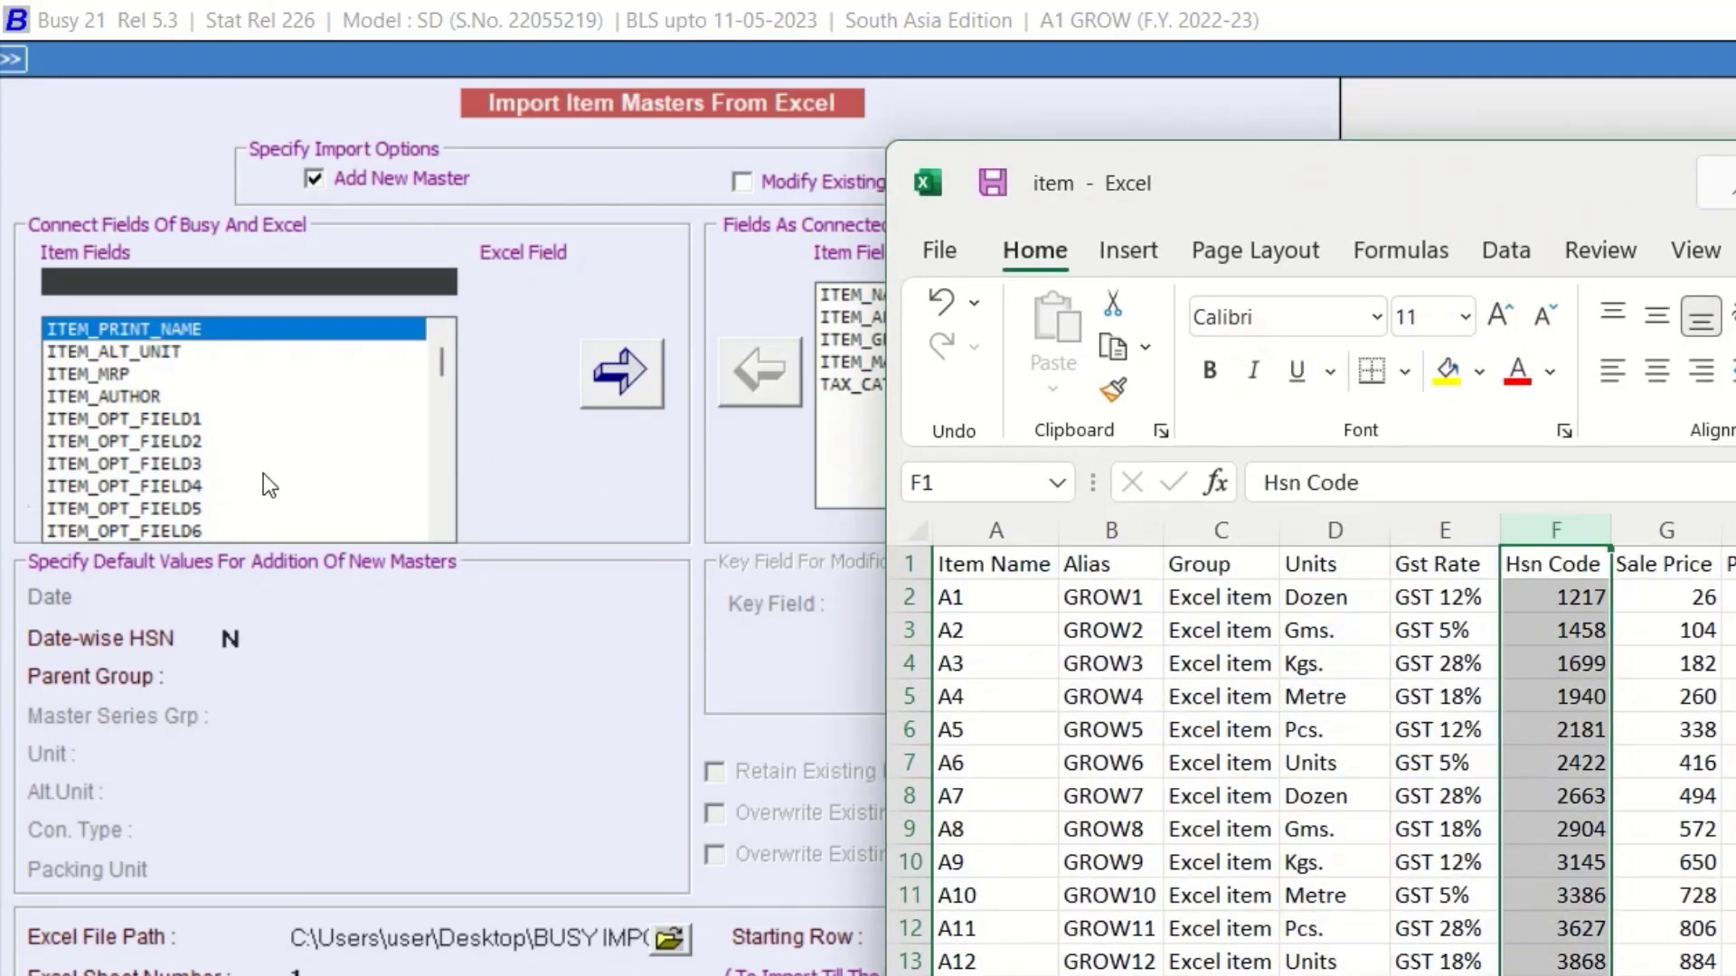
pyautogui.click(437, 365)
pyautogui.moveTo(438, 365); pyautogui.dragTo(421, 513)
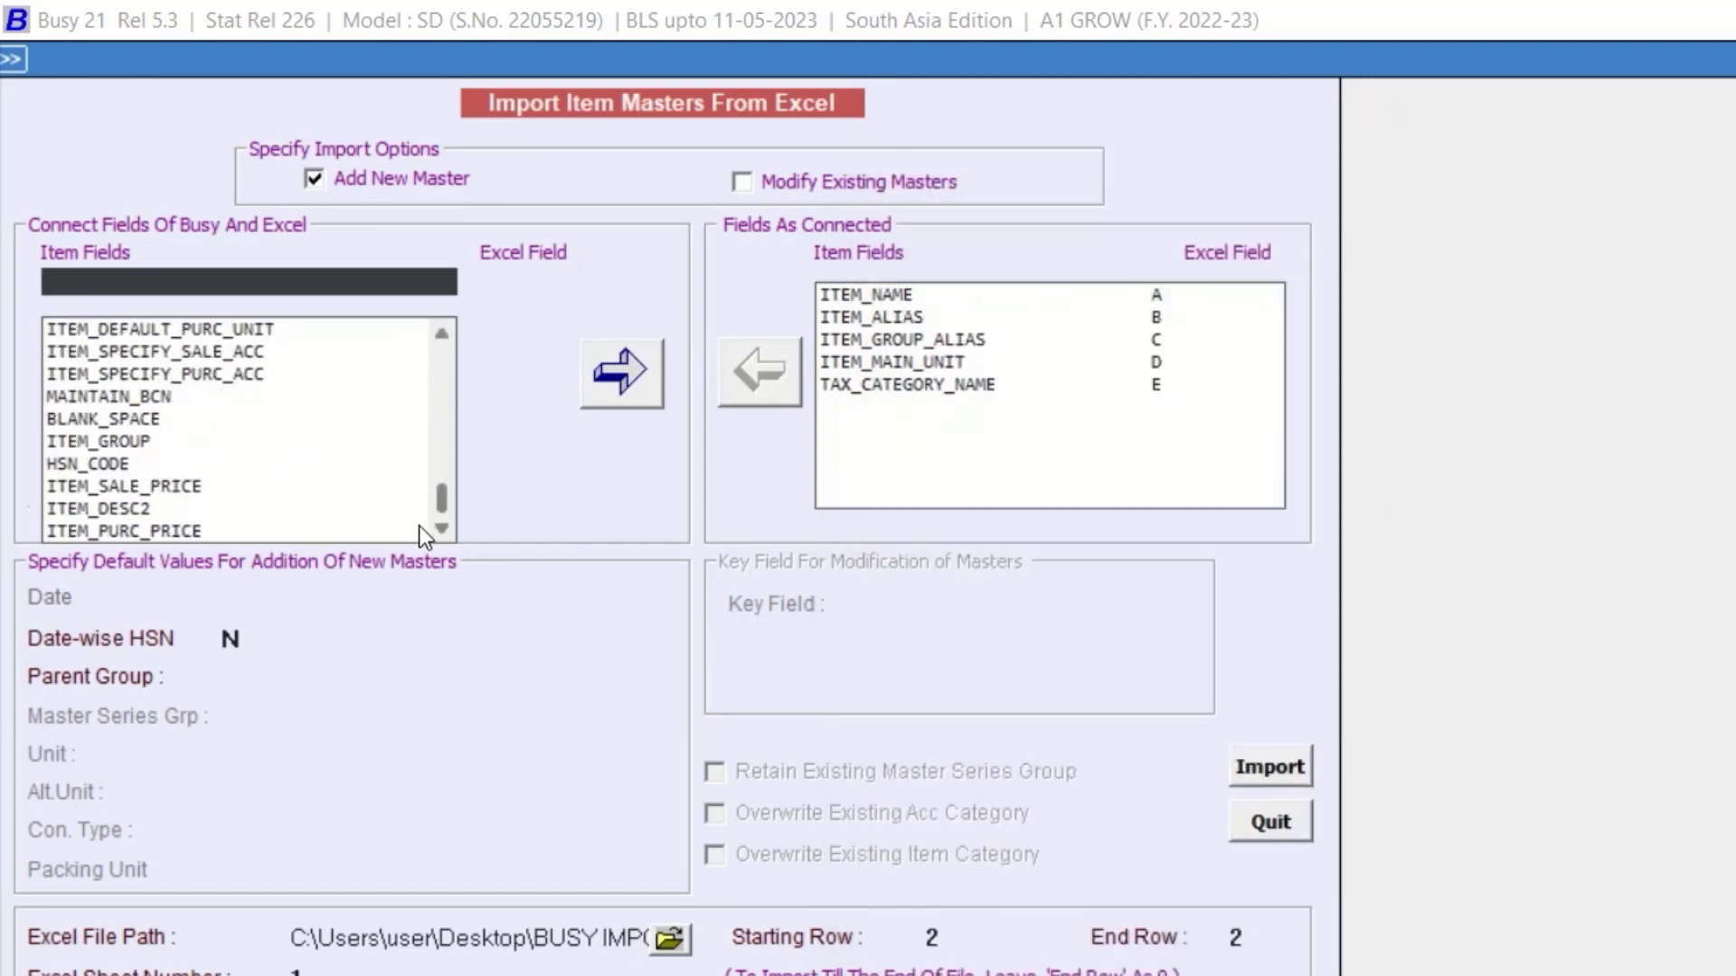
pyautogui.click(103, 461)
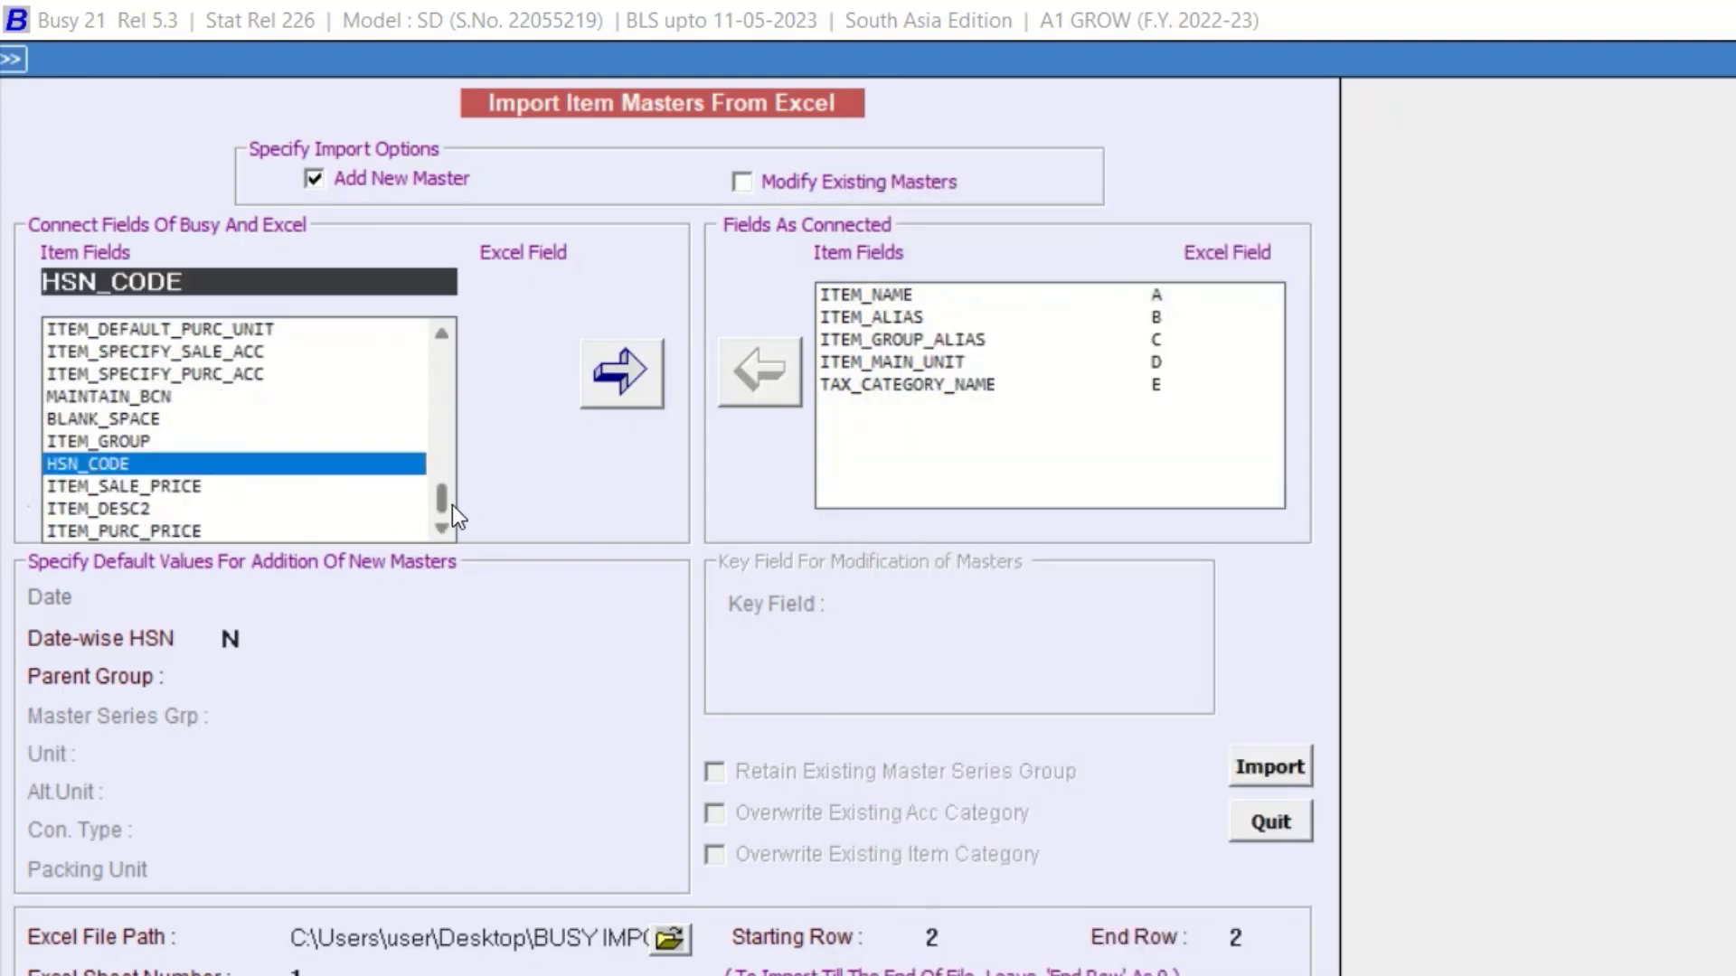
pyautogui.press('Return')
pyautogui.click(628, 367)
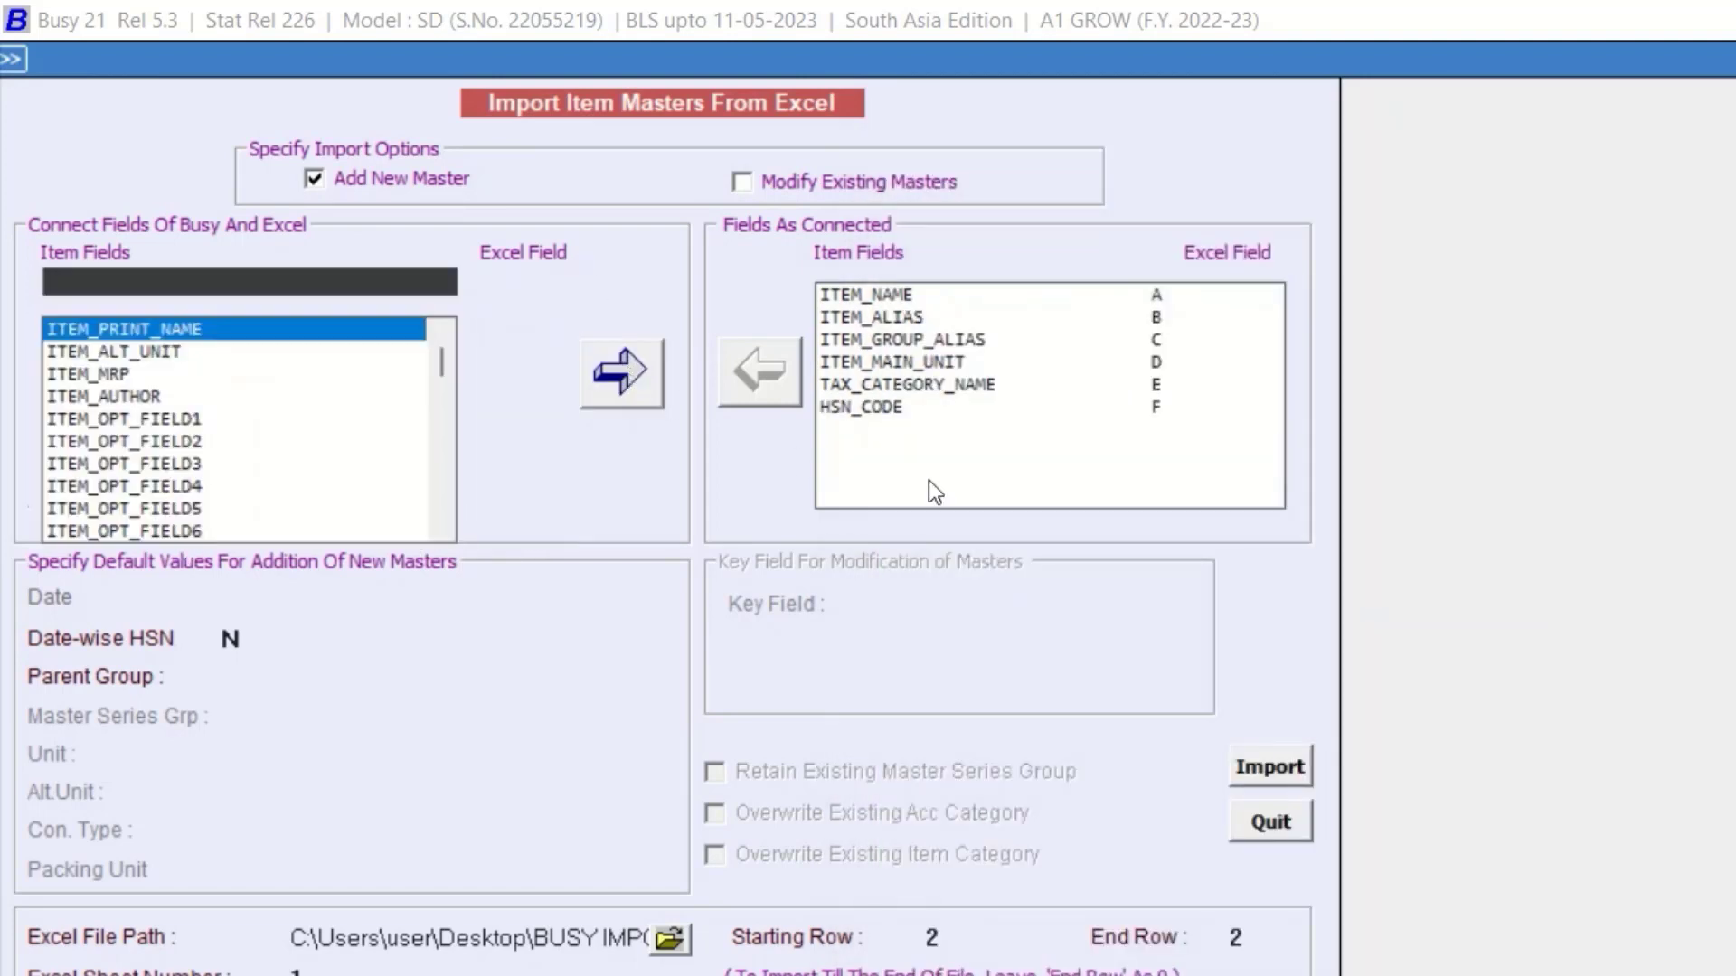
# - Check the Sale Price column in the Excel sheet and look for the matching sale price field in Busy's item fields
pyautogui.click(1211, 975)
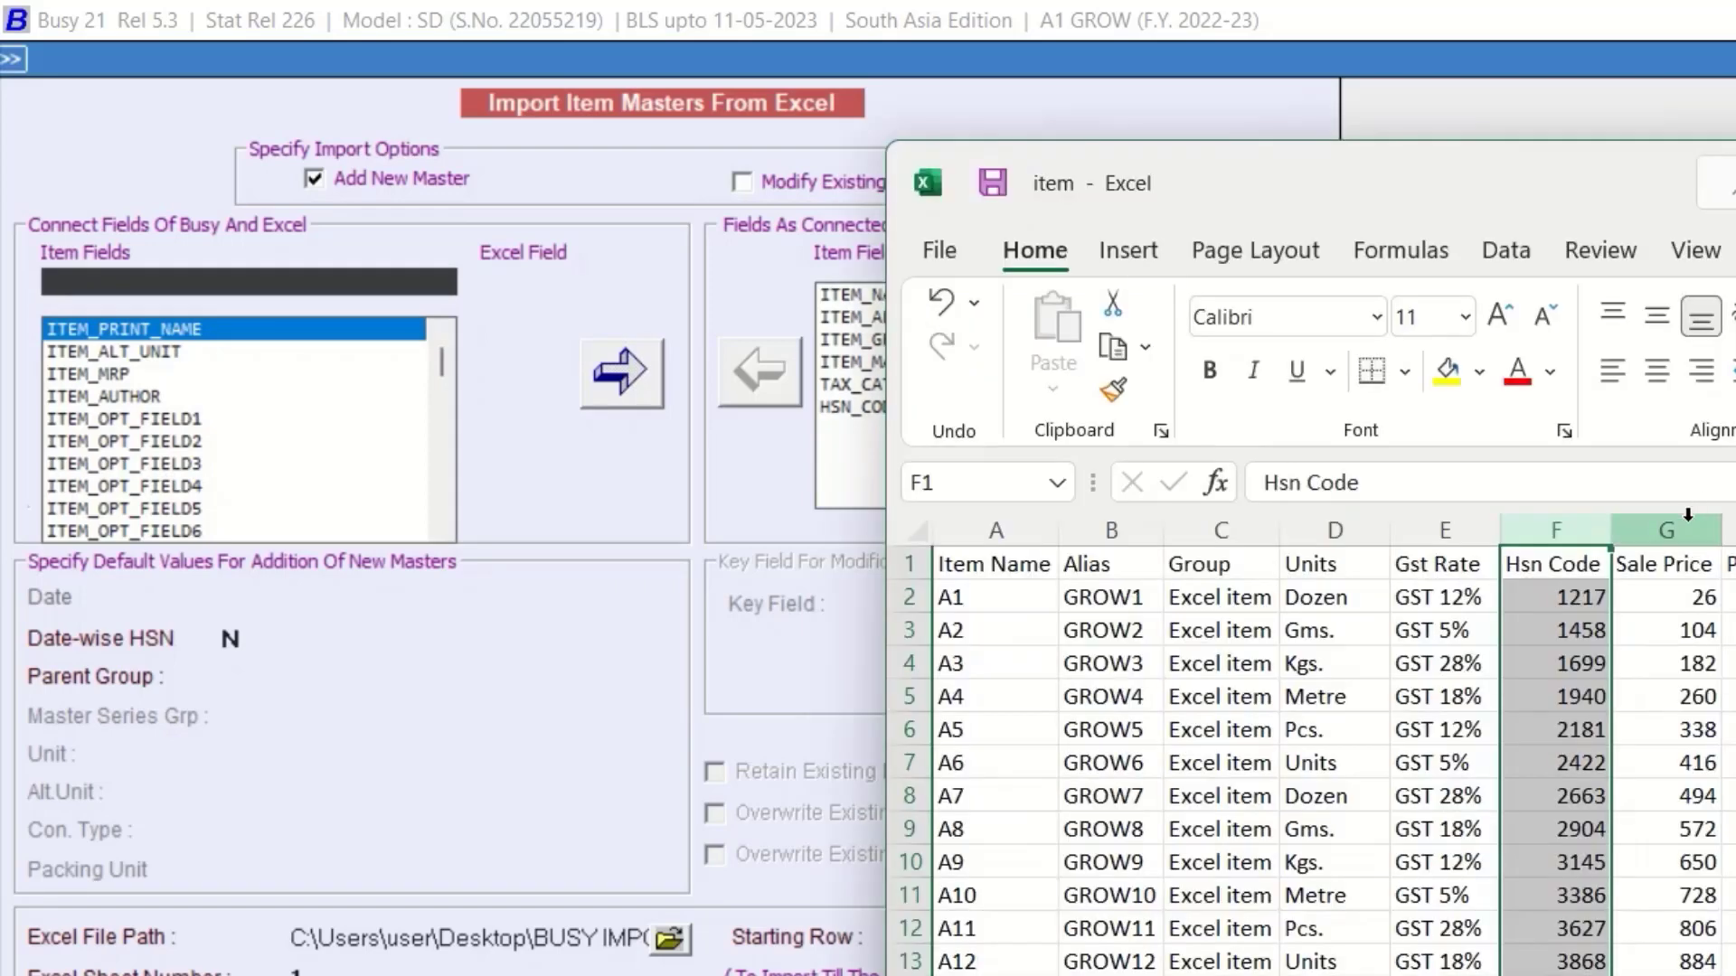
pyautogui.click(1692, 512)
pyautogui.click(801, 501)
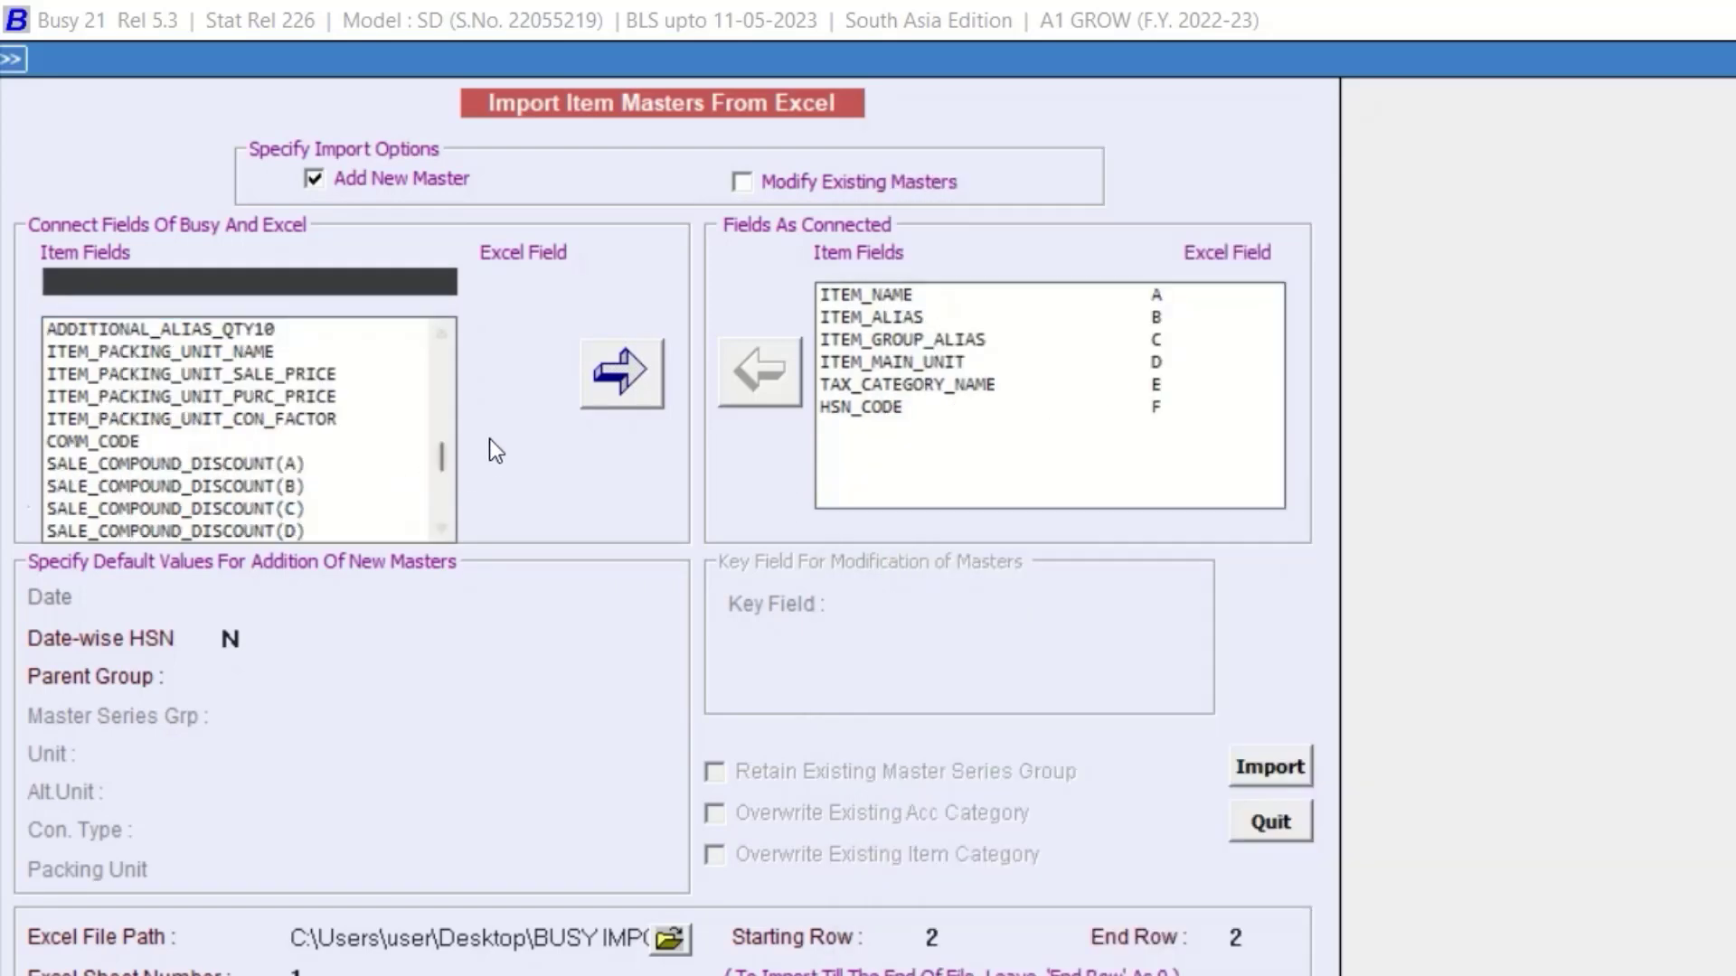
pyautogui.moveTo(442, 458); pyautogui.dragTo(441, 497)
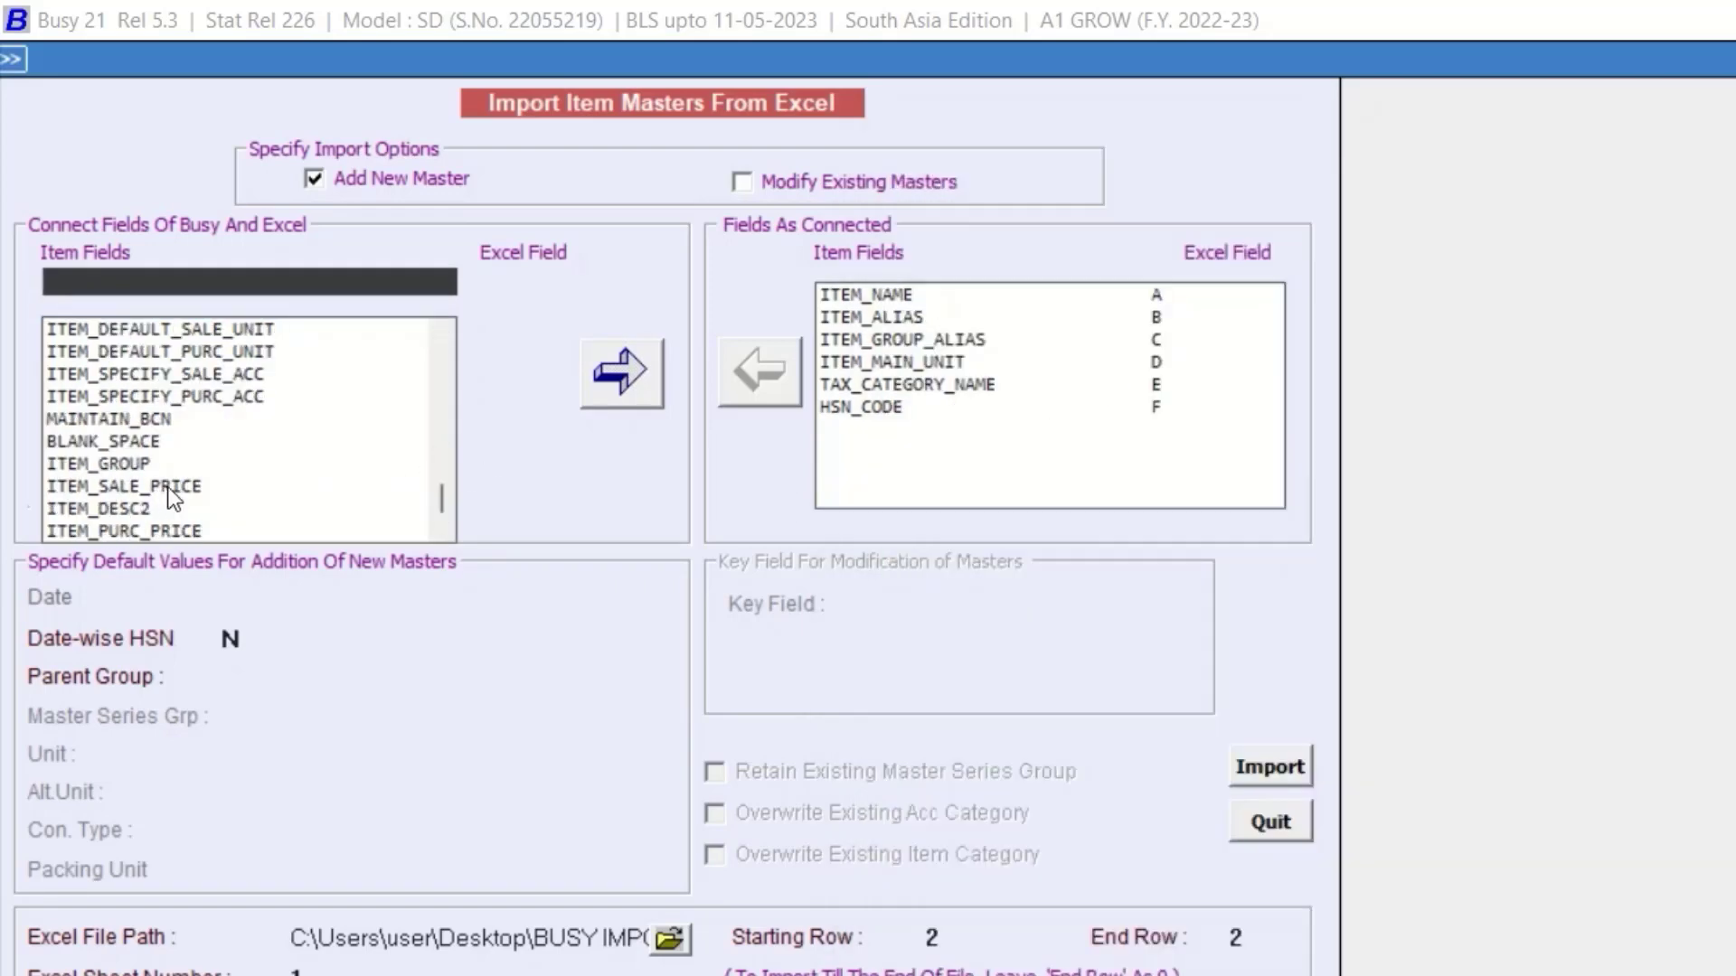
# - Disconnect the ITEM_GROUP_ALIAS field and connect the ITEM_GROUP field to column C instead
pyautogui.click(909, 341)
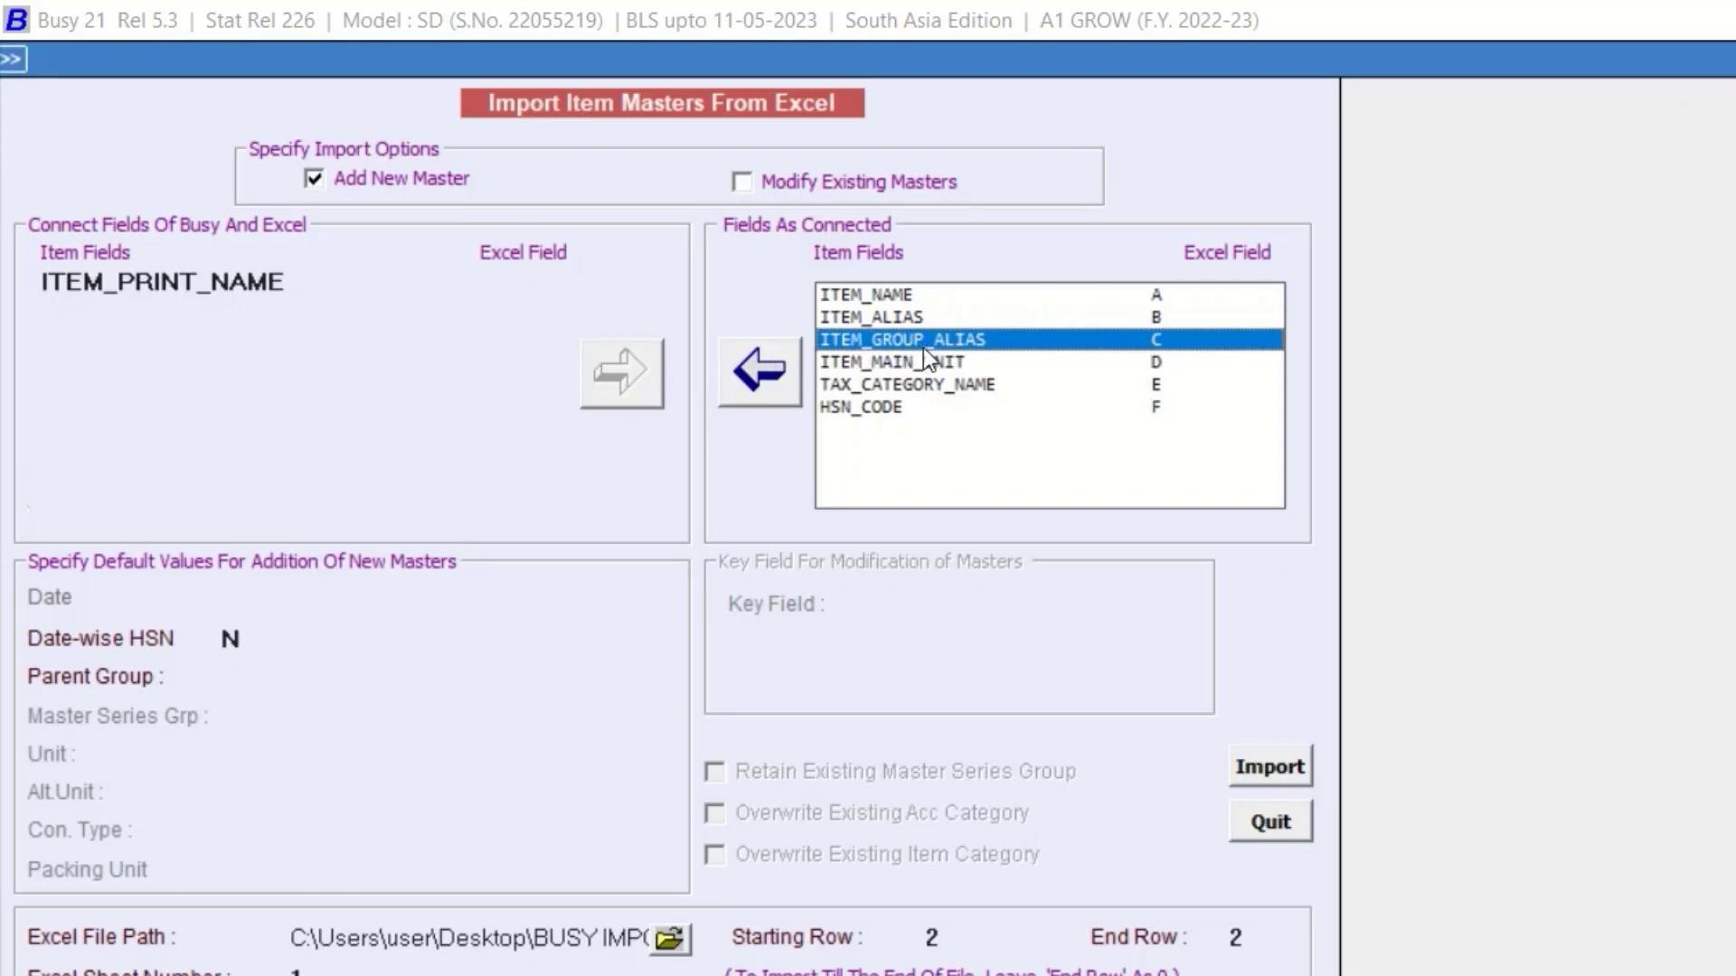
pyautogui.click(773, 369)
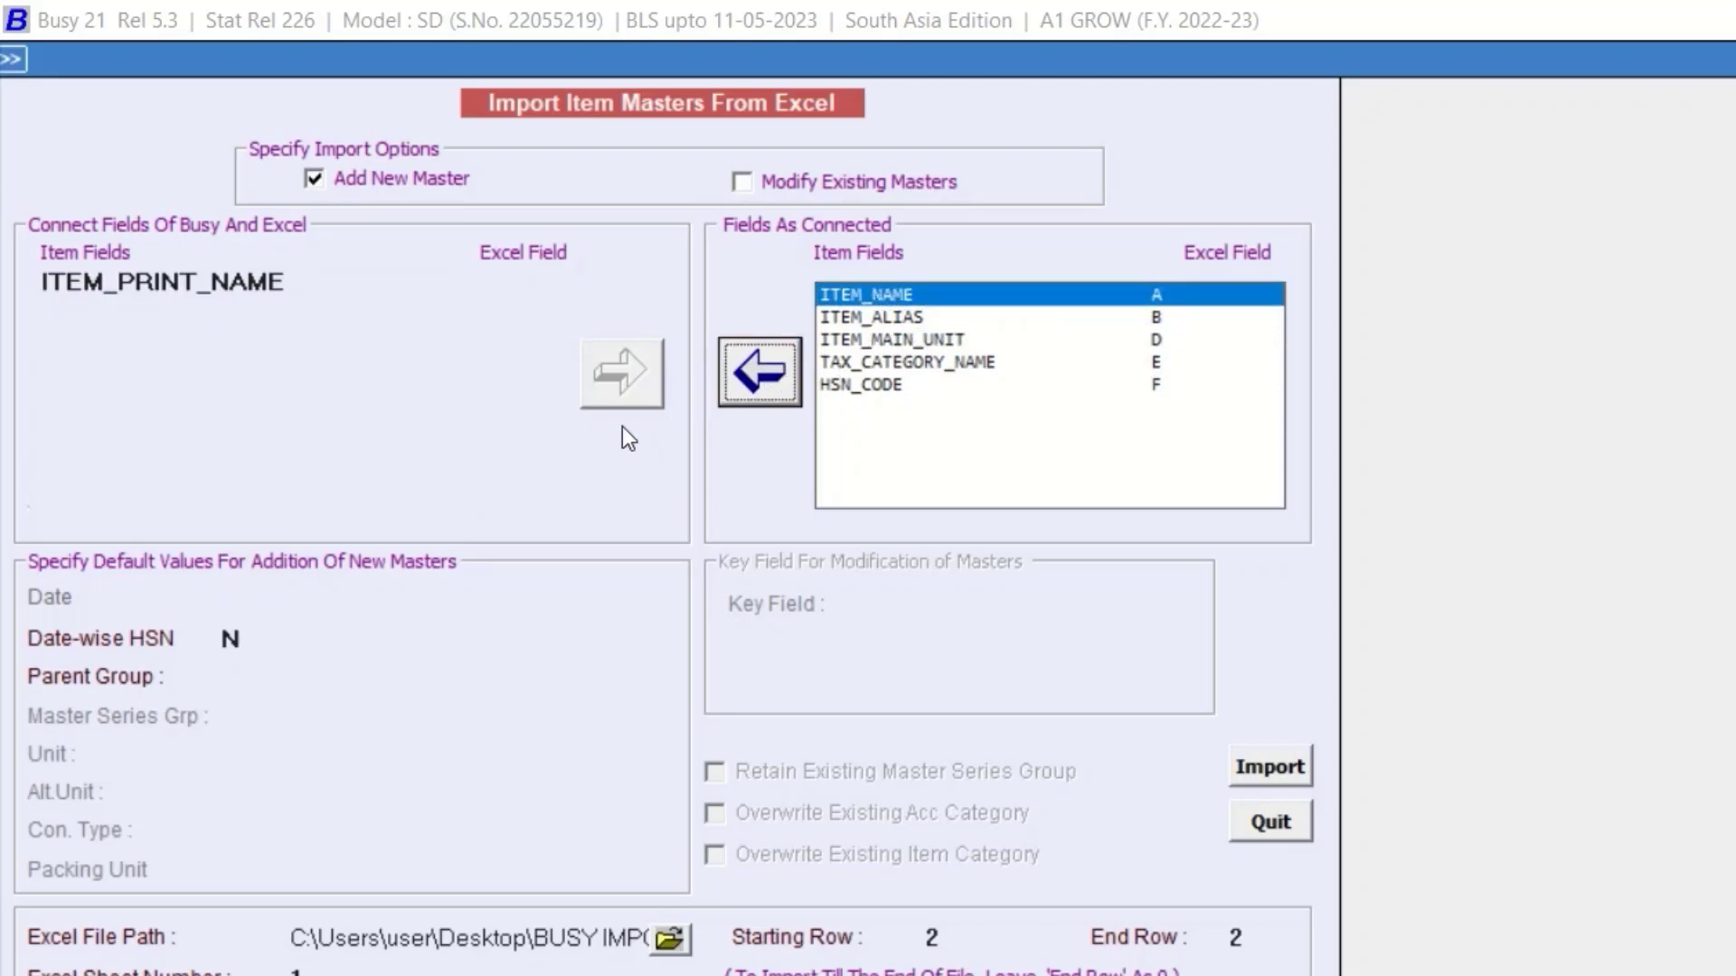
pyautogui.click(302, 276)
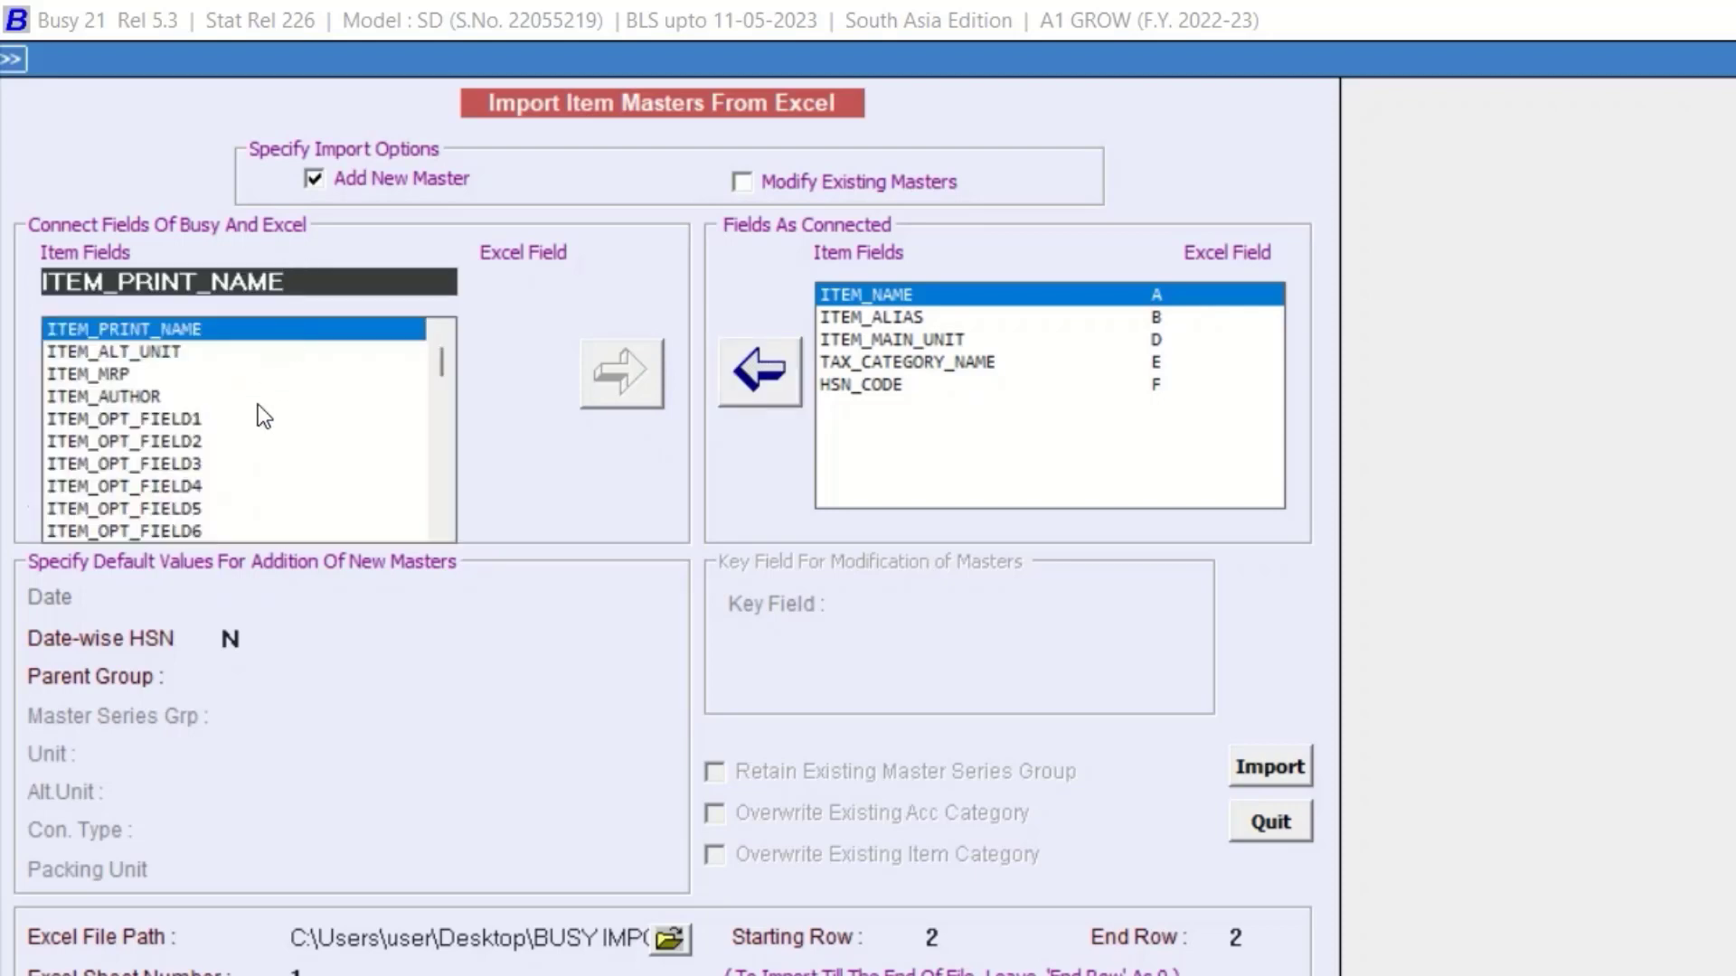
pyautogui.moveTo(443, 373); pyautogui.dragTo(431, 516)
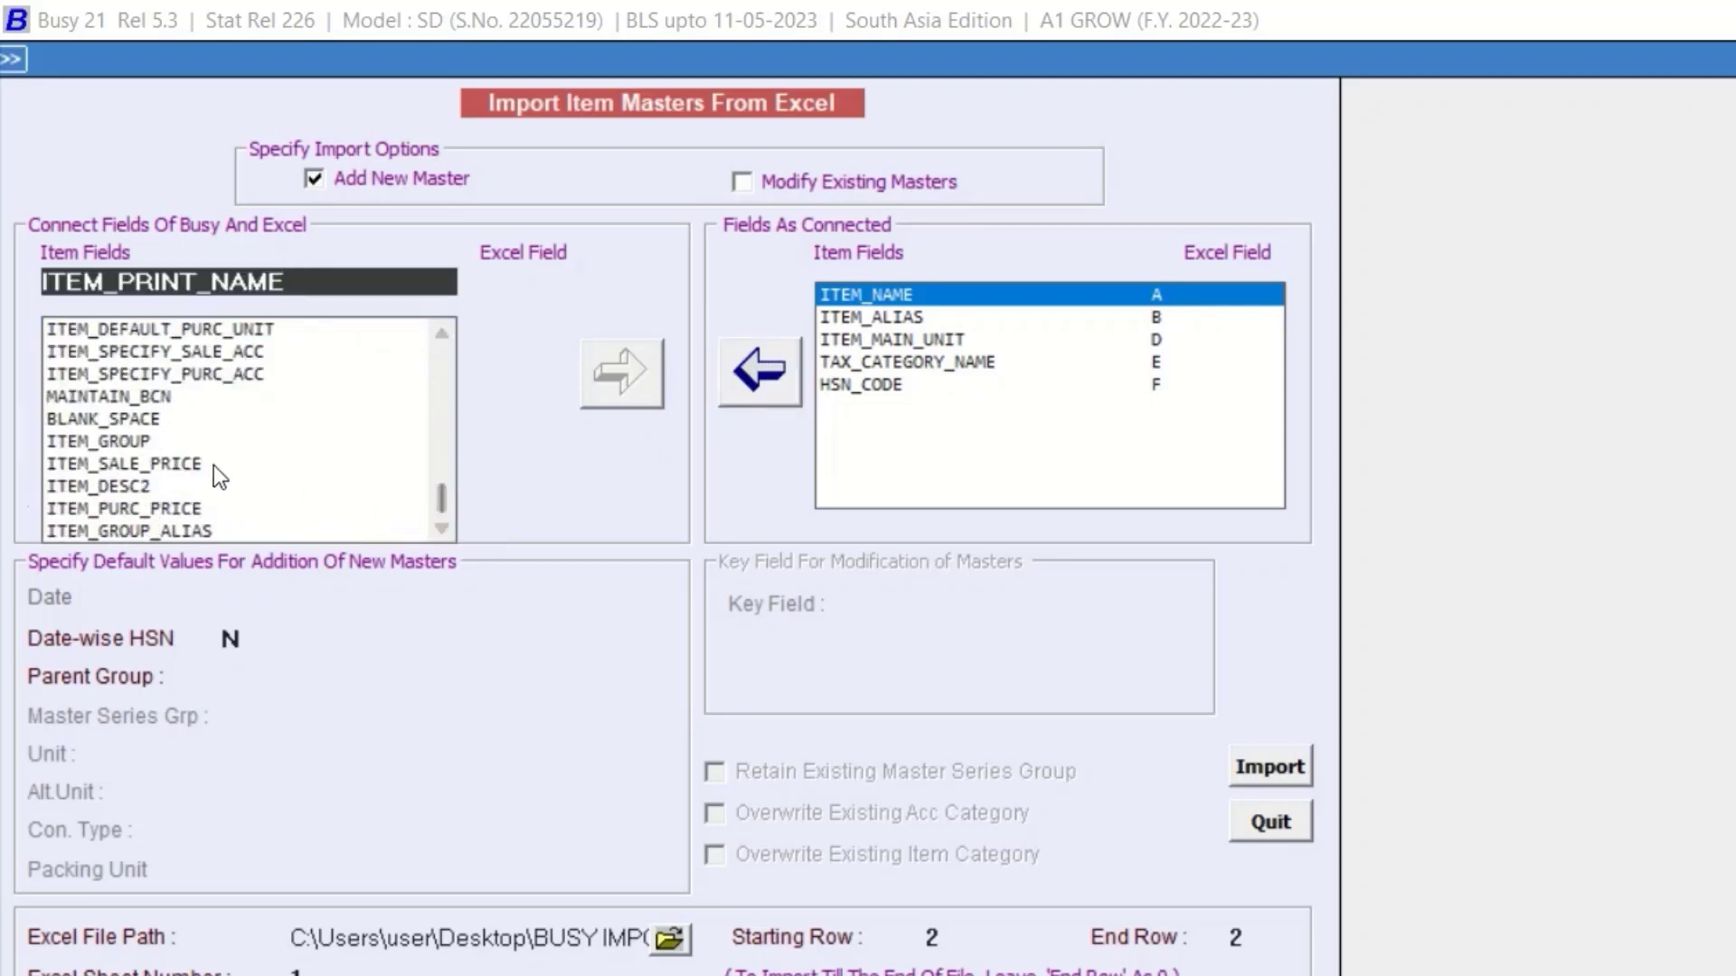
pyautogui.click(122, 443)
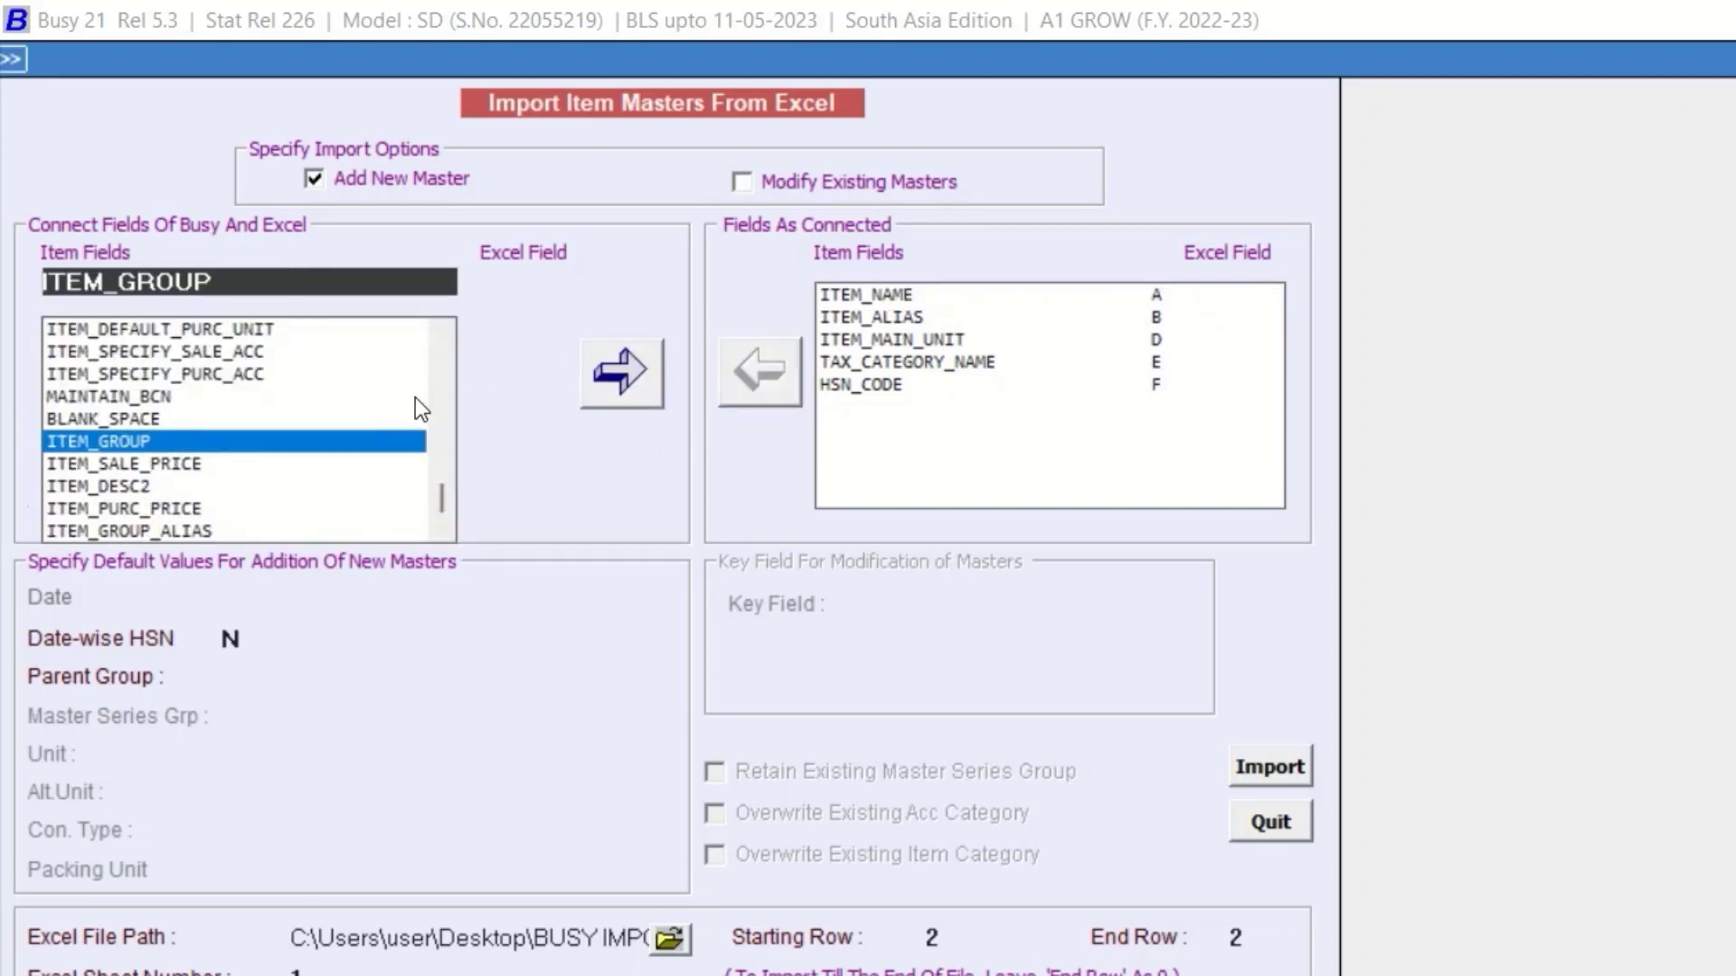
pyautogui.press('Return')
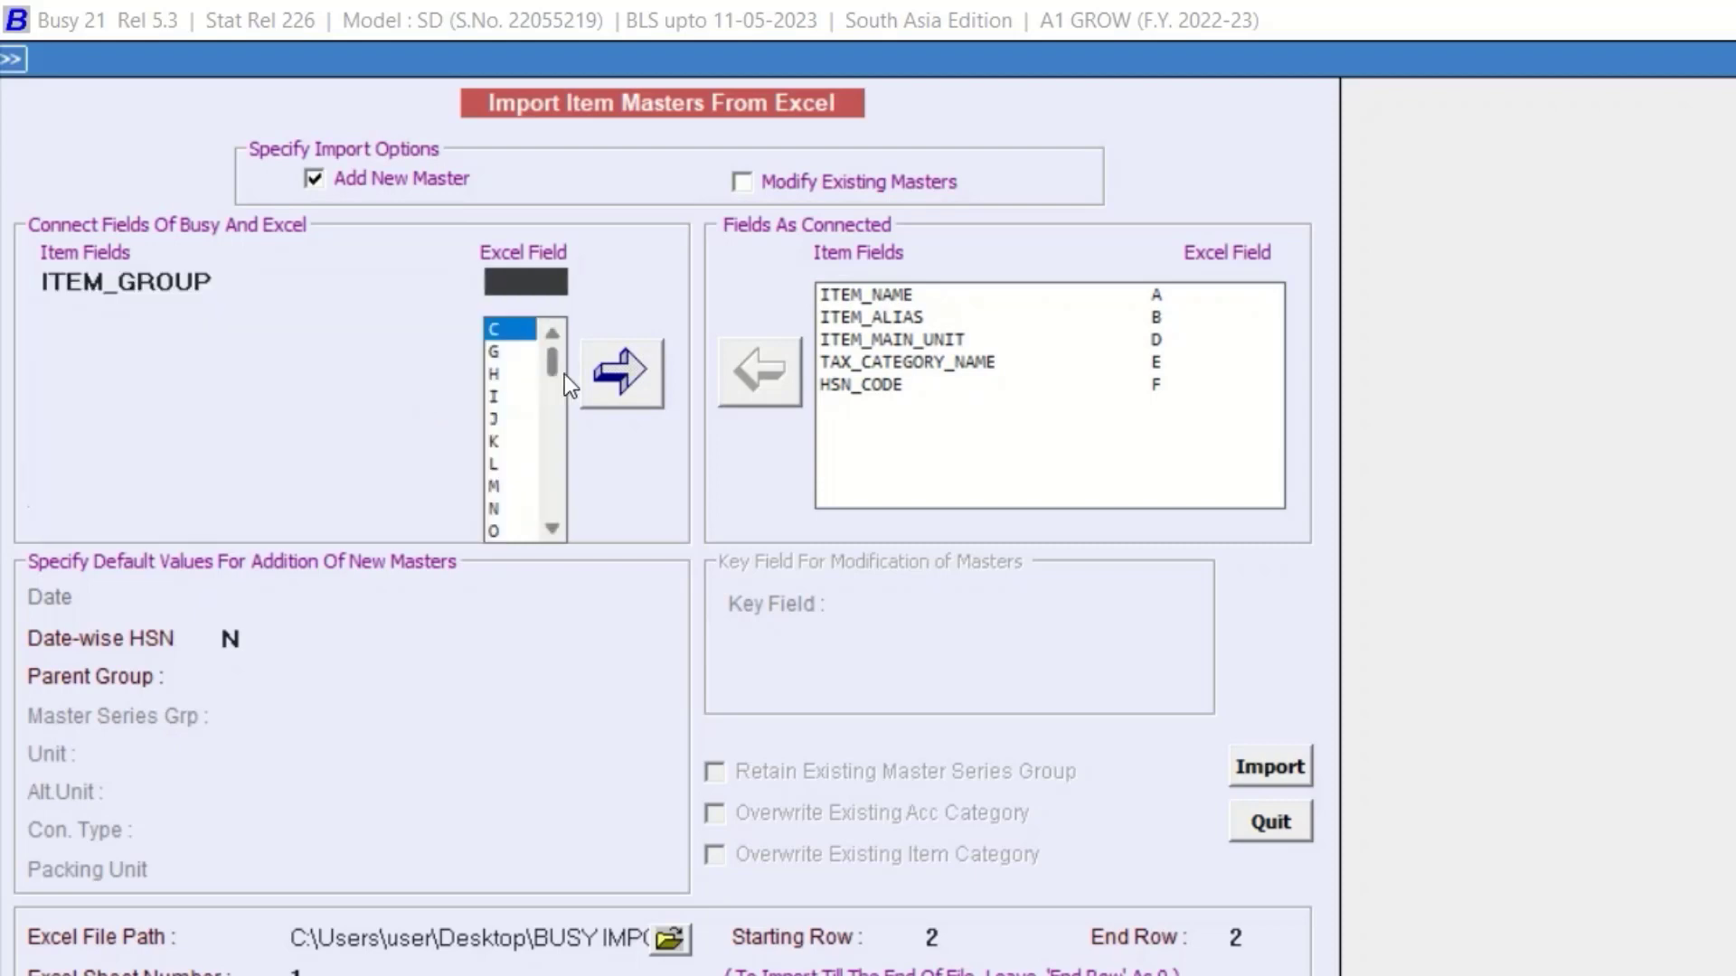
pyautogui.click(627, 377)
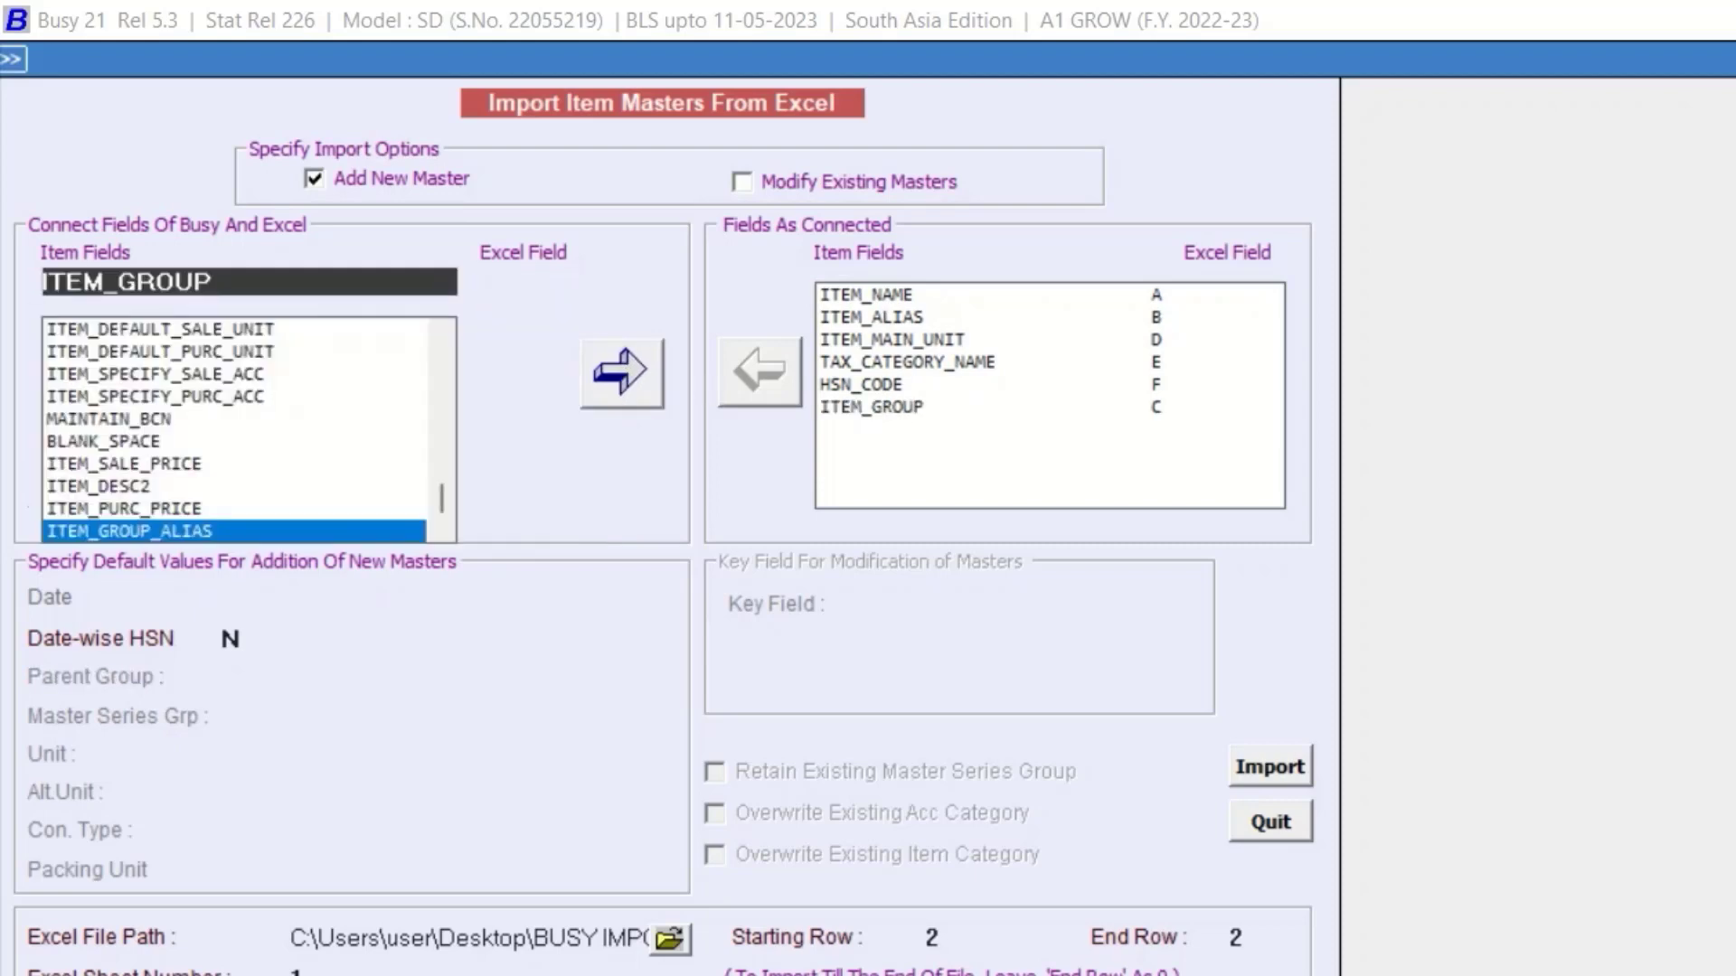
# - Compare the Group column in the Excel sheet with the connected ITEM_GROUP field in Busy
pyautogui.hotkey('alt', 'Tab')
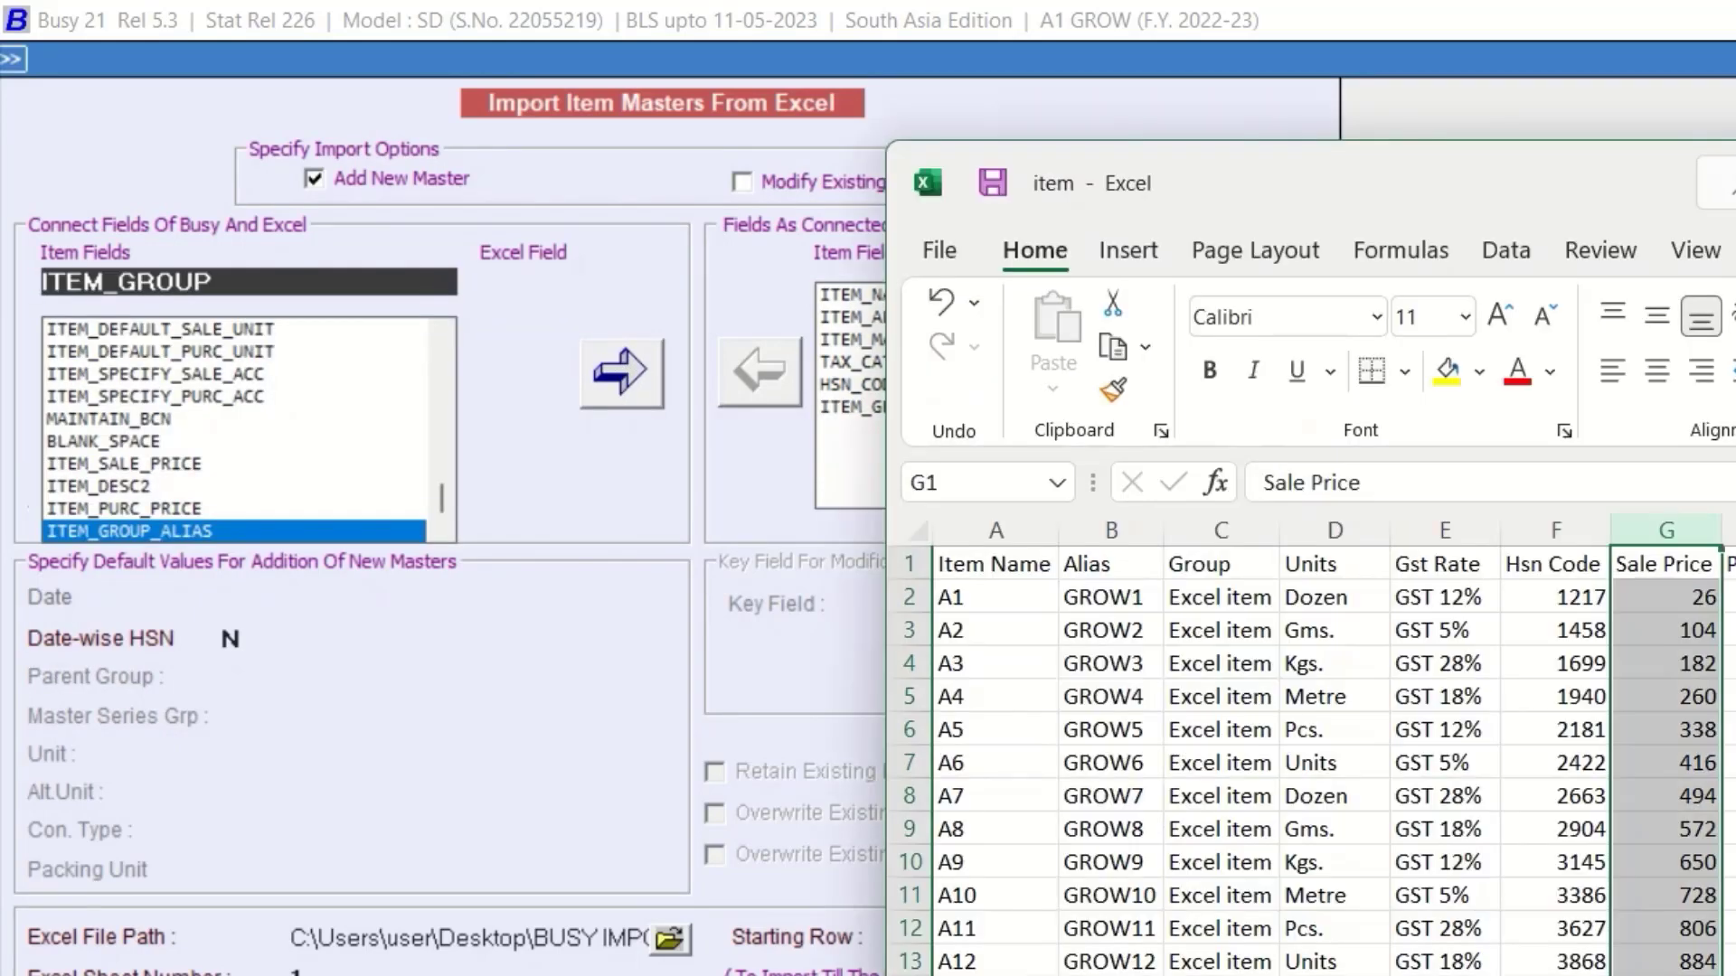
pyautogui.click(1262, 522)
pyautogui.hotkey('alt', 'Tab')
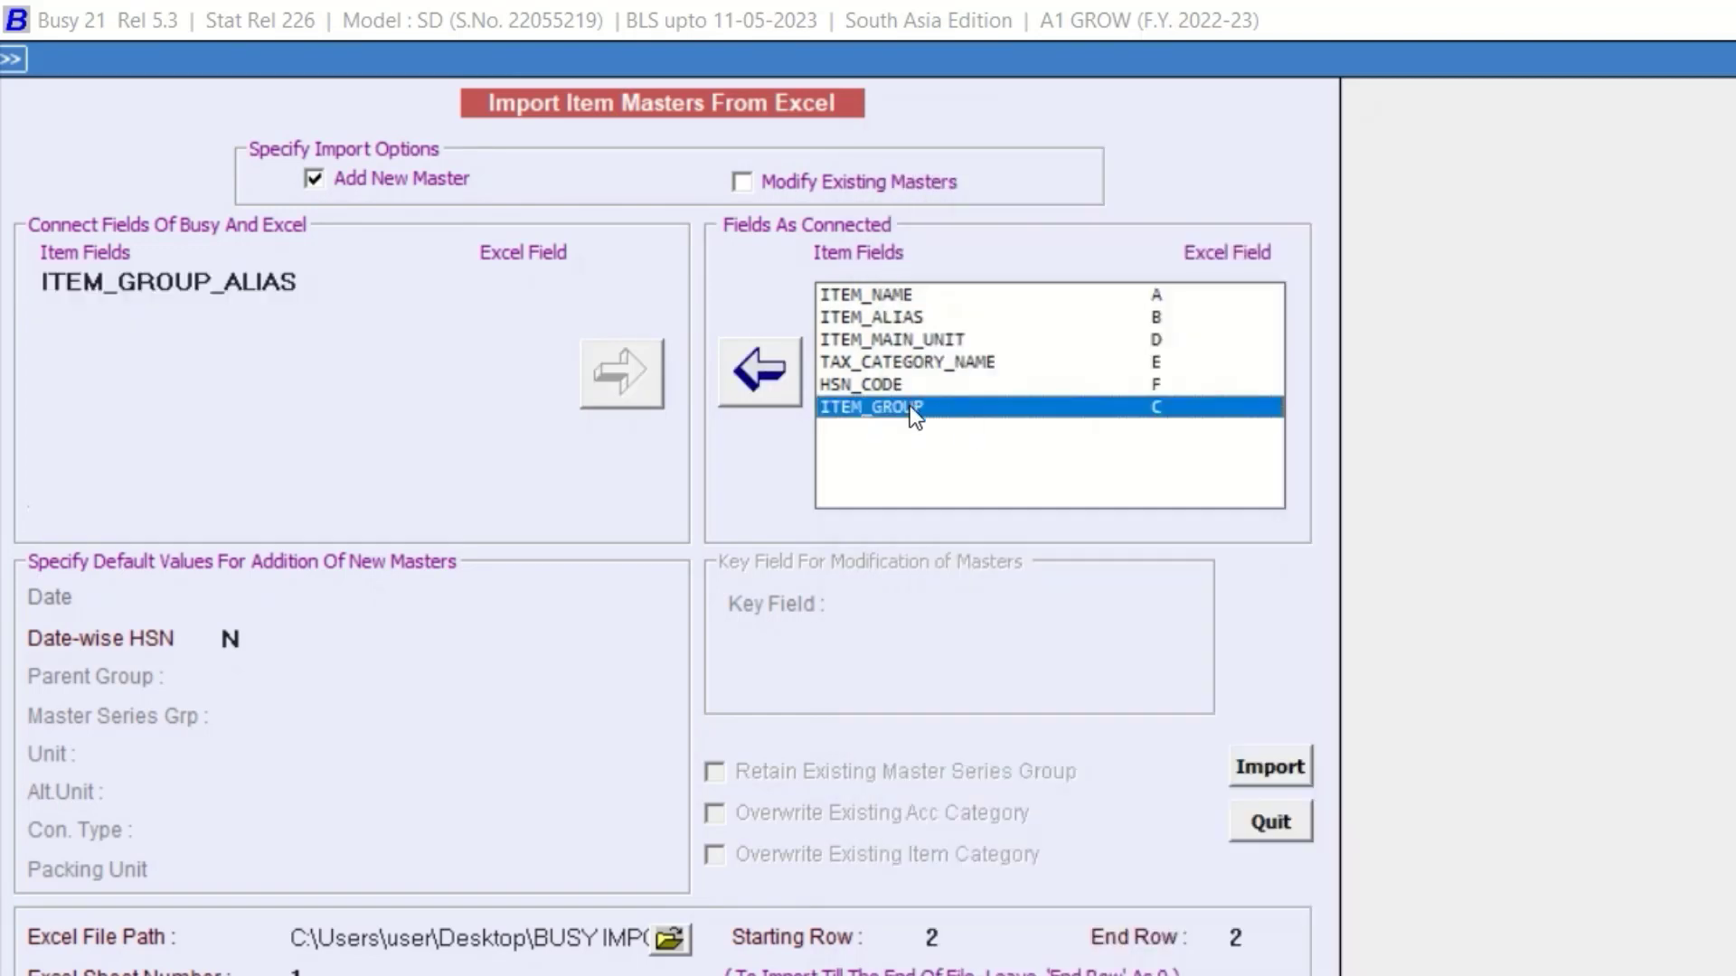
pyautogui.click(893, 318)
pyautogui.click(895, 407)
# - Switch to the Excel sheet, move its window aside and check the Gst Rate, Hsn Code and Sale Price columns
pyautogui.hotkey('alt', 'Tab')
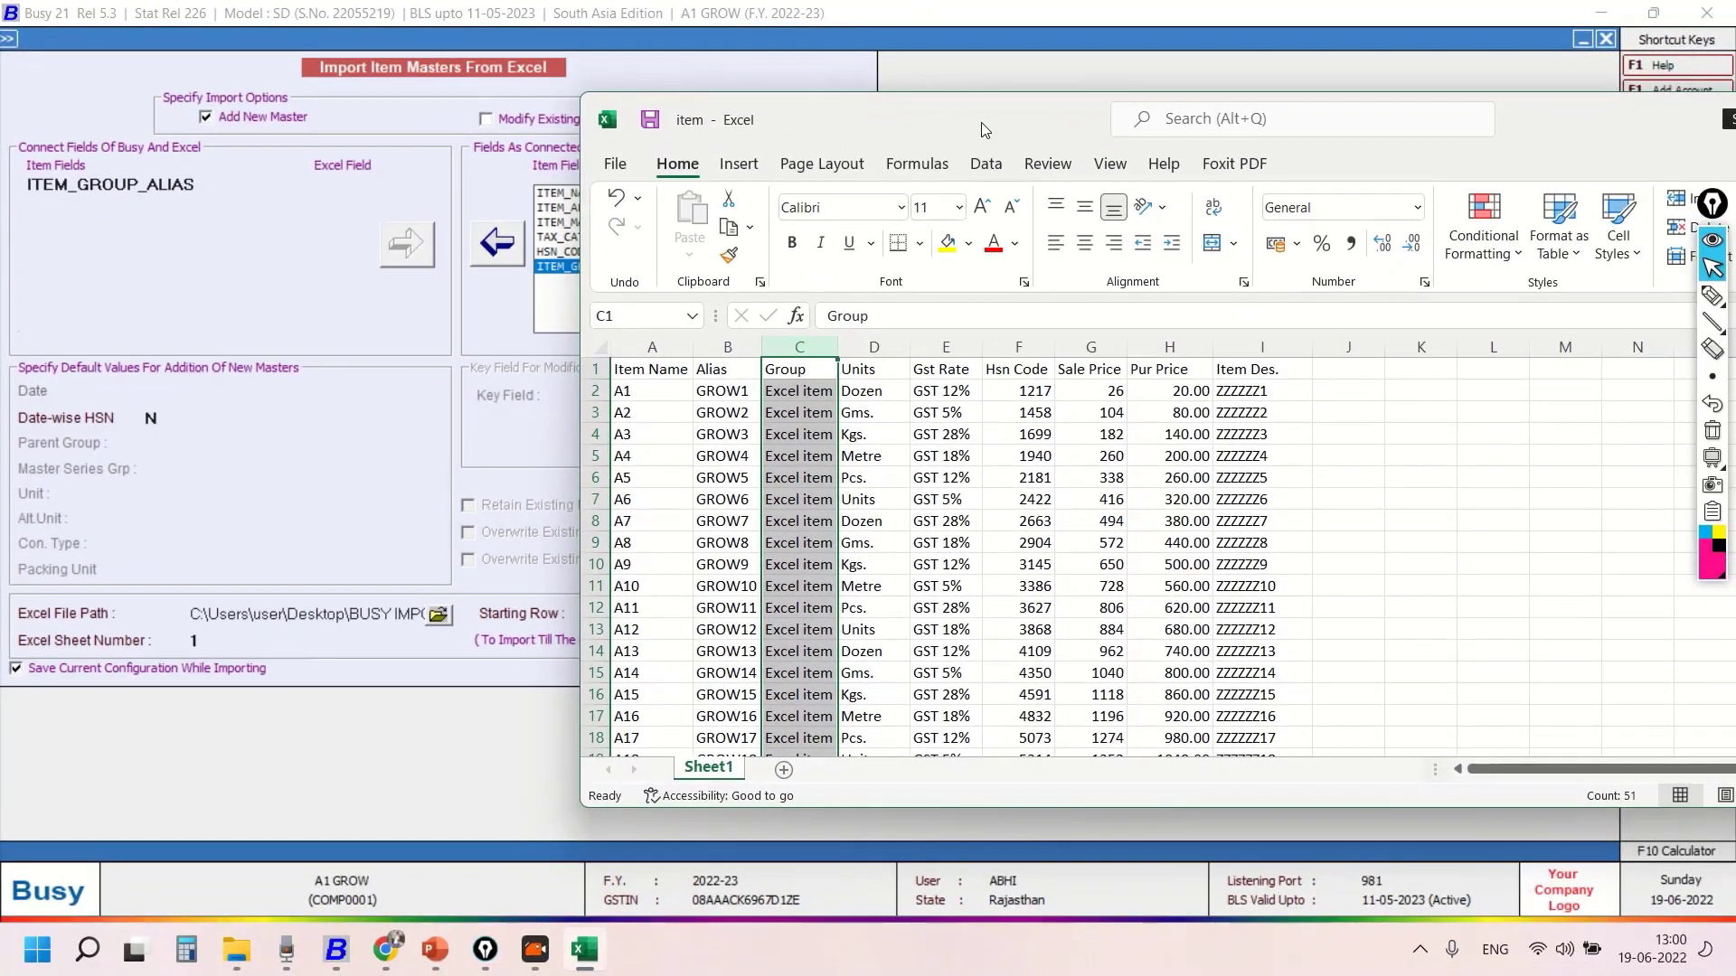
pyautogui.moveTo(984, 130); pyautogui.dragTo(1213, 136)
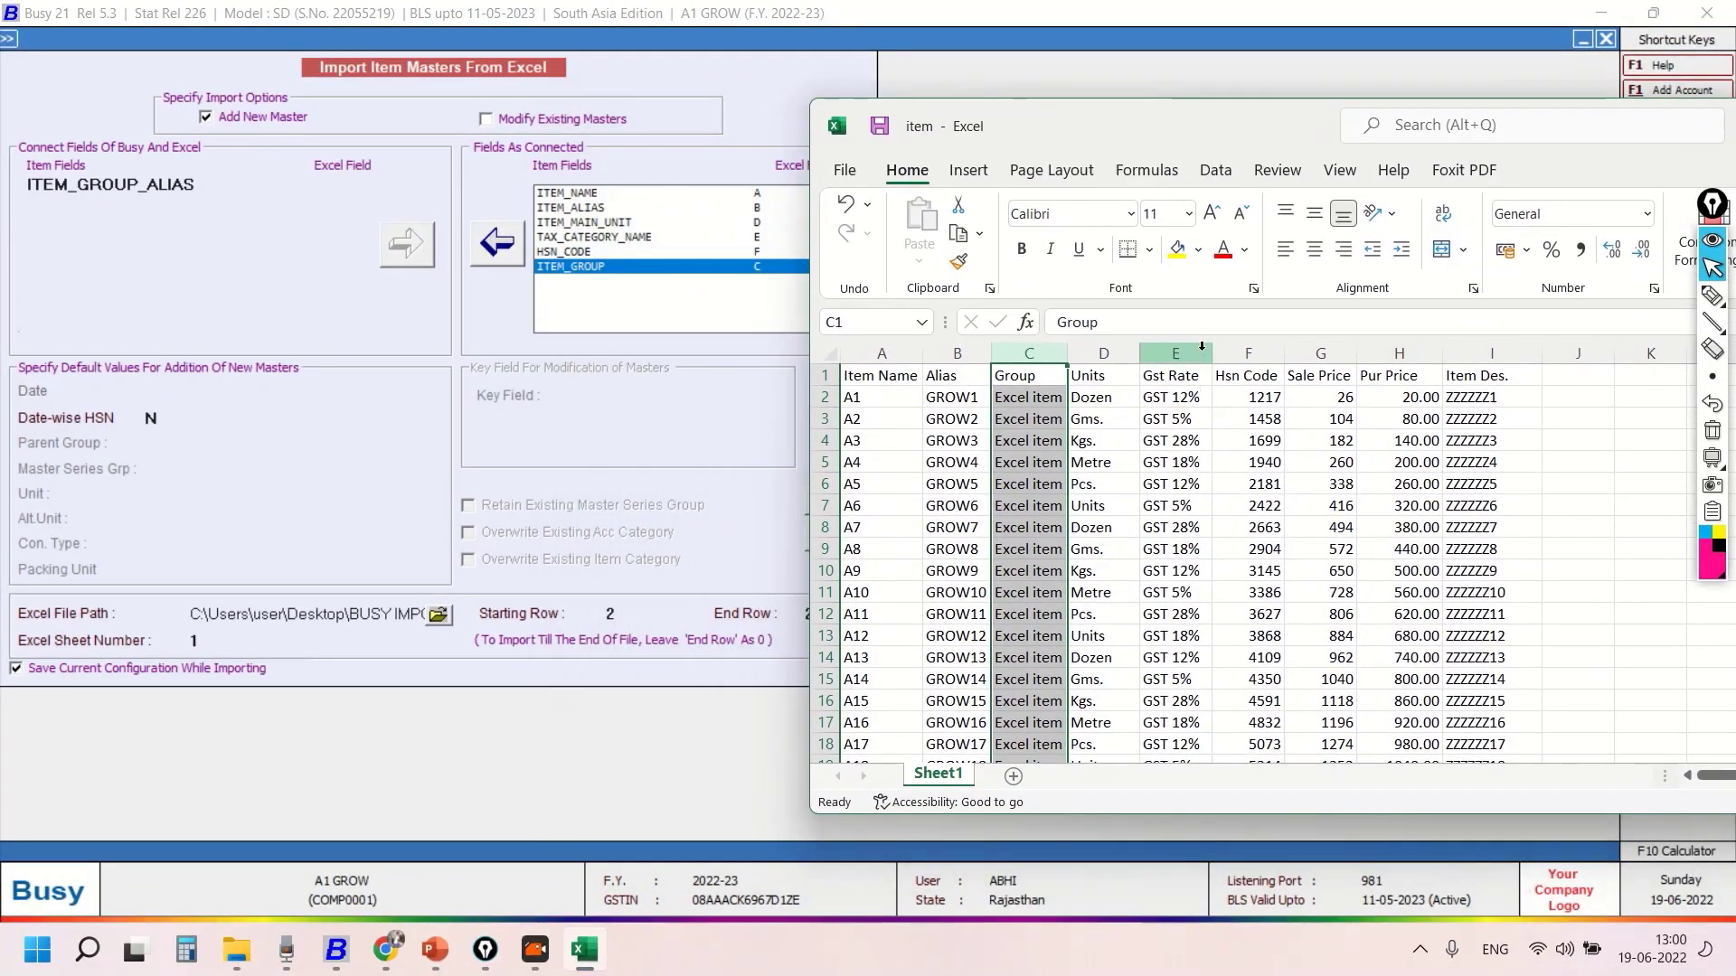
pyautogui.click(1175, 353)
pyautogui.click(1255, 352)
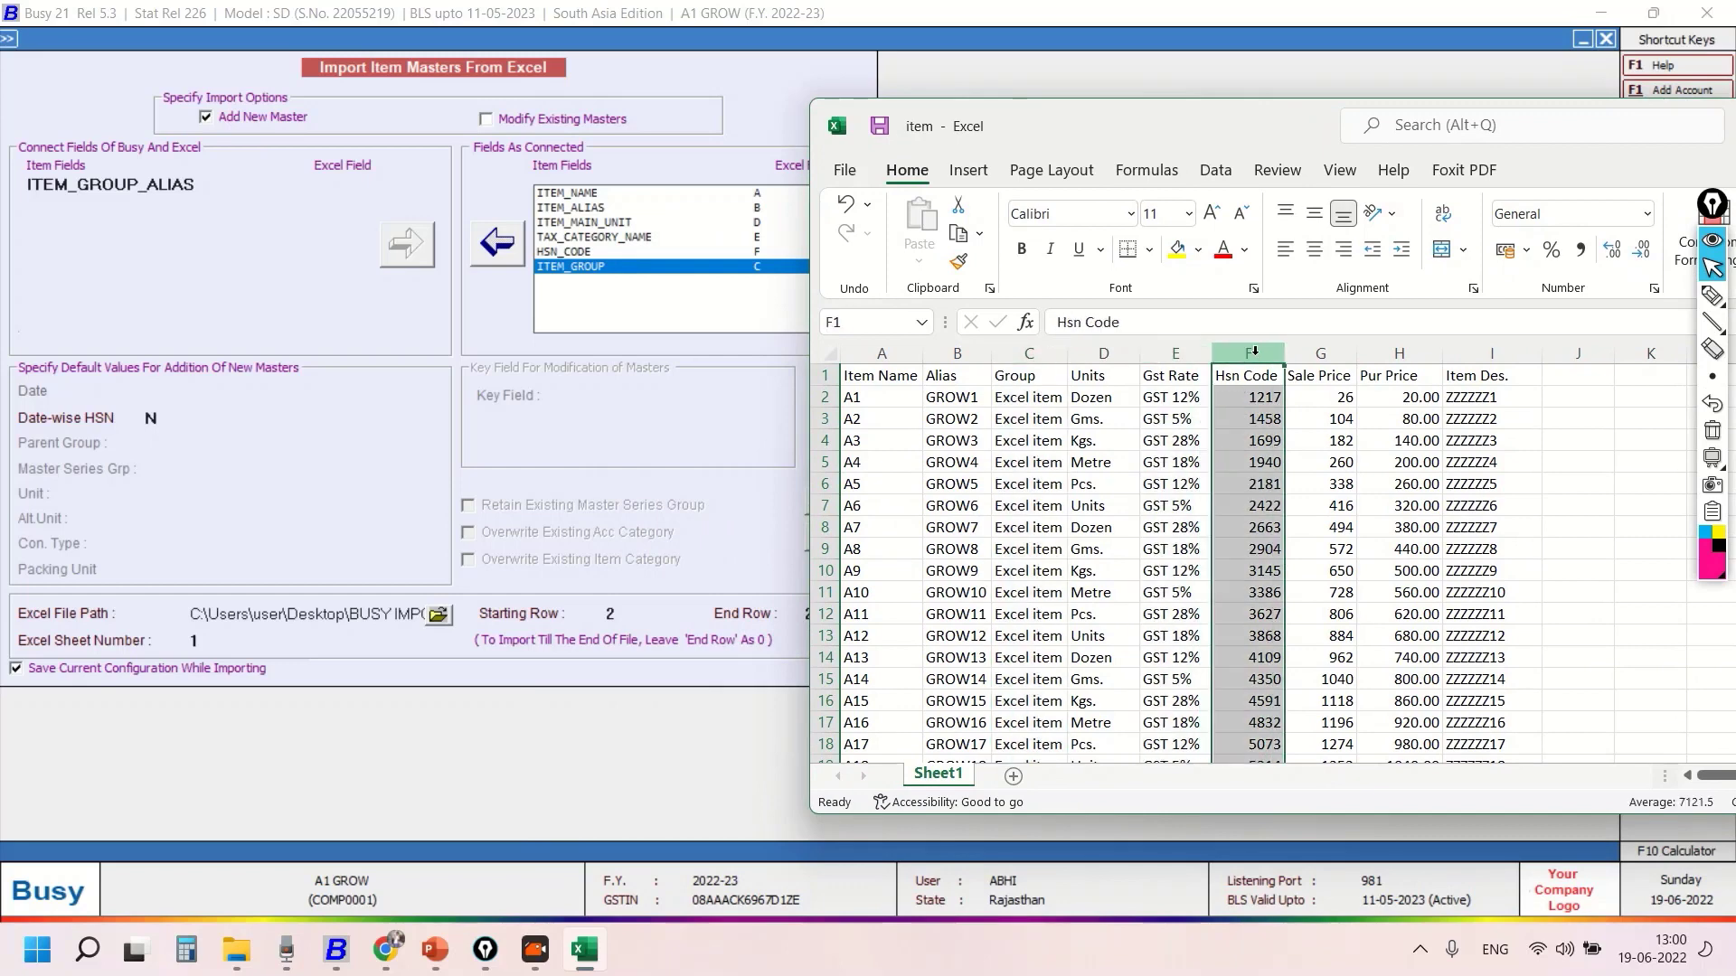
pyautogui.click(1315, 352)
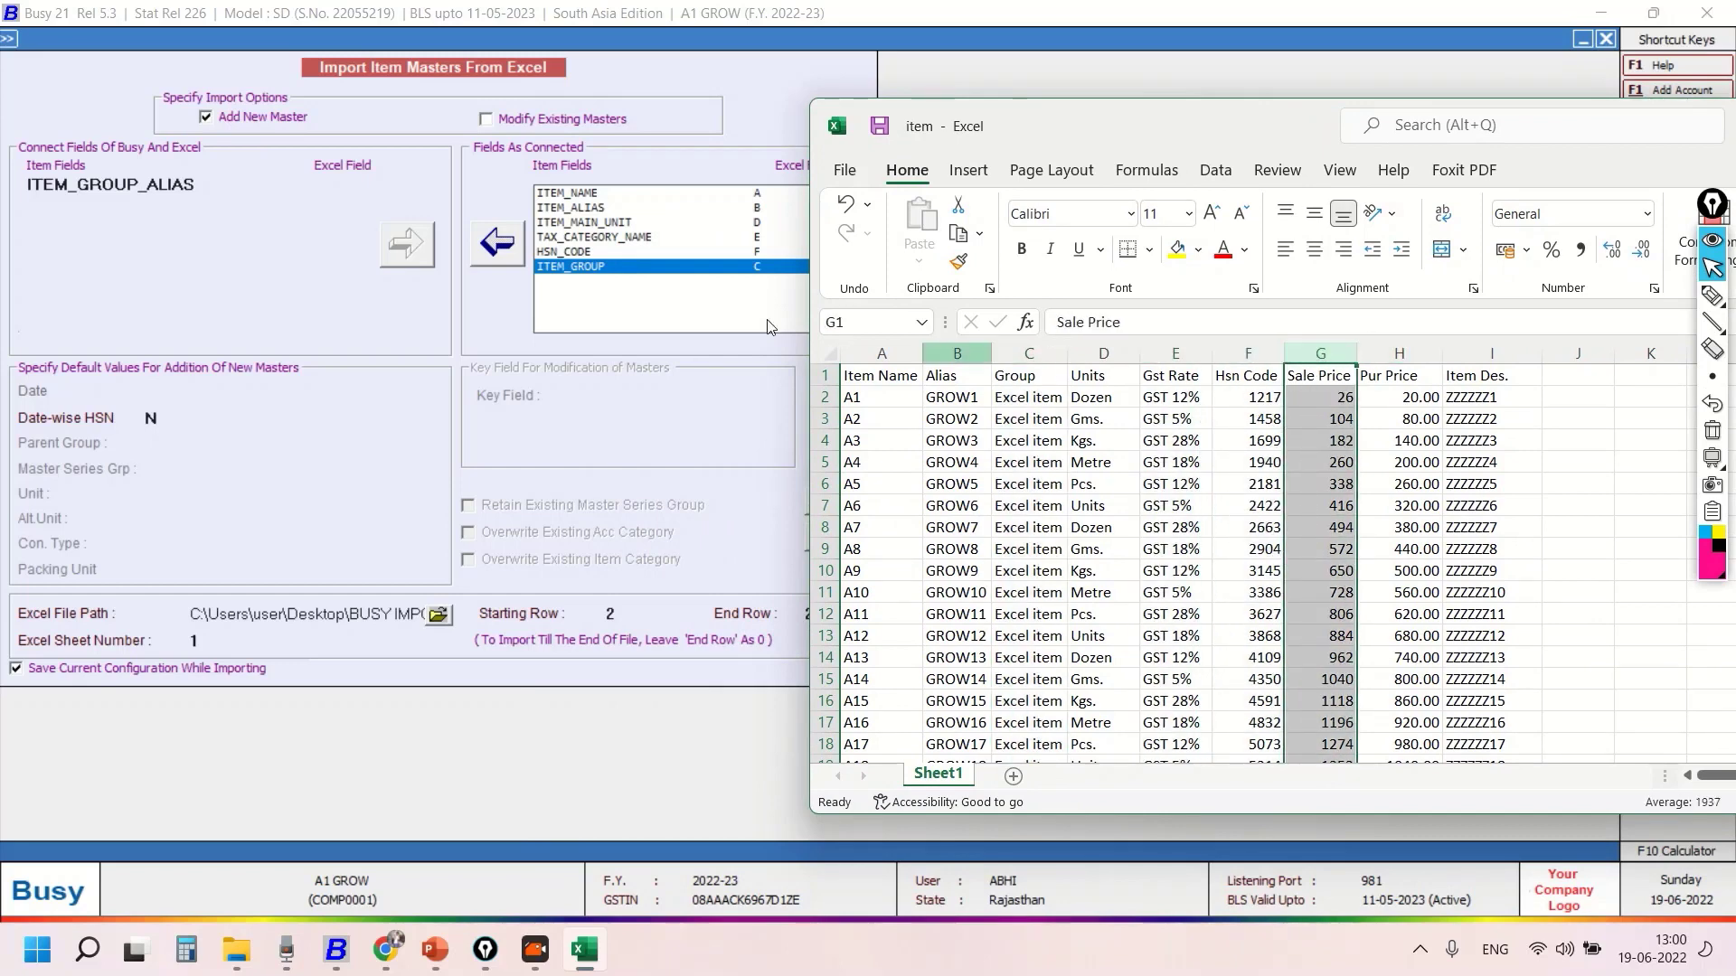
# - Connect the ITEM_SALE_PRICE_ALT field to Excel column G in Busy
pyautogui.click(225, 220)
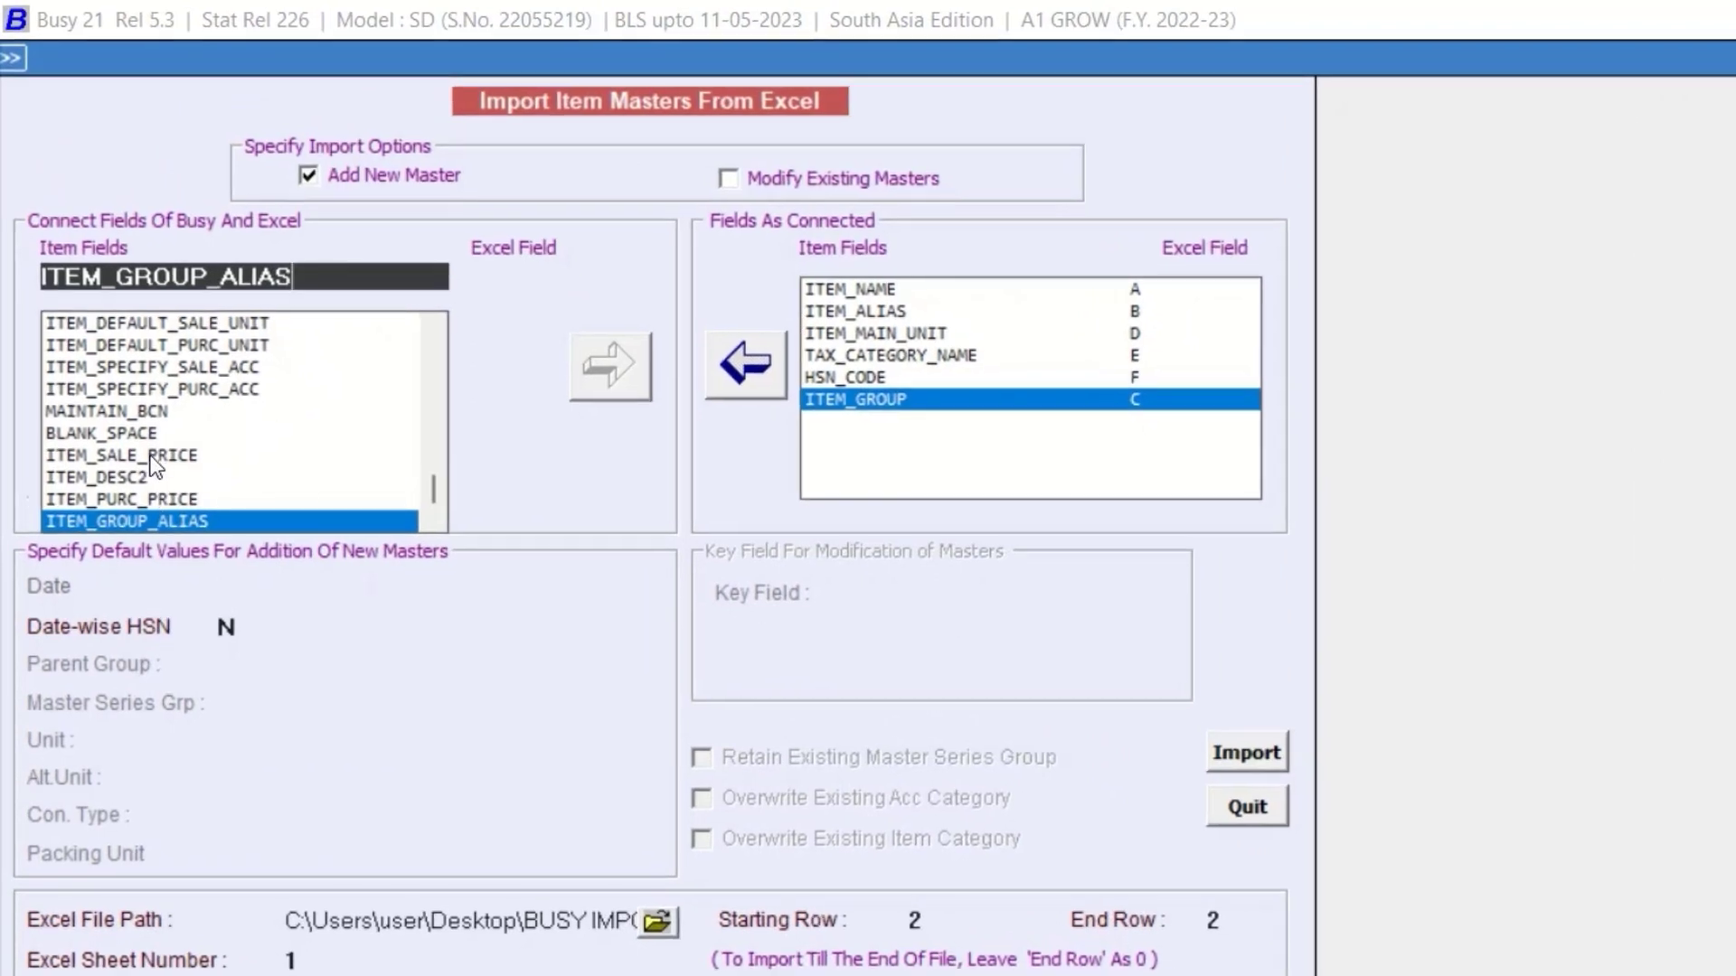
pyautogui.click(144, 454)
pyautogui.click(497, 279)
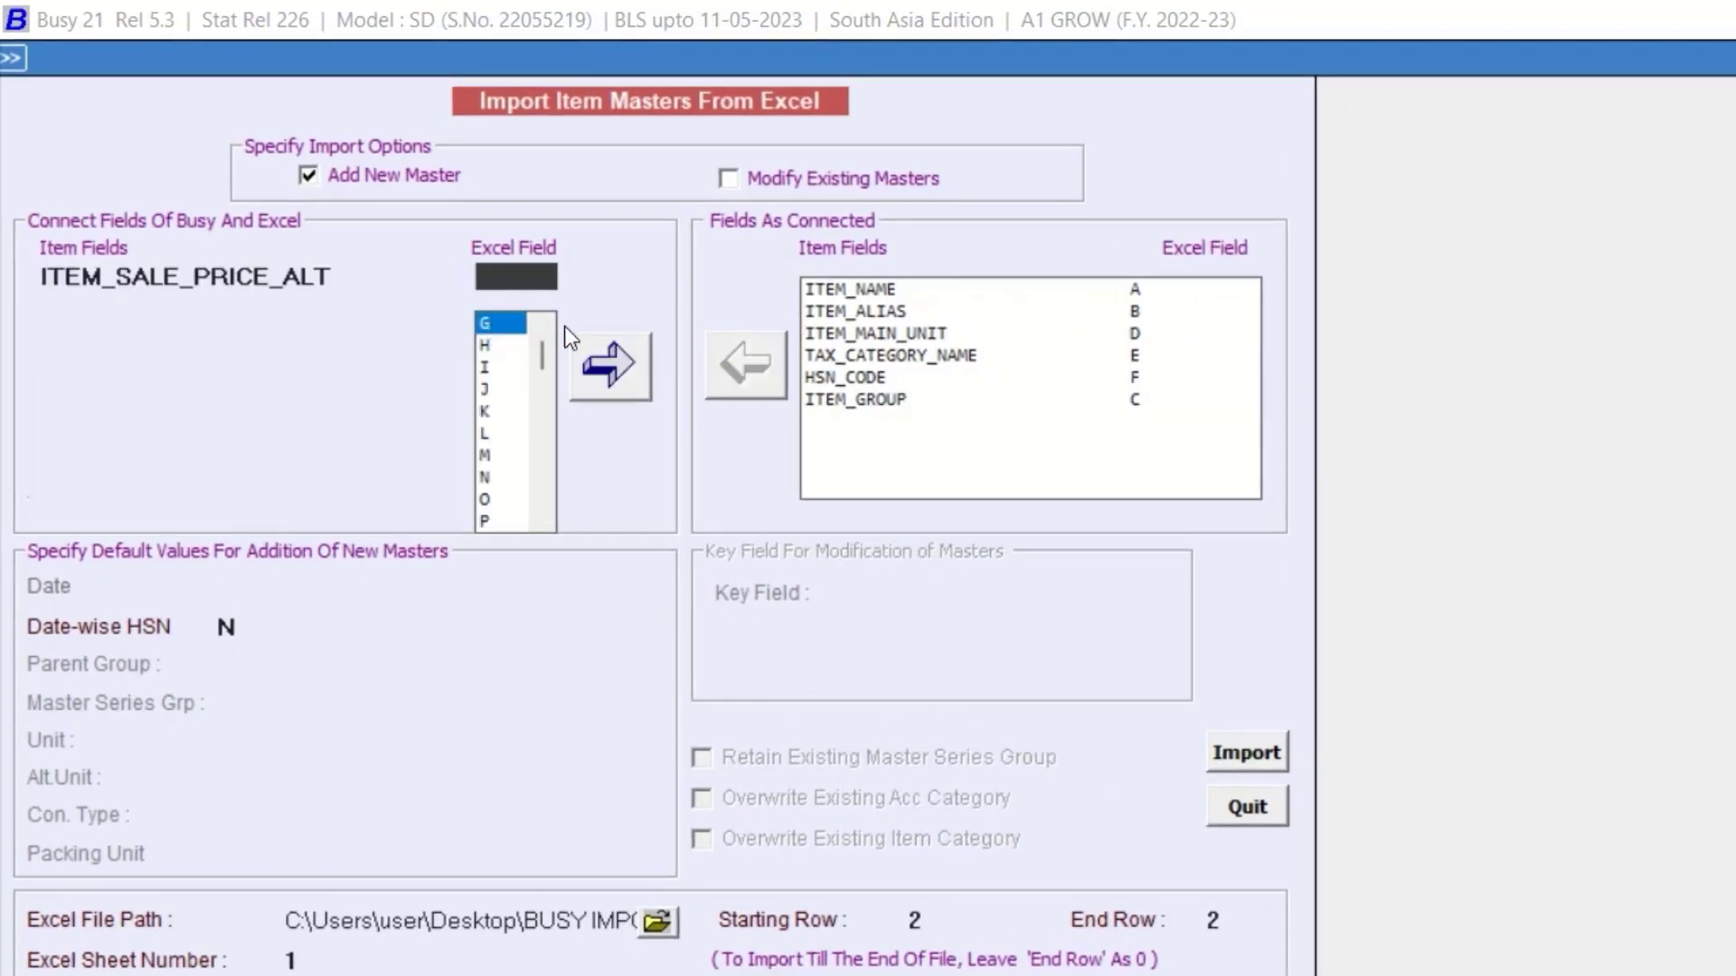
pyautogui.click(576, 371)
pyautogui.click(614, 371)
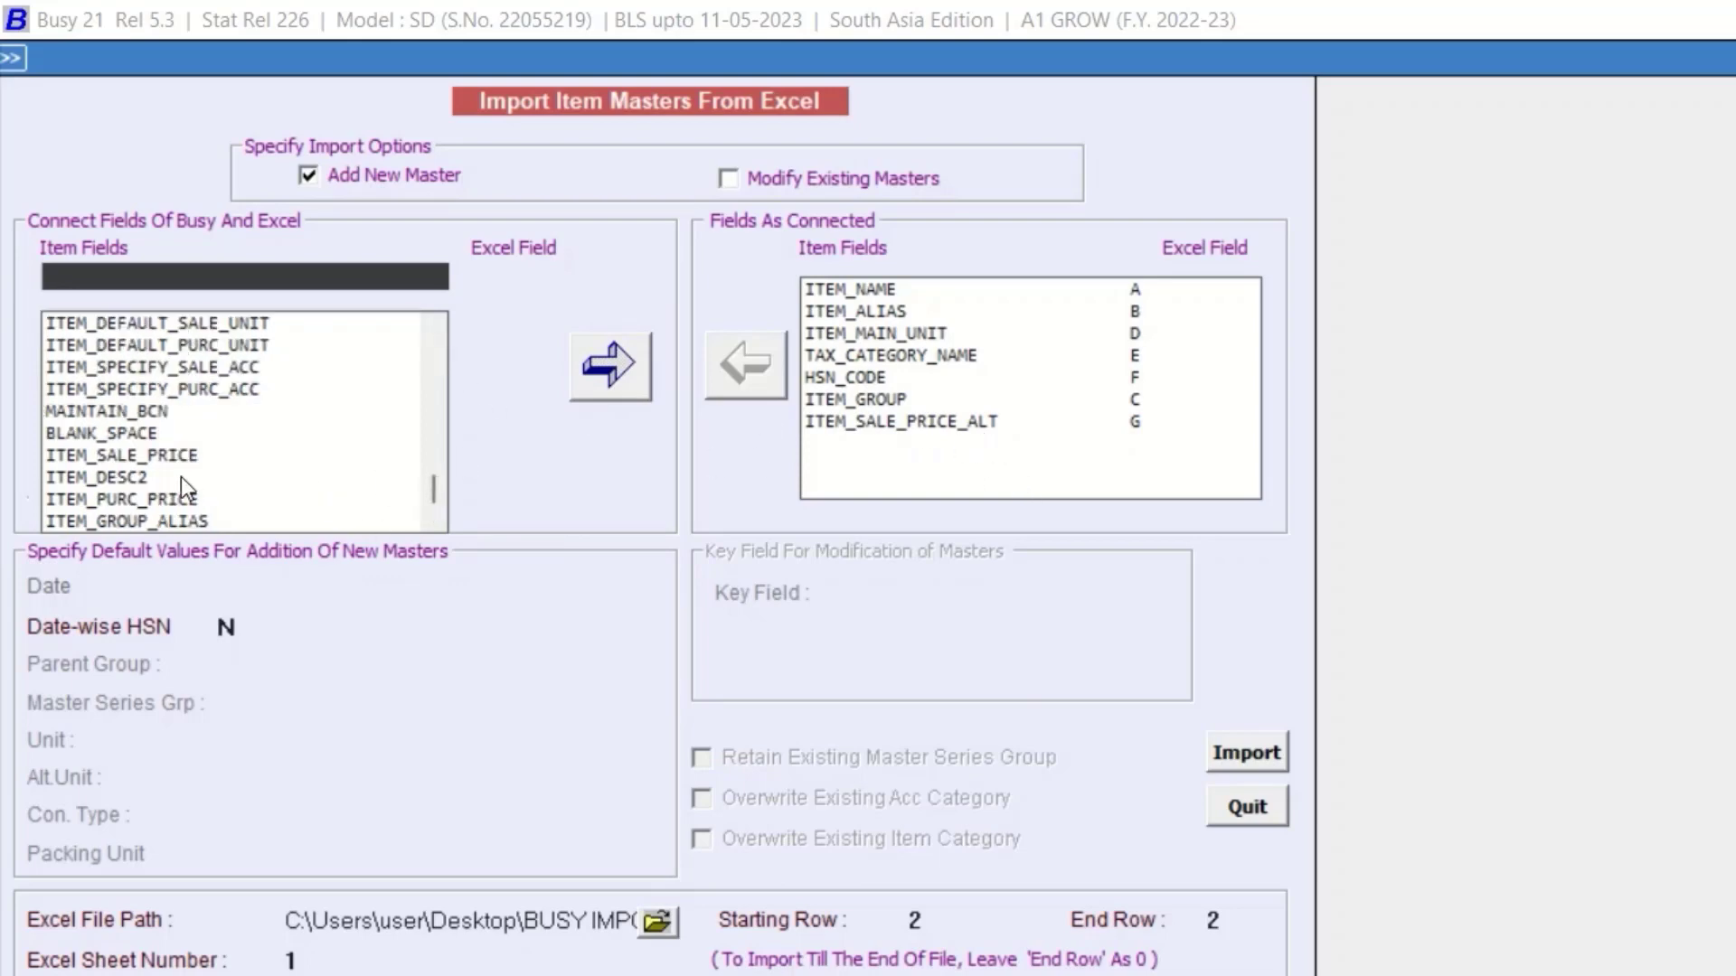
# - Disconnect the ITEM_SALE_PRICE_ALT field and connect the ITEM_SALE_PRICE field to column G instead
pyautogui.click(158, 454)
pyautogui.press('Return')
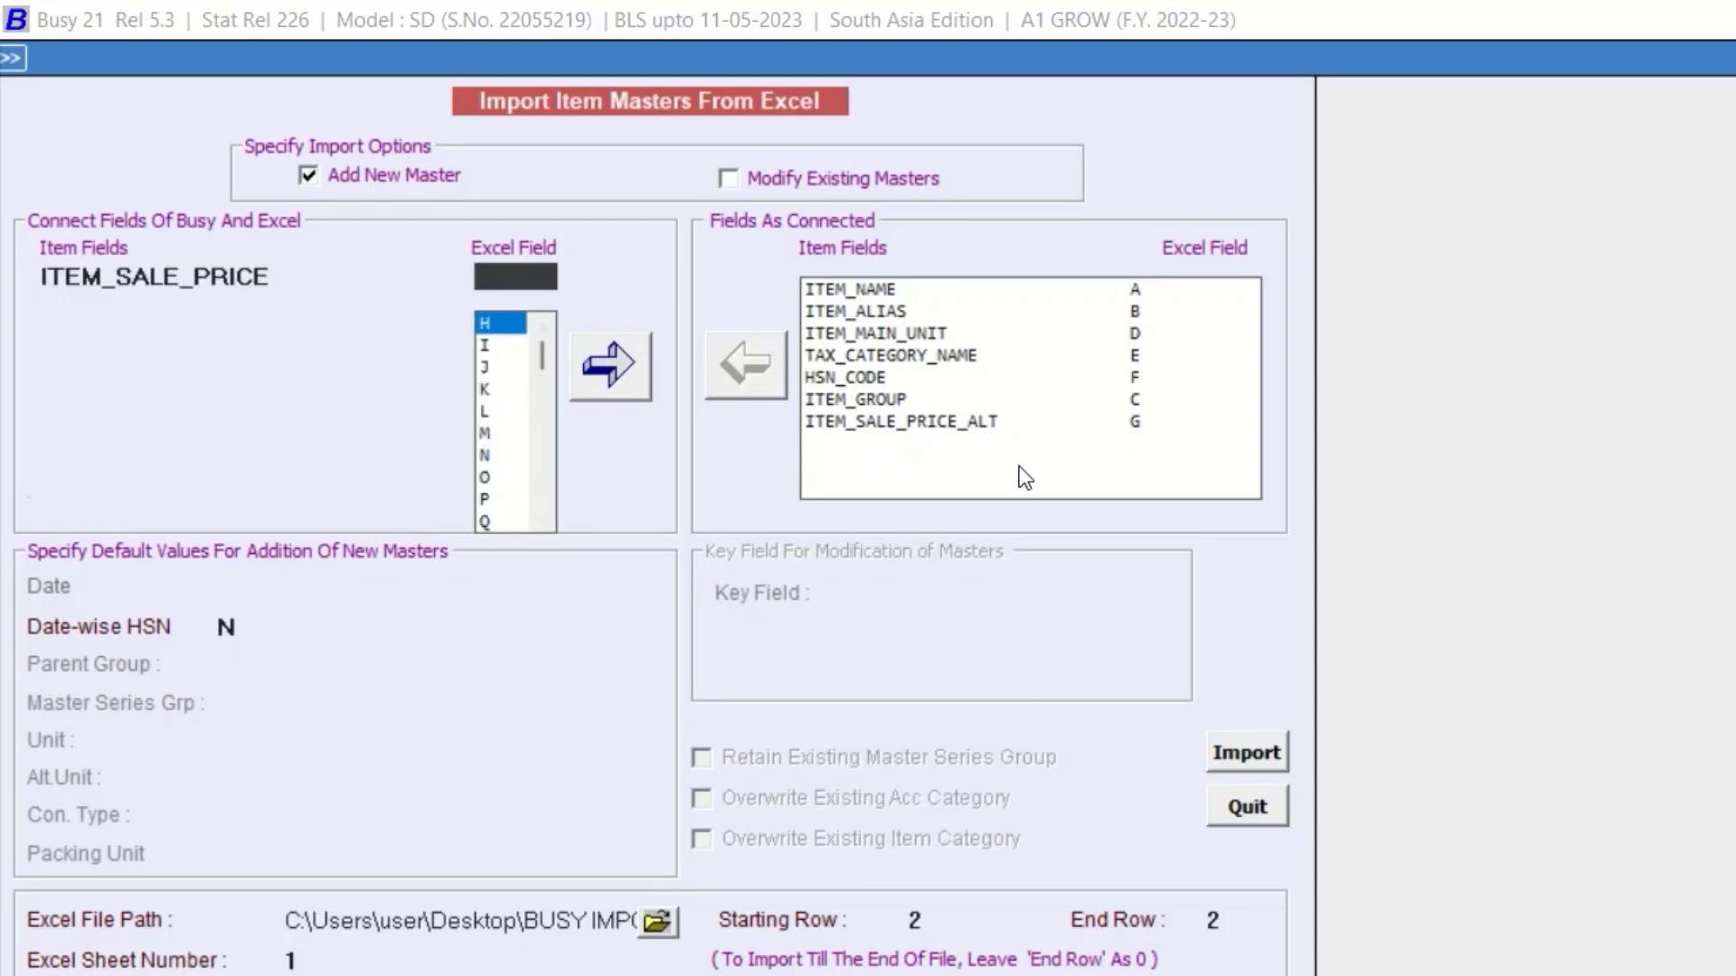
pyautogui.click(1001, 421)
pyautogui.click(732, 367)
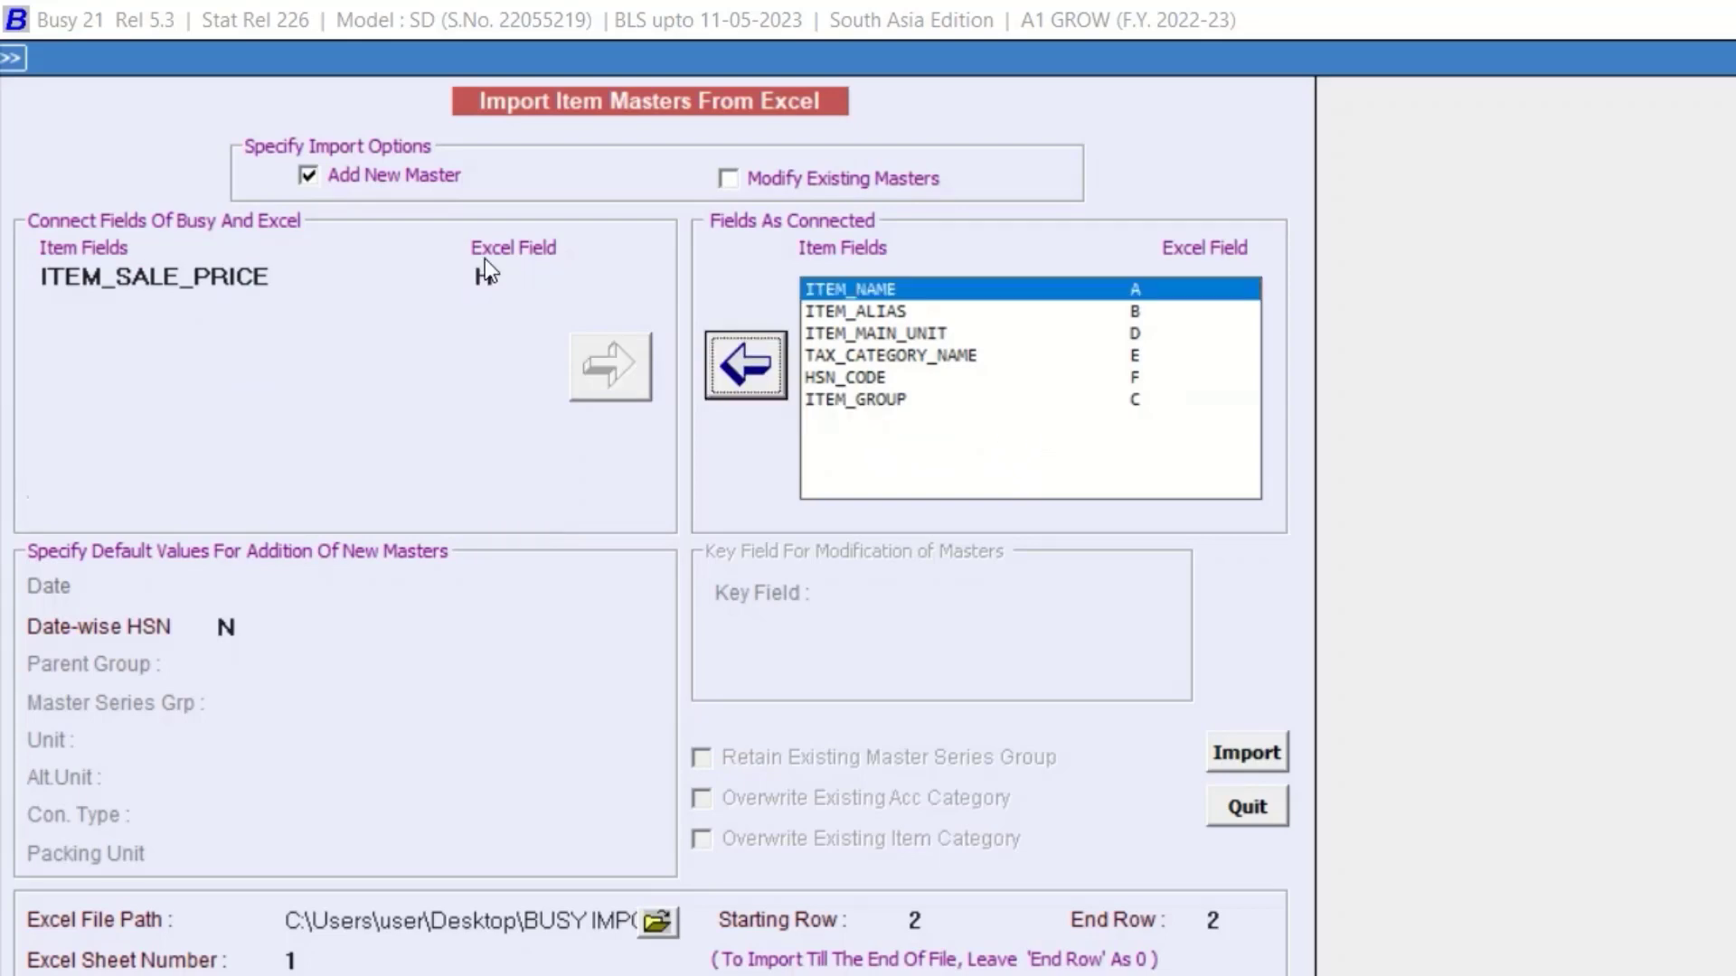
pyautogui.click(511, 276)
pyautogui.click(490, 333)
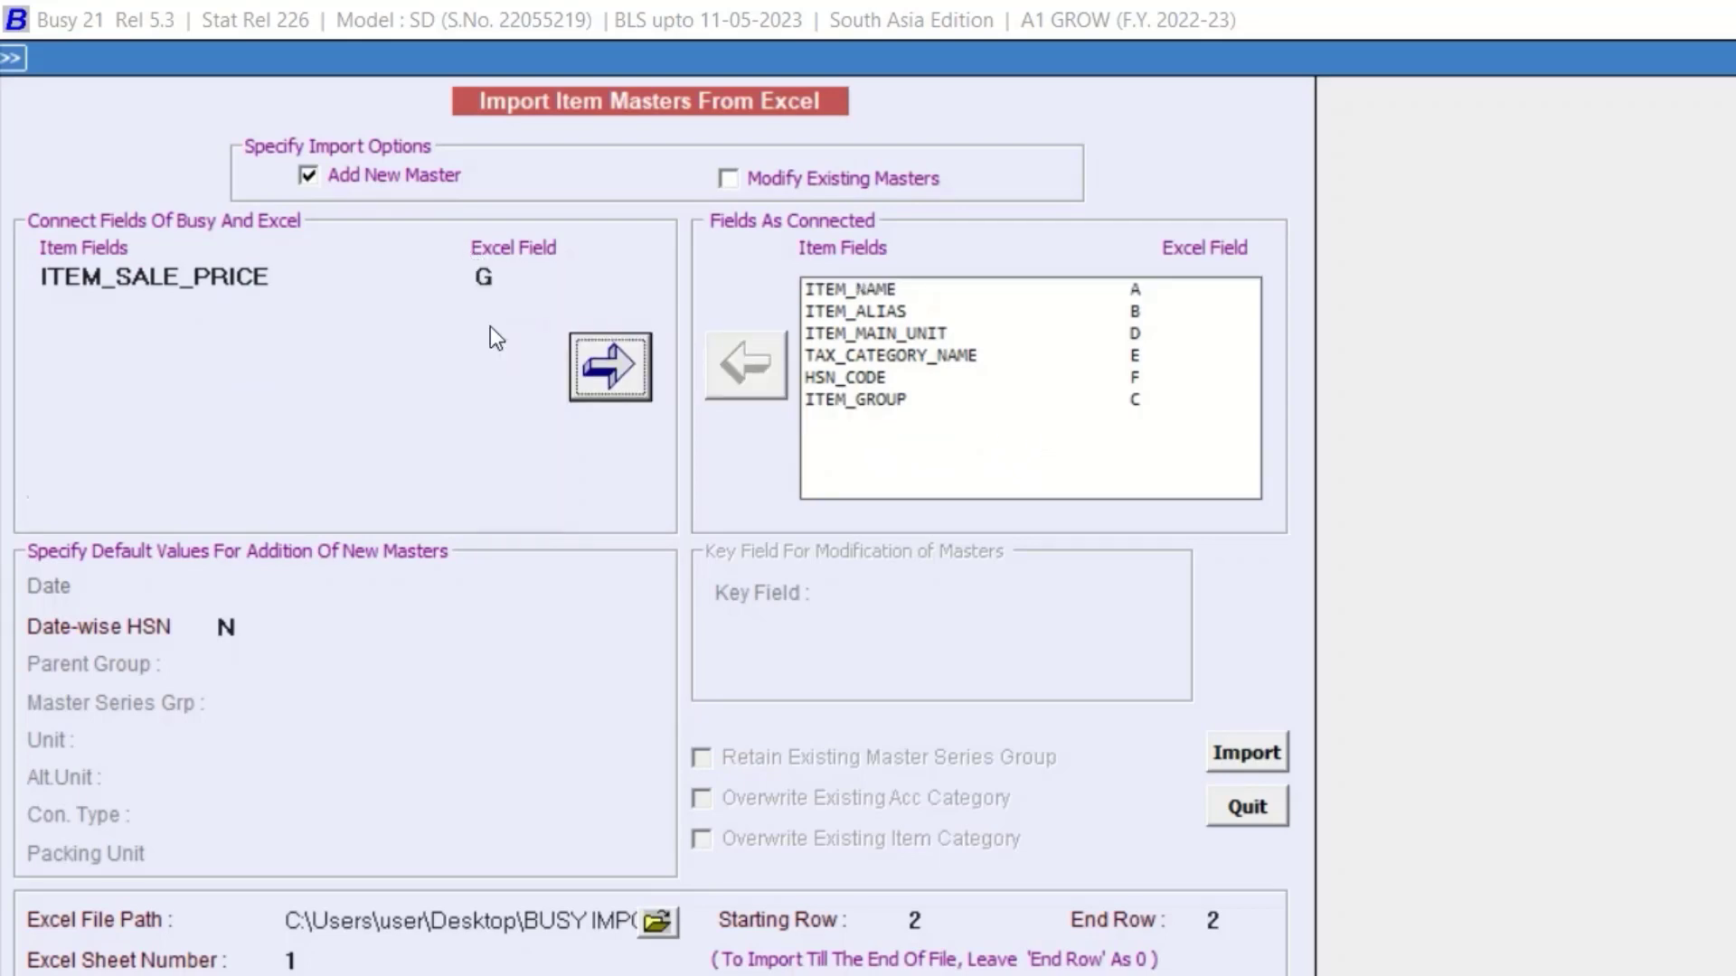
pyautogui.click(611, 365)
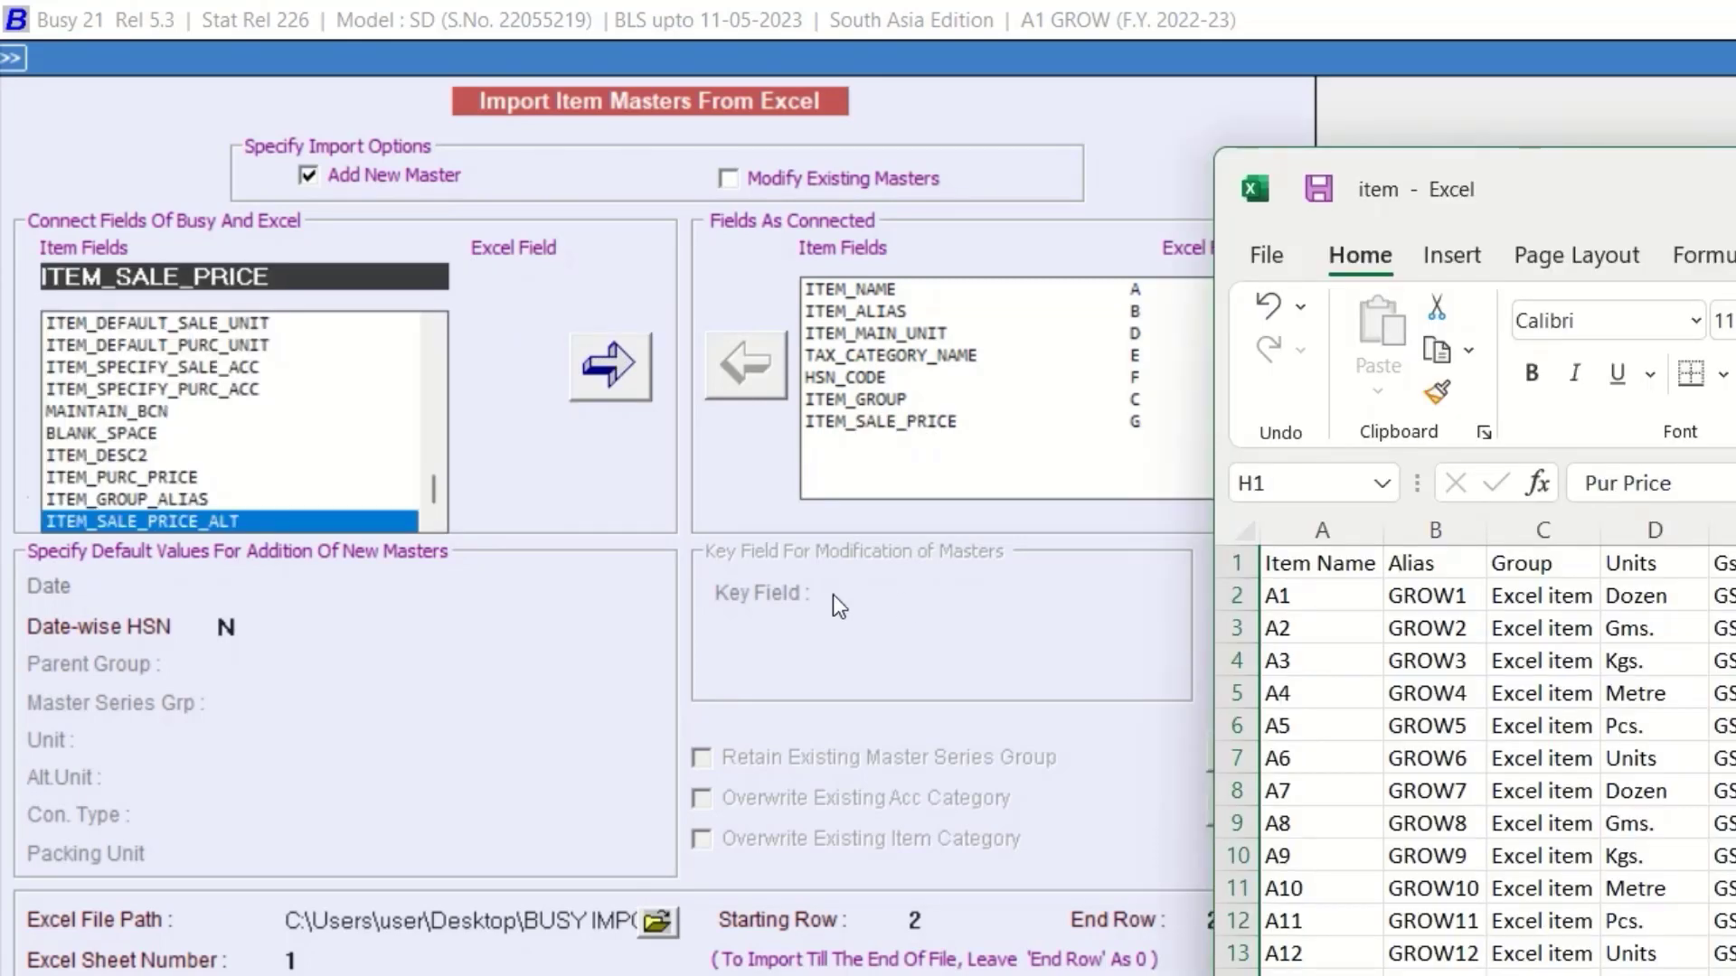
# - Connect the ITEM_GROUP_ALIAS field to Excel column H in Busy
pyautogui.click(159, 476)
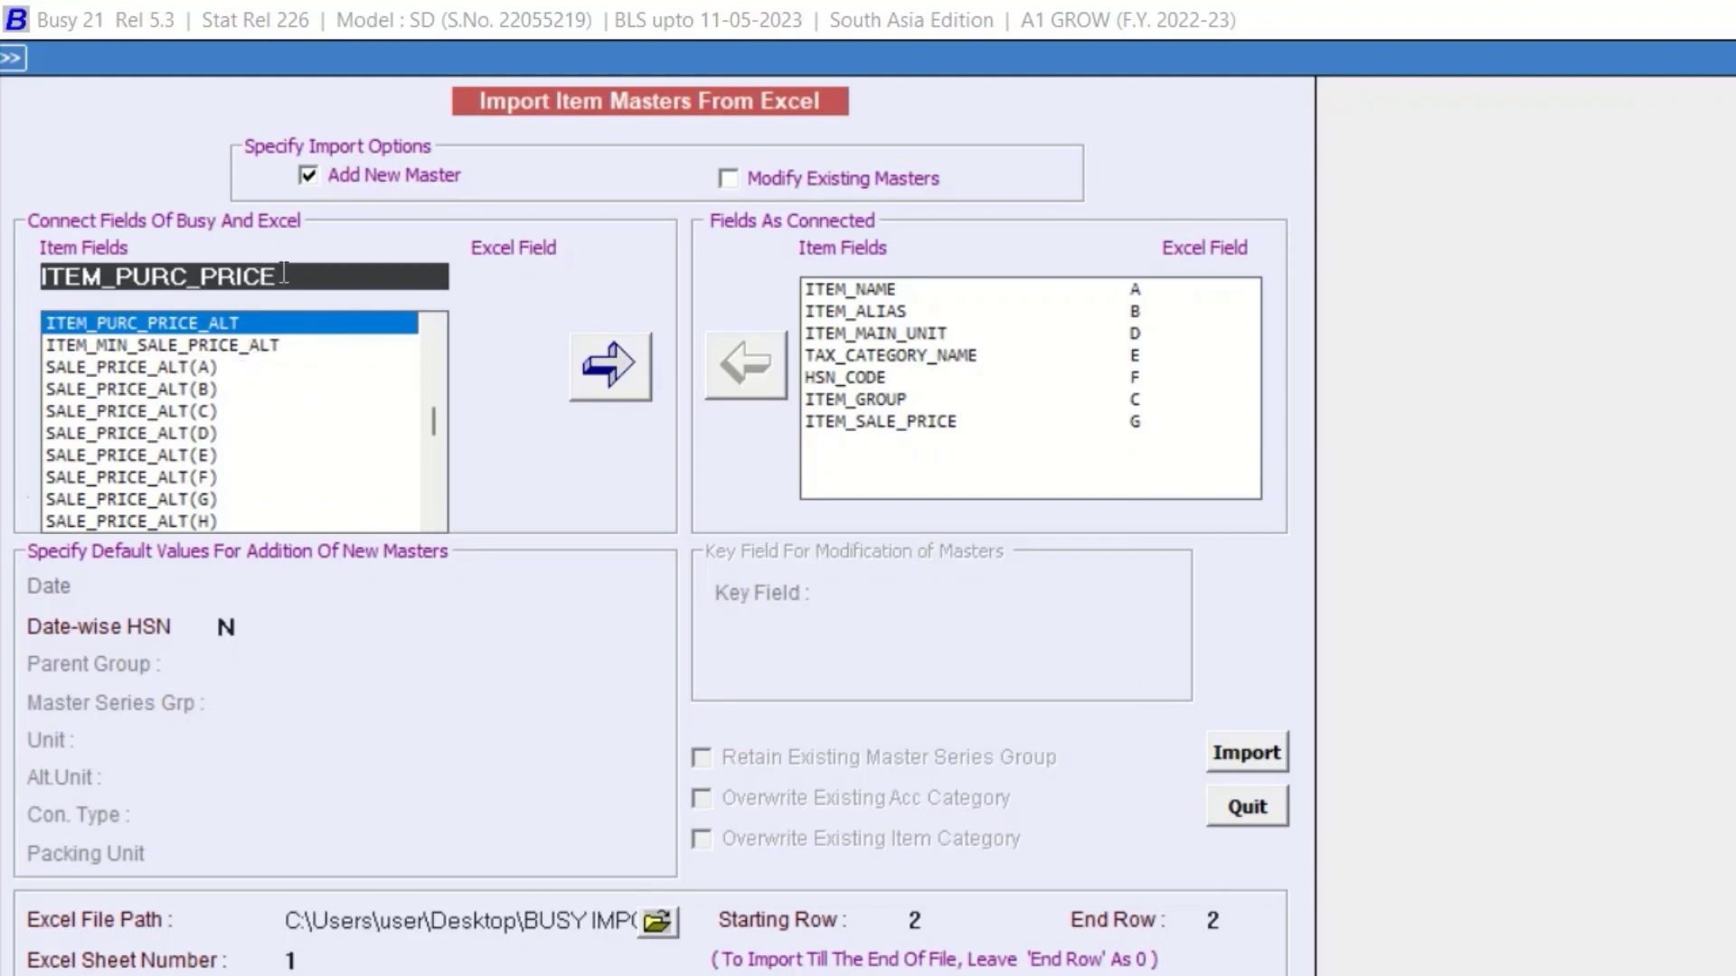
pyautogui.moveTo(432, 432); pyautogui.dragTo(432, 543)
pyautogui.click(183, 499)
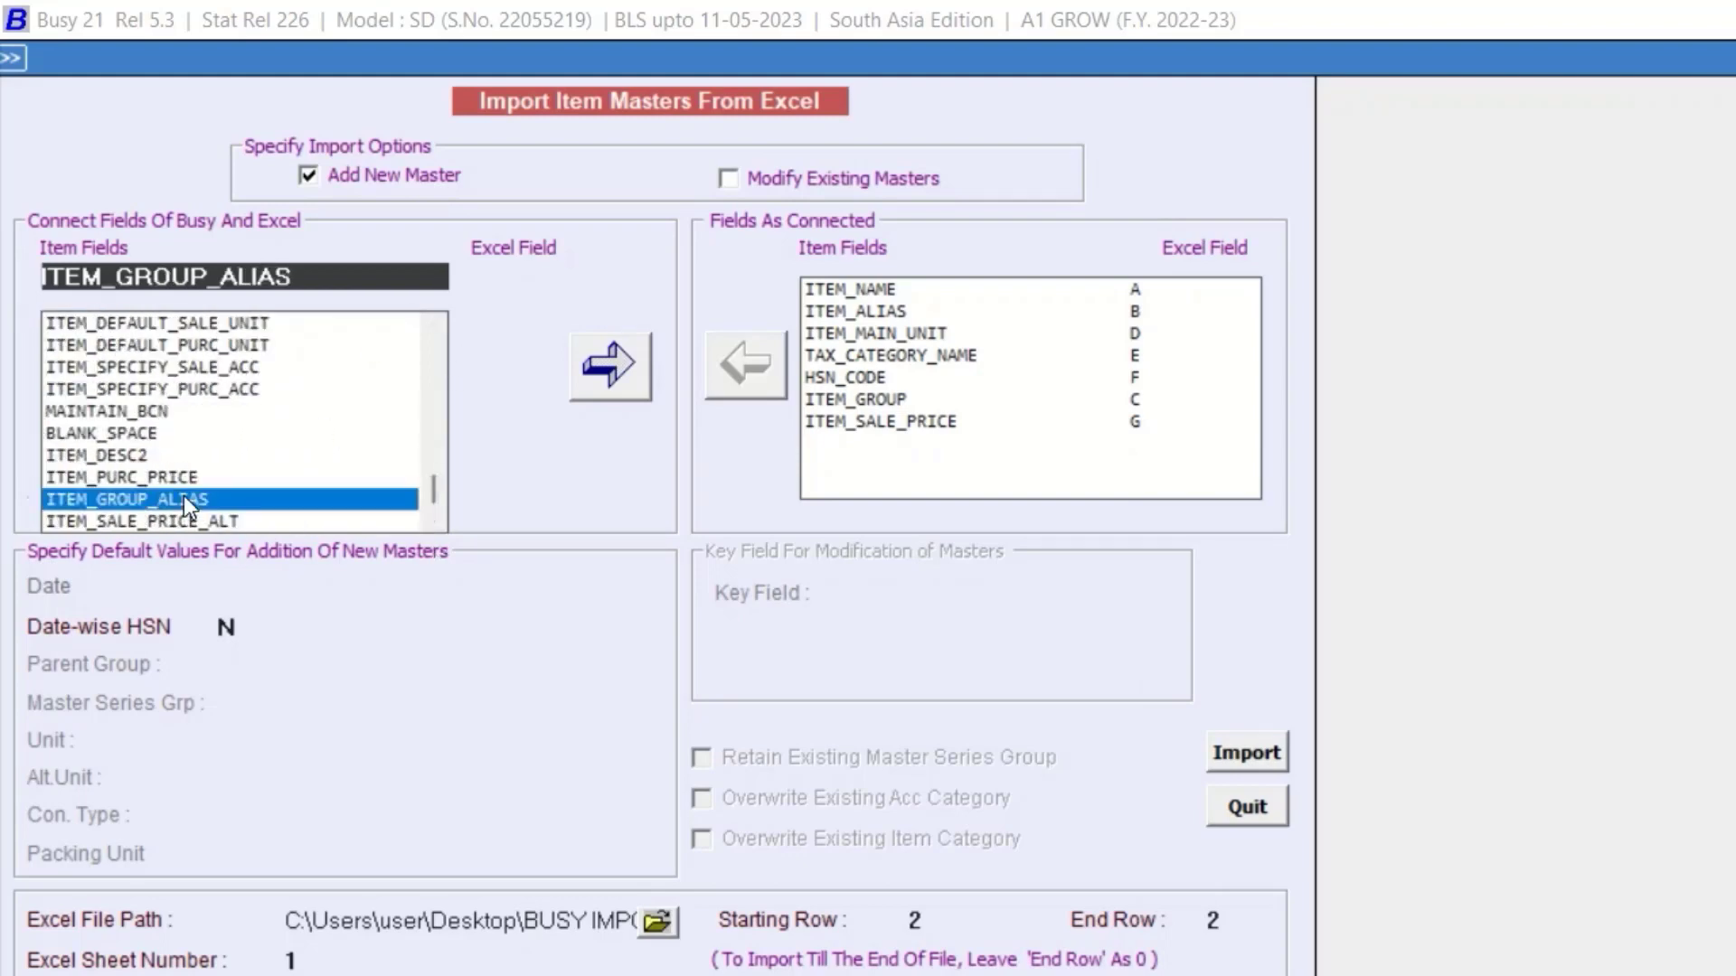
pyautogui.press('Return')
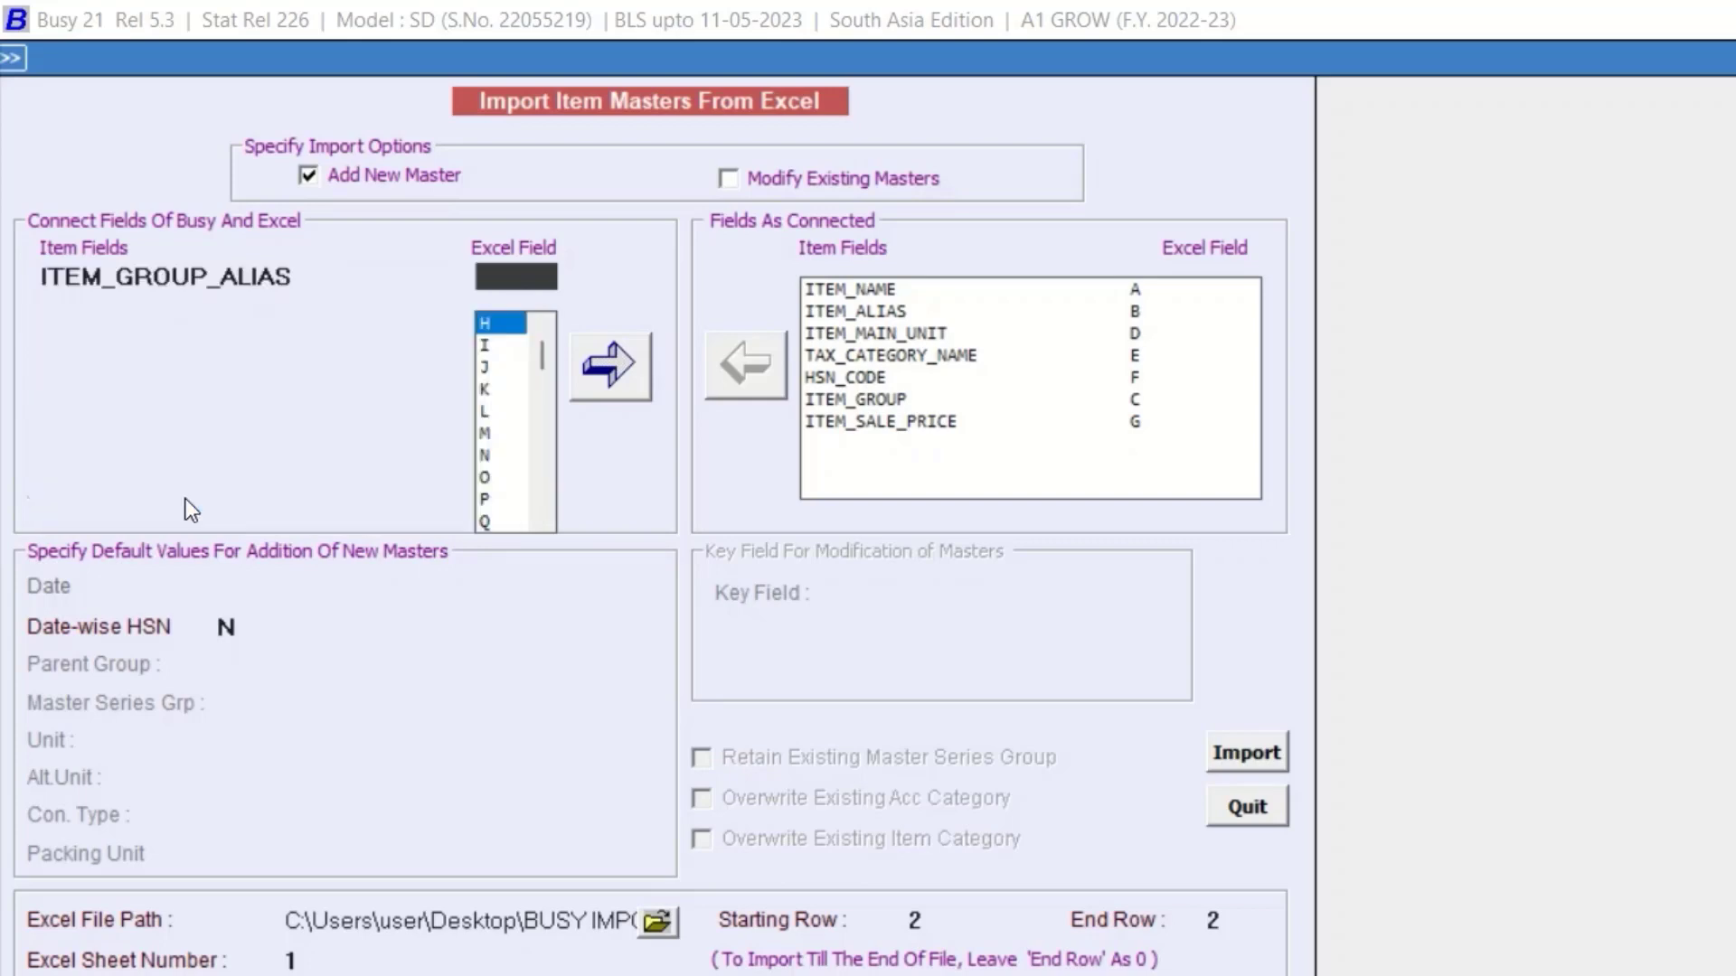
pyautogui.doubleClick(497, 328)
pyautogui.press('Return')
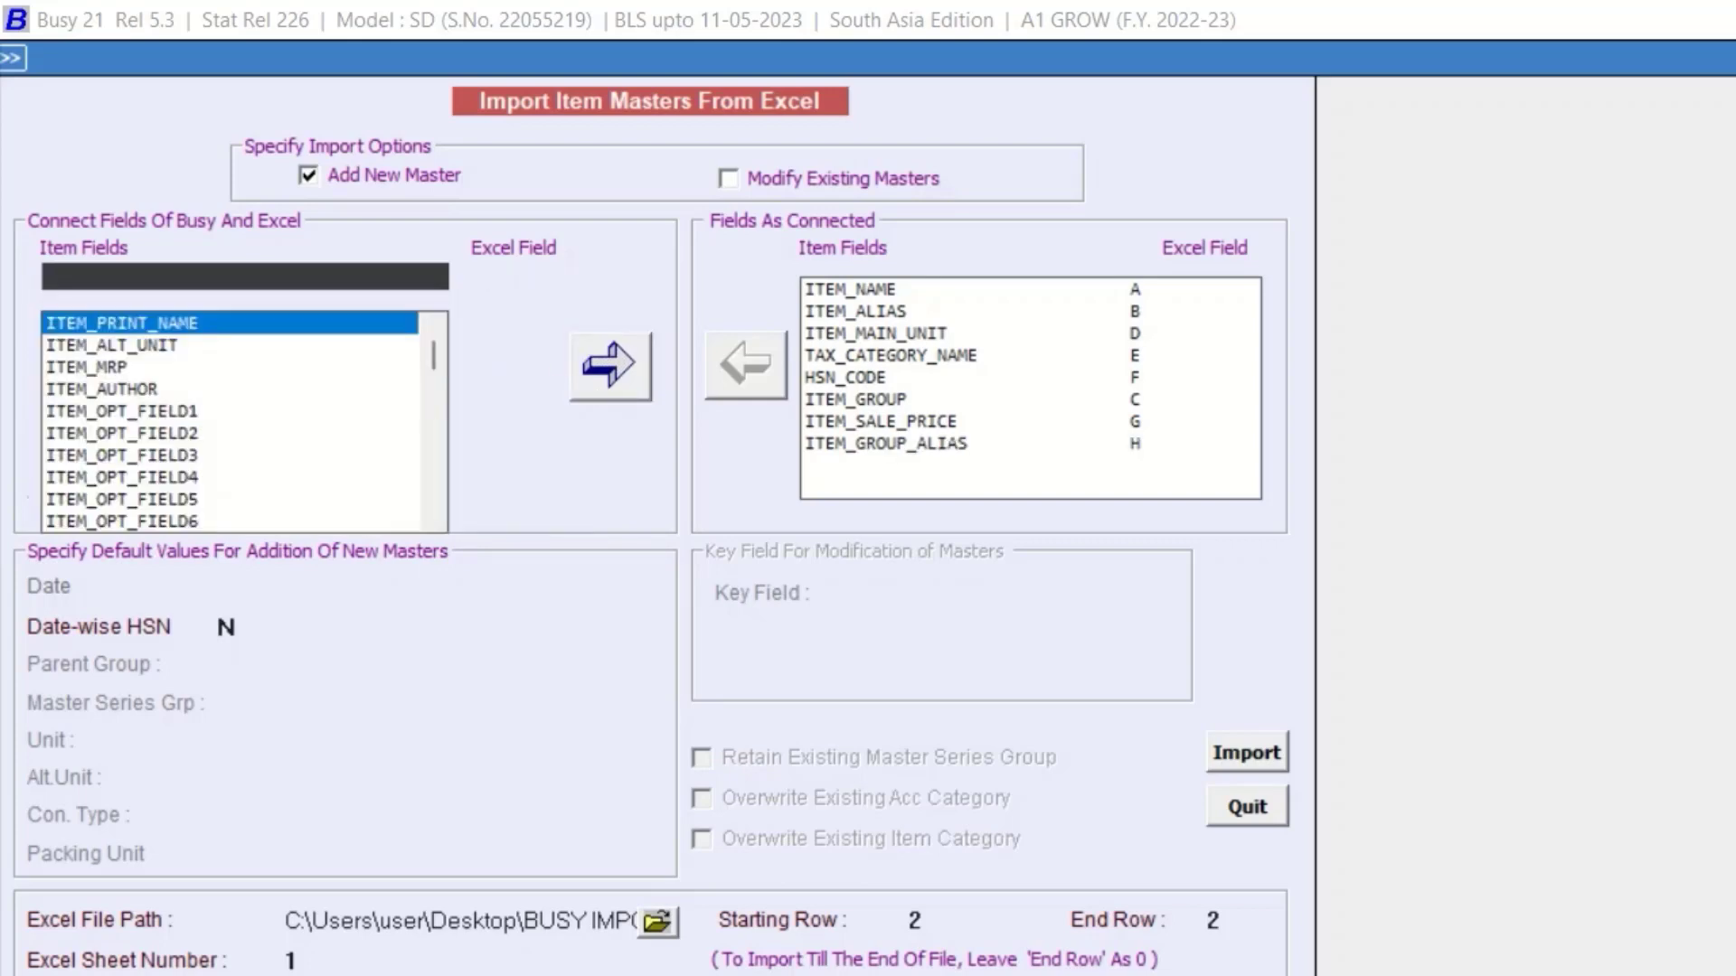
# - Check the Item Des. column in the Excel sheet and connect the ITEM_DESC1 field to Excel column I in Busy
pyautogui.hotkey('alt', 'Tab')
pyautogui.click(1735, 531)
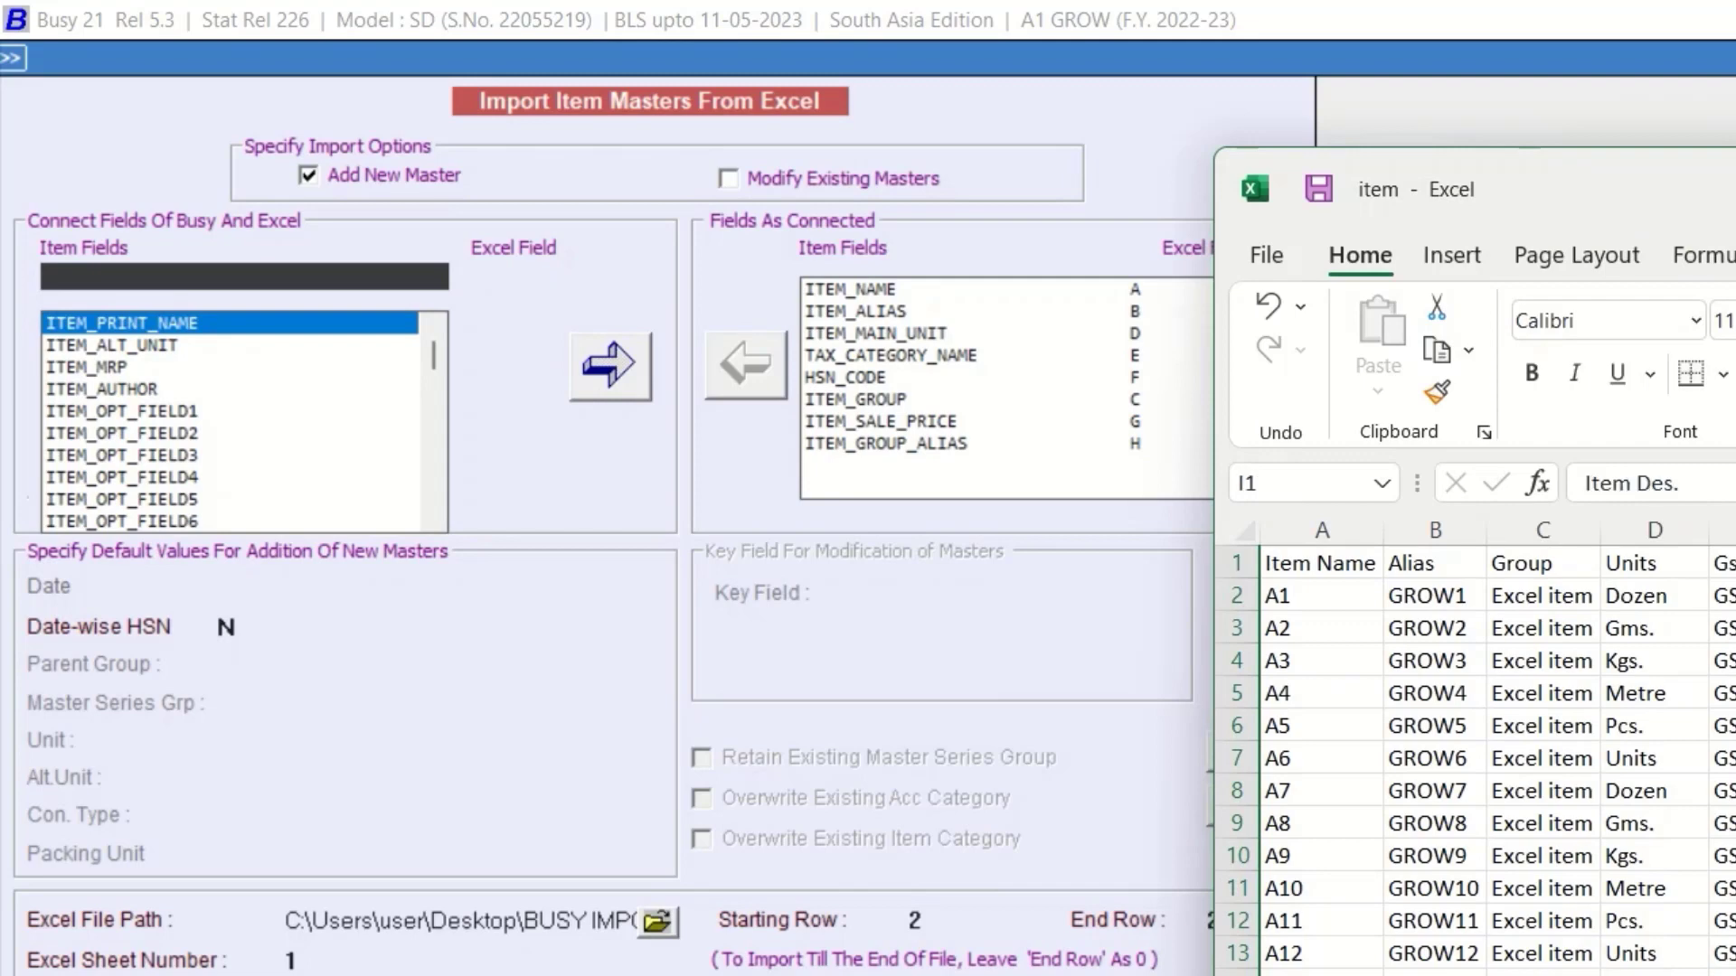
pyautogui.hotkey('alt', 'Tab')
pyautogui.scroll(-10, 425, 425)
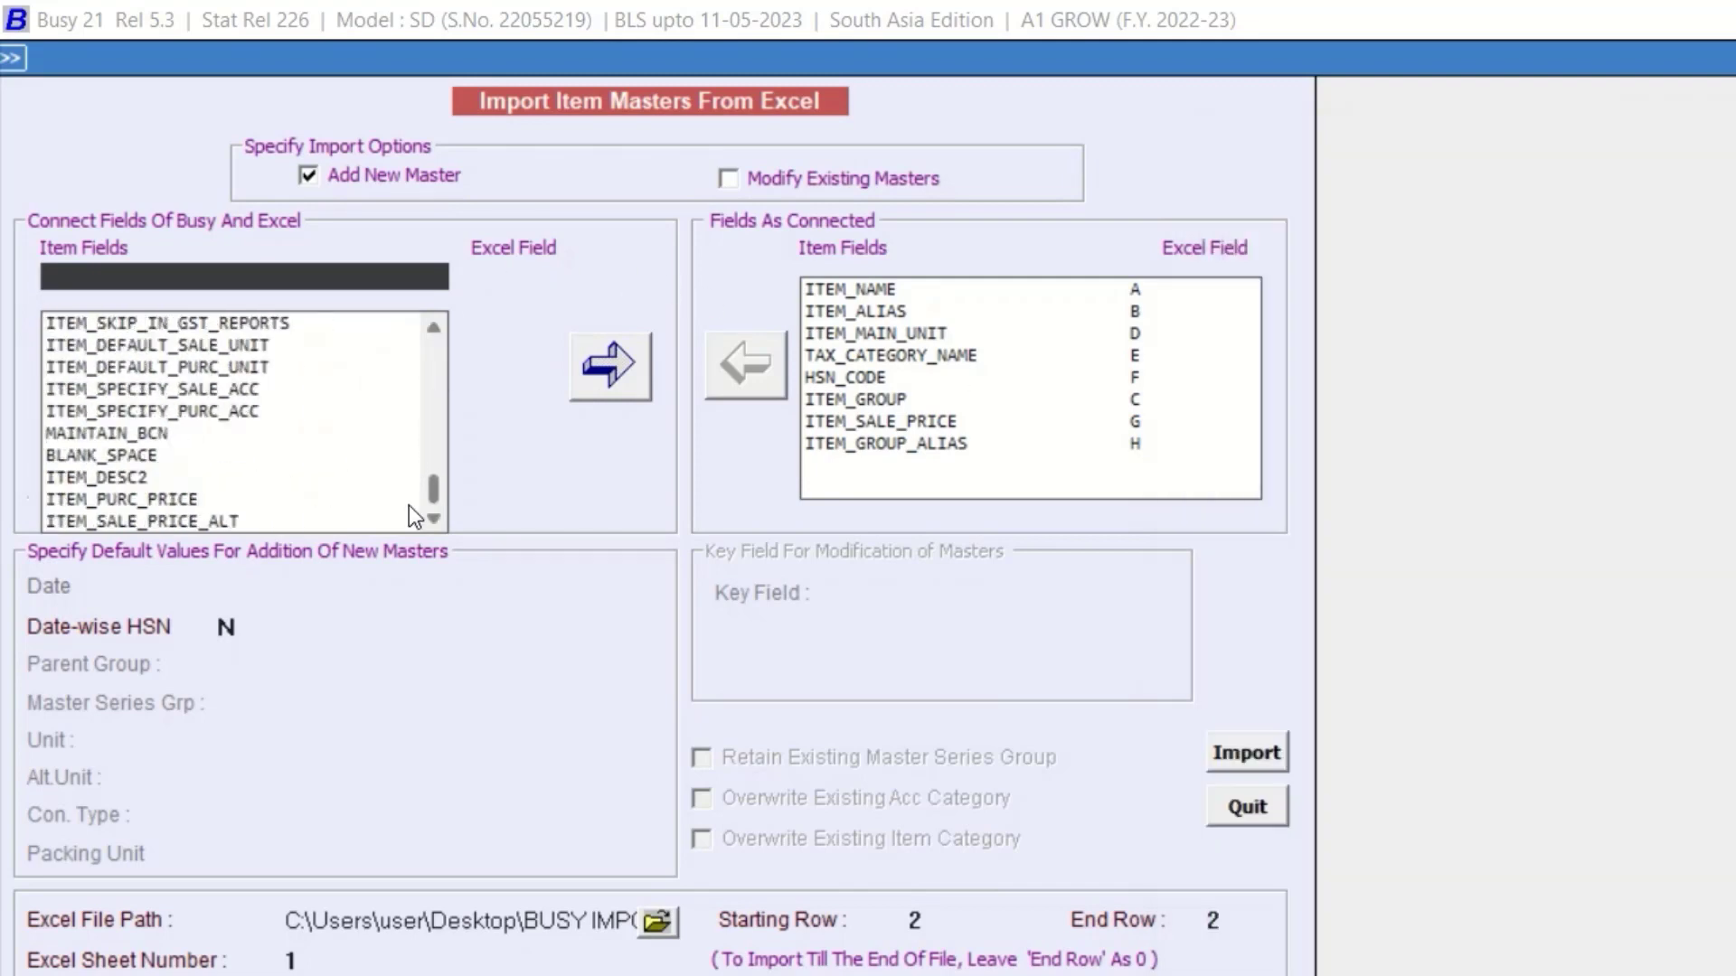
pyautogui.scroll(10, 188, 394)
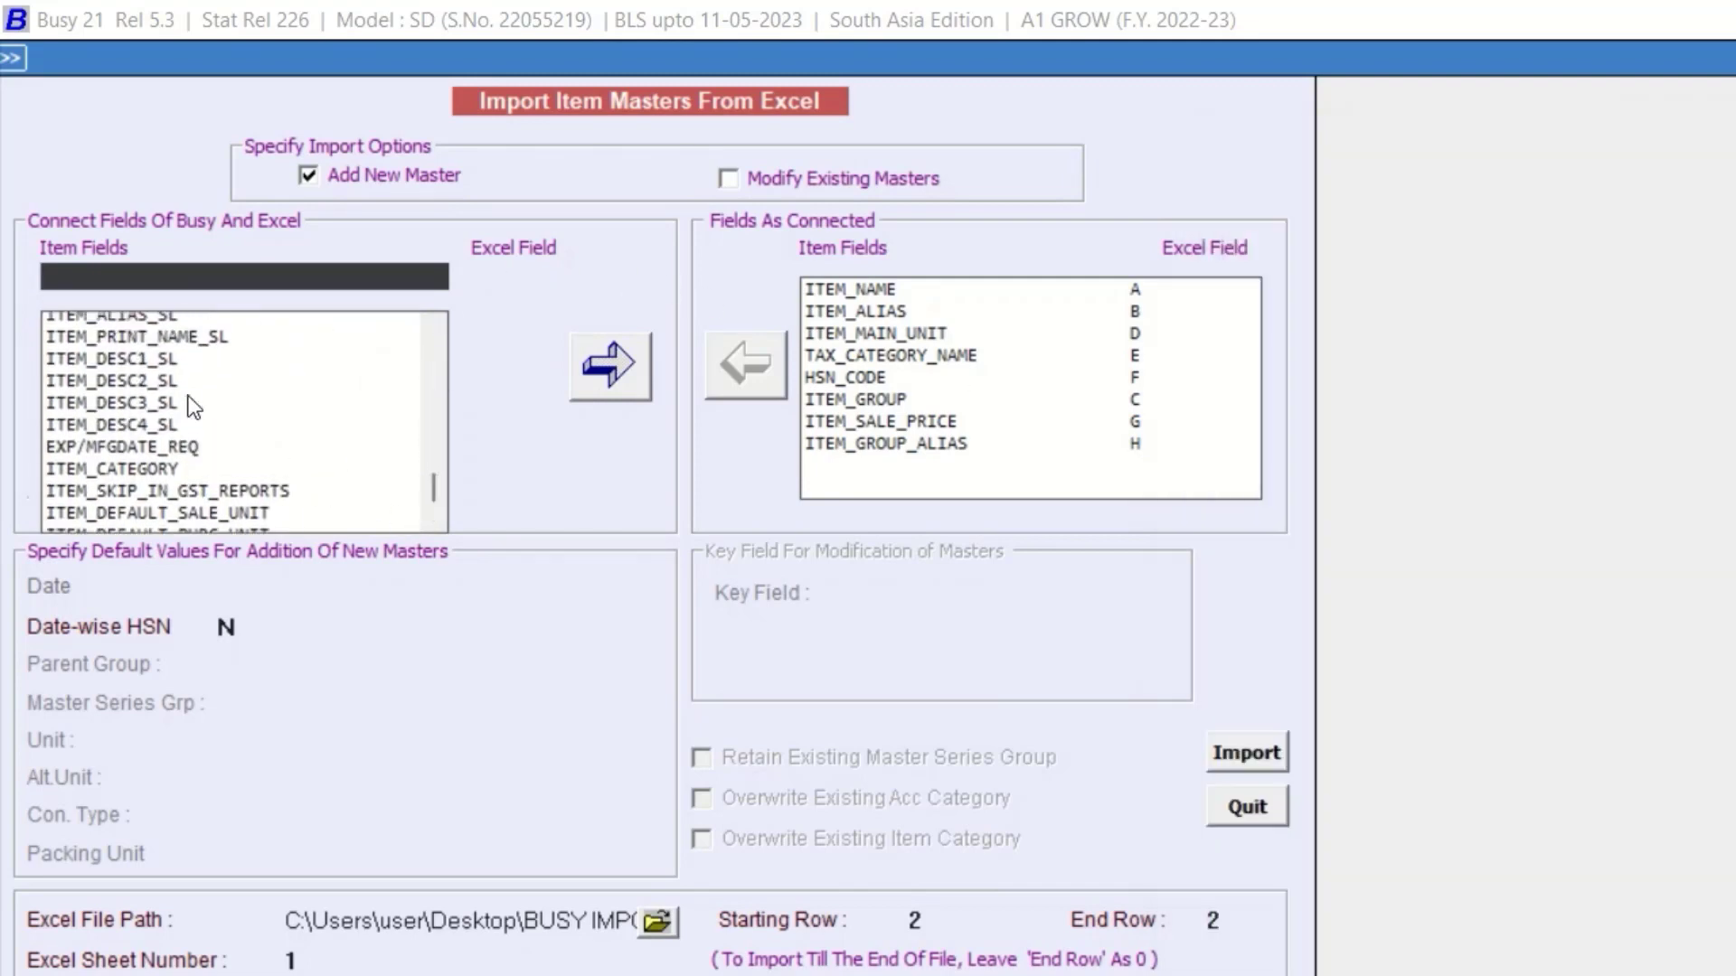
pyautogui.scroll(5, 84, 395)
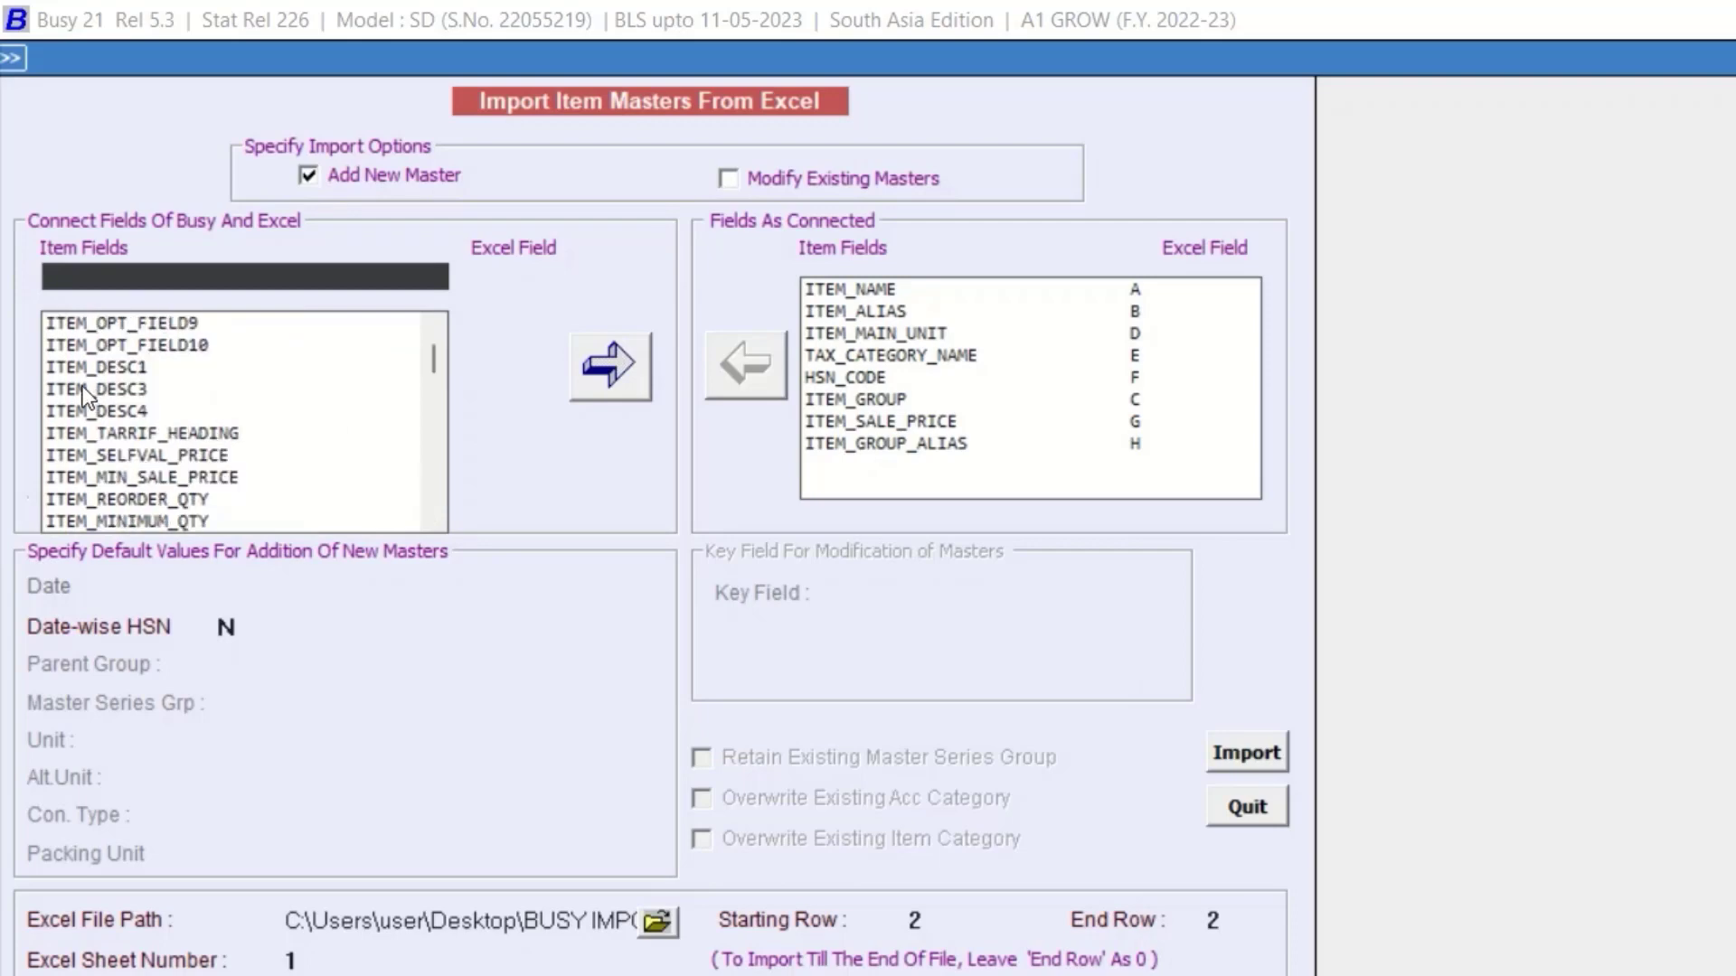
pyautogui.click(132, 369)
pyautogui.click(508, 278)
pyautogui.doubleClick(528, 322)
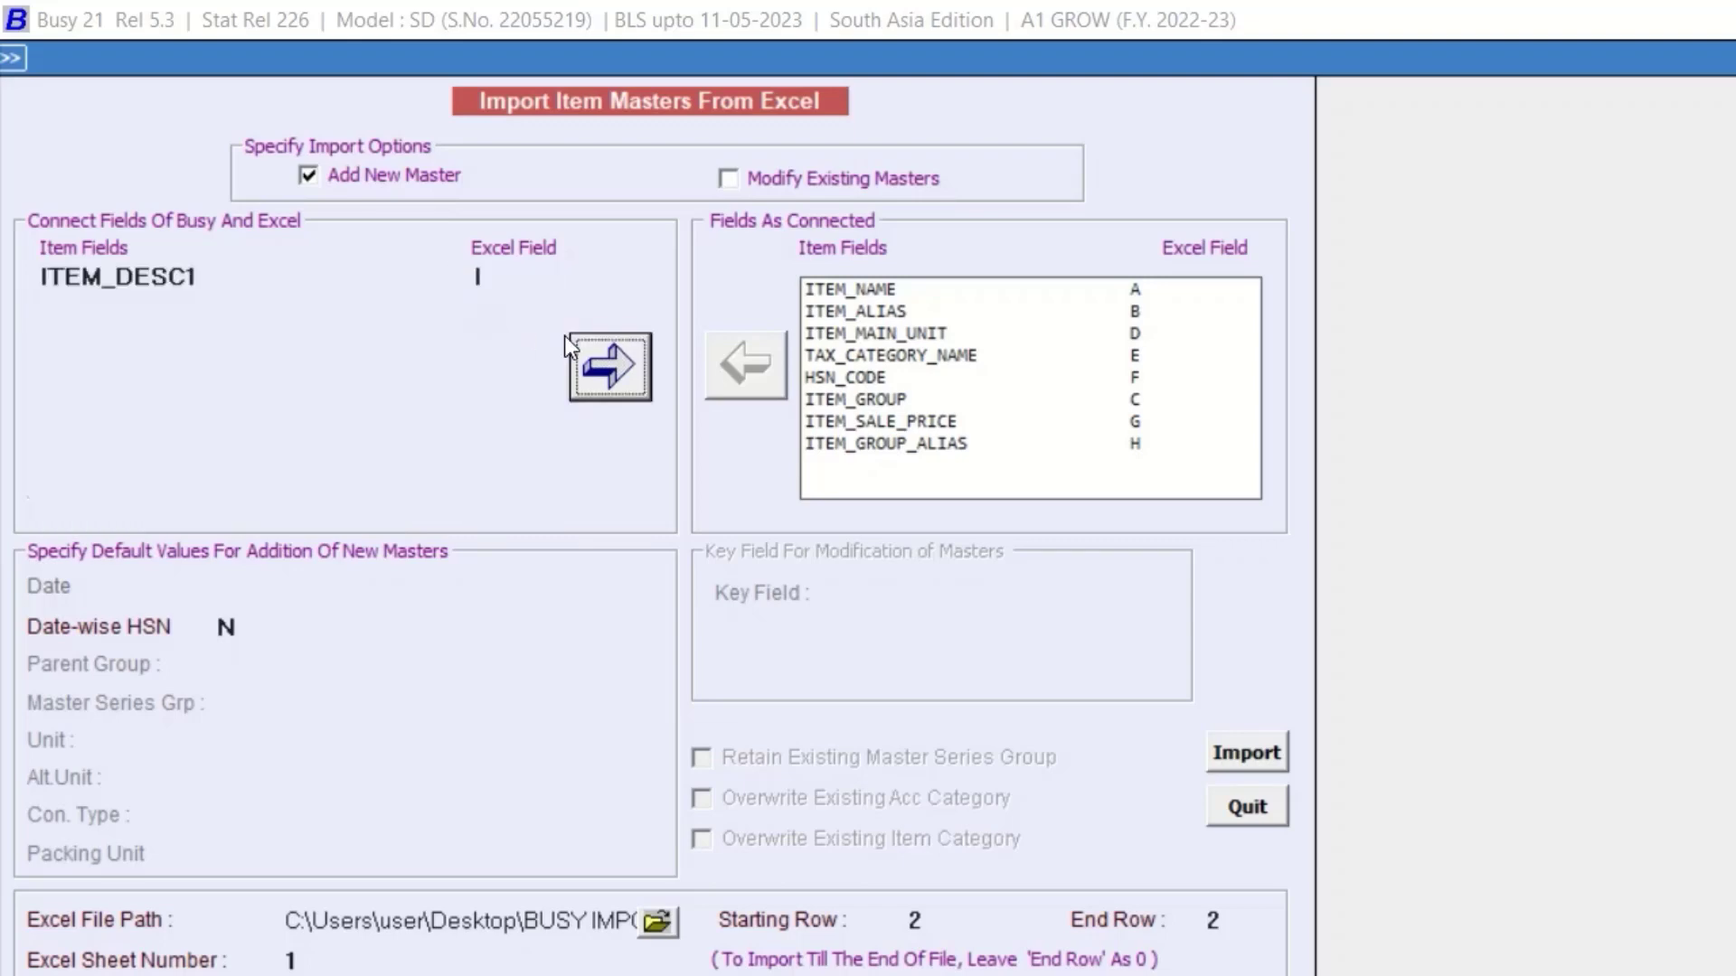
pyautogui.click(596, 354)
pyautogui.moveTo(1133, 285)
pyautogui.mouseDown()
pyautogui.moveTo(1165, 292)
pyautogui.moveTo(1169, 462)
pyautogui.mouseUp()
pyautogui.press('Escape')
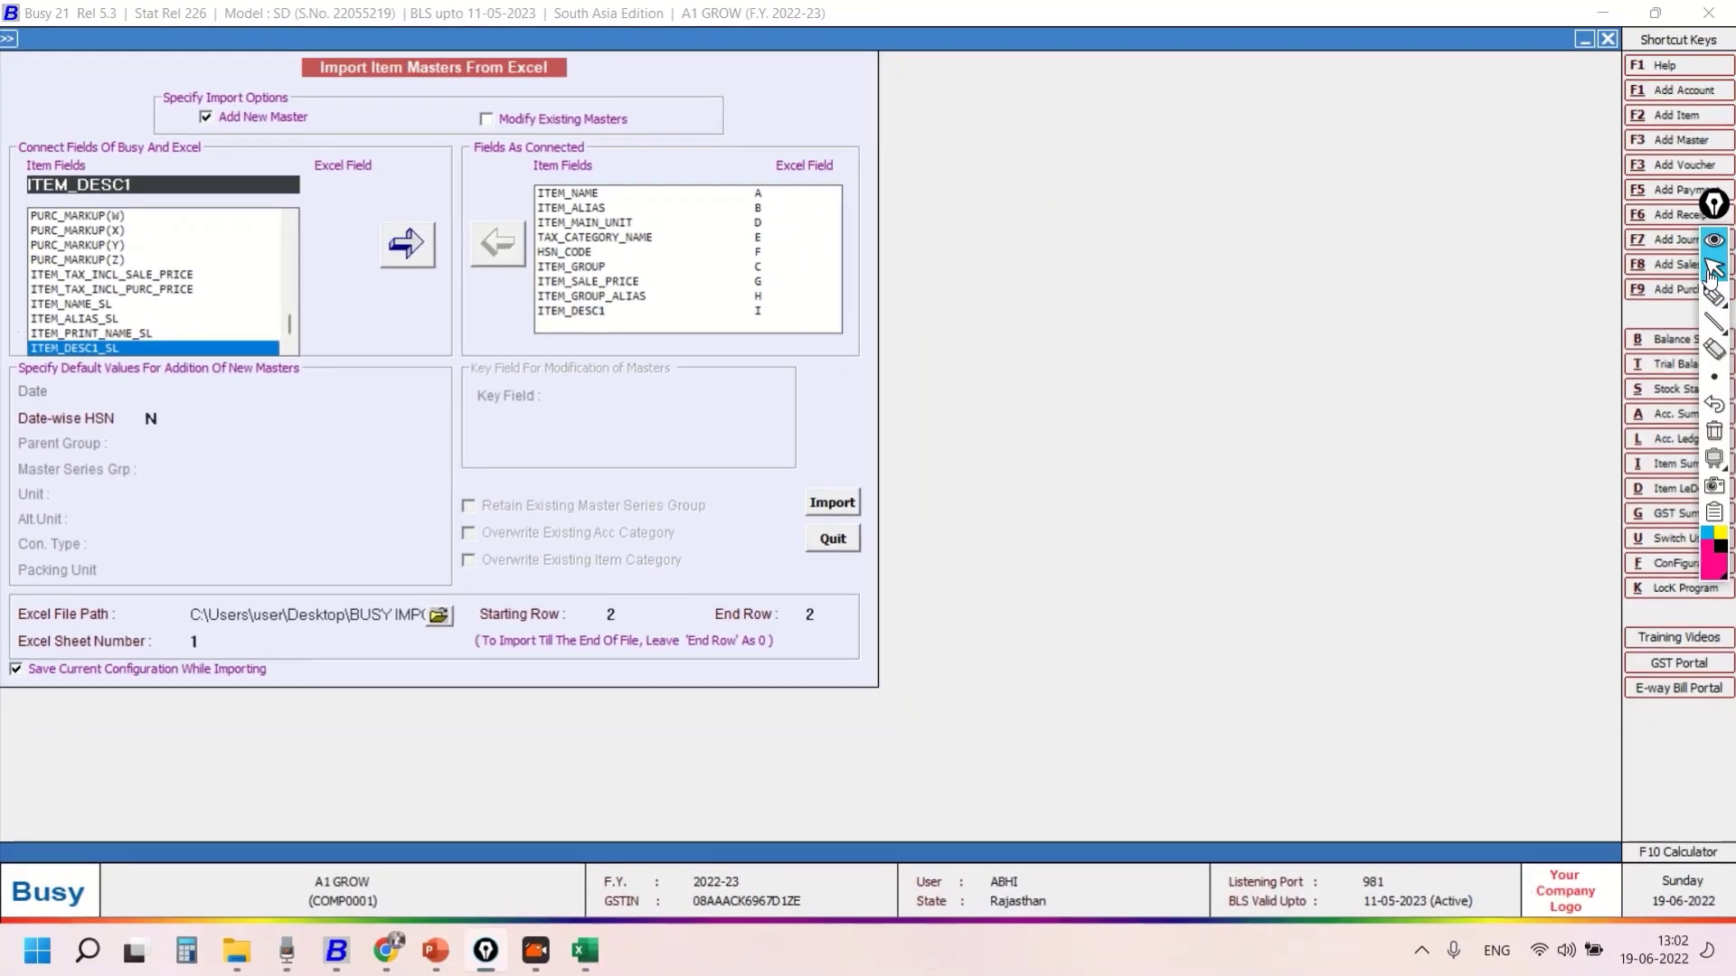
# - Switch to the Excel sheet and check the Units, Gst Rate, Hsn Code, Sale Price and Pur Price columns against the connected fields
pyautogui.click(583, 949)
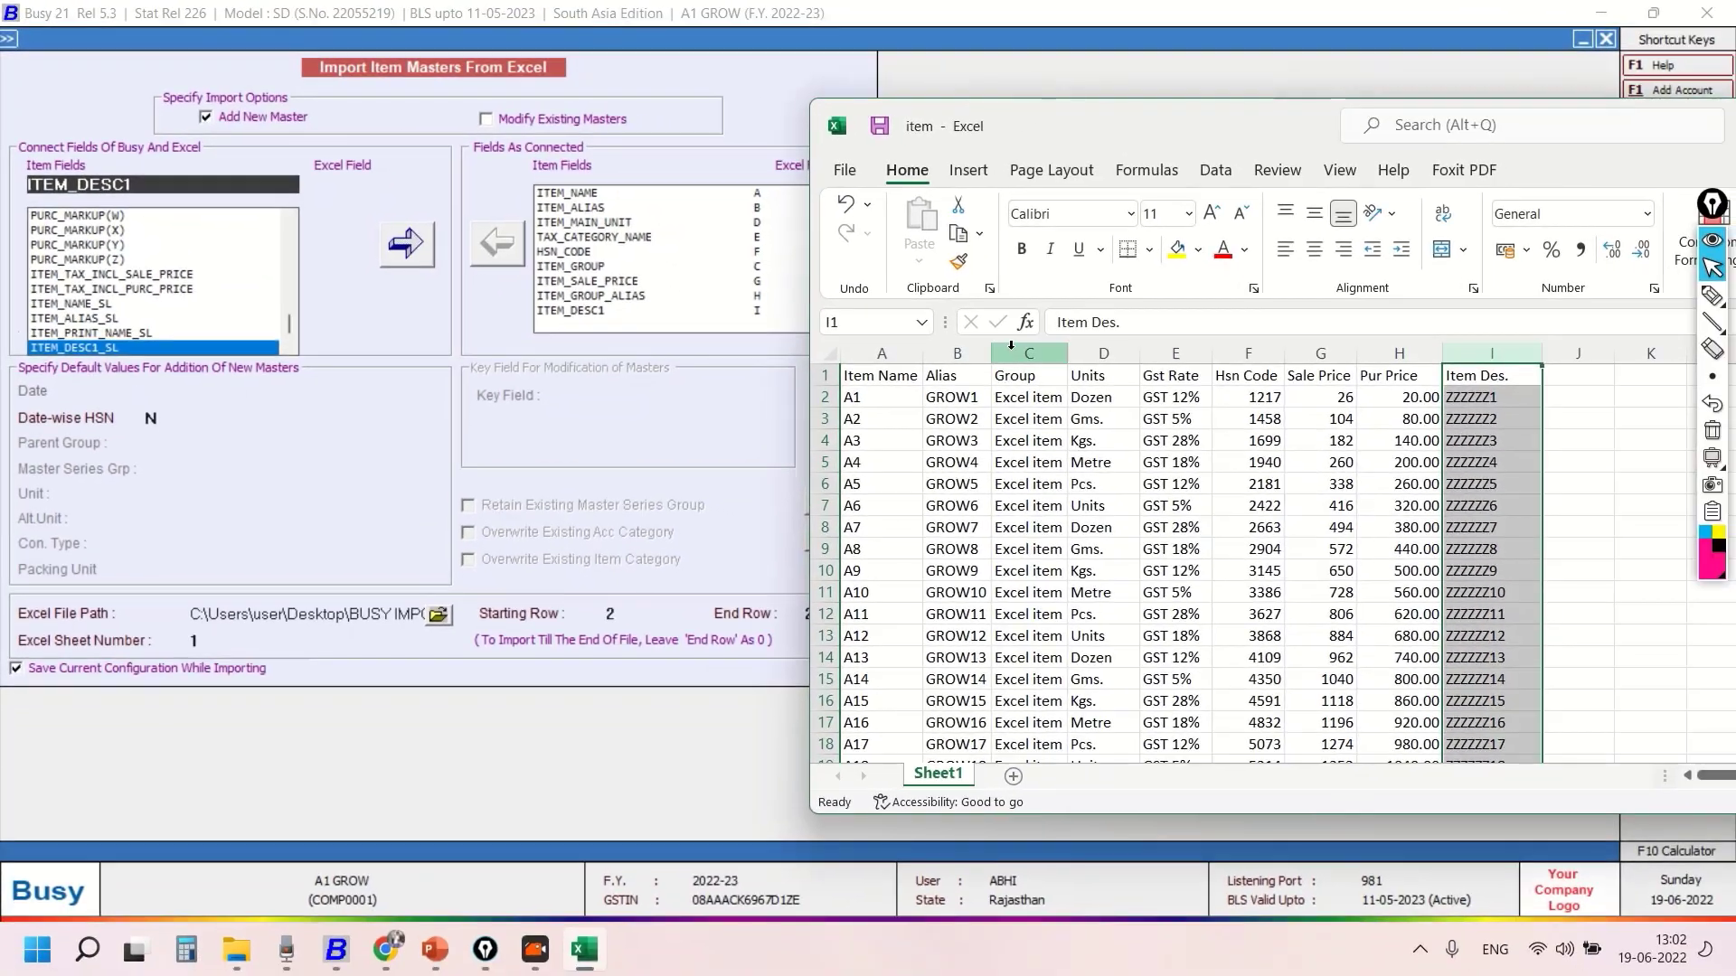
pyautogui.moveTo(1101, 114); pyautogui.dragTo(1154, 119)
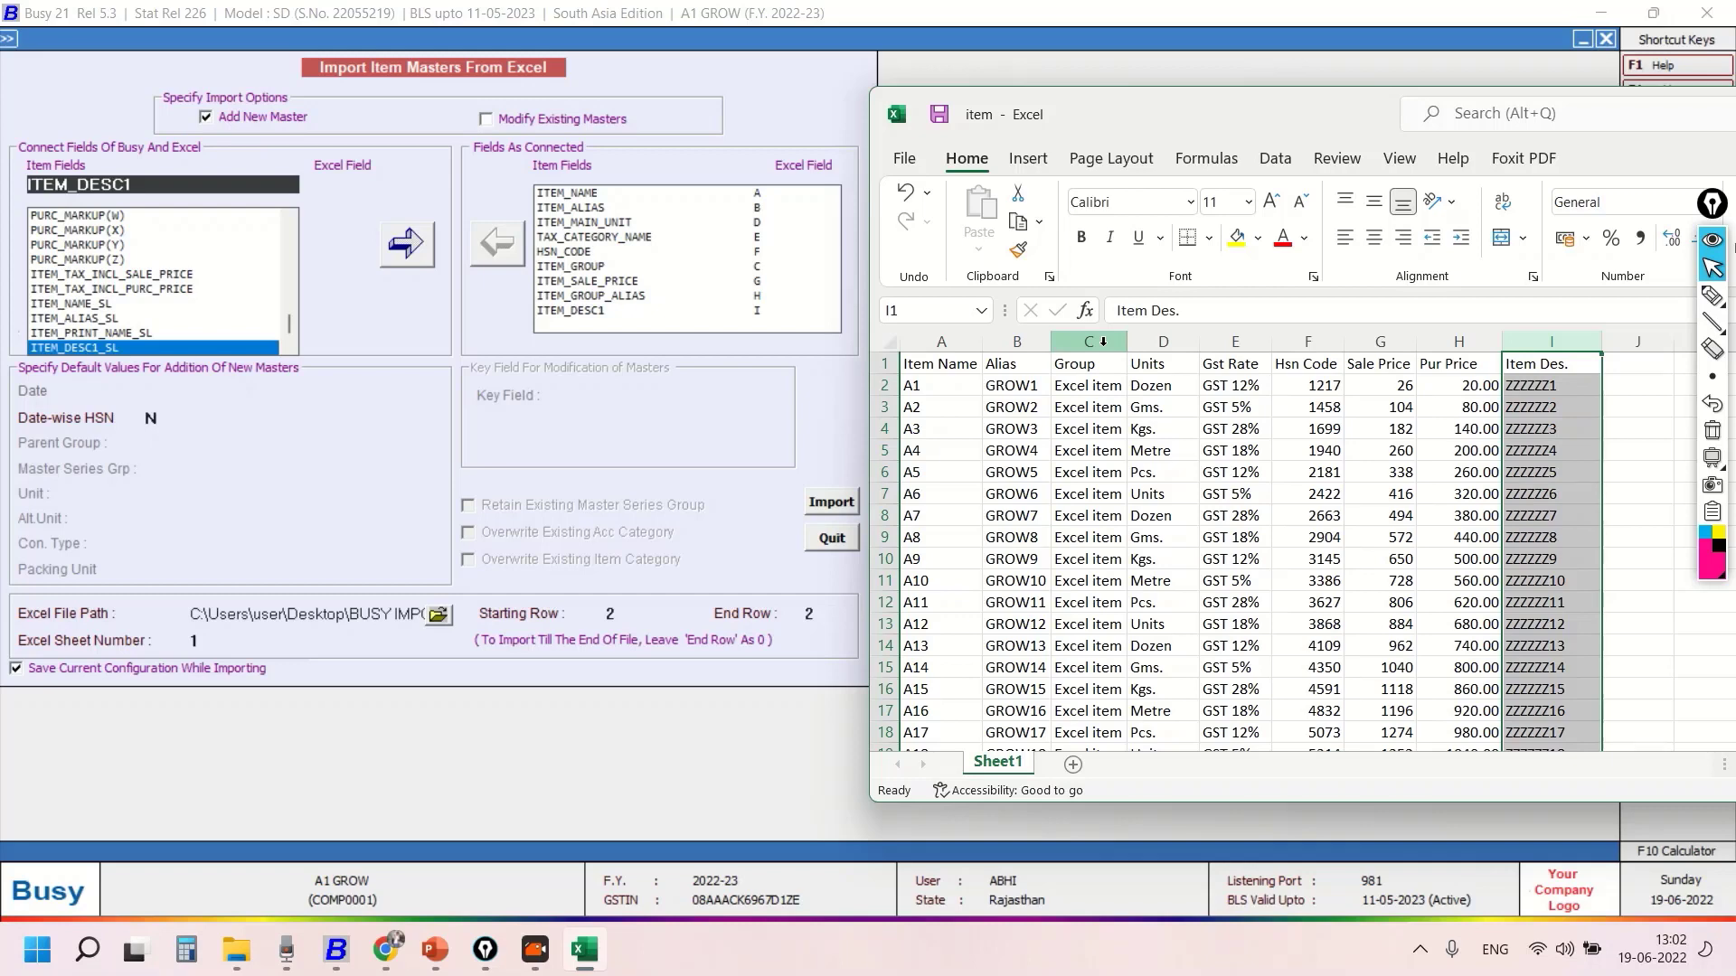
pyautogui.click(1164, 341)
pyautogui.click(1248, 341)
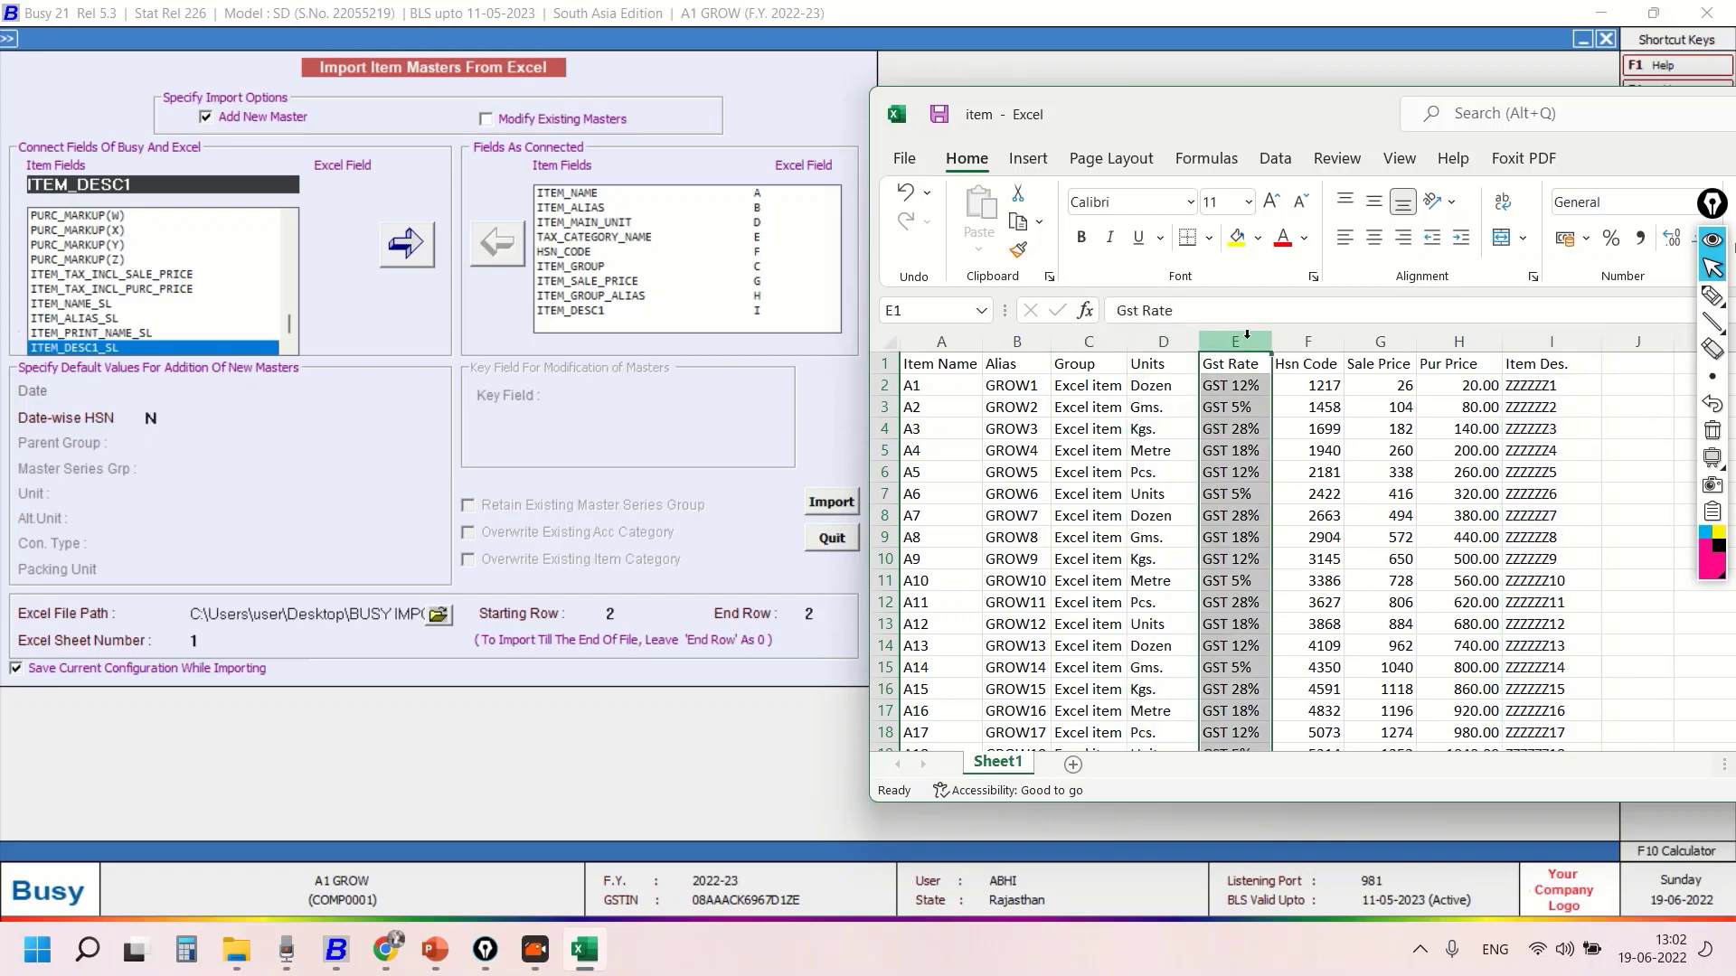
pyautogui.click(1318, 340)
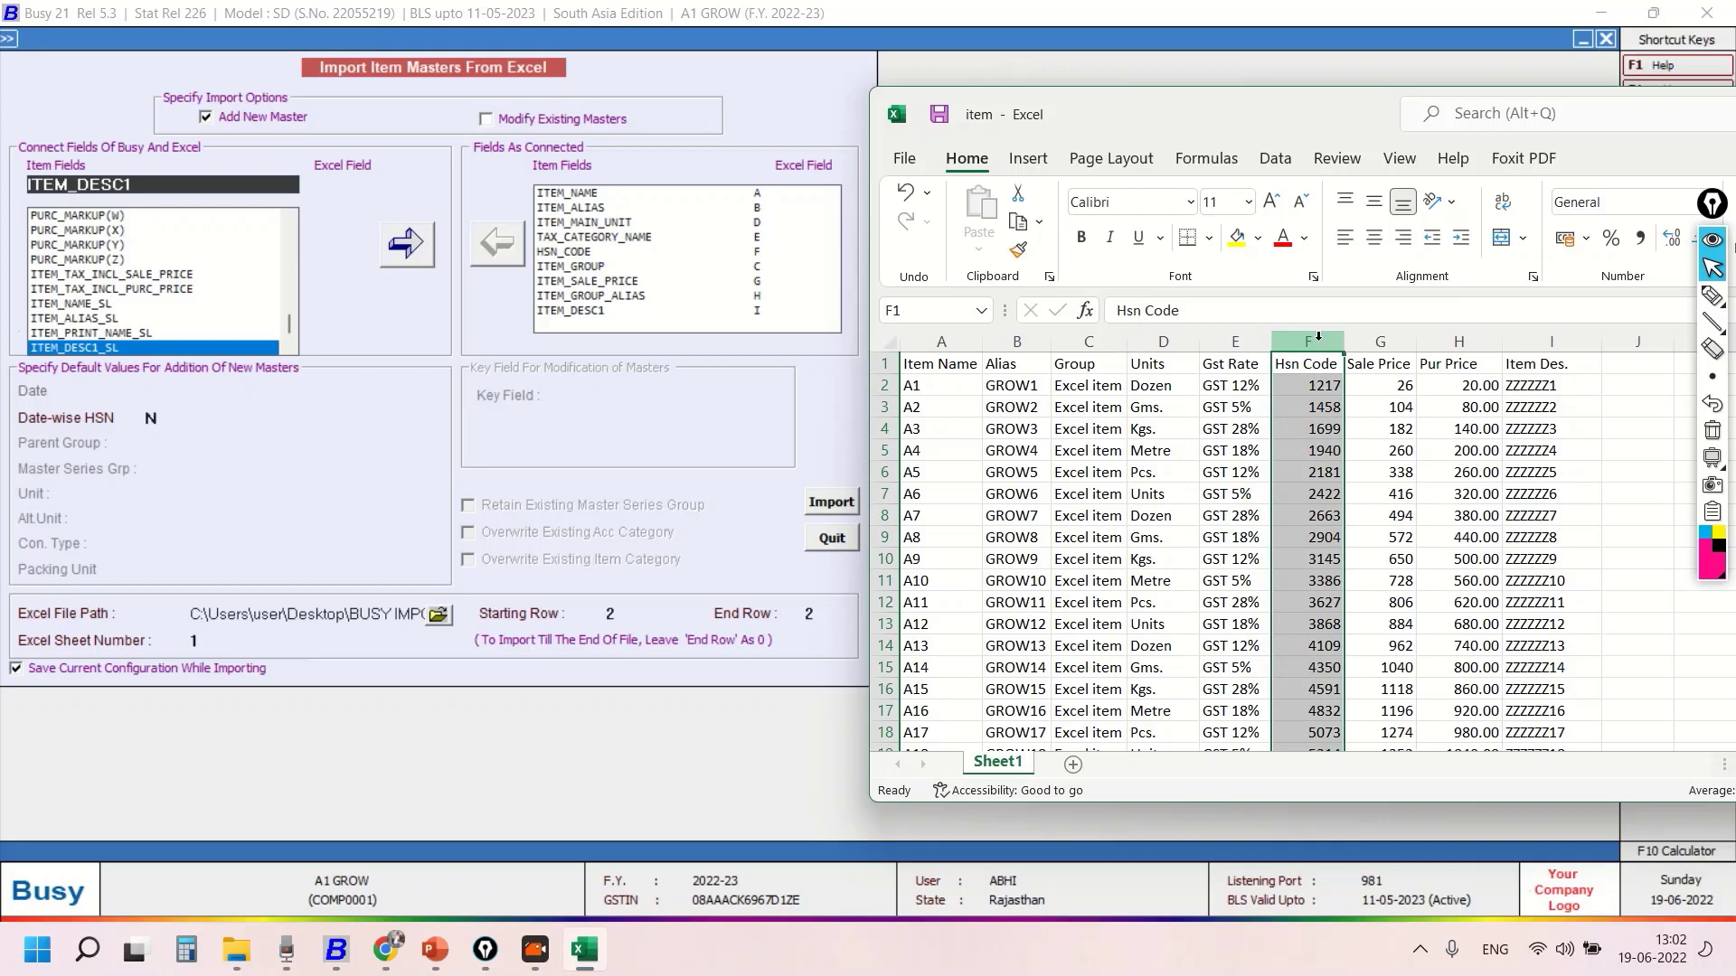
pyautogui.click(1375, 341)
pyautogui.click(1458, 341)
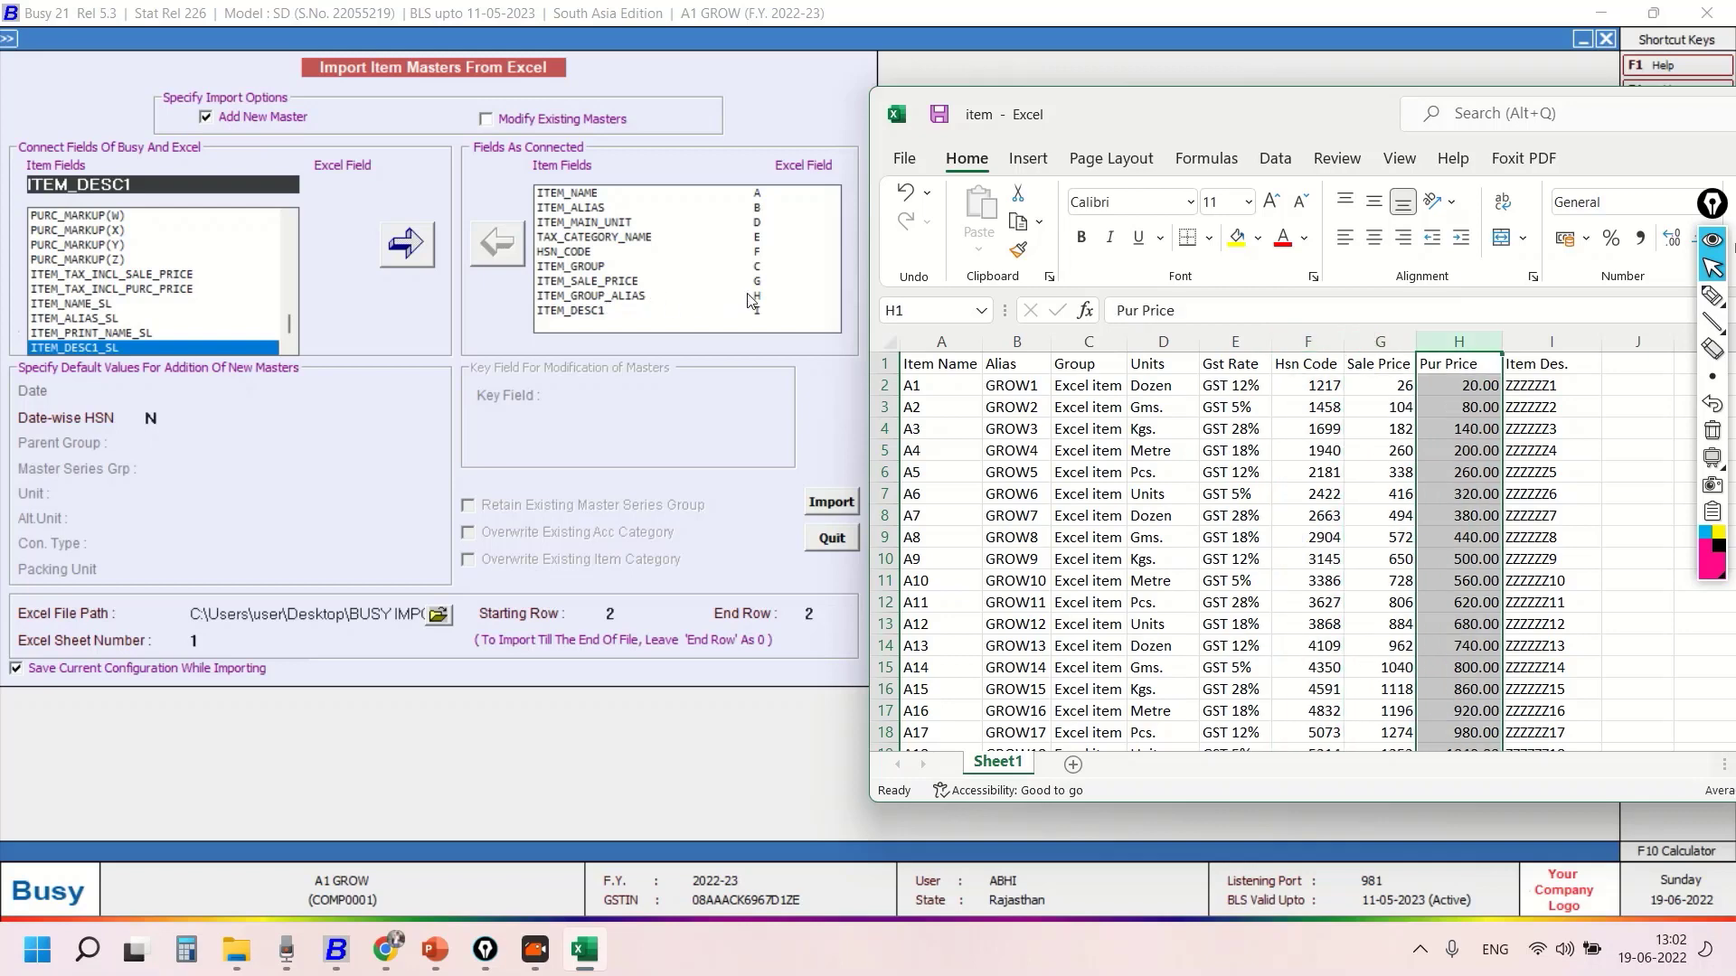
# - Disconnect the ITEM_GROUP_ALIAS field in Busy and connect the ITEM_PURC_PRICE field to Excel column H instead
pyautogui.click(537, 296)
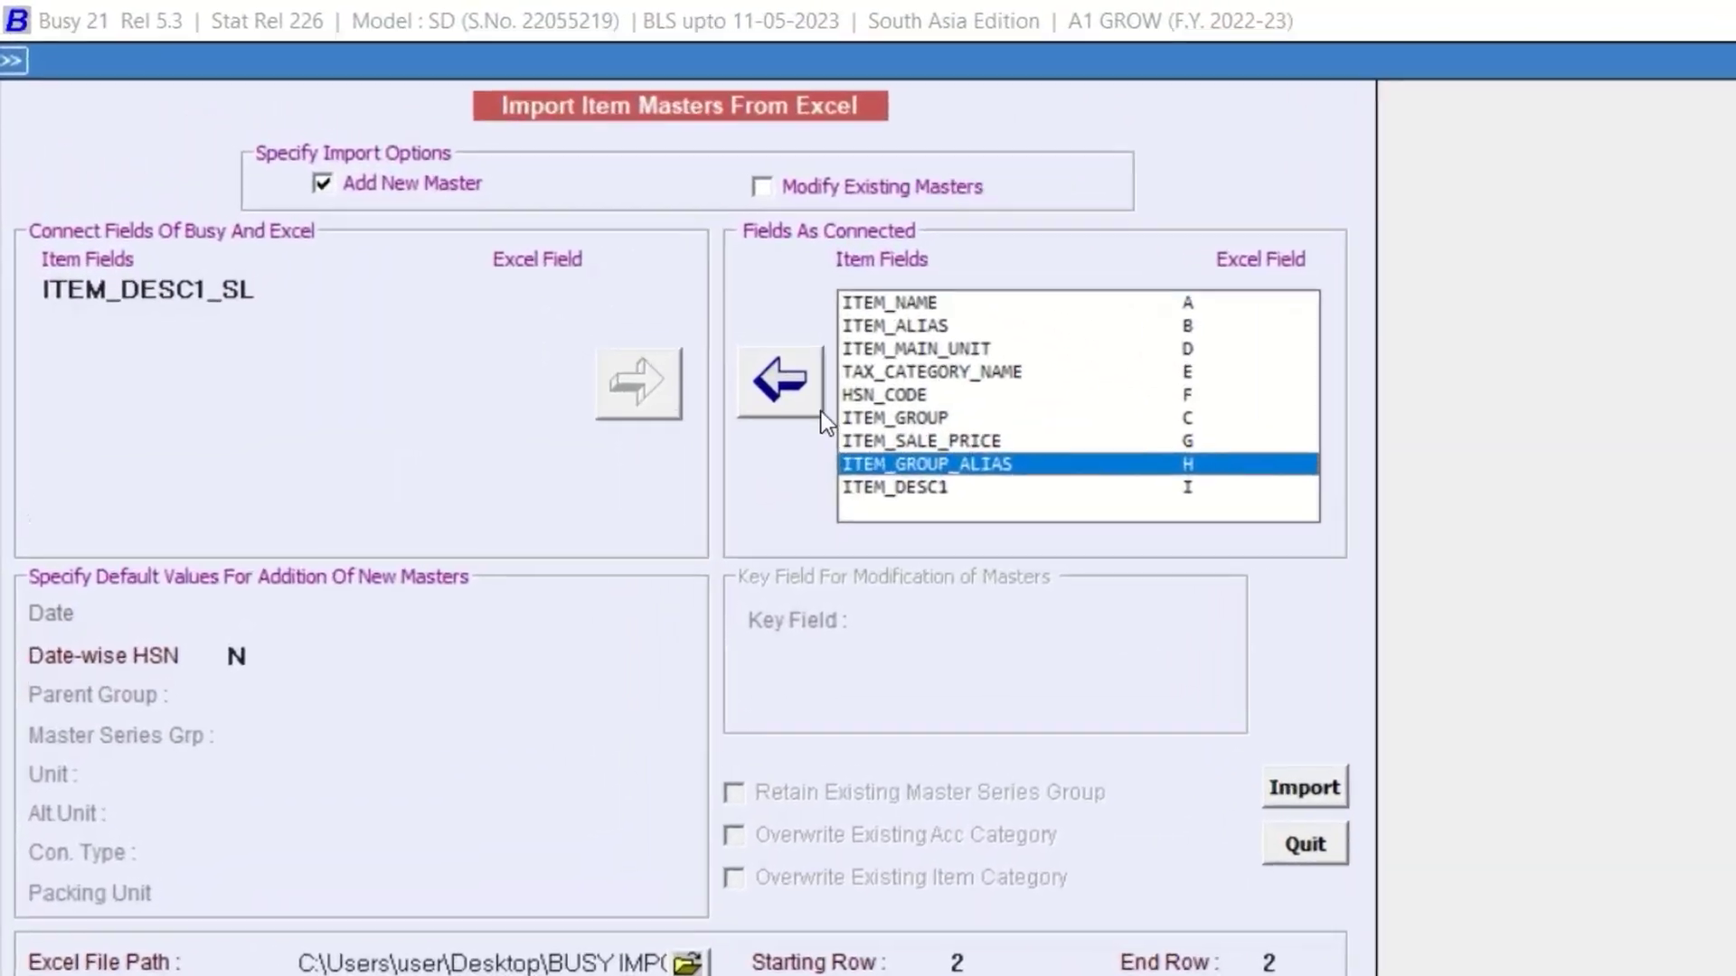
pyautogui.click(819, 408)
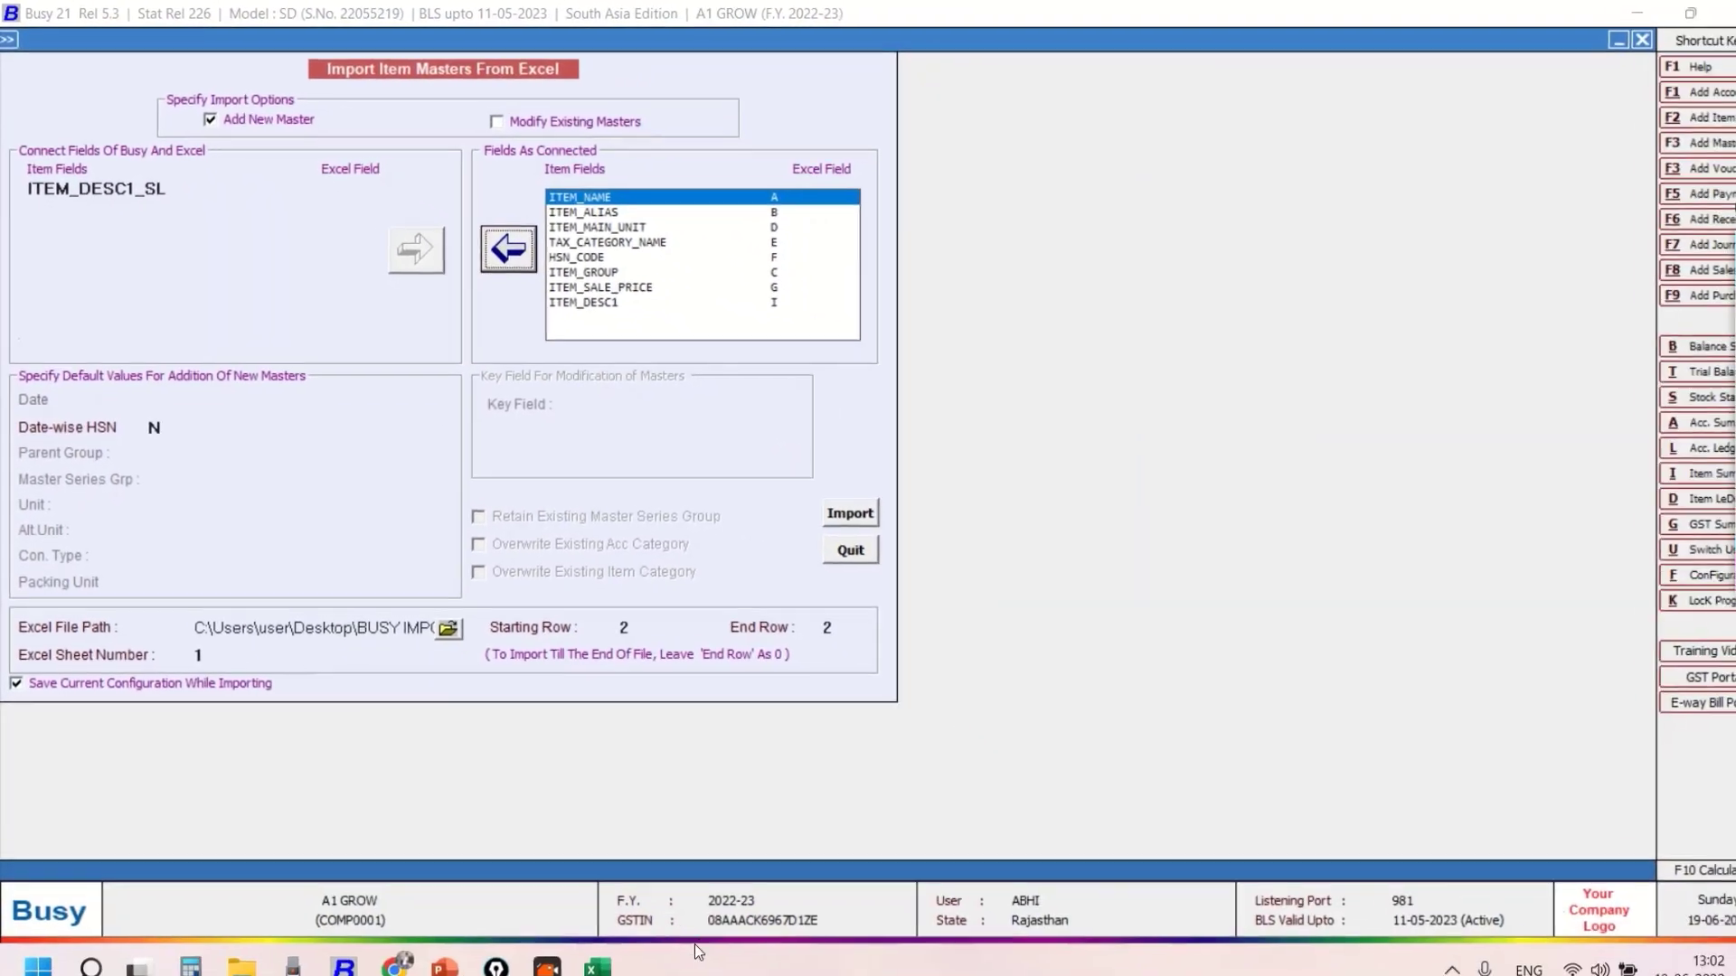
pyautogui.click(596, 966)
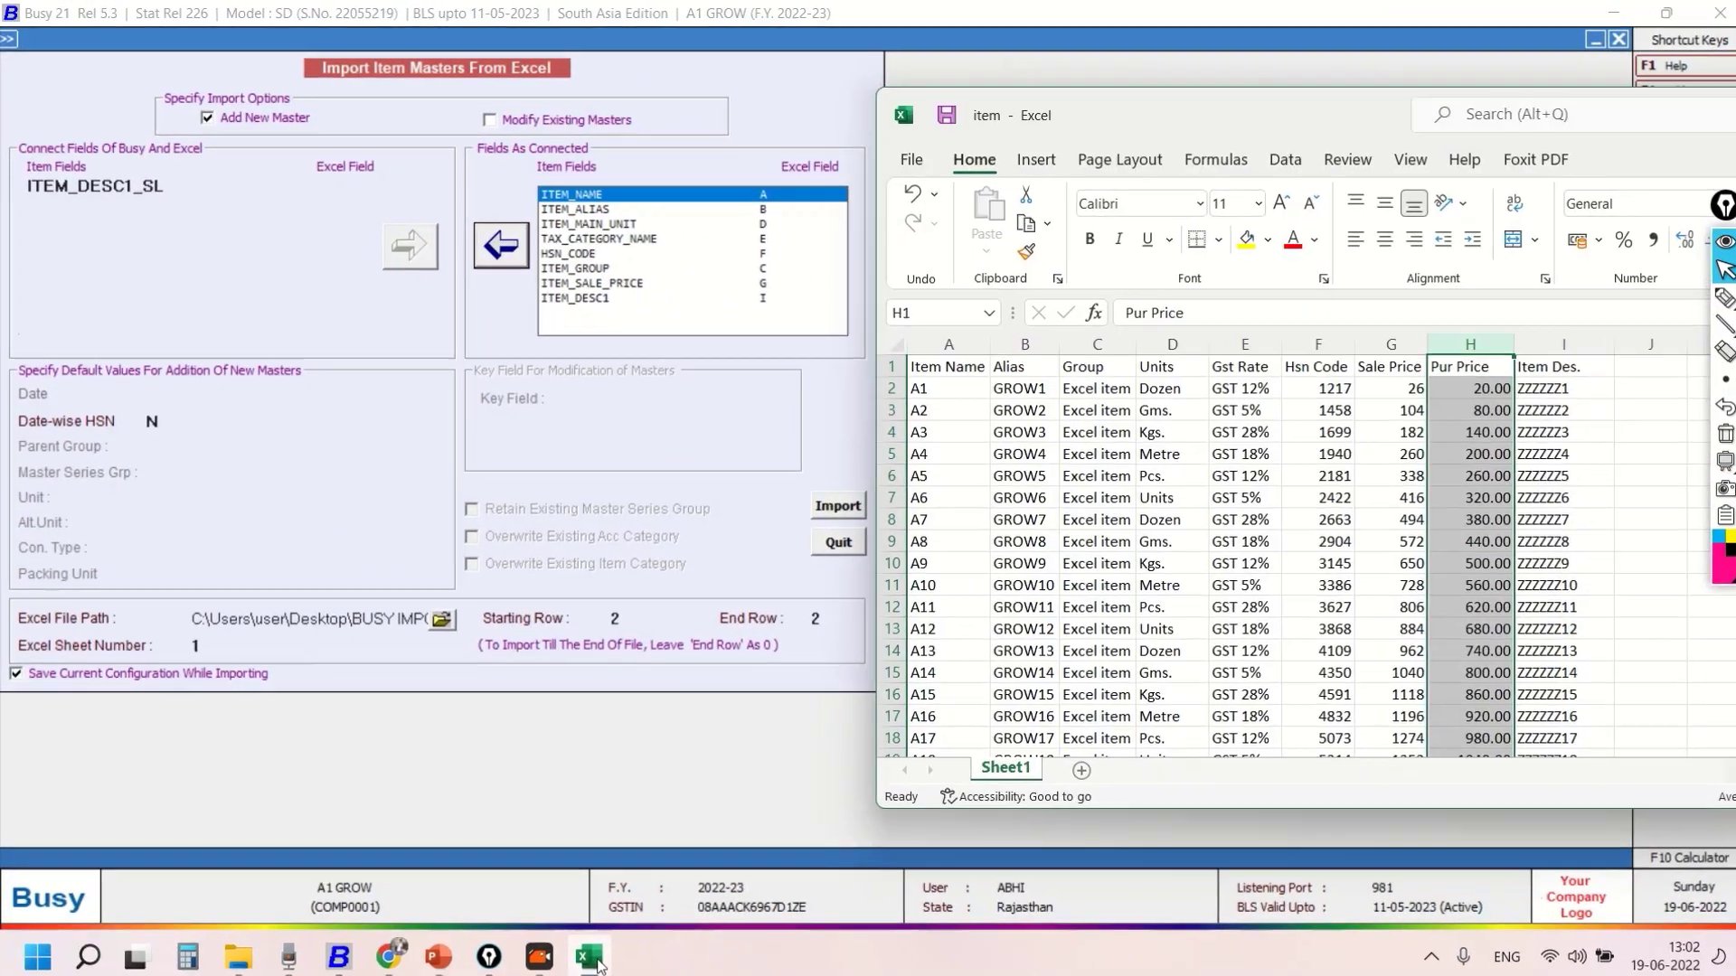
pyautogui.click(196, 182)
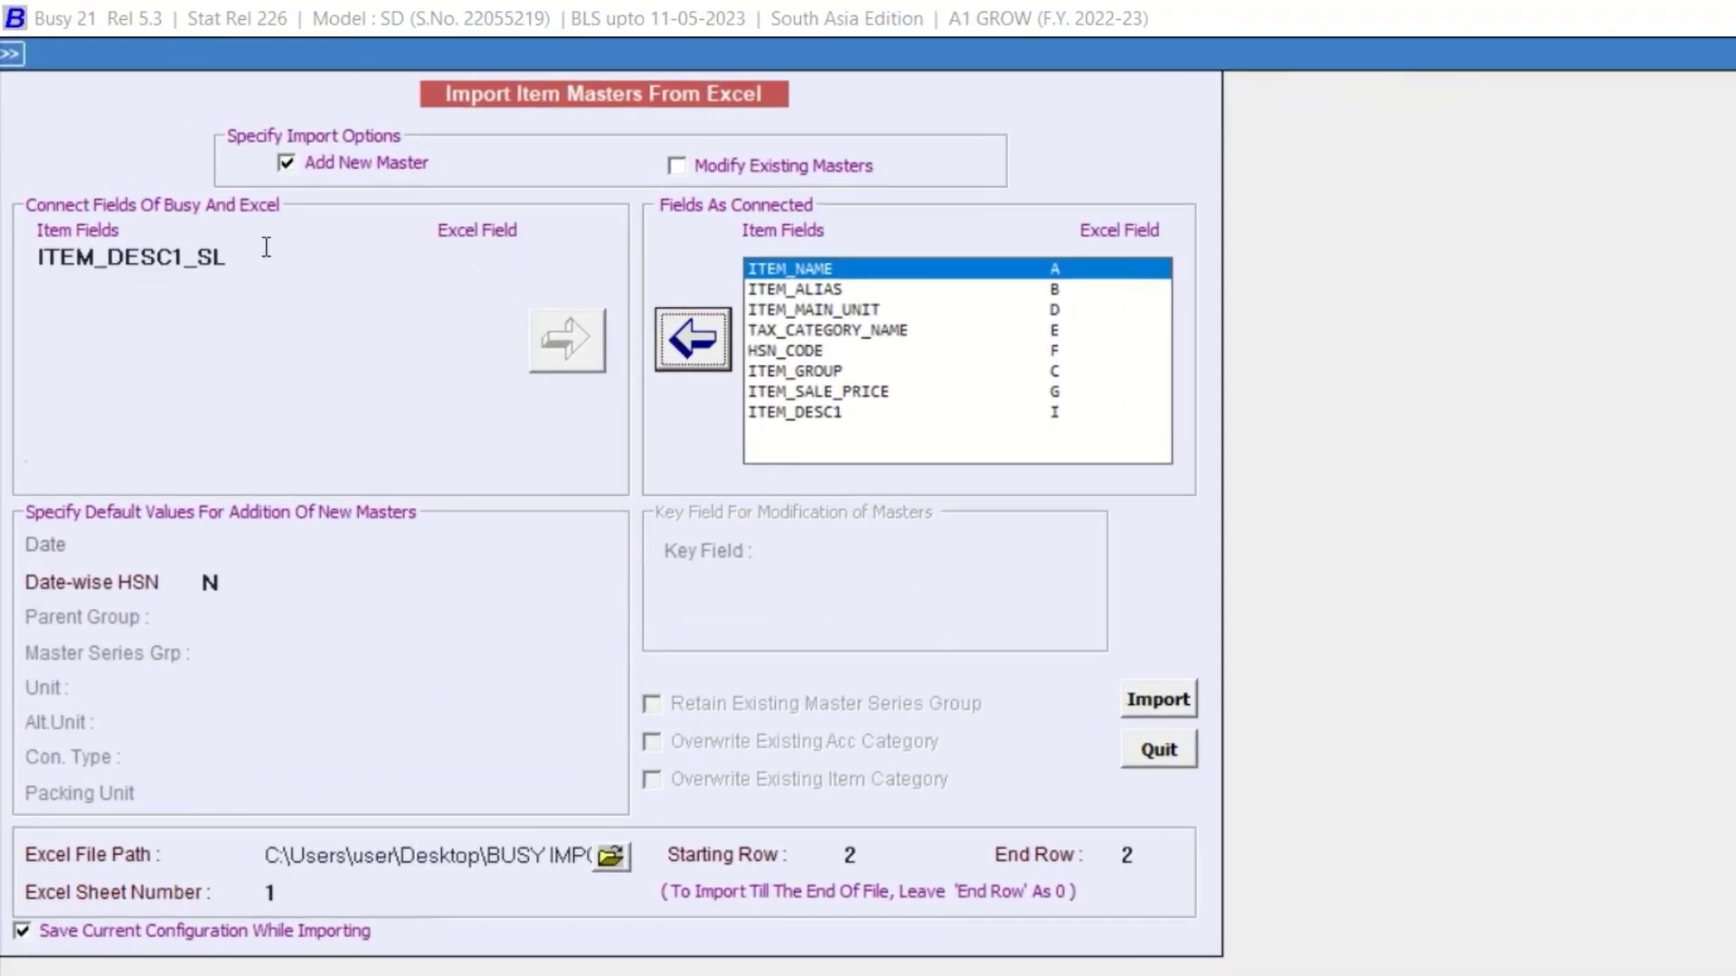
pyautogui.click(262, 253)
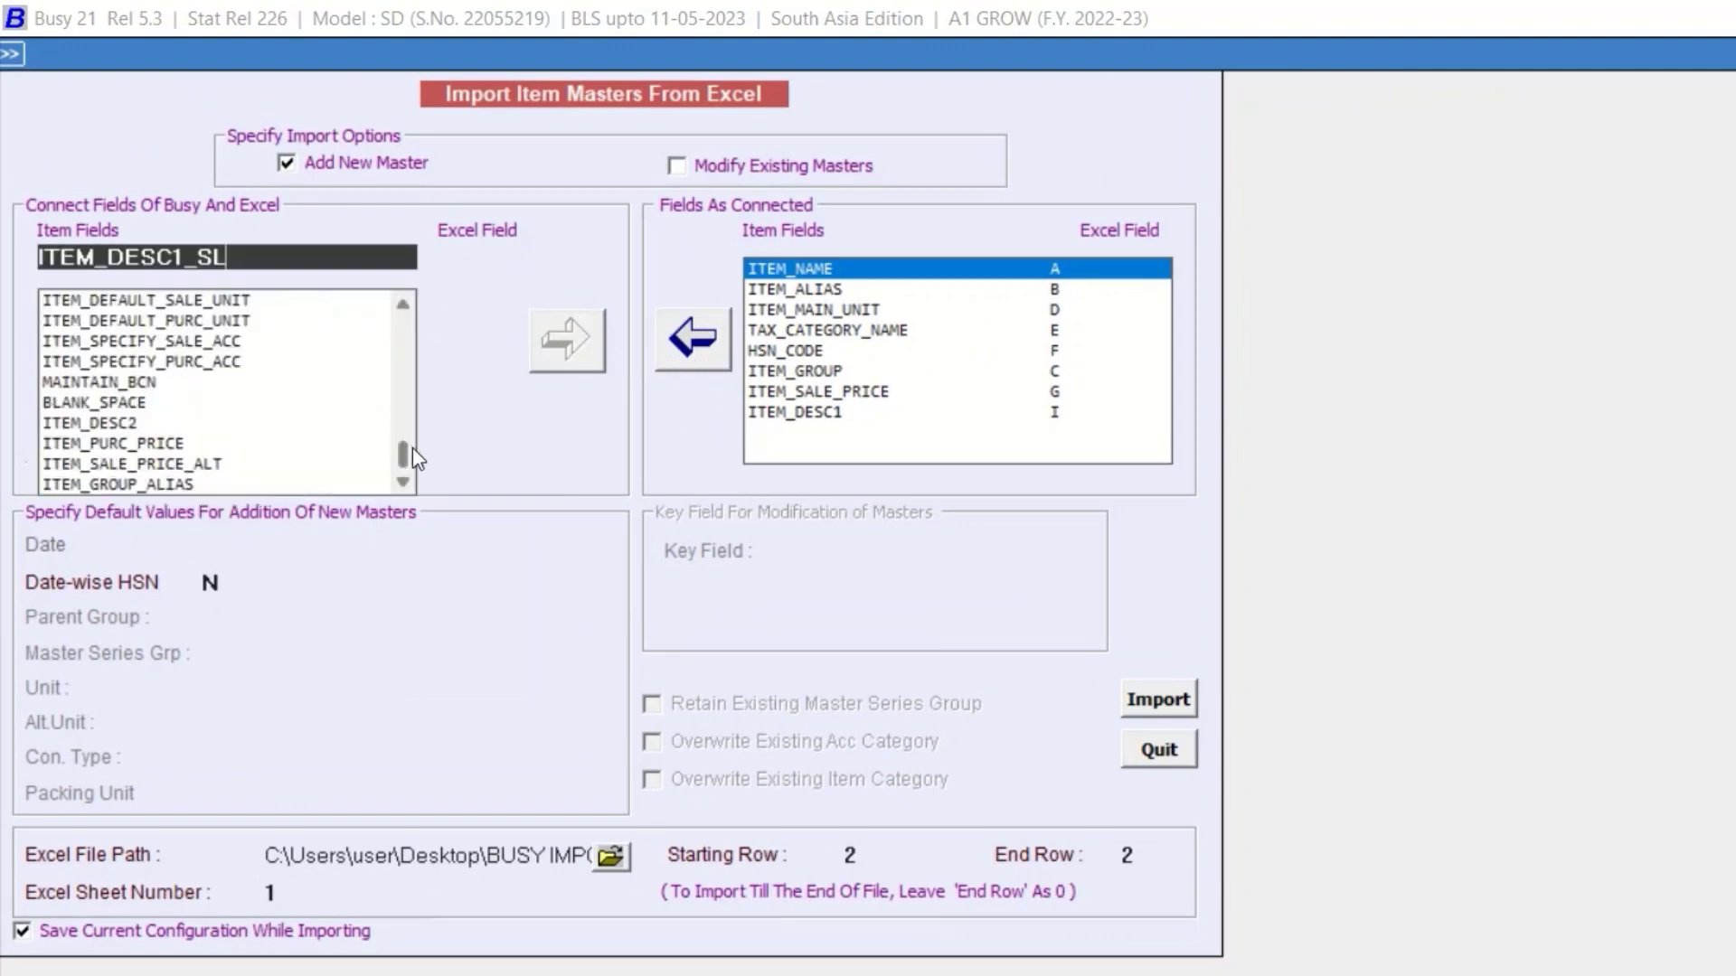
pyautogui.click(145, 444)
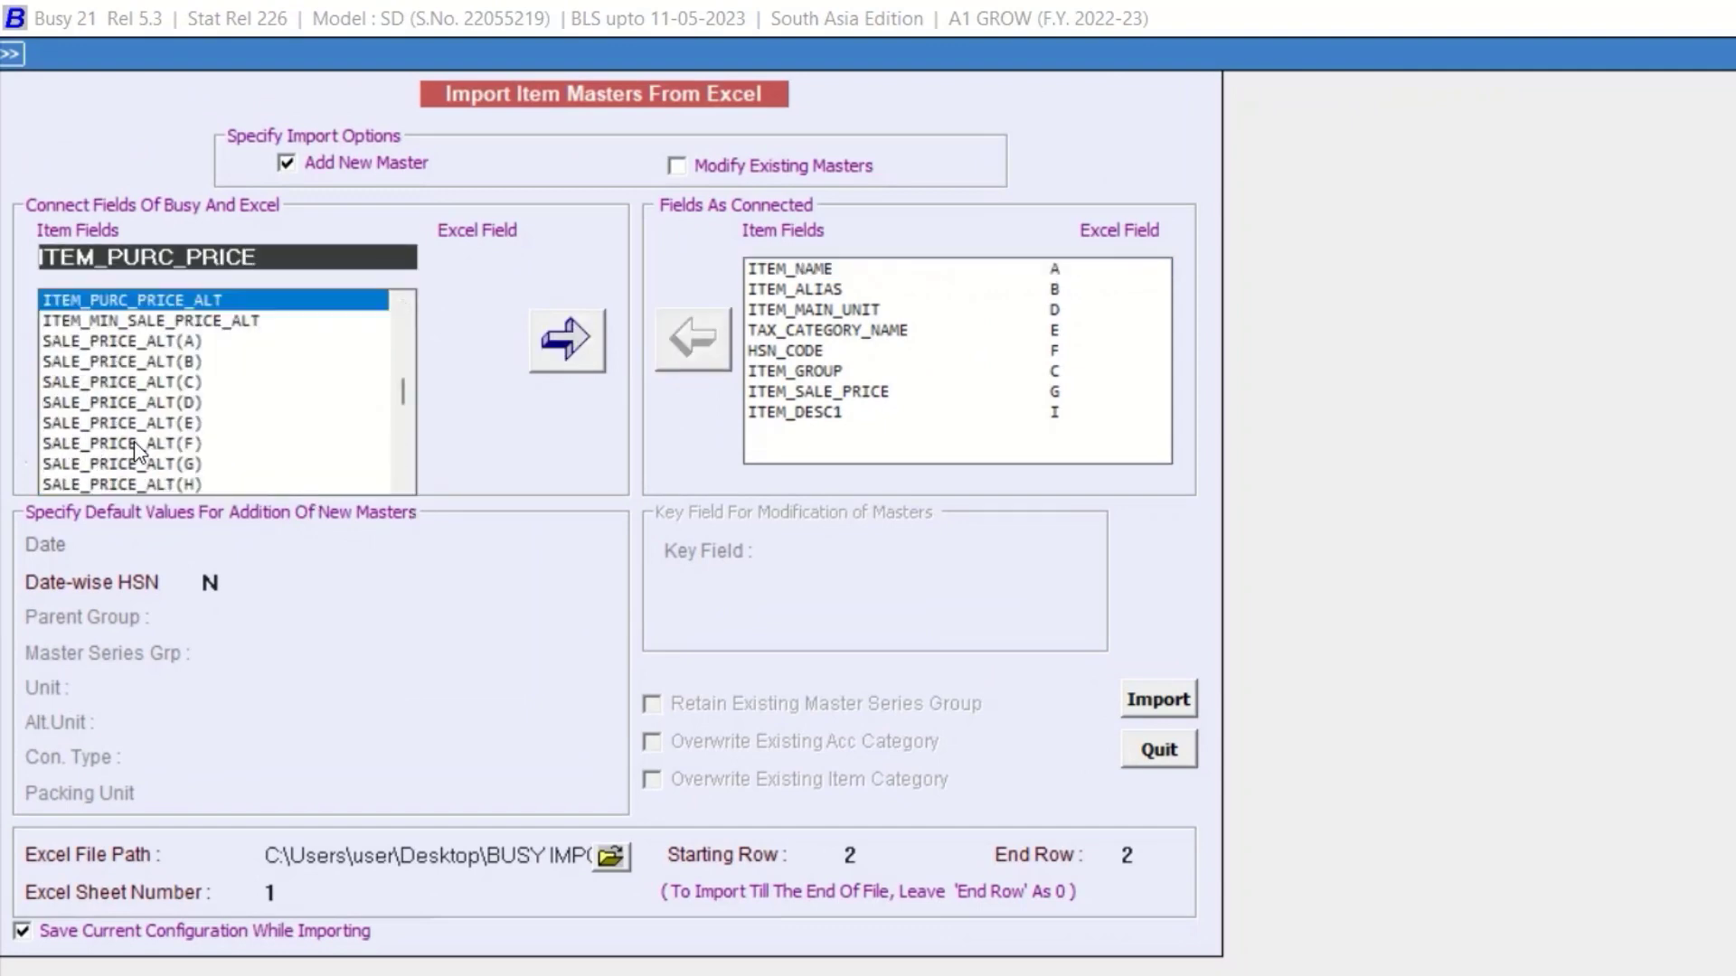
pyautogui.press('Return')
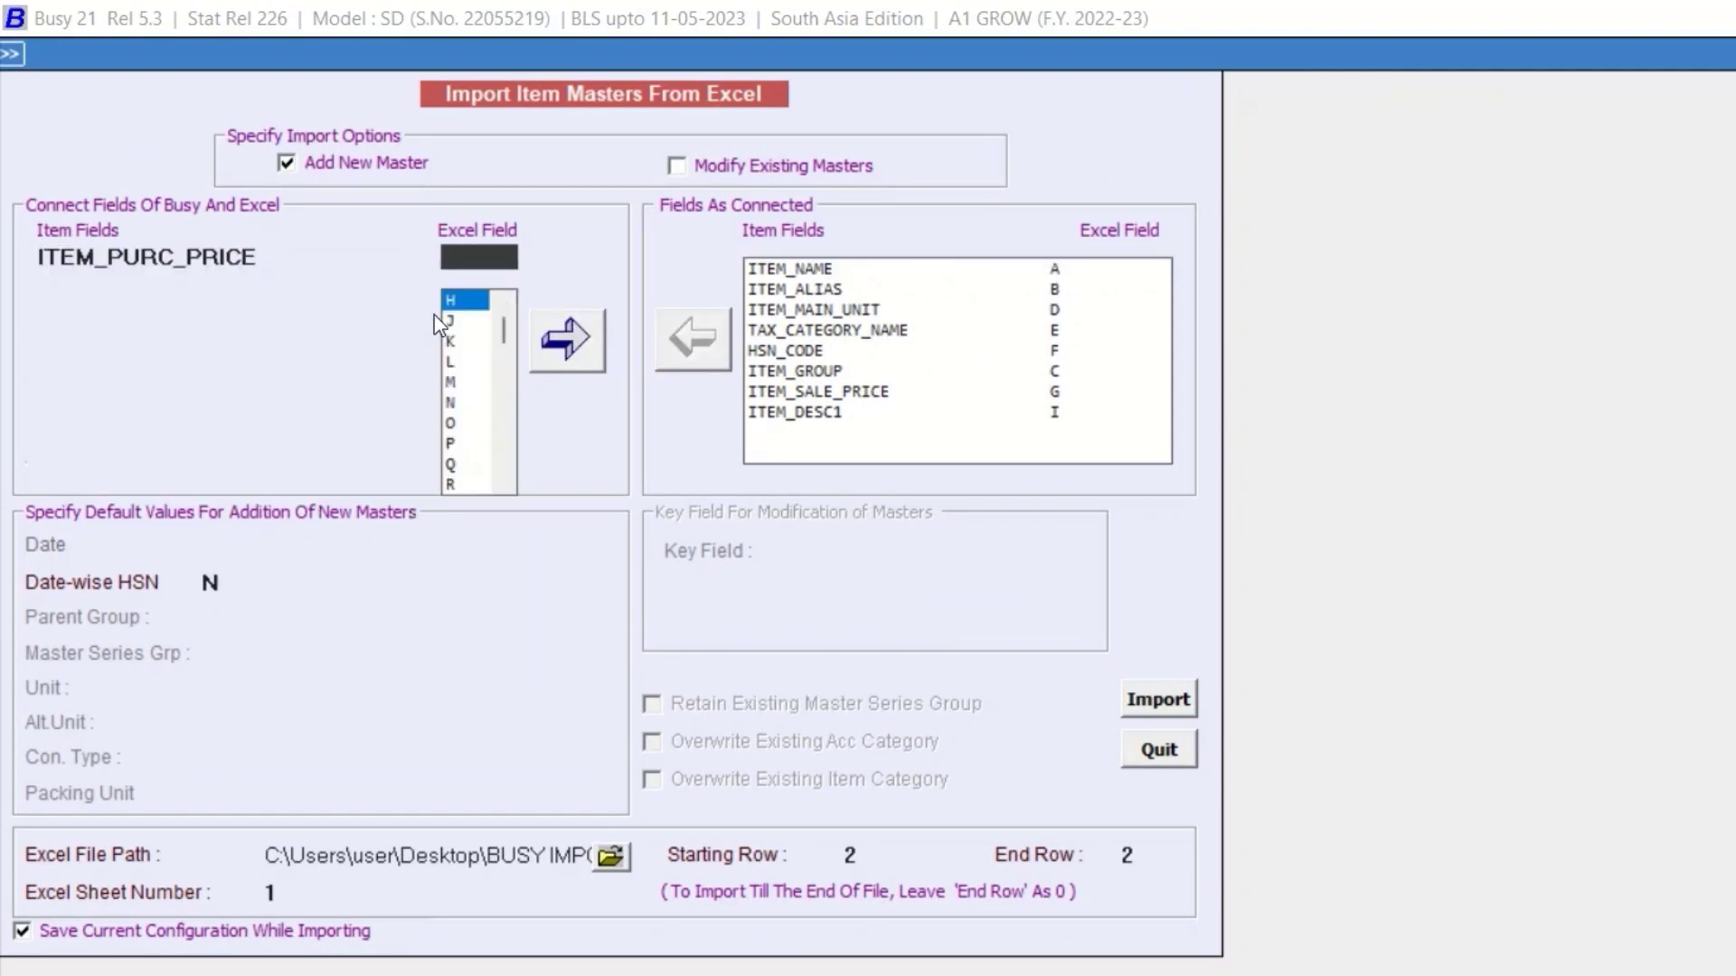
pyautogui.press('Return')
pyautogui.click(543, 340)
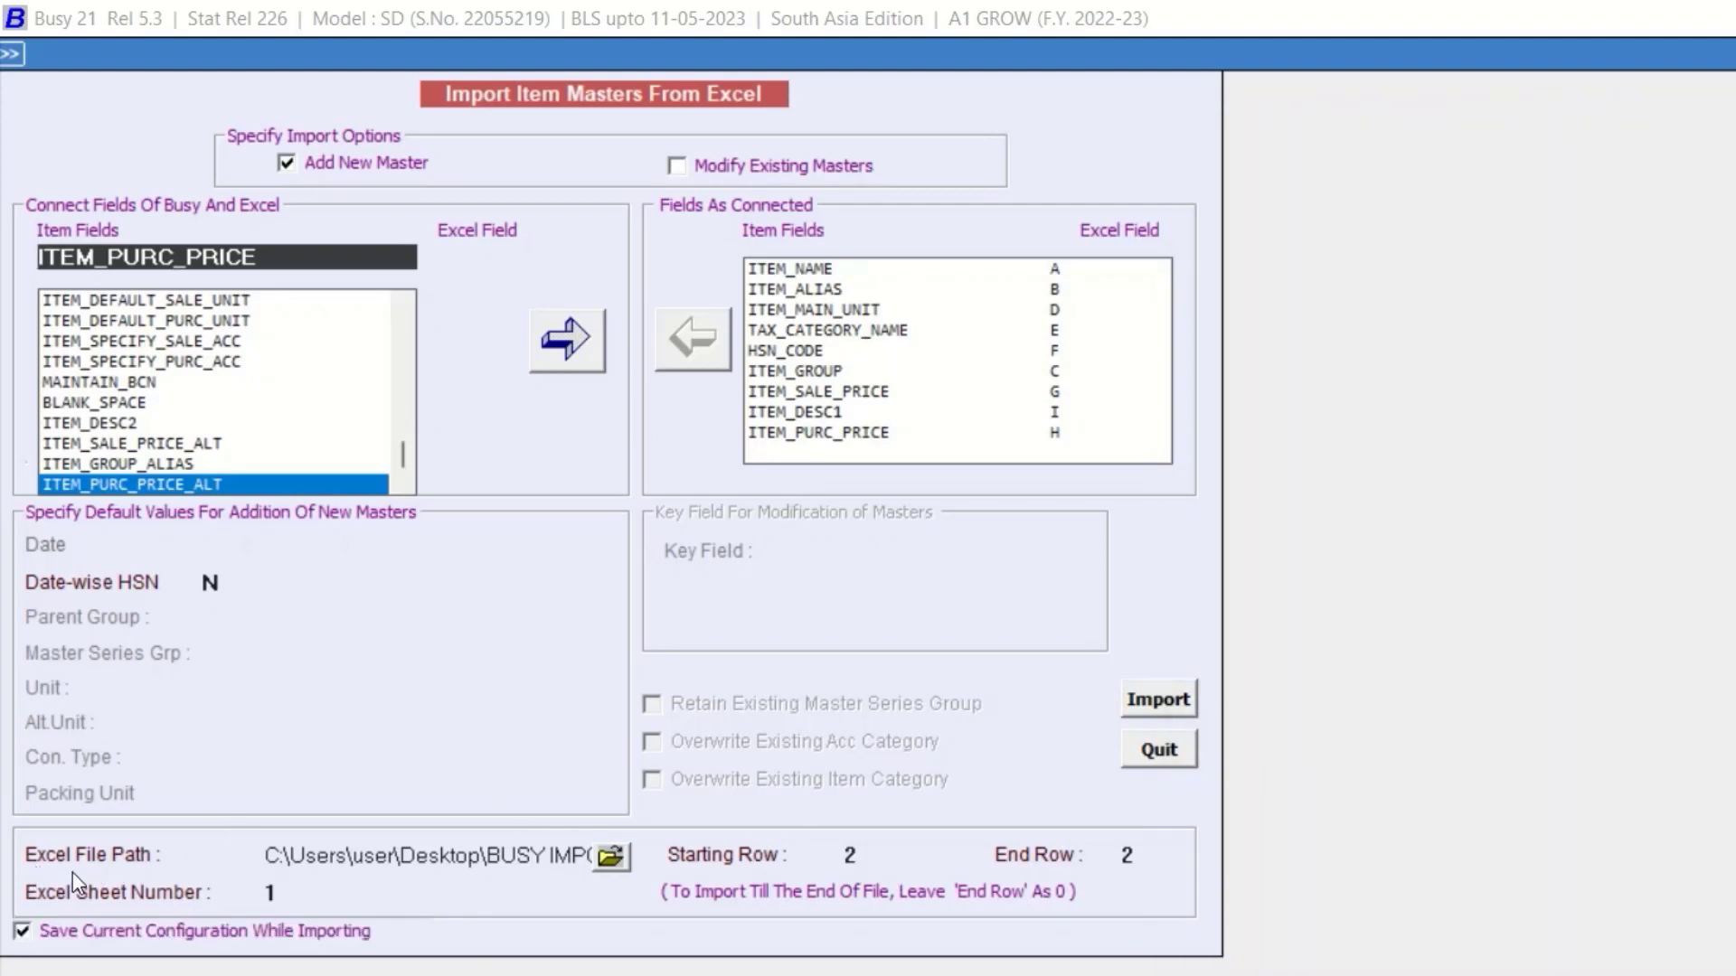
# - Select the item workbook from the BUSY IMPORT folder as the import file and check its last data row in Excel
pyautogui.click(611, 856)
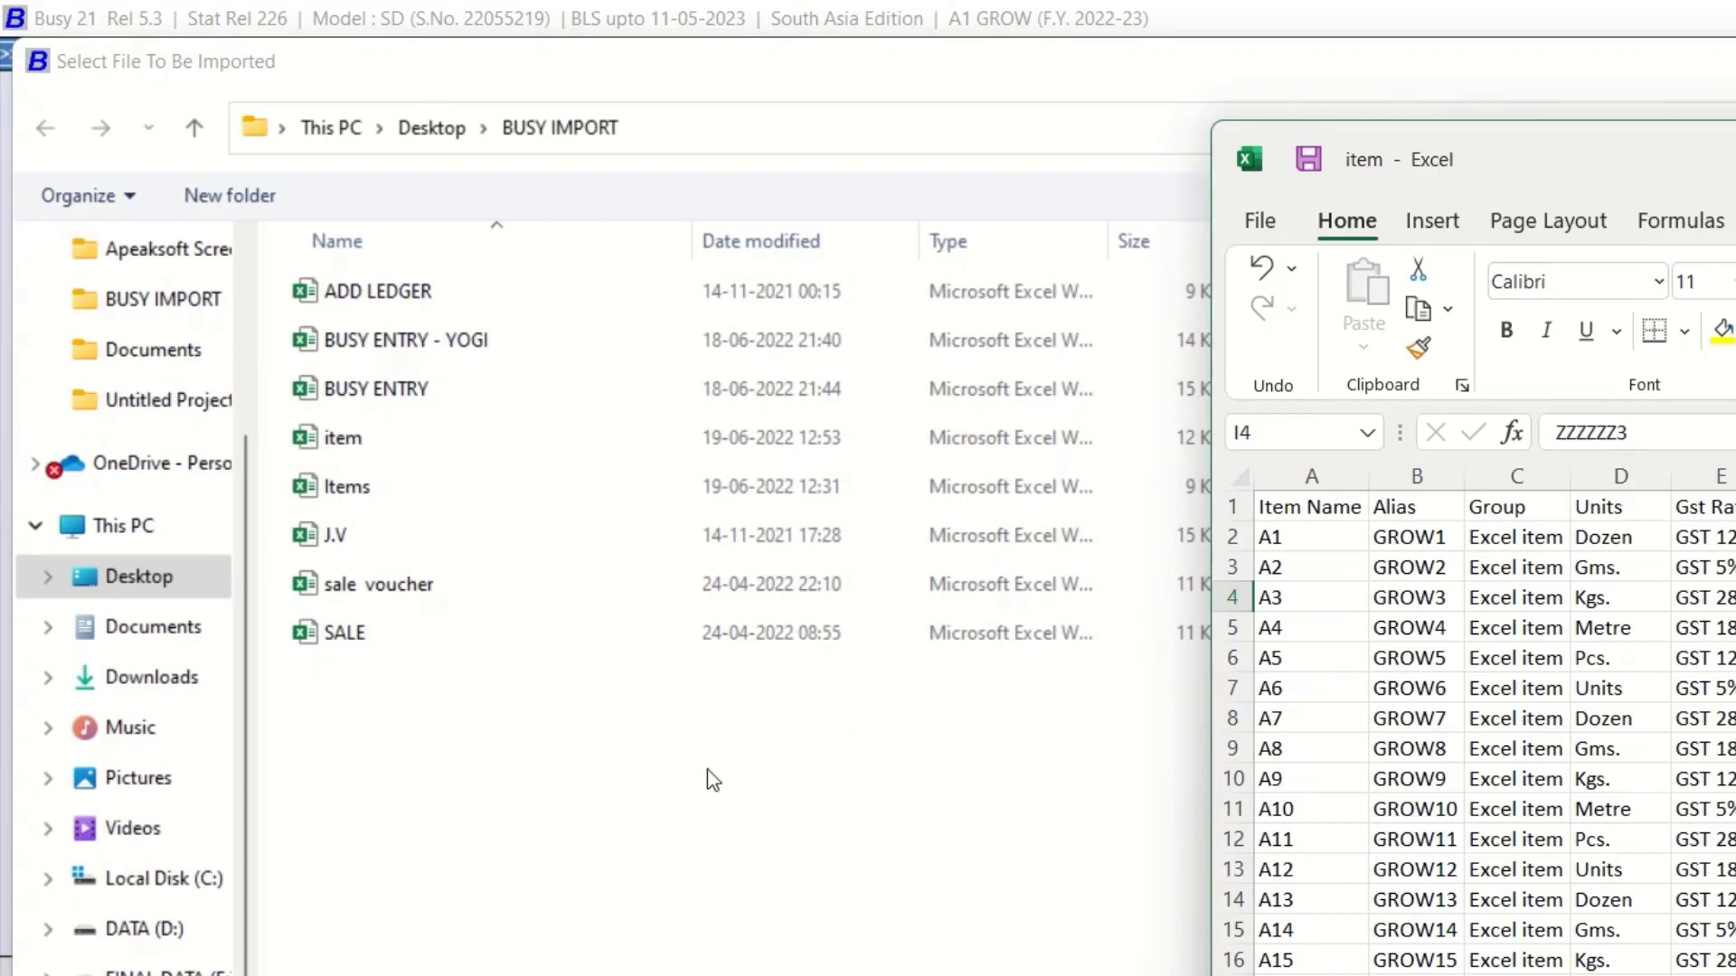
pyautogui.doubleClick(344, 484)
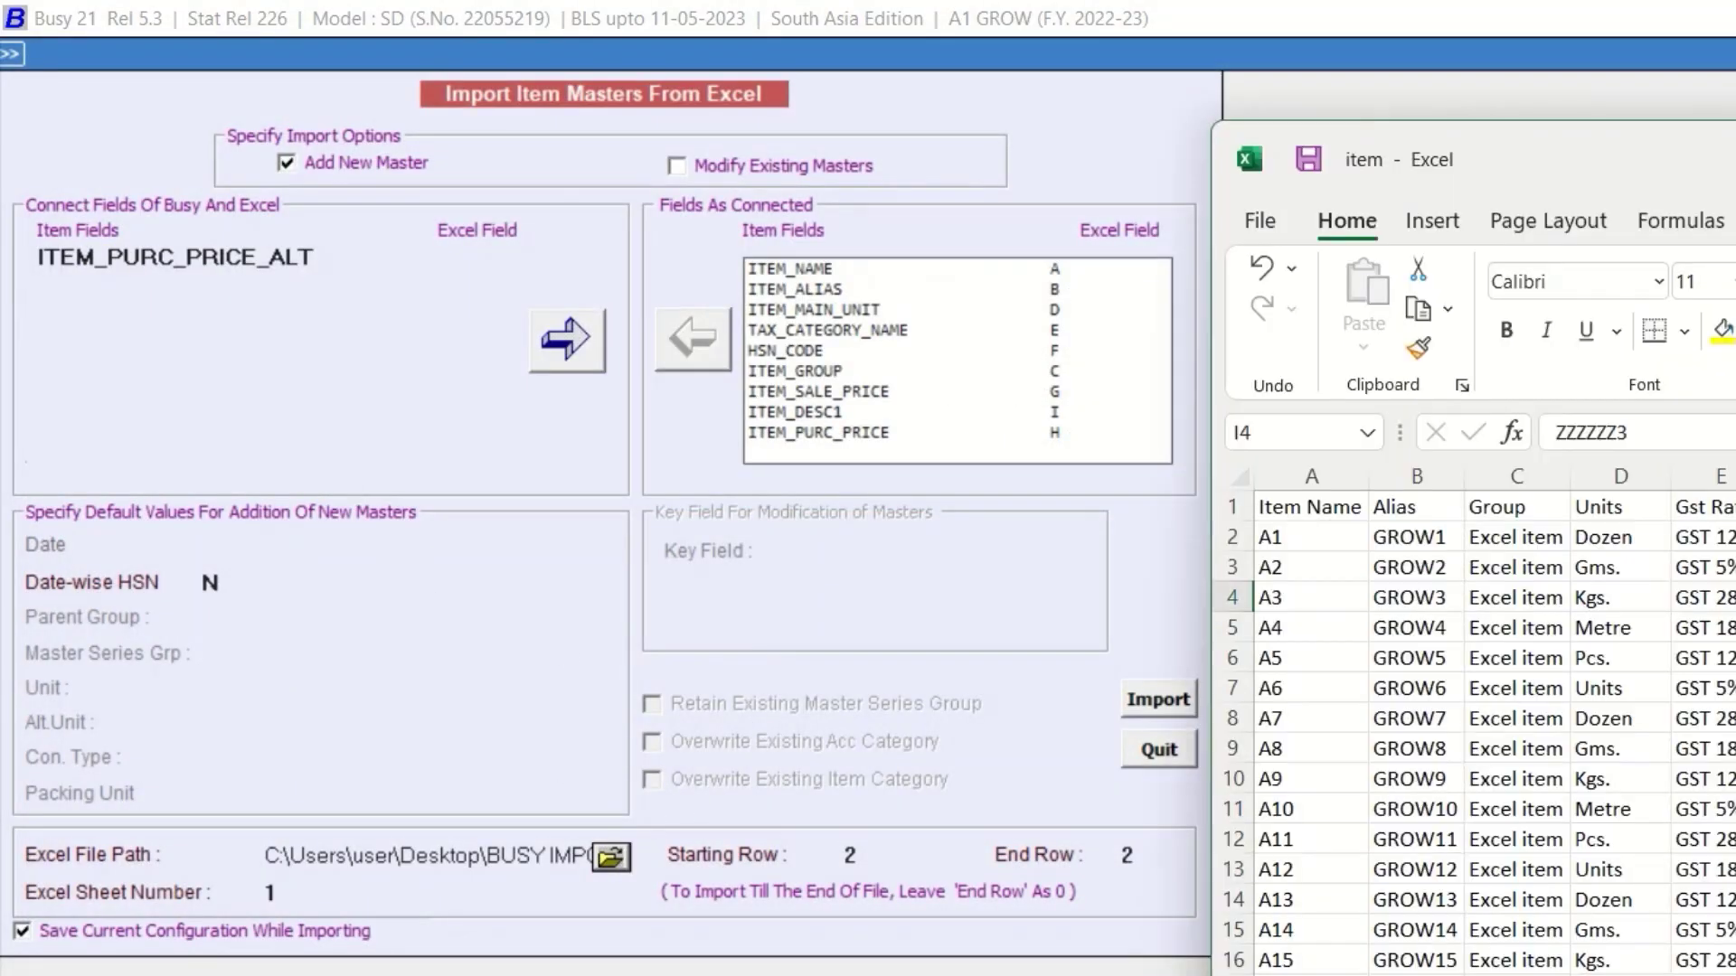
pyautogui.click(1226, 533)
pyautogui.scroll(-16, 1229, 825)
pyautogui.scroll(1, 1242, 904)
pyautogui.click(1231, 658)
pyautogui.hotkey('alt', 'Tab')
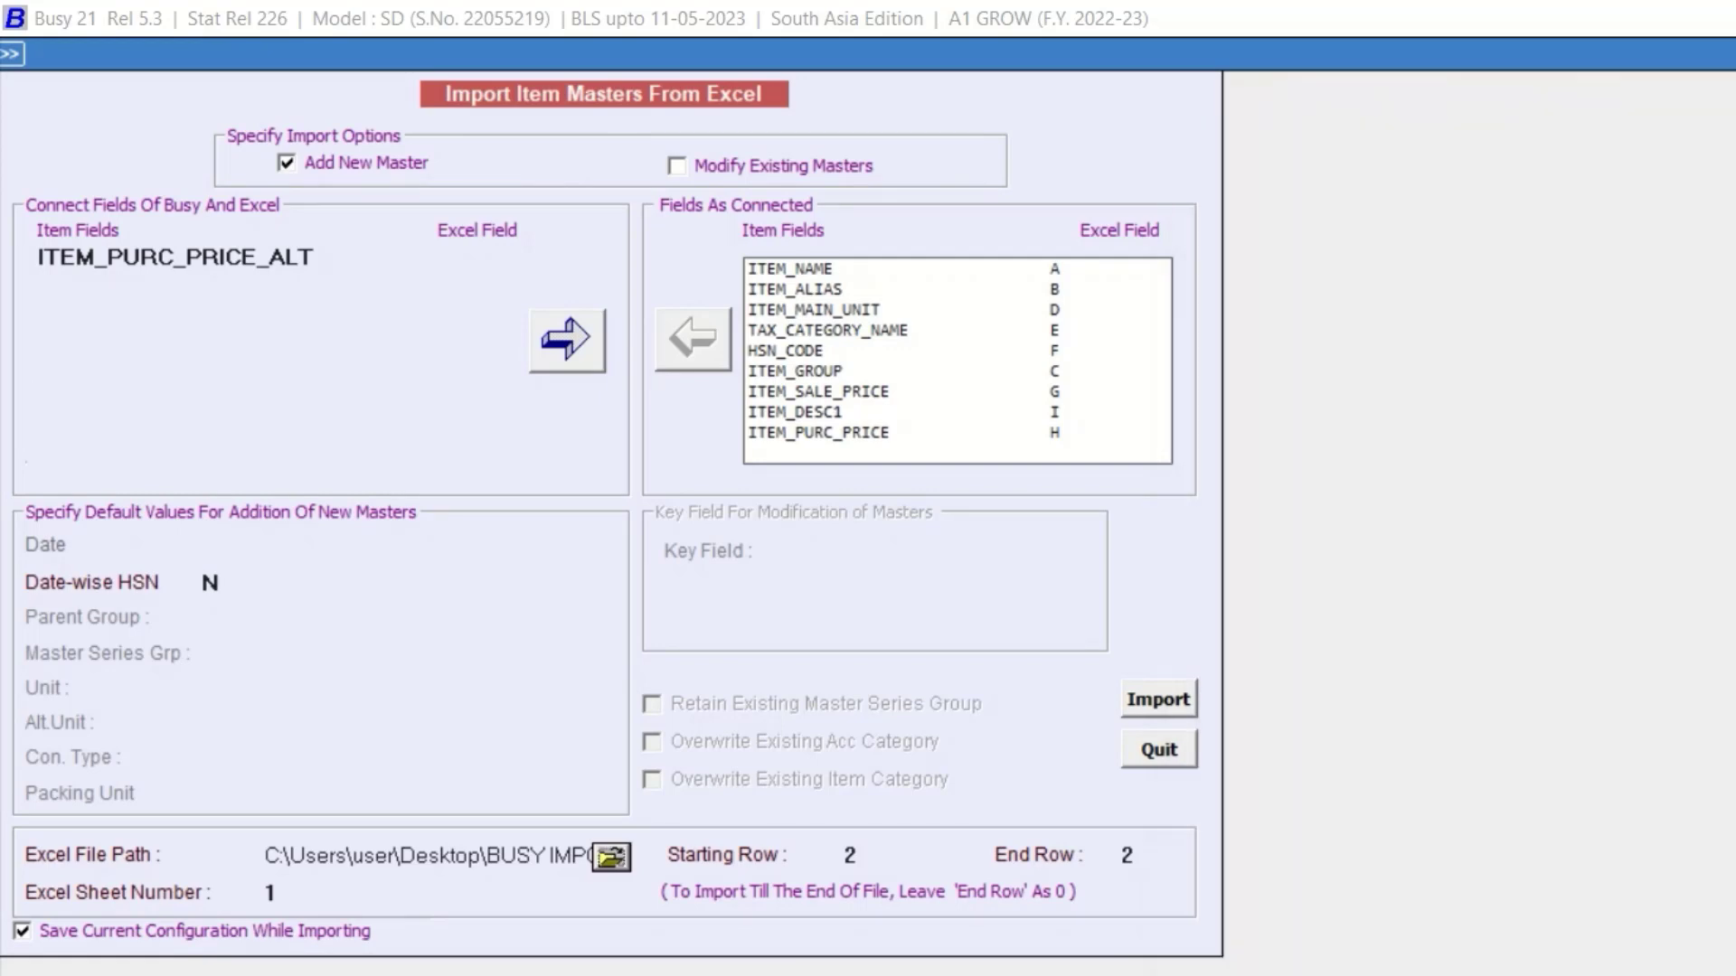
# - Set the starting row to 2 and the end row to 51 for the import in Busy
pyautogui.click(852, 854)
pyautogui.write('2')
pyautogui.click(1134, 861)
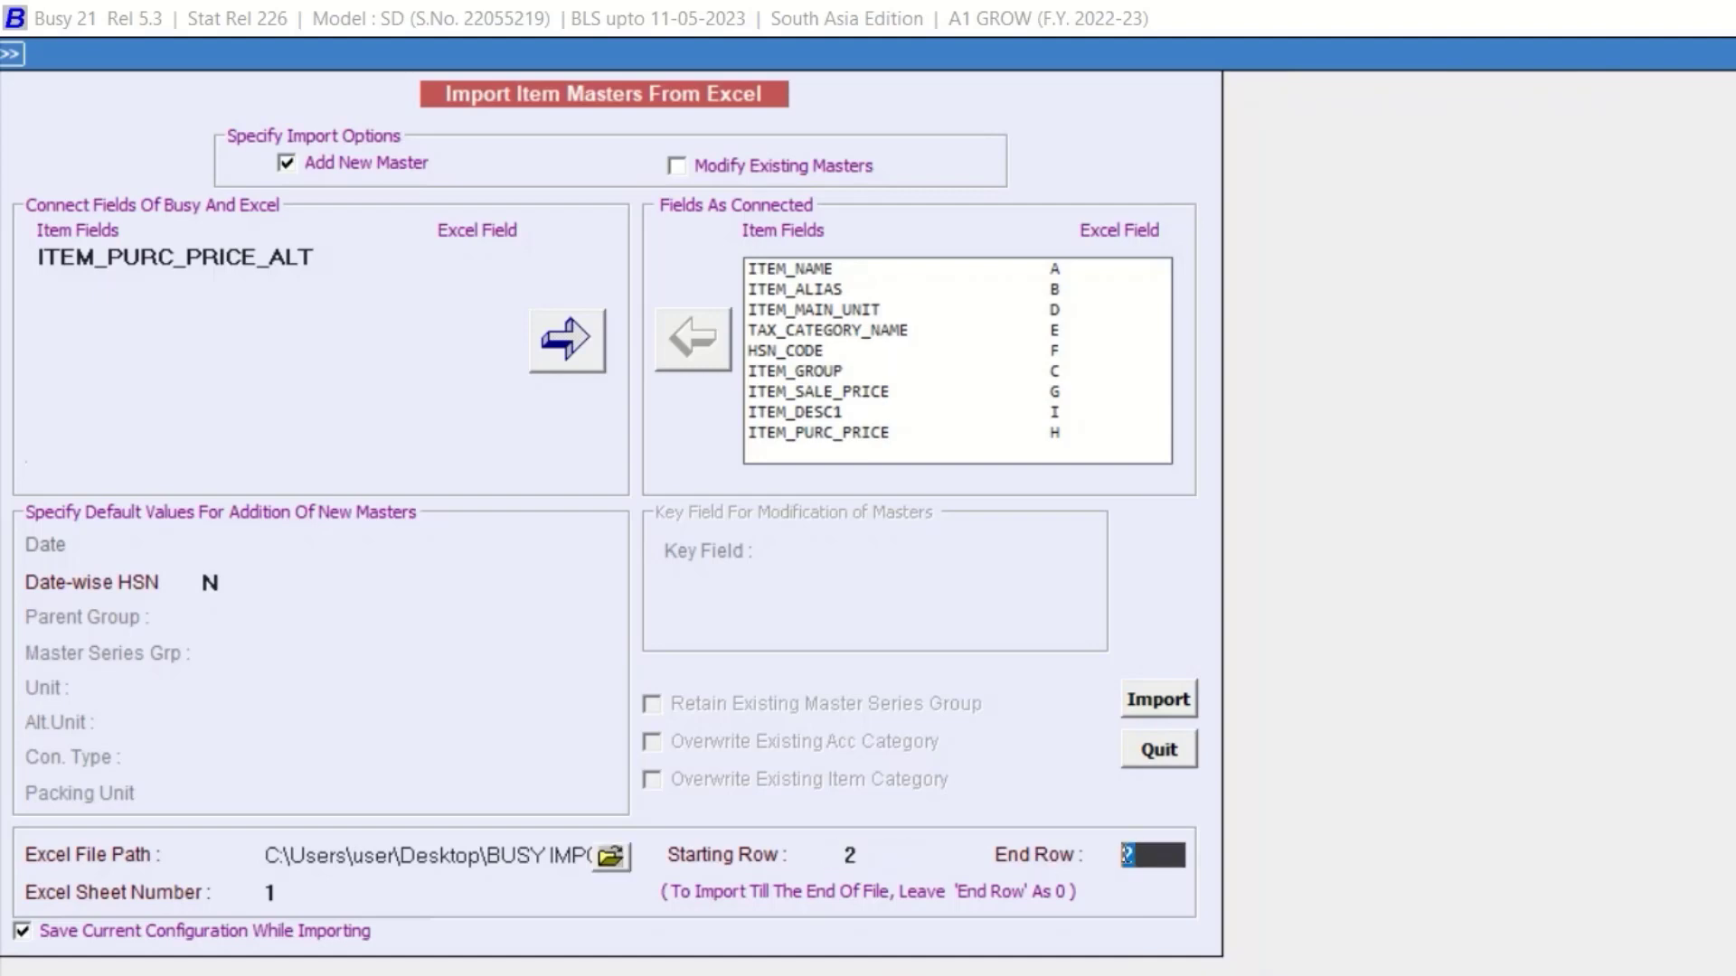
pyautogui.write('51')
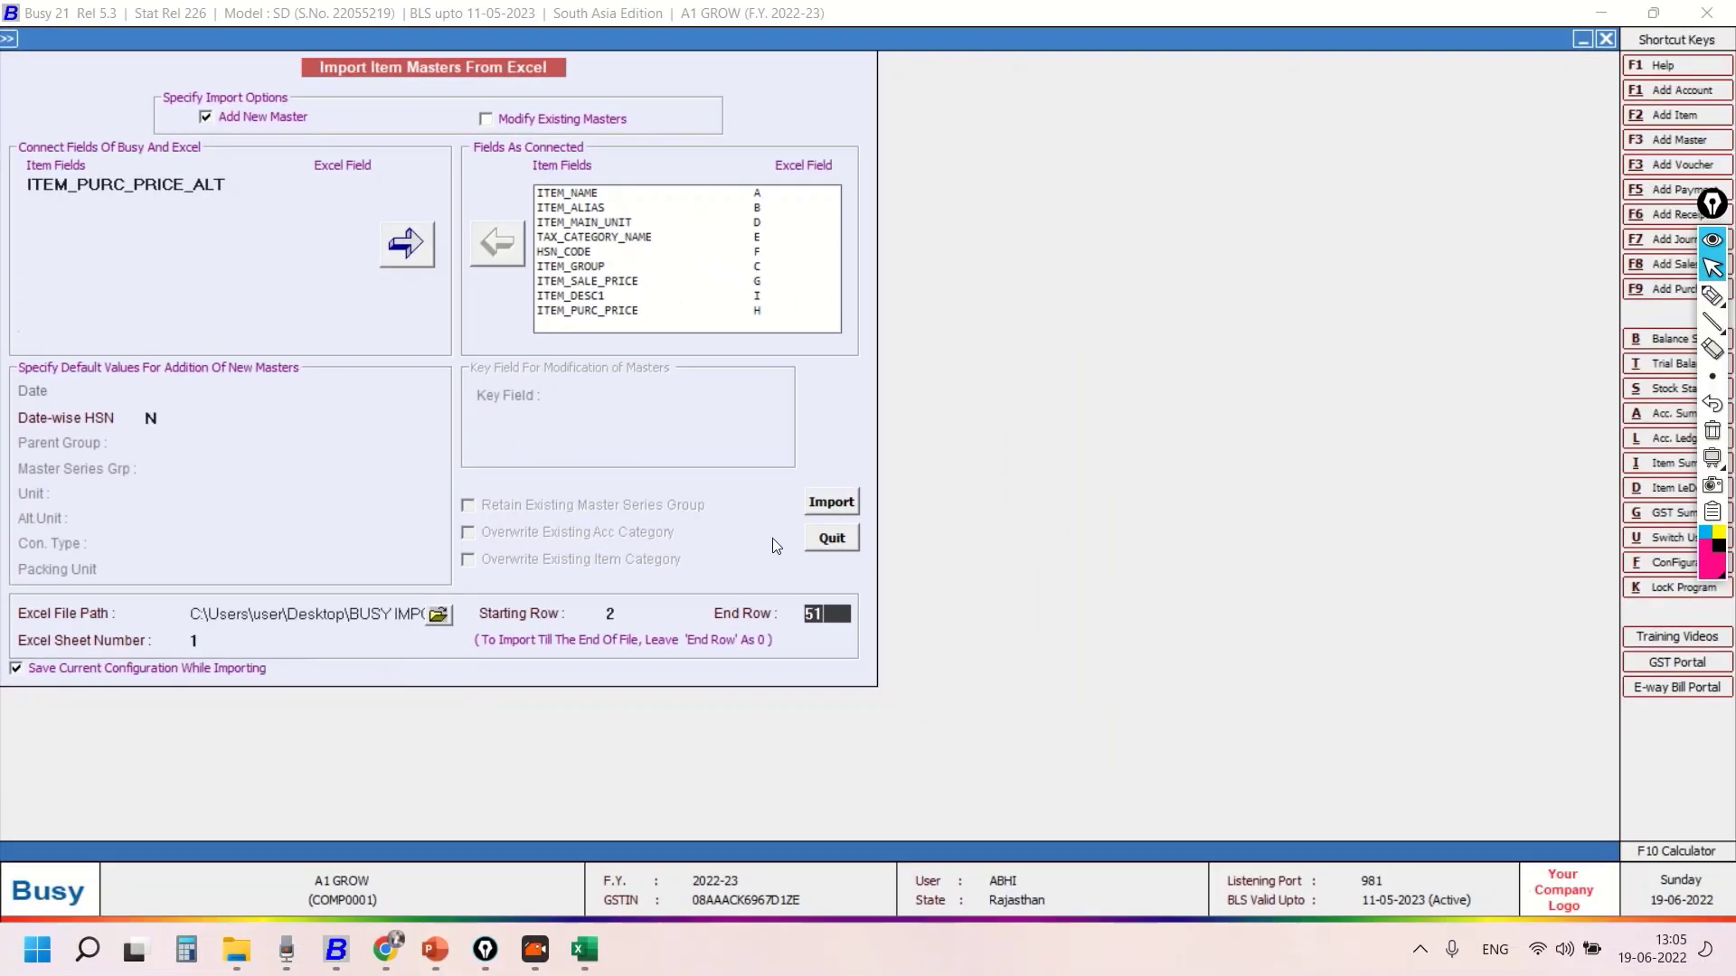
pyautogui.press('Return')
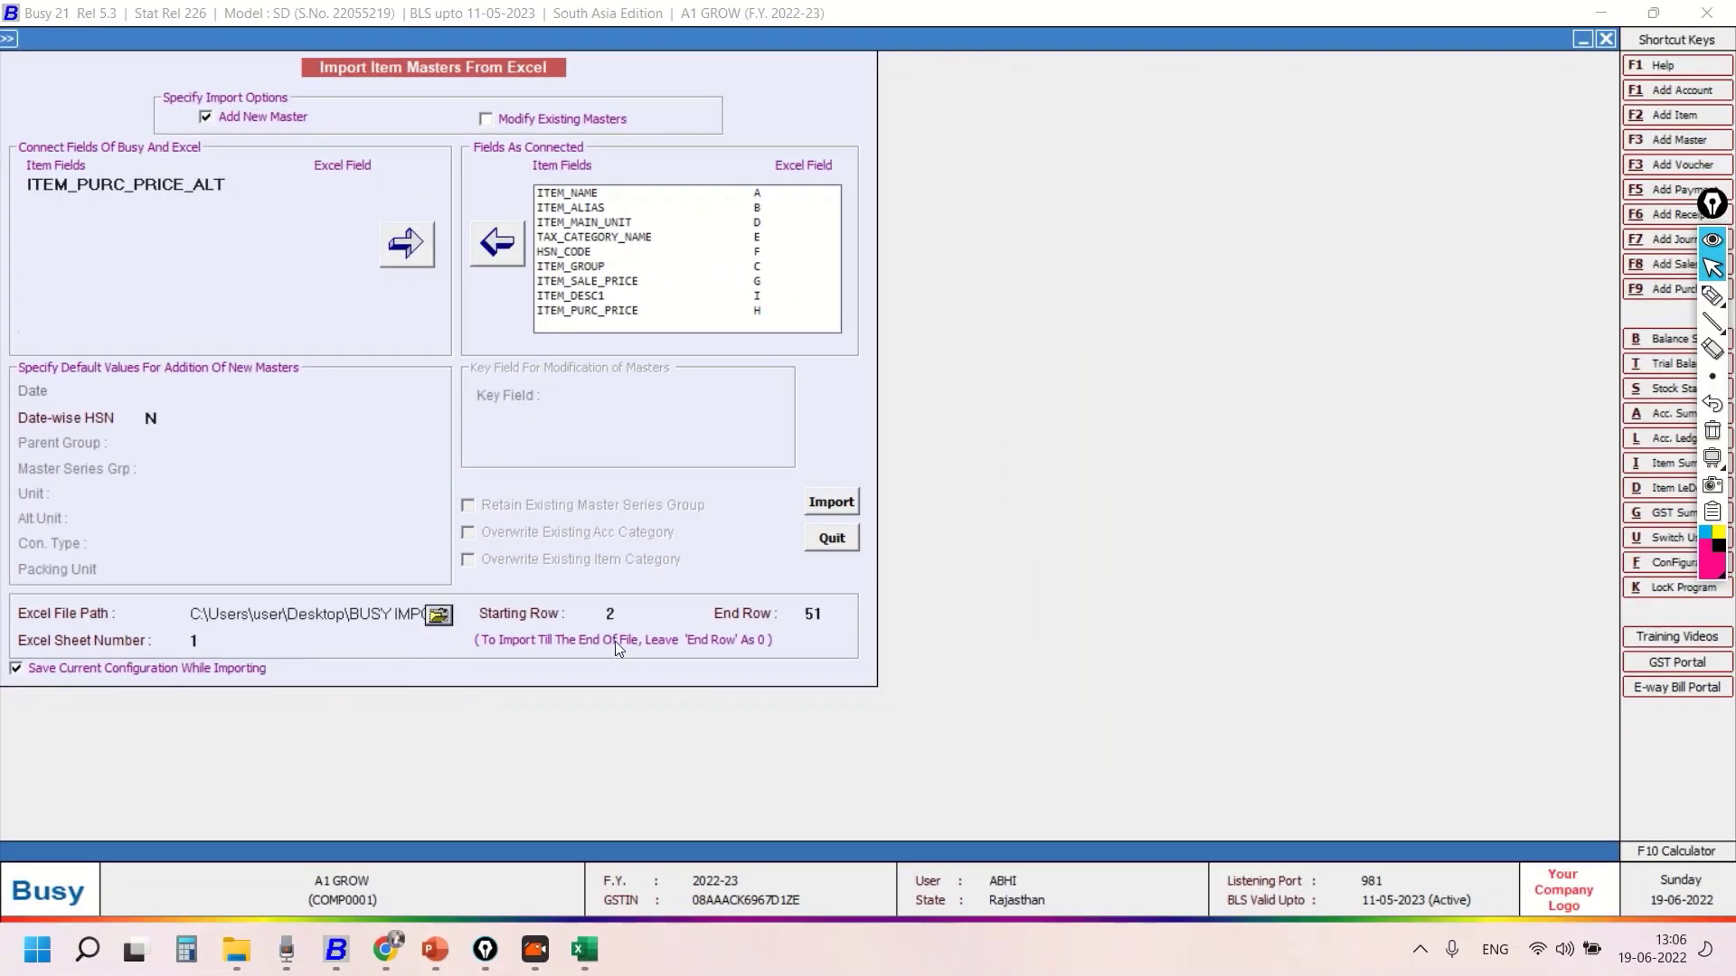
# - Run the item master import from Excel, confirm it and close the import screen
pyautogui.click(838, 503)
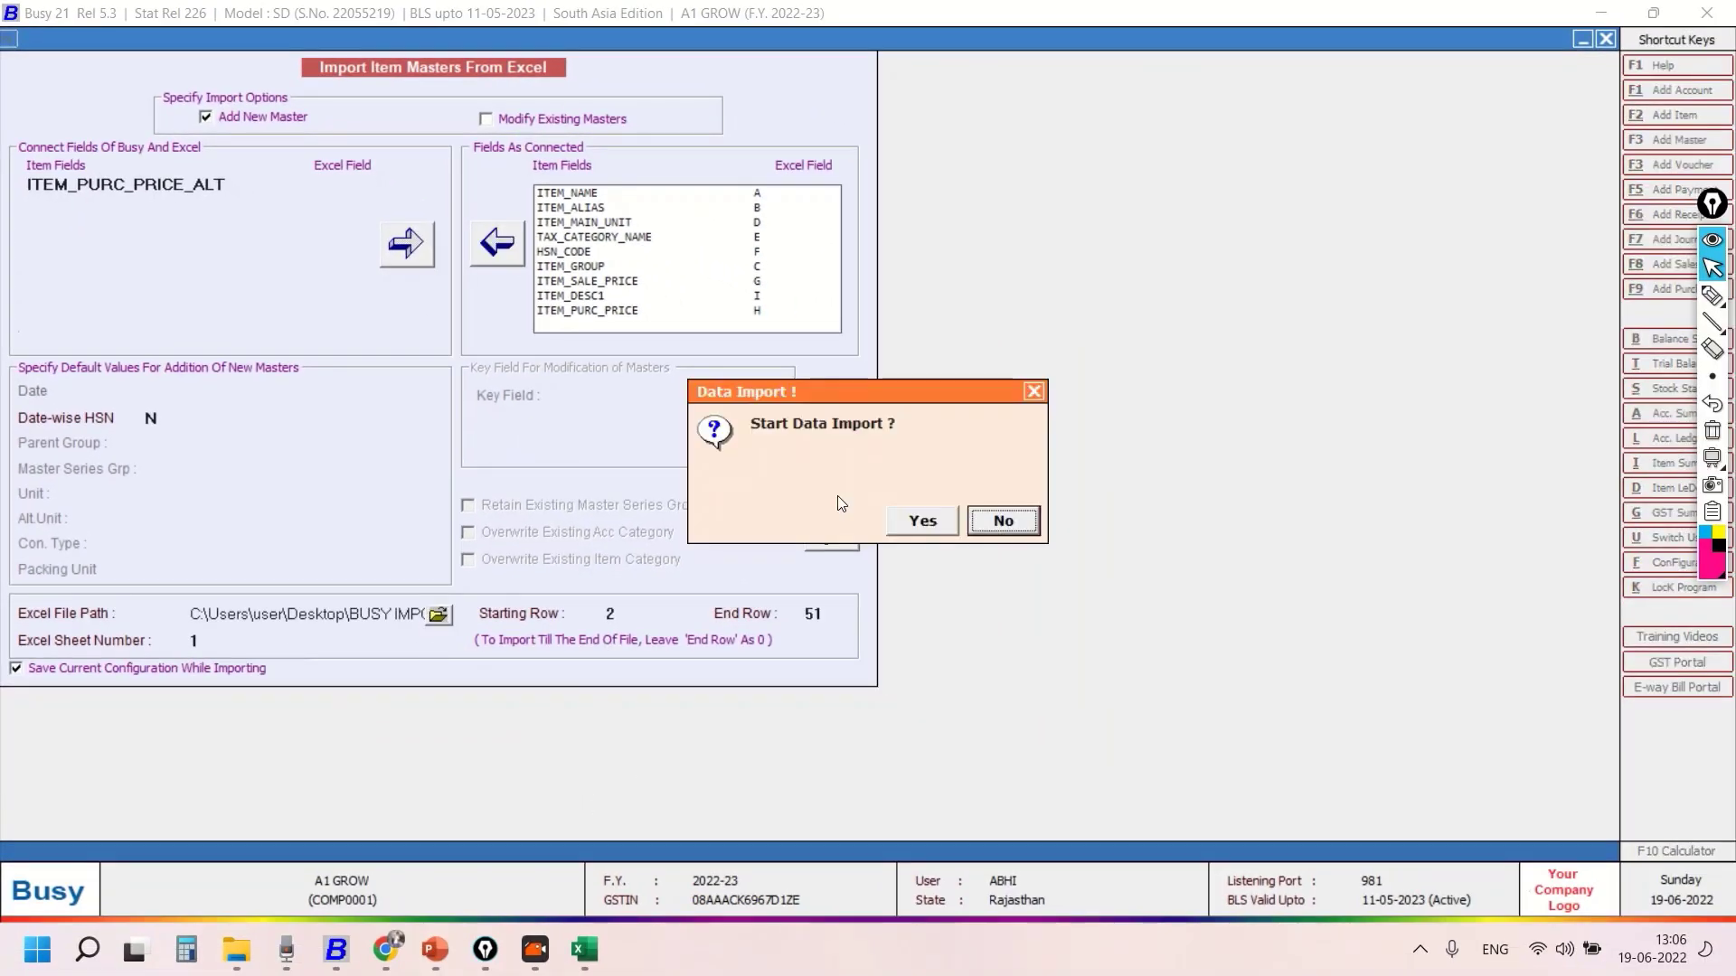
pyautogui.click(928, 524)
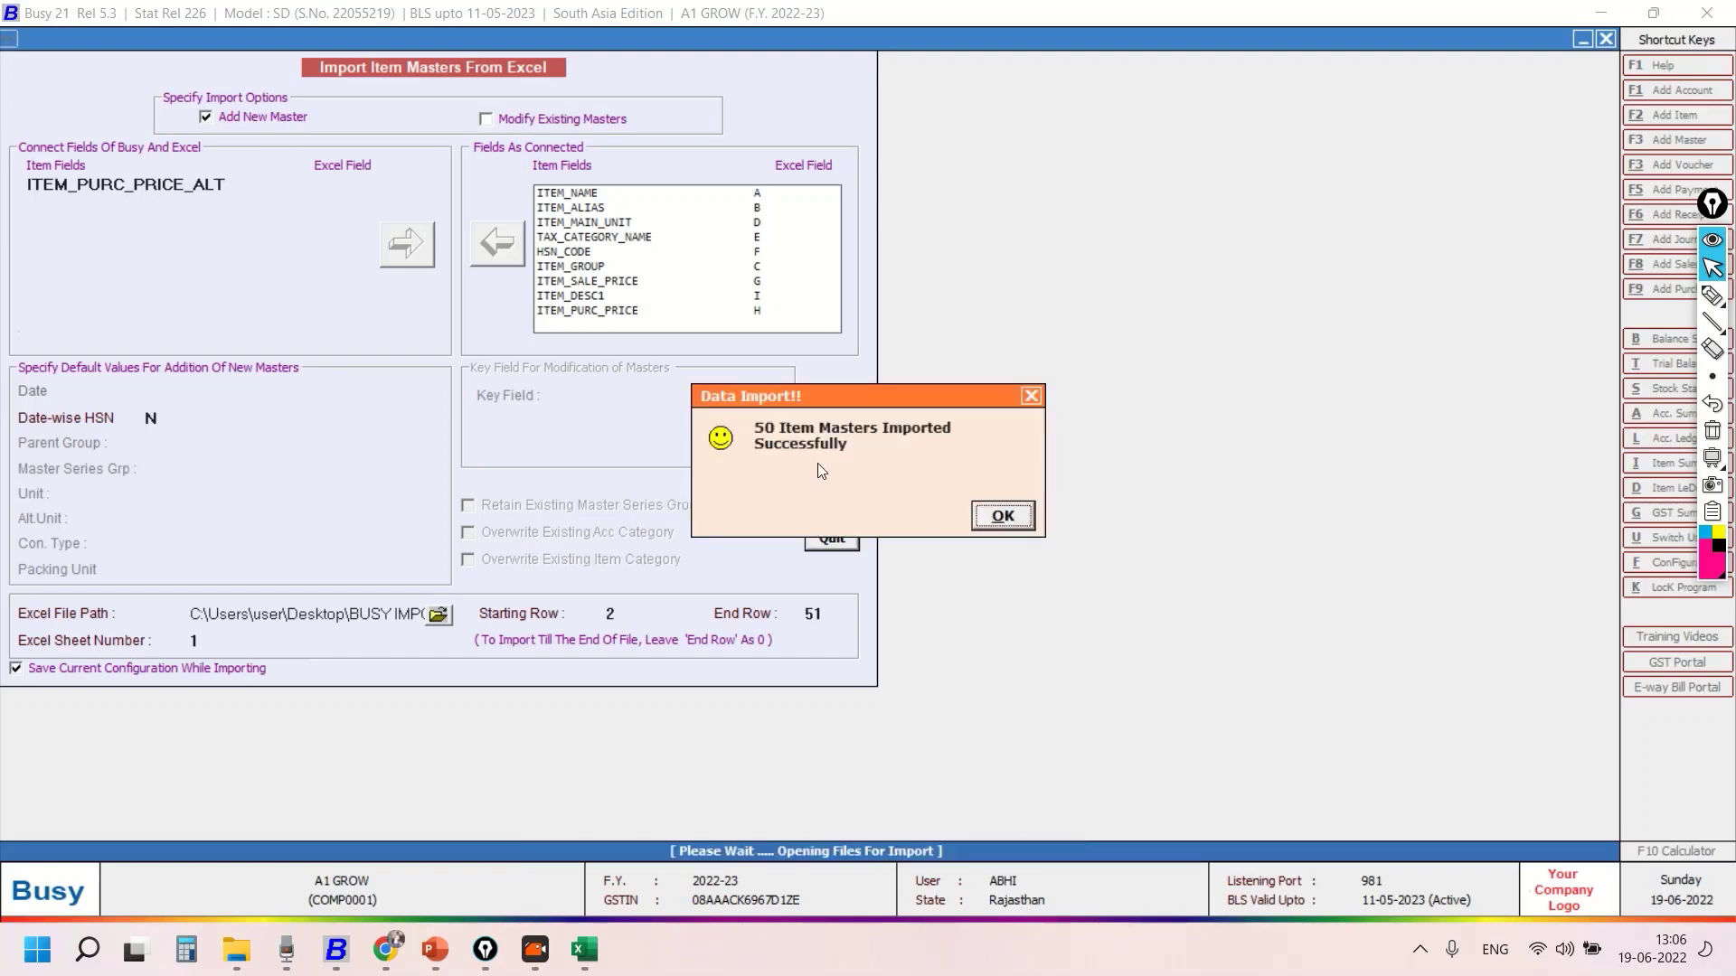
pyautogui.click(1001, 516)
pyautogui.press('Escape')
pyautogui.press('Escape')
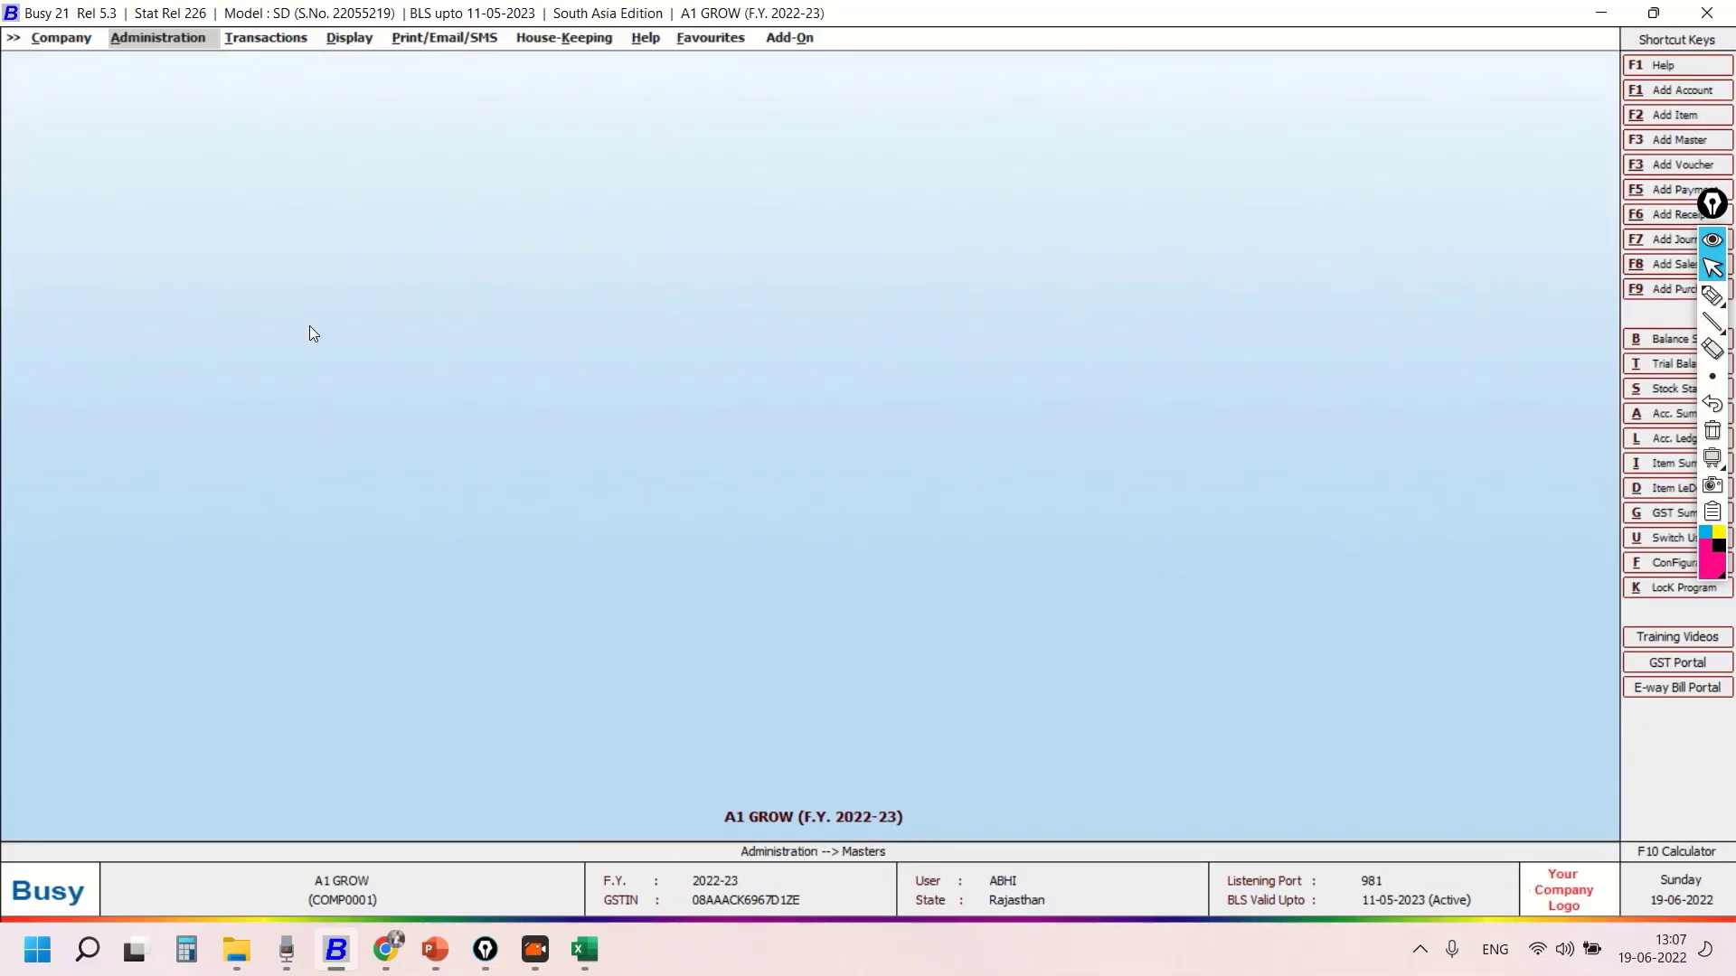
# - Open the list of item masters in the configurable alphabetical format for the Excel item group
pyautogui.press('Return')
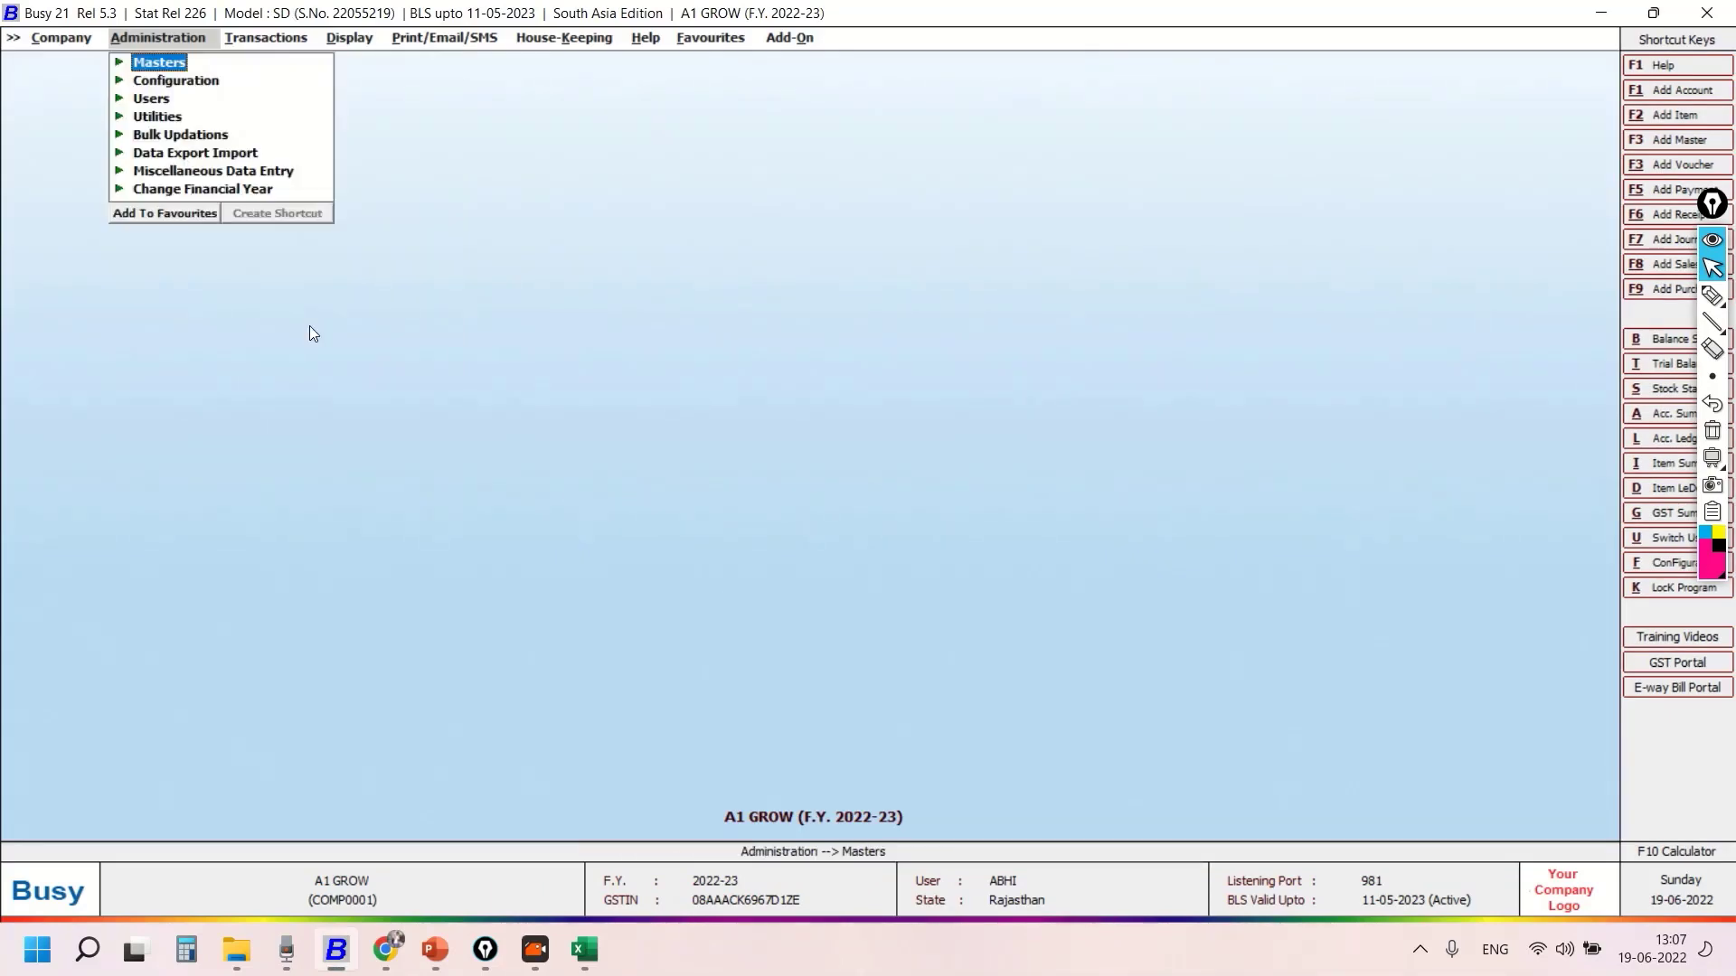
pyautogui.press('Return')
pyautogui.press('Down')
pyautogui.press('Down')
pyautogui.press('Down')
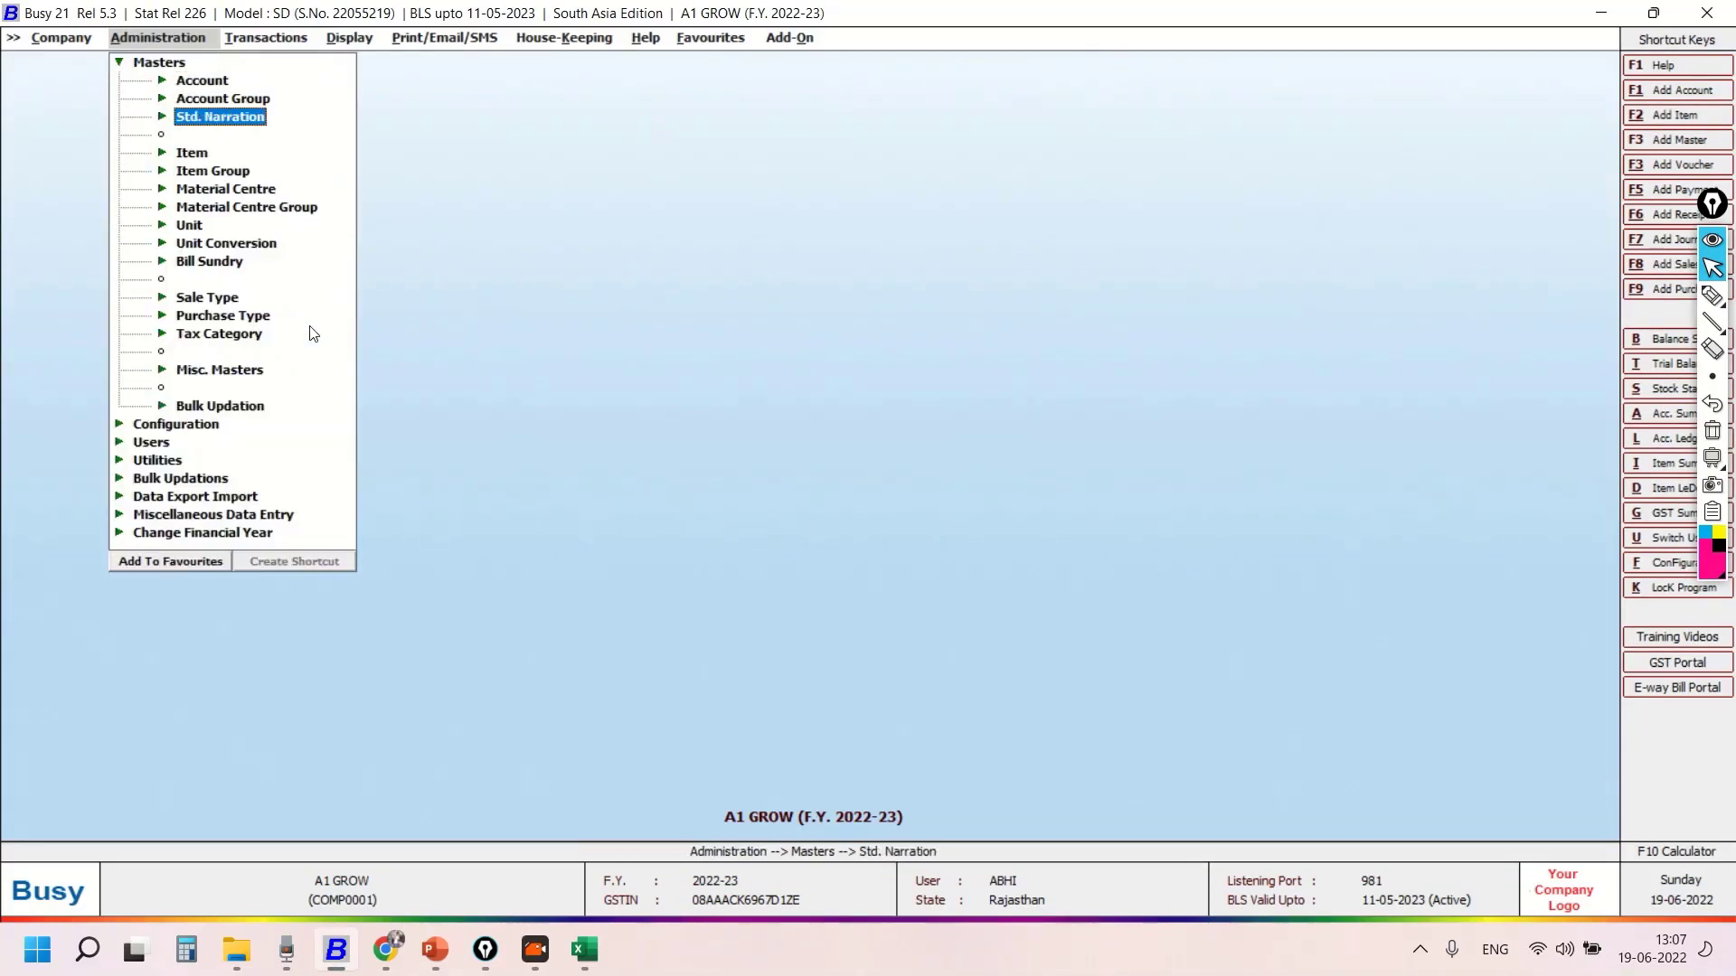
pyautogui.press('Return')
pyautogui.press('Down')
pyautogui.press('Down')
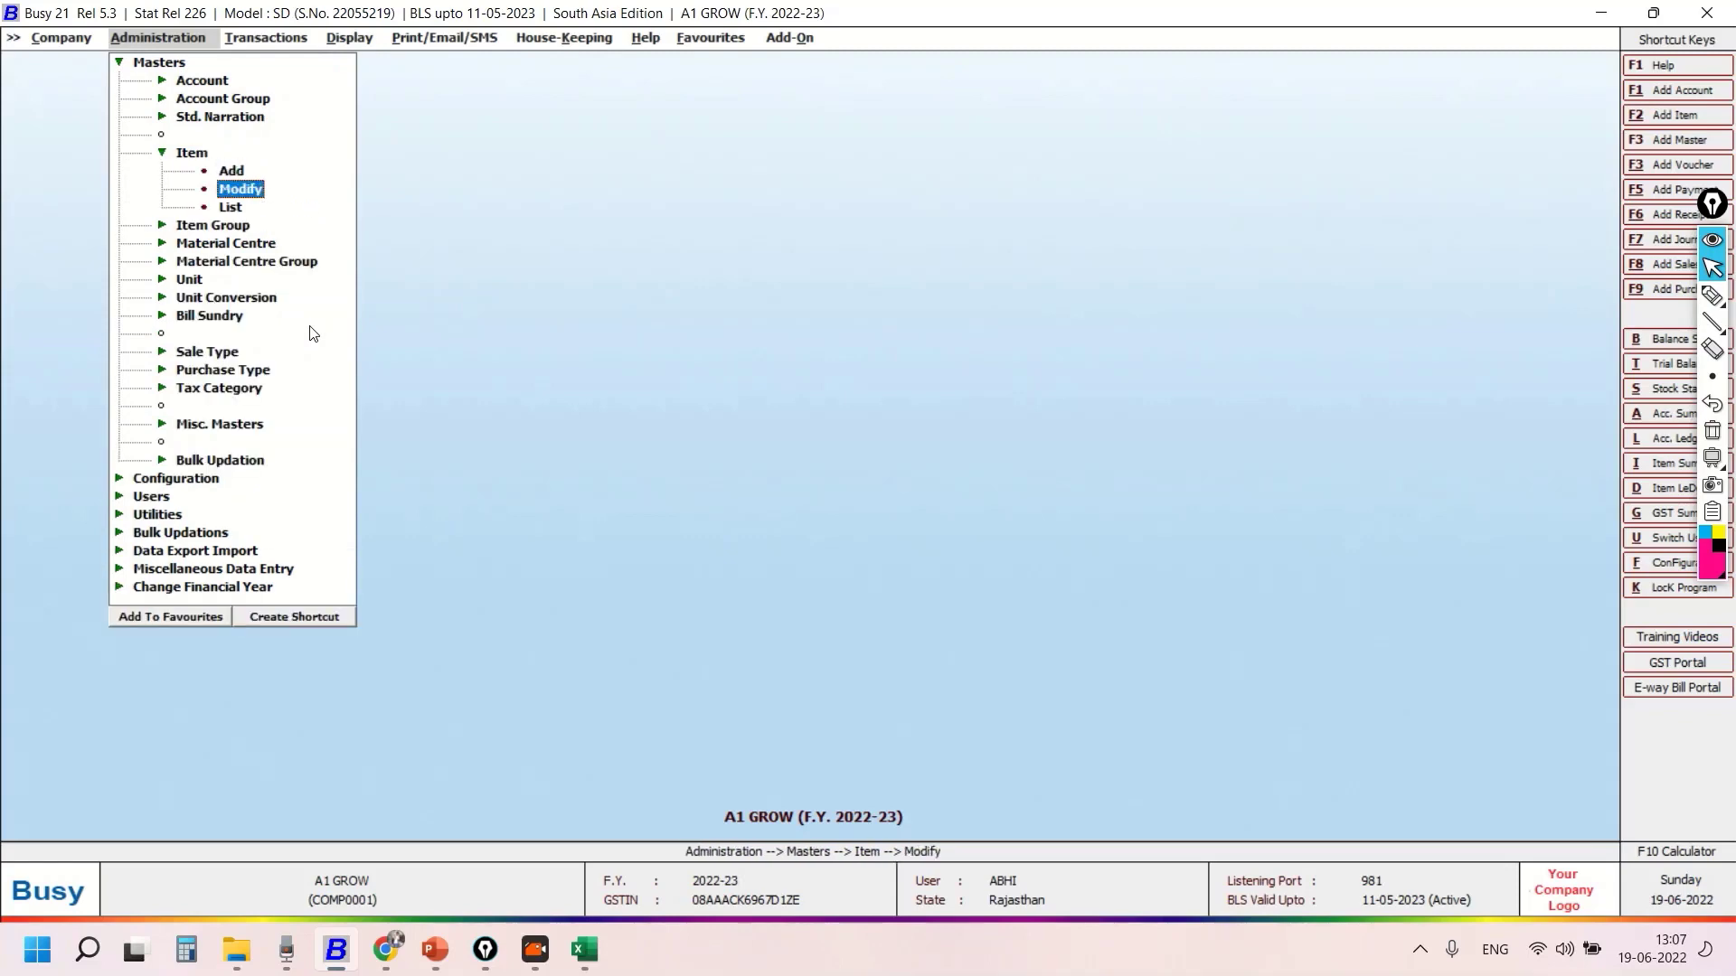
pyautogui.press('Return')
pyautogui.press('Return')
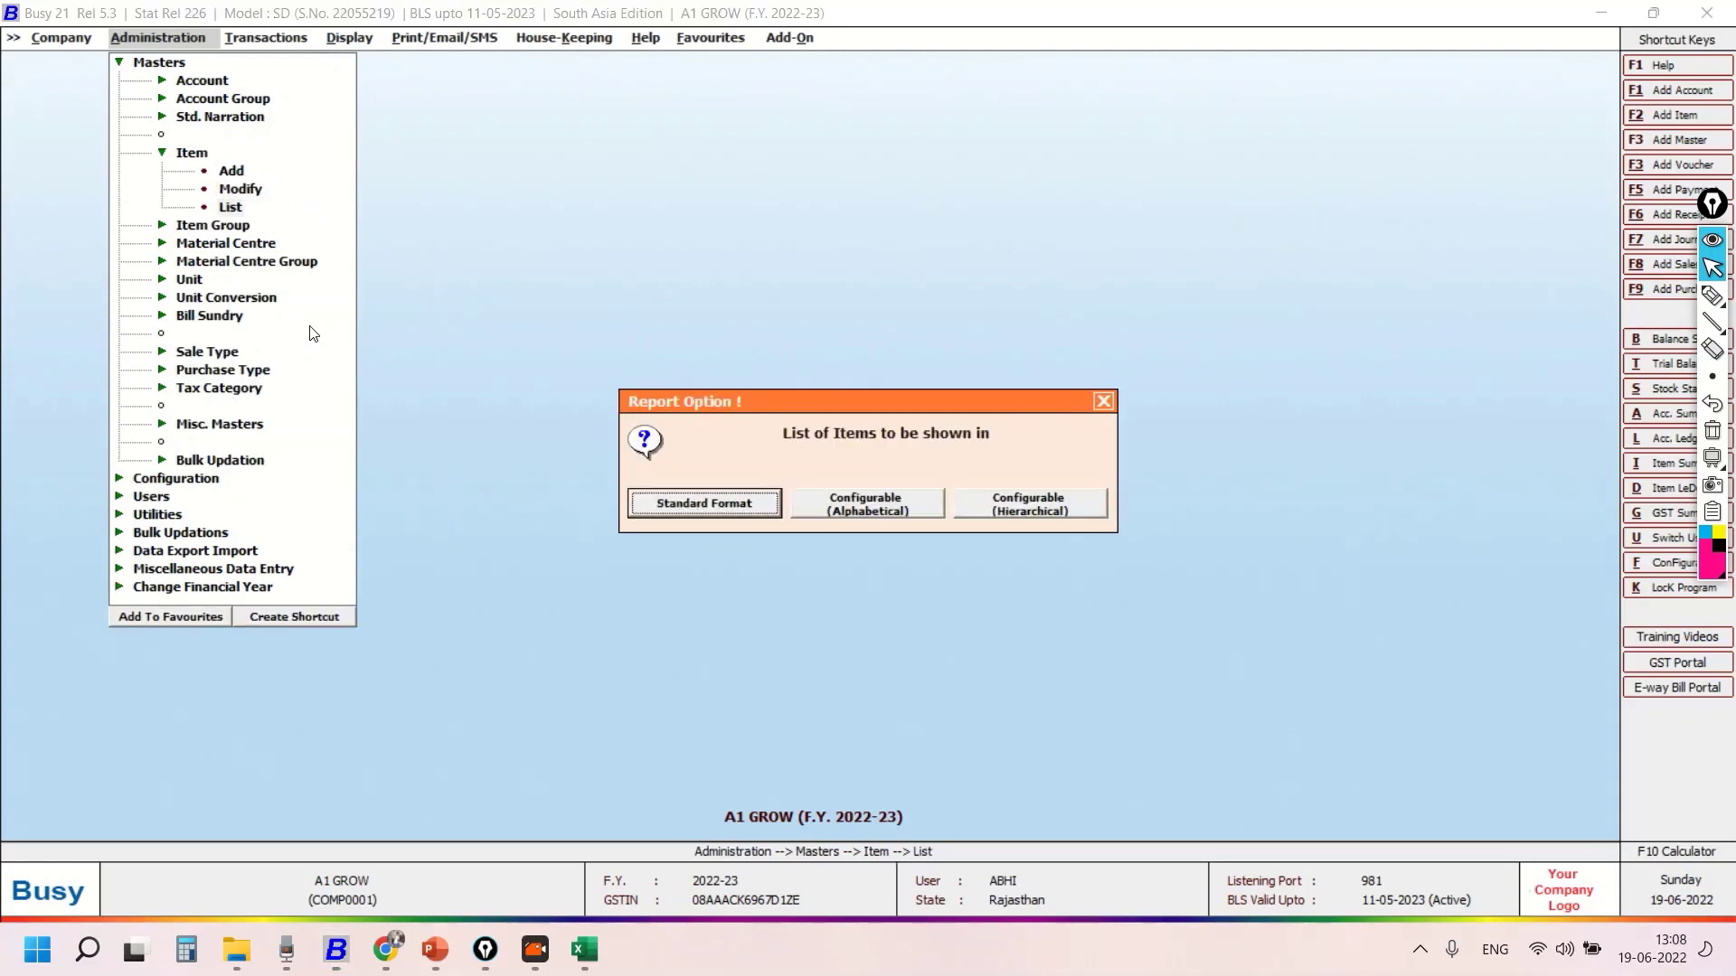
pyautogui.press('Right')
pyautogui.press('Return')
pyautogui.press('Right')
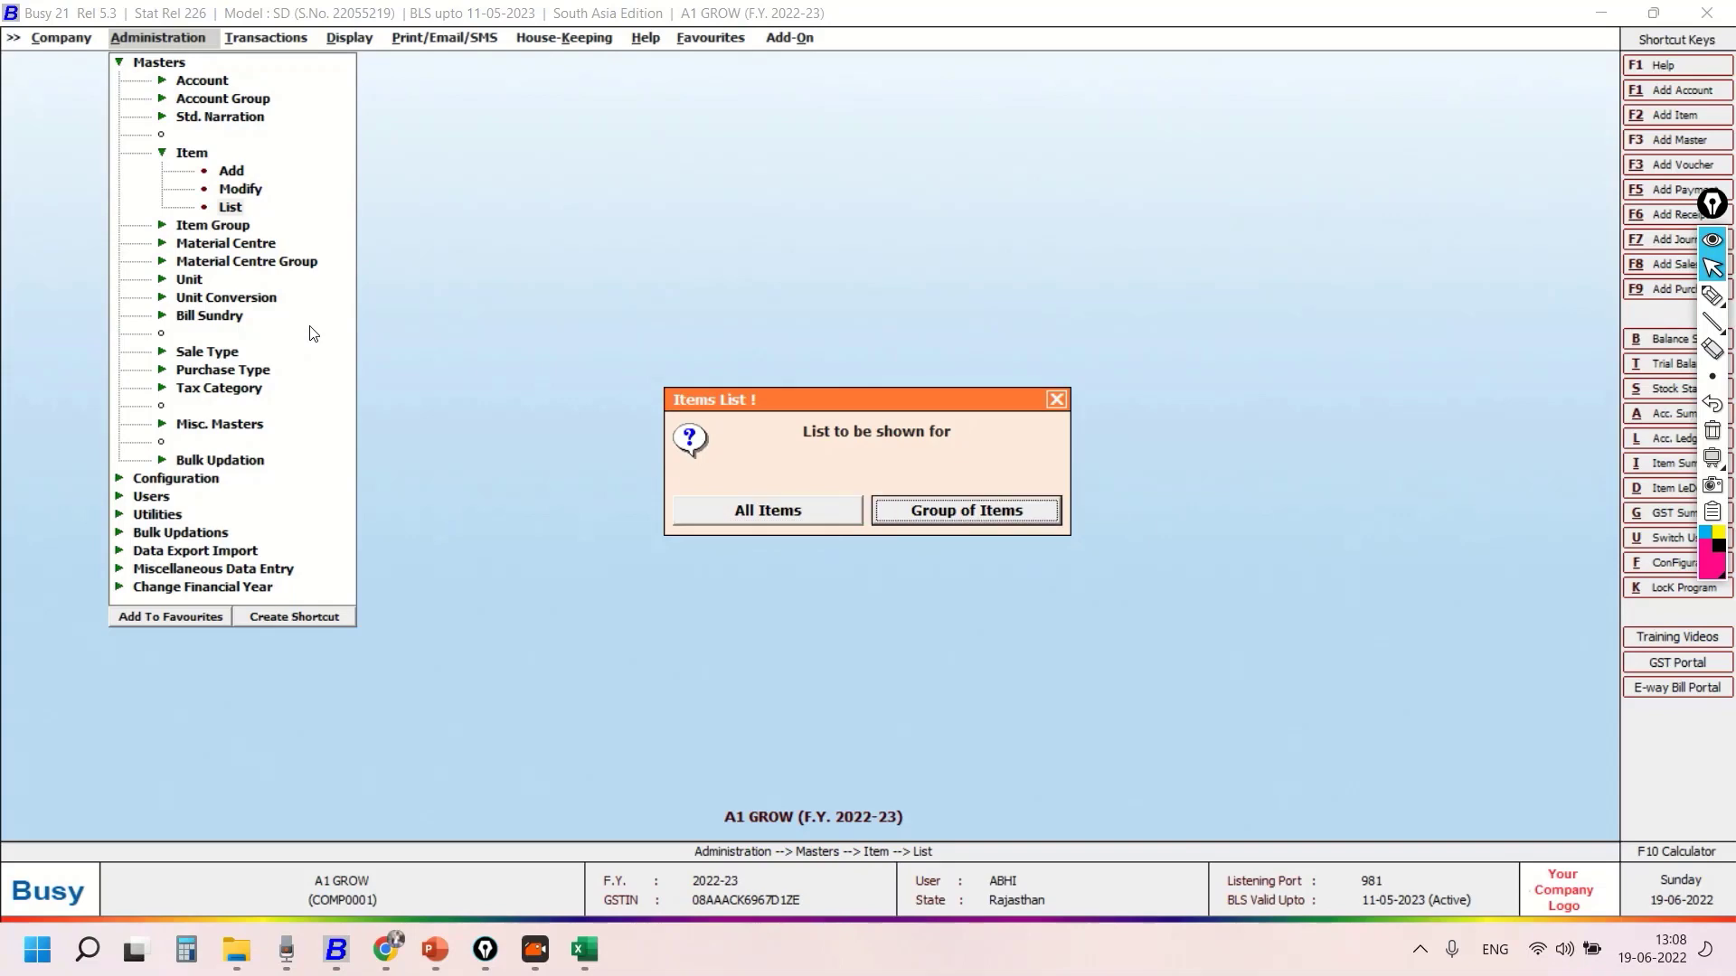
pyautogui.press('Return')
pyautogui.press('Return')
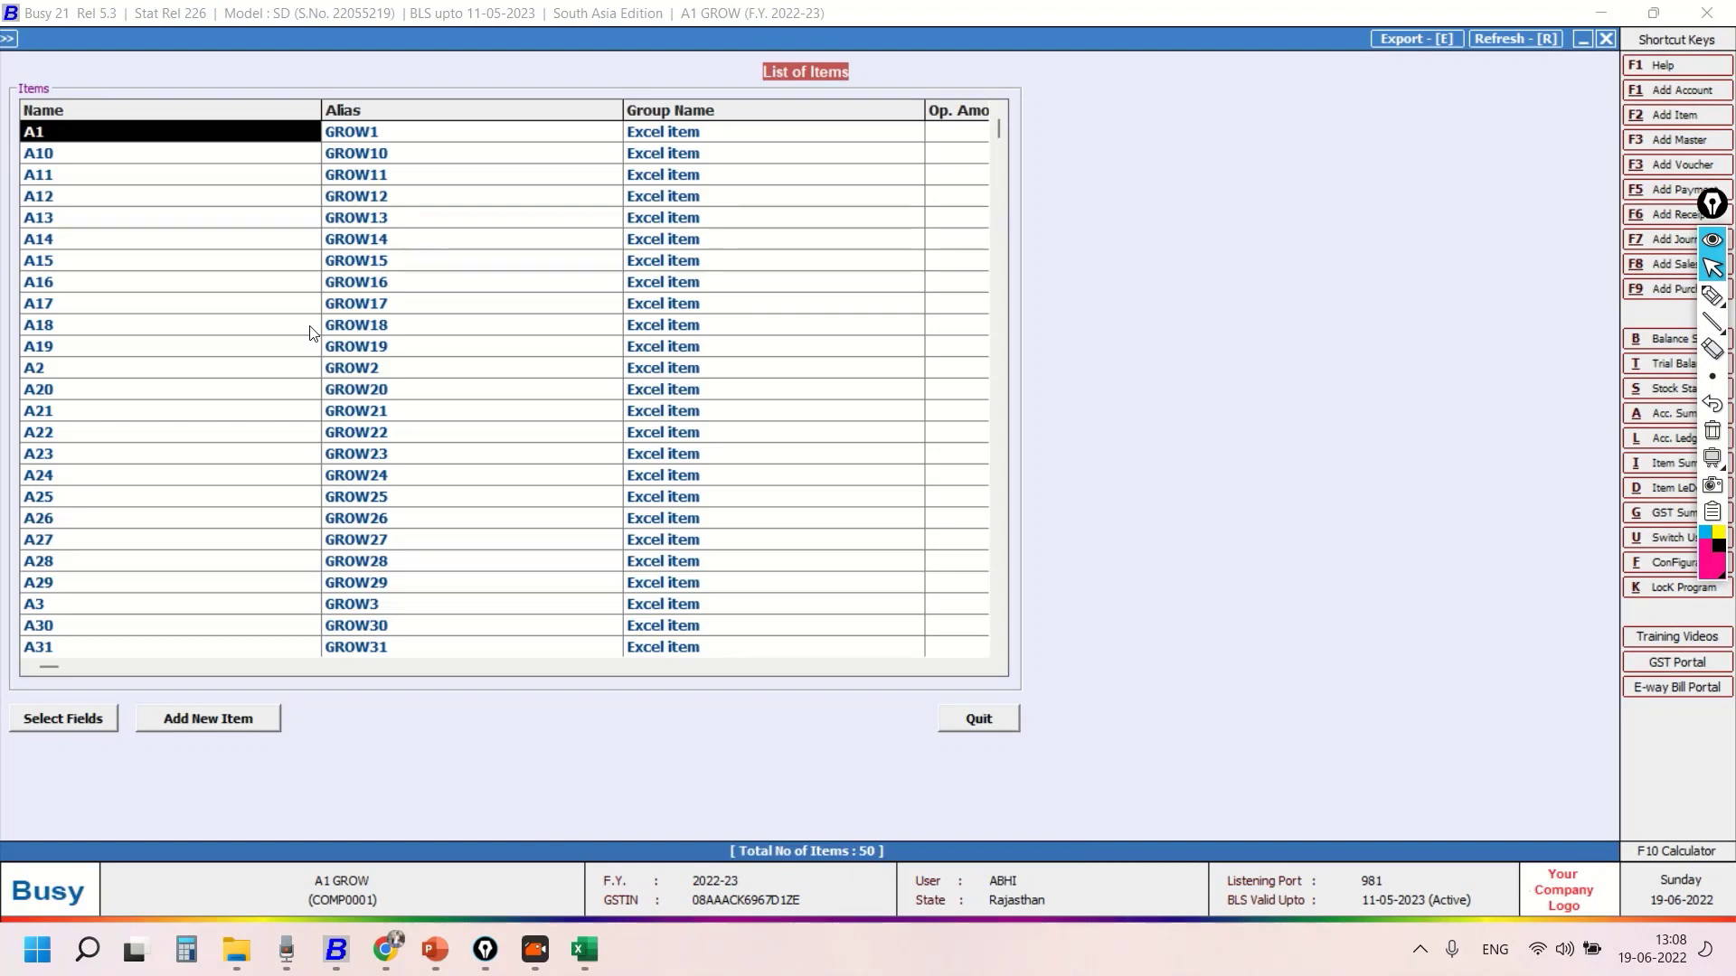
# - Look through the imported items in the list, checking their names, aliases and group names
pyautogui.press('Down')
pyautogui.press('Down')
pyautogui.press('Down')
pyautogui.press('Down')
pyautogui.press('Down')
pyautogui.press('Down')
pyautogui.press('Down')
pyautogui.press('Down')
pyautogui.press('Down')
pyautogui.press('Down')
pyautogui.press('Down')
pyautogui.press('Down')
pyautogui.press('Down')
pyautogui.press('Down')
pyautogui.press('Down')
pyautogui.press('Down')
pyautogui.press('Down')
pyautogui.press('Down')
pyautogui.press('Down')
pyautogui.press('Down')
pyautogui.press('Down')
pyautogui.press('Down')
pyautogui.press('Down')
pyautogui.press('Down')
pyautogui.press('Down')
pyautogui.press('Down')
pyautogui.press('Home')
pyautogui.press('Right')
pyautogui.press('Right')
pyautogui.press('Left')
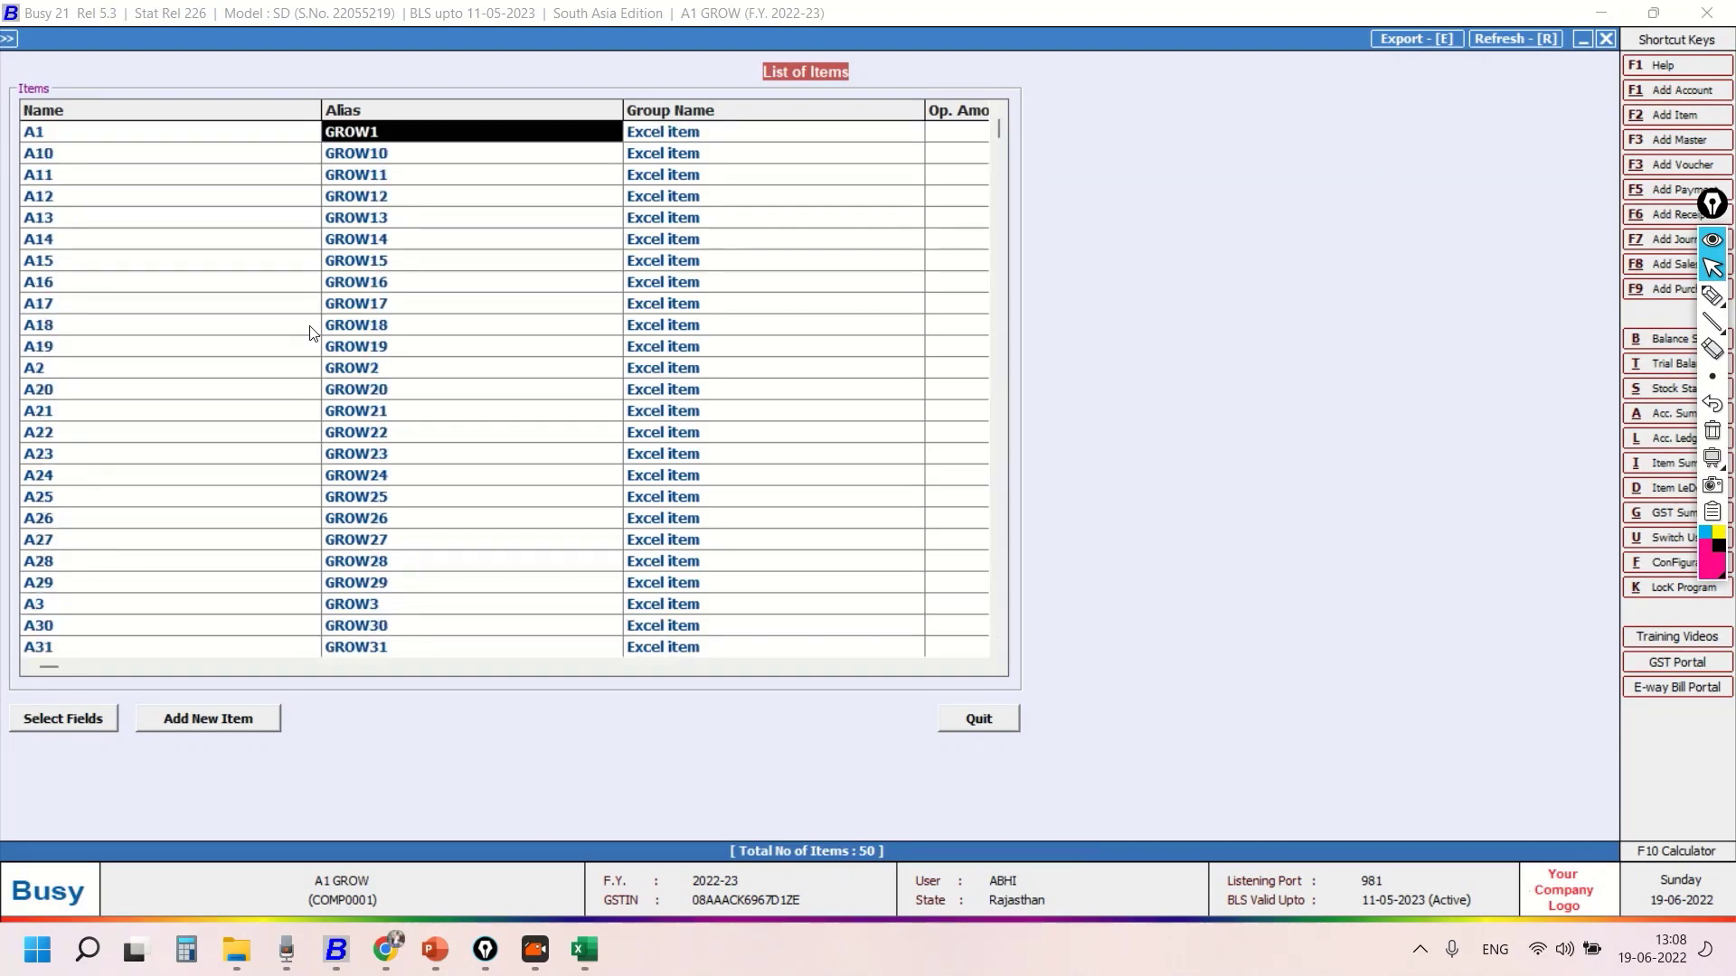
# - Open item A1's master and review its alias, print name, group, unit, tax category, HSN code, prices and description, then return to the list
pyautogui.press('Left')
pyautogui.press('Return')
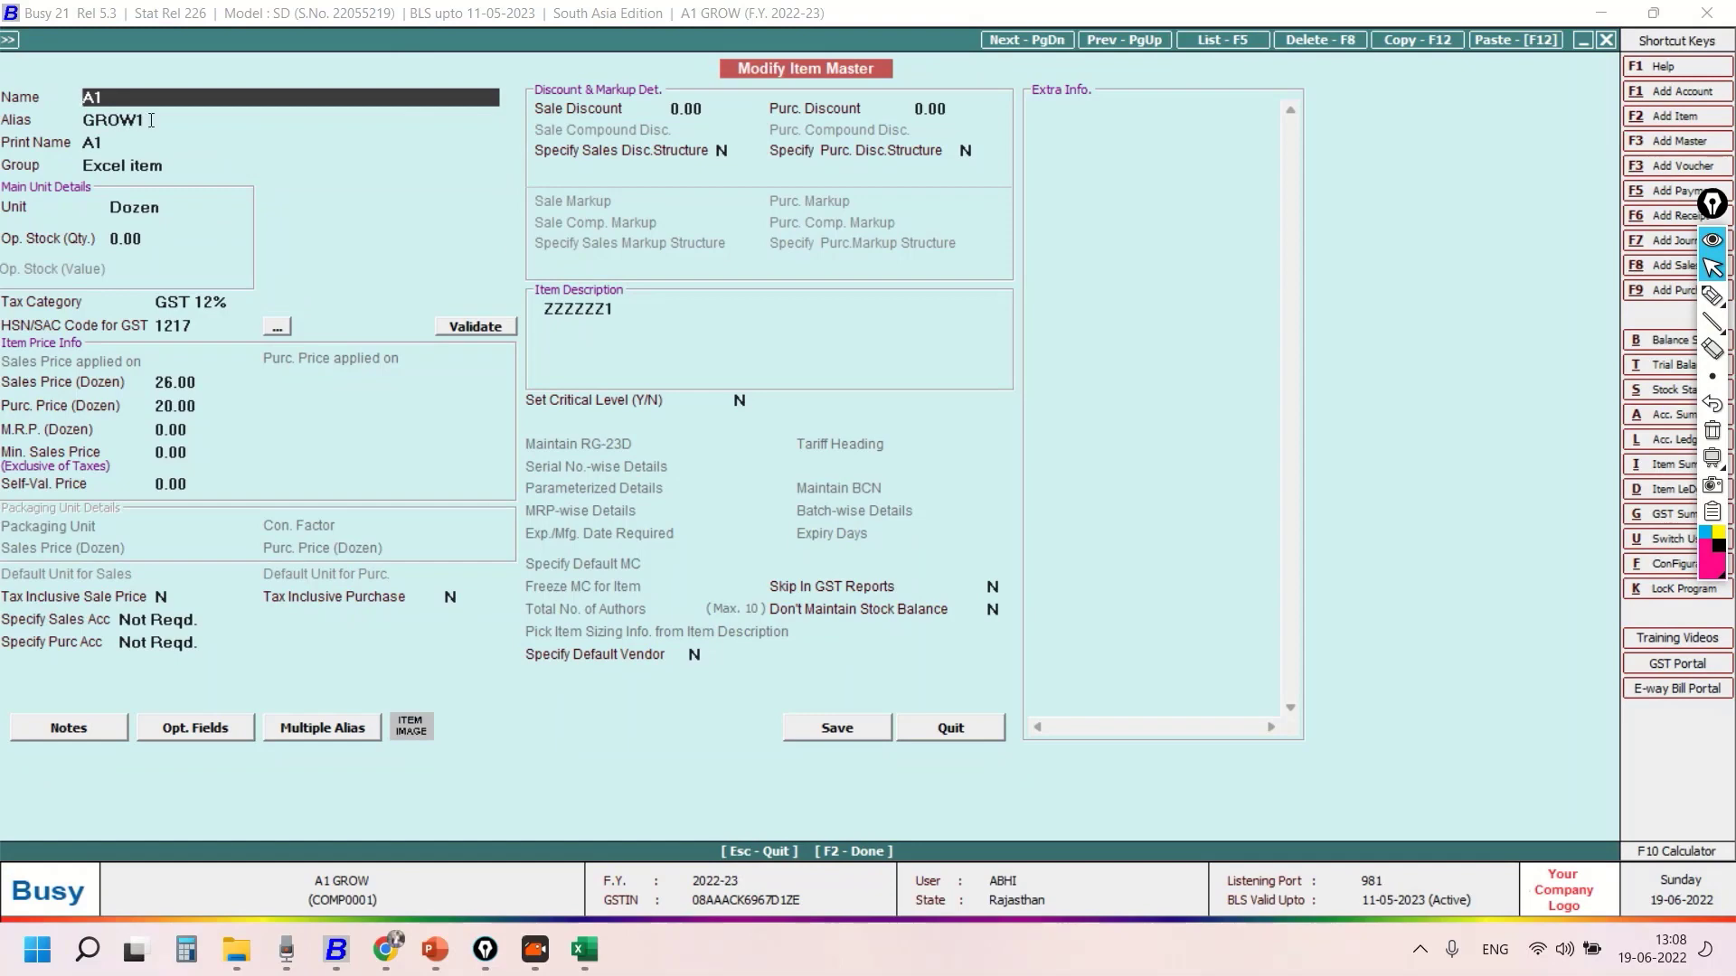
pyautogui.press('Return')
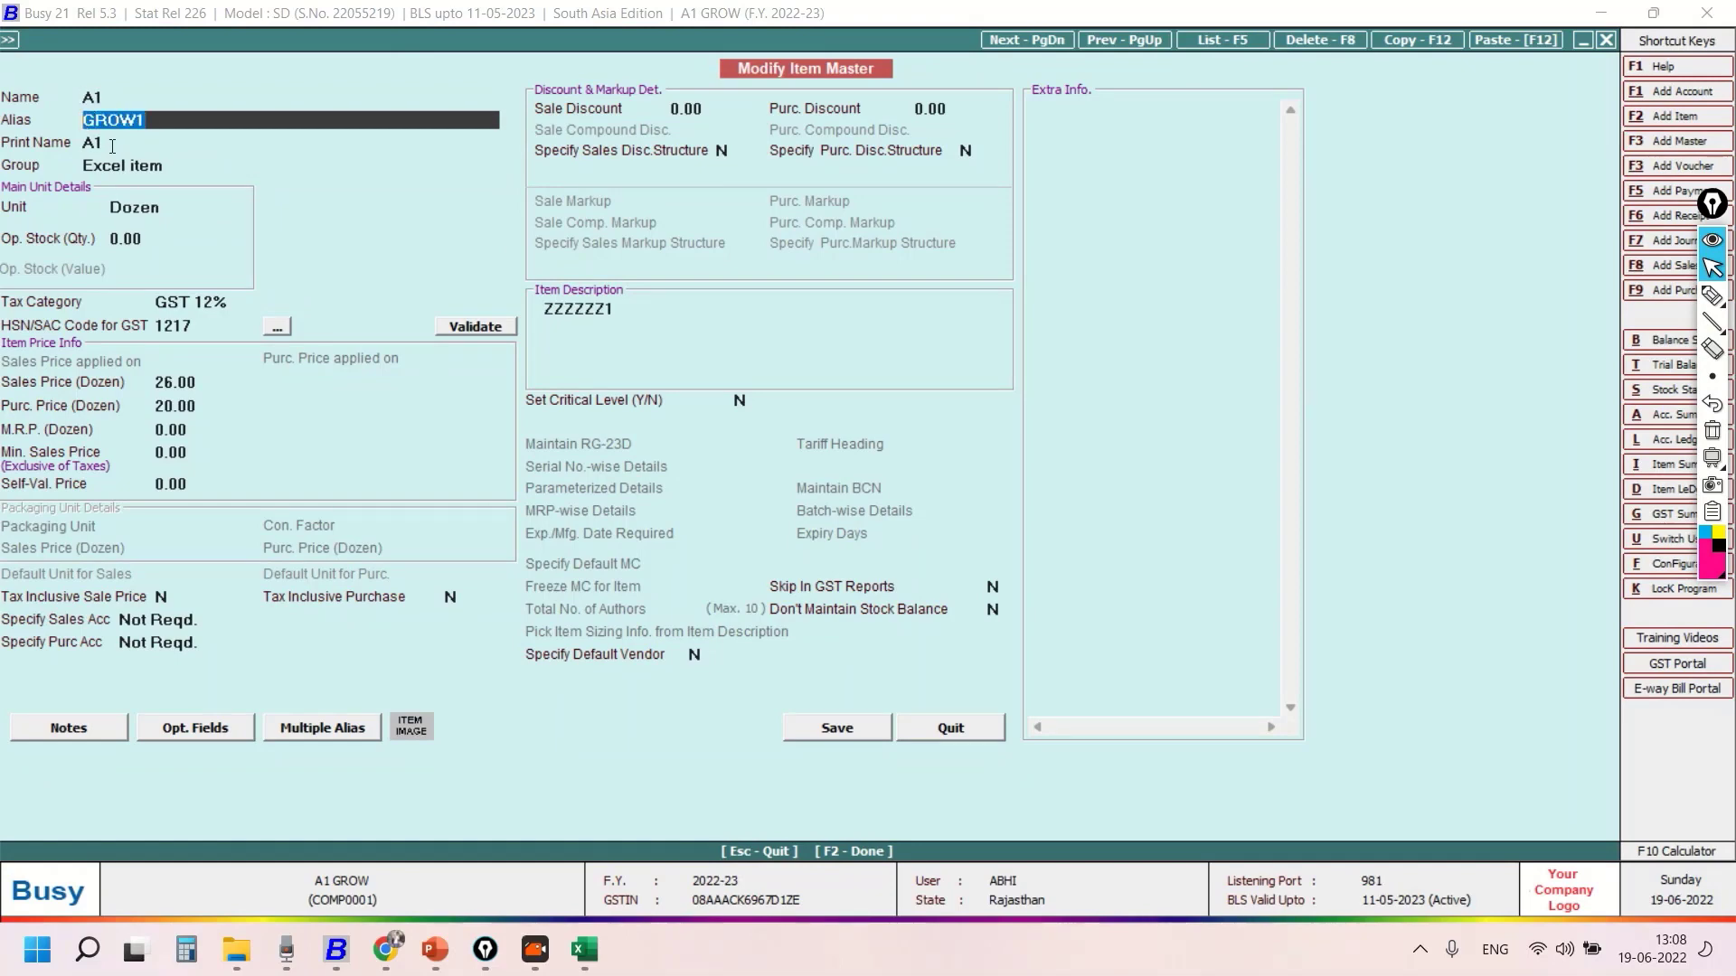
pyautogui.press('Return')
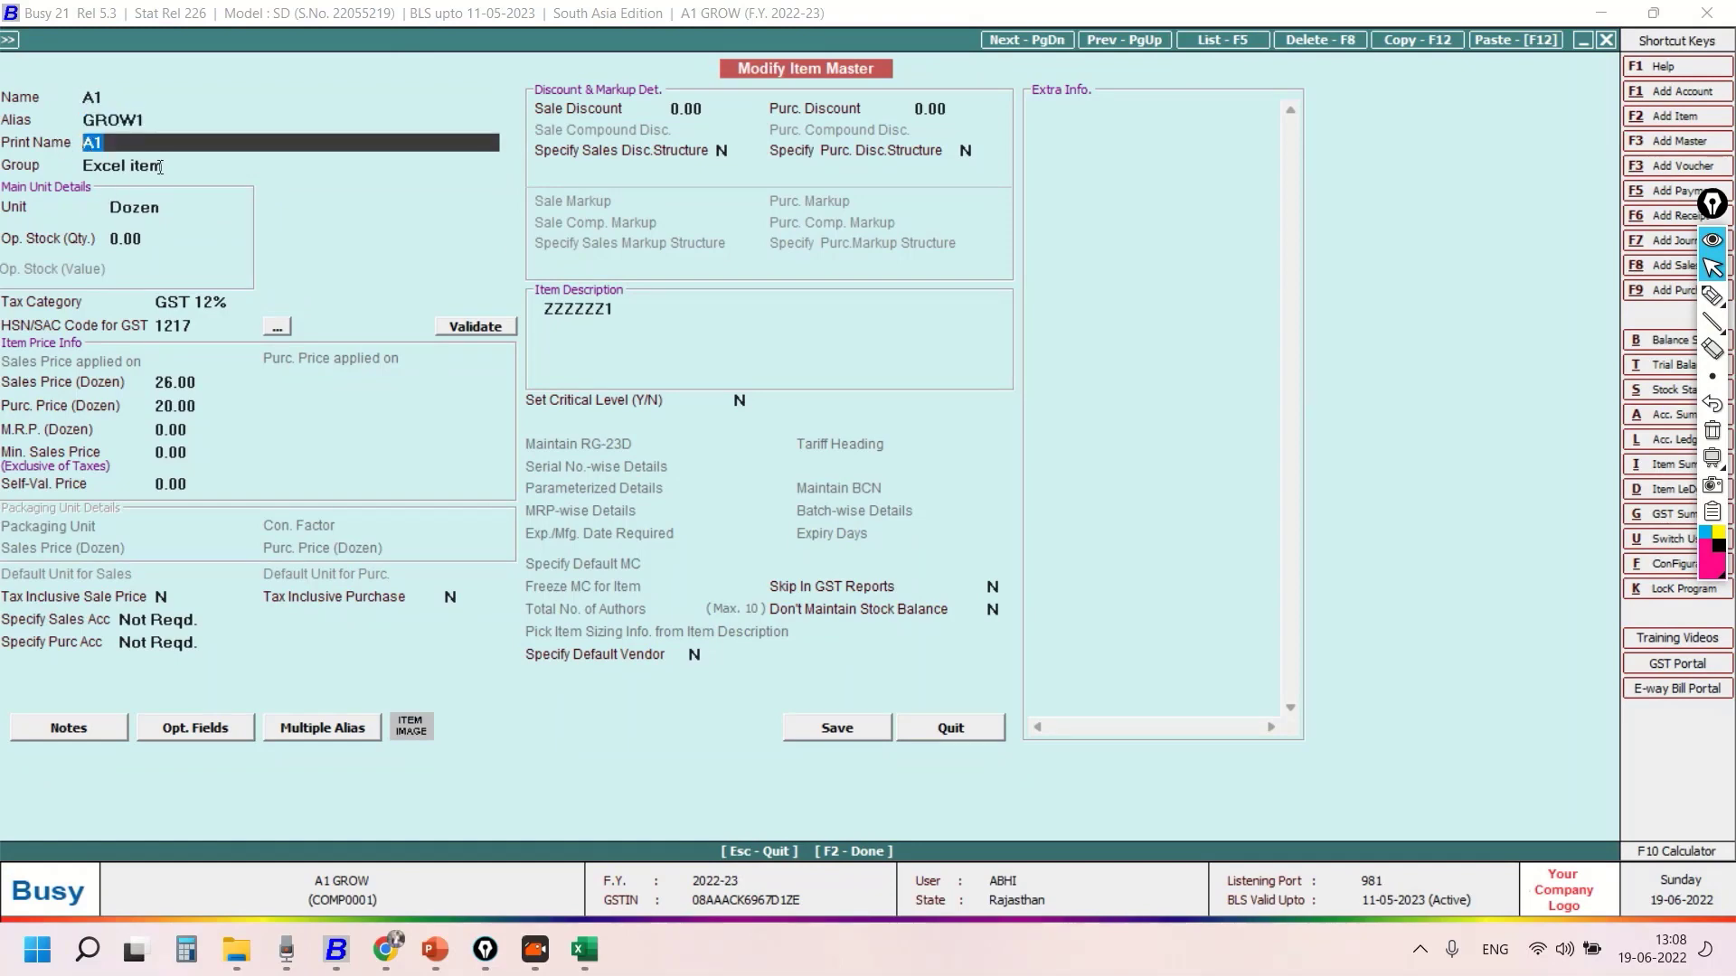
pyautogui.press('Return')
pyautogui.press('Return')
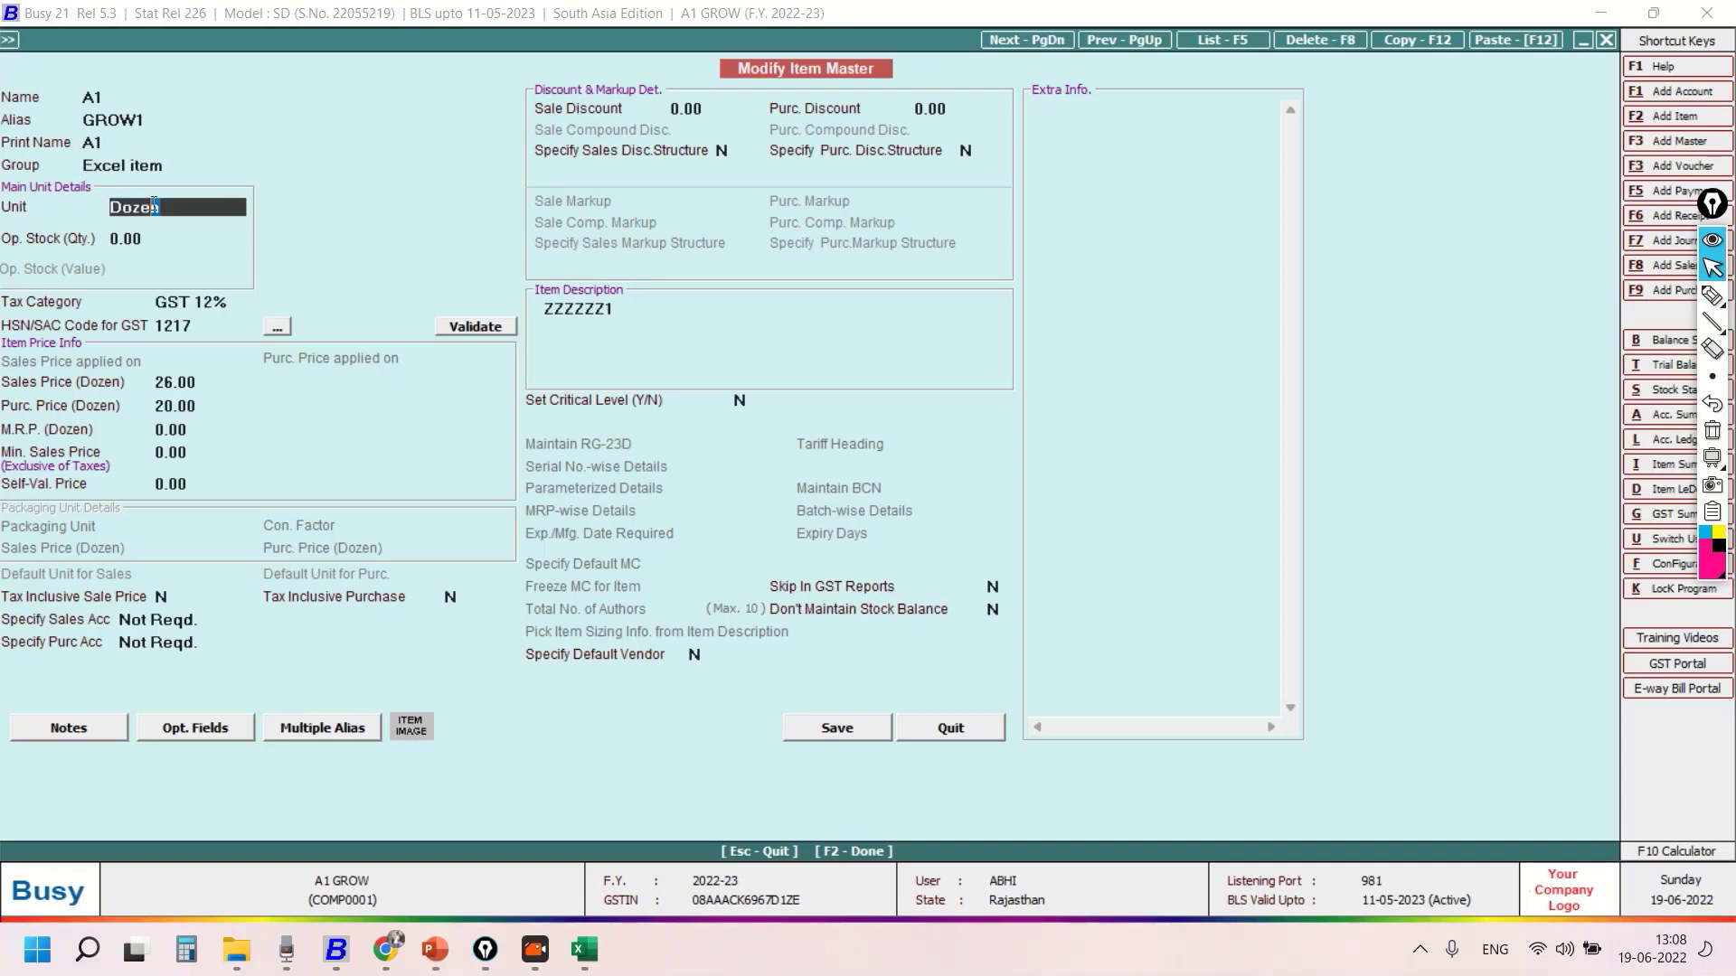
pyautogui.press('Return')
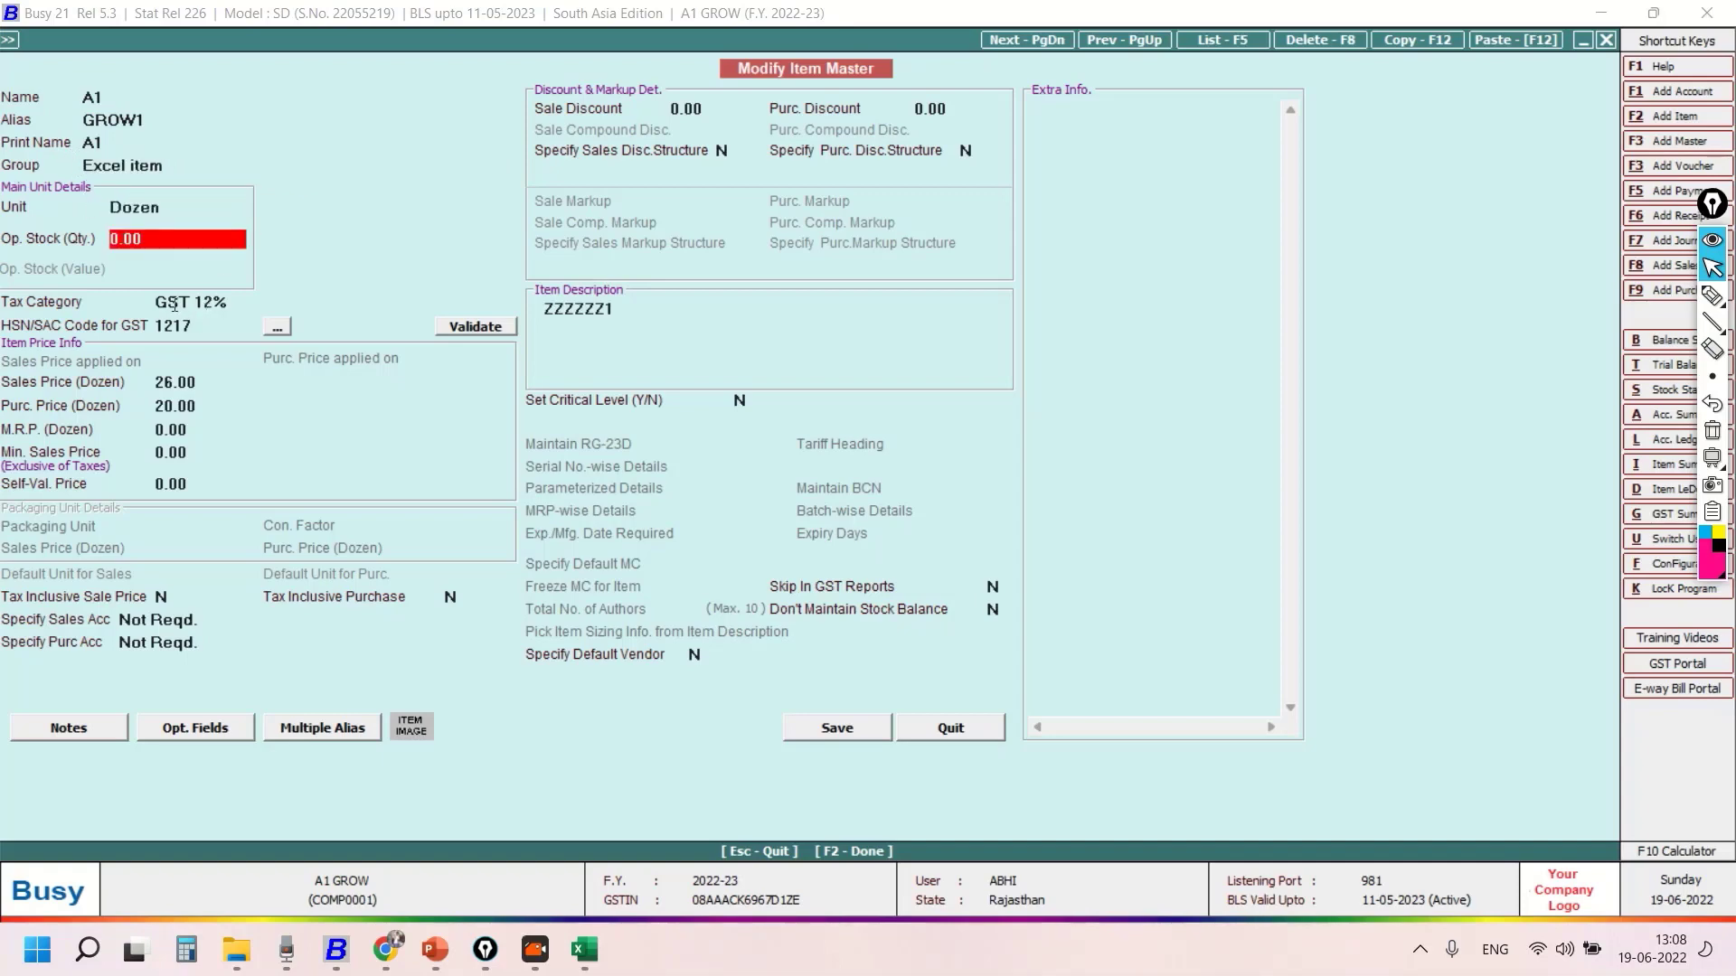
pyautogui.press('Return')
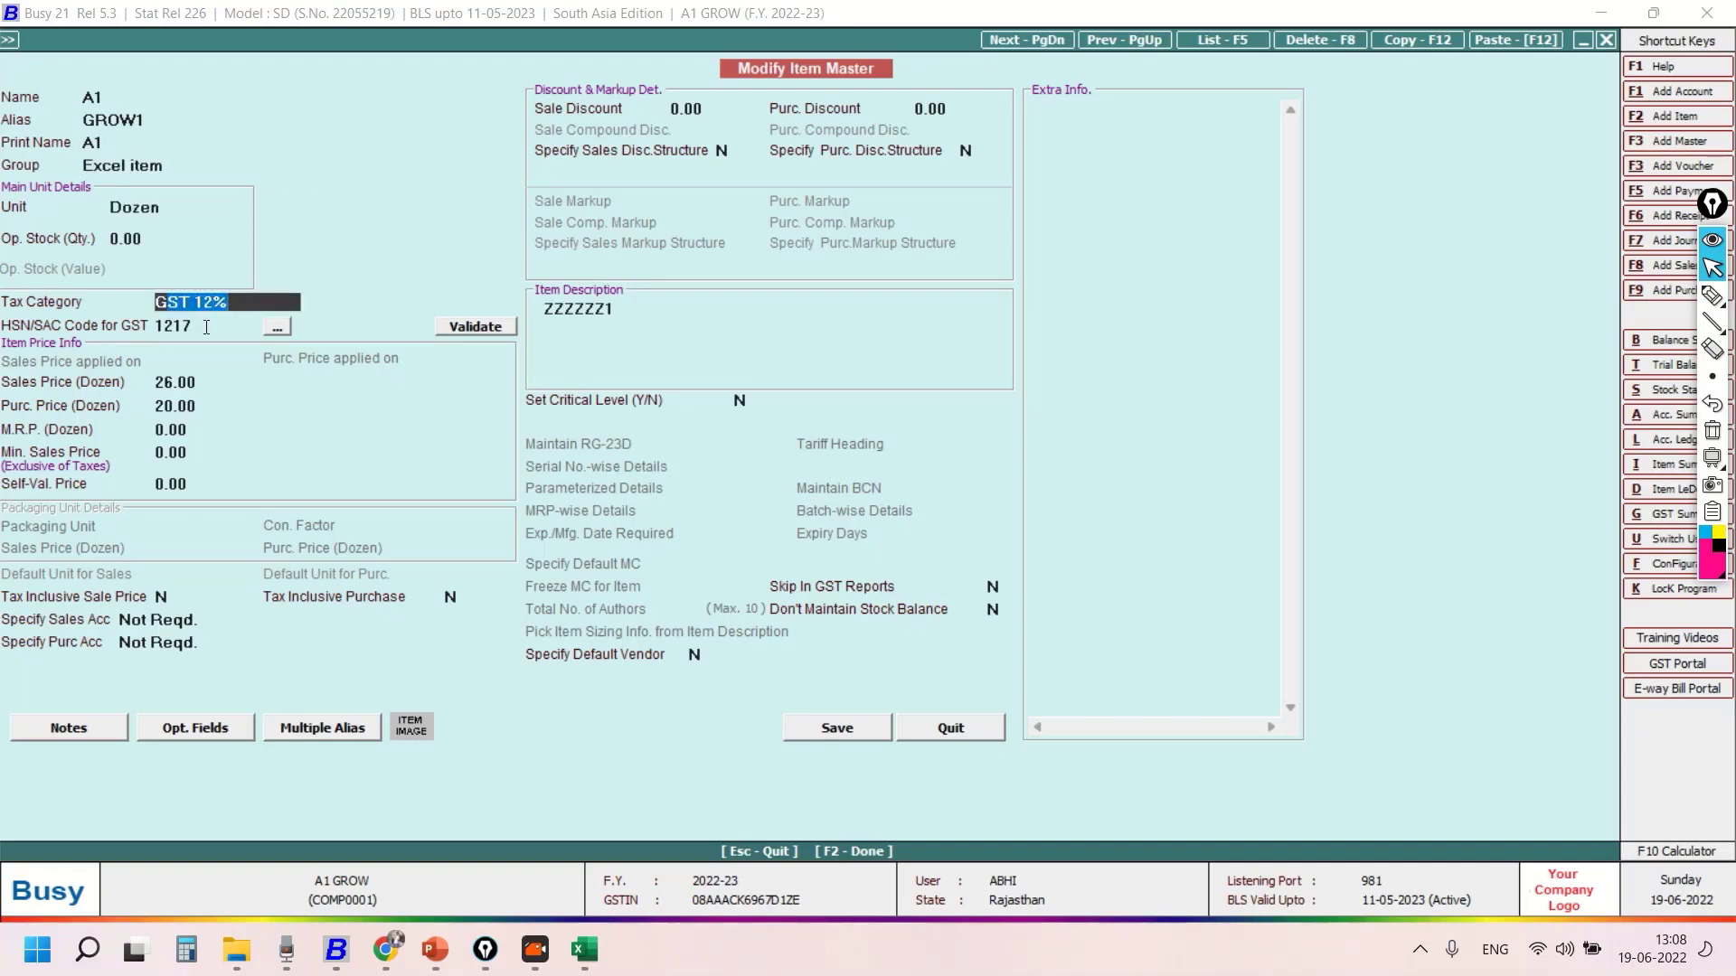
pyautogui.press('Return')
pyautogui.press('Return')
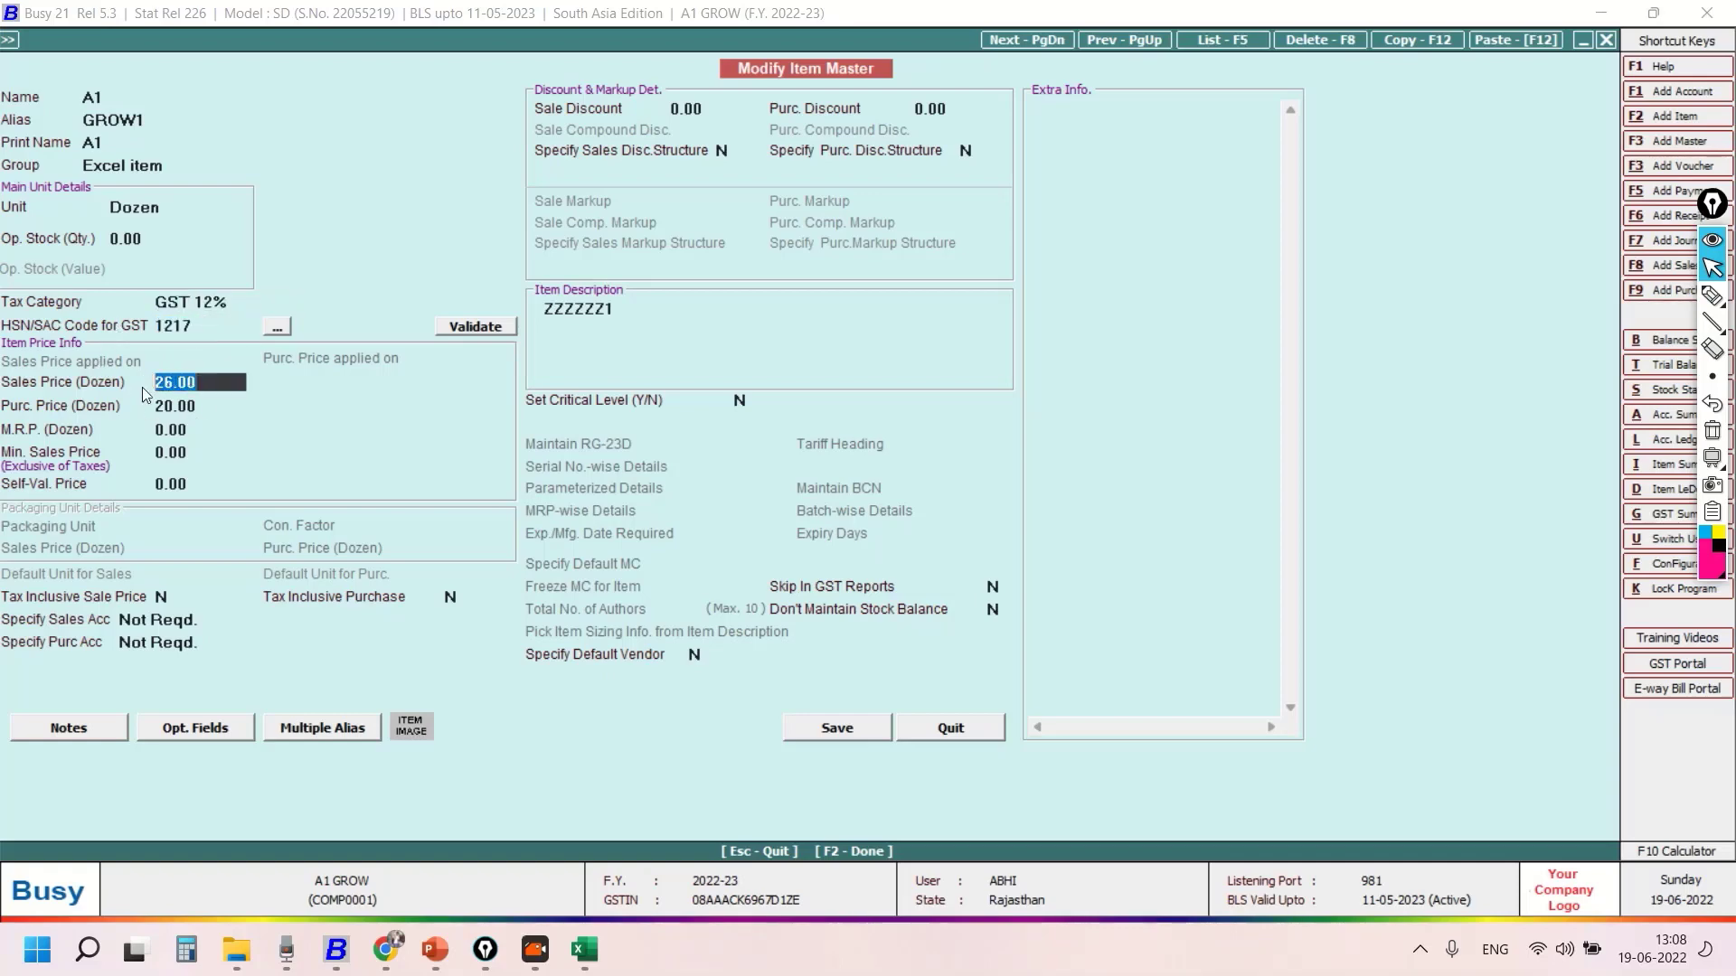
pyautogui.press('Return')
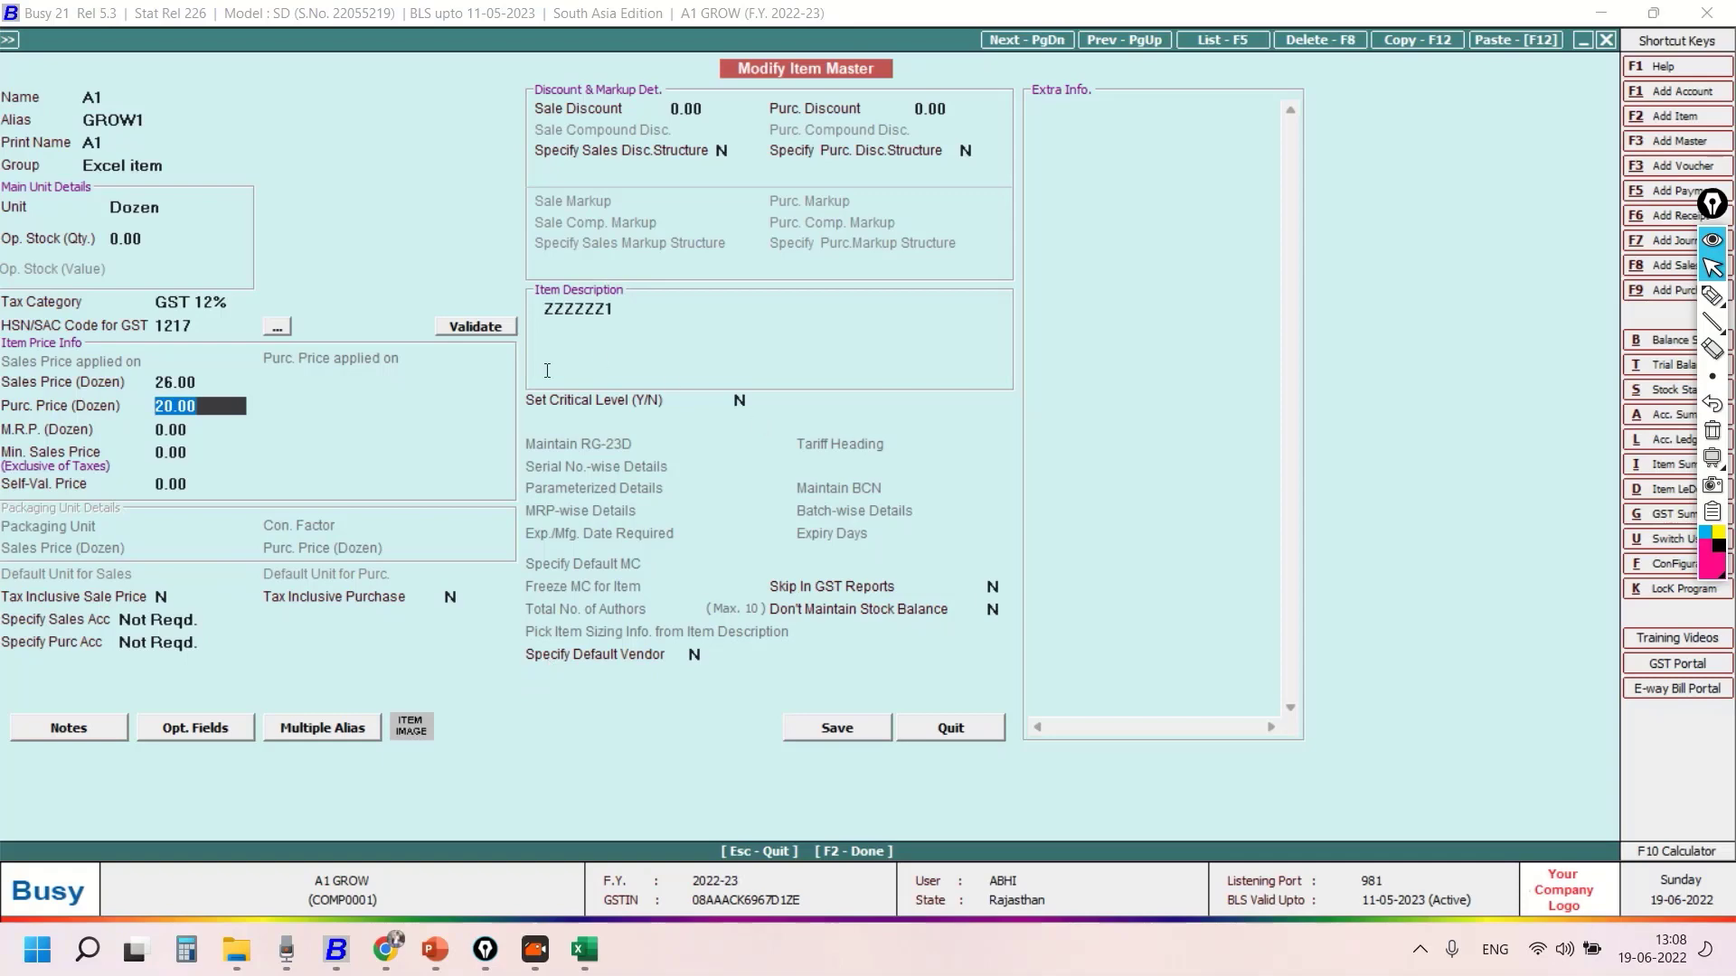
pyautogui.click(623, 317)
pyautogui.press('F2')
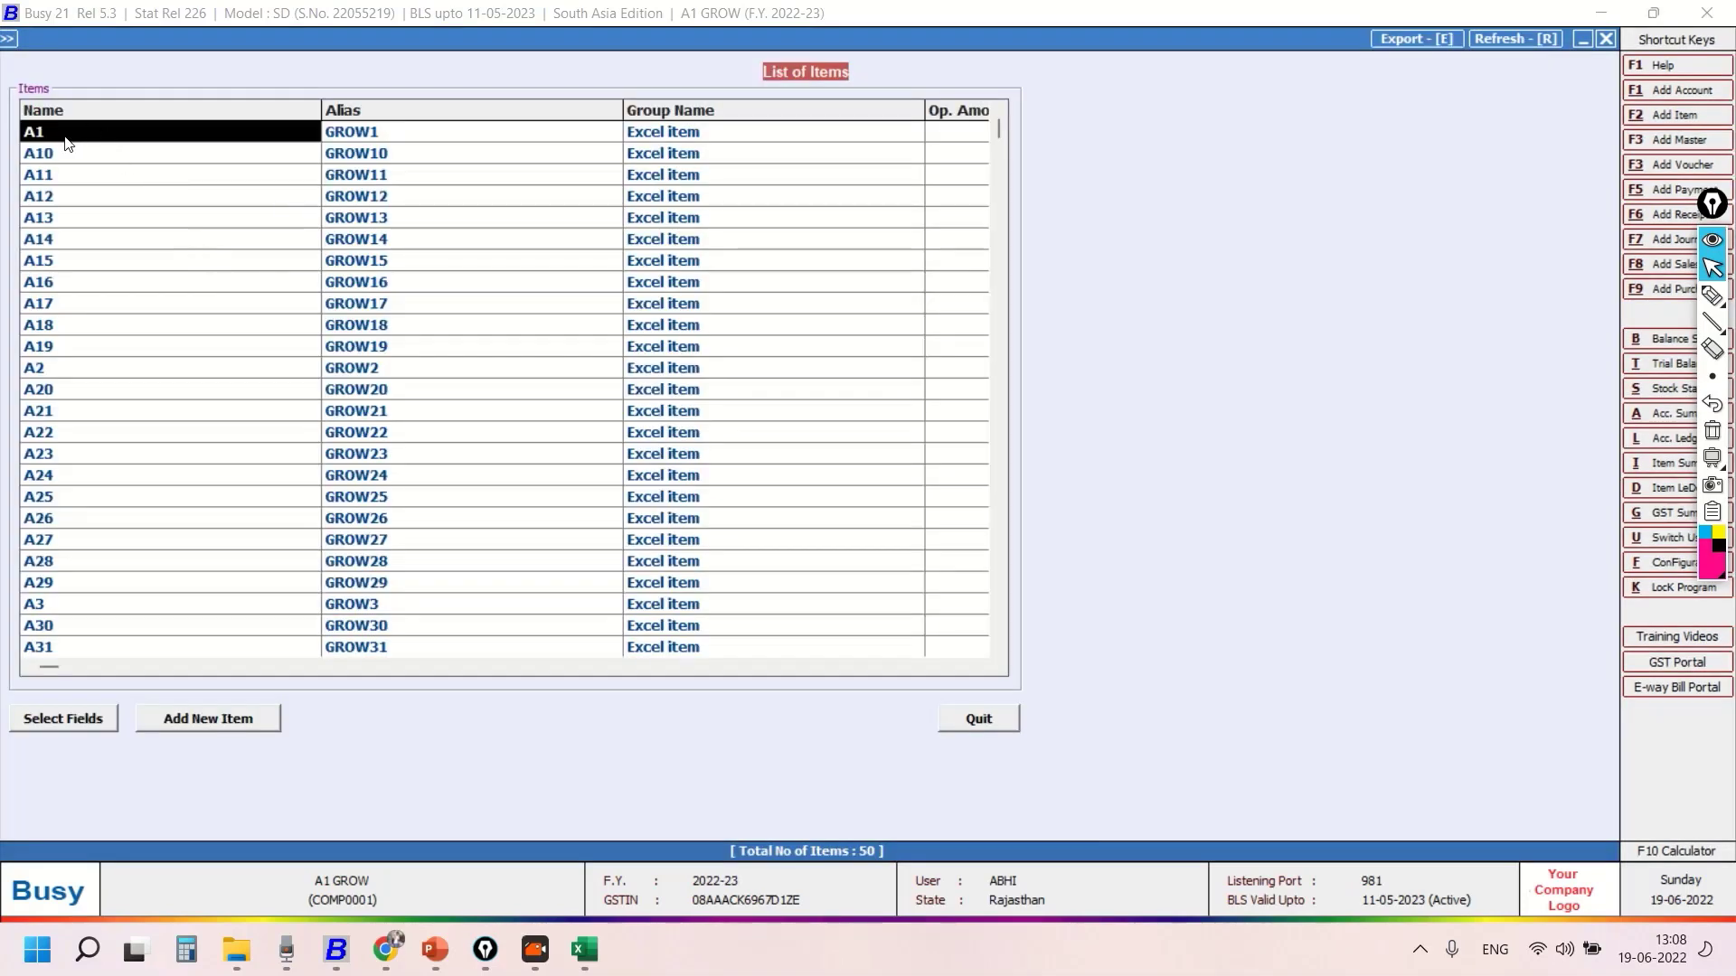
# - Go to the end of the item list and open the master of item A50
pyautogui.click(233, 414)
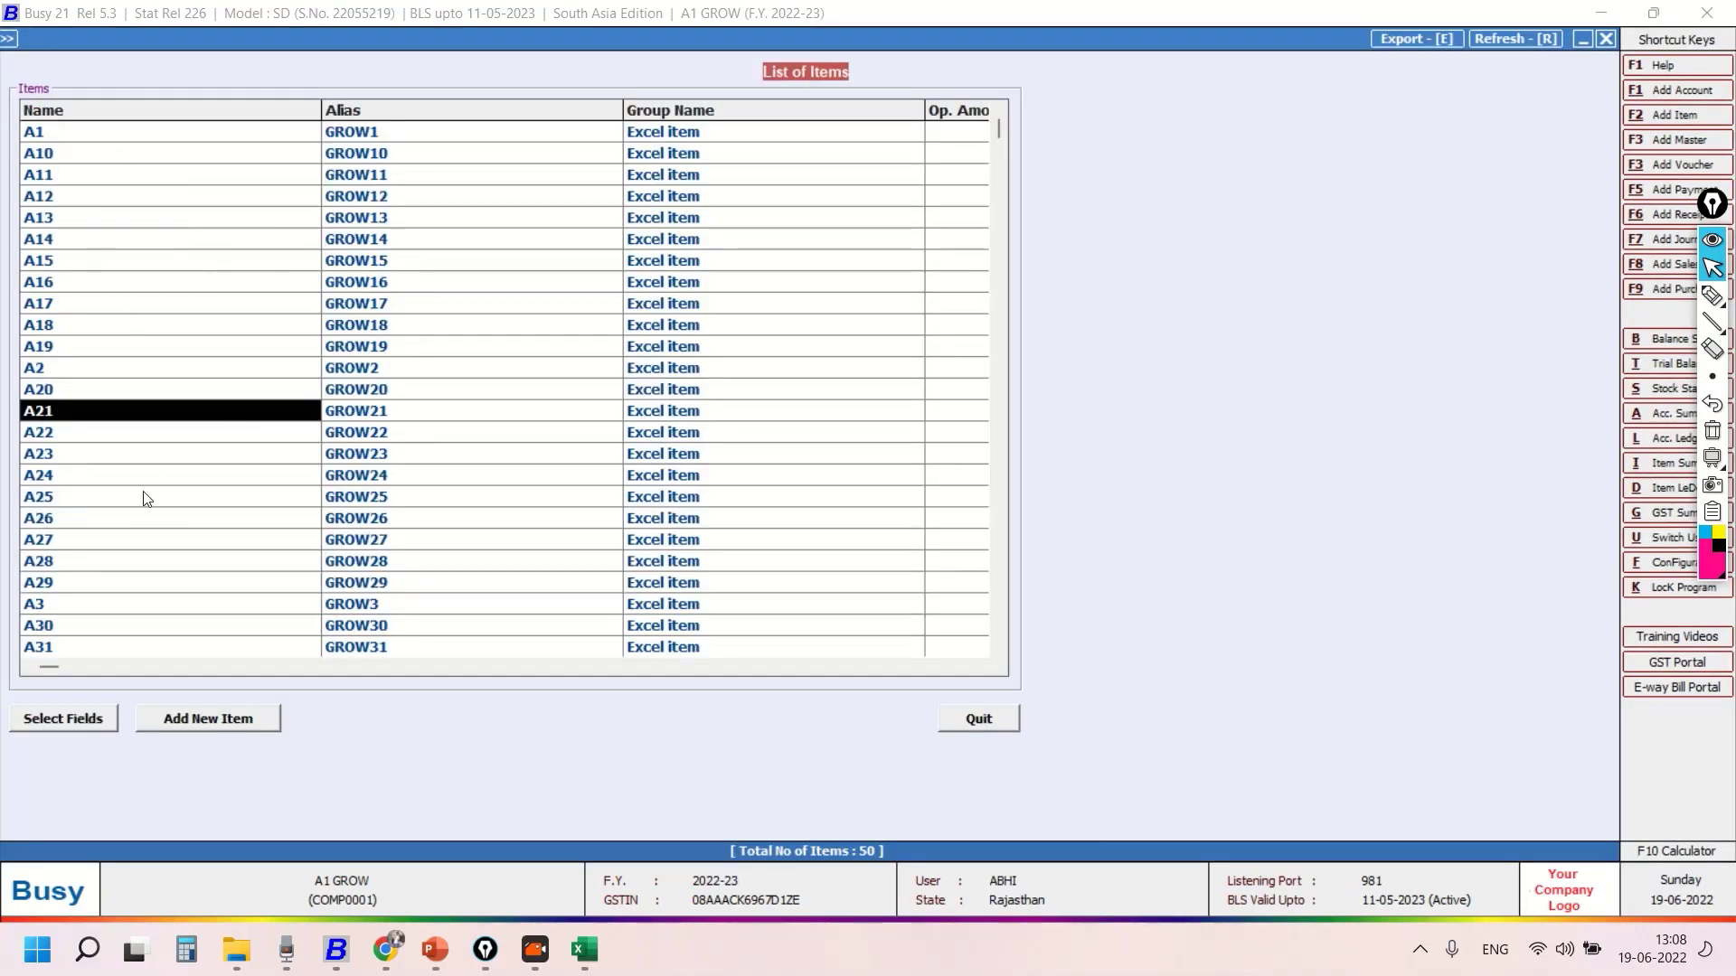
pyautogui.moveTo(1000, 128); pyautogui.dragTo(979, 323)
pyautogui.press('End')
pyautogui.press('Up')
pyautogui.press('Up')
pyautogui.press('Up')
pyautogui.press('Up')
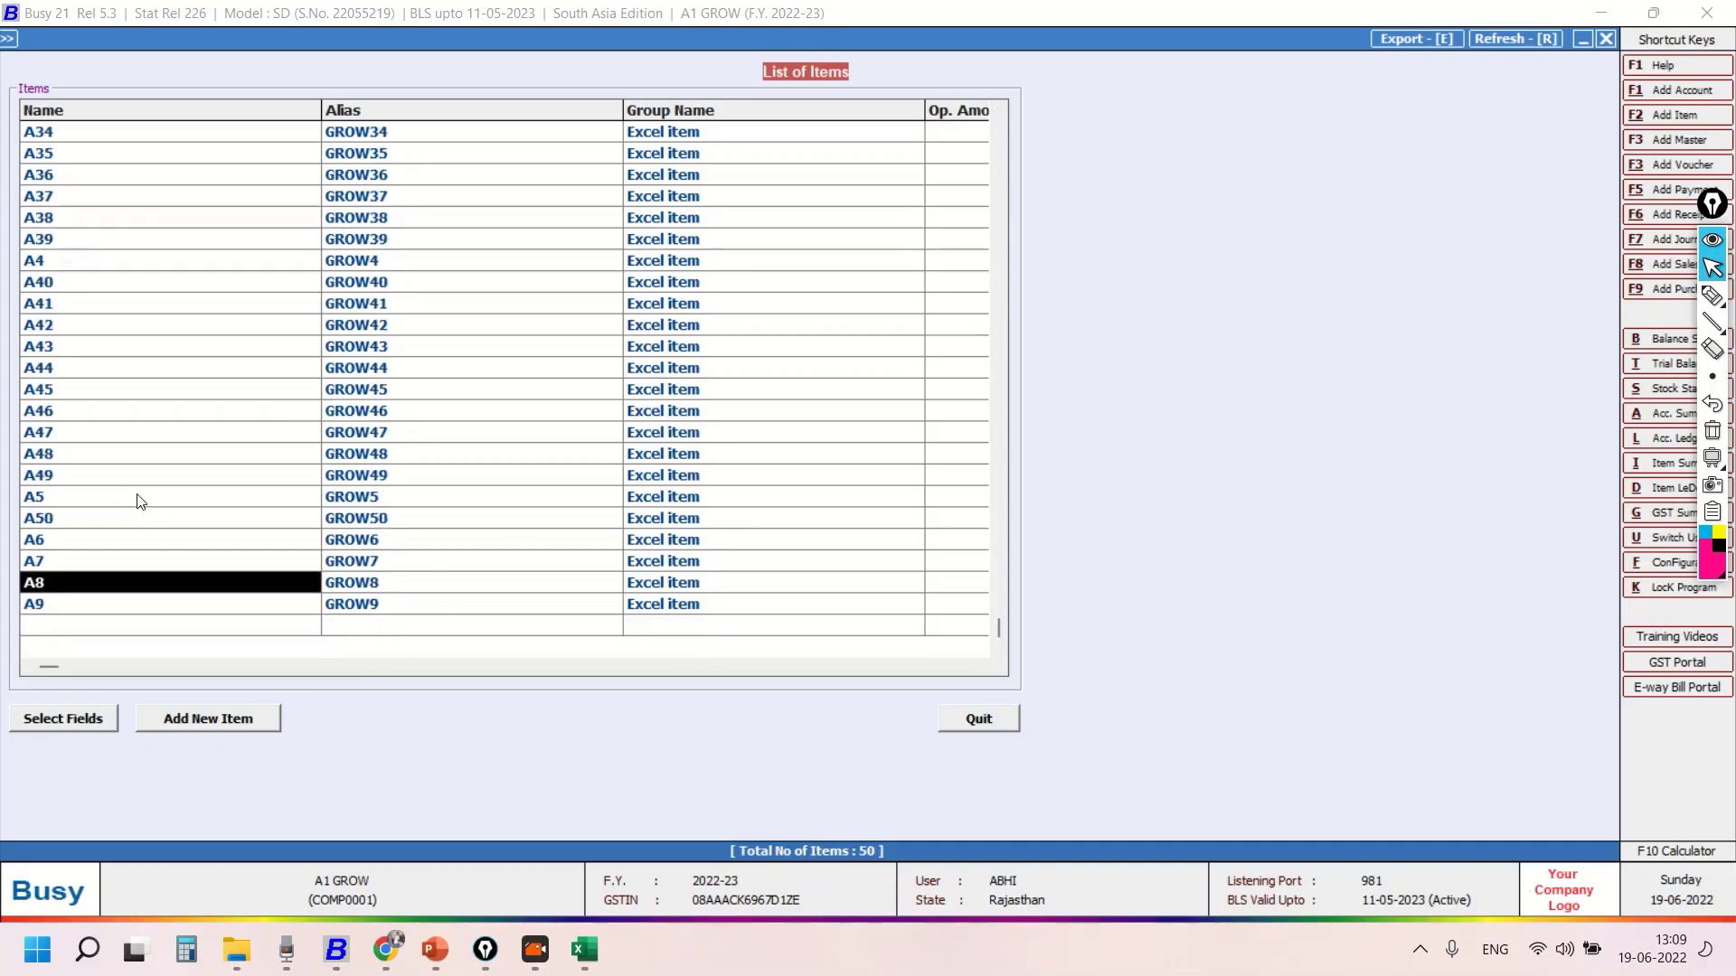
pyautogui.press('Up')
pyautogui.press('Return')
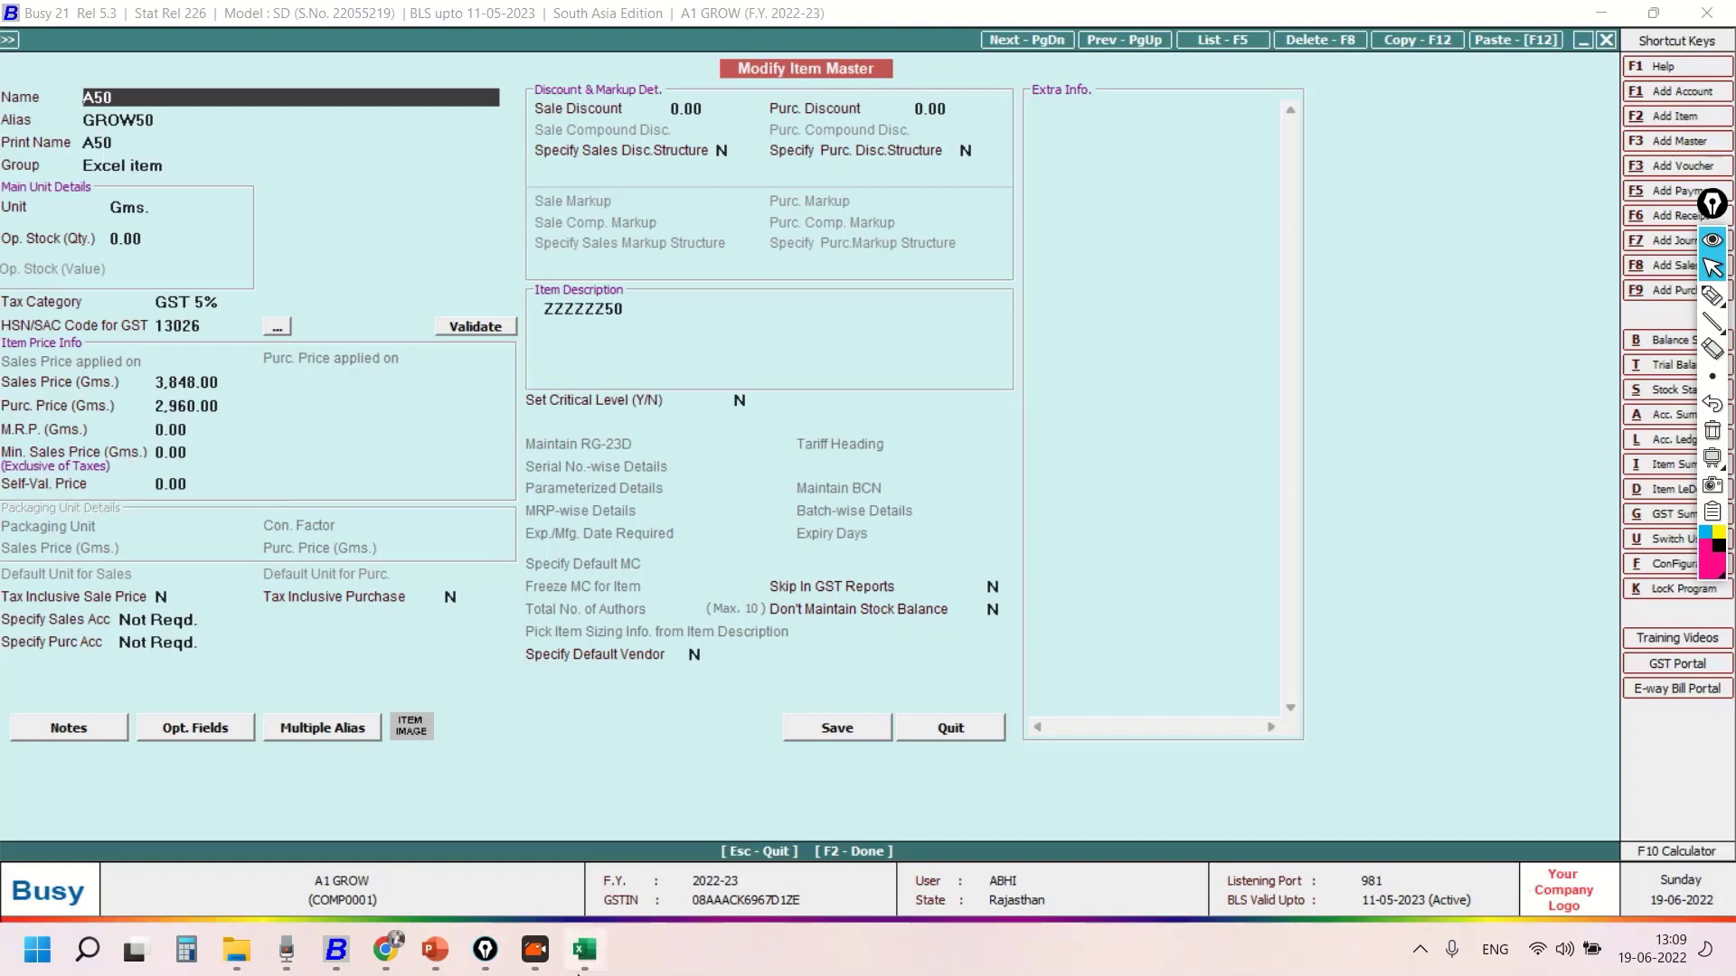
# - Switch to the item workbook in Excel and compare row 51's unit, HSN code, prices and description with A50's master, then return to Busy
pyautogui.click(583, 950)
pyautogui.scroll(-15, 1195, 505)
pyautogui.scroll(-4, 1195, 505)
pyautogui.scroll(6, 1196, 506)
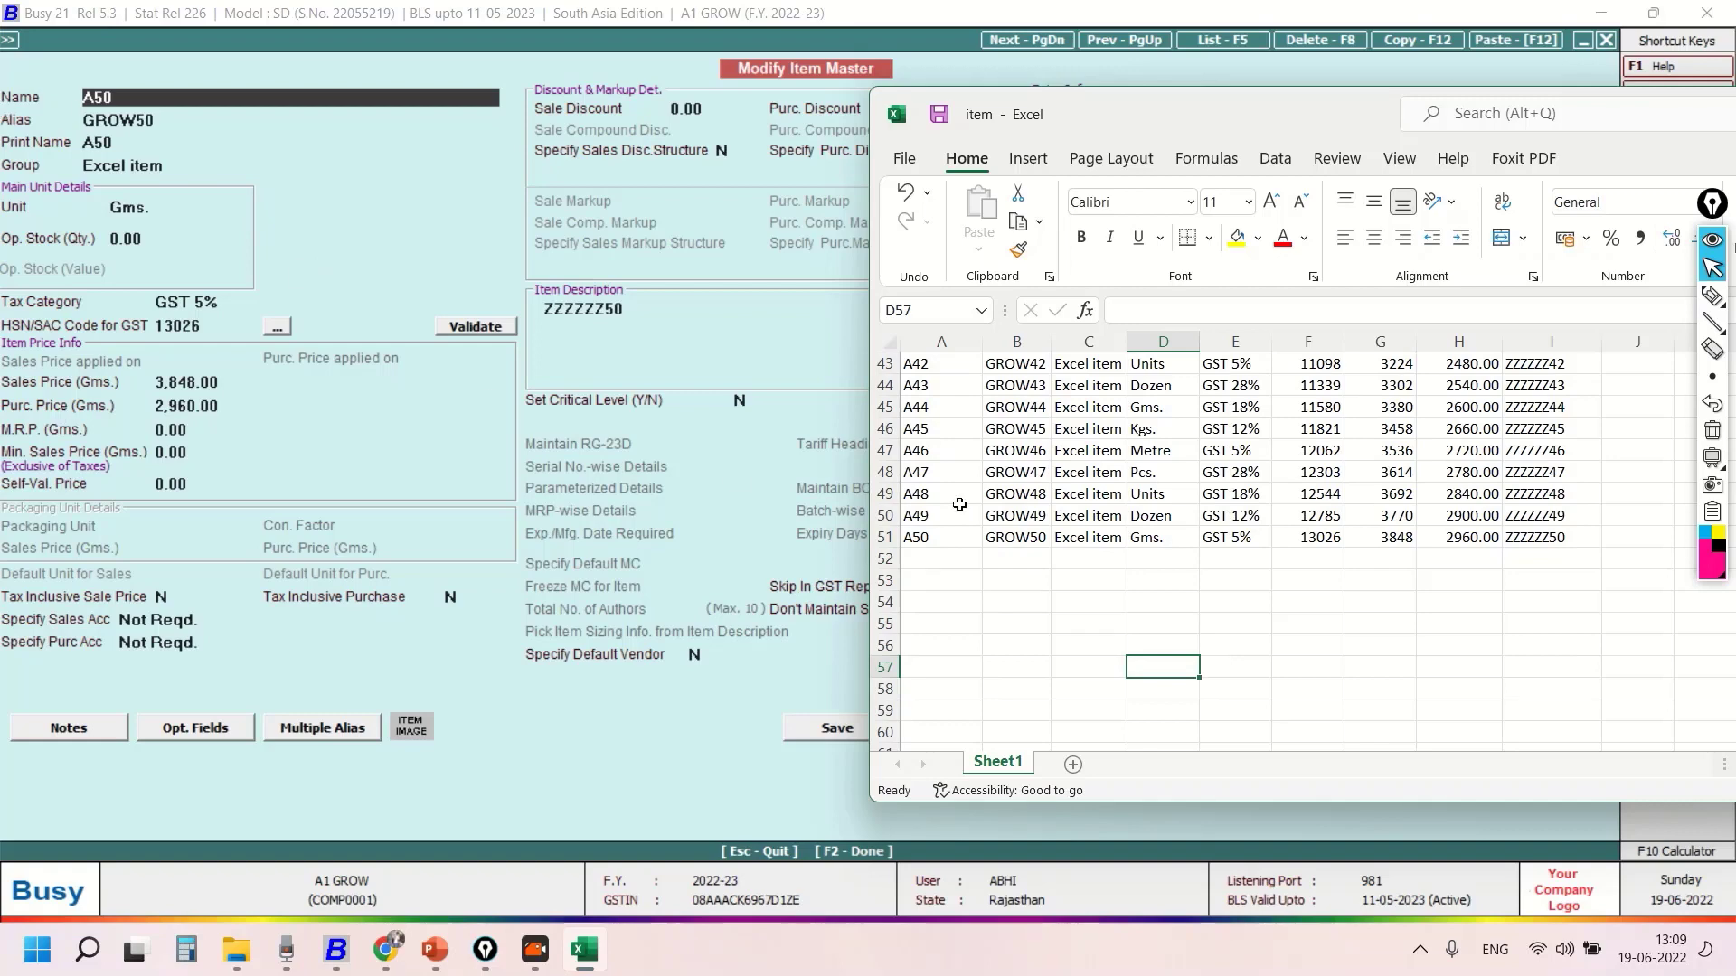
pyautogui.click(1097, 540)
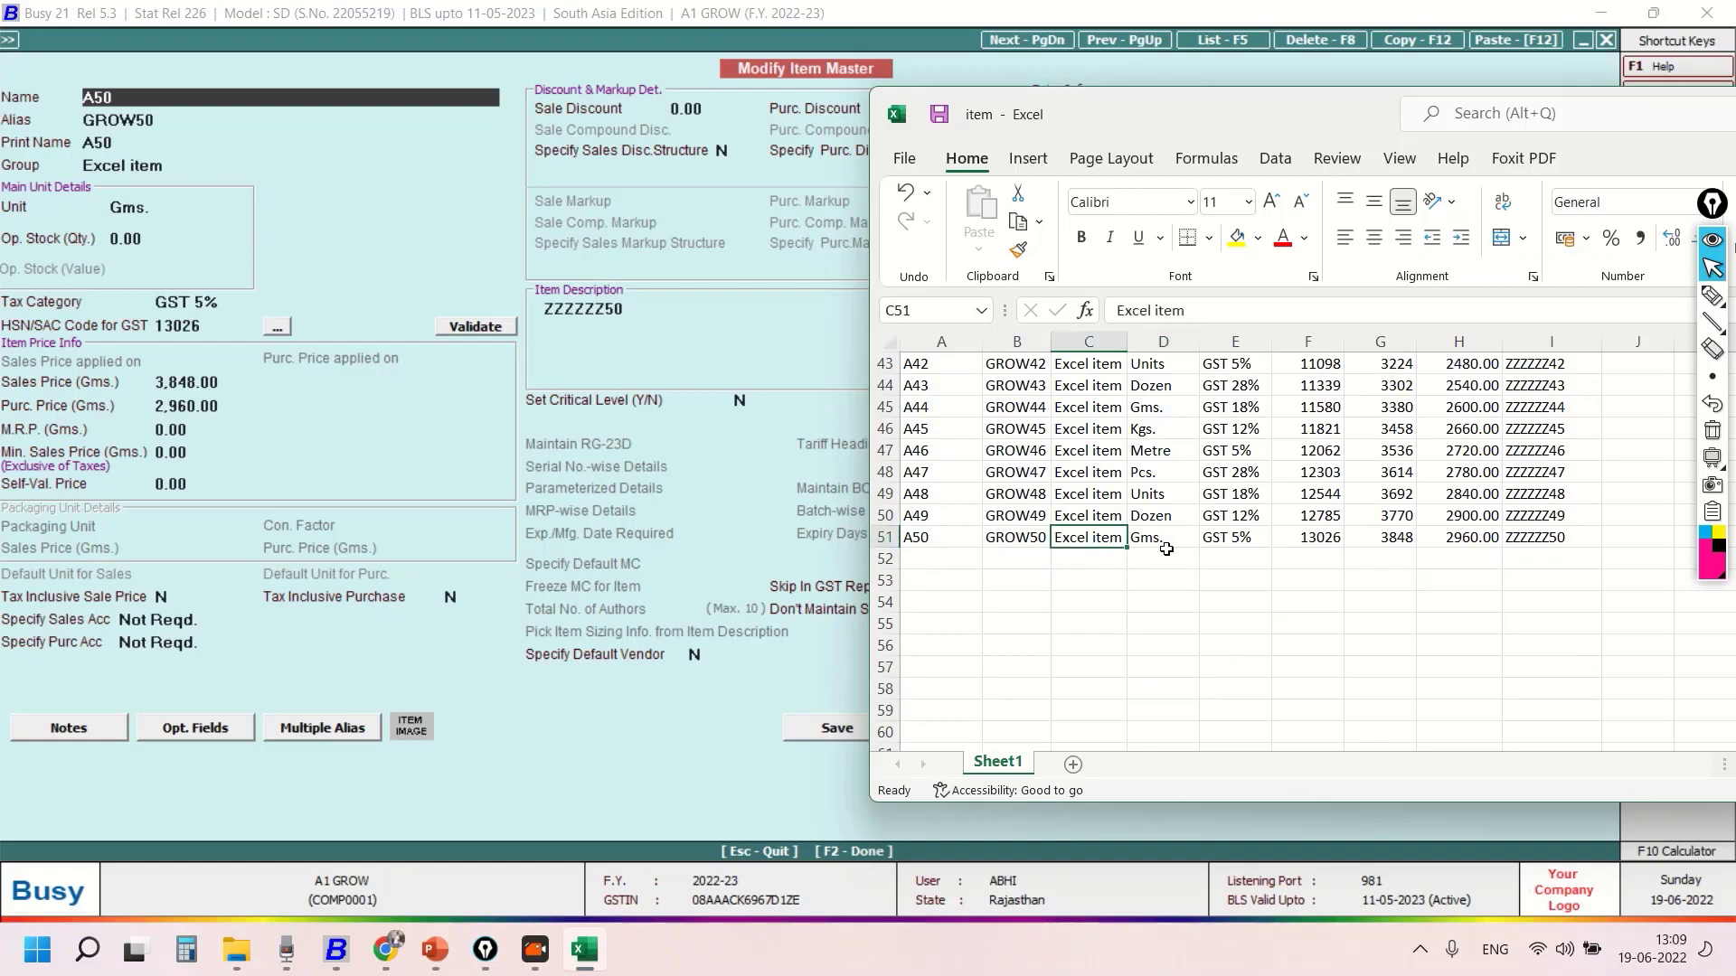
pyautogui.click(1164, 545)
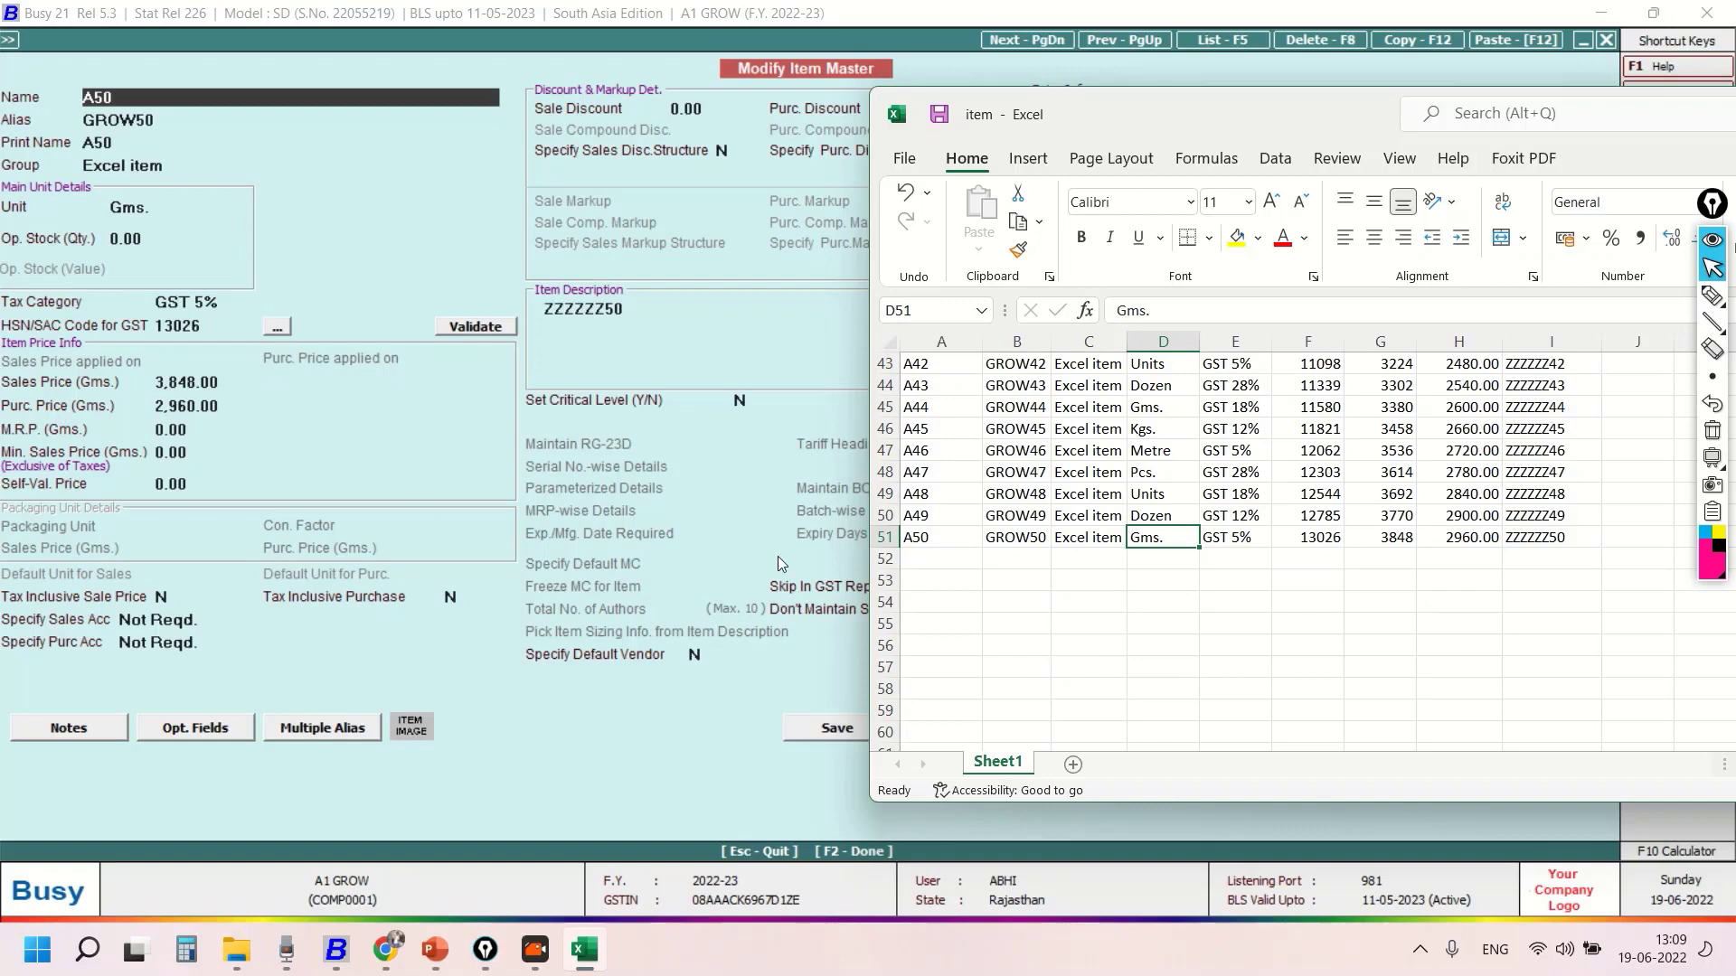
pyautogui.click(1319, 539)
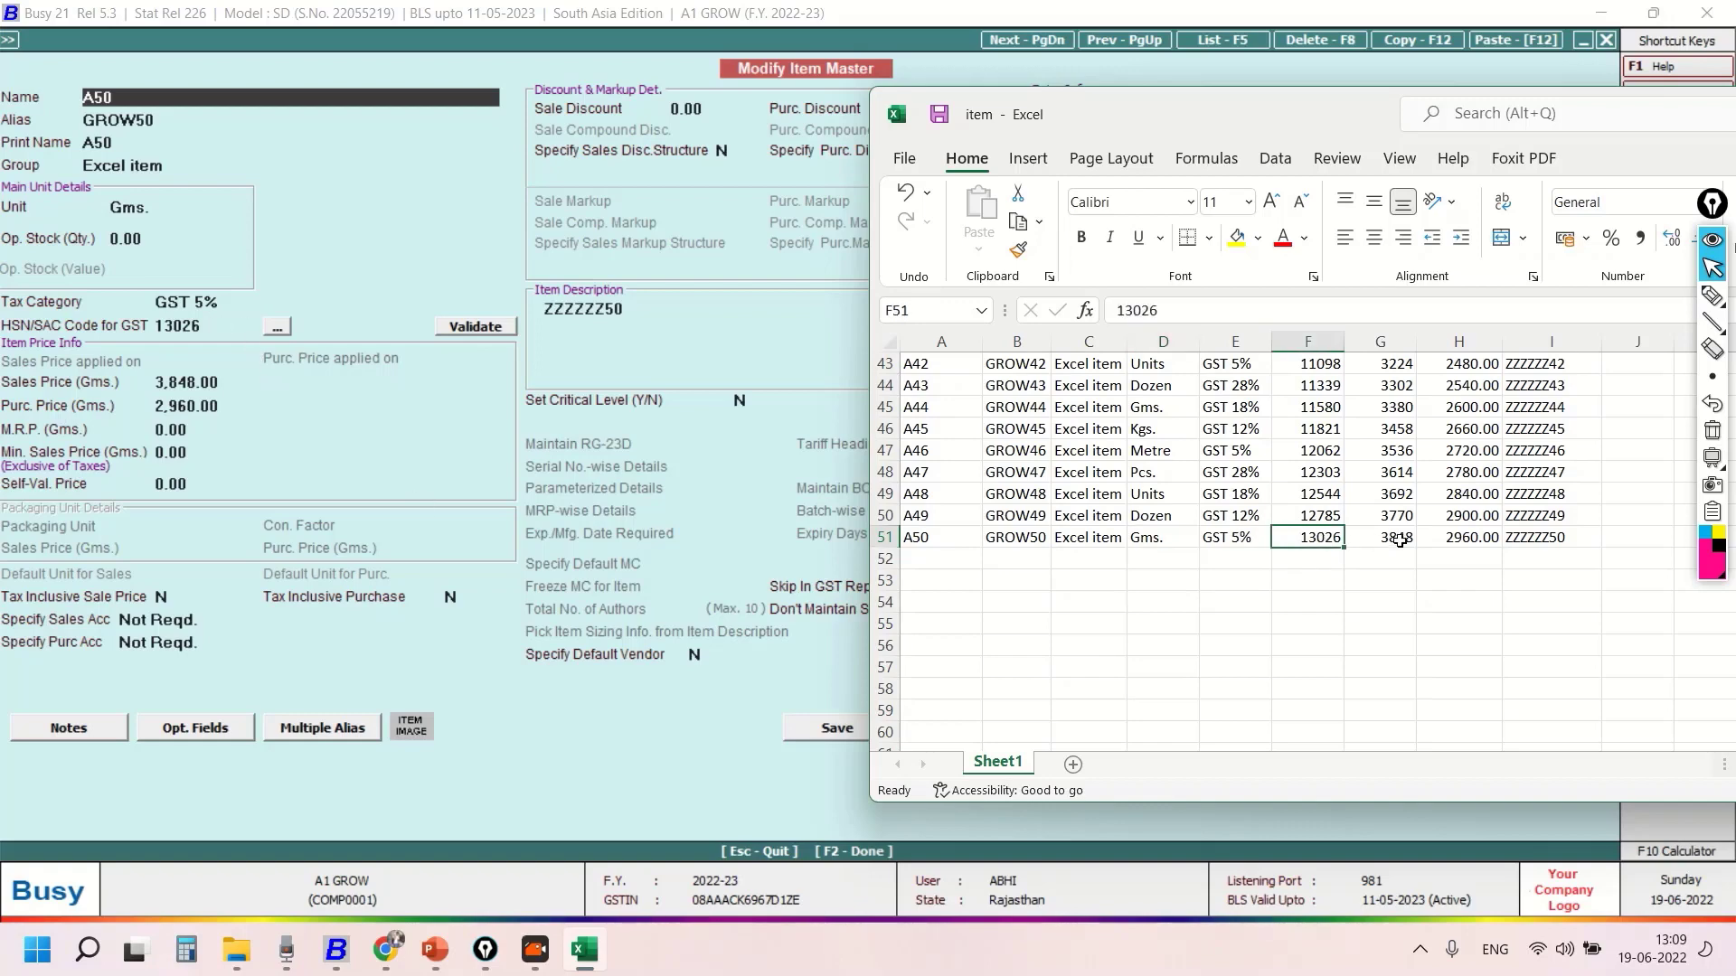
pyautogui.click(1460, 538)
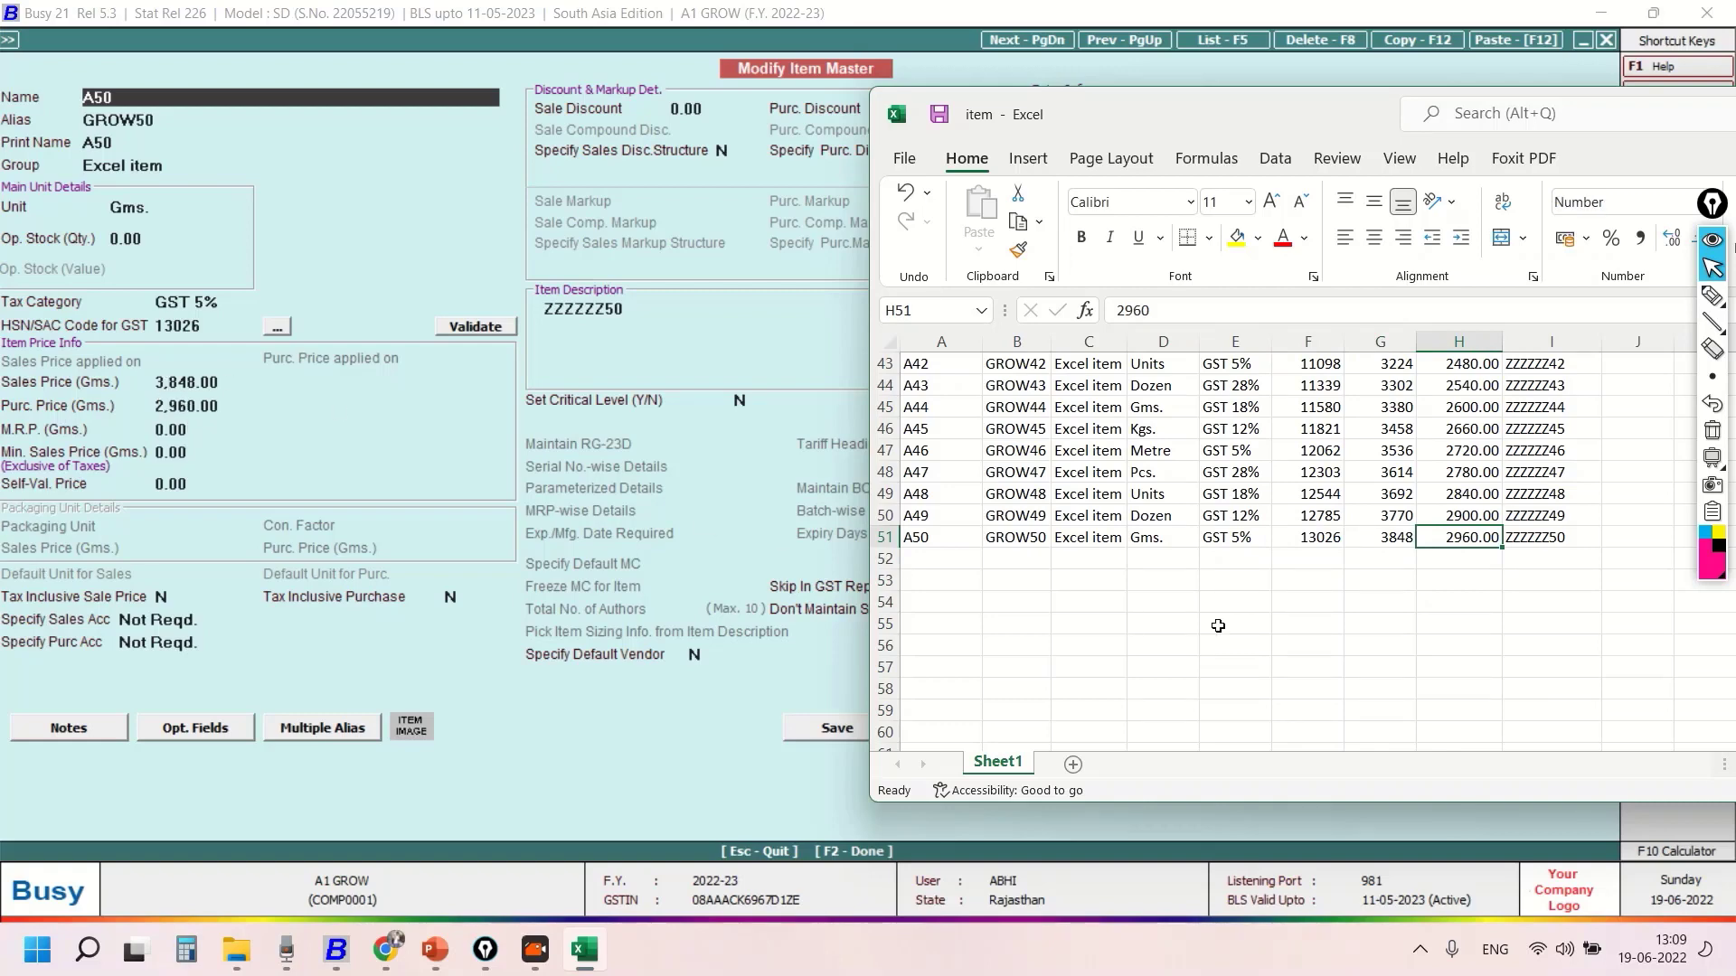
pyautogui.press('Right')
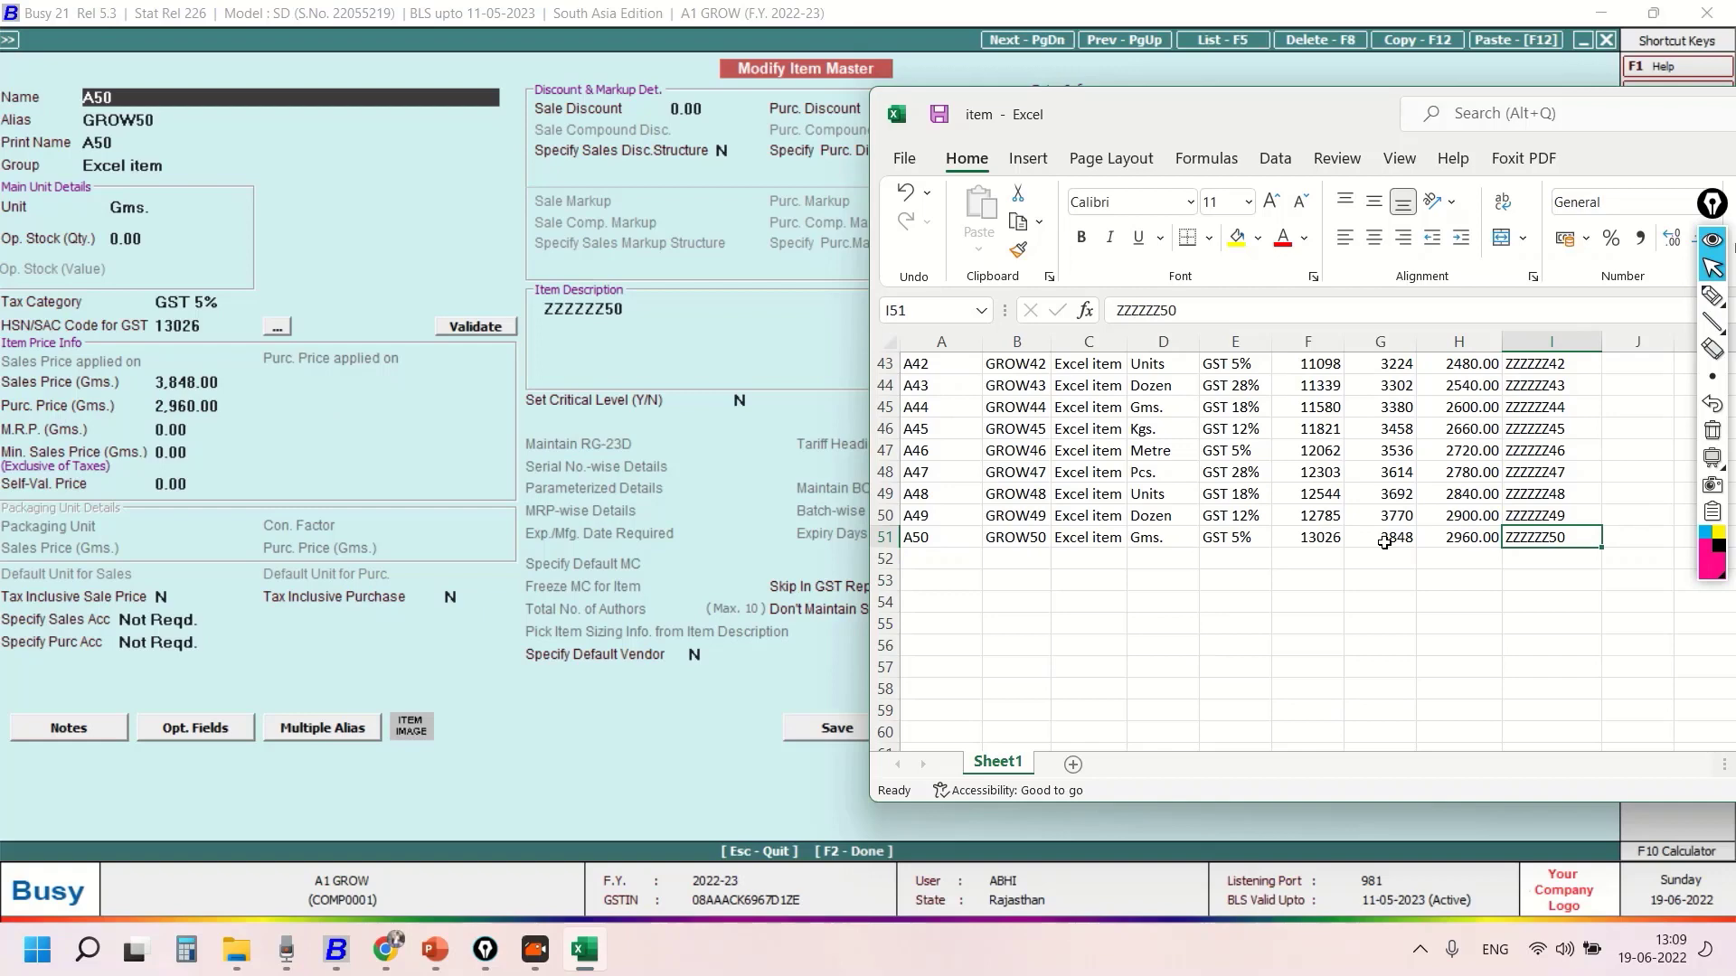
pyautogui.click(596, 412)
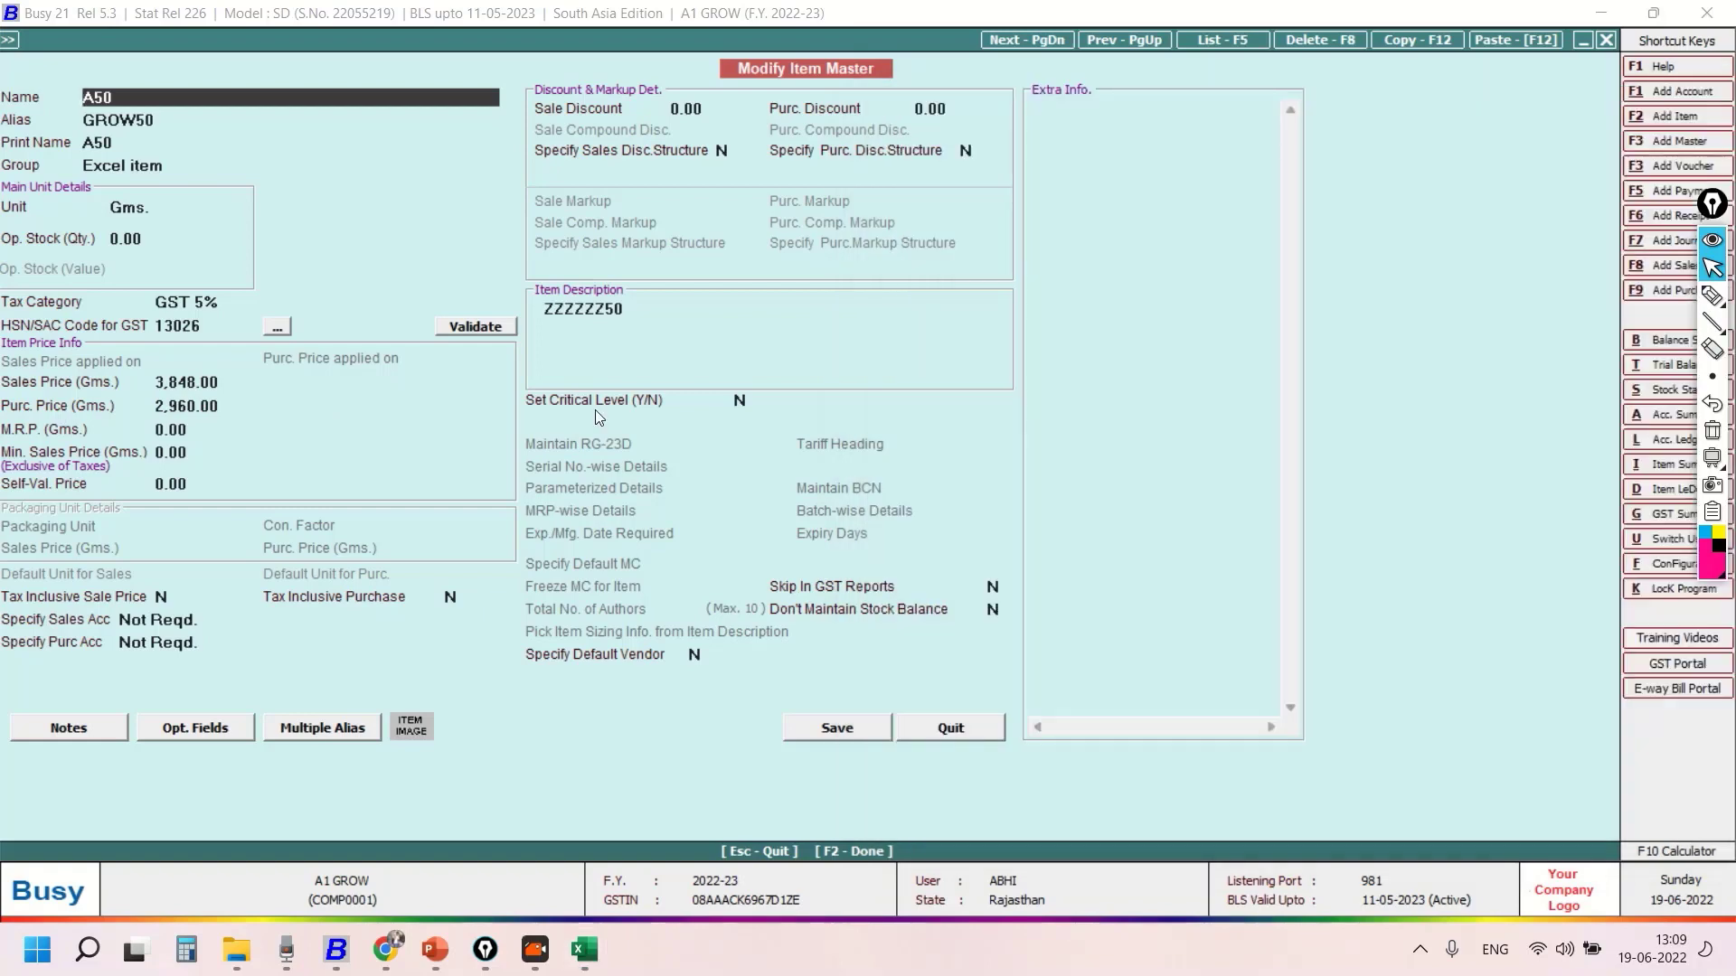